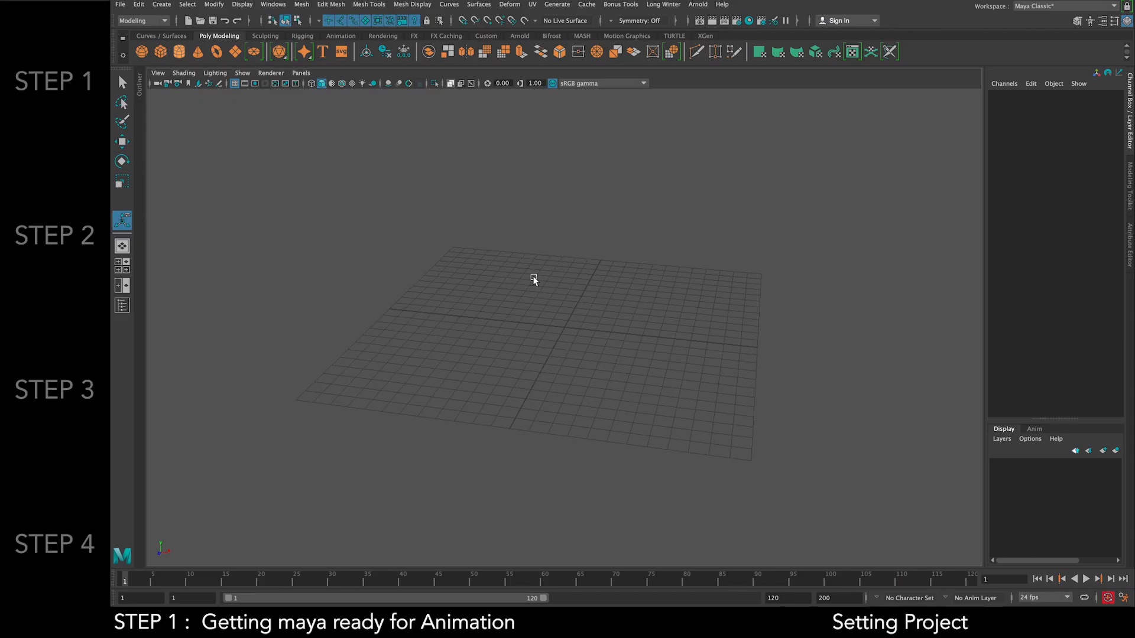
Create a new project named animationTest located on the Desktop, keeping the default project folders
{"action": "left_click", "coordinate": [121, 5]}
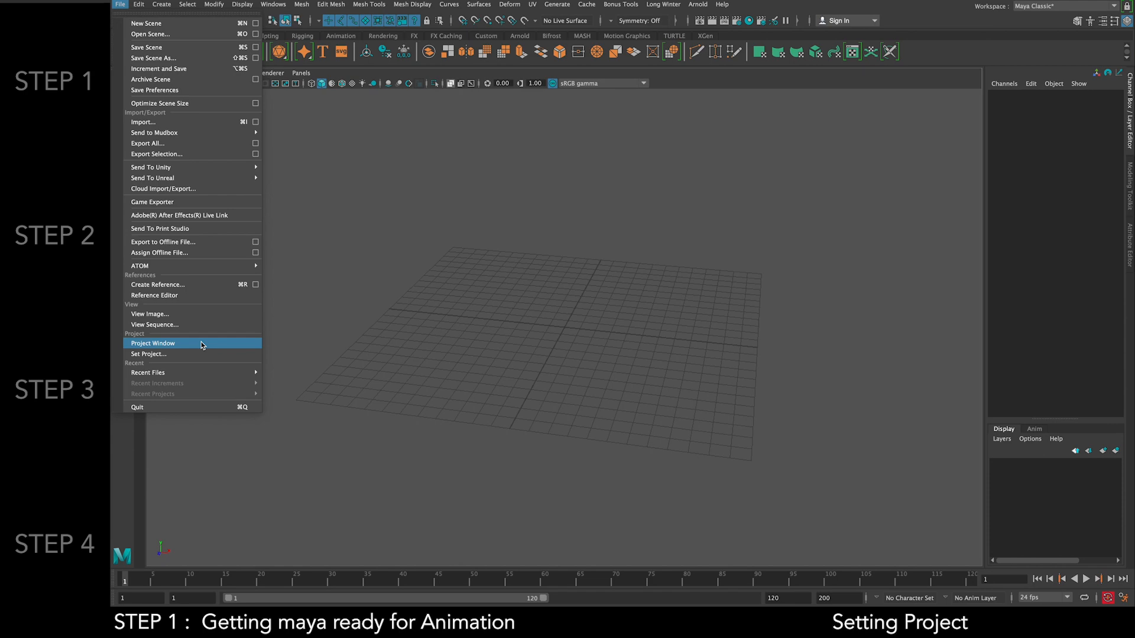
{"action": "left_click", "coordinate": [177, 343]}
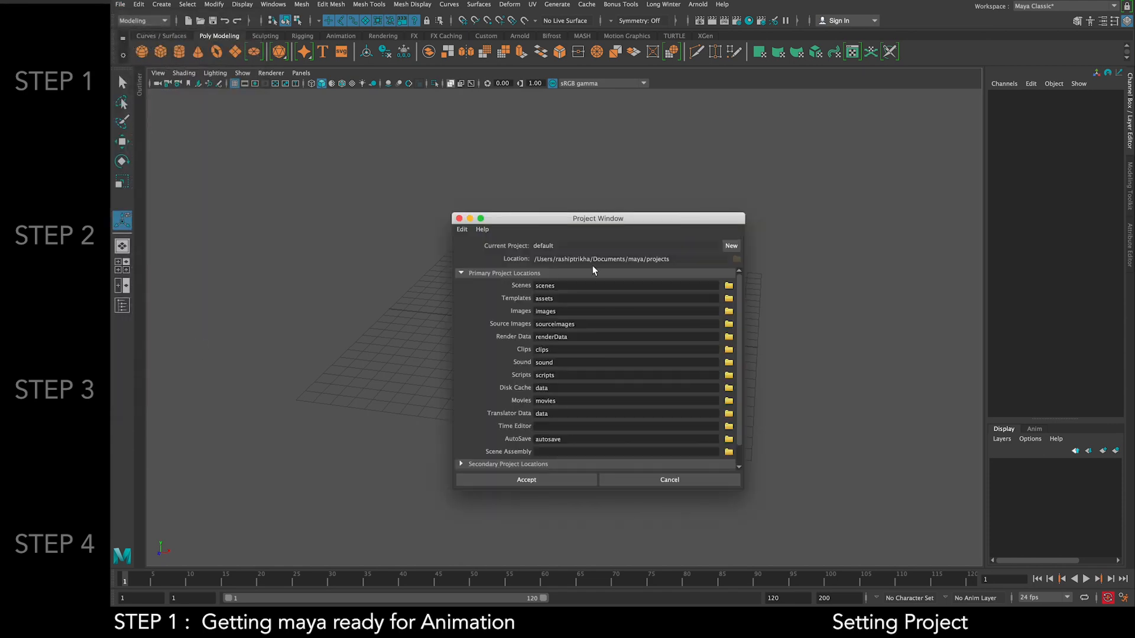
{"action": "left_click", "coordinate": [730, 247]}
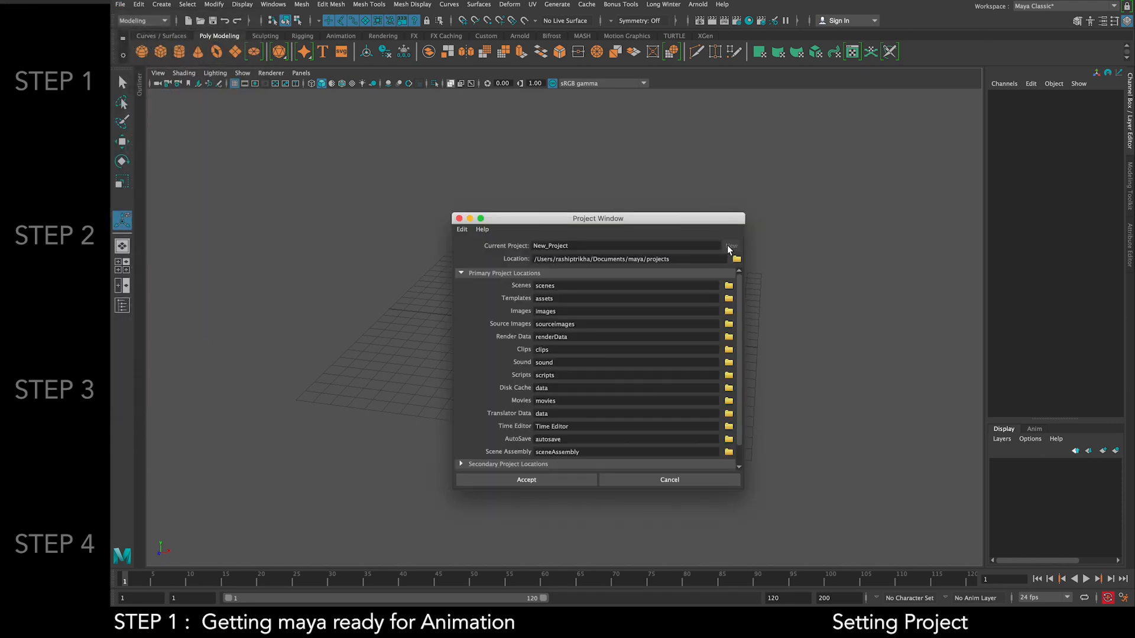
{"action": "left_click", "coordinate": [737, 259]}
{"action": "left_click", "coordinate": [401, 131]}
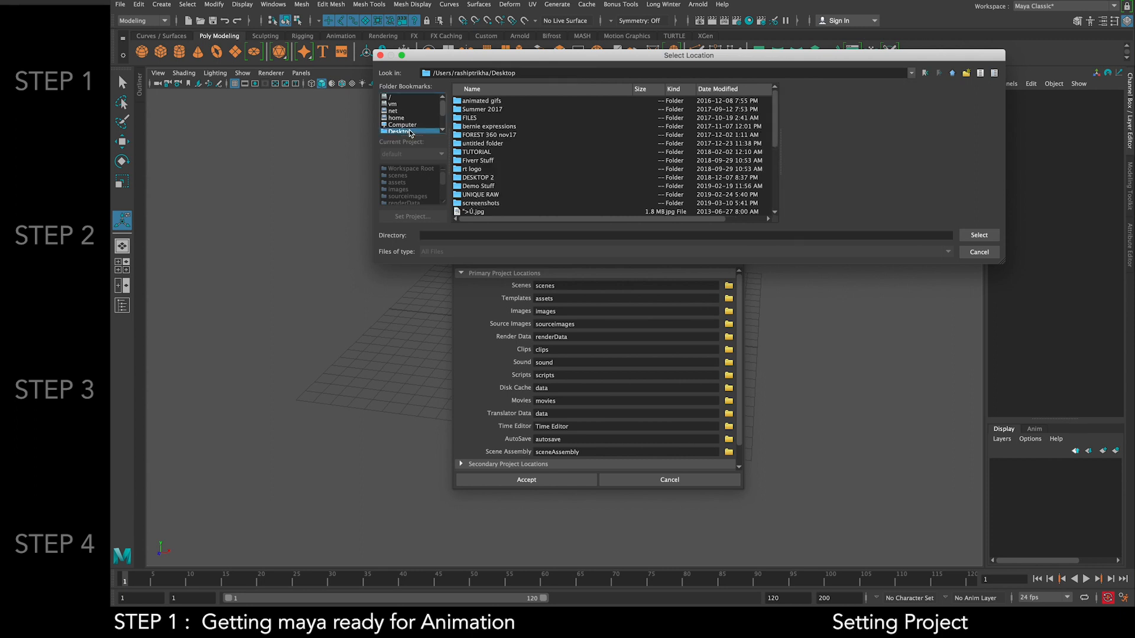
{"action": "left_click", "coordinate": [979, 235]}
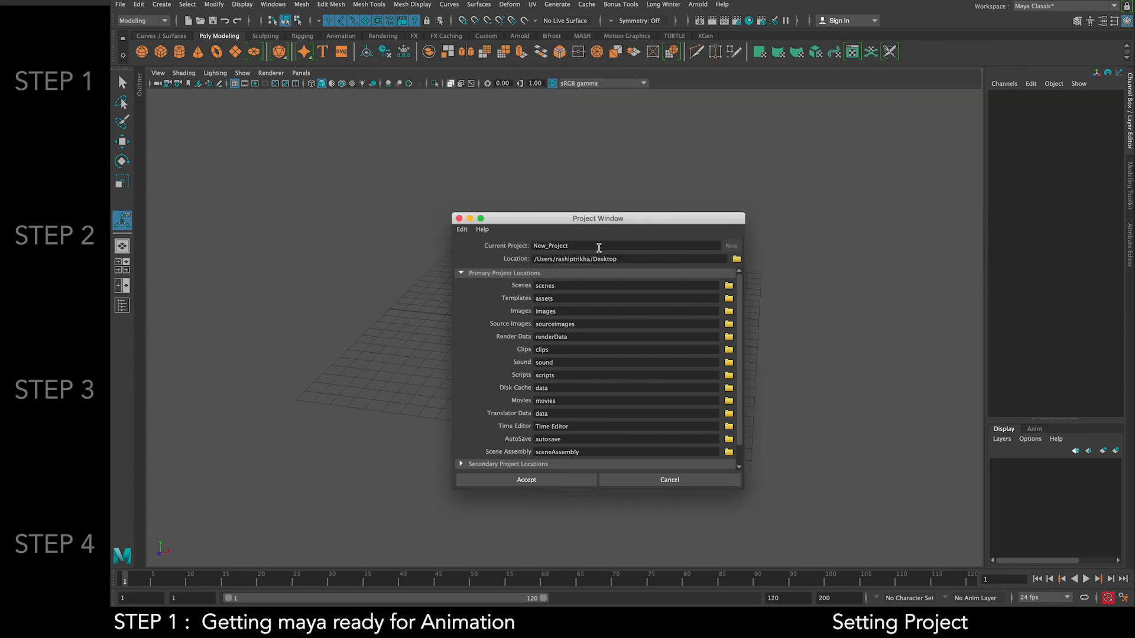
{"action": "left_click_drag", "start_coordinate": [604, 245], "coordinate": [492, 250]}
{"action": "type", "text": "animationTest"}
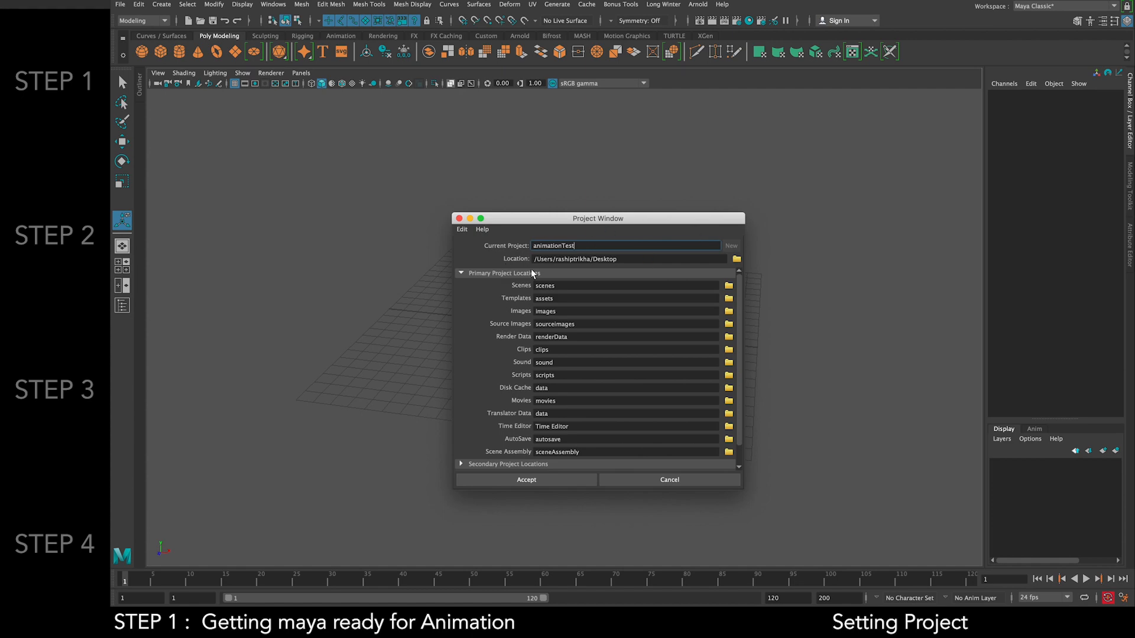
{"action": "left_click", "coordinate": [545, 479]}
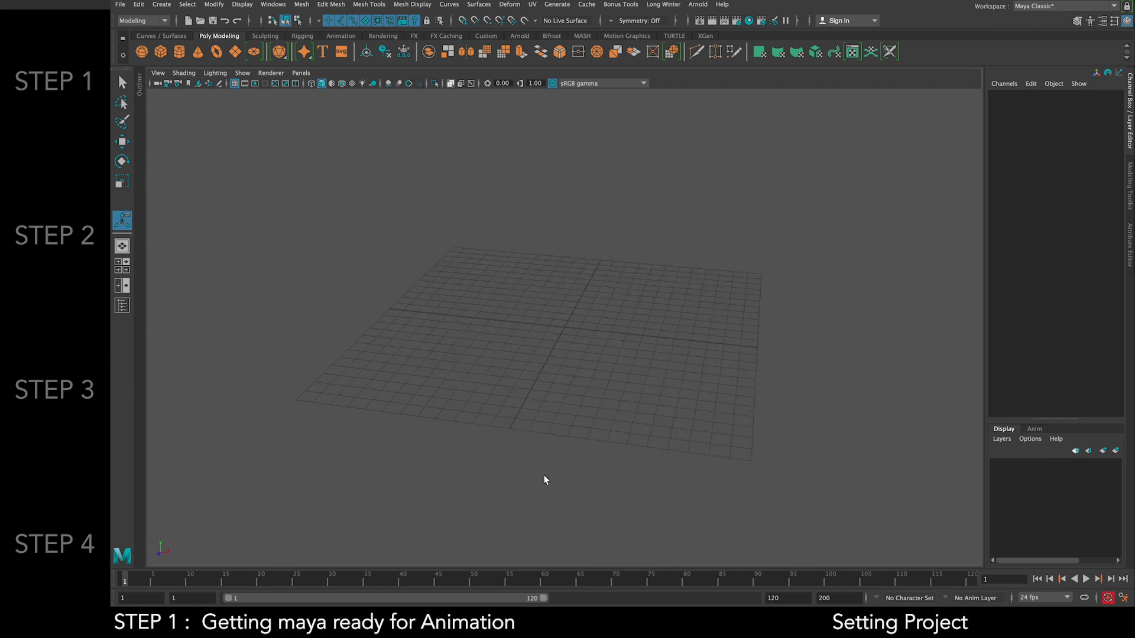
Switch to Finder and open the animationTest folder on the desktop to examine its project subfolders
{"action": "key", "text": "ctrl+Left"}
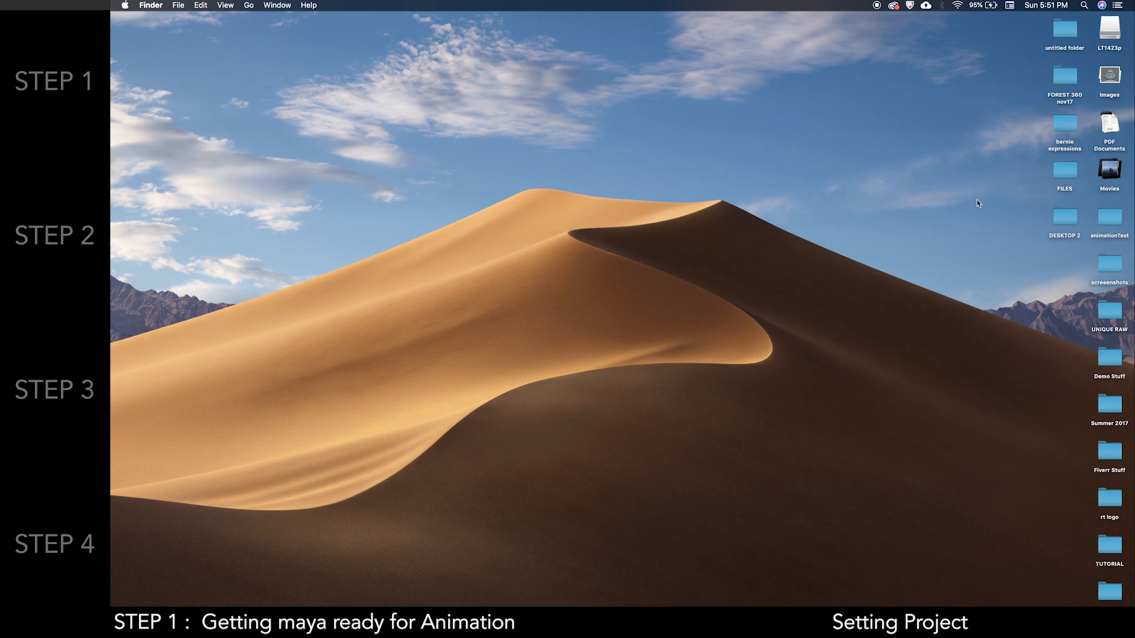
{"action": "left_click_drag", "start_coordinate": [1109, 218], "coordinate": [550, 224]}
{"action": "left_click", "coordinate": [1083, 243]}
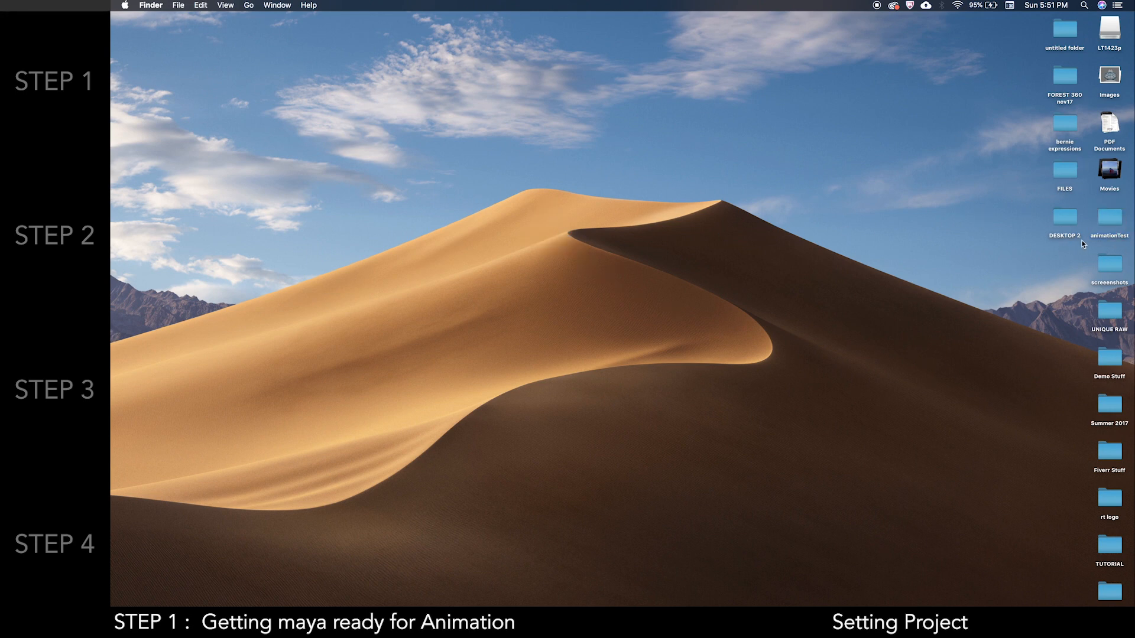
{"action": "double_click", "coordinate": [1108, 217]}
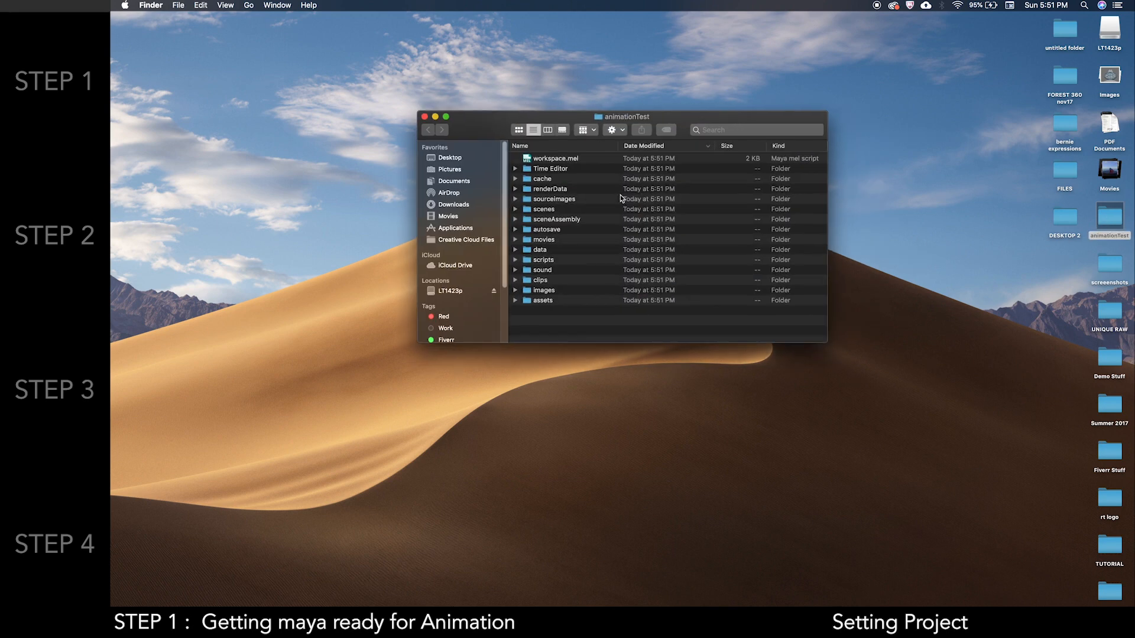
{"action": "left_click", "coordinate": [525, 302]}
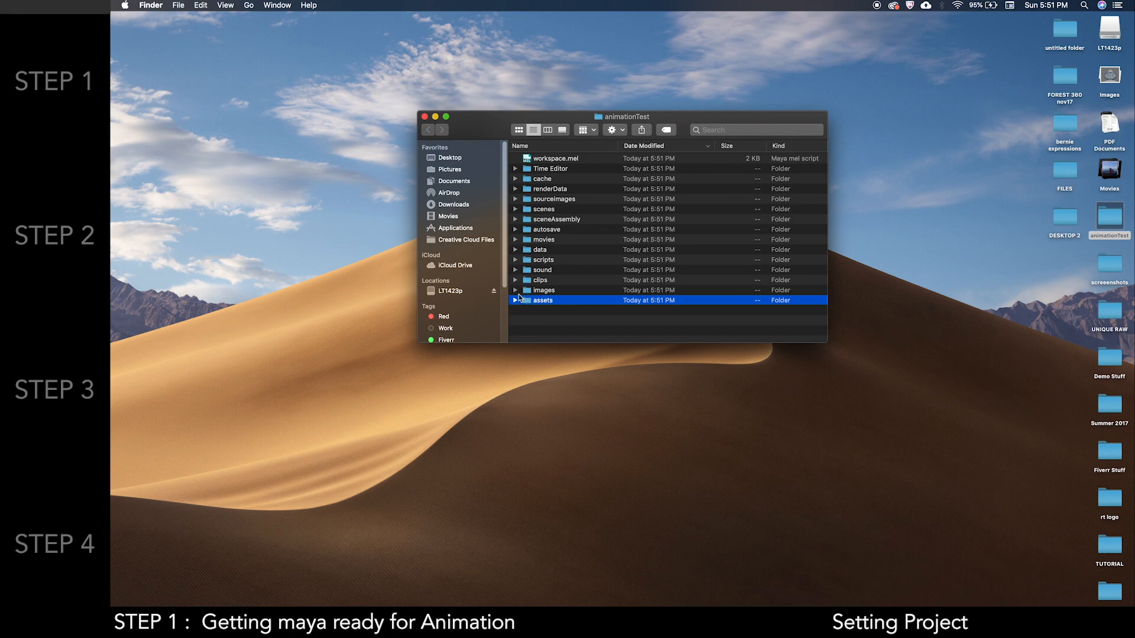
{"action": "left_click", "coordinate": [571, 310]}
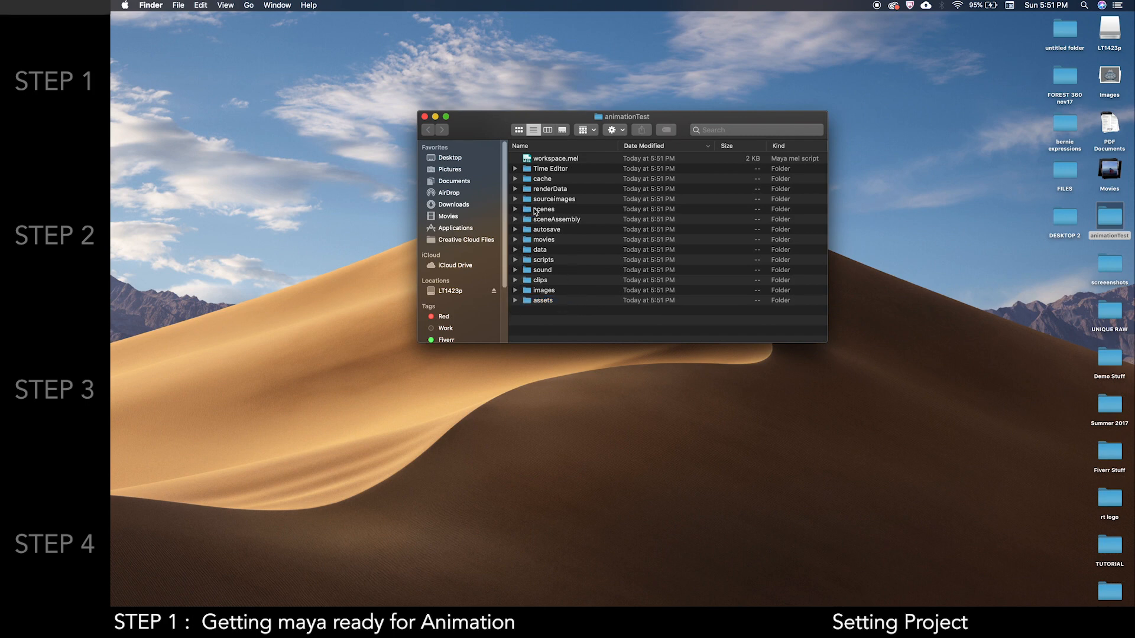
Switch back to Maya and set the animationTest folder on the Desktop as the current project
{"action": "key", "text": "ctrl+Right"}
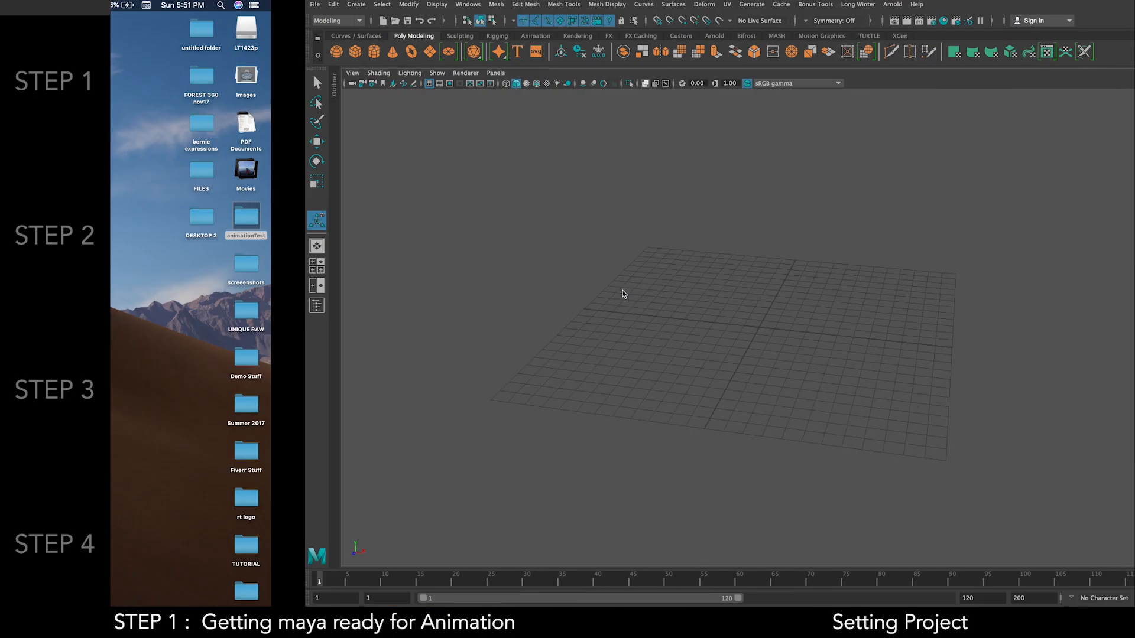
{"action": "left_click", "coordinate": [121, 4]}
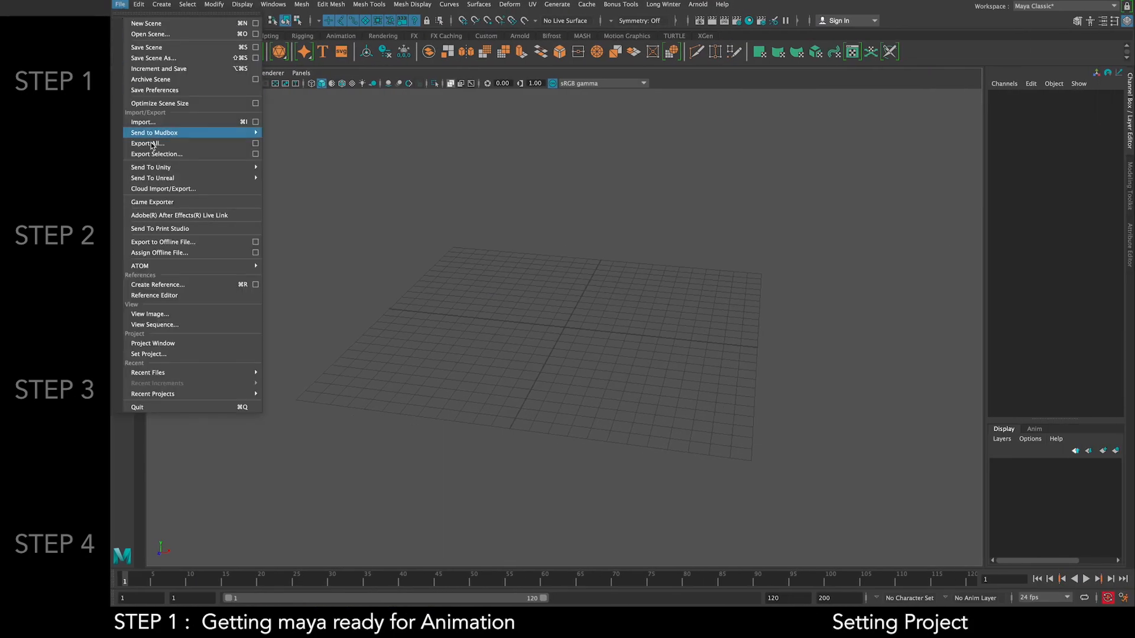
{"action": "left_click", "coordinate": [151, 354]}
{"action": "left_click", "coordinate": [406, 130]}
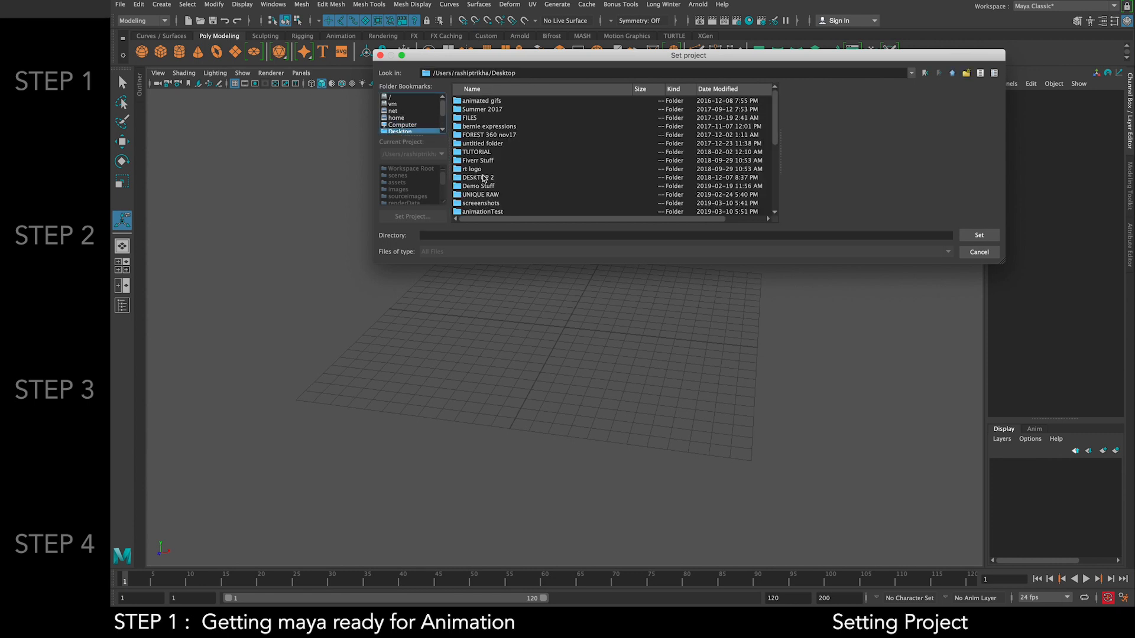
{"action": "scroll", "coordinate": [481, 192], "scroll_direction": "down", "scroll_amount": 2}
{"action": "left_click", "coordinate": [482, 195]}
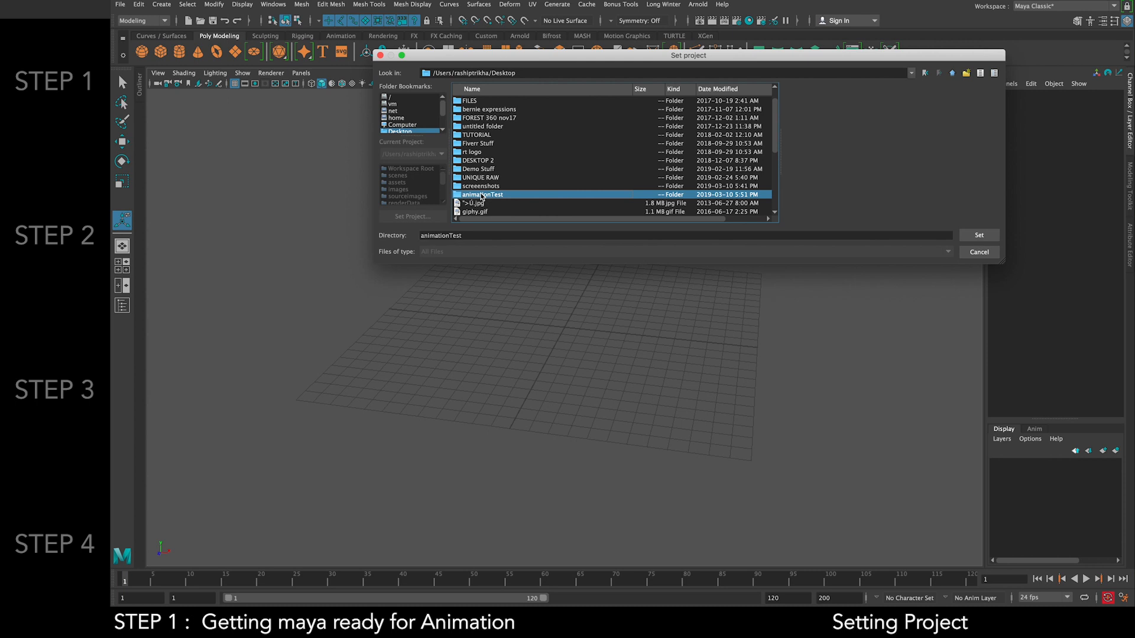
{"action": "double_click", "coordinate": [493, 195]}
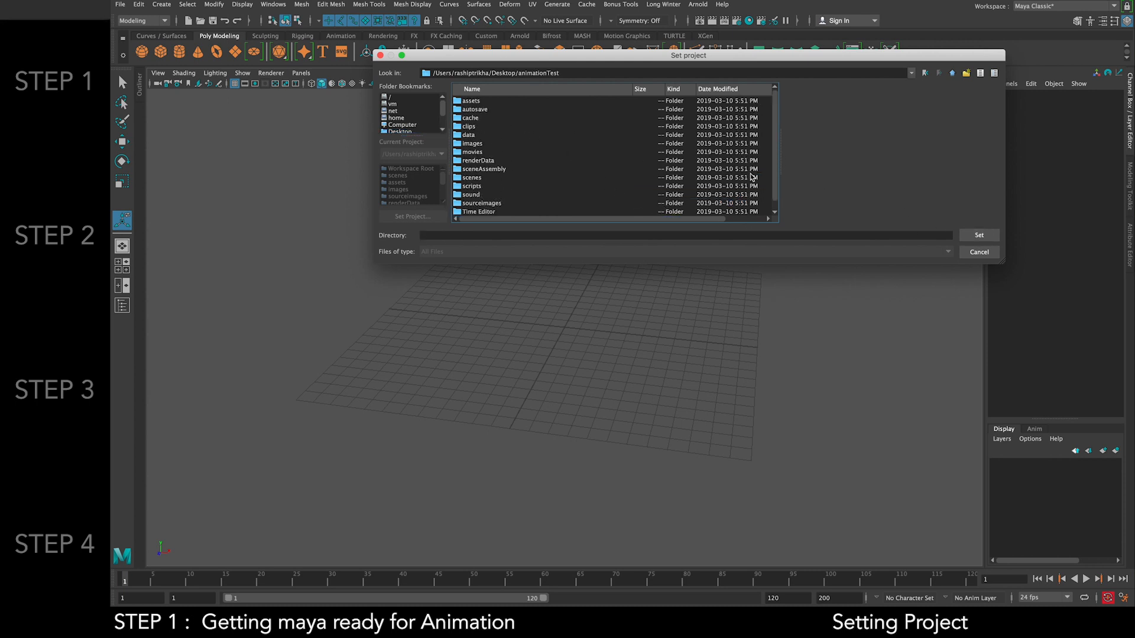
{"action": "left_click", "coordinate": [977, 234]}
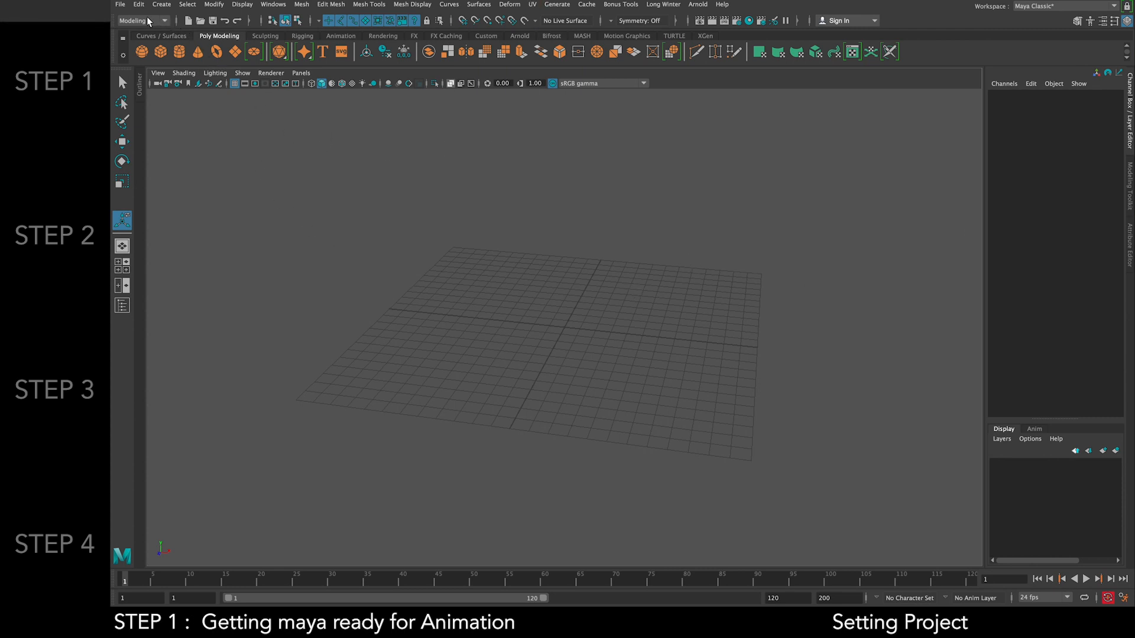
Save the scene as animTutorial in Maya ASCII format in the project's scenes folder, accepting the student version notice
{"action": "left_click", "coordinate": [120, 4]}
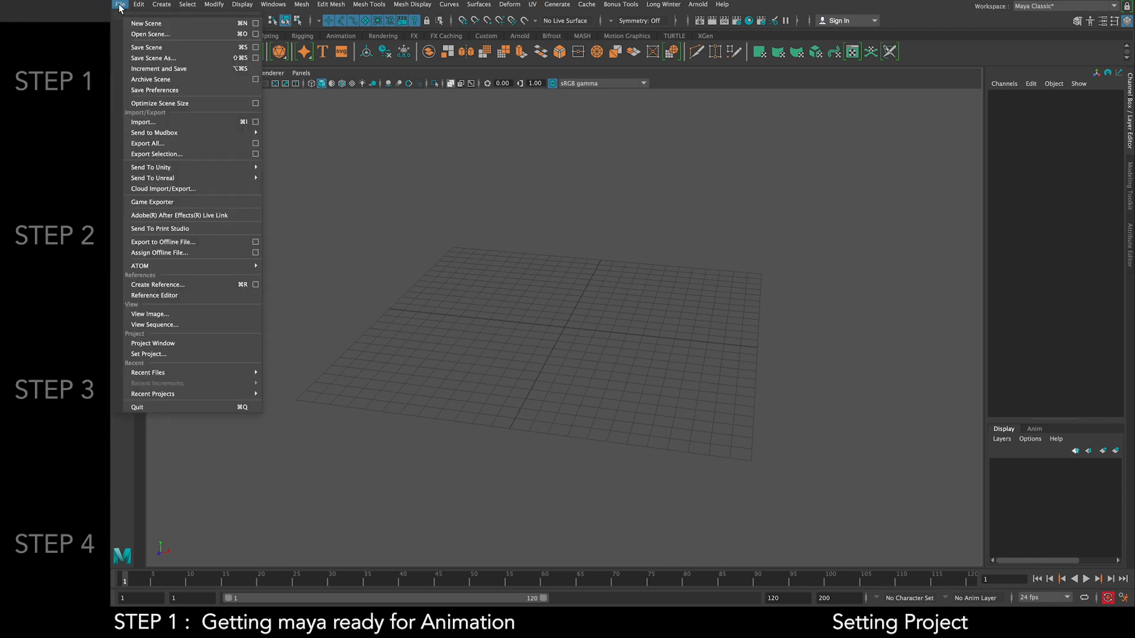
{"action": "left_click", "coordinate": [183, 59]}
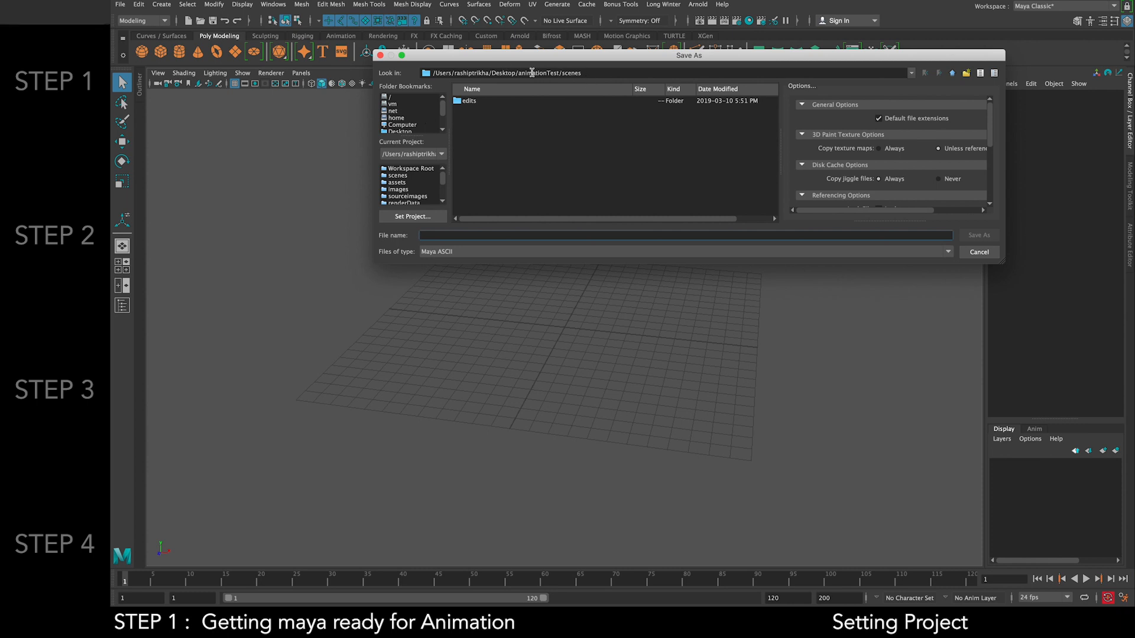
{"action": "left_click_drag", "start_coordinate": [456, 73], "coordinate": [595, 76]}
{"action": "left_click", "coordinate": [591, 74]}
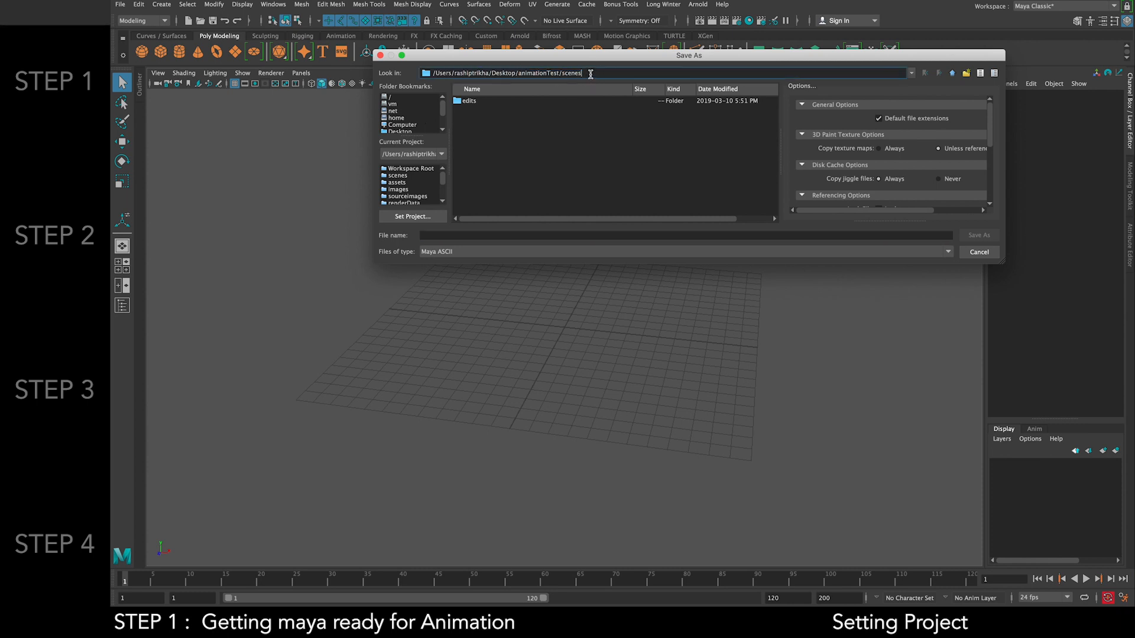
{"action": "left_click", "coordinate": [458, 251]}
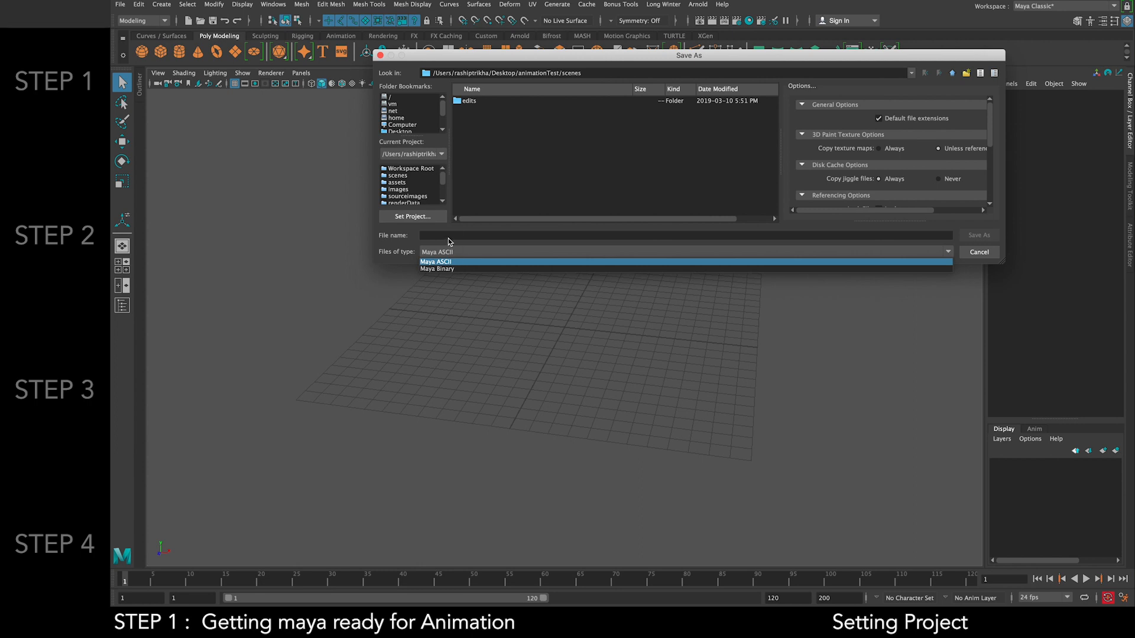
{"action": "left_click", "coordinate": [448, 240]}
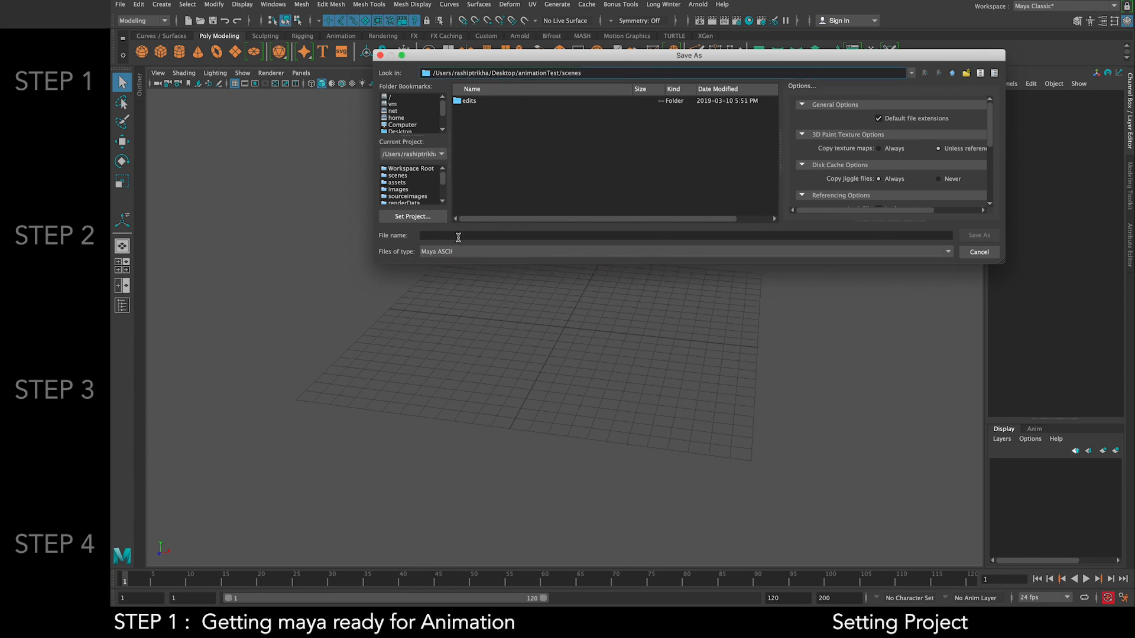
{"action": "left_click", "coordinate": [458, 237]}
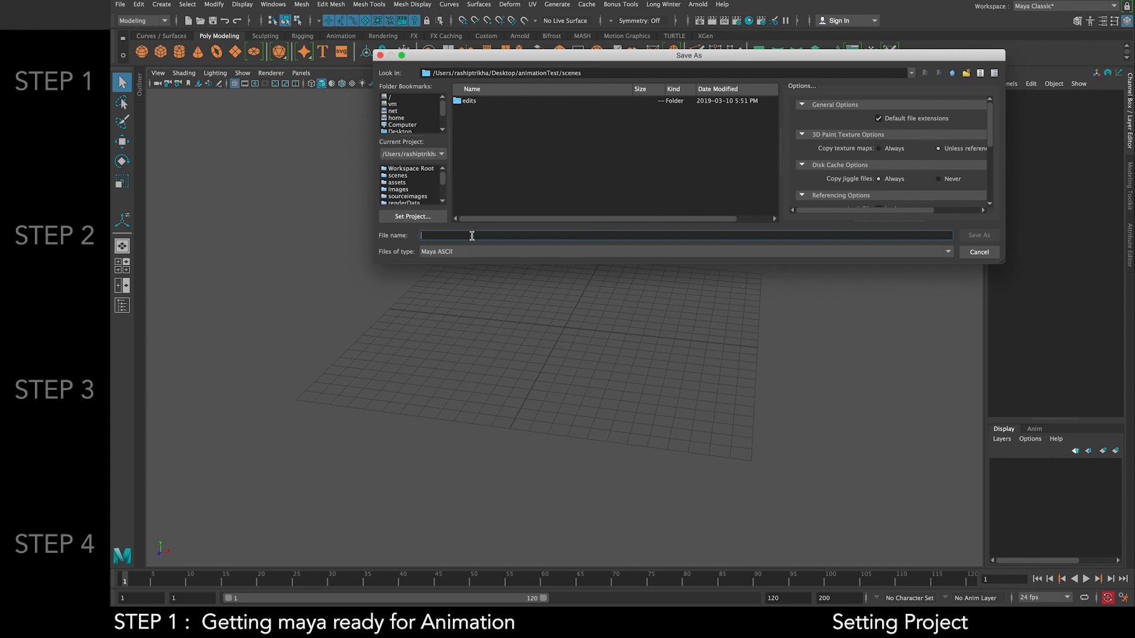
{"action": "type", "text": "animTutorial"}
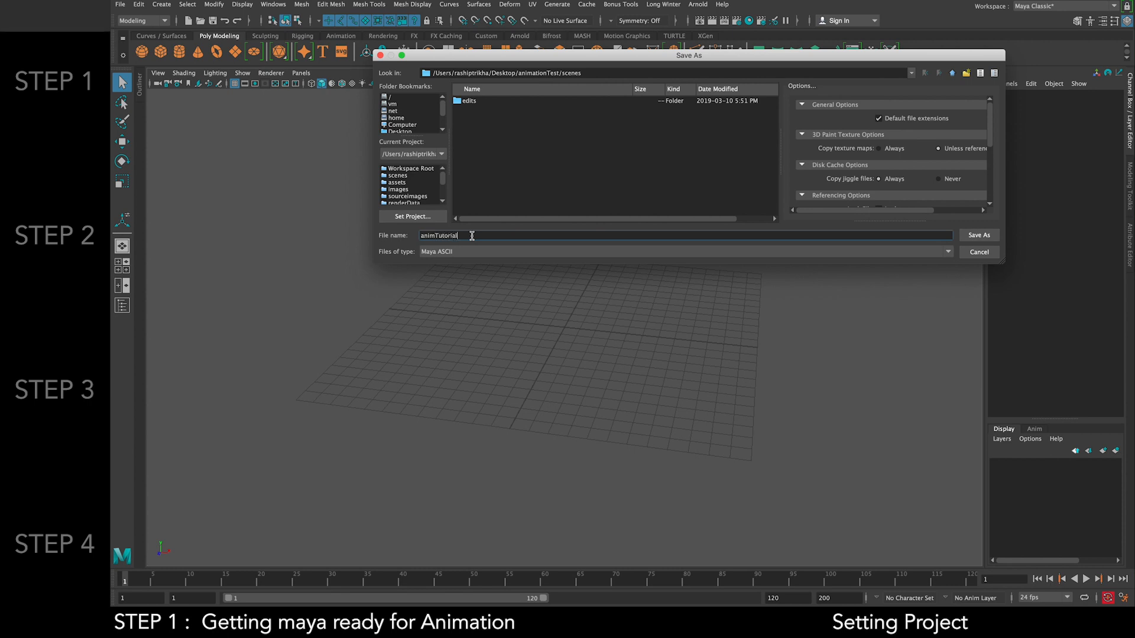
{"action": "left_click", "coordinate": [976, 237]}
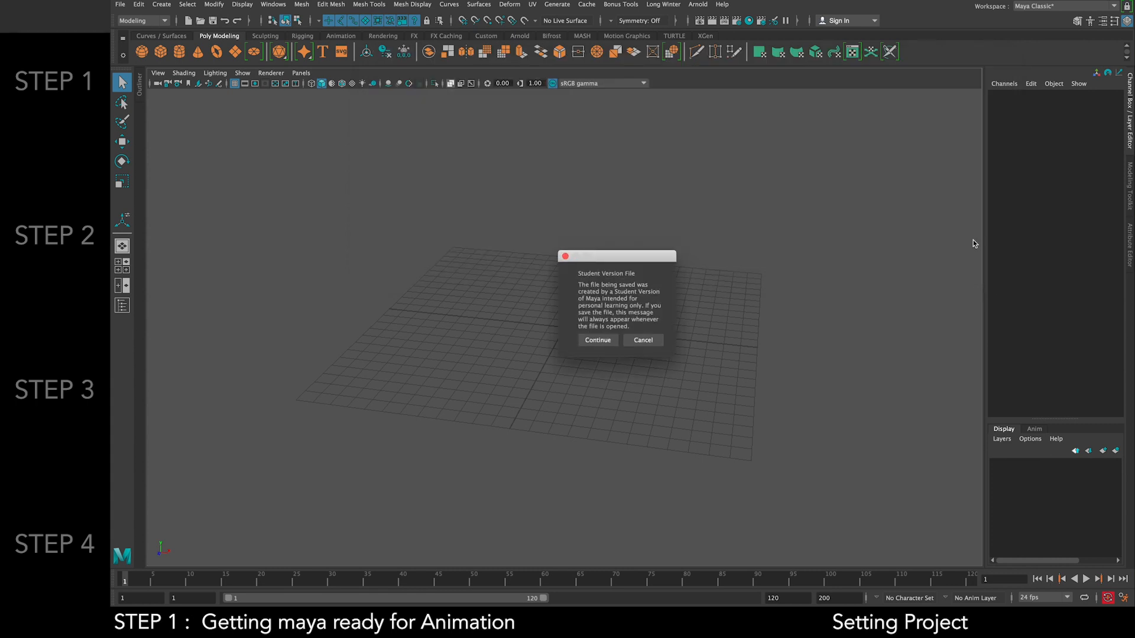
{"action": "left_click", "coordinate": [598, 344]}
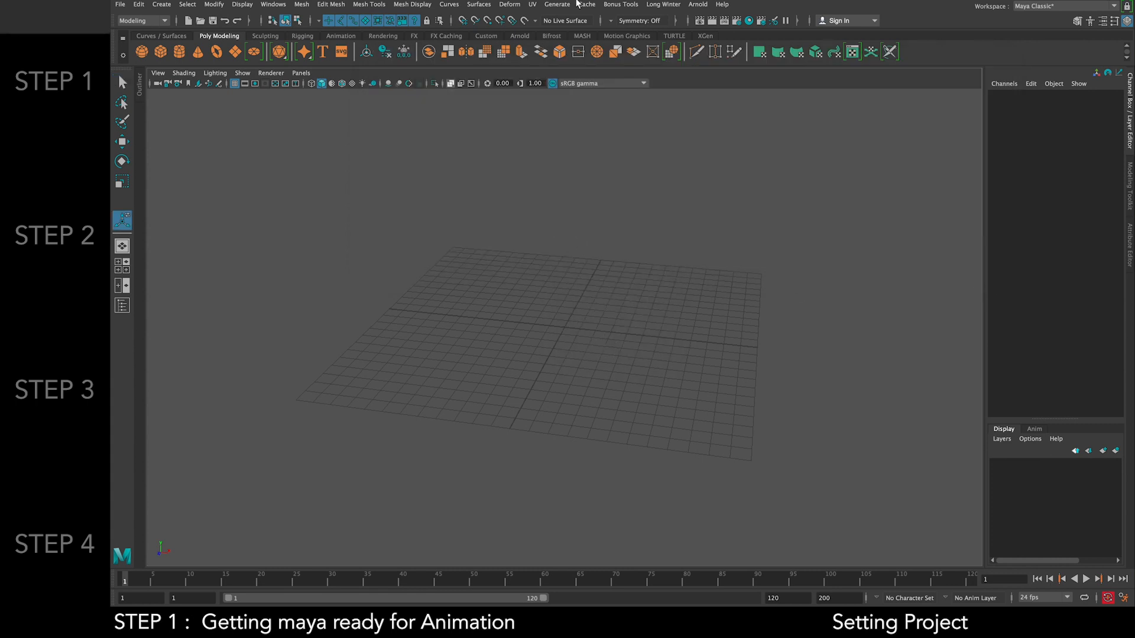
Toggle automatic keyframing off and on again, leaving it enabled
{"action": "mouse_move", "coordinate": [617, 9]}
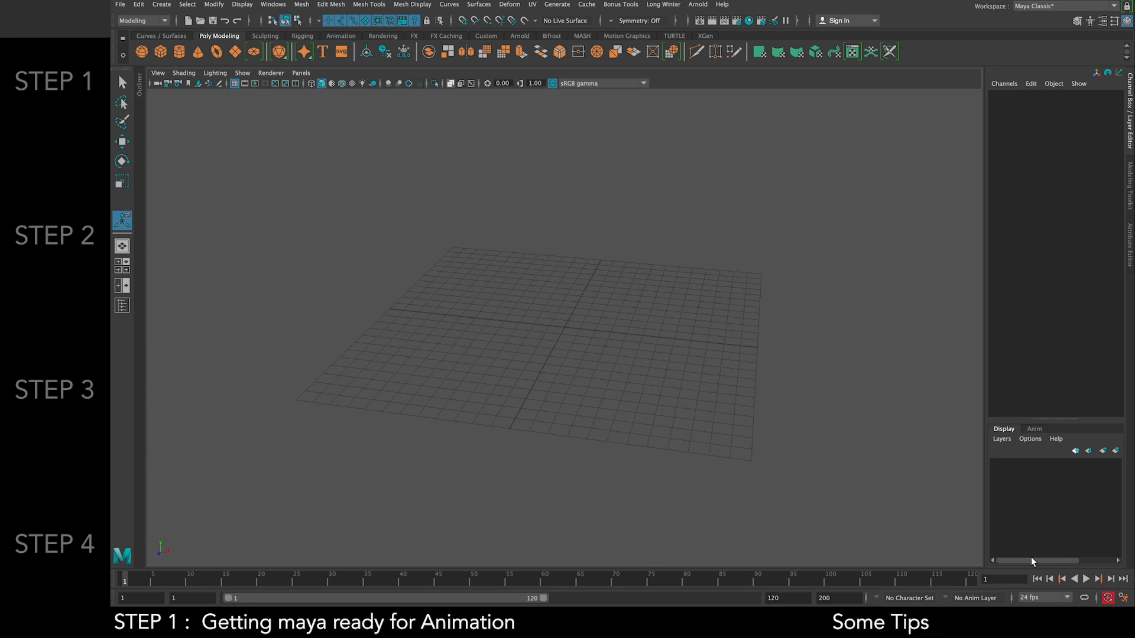
{"action": "left_click", "coordinate": [1107, 598]}
{"action": "left_click", "coordinate": [1107, 599]}
{"action": "left_click", "coordinate": [1108, 598]}
{"action": "left_click", "coordinate": [1109, 599]}
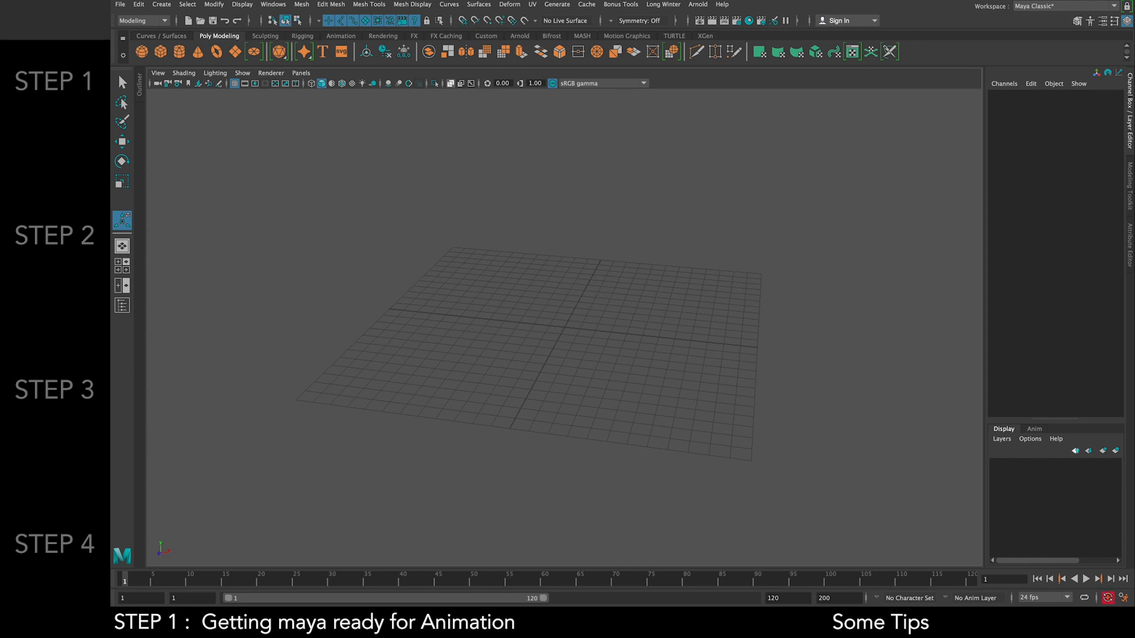
Create a polygon sphere at the origin, scaled uniformly to about 4.1, and set a keyframe on it at frame 1
{"action": "left_click", "coordinate": [142, 51]}
{"action": "left_click", "coordinate": [579, 307]}
{"action": "left_click", "coordinate": [564, 327]}
{"action": "key", "text": "e"}
{"action": "key", "text": "r"}
{"action": "left_click_drag", "start_coordinate": [565, 328], "coordinate": [633, 353]}
{"action": "left_click", "coordinate": [671, 281]}
{"action": "left_click", "coordinate": [583, 309]}
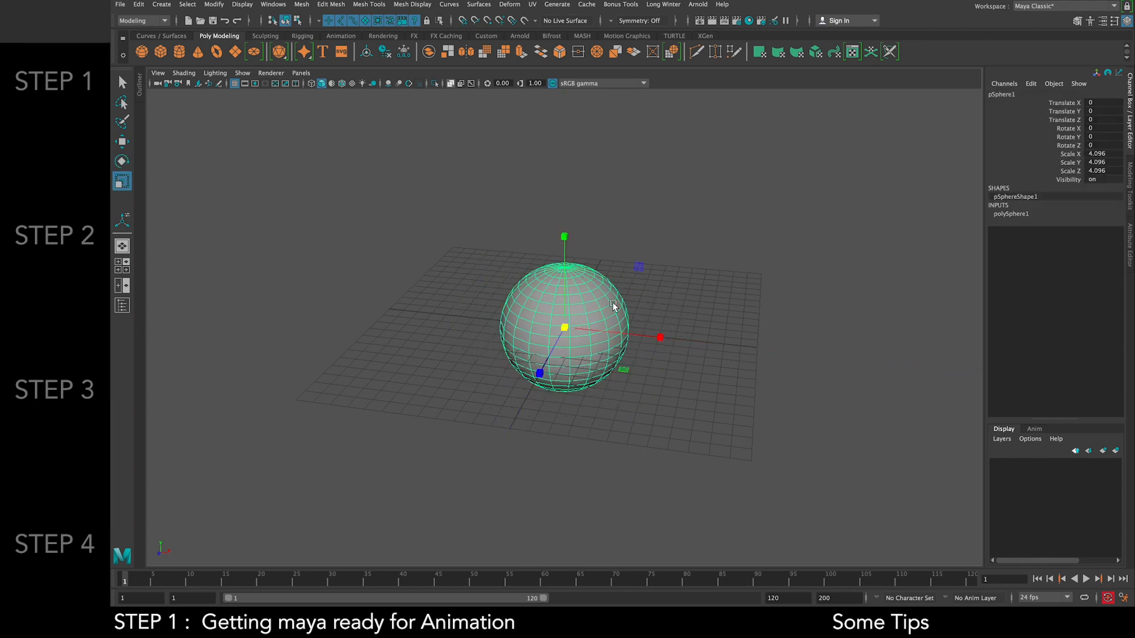
{"action": "key", "text": "s"}
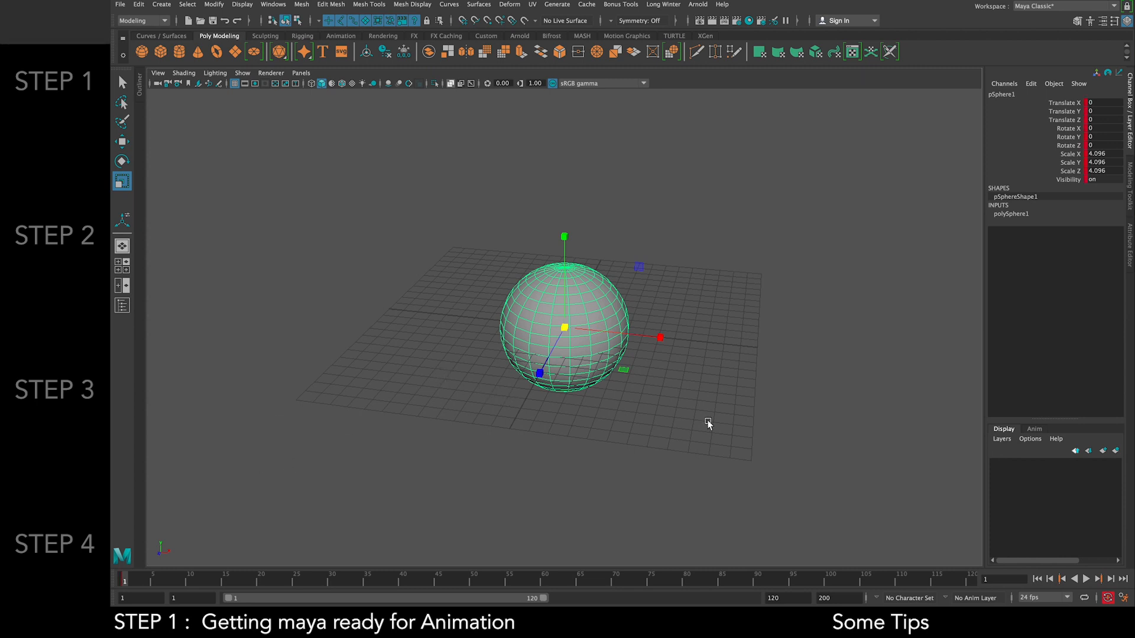
Disable automatic keyframing, move the sphere to about -20.5 in X at frame 10, and scrub the timeline to test it
{"action": "left_click", "coordinate": [1106, 599]}
{"action": "left_click", "coordinate": [191, 580]}
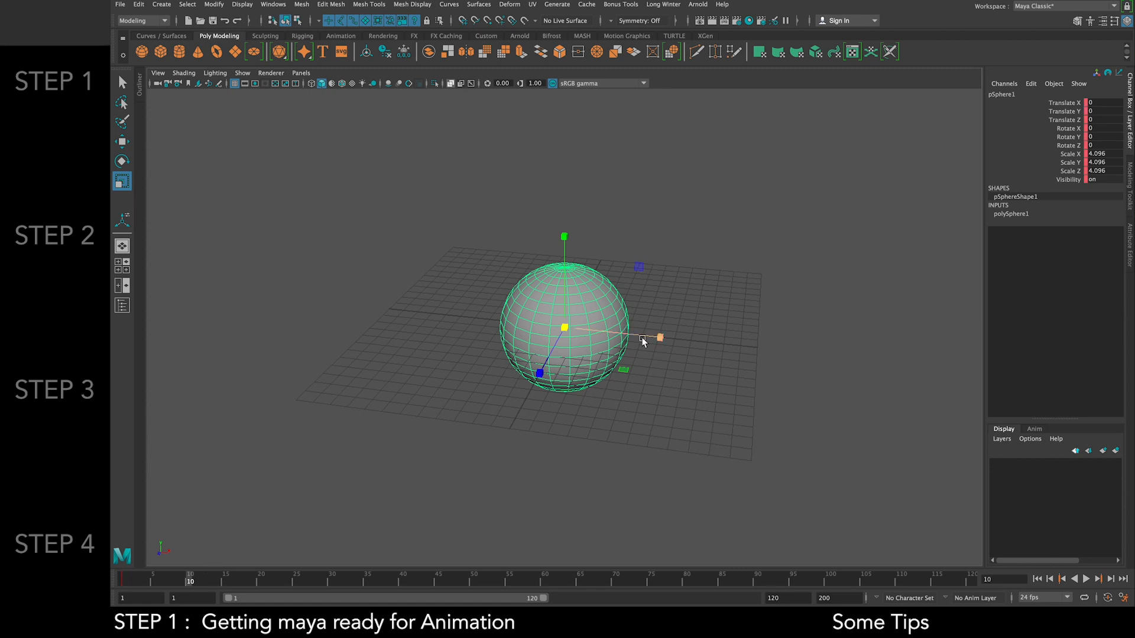
{"action": "key", "text": "w"}
{"action": "left_click_drag", "start_coordinate": [659, 337], "coordinate": [331, 327]}
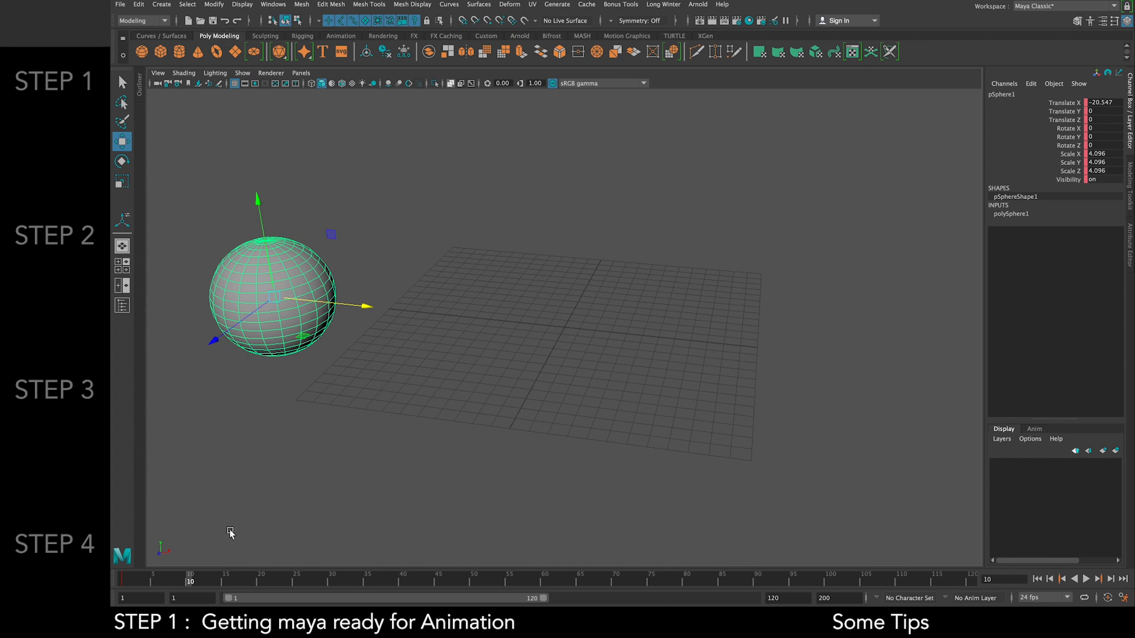
{"action": "mouse_move", "coordinate": [182, 585]}
{"action": "left_mouse_down"}
{"action": "mouse_move", "coordinate": [232, 587]}
{"action": "mouse_move", "coordinate": [175, 589]}
{"action": "mouse_move", "coordinate": [191, 588]}
{"action": "left_mouse_up"}
Enable automatic keyframing and reposition the sphere along negative X at frame 10 and up to the opposite side at frame 30
{"action": "left_click", "coordinate": [1108, 597]}
{"action": "left_click", "coordinate": [657, 339]}
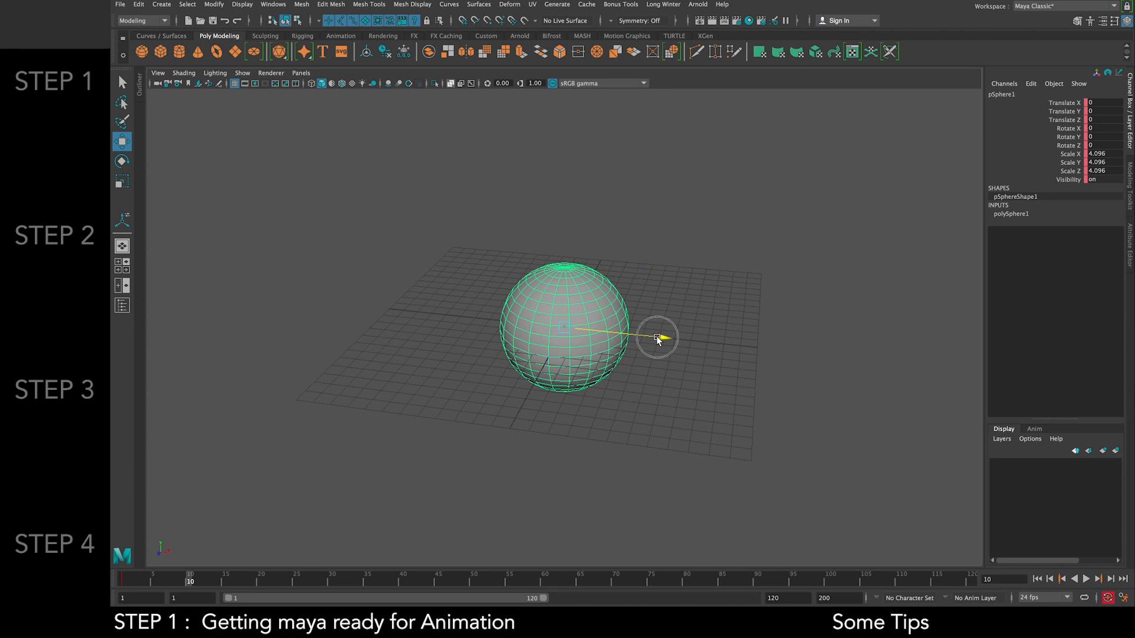
{"action": "left_click_drag", "start_coordinate": [657, 338], "coordinate": [430, 312]}
{"action": "left_click_drag", "start_coordinate": [187, 586], "coordinate": [332, 585]}
{"action": "left_click_drag", "start_coordinate": [397, 249], "coordinate": [770, 170]}
At frame 64, move the sphere to about 0.15, 4.03, 3.23 and rotate it to about 50.4, 43.6, -17.6 degrees
{"action": "left_click_drag", "start_coordinate": [289, 583], "coordinate": [573, 582]}
{"action": "left_click_drag", "start_coordinate": [694, 303], "coordinate": [620, 350]}
{"action": "key", "text": "e"}
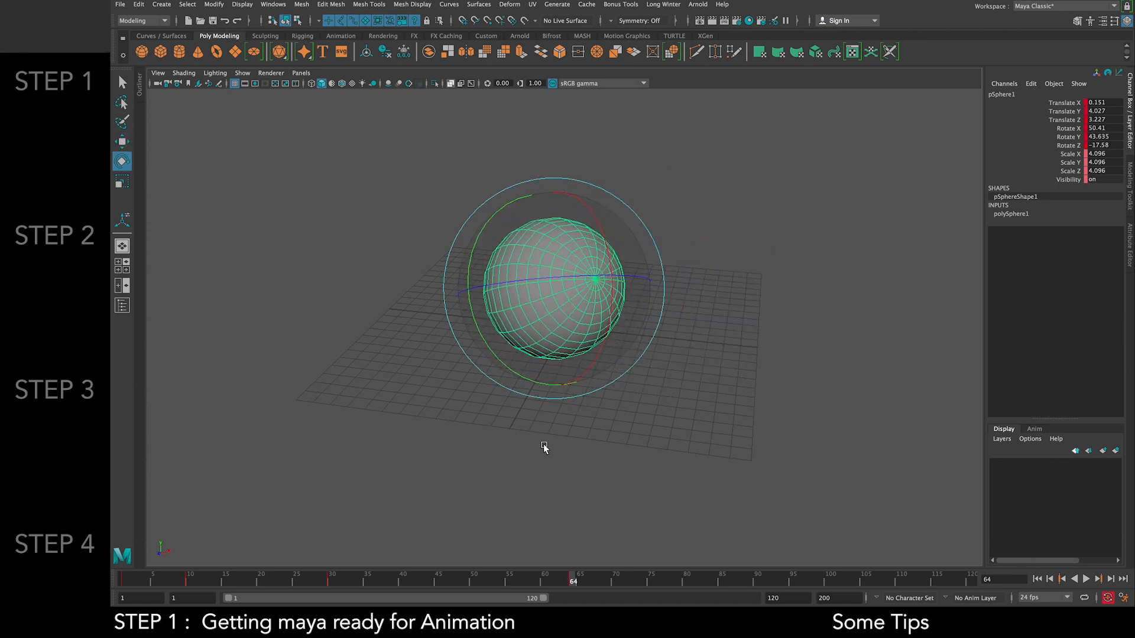
Scrub through the sphere's animation, set a keyframe on the sphere at frame 64, and return to frame 1
{"action": "left_click_drag", "start_coordinate": [571, 584], "coordinate": [117, 596]}
{"action": "left_click_drag", "start_coordinate": [341, 587], "coordinate": [332, 584]}
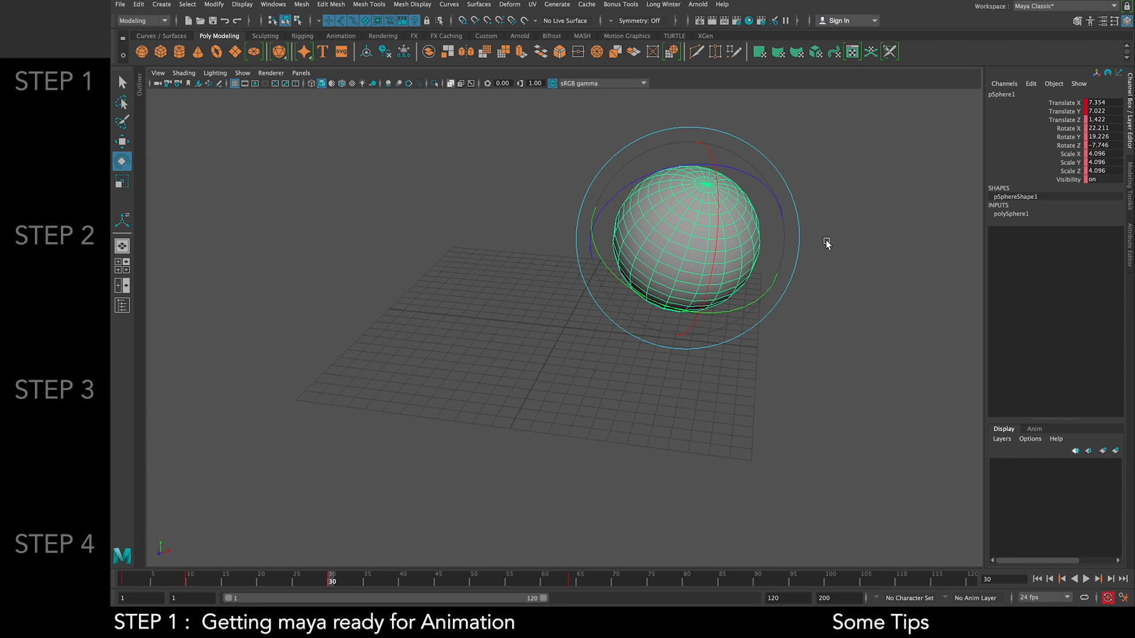
{"action": "left_click", "coordinate": [571, 580]}
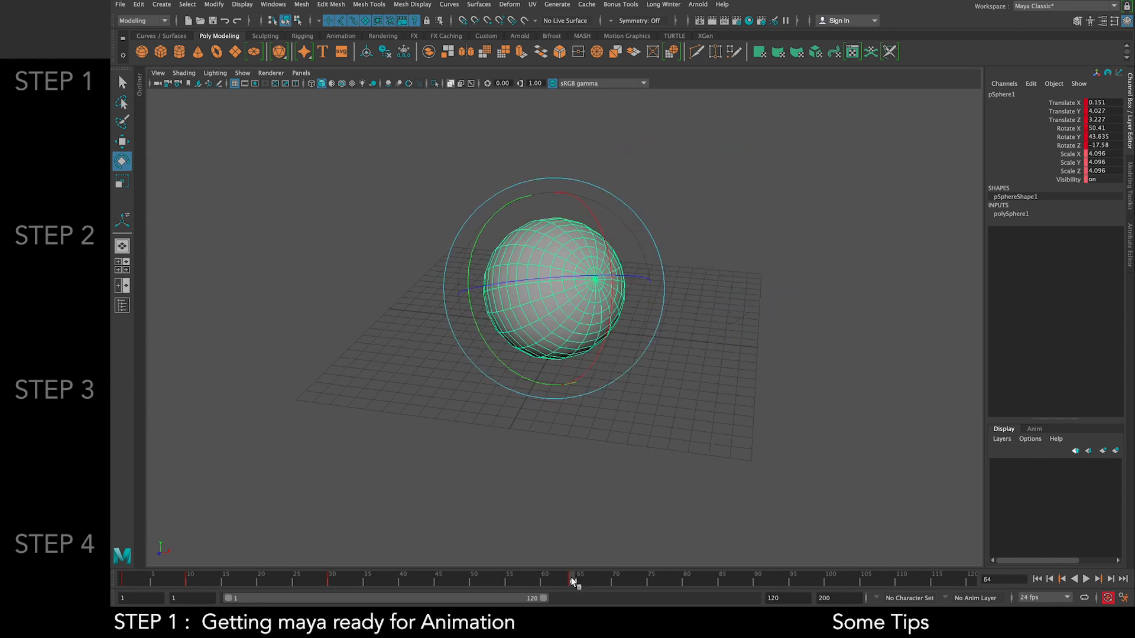
{"action": "key", "text": "s"}
{"action": "left_click_drag", "start_coordinate": [562, 578], "coordinate": [111, 583]}
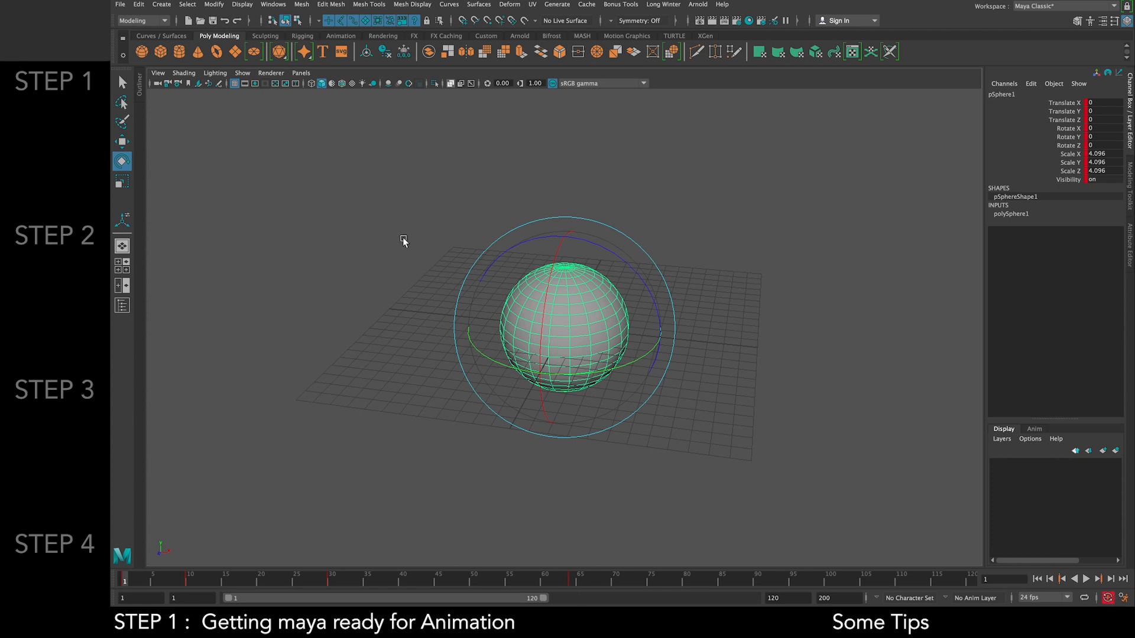
Delete the animated sphere from the scene
{"action": "left_click", "coordinate": [473, 275]}
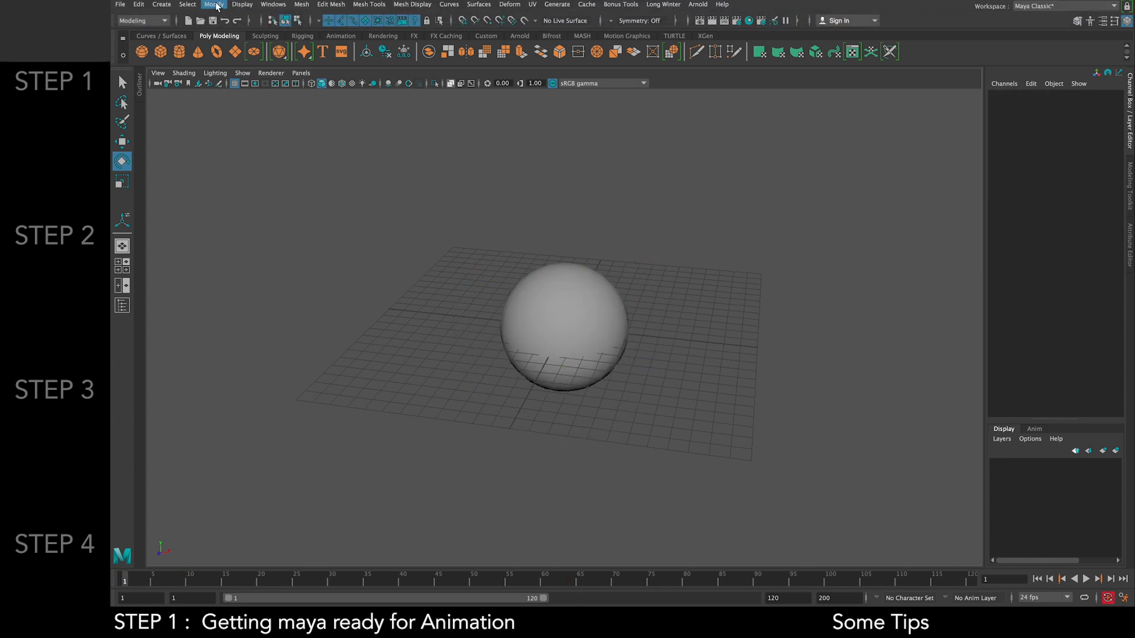
{"action": "left_click", "coordinate": [573, 319]}
{"action": "key", "text": "Delete"}
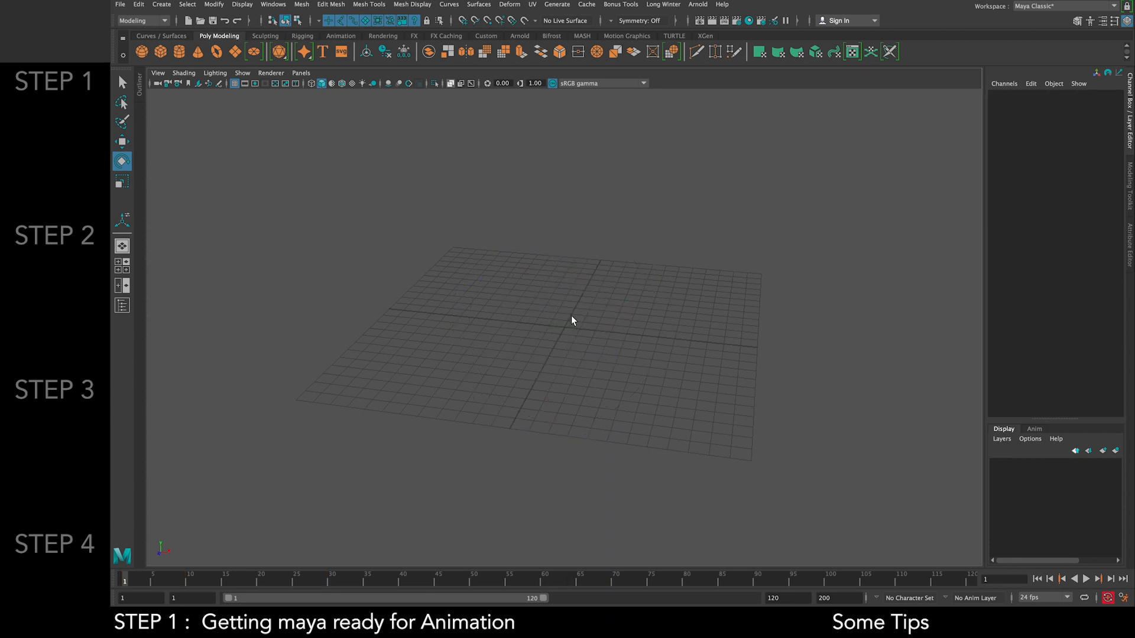
Choose 24 fps as the time working unit in the general Settings preferences
{"action": "left_click", "coordinate": [274, 5]}
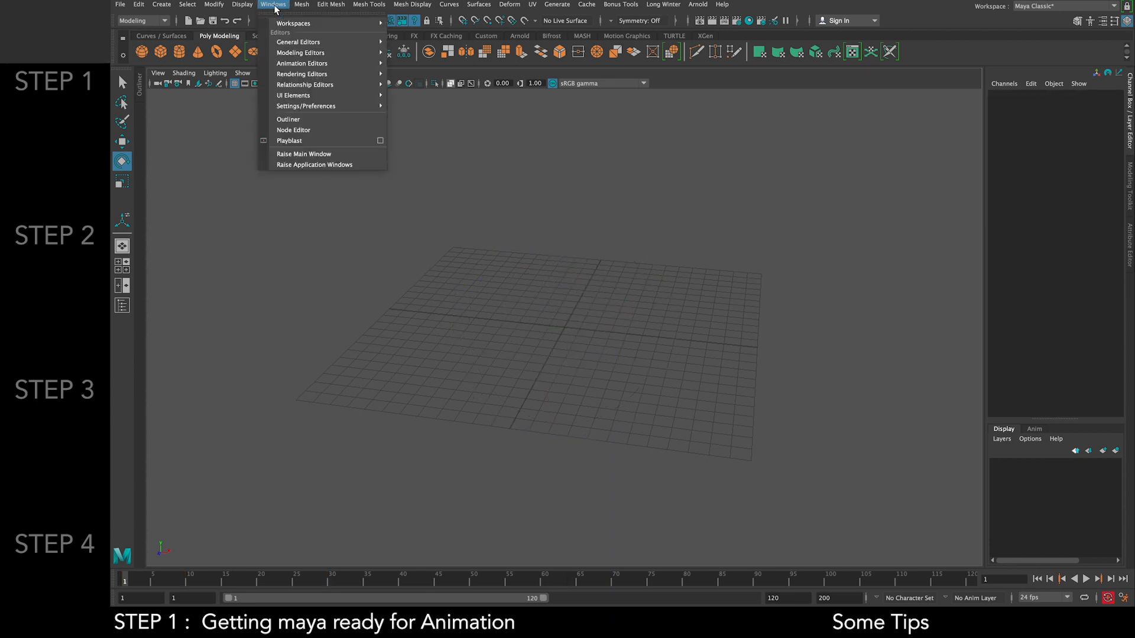
{"action": "mouse_move", "coordinate": [311, 108]}
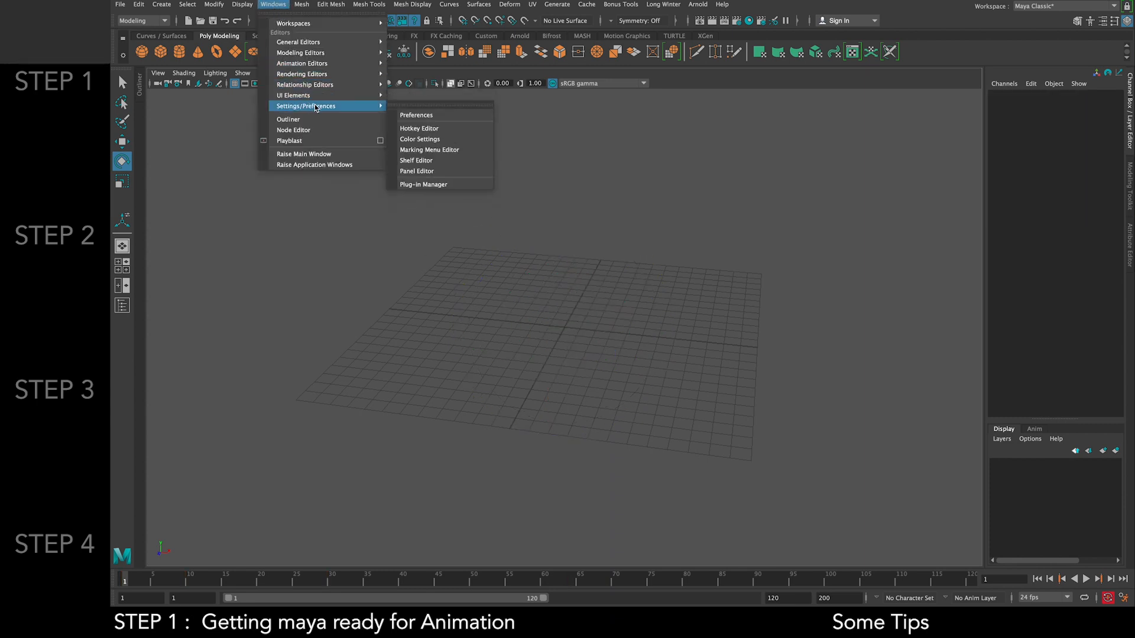
{"action": "left_click", "coordinate": [420, 116]}
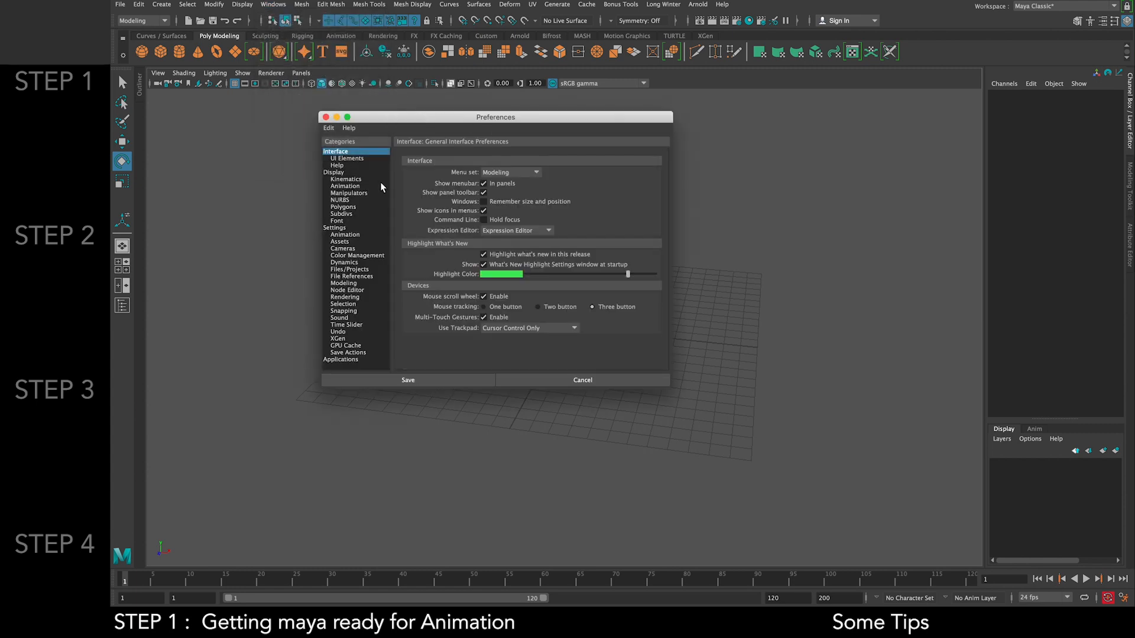
{"action": "left_click", "coordinate": [364, 180]}
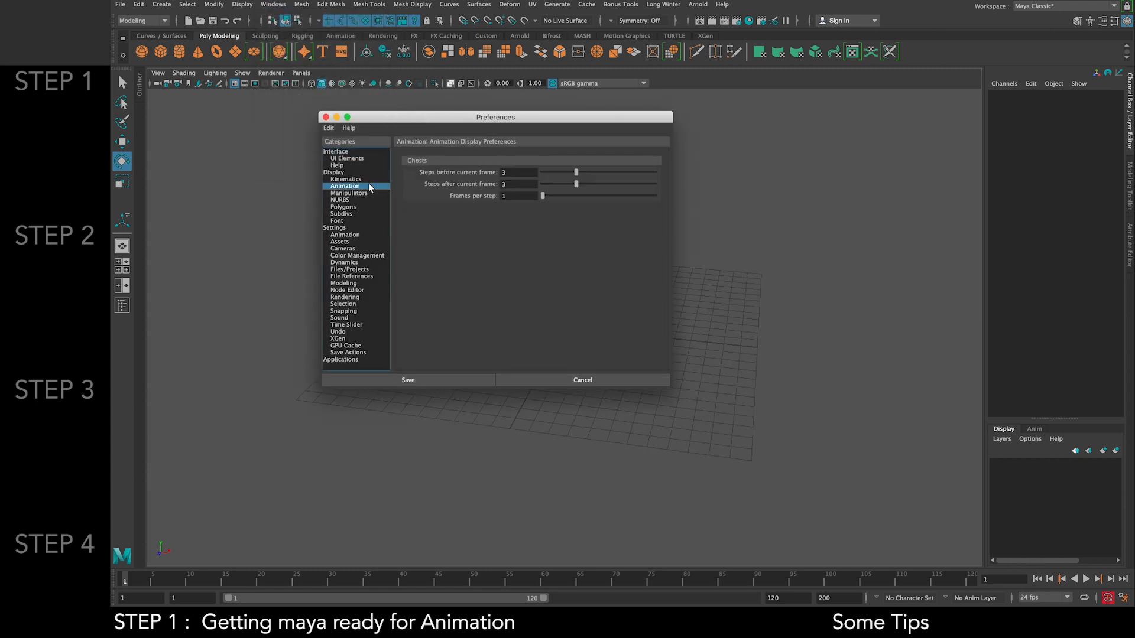
{"action": "left_click", "coordinate": [356, 229]}
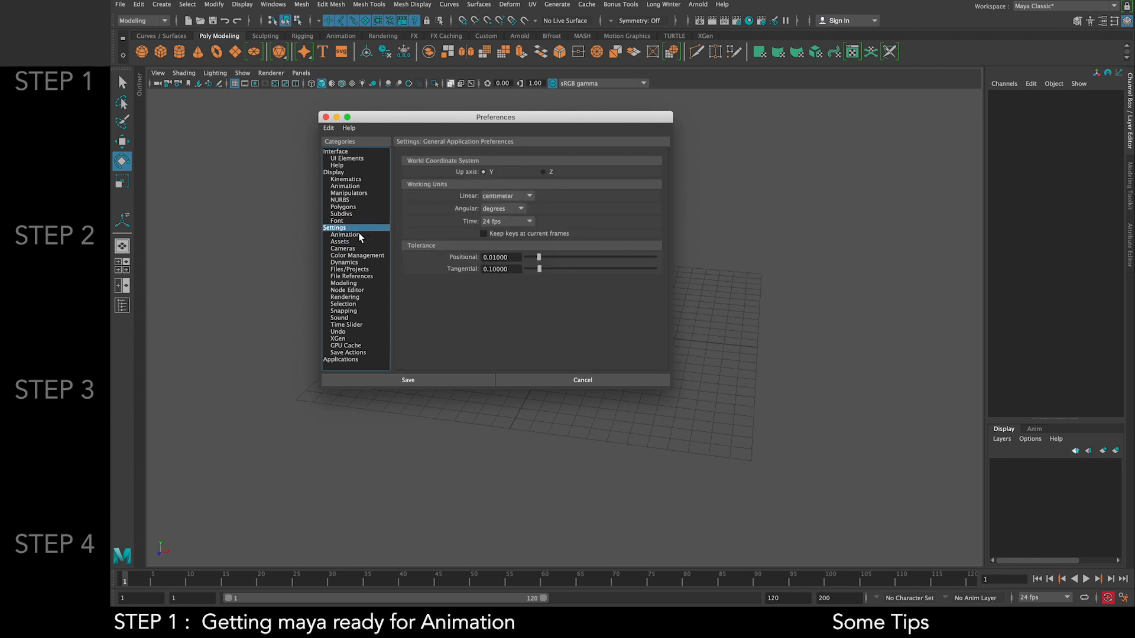
{"action": "left_click", "coordinate": [507, 220]}
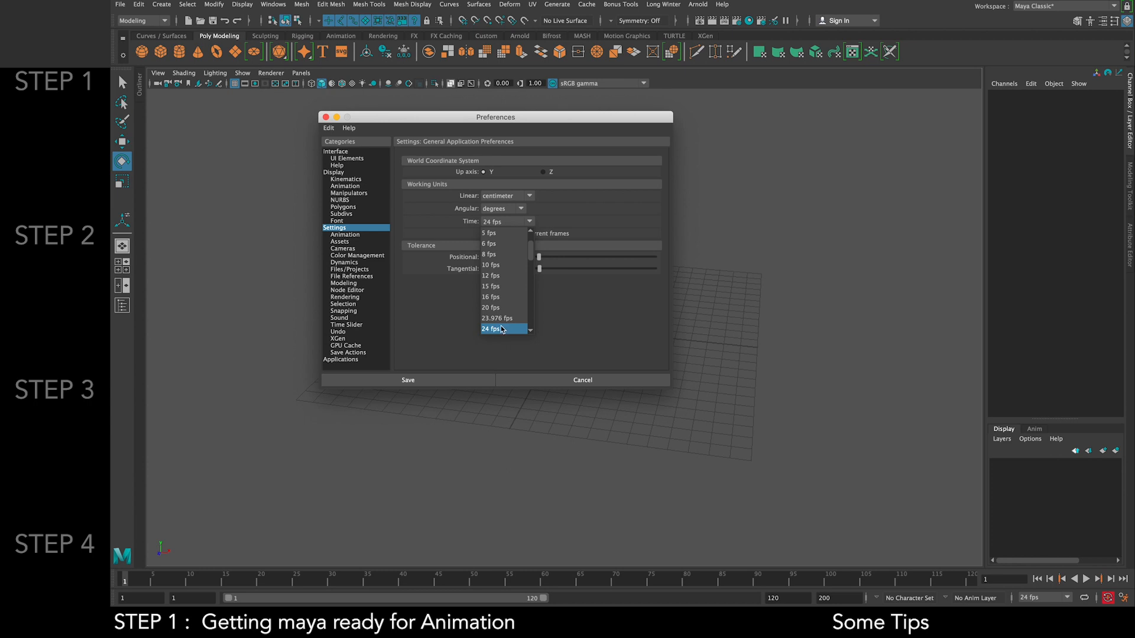
{"action": "scroll", "coordinate": [501, 329], "scroll_direction": "down", "scroll_amount": 2}
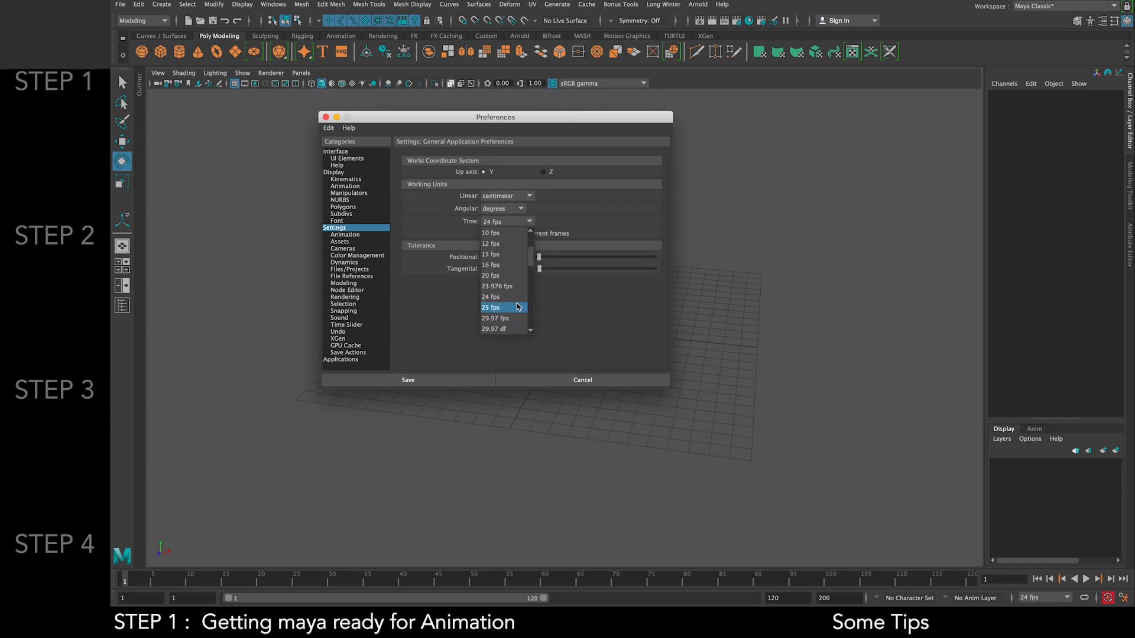
{"action": "scroll", "coordinate": [507, 329], "scroll_direction": "down", "scroll_amount": 2}
{"action": "scroll", "coordinate": [506, 271], "scroll_direction": "up", "scroll_amount": 2}
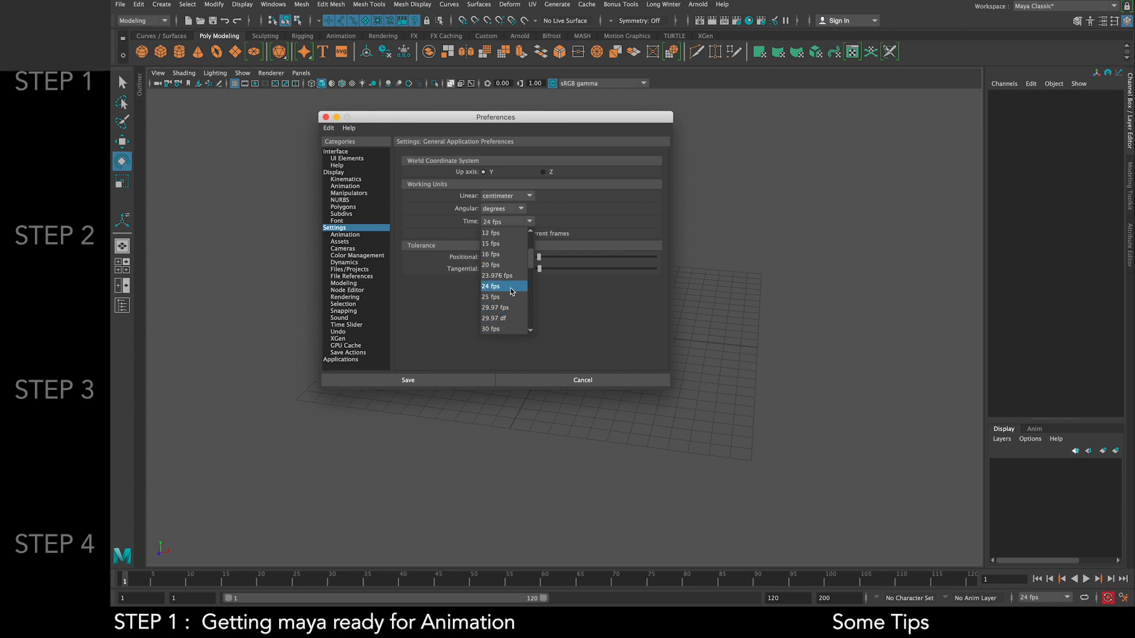
{"action": "left_click", "coordinate": [498, 287]}
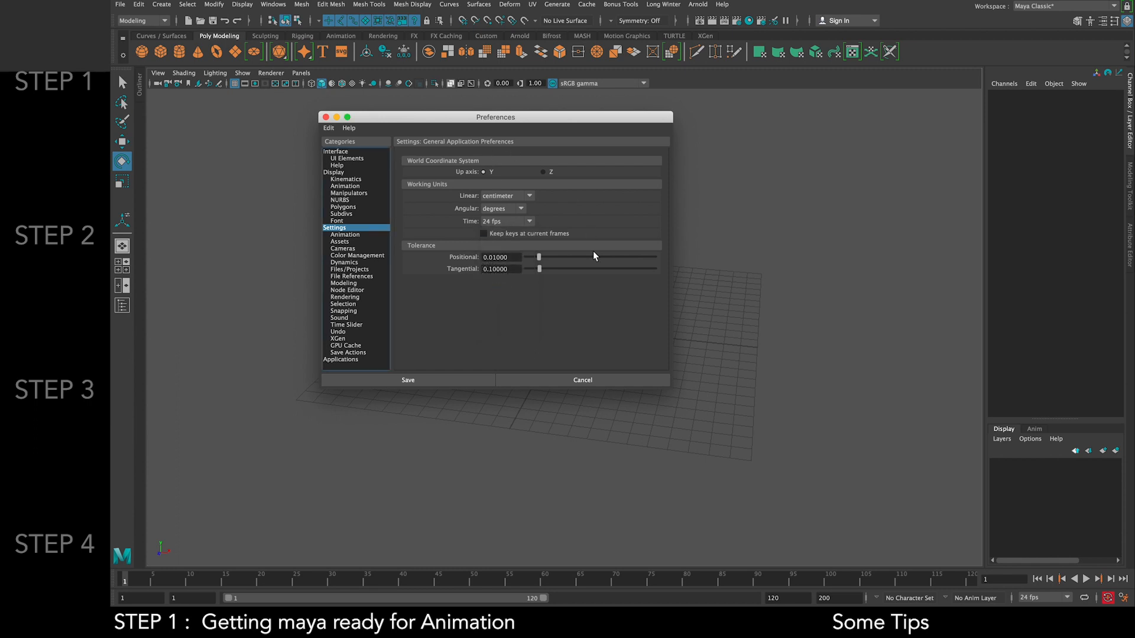
Pick 24 fps as the timeline's playback frame rate and dismiss the preferences without saving
{"action": "left_click", "coordinate": [1041, 598]}
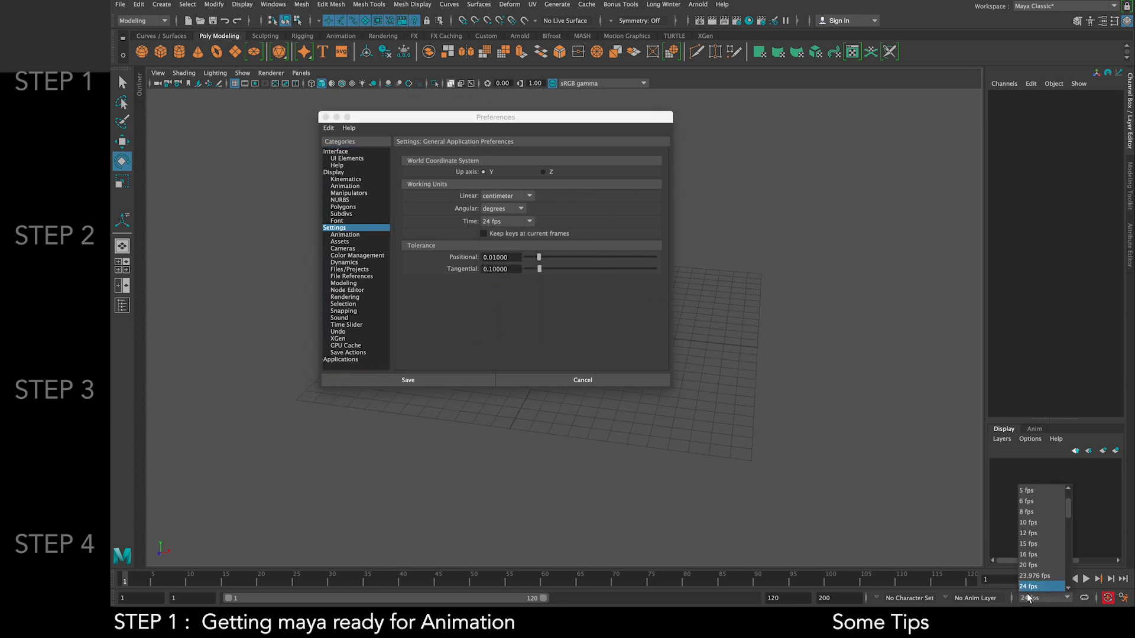
{"action": "left_click", "coordinate": [1039, 585]}
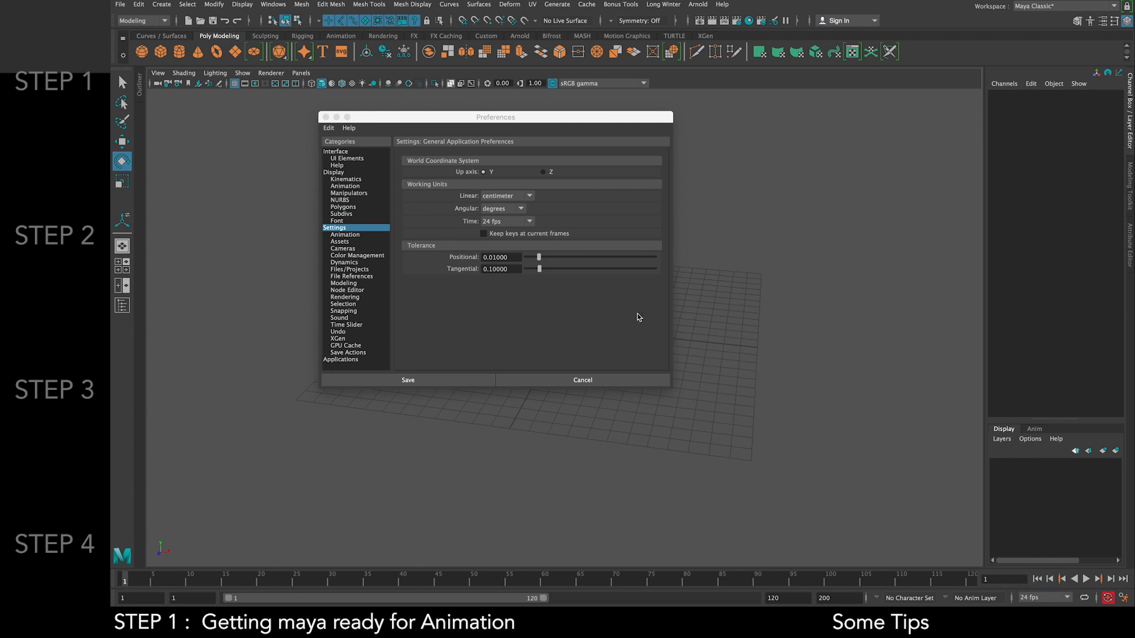
{"action": "left_click", "coordinate": [345, 235]}
{"action": "left_click", "coordinate": [359, 228]}
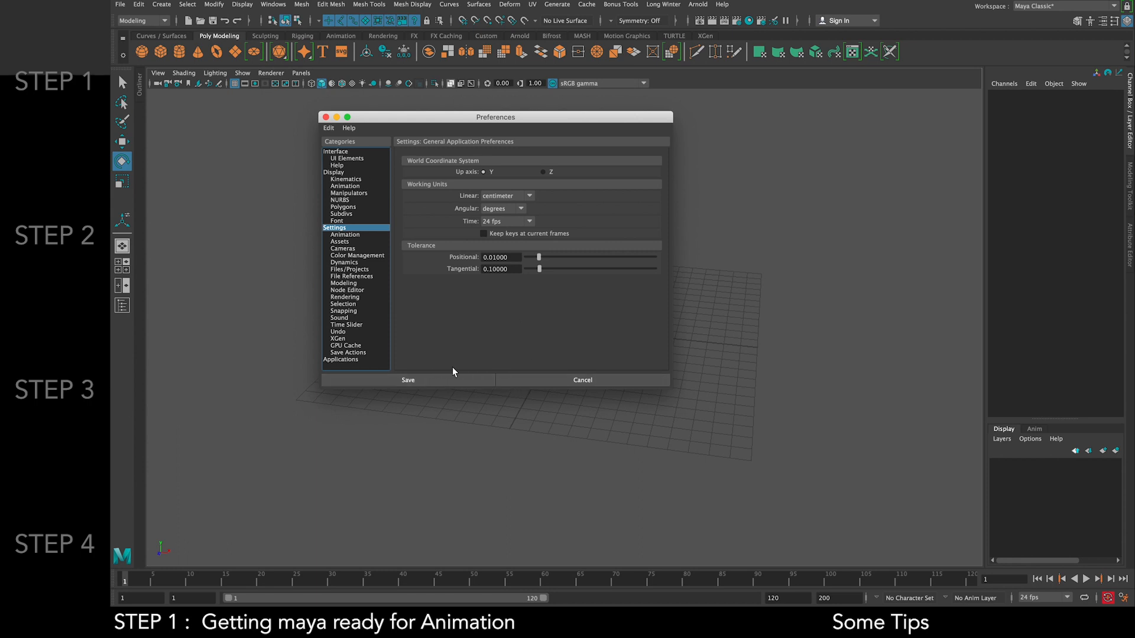
{"action": "left_click", "coordinate": [568, 380]}
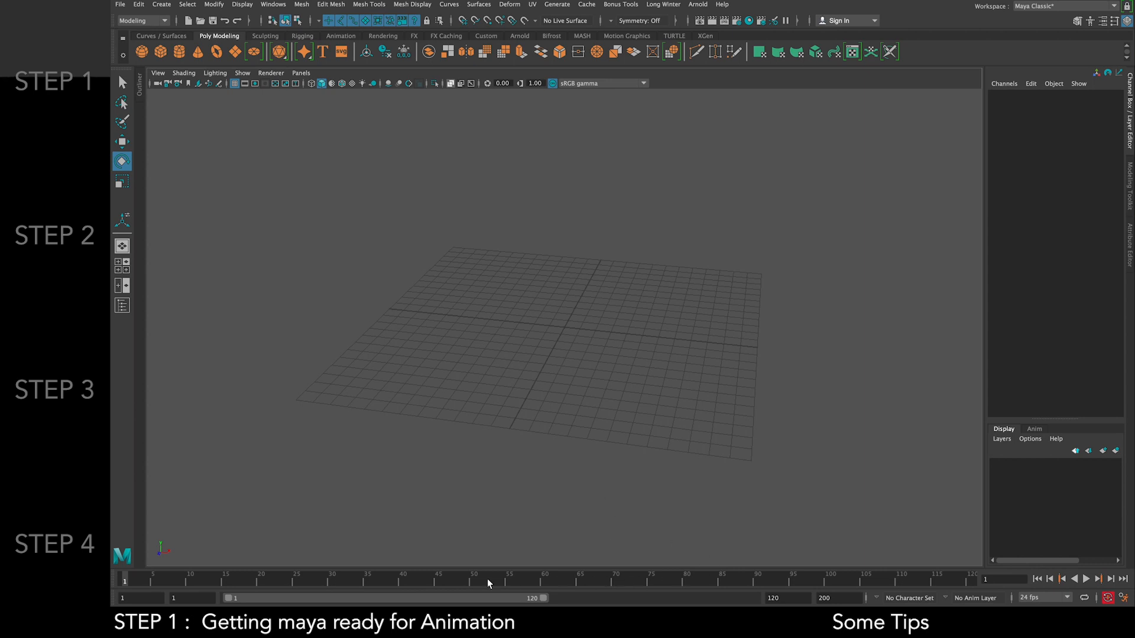
Play and stop the timeline at Real-time speed, and examine the available Playback Speed options
{"action": "left_click", "coordinate": [1086, 579]}
{"action": "key", "text": "Escape"}
{"action": "left_click_drag", "start_coordinate": [282, 576], "coordinate": [119, 573]}
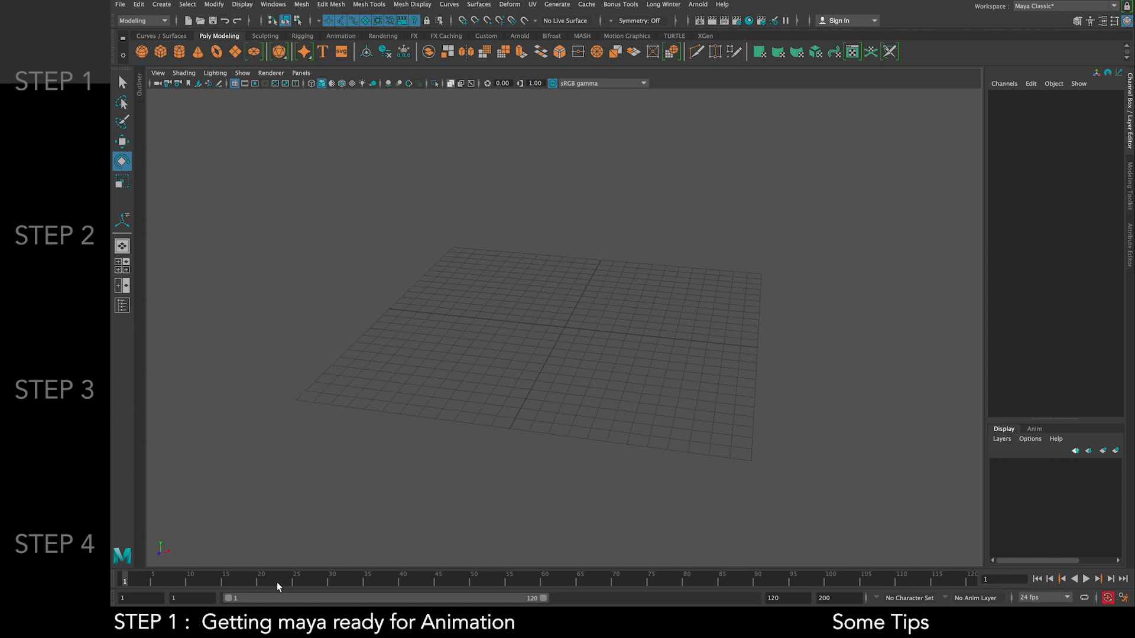
{"action": "right_click", "coordinate": [309, 578]}
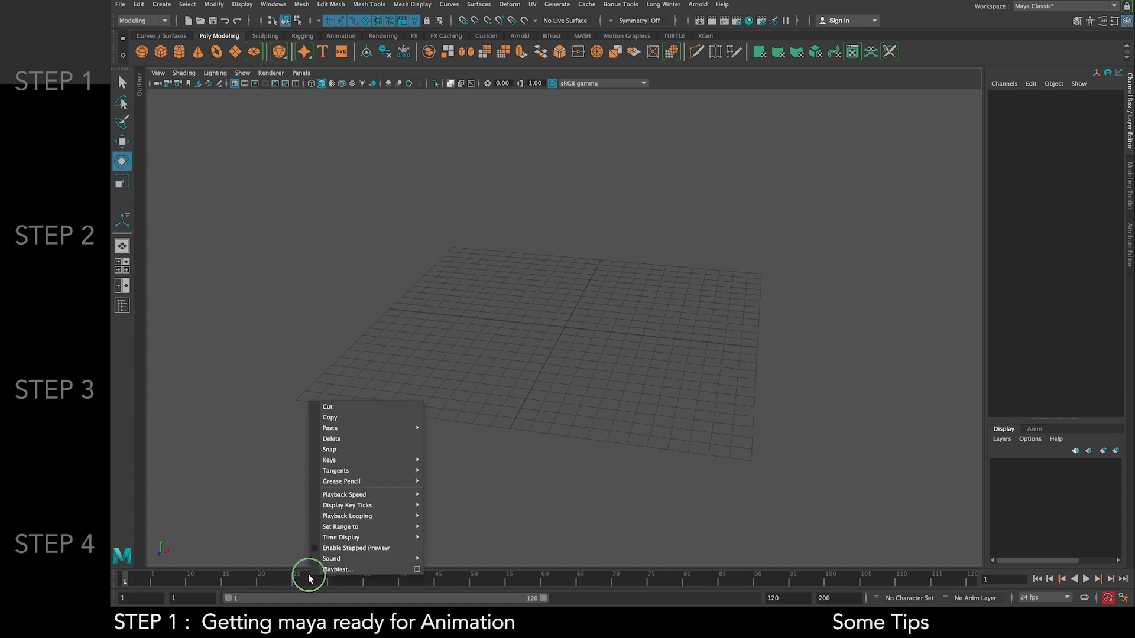
{"action": "mouse_move", "coordinate": [347, 499]}
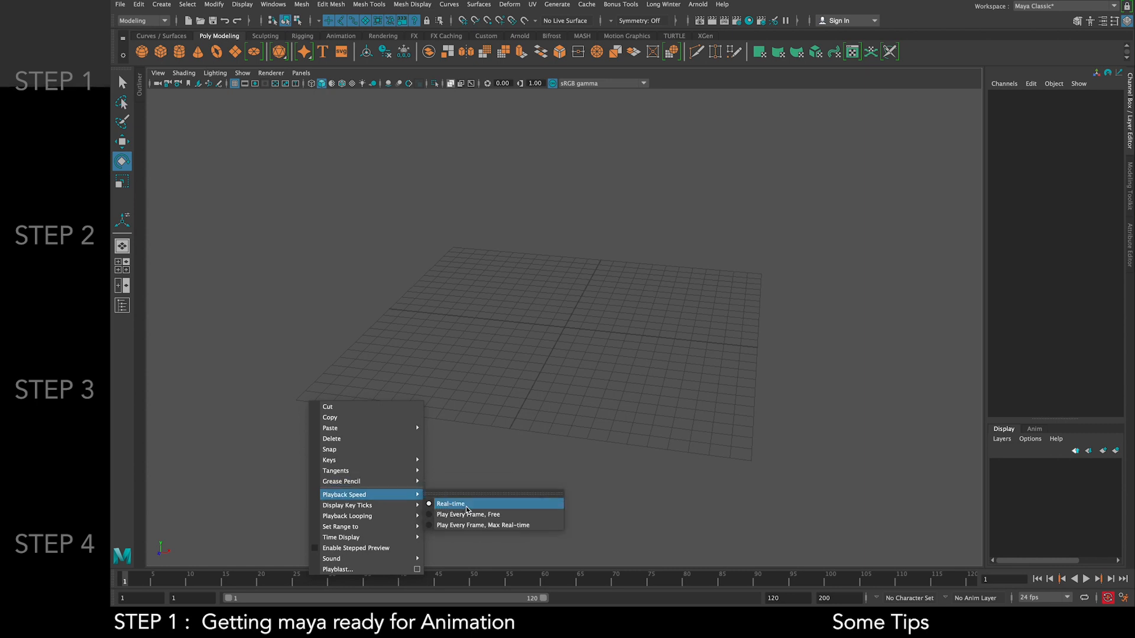
{"action": "left_click", "coordinate": [517, 439]}
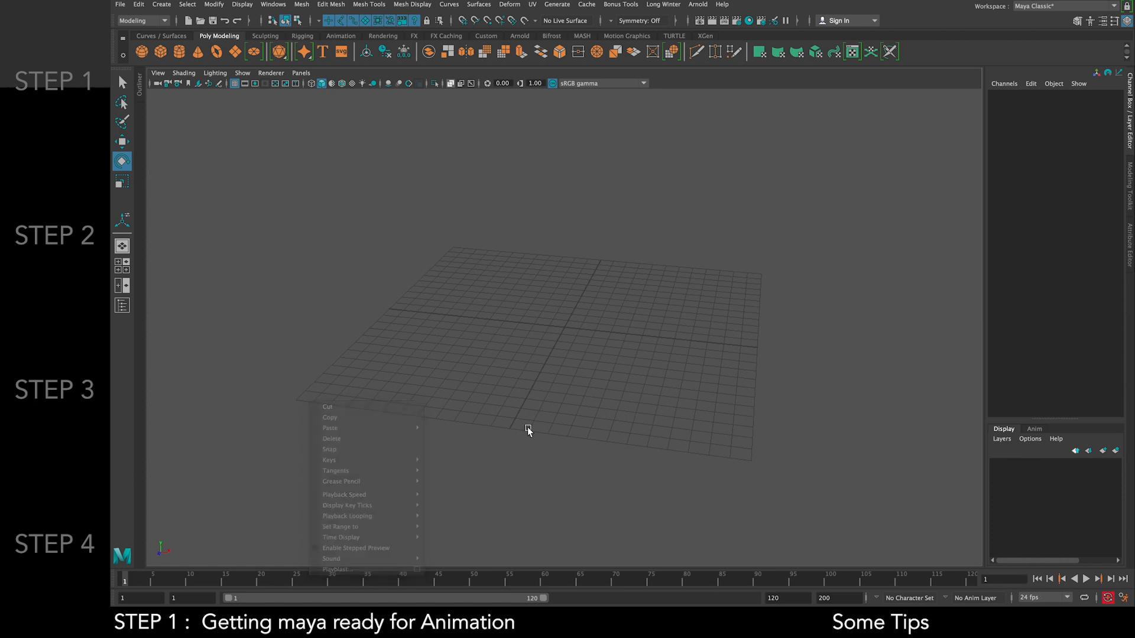
{"action": "left_click", "coordinate": [1085, 580]}
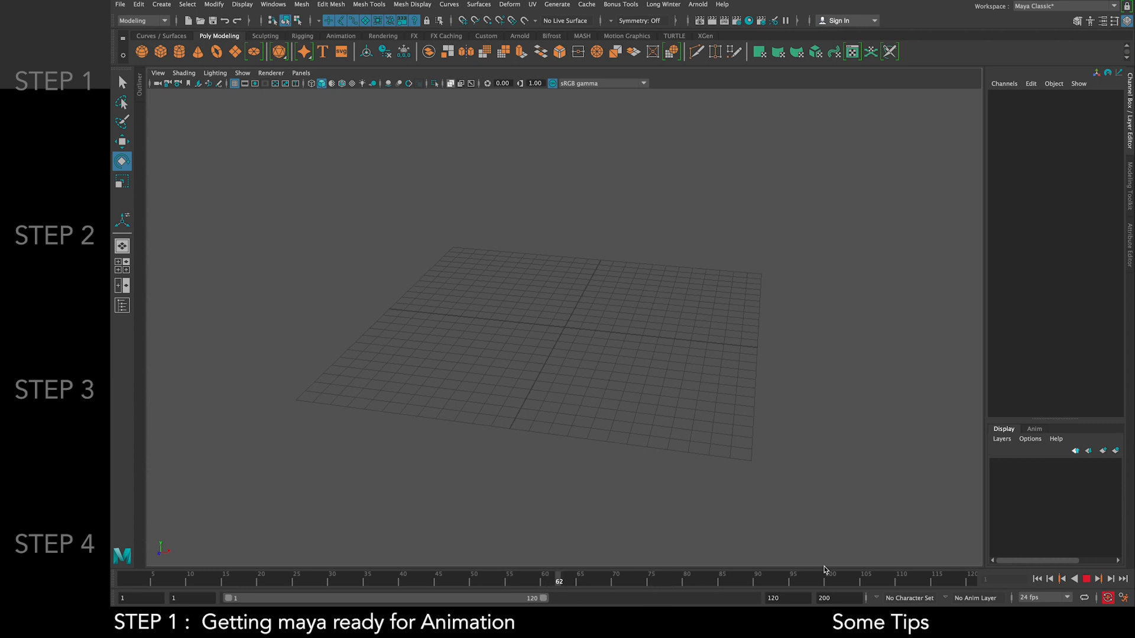
{"action": "left_click", "coordinate": [1086, 579]}
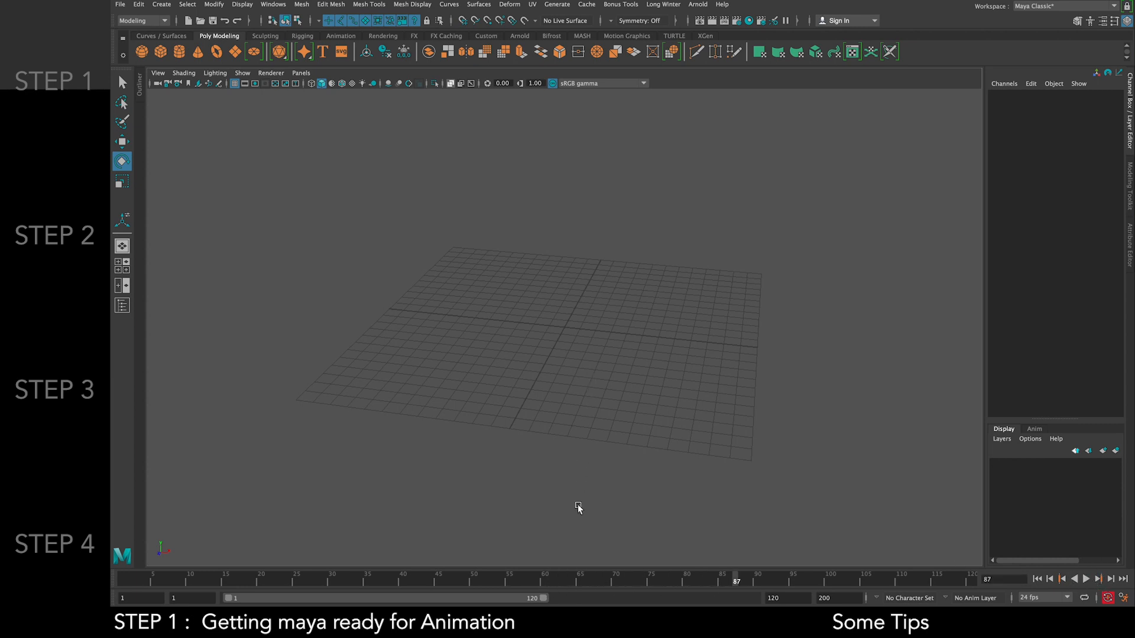
Set the playback speed to Play Every Frame, Free and test the playback from frame 1
{"action": "right_click", "coordinate": [562, 571]}
{"action": "mouse_move", "coordinate": [628, 496]}
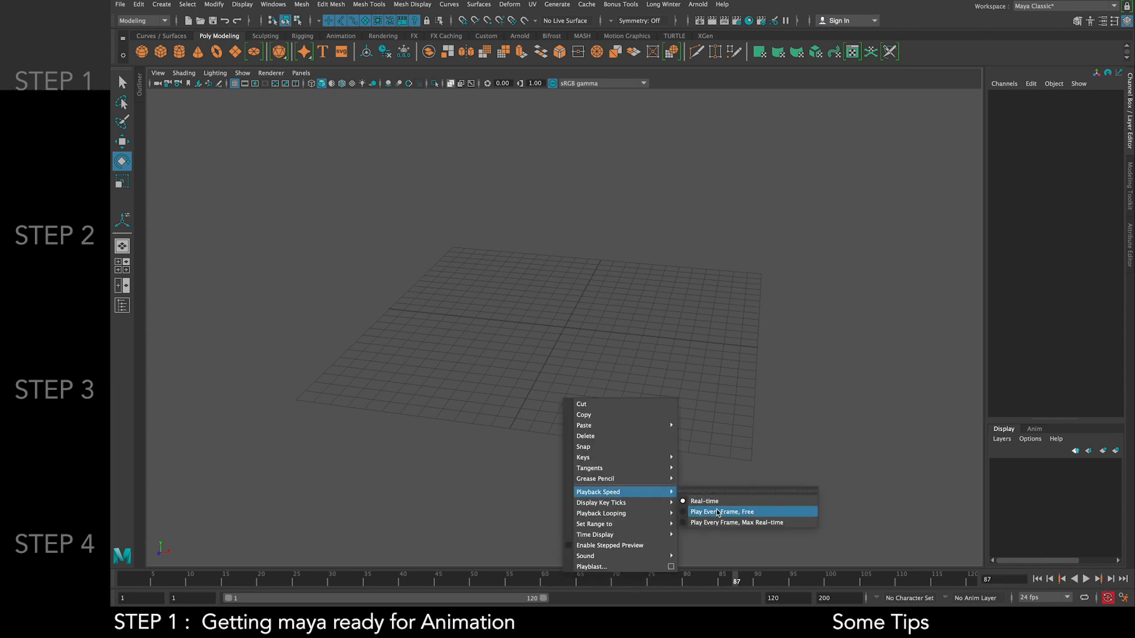
{"action": "left_click", "coordinate": [727, 512]}
{"action": "left_click", "coordinate": [125, 578]}
{"action": "left_click", "coordinate": [1087, 579]}
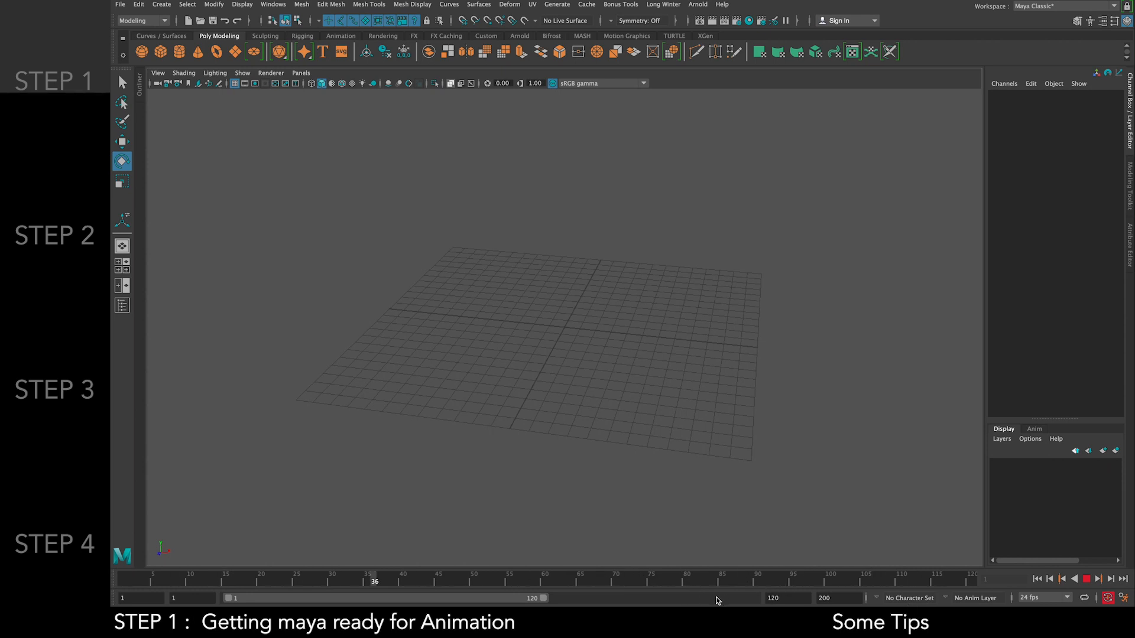
{"action": "left_click", "coordinate": [1087, 579]}
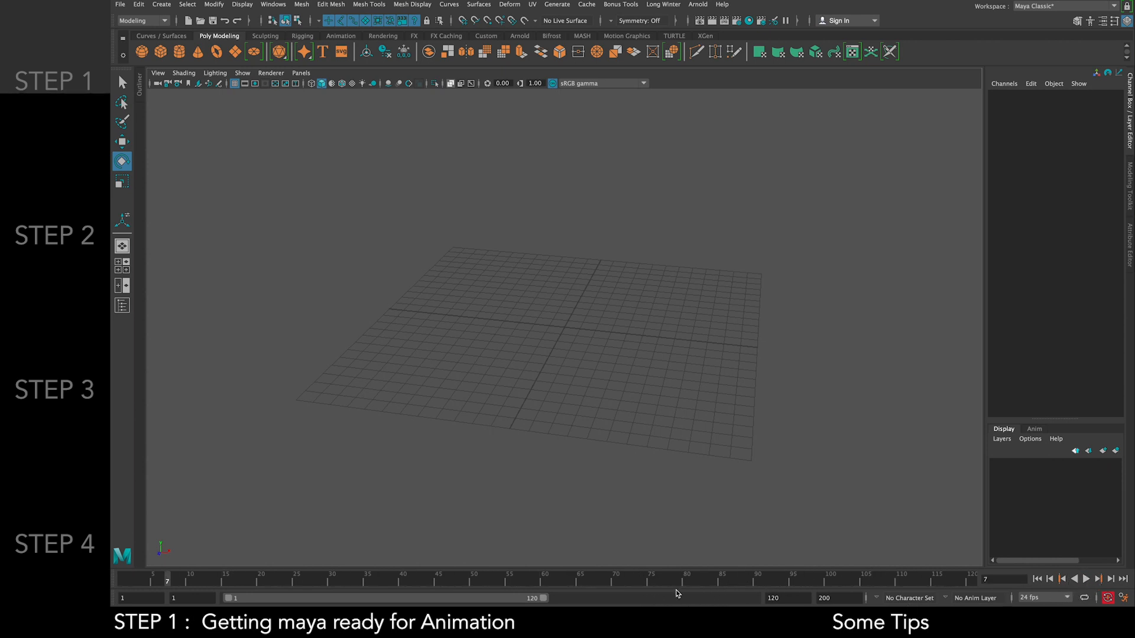
Set the playback speed back to Real-time, test the playback, and return to frame 1
{"action": "right_click", "coordinate": [622, 572]}
{"action": "mouse_move", "coordinate": [698, 492]}
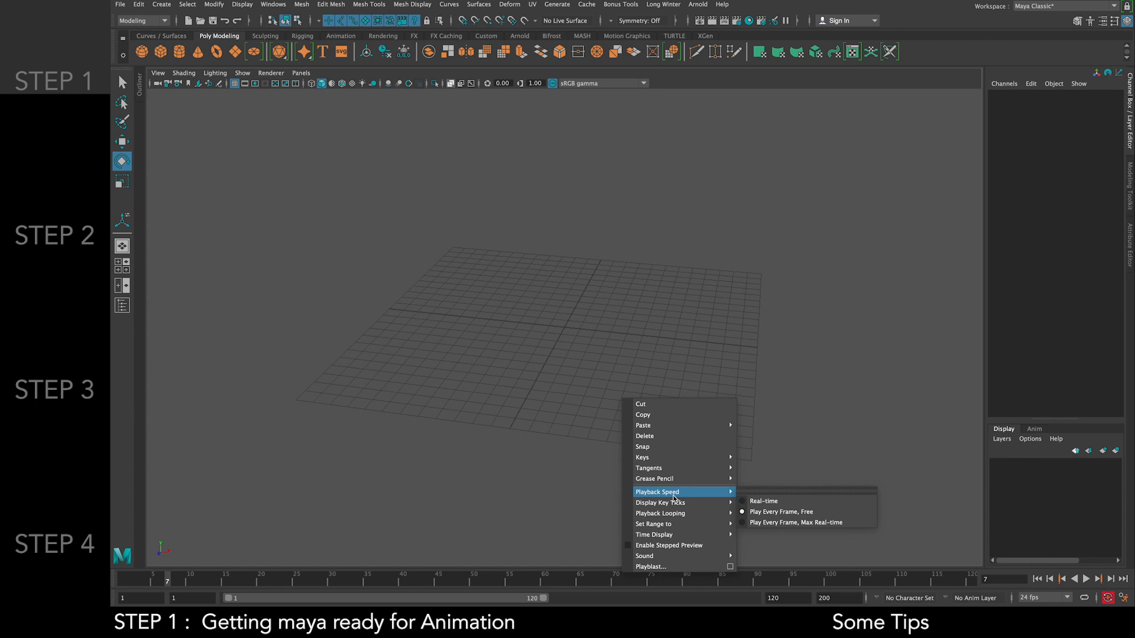
{"action": "left_click", "coordinate": [762, 502]}
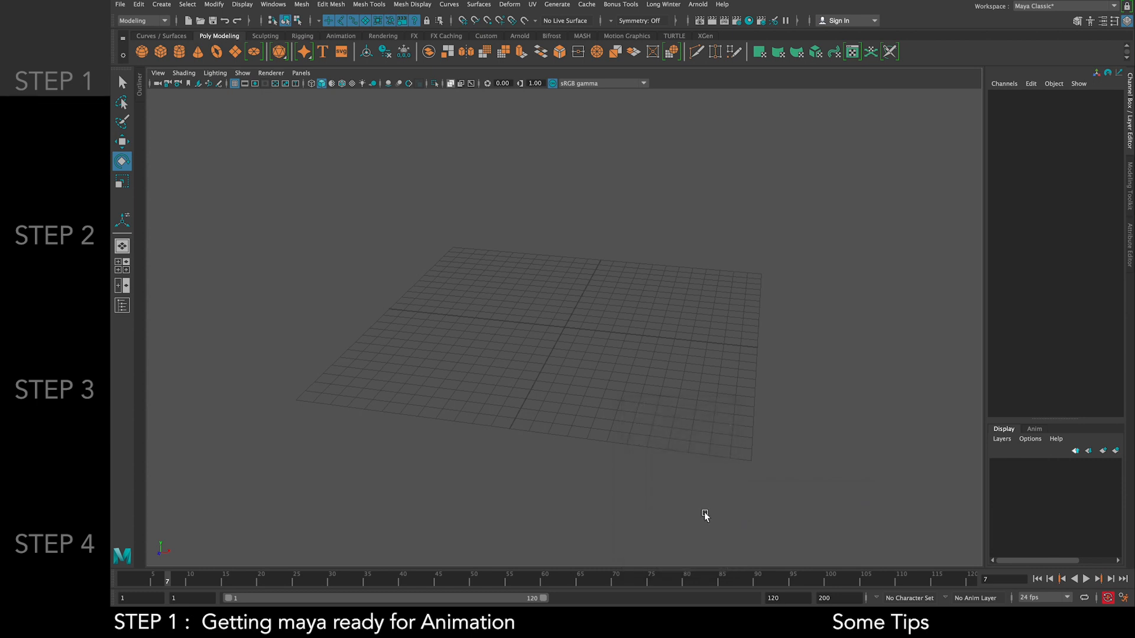
{"action": "key", "text": "alt+v"}
{"action": "left_click_drag", "start_coordinate": [677, 585], "coordinate": [114, 595]}
Enable the Frame Rate heads-up display in the viewport
{"action": "left_click", "coordinate": [243, 5]}
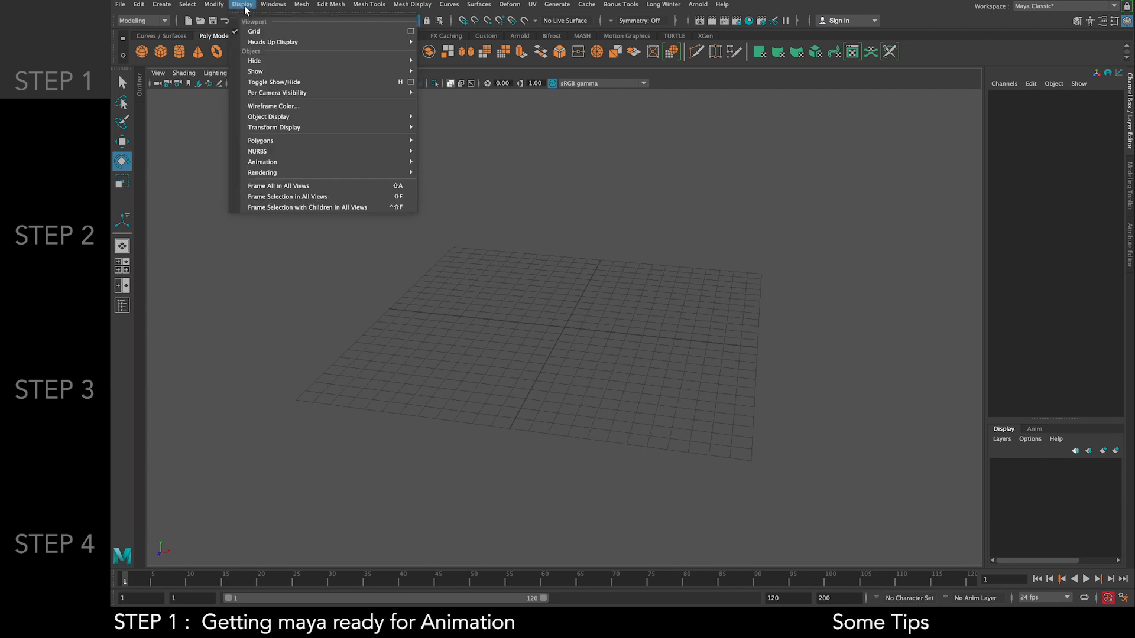
{"action": "mouse_move", "coordinate": [334, 42]}
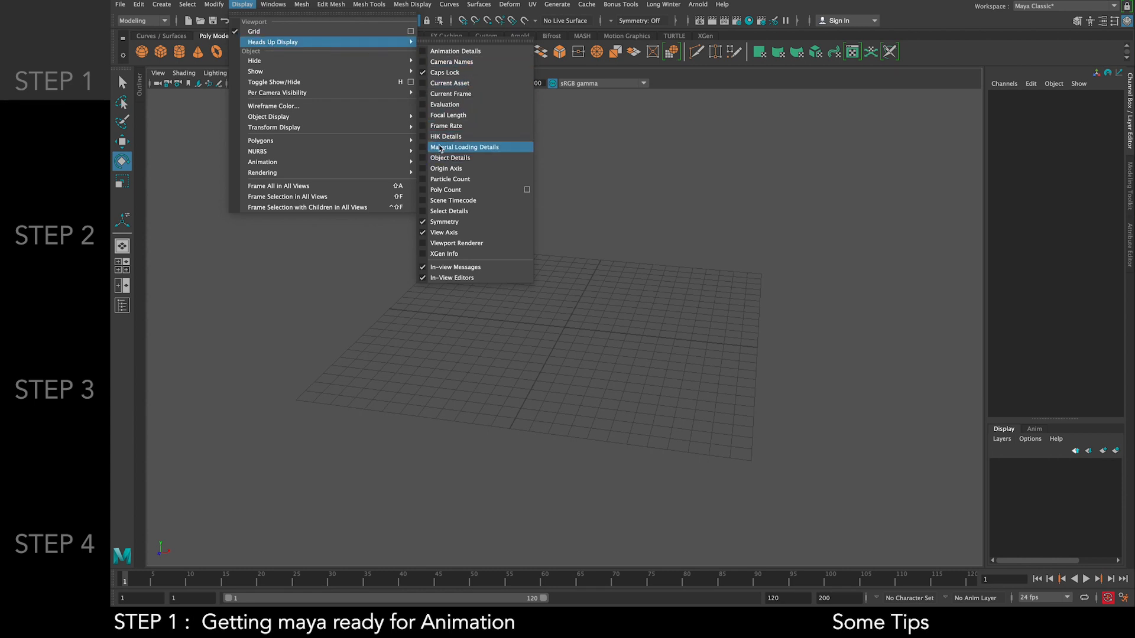
{"action": "left_click", "coordinate": [423, 126]}
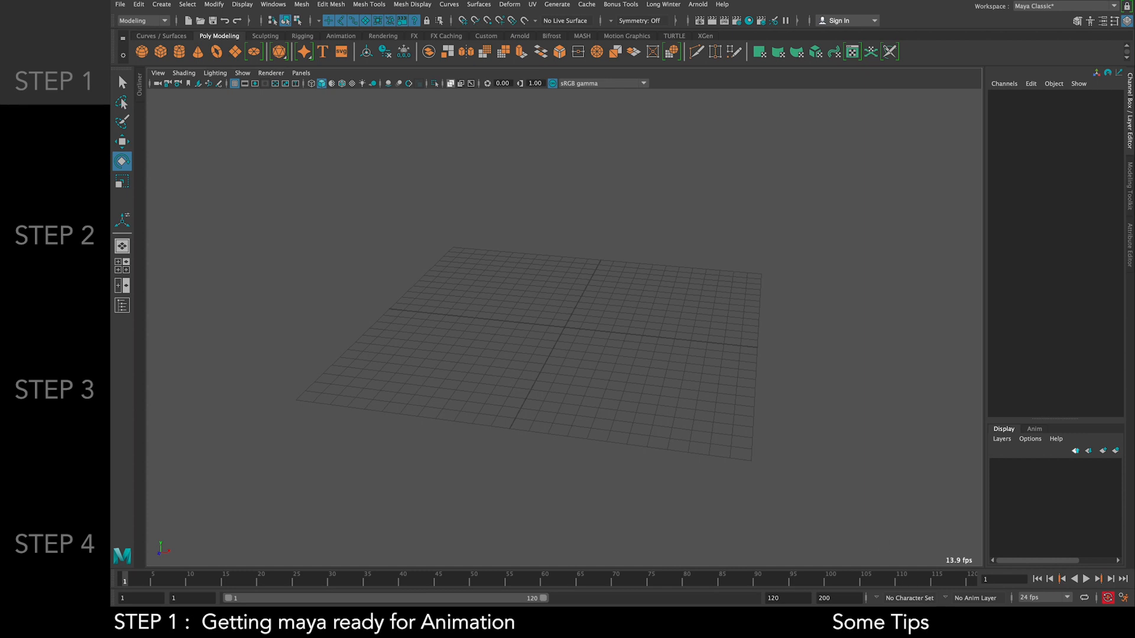
Choose Real-time playback speed again and play the timeline to check the displayed frame rate
{"action": "right_click", "coordinate": [871, 582]}
{"action": "mouse_move", "coordinate": [925, 506]}
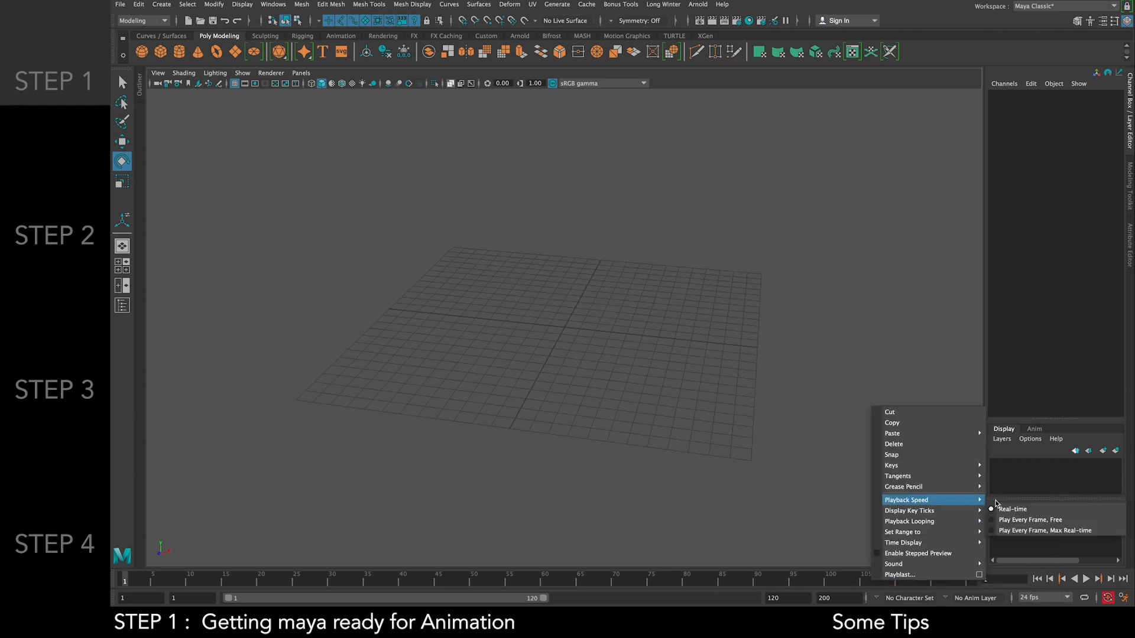
{"action": "left_click", "coordinate": [1016, 509]}
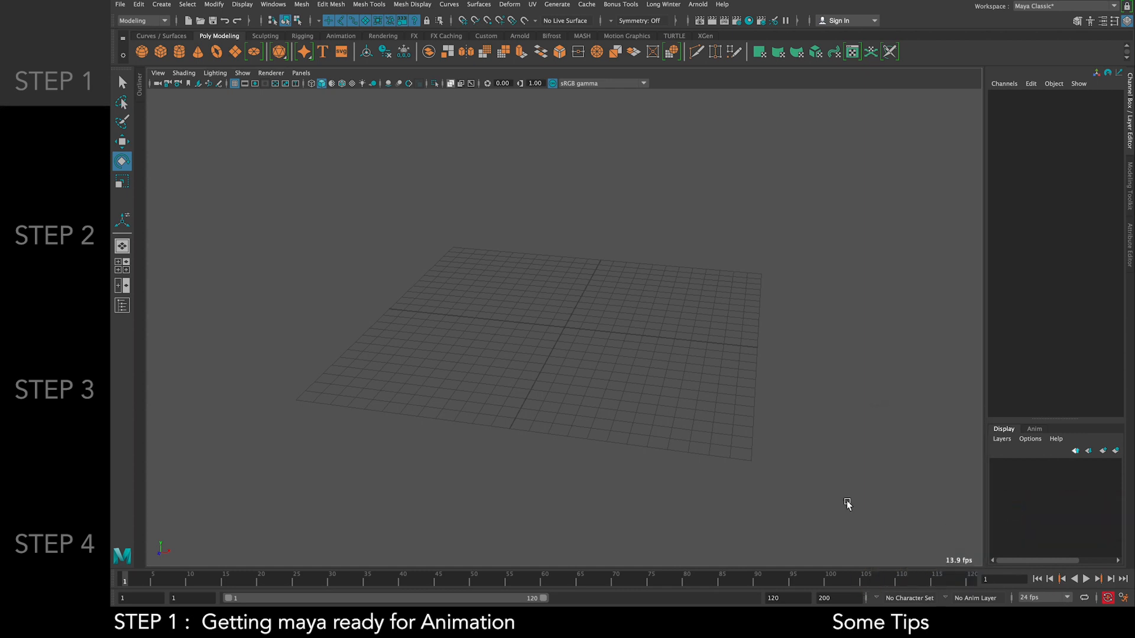
{"action": "left_click", "coordinate": [1087, 579]}
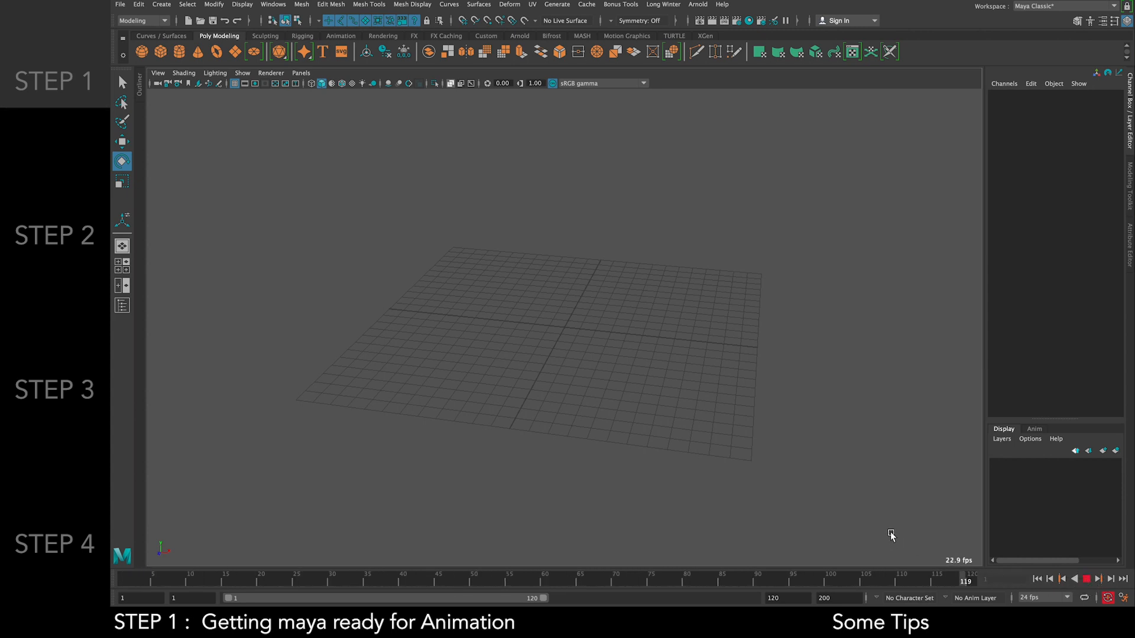
Stop the playback, create a polygon sphere at the grid centre and scale it uniformly to about 4.57
{"action": "left_click", "coordinate": [1086, 579]}
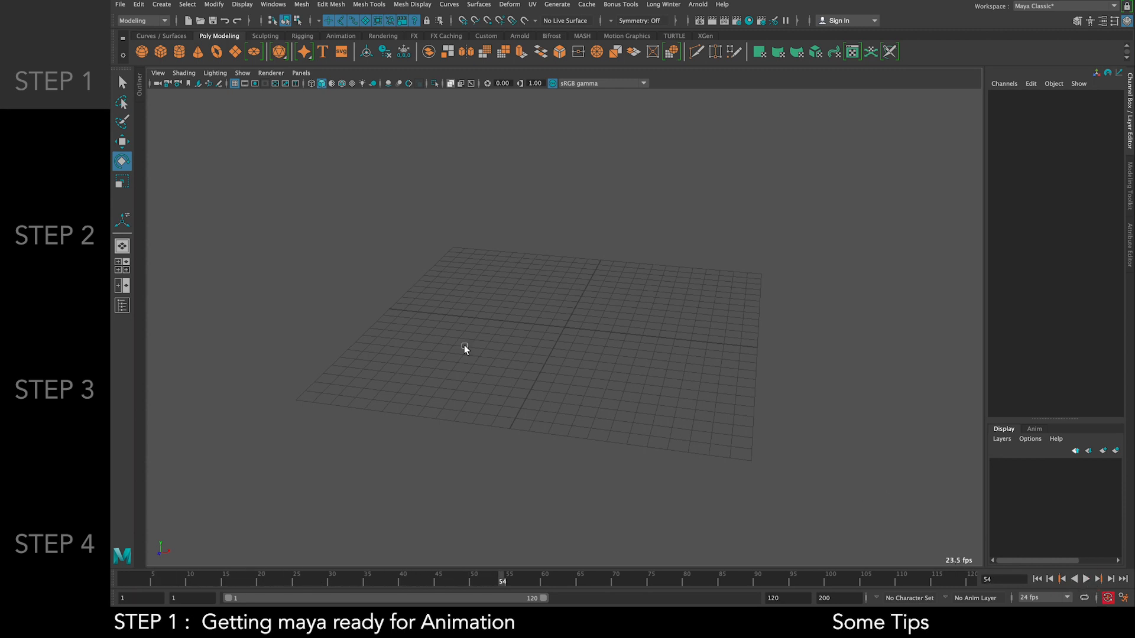
{"action": "left_click", "coordinate": [142, 52]}
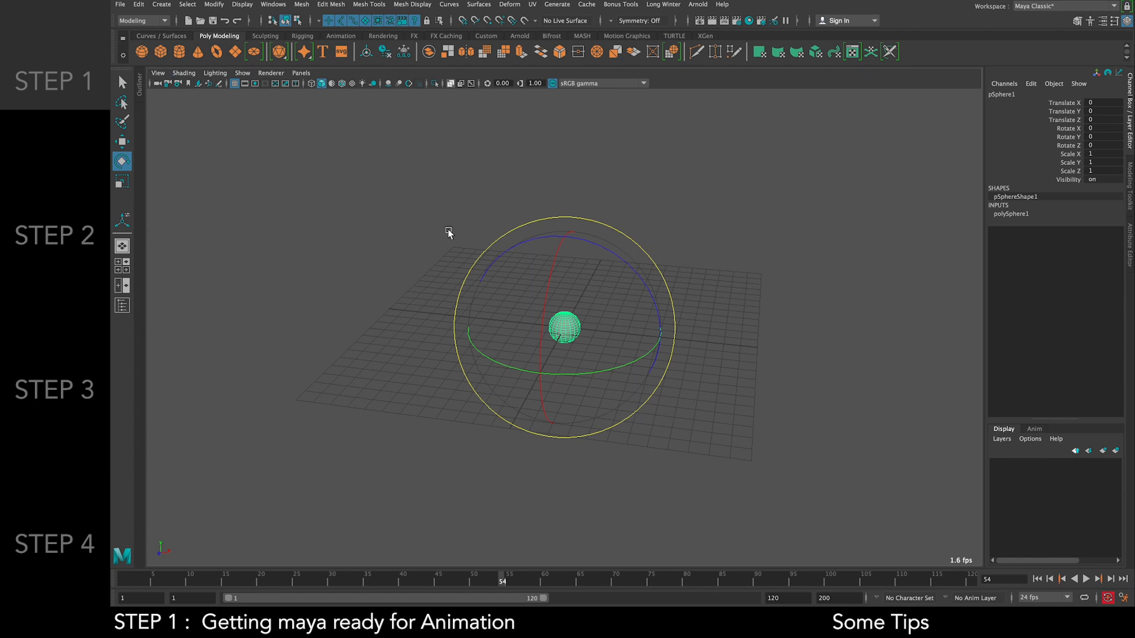
{"action": "key", "text": "r"}
{"action": "left_click_drag", "start_coordinate": [566, 331], "coordinate": [661, 330]}
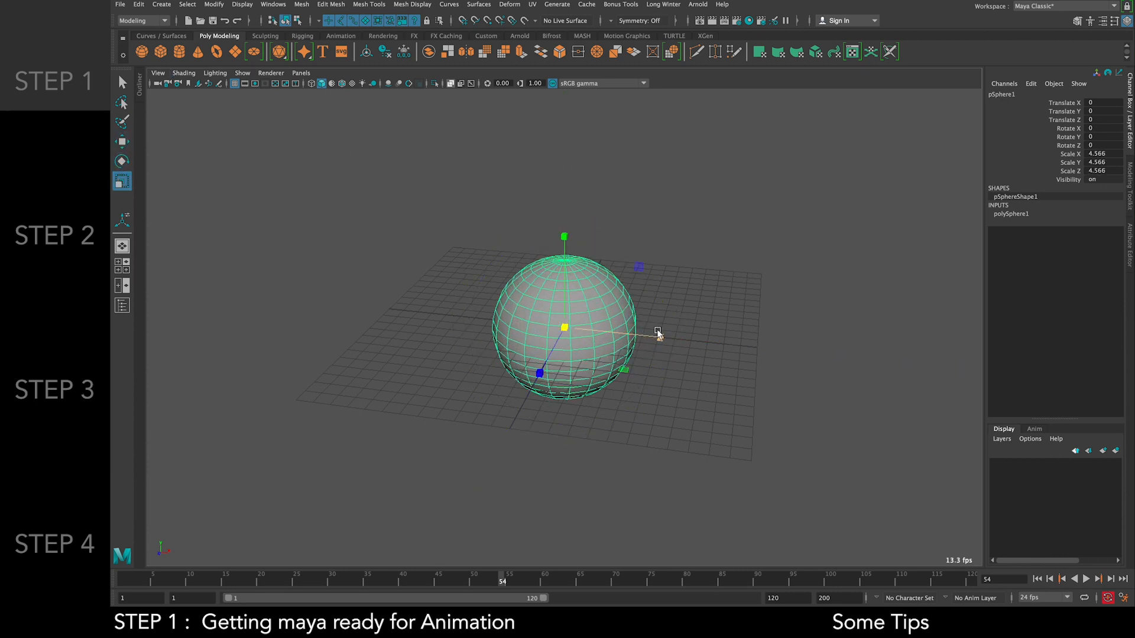
Key the sphere at frame 1, and move it to about X -22.6, Y 2.8 at frame 20
{"action": "left_click", "coordinate": [125, 580]}
{"action": "key", "text": "s"}
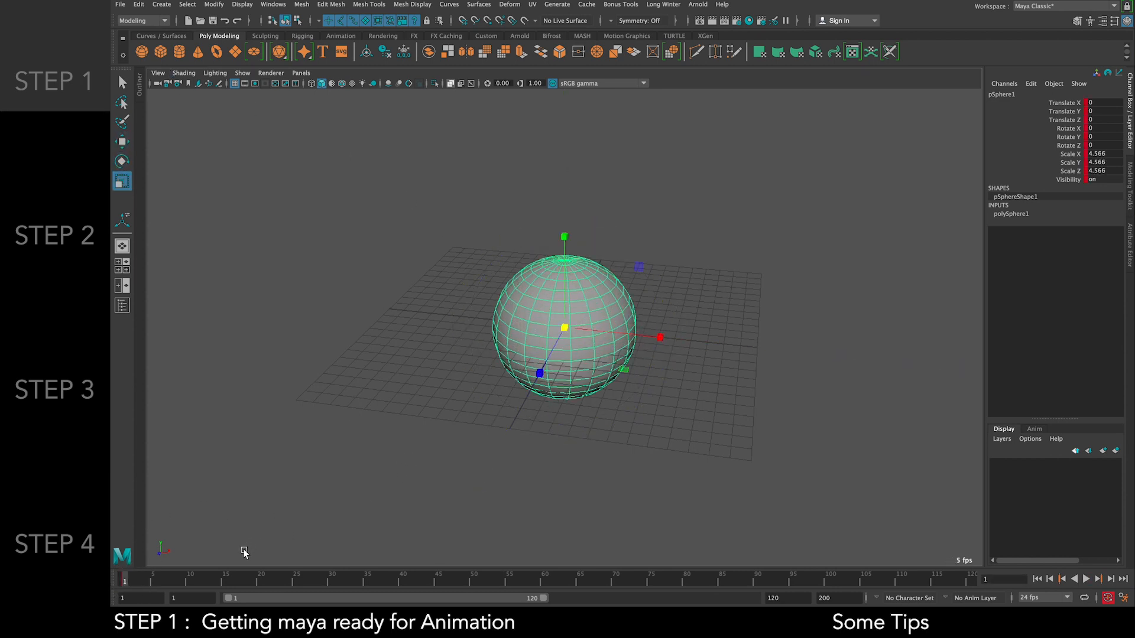
{"action": "left_click", "coordinate": [260, 580]}
{"action": "key", "text": "w"}
{"action": "left_click_drag", "start_coordinate": [640, 265], "coordinate": [315, 192]}
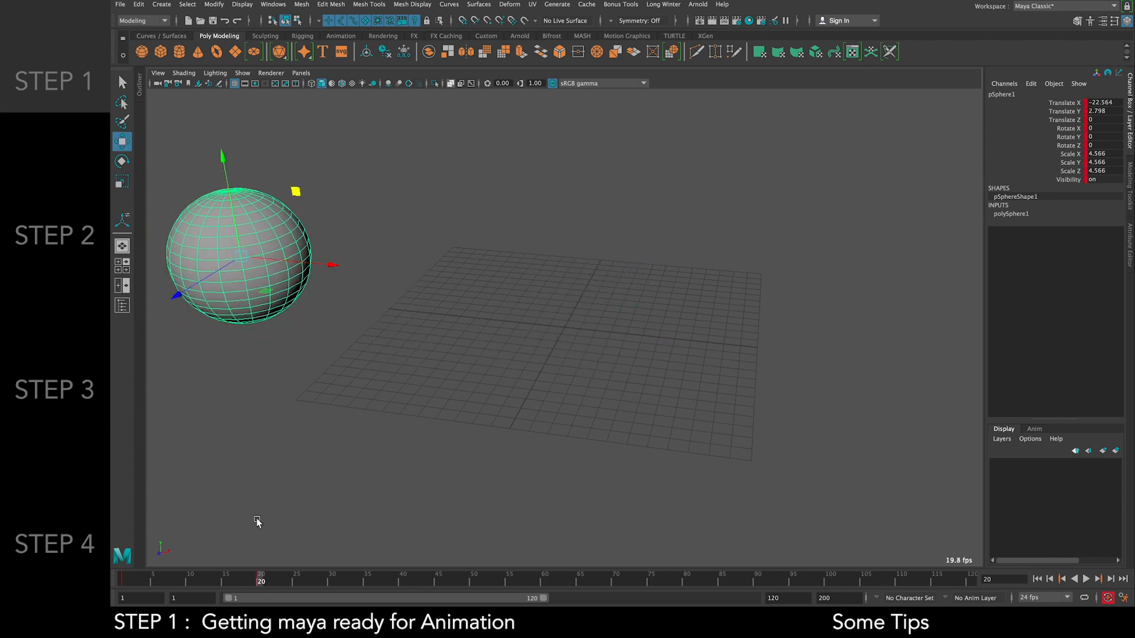
Play the sphere animation from frame 1 with nothing selected to check the frame rate display
{"action": "left_click_drag", "start_coordinate": [201, 580], "coordinate": [121, 592]}
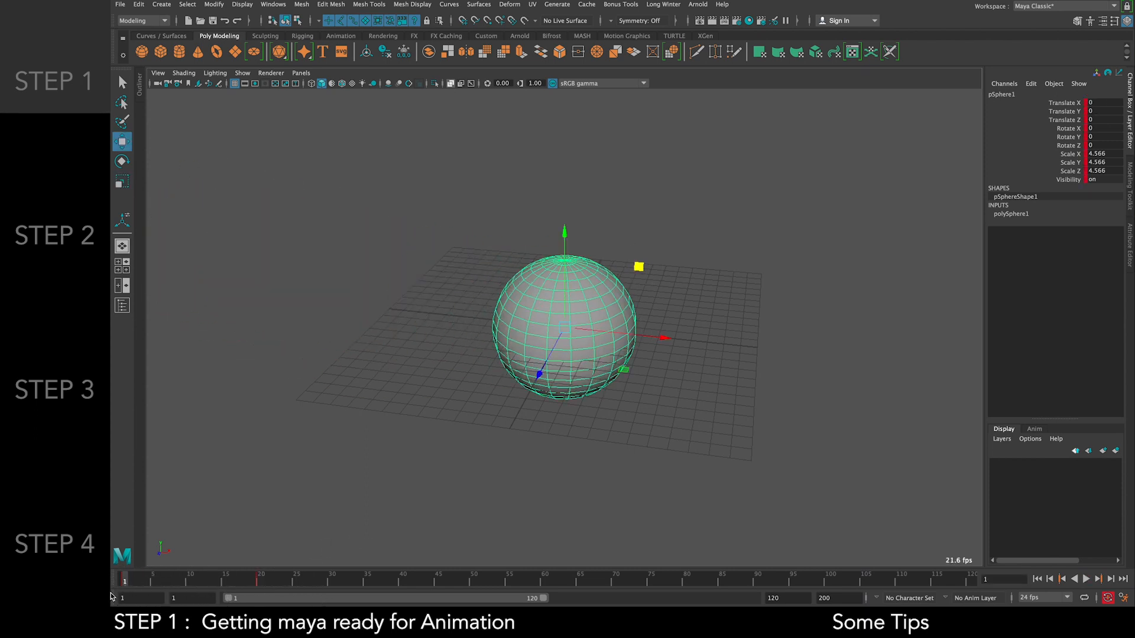
{"action": "left_click", "coordinate": [880, 334]}
{"action": "left_click", "coordinate": [1086, 580]}
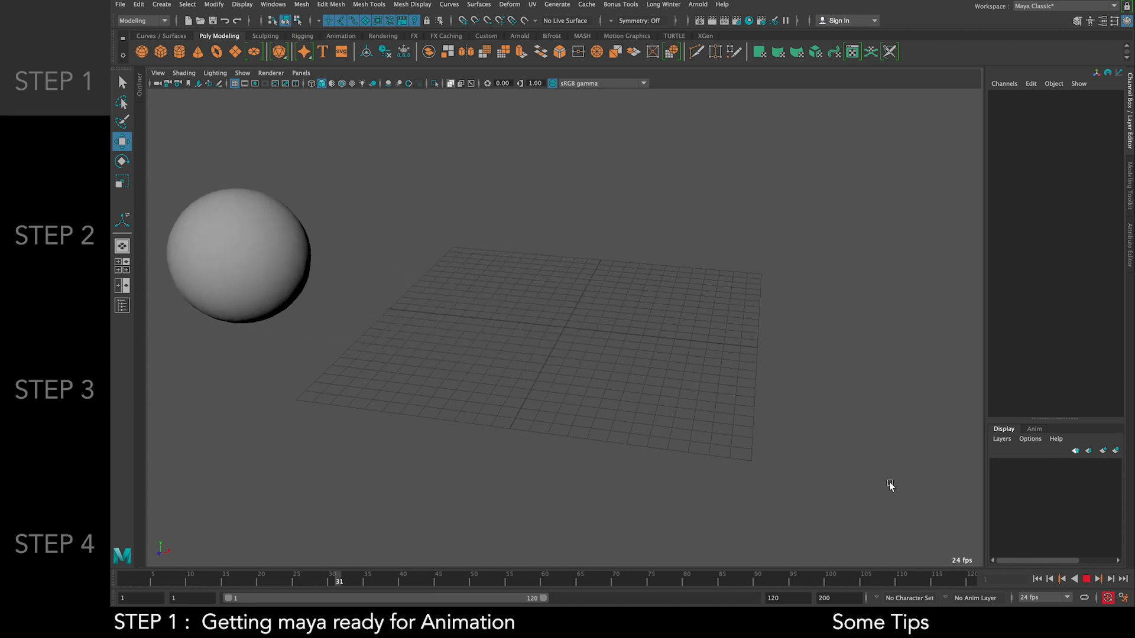
{"action": "left_click", "coordinate": [1089, 578]}
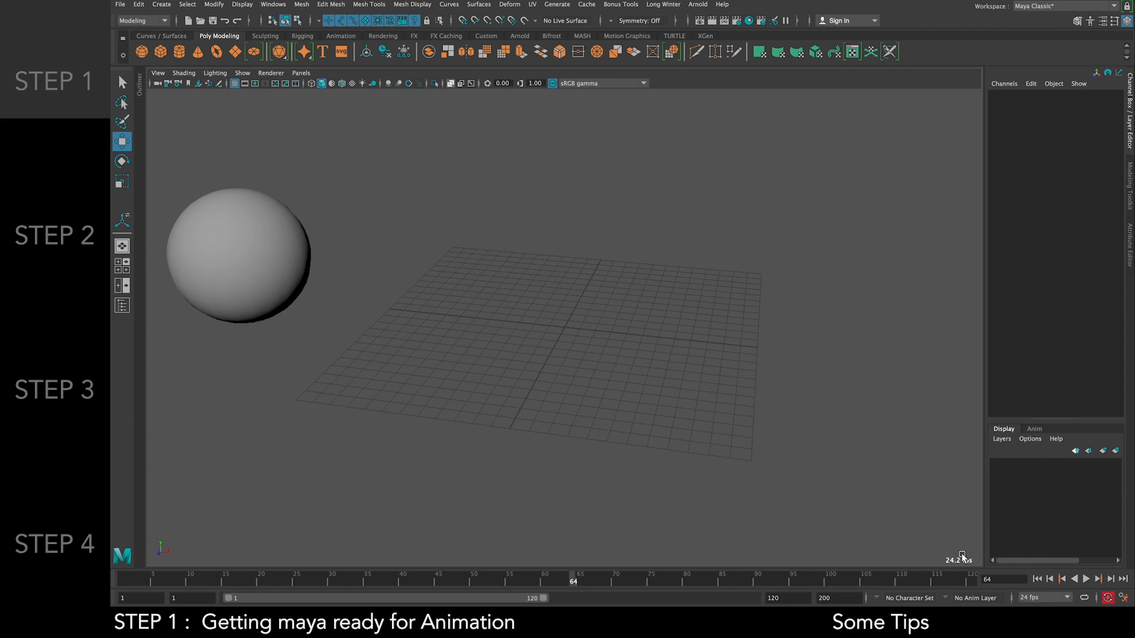
Delete the sphere's keys across frames 1 to 22, and delete the sphere
{"action": "left_click_drag", "start_coordinate": [179, 579], "coordinate": [119, 591]}
{"action": "left_click", "coordinate": [552, 331]}
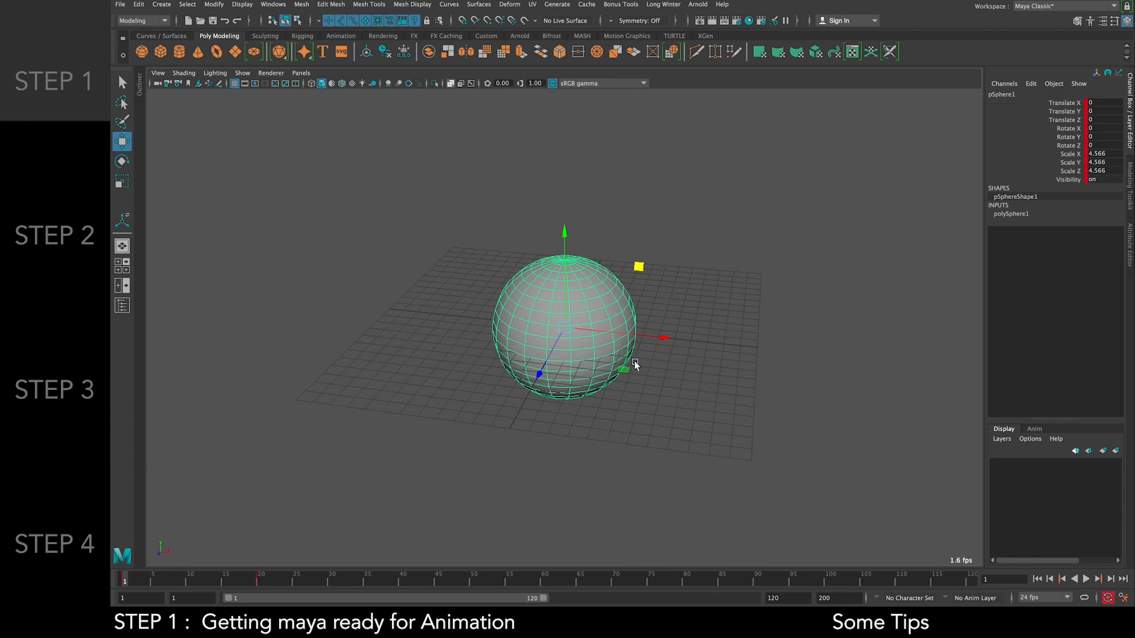
{"action": "left_click", "coordinate": [267, 579]}
{"action": "left_click_drag", "start_coordinate": [267, 579], "coordinate": [121, 580], "text": "shift"}
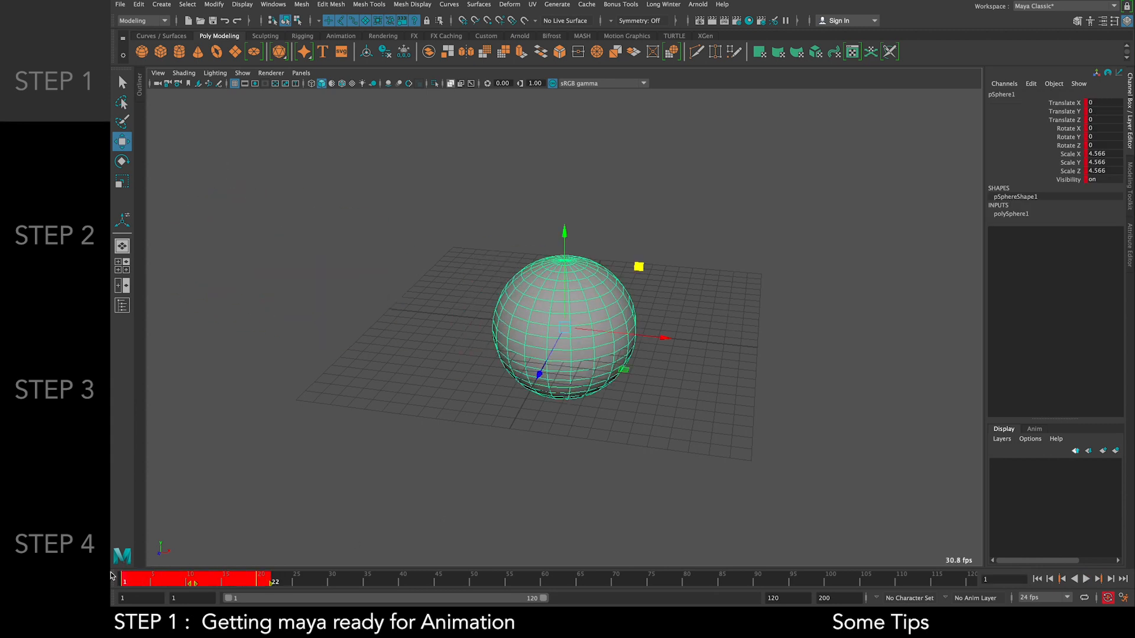
{"action": "right_click", "coordinate": [151, 583]}
{"action": "left_click", "coordinate": [201, 447]}
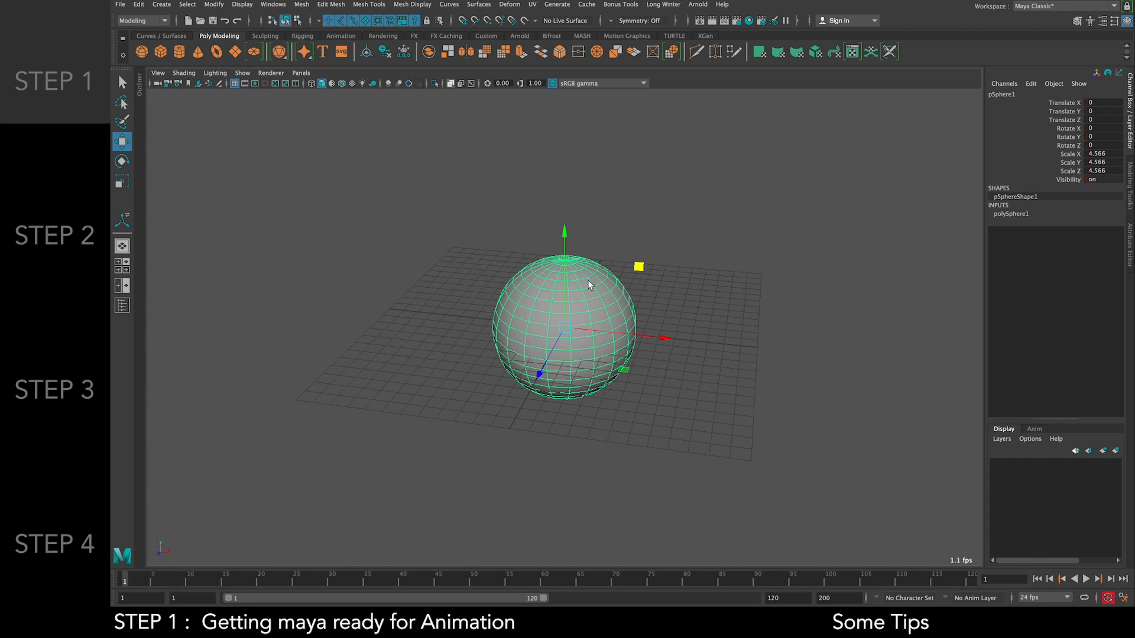
{"action": "key", "text": "Delete"}
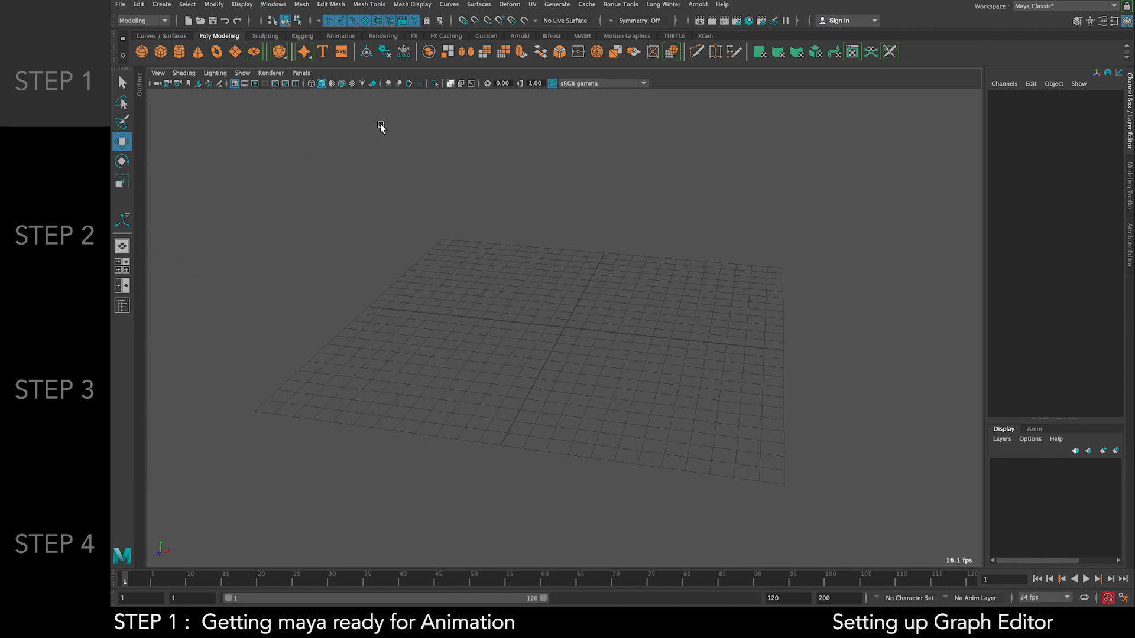
Dock the Graph Editor between the viewport and the timeline, and adjust its height
{"action": "left_click", "coordinate": [267, 6]}
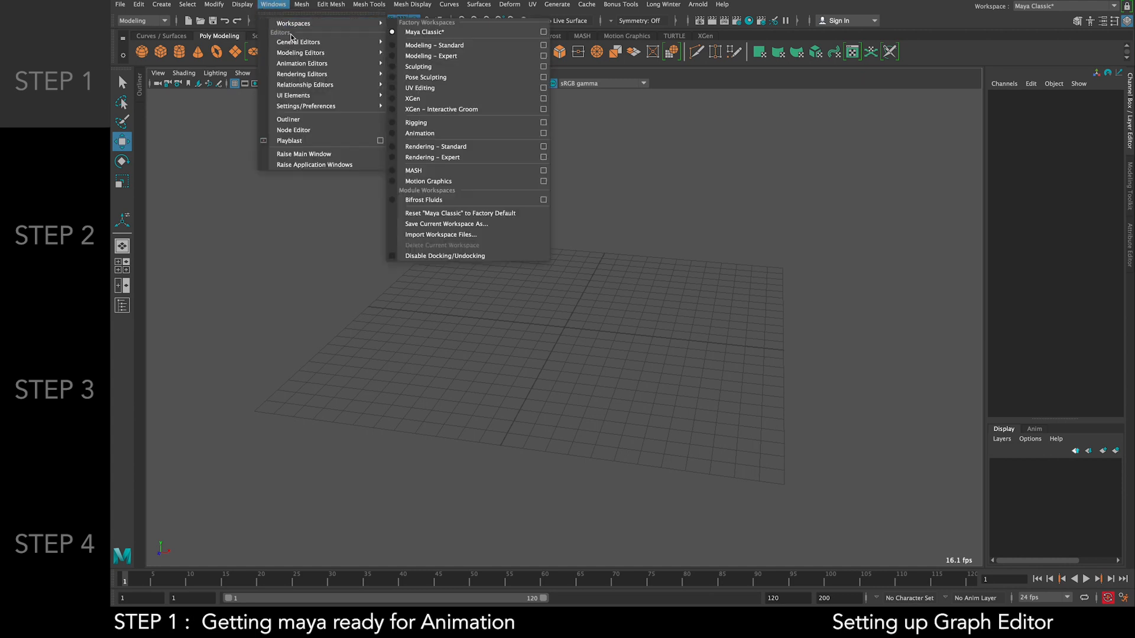
{"action": "mouse_move", "coordinate": [289, 65]}
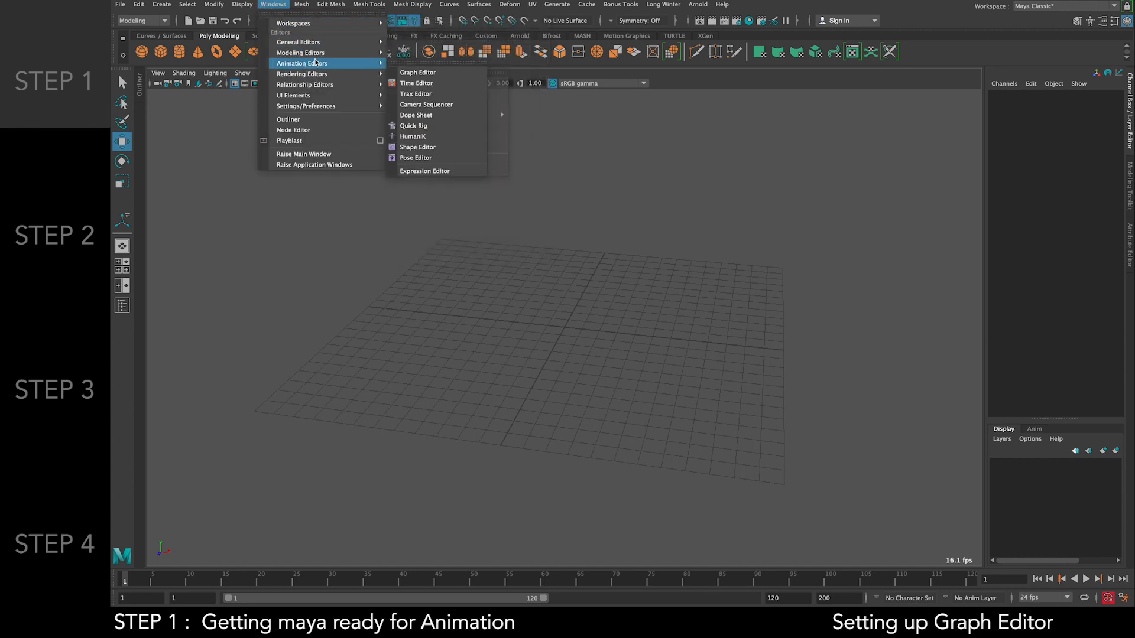
{"action": "left_click", "coordinate": [429, 78]}
{"action": "left_click_drag", "start_coordinate": [409, 124], "coordinate": [431, 569]}
{"action": "left_click_drag", "start_coordinate": [448, 491], "coordinate": [438, 569]}
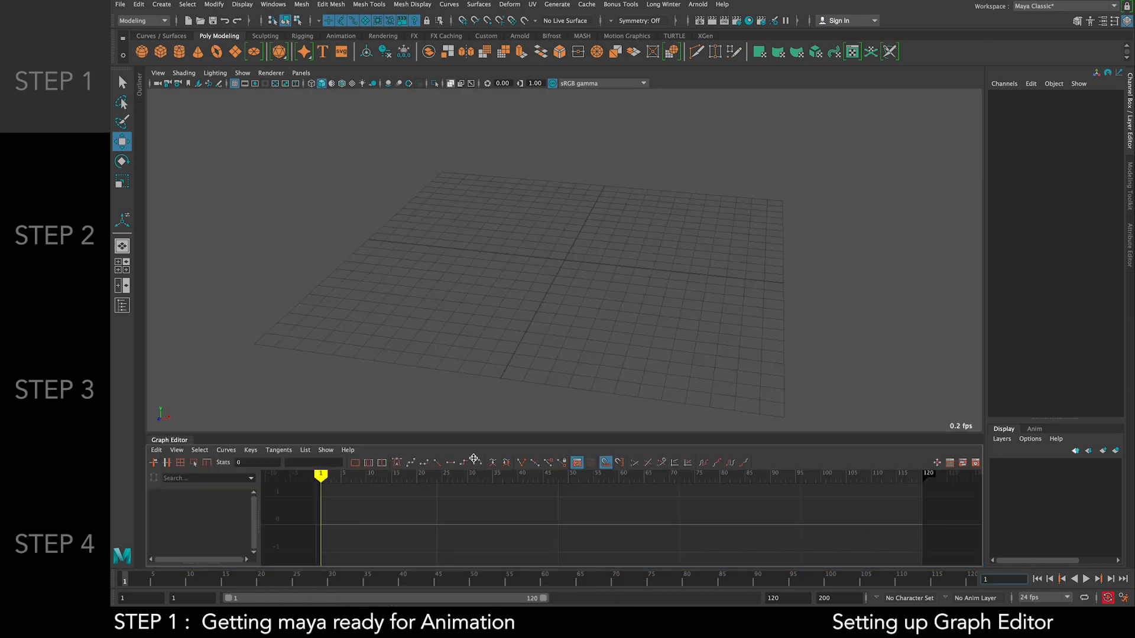
{"action": "left_click_drag", "start_coordinate": [471, 431], "coordinate": [423, 574]}
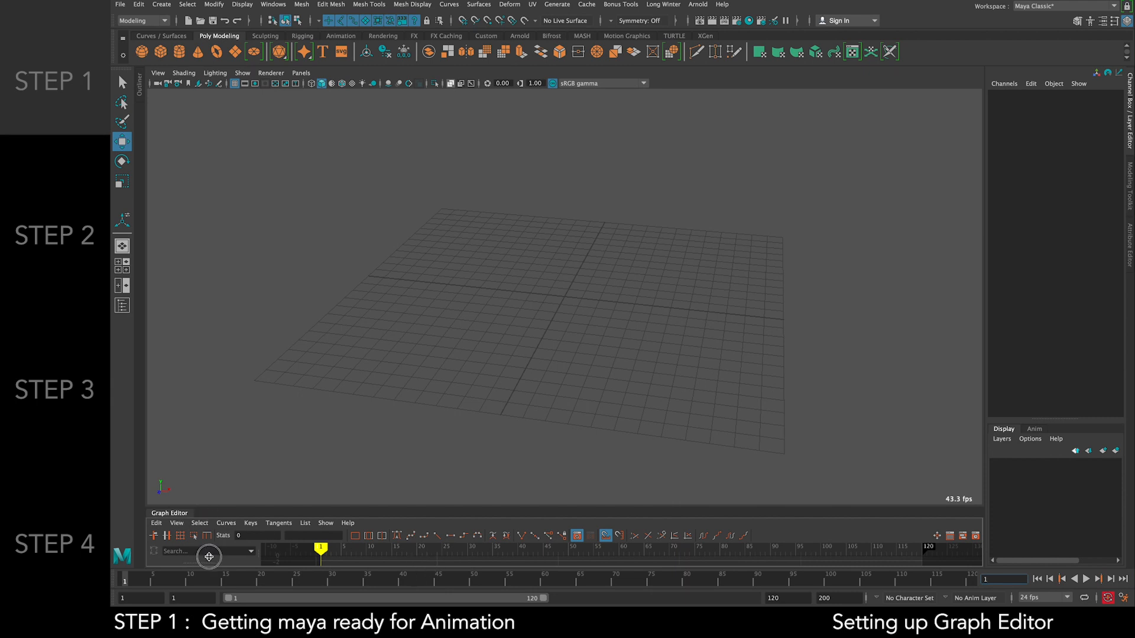
{"action": "left_click_drag", "start_coordinate": [214, 508], "coordinate": [241, 431]}
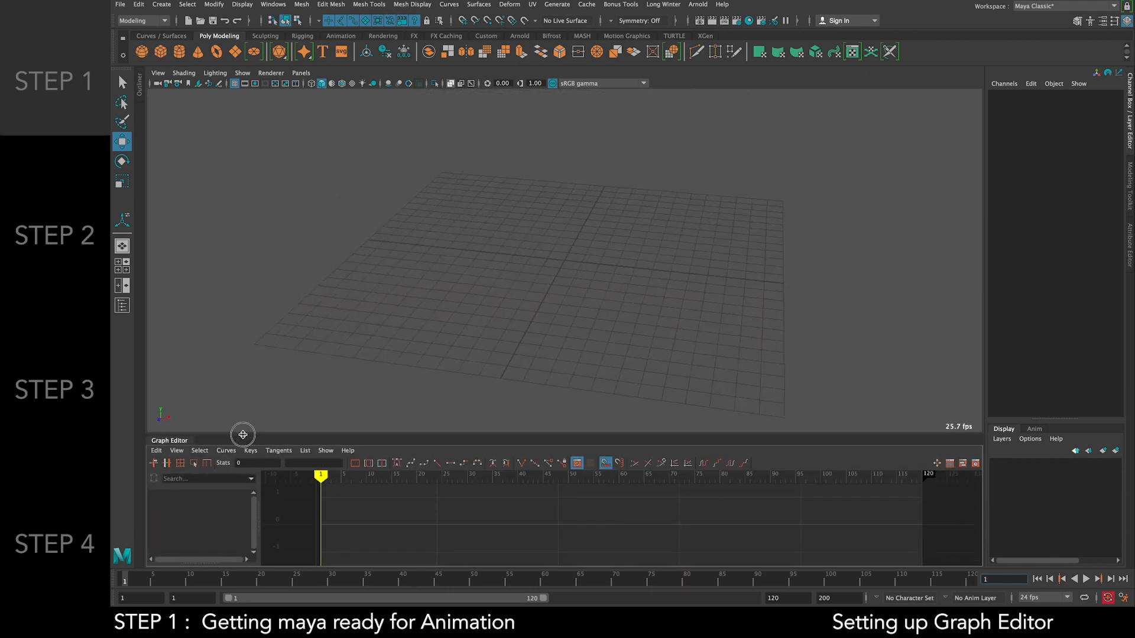
Key a new polygon sphere at frame 1 and again at frame 41, moved to about X 6, Y 4.4 and rotated about 36, 6, -37 degrees
{"action": "left_click", "coordinate": [142, 51]}
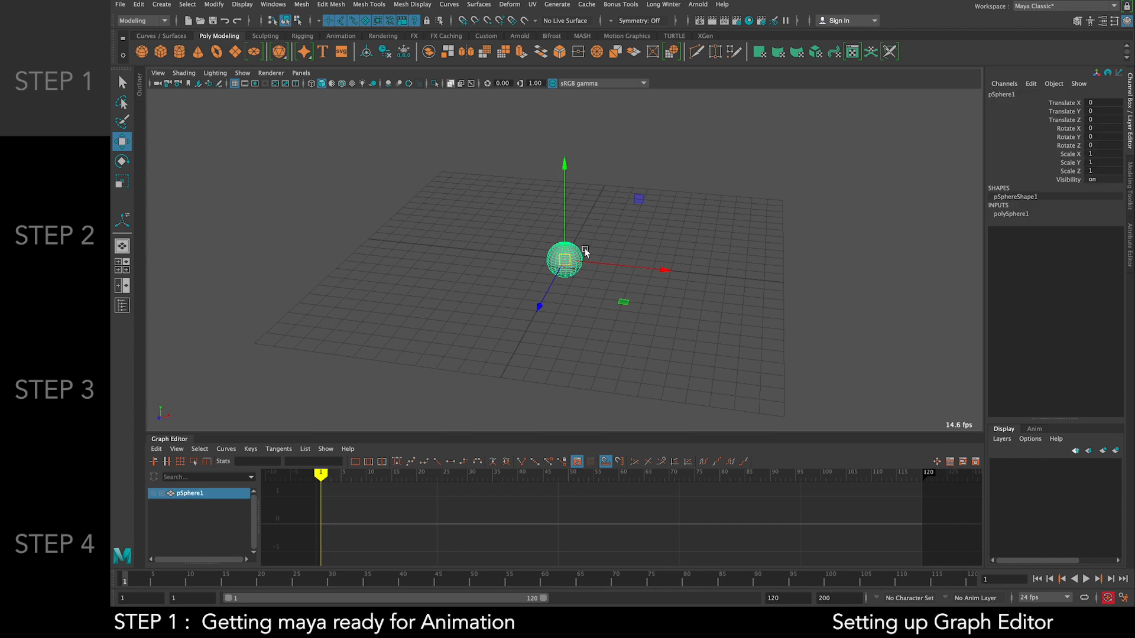
{"action": "key", "text": "s"}
{"action": "left_click_drag", "start_coordinate": [168, 587], "coordinate": [410, 587]}
{"action": "left_click_drag", "start_coordinate": [637, 200], "coordinate": [754, 131]}
{"action": "key", "text": "e"}
{"action": "left_click", "coordinate": [746, 228]}
{"action": "left_click_drag", "start_coordinate": [746, 228], "coordinate": [719, 246]}
{"action": "key", "text": "s"}
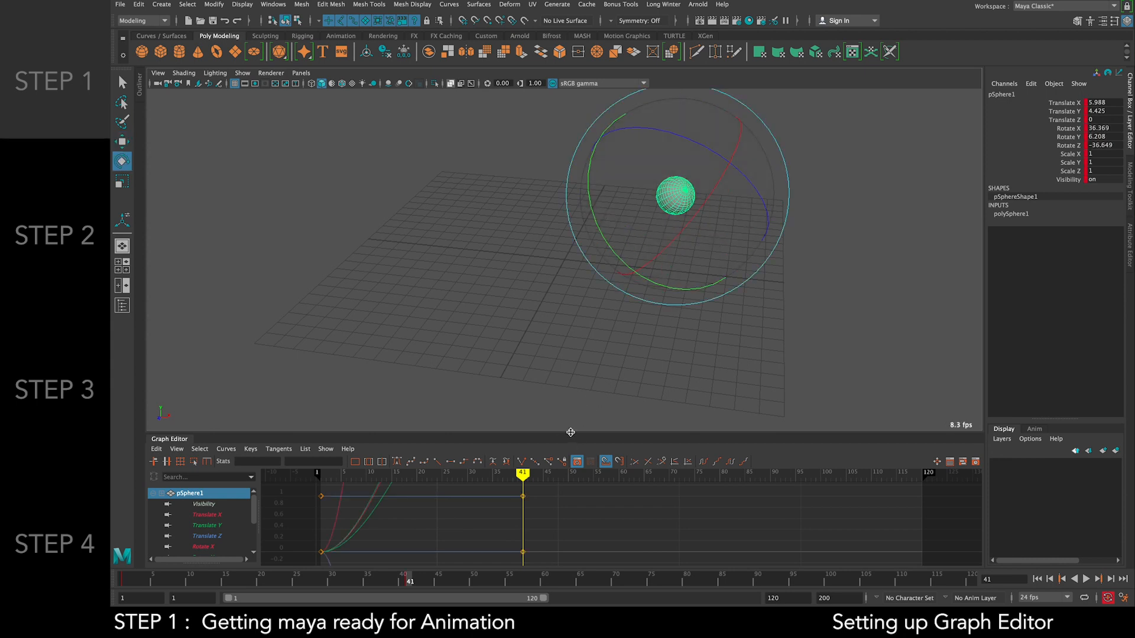
Enlarge the Graph Editor and bring all of the sphere's animation curves into view
{"action": "left_click_drag", "start_coordinate": [570, 433], "coordinate": [570, 224]}
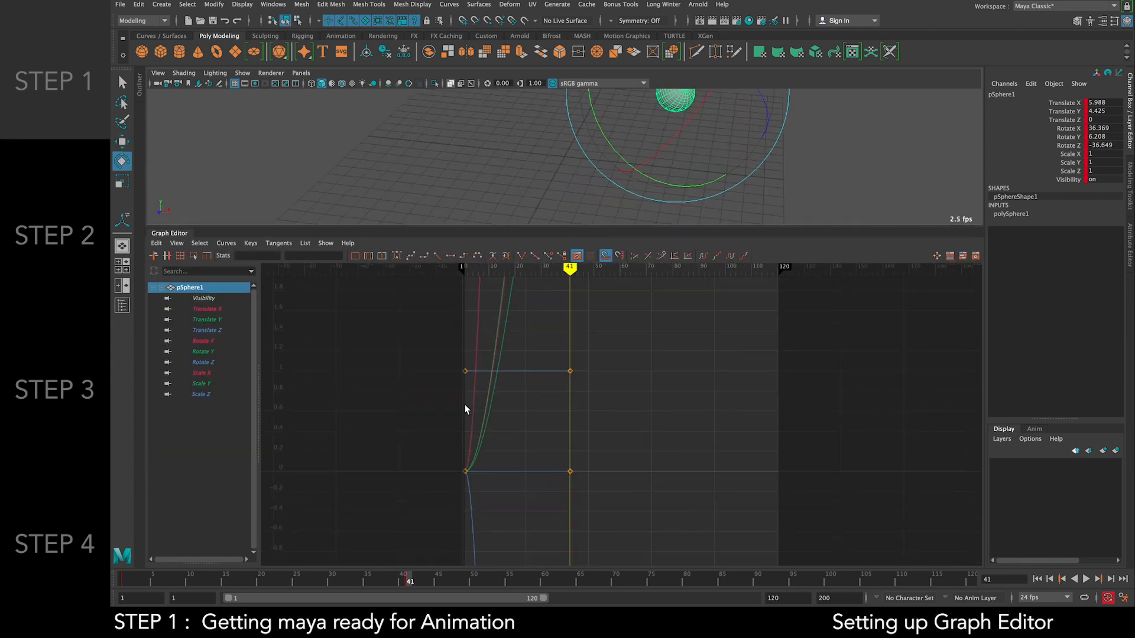
{"action": "middle_click_drag", "start_coordinate": [471, 403], "coordinate": [461, 458], "text": "alt"}
{"action": "right_click_drag", "start_coordinate": [499, 447], "coordinate": [578, 339], "text": "alt"}
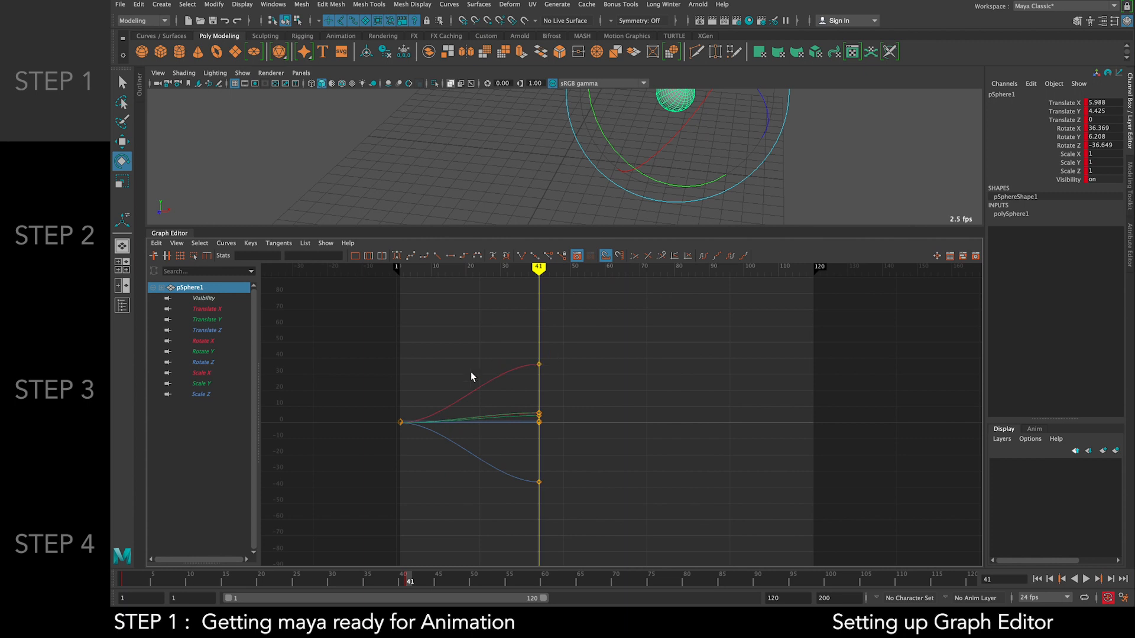
{"action": "right_click_drag", "start_coordinate": [602, 337], "coordinate": [505, 325], "text": "alt"}
Try moving the Rotate X key at frame 41 freely, and with the Graph Editor's horizontal-only and vertical-only movement constraints
{"action": "left_click_drag", "start_coordinate": [491, 313], "coordinate": [522, 357]}
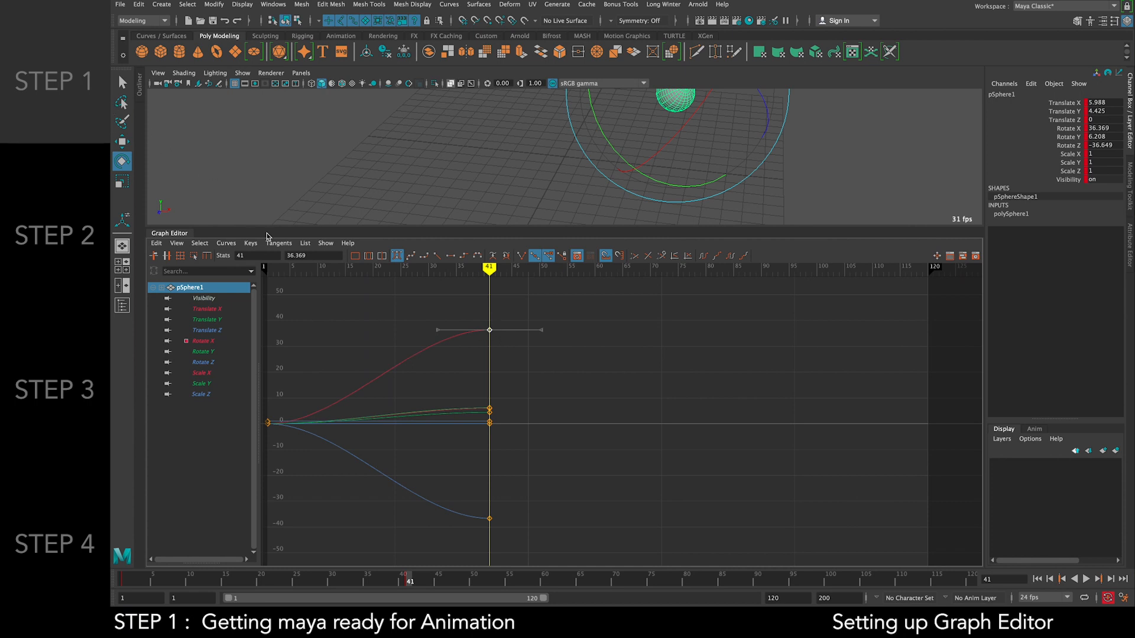
{"action": "key", "text": "w"}
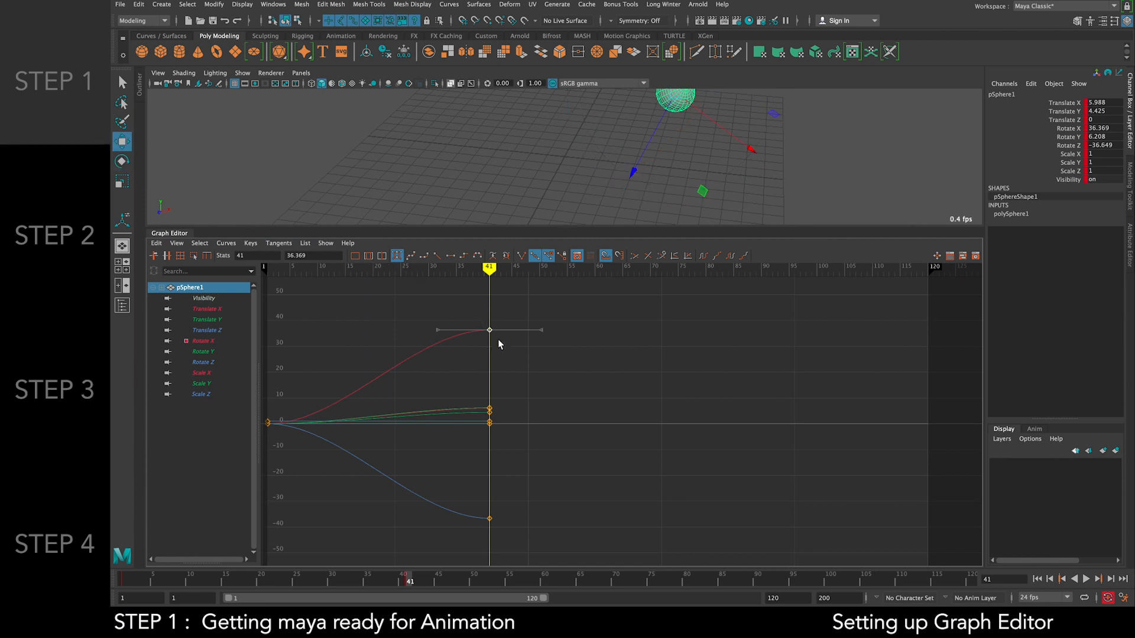
{"action": "middle_click_drag", "start_coordinate": [492, 330], "coordinate": [587, 306]}
{"action": "left_click", "coordinate": [937, 257]}
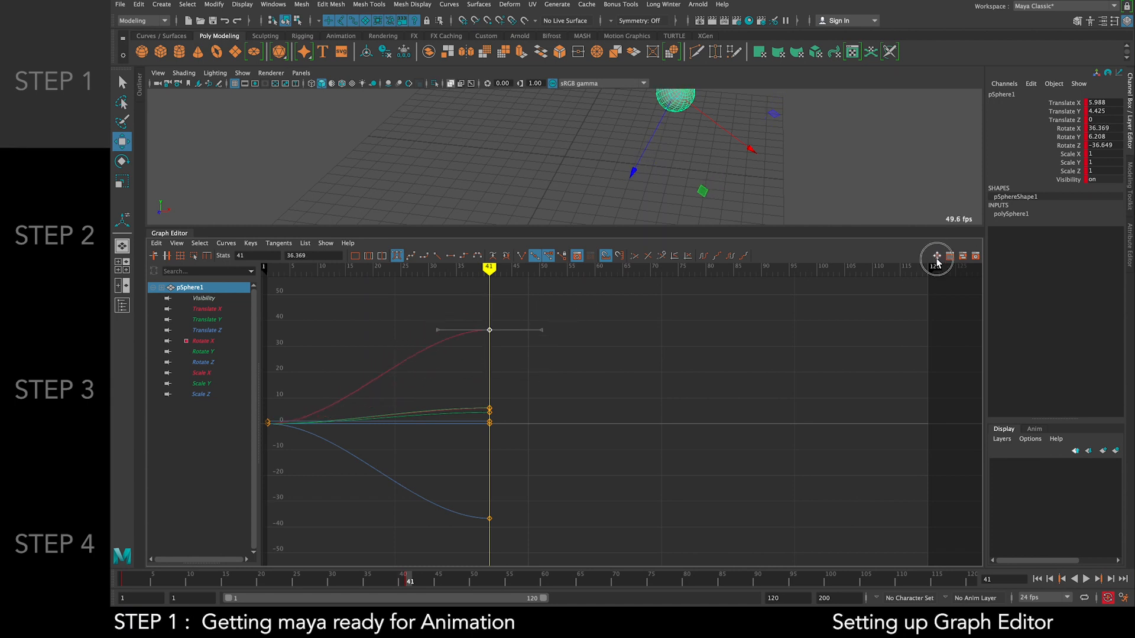
{"action": "middle_click_drag", "start_coordinate": [534, 307], "coordinate": [535, 410]}
{"action": "left_click", "coordinate": [936, 256]}
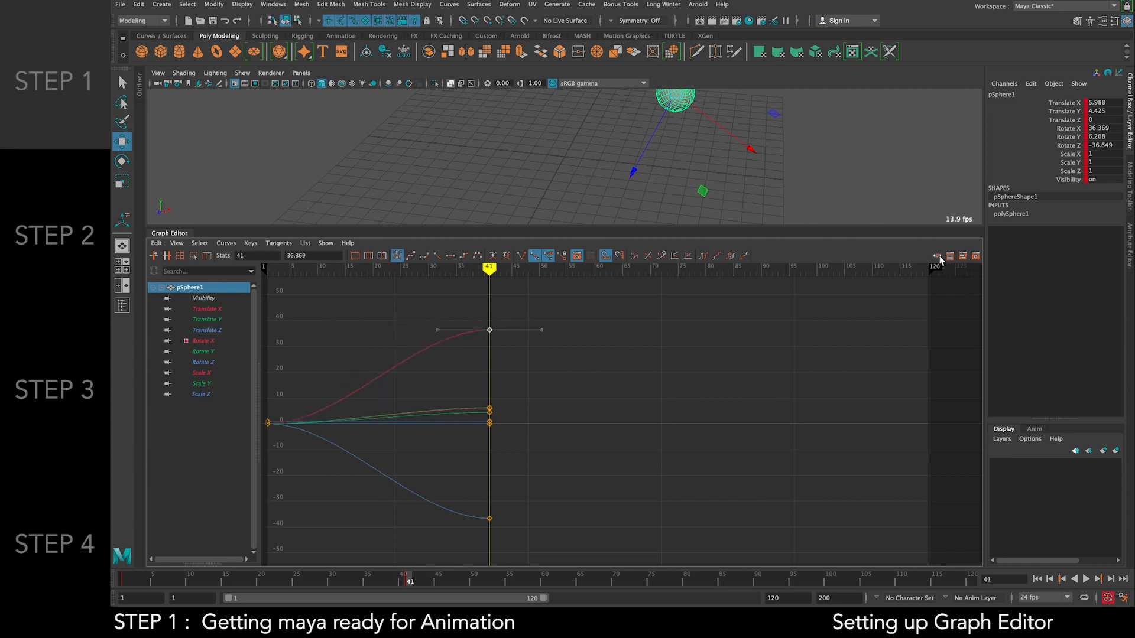
{"action": "middle_click_drag", "start_coordinate": [654, 388], "coordinate": [692, 392]}
Delete the sphere together with all its keys, and shrink the Graph Editor to a narrow strip
{"action": "left_click", "coordinate": [617, 358]}
{"action": "left_click_drag", "start_coordinate": [585, 321], "coordinate": [456, 537]}
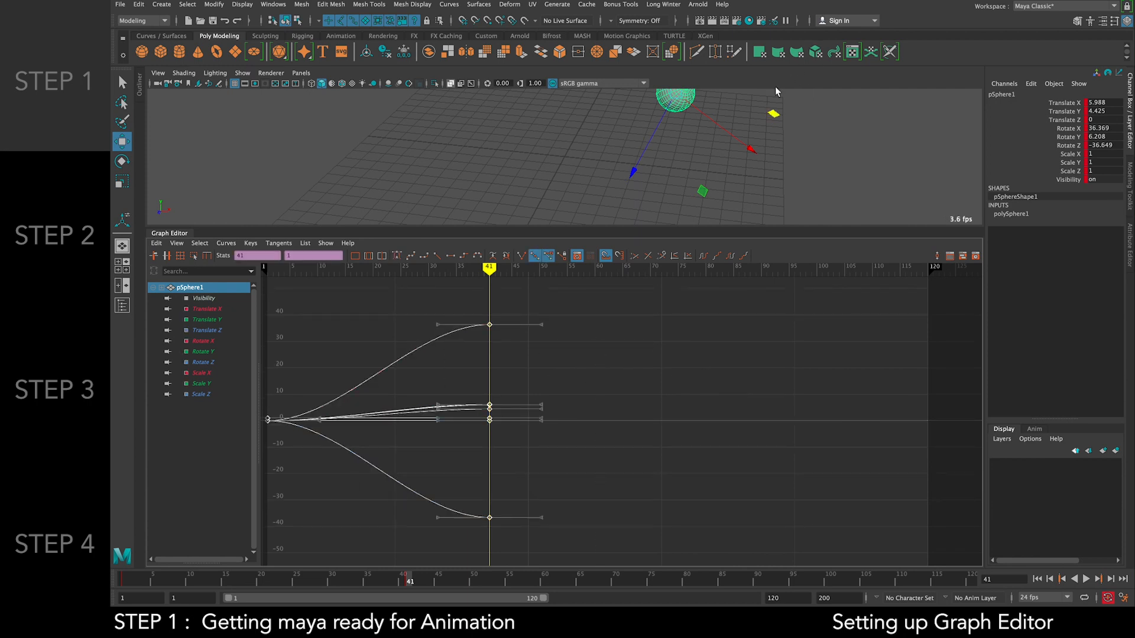
{"action": "key", "text": "Delete"}
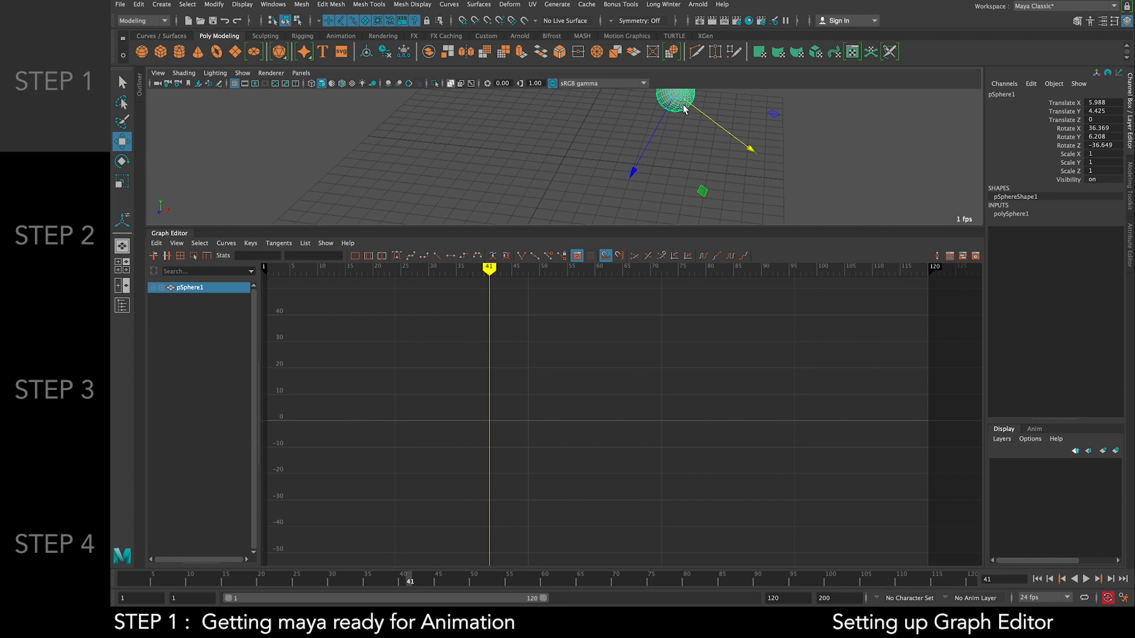
{"action": "key", "text": "Delete"}
{"action": "left_click_drag", "start_coordinate": [528, 229], "coordinate": [527, 508]}
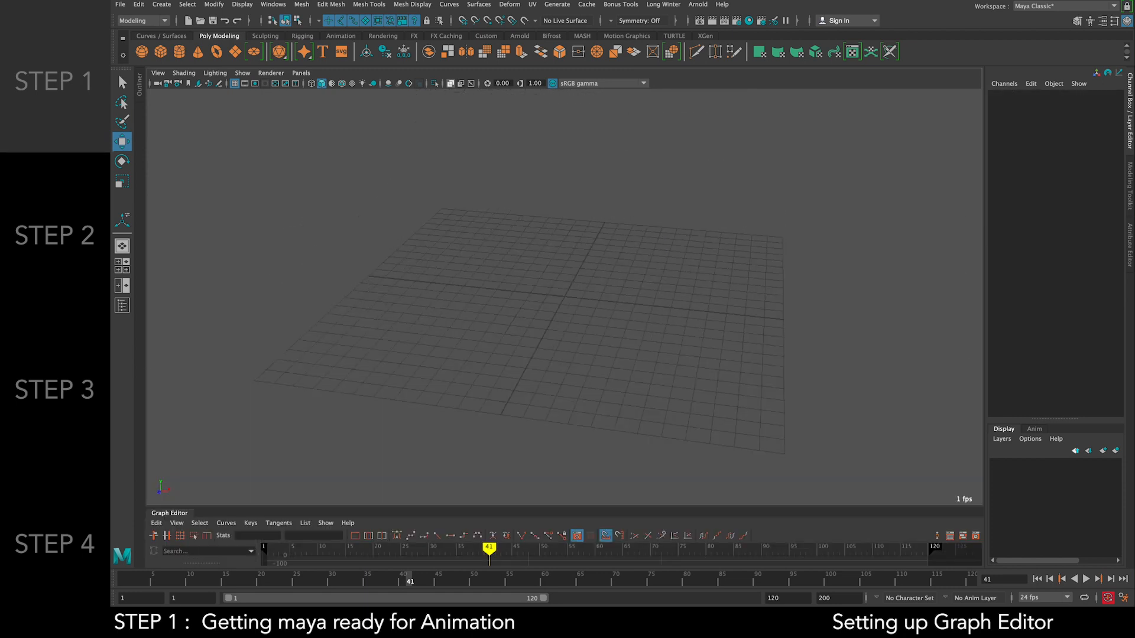
{"action": "left_click", "coordinate": [492, 275]}
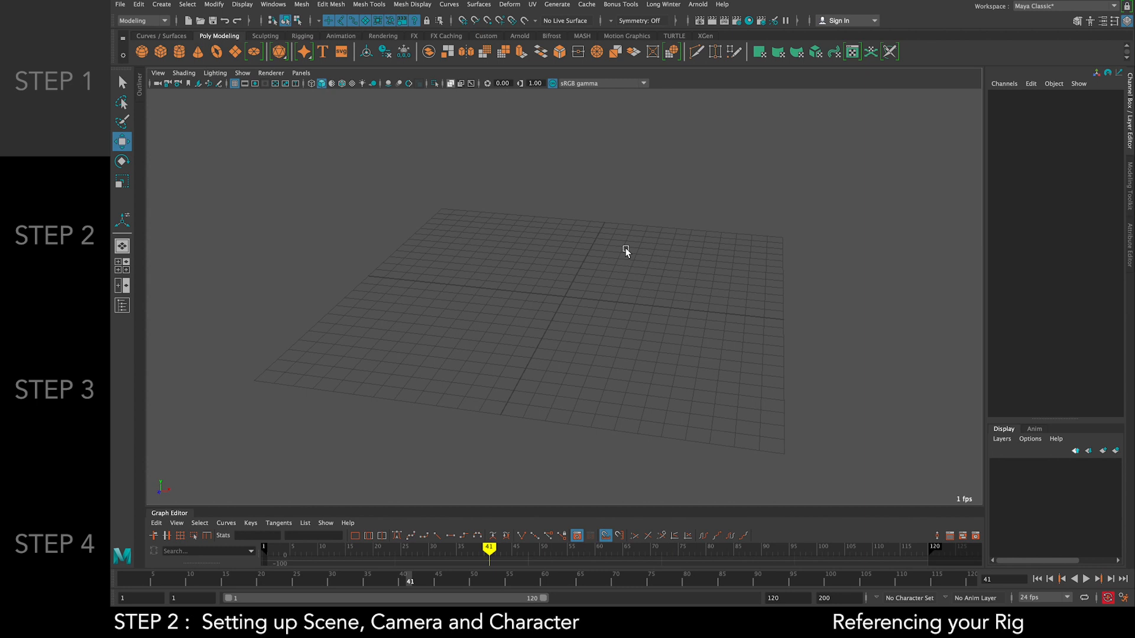
{"action": "scroll", "coordinate": [579, 294], "scroll_direction": "up", "scroll_amount": 3}
{"action": "scroll", "coordinate": [579, 294], "scroll_direction": "down", "scroll_amount": 5}
{"action": "scroll", "coordinate": [674, 209], "scroll_direction": "down", "scroll_amount": 2}
{"action": "left_click_drag", "start_coordinate": [745, 203], "coordinate": [717, 249], "text": "alt"}
Open the LWS Character Manager and select the Grimm character among the recent rigs
{"action": "left_click", "coordinate": [667, 5]}
{"action": "left_click", "coordinate": [678, 34]}
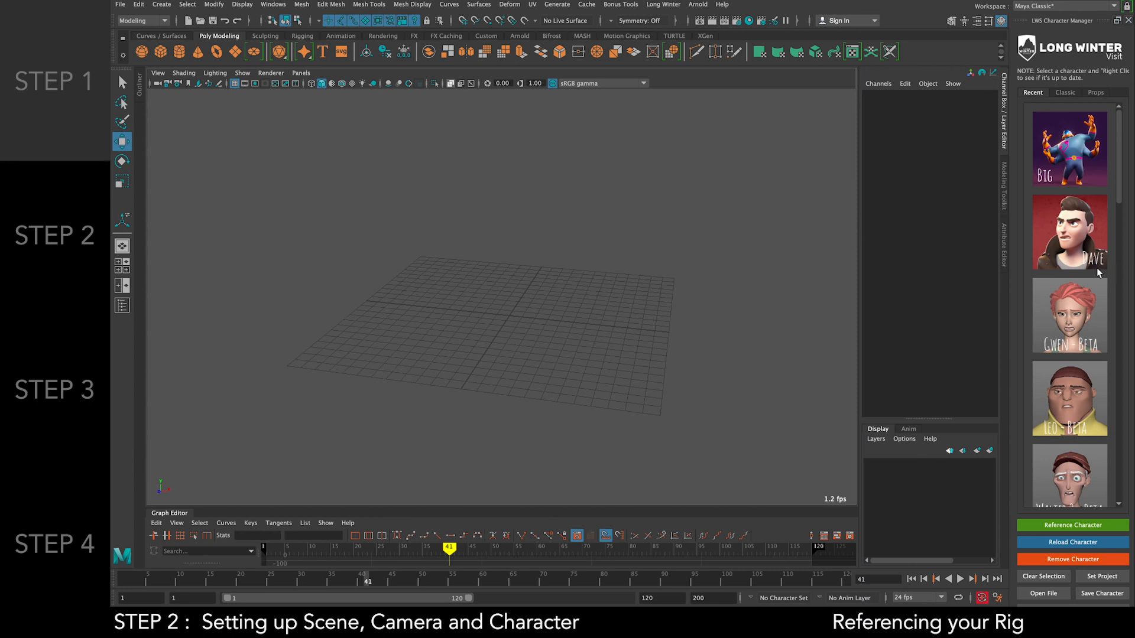
{"action": "scroll", "coordinate": [1089, 295], "scroll_direction": "down", "scroll_amount": 3}
{"action": "scroll", "coordinate": [1091, 300], "scroll_direction": "down", "scroll_amount": 3}
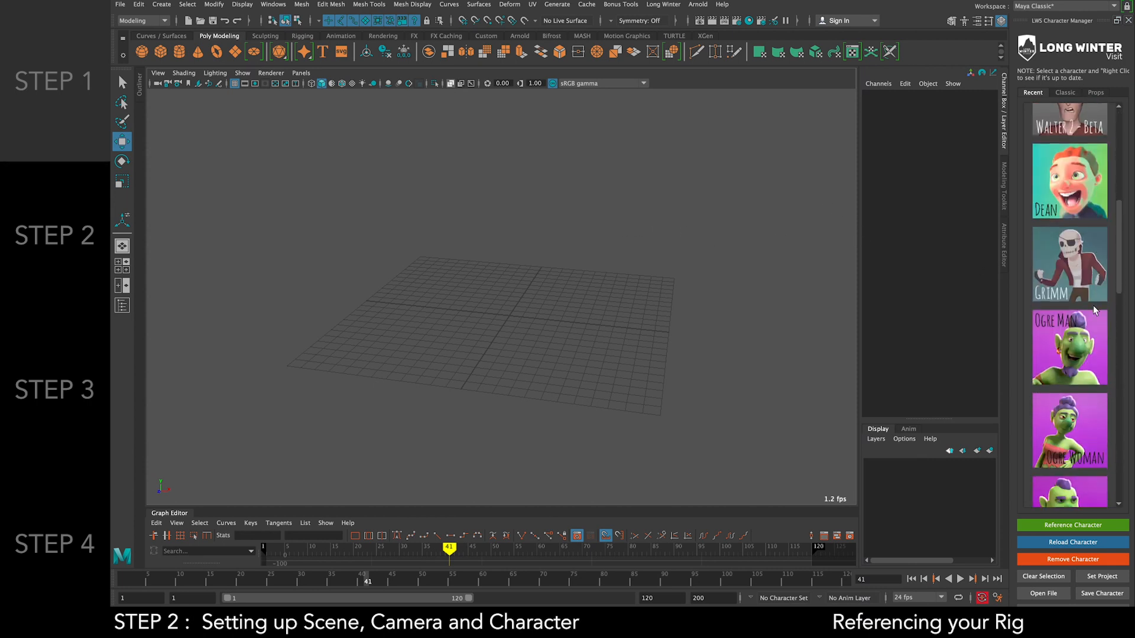
{"action": "left_click", "coordinate": [1072, 272]}
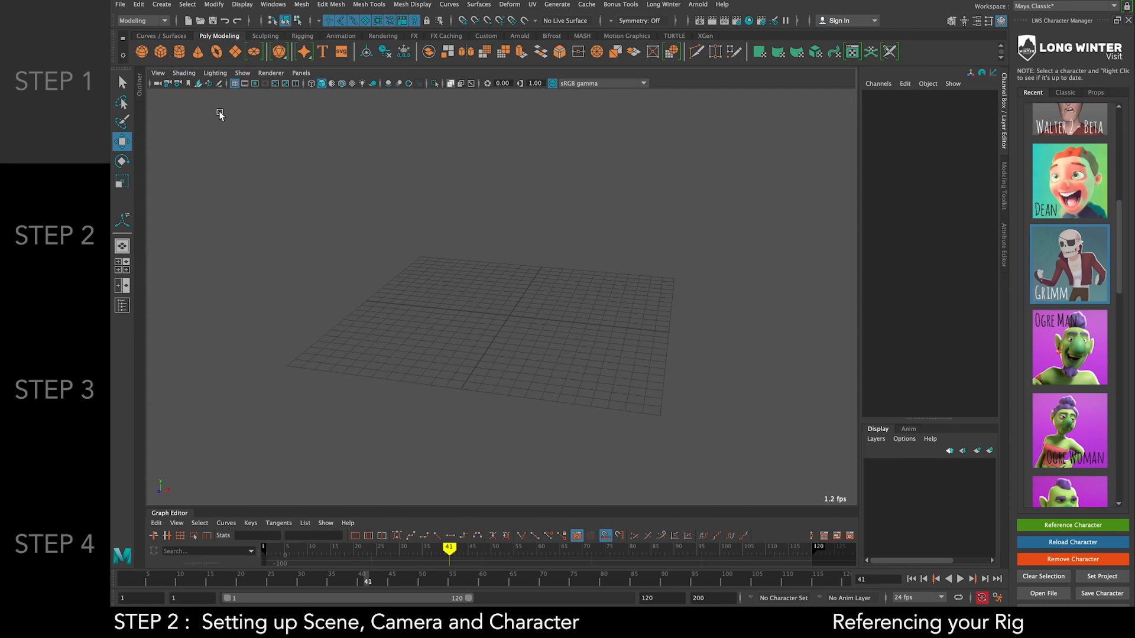
Open the Reference Editor for the scene
{"action": "left_click", "coordinate": [121, 4]}
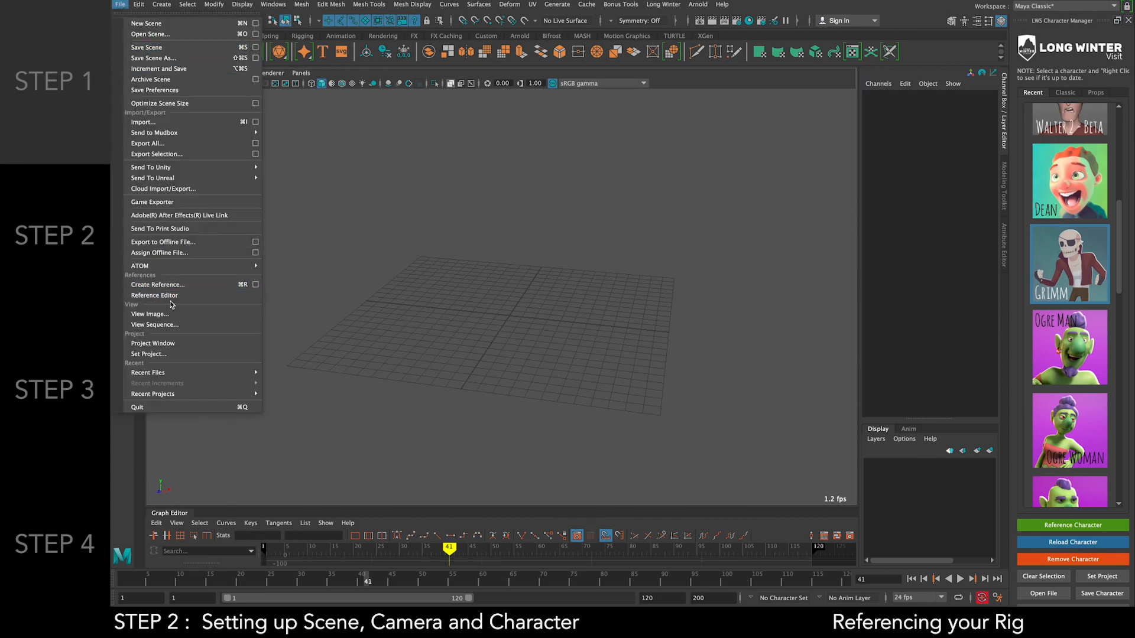
{"action": "left_click", "coordinate": [152, 296]}
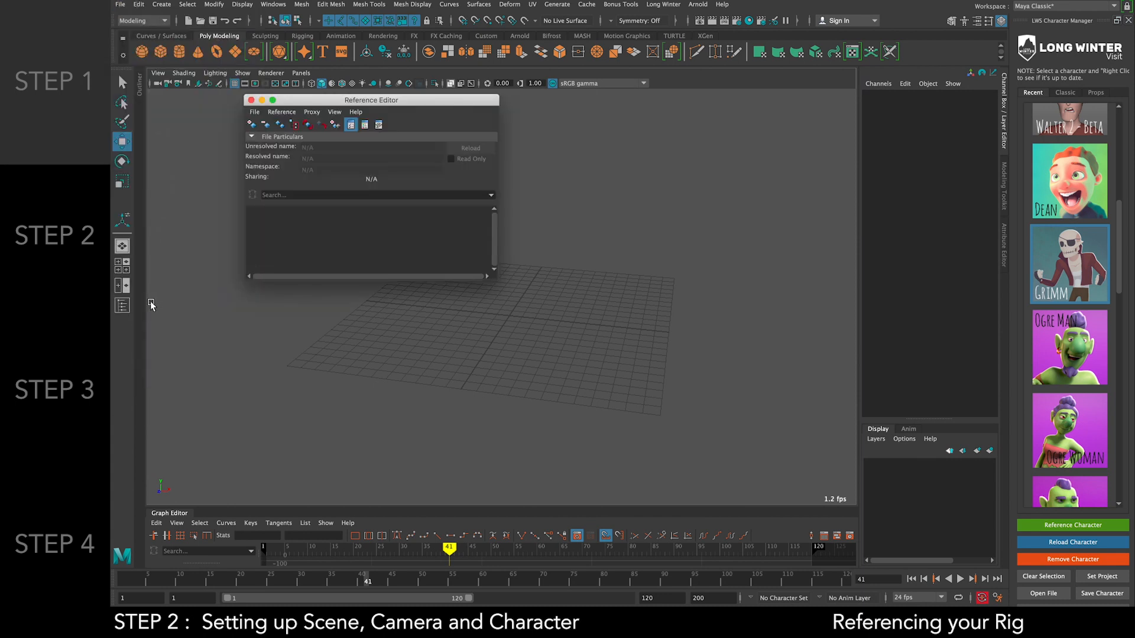
{"action": "left_click", "coordinate": [254, 112]}
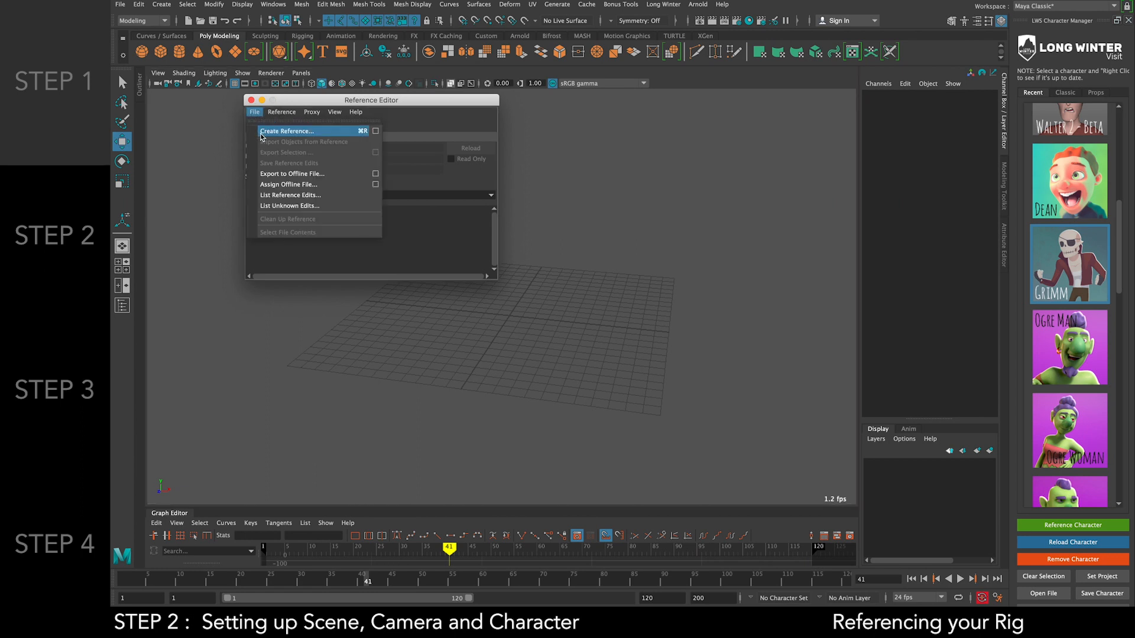
{"action": "left_click", "coordinate": [262, 133]}
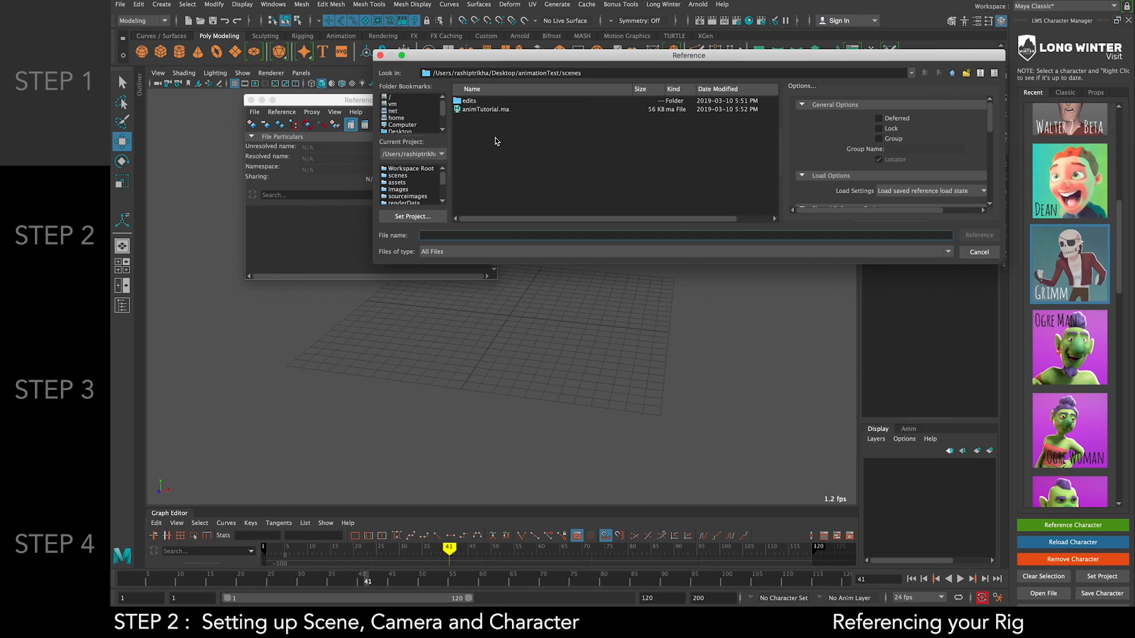
{"action": "scroll", "coordinate": [400, 126], "scroll_direction": "down", "scroll_amount": 3}
{"action": "left_click", "coordinate": [405, 120]}
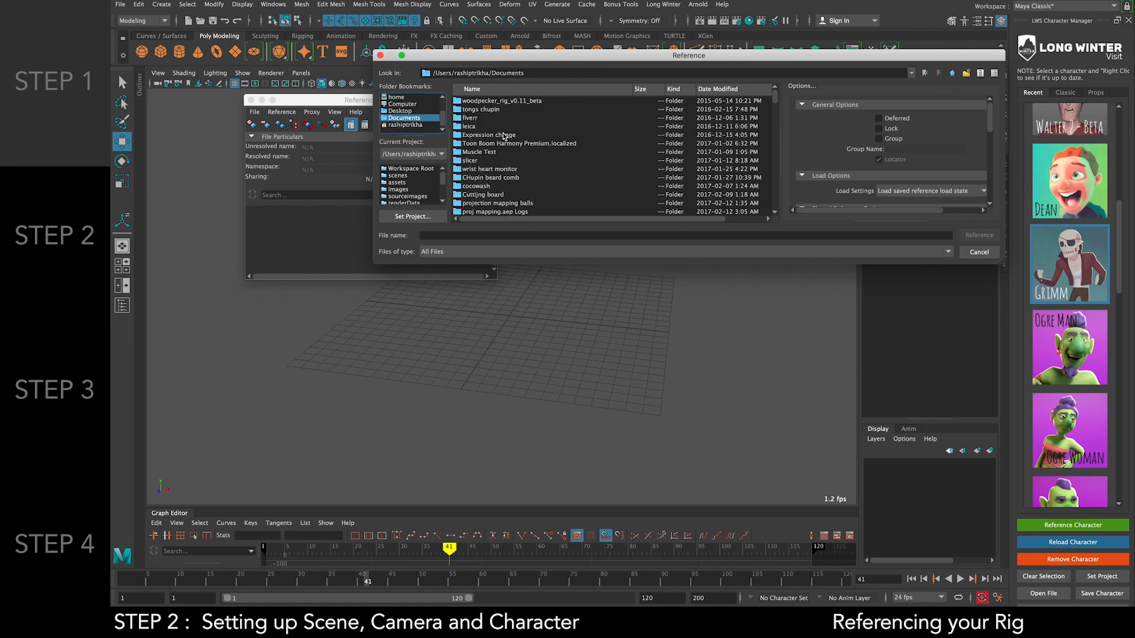
{"action": "left_click", "coordinate": [400, 104]}
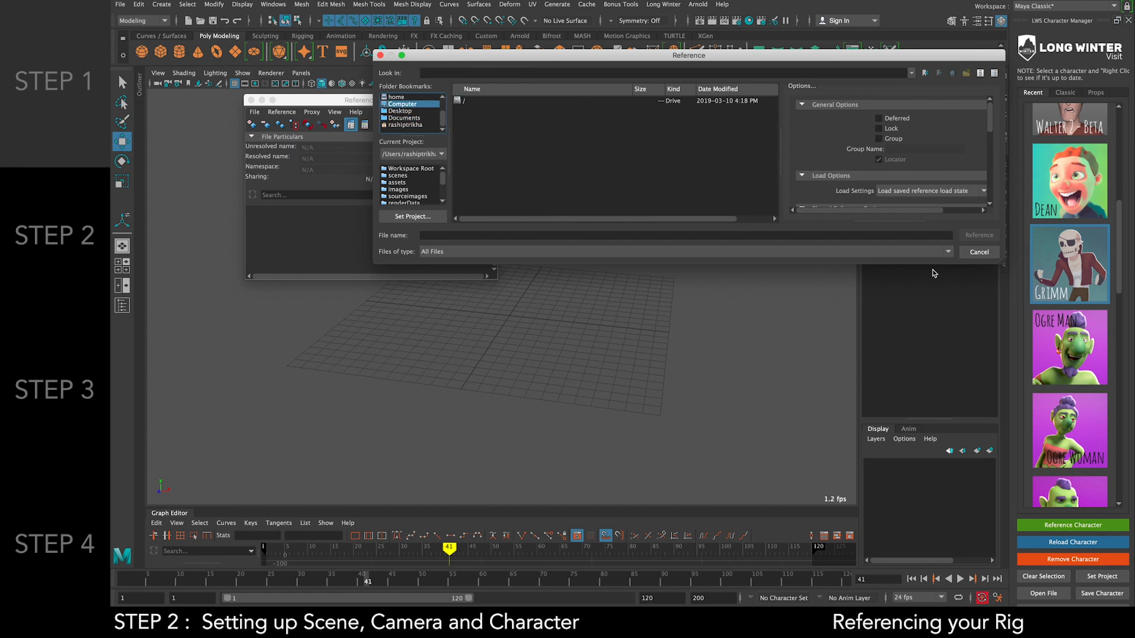
{"action": "left_click", "coordinate": [979, 252]}
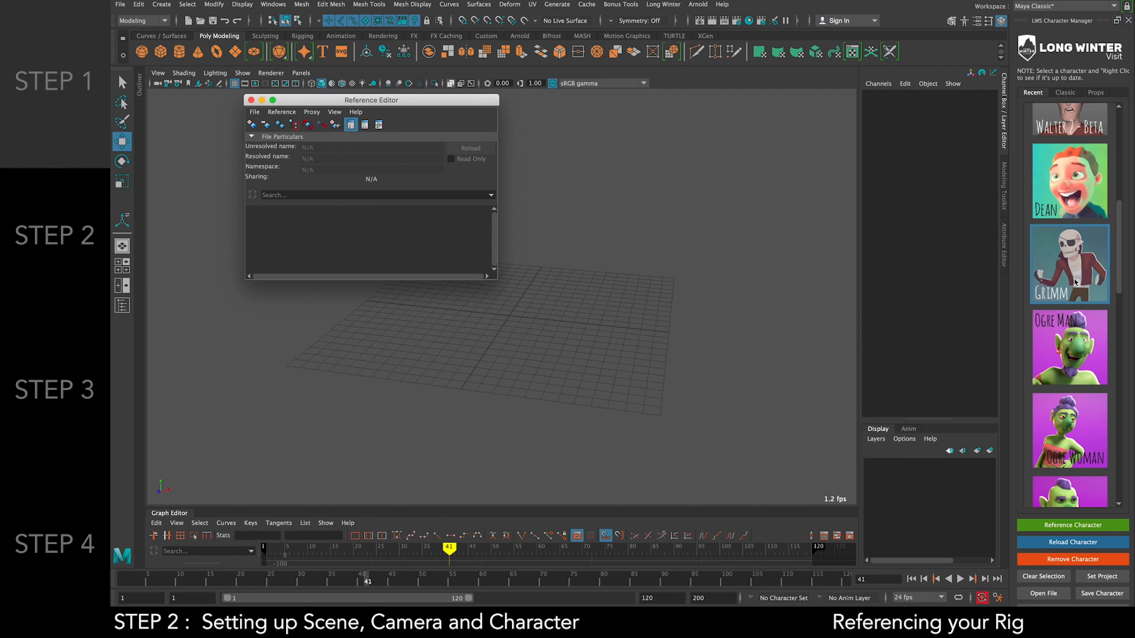
Reference the Grimm character into the scene from the LWS Character Manager and dismiss the error dialog
{"action": "left_click", "coordinate": [1076, 249]}
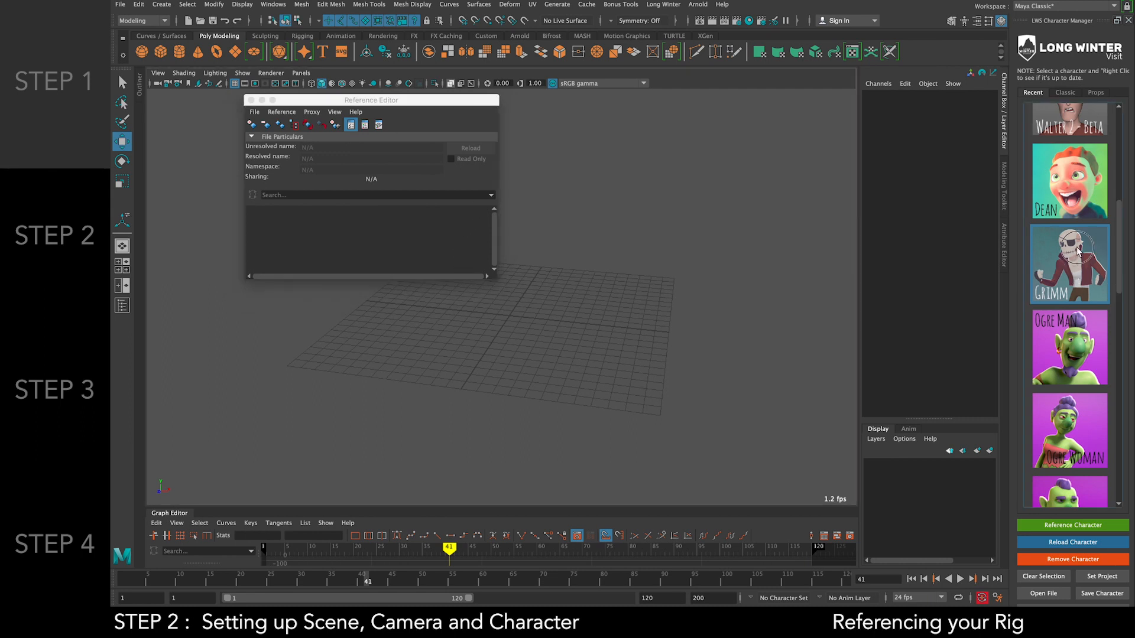
{"action": "left_click", "coordinate": [1070, 248]}
{"action": "left_click", "coordinate": [1081, 527]}
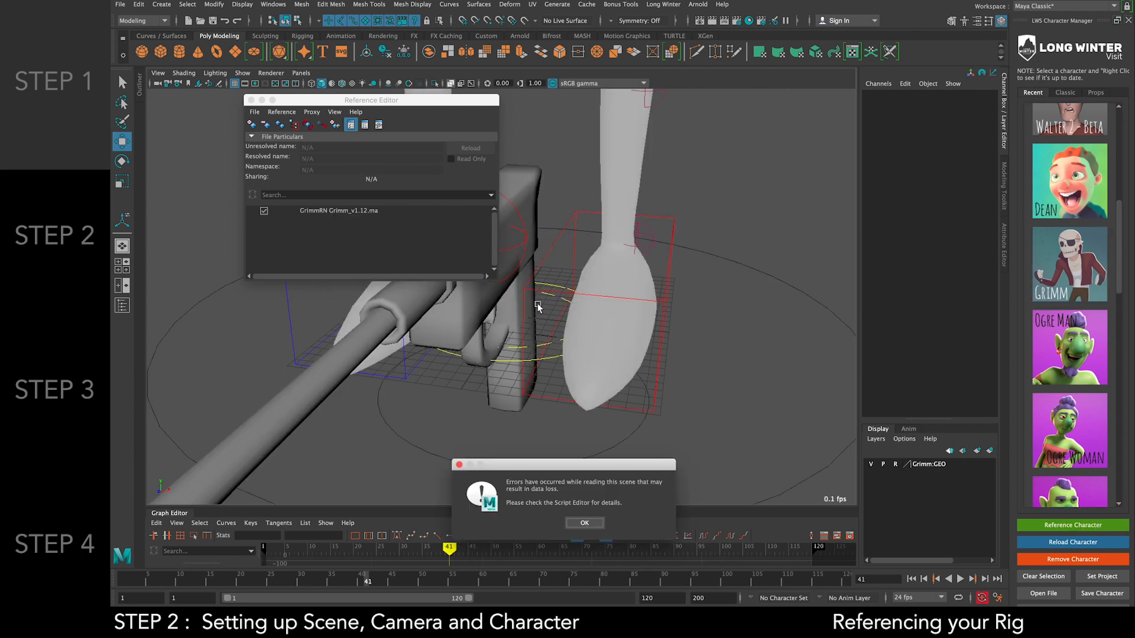
{"action": "left_click", "coordinate": [585, 524]}
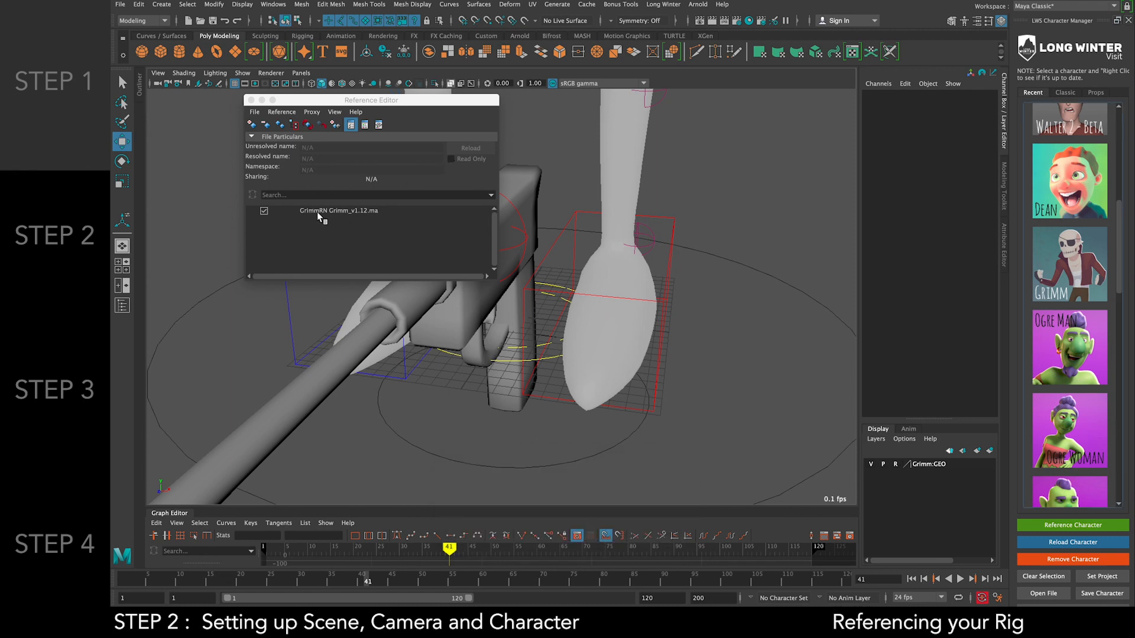
Unload the Grimm_v1.12.ma reference, load it again, and restore the shaded viewport display
{"action": "left_click", "coordinate": [369, 211]}
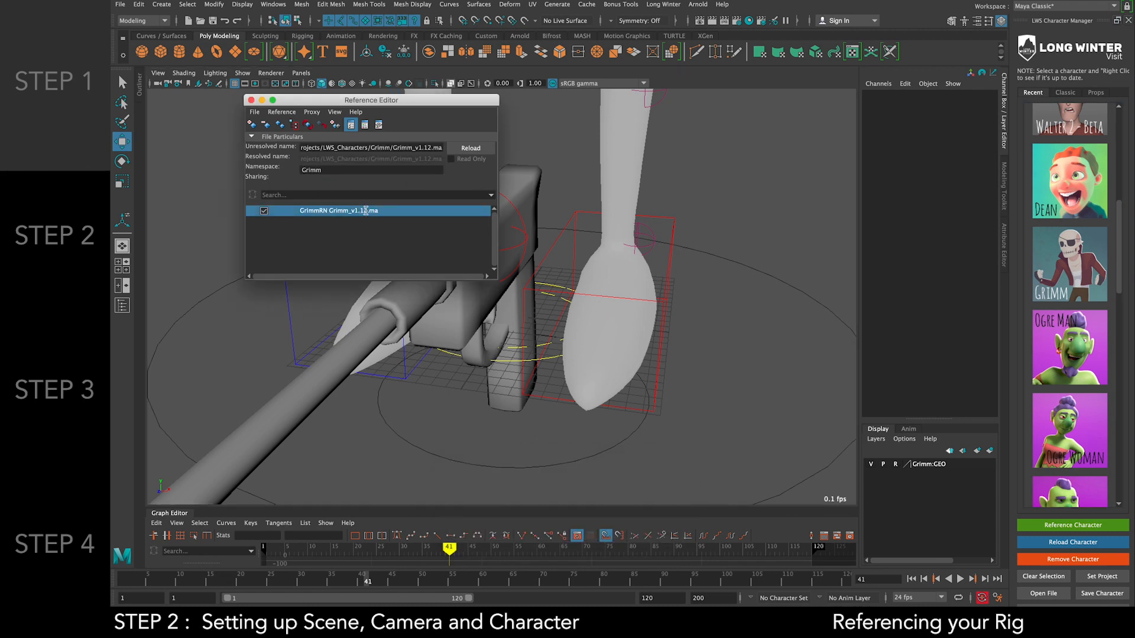
{"action": "left_click", "coordinate": [264, 211]}
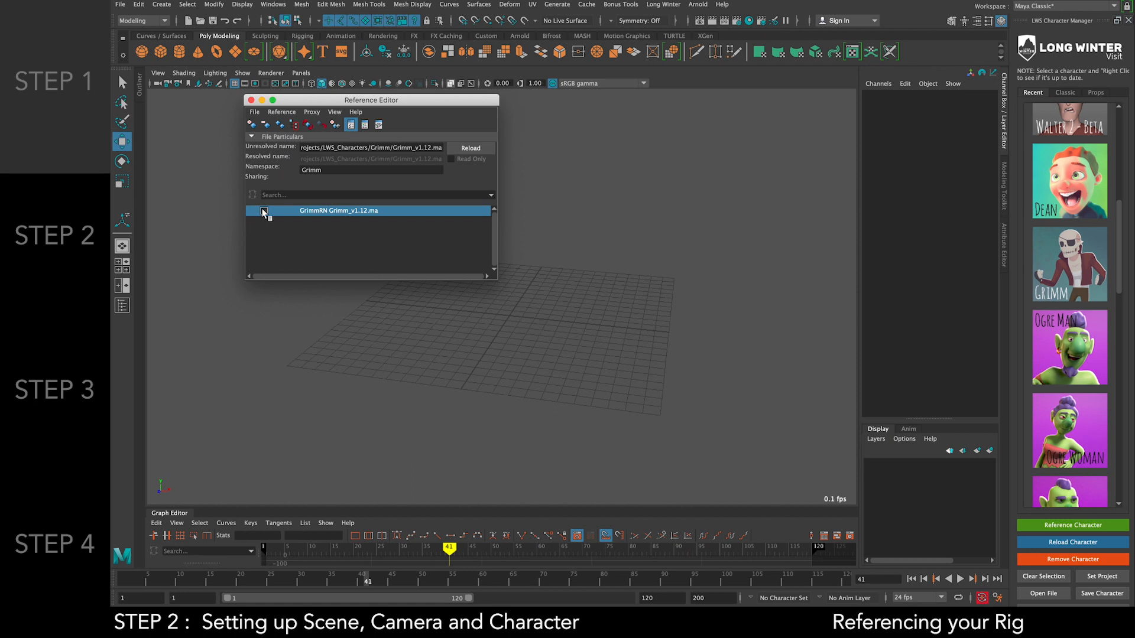
{"action": "key", "text": "q"}
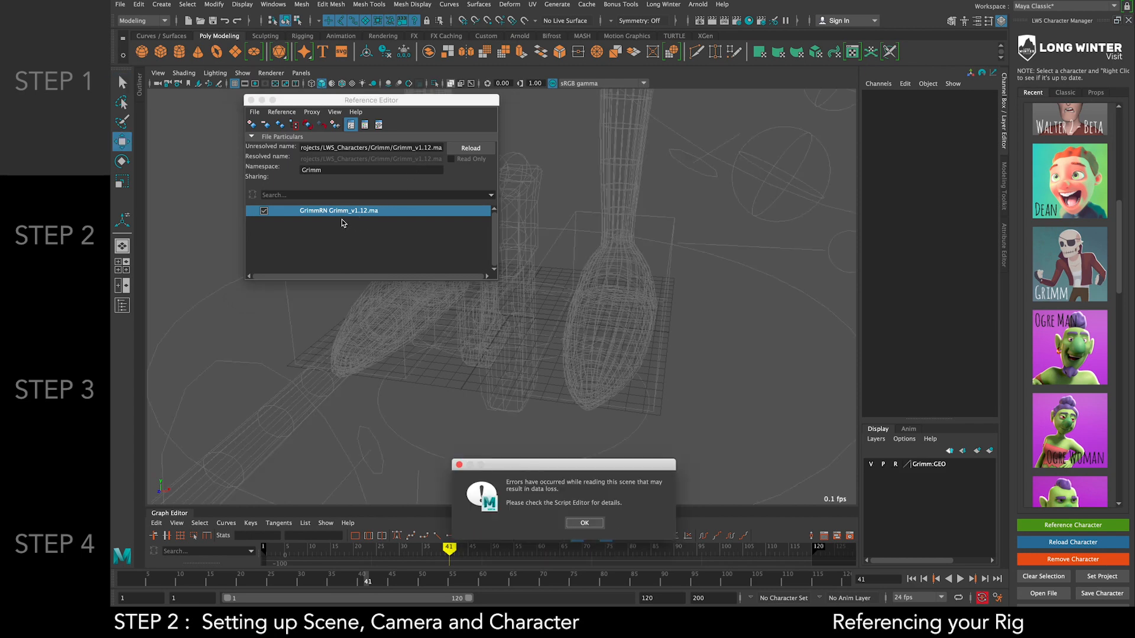
{"action": "left_click", "coordinate": [580, 524]}
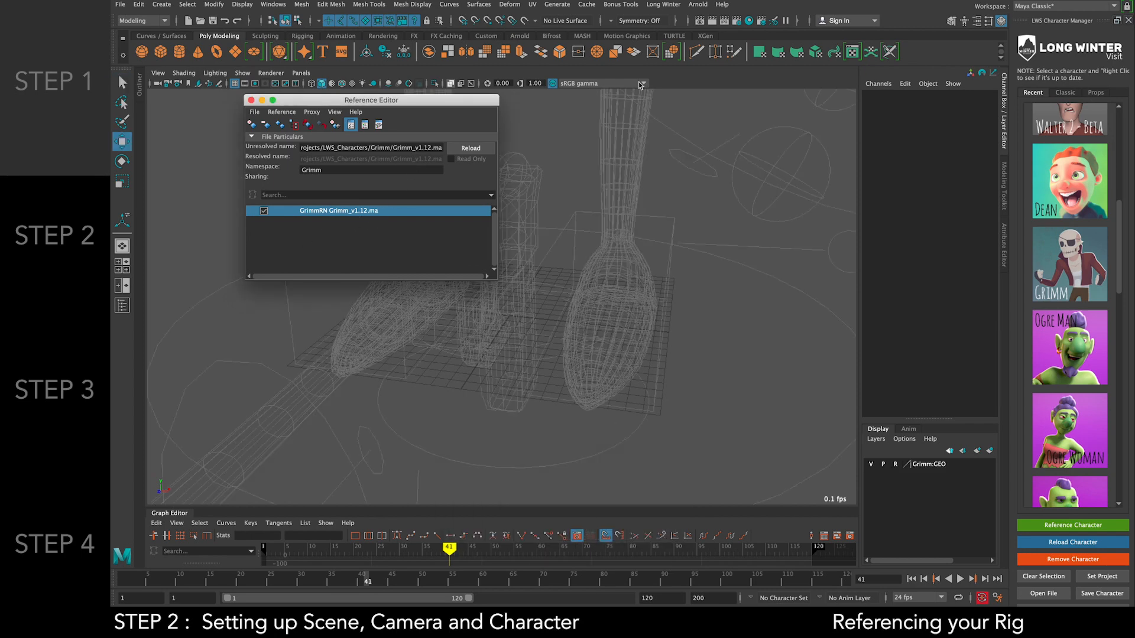
{"action": "key", "text": "5"}
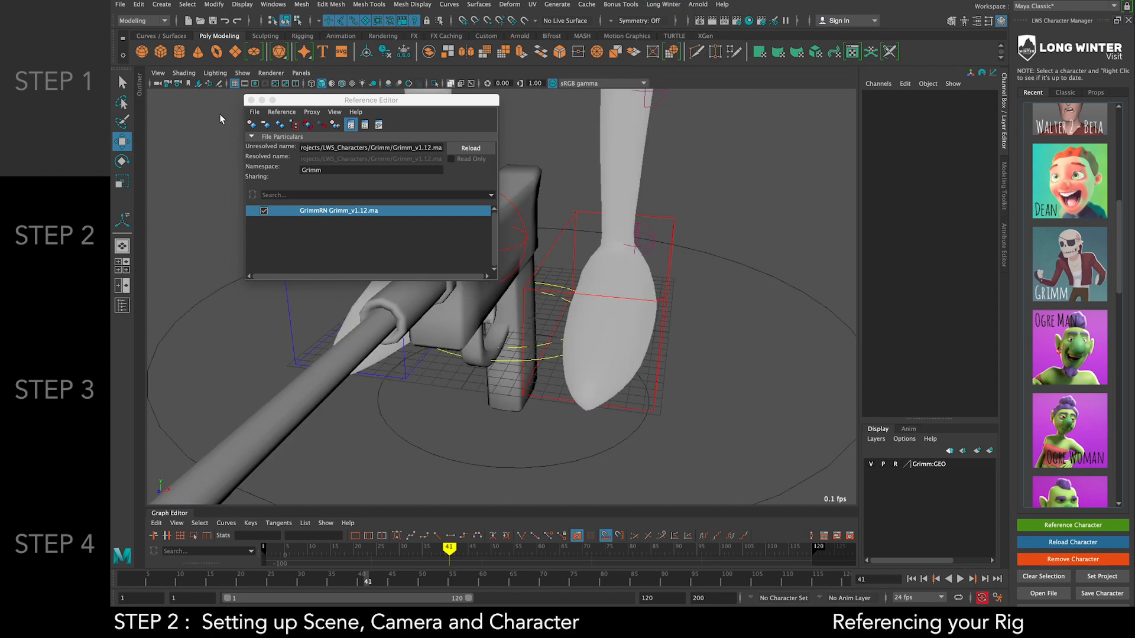
Close the Reference Editor and bring the entire Grimm character into view
{"action": "left_click", "coordinate": [253, 102]}
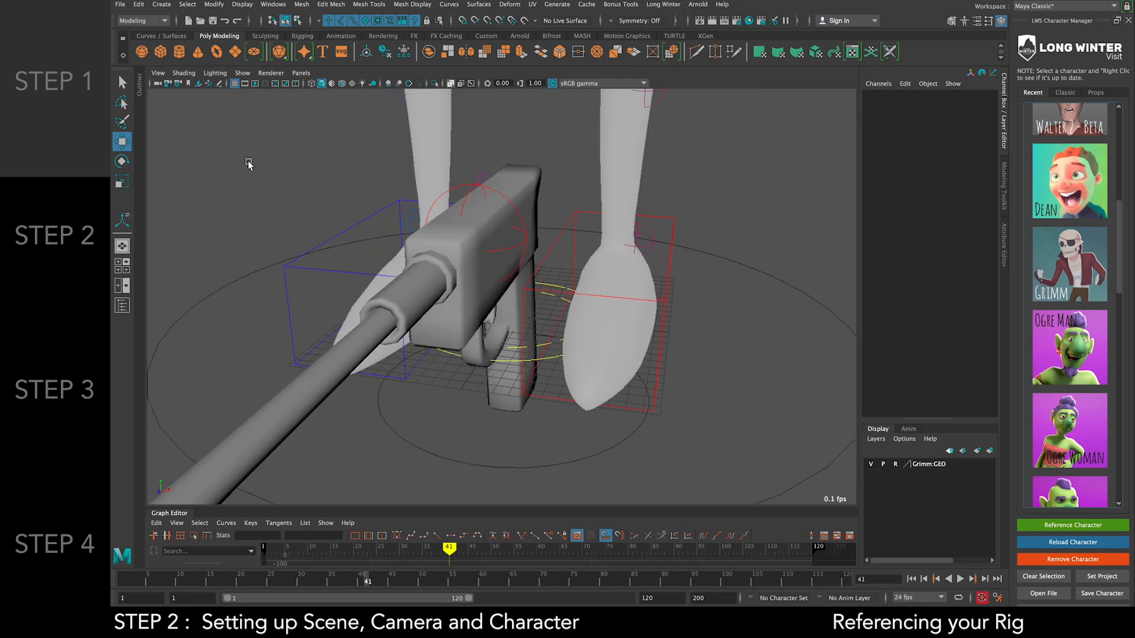
{"action": "key", "text": "a"}
{"action": "middle_click_drag", "start_coordinate": [376, 238], "coordinate": [375, 388], "text": "alt"}
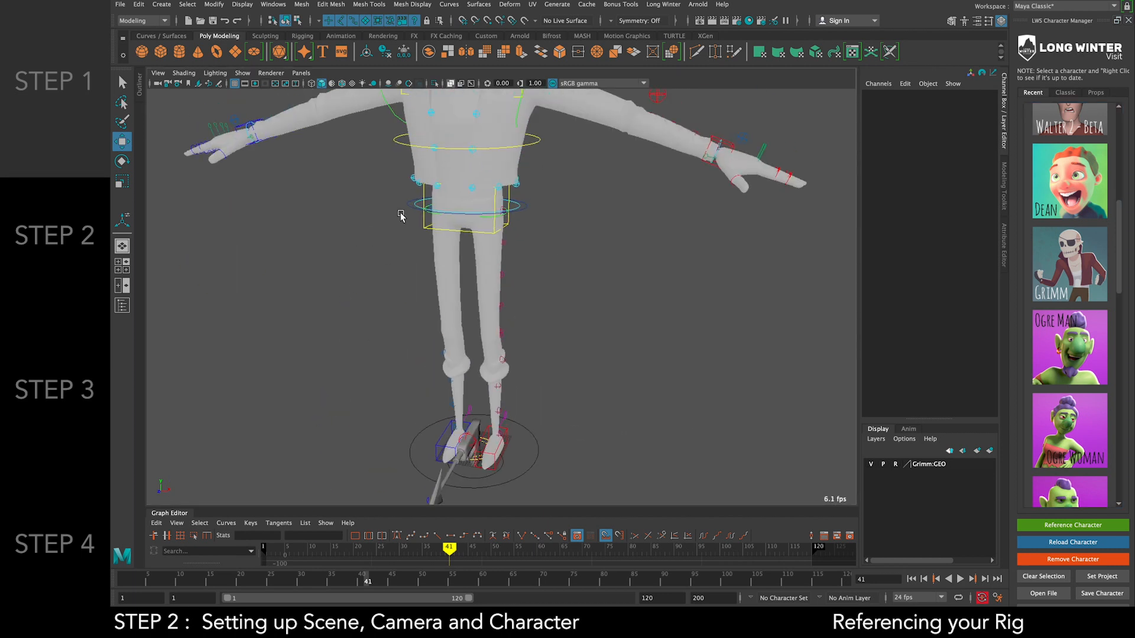
{"action": "scroll", "coordinate": [403, 215], "scroll_direction": "down", "scroll_amount": 5}
{"action": "middle_click_drag", "start_coordinate": [413, 201], "coordinate": [414, 269], "text": "alt"}
{"action": "mouse_move", "coordinate": [414, 271]}
{"action": "left_mouse_down", "text": "alt"}
{"action": "mouse_move", "coordinate": [451, 254]}
{"action": "mouse_move", "coordinate": [420, 259]}
{"action": "left_mouse_up", "text": "alt"}
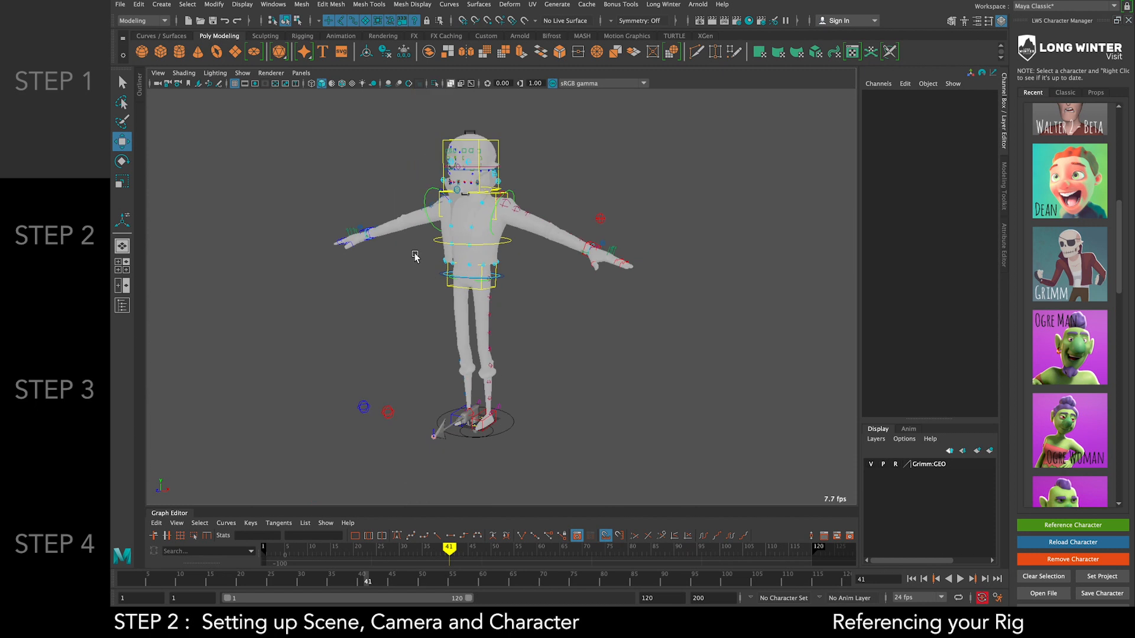
{"action": "middle_click_drag", "start_coordinate": [413, 255], "coordinate": [417, 277], "text": "alt"}
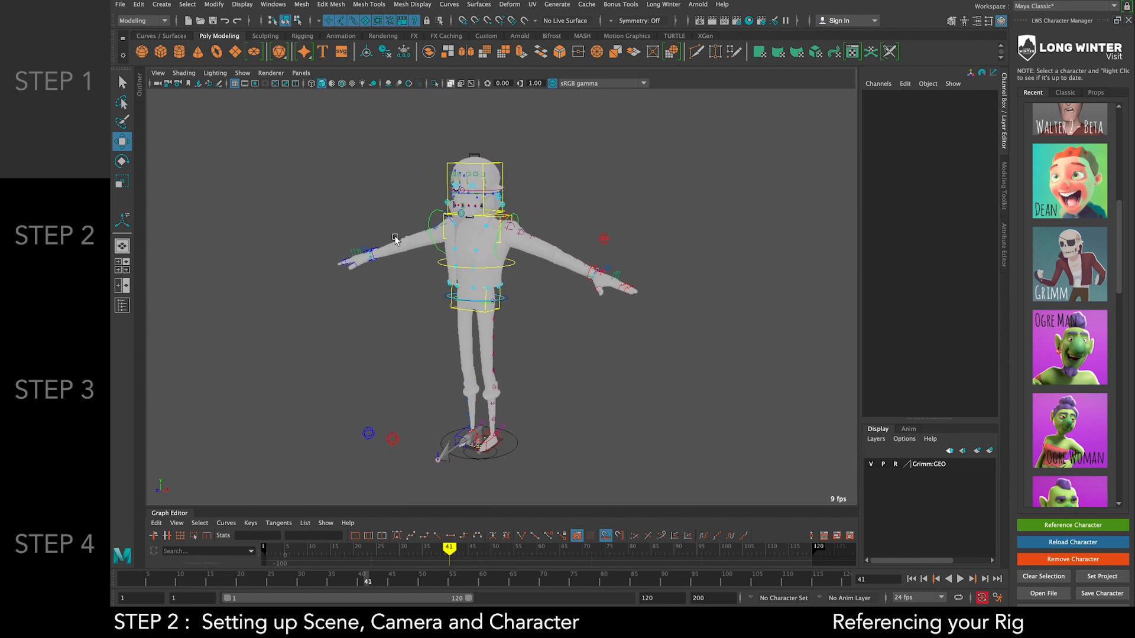
Switch the viewport to textured display and view the Grimm character with its textures
{"action": "left_click", "coordinate": [353, 85]}
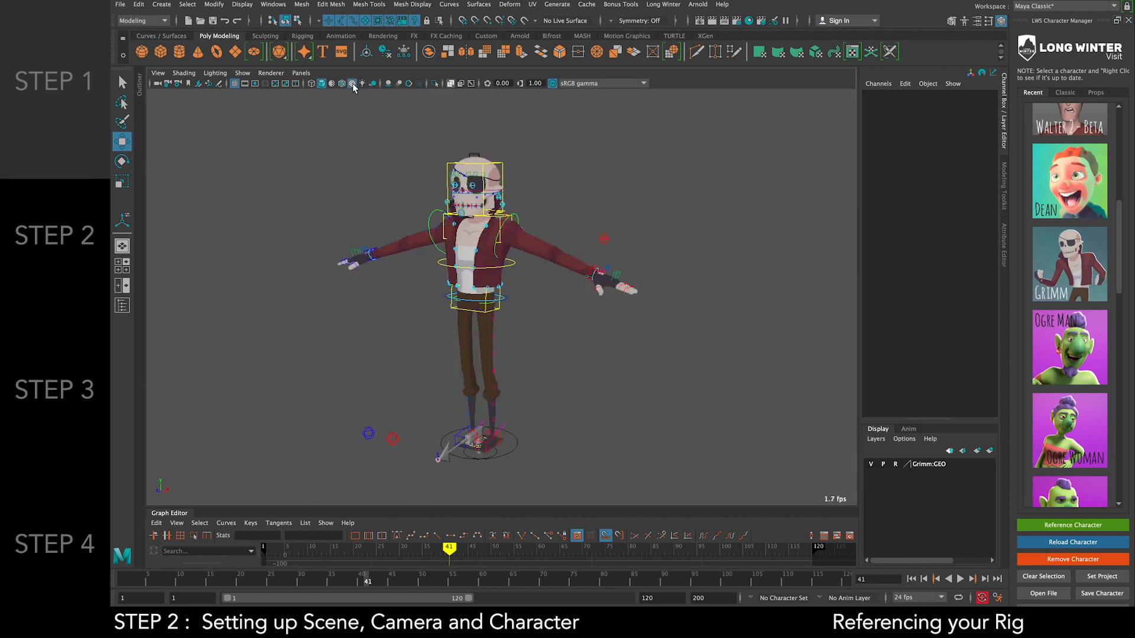
{"action": "left_click", "coordinate": [353, 84]}
{"action": "left_click", "coordinate": [353, 84]}
{"action": "mouse_move", "coordinate": [435, 222]}
{"action": "left_mouse_down", "text": "alt"}
{"action": "mouse_move", "coordinate": [449, 222]}
{"action": "mouse_move", "coordinate": [408, 219]}
{"action": "mouse_move", "coordinate": [443, 228]}
{"action": "left_mouse_up", "text": "alt"}
{"action": "scroll", "coordinate": [444, 228], "scroll_direction": "down", "scroll_amount": 5}
{"action": "scroll", "coordinate": [436, 207], "scroll_direction": "up", "scroll_amount": 7}
{"action": "scroll", "coordinate": [445, 279], "scroll_direction": "down", "scroll_amount": 5}
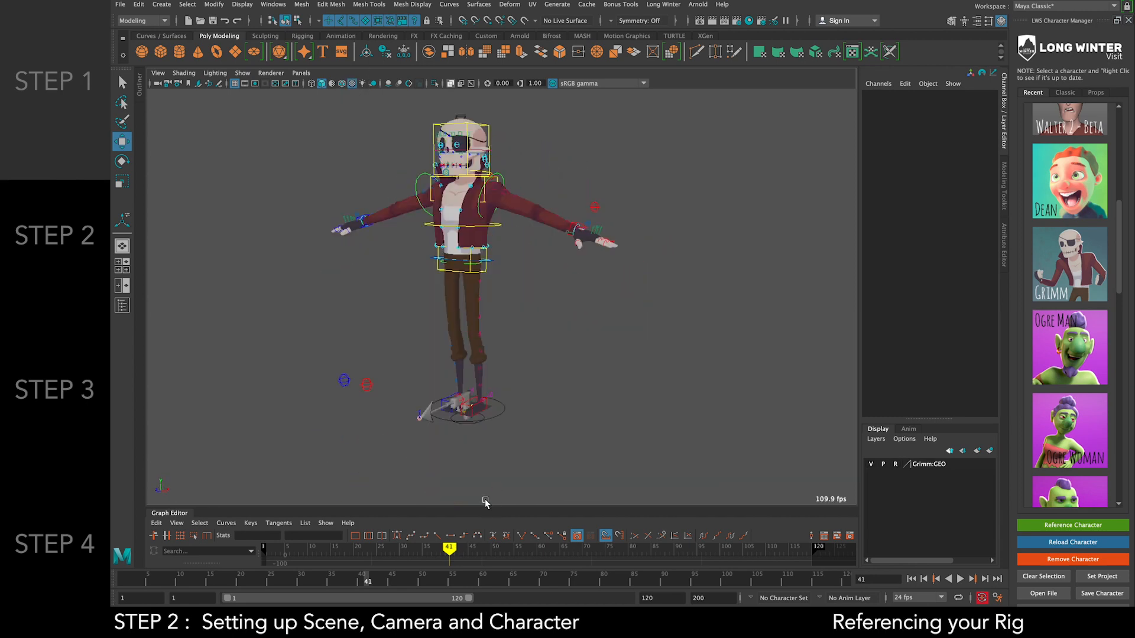
Move the gun by its ground control well away from the character's feet and clear the selection
{"action": "scroll", "coordinate": [471, 458], "scroll_direction": "up", "scroll_amount": 10}
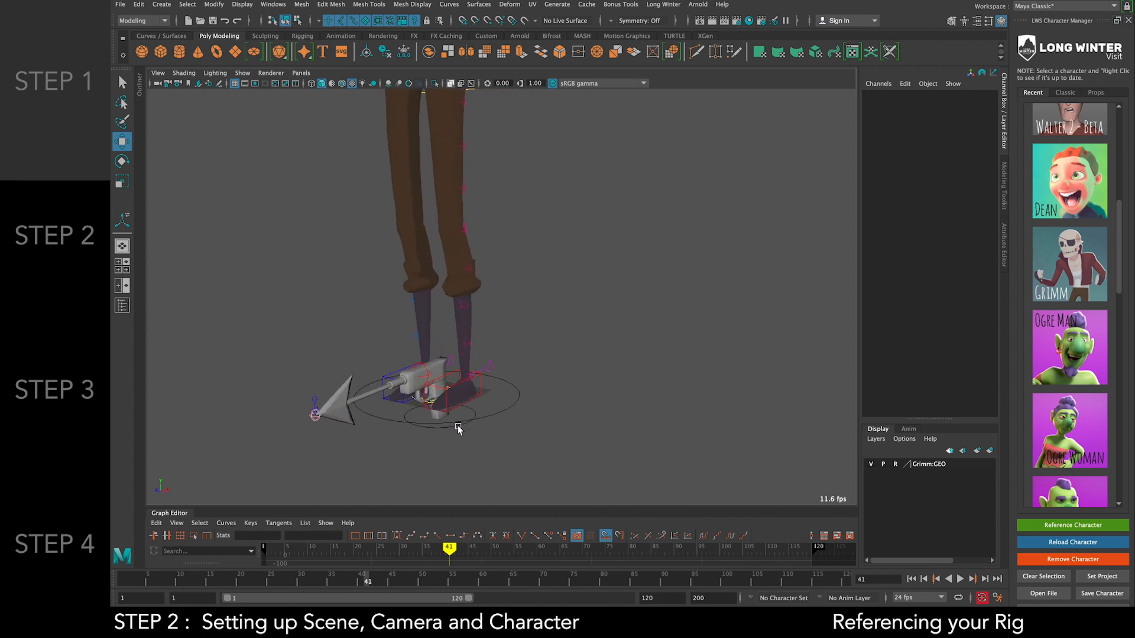
{"action": "left_click", "coordinate": [459, 427]}
{"action": "scroll", "coordinate": [514, 385], "scroll_direction": "down", "scroll_amount": 6}
{"action": "left_click_drag", "start_coordinate": [555, 331], "coordinate": [836, 385]}
{"action": "left_click", "coordinate": [781, 358]}
{"action": "left_click_drag", "start_coordinate": [781, 358], "coordinate": [752, 363], "text": "alt"}
{"action": "middle_click_drag", "start_coordinate": [405, 256], "coordinate": [455, 272], "text": "alt"}
{"action": "scroll", "coordinate": [461, 275], "scroll_direction": "down", "scroll_amount": 6}
{"action": "scroll", "coordinate": [461, 274], "scroll_direction": "up", "scroll_amount": 8}
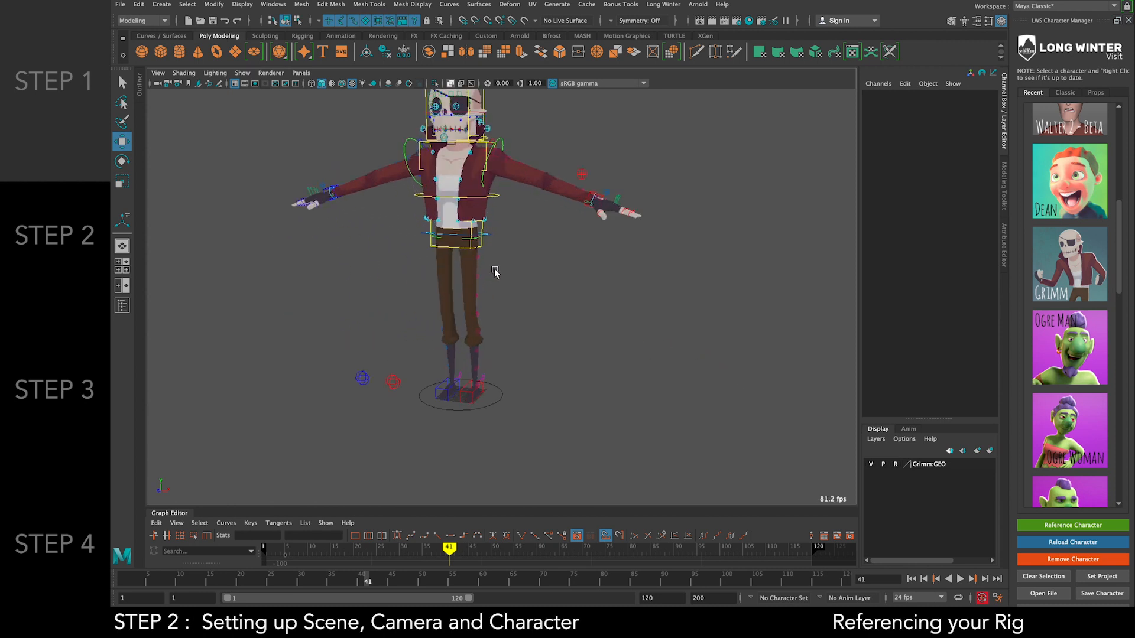
Test selecting the character with the Grimm:GEO layer set to Reference, and make the layer selectable to pick the jacket mesh
{"action": "left_click", "coordinate": [896, 465]}
{"action": "left_click", "coordinate": [896, 464]}
{"action": "left_click", "coordinate": [705, 321]}
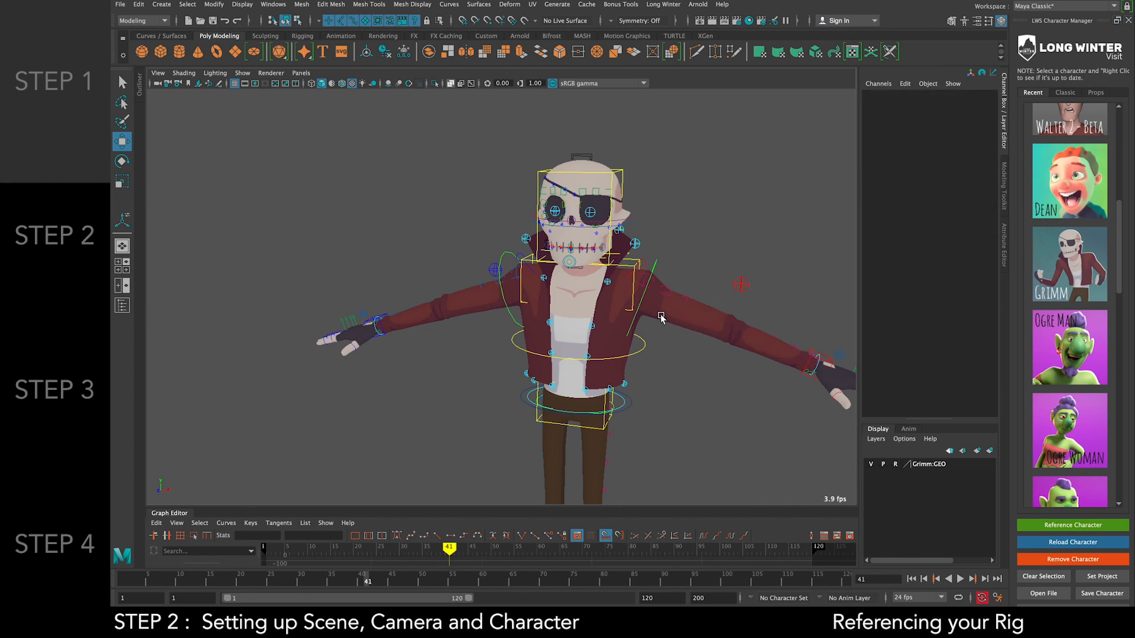
{"action": "left_click", "coordinate": [665, 278]}
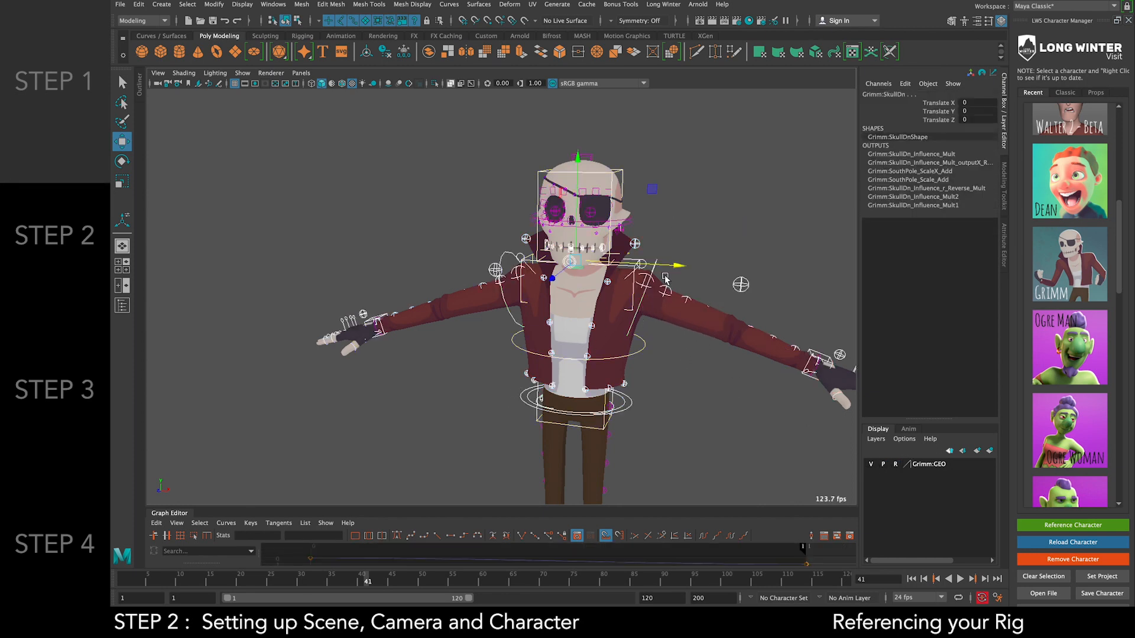
{"action": "left_click", "coordinate": [680, 245]}
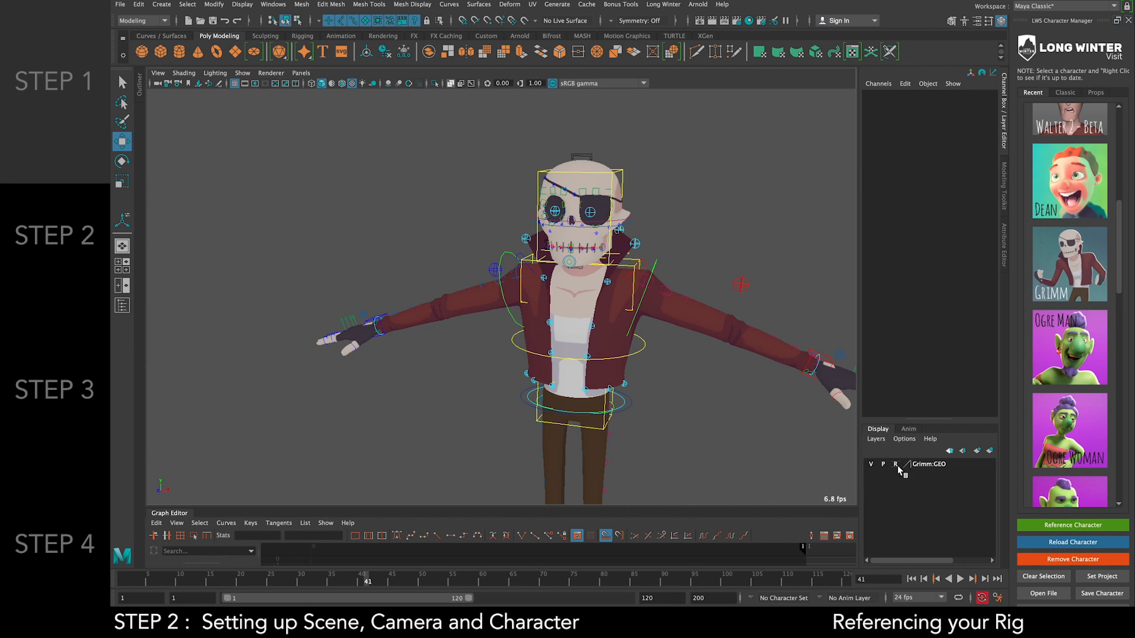
{"action": "left_click", "coordinate": [713, 328]}
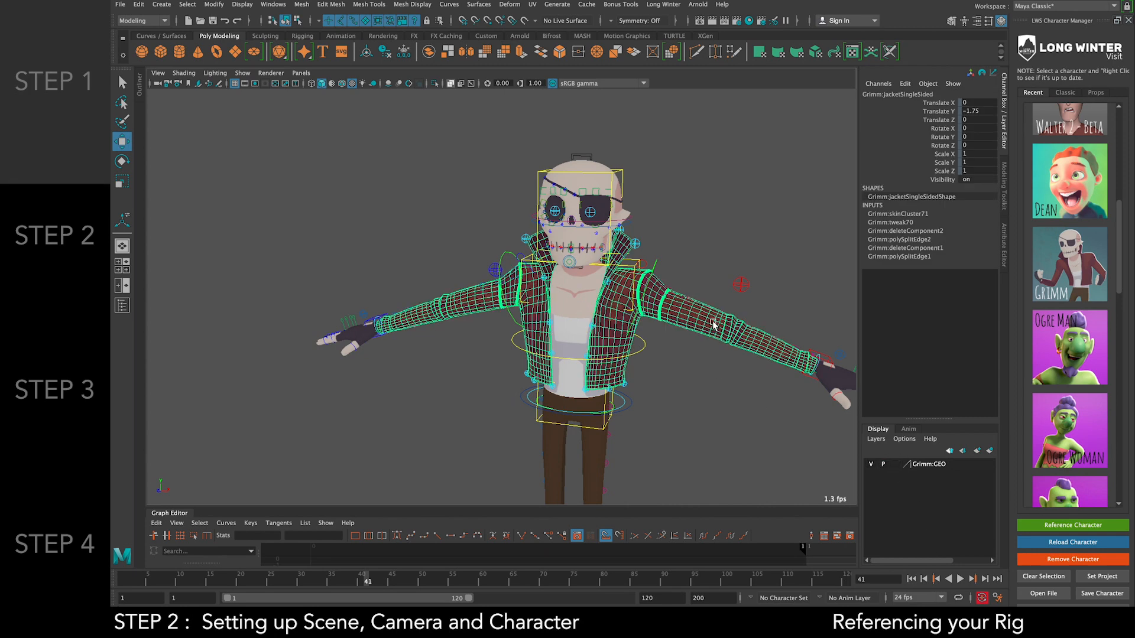
Select the gun geometry together with its controls and create a new display layer from the selection
{"action": "scroll", "coordinate": [600, 352], "scroll_direction": "down", "scroll_amount": 10}
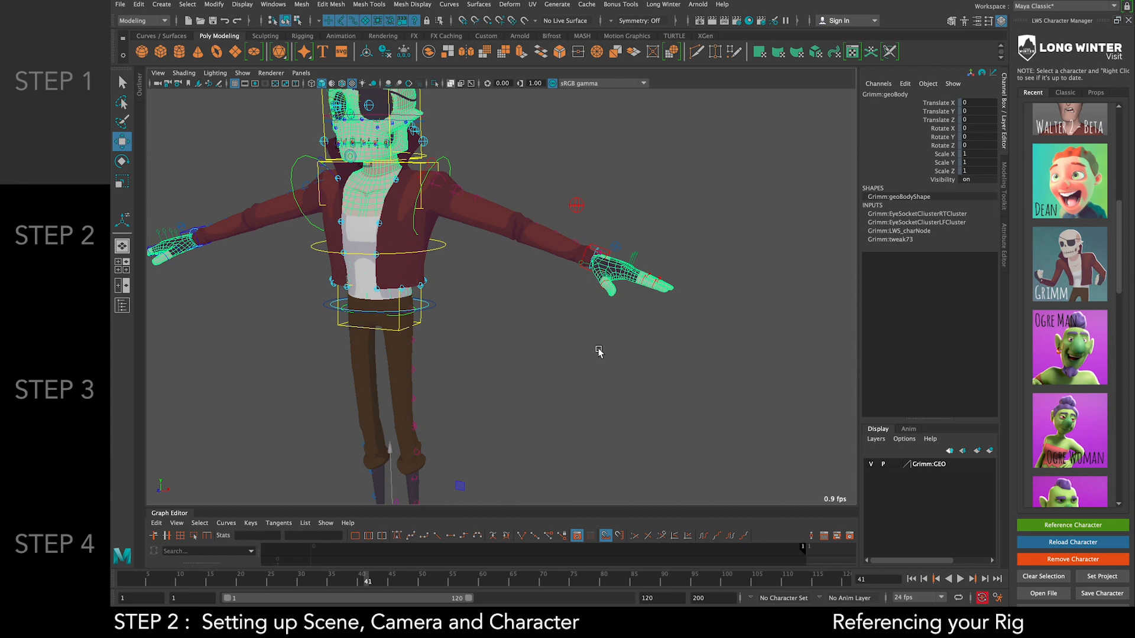
{"action": "left_click_drag", "start_coordinate": [672, 368], "coordinate": [535, 256], "text": "alt"}
{"action": "scroll", "coordinate": [555, 263], "scroll_direction": "up", "scroll_amount": 5}
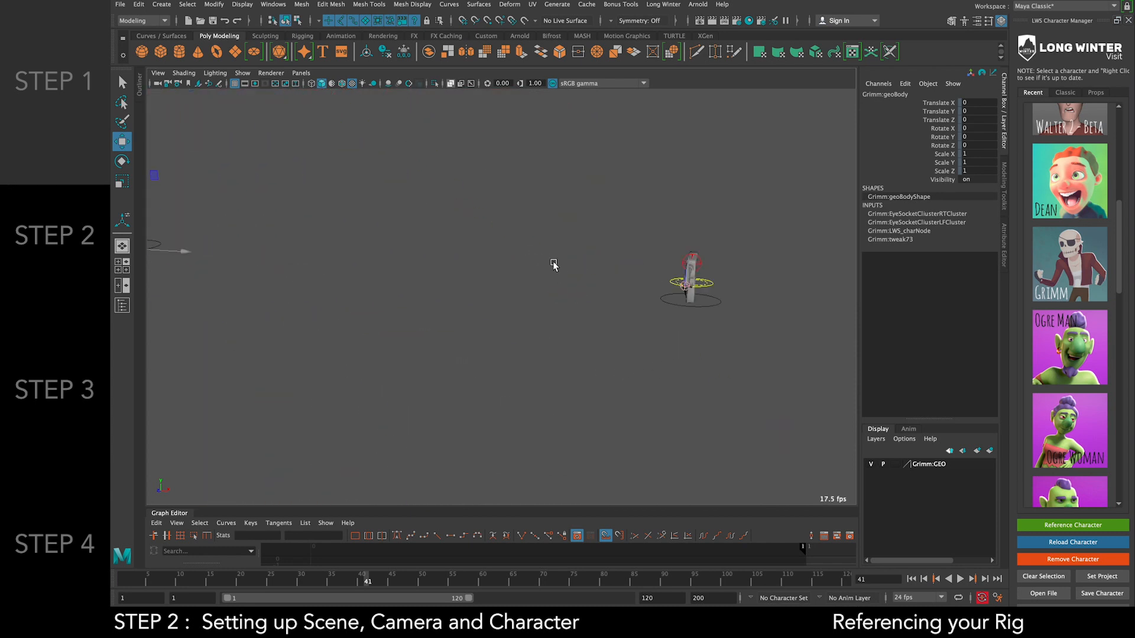
{"action": "middle_click_drag", "start_coordinate": [680, 266], "coordinate": [541, 259], "text": "alt"}
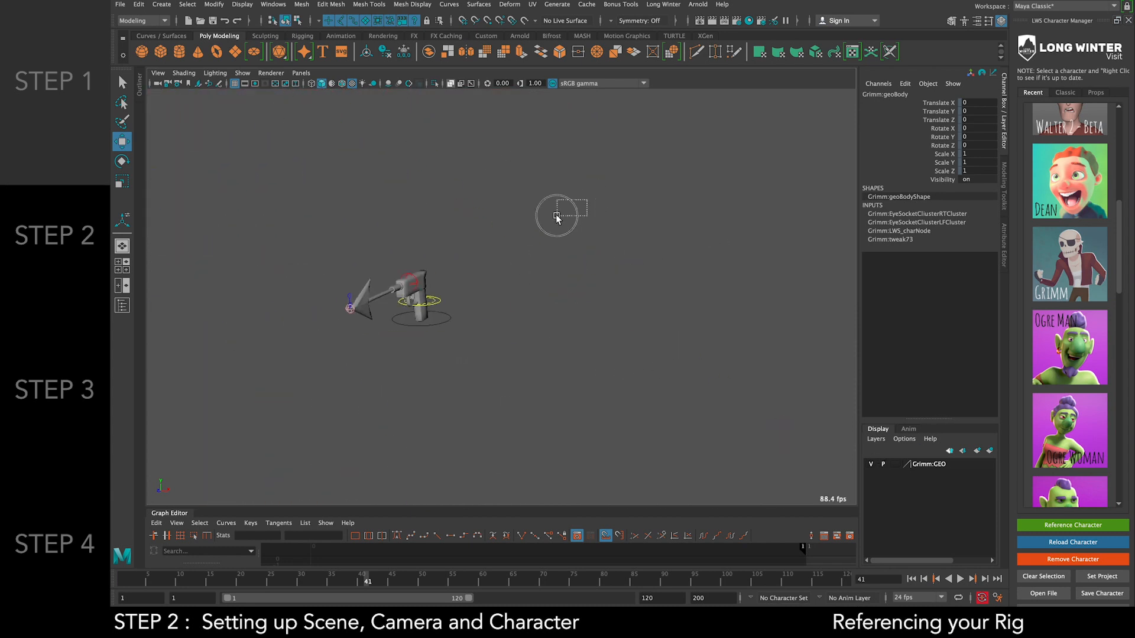
{"action": "left_click", "coordinate": [410, 302]}
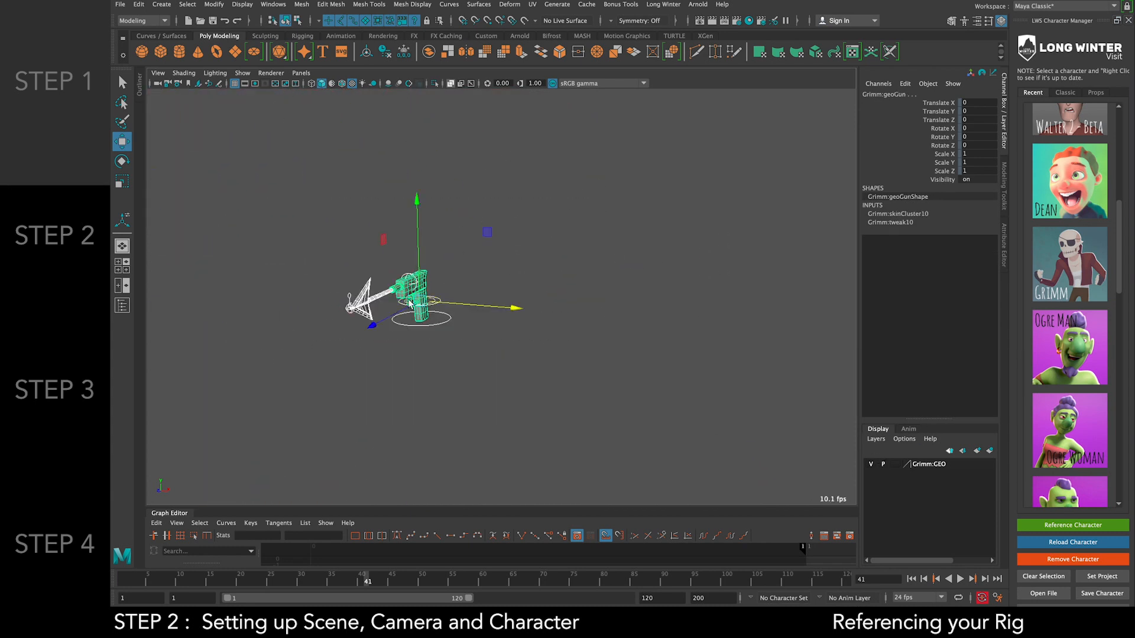
{"action": "left_click", "coordinate": [991, 452]}
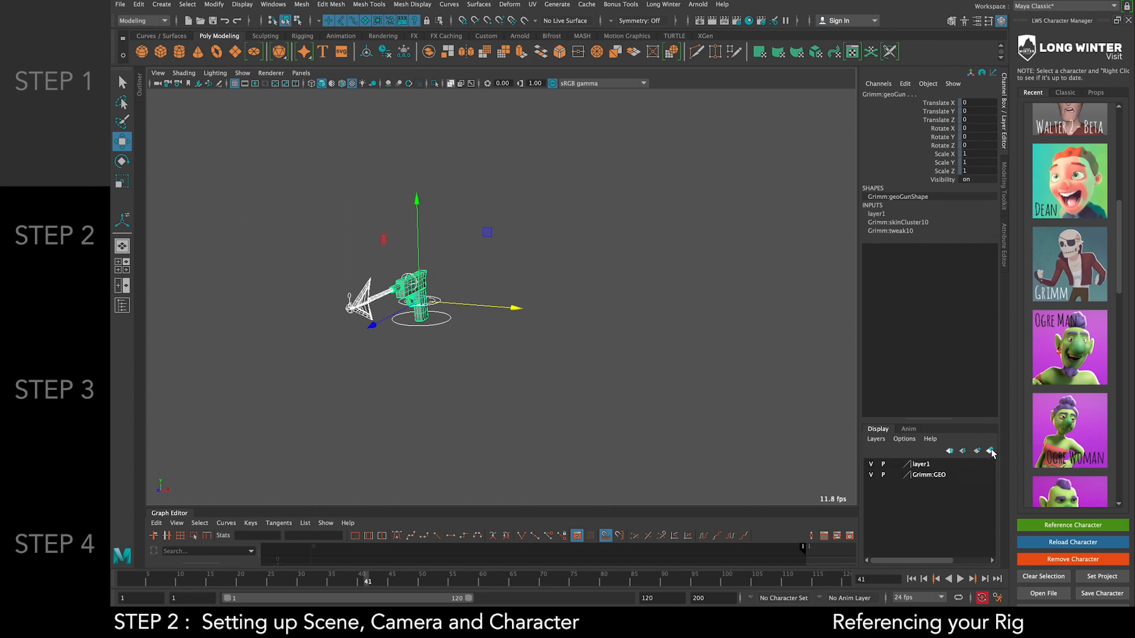
Hide the gun's display layer and set the Grimm:GEO layer back to Reference, with the whole character framed
{"action": "left_click", "coordinate": [871, 464]}
{"action": "key", "text": "a"}
{"action": "left_click", "coordinate": [896, 476]}
{"action": "left_click", "coordinate": [896, 475]}
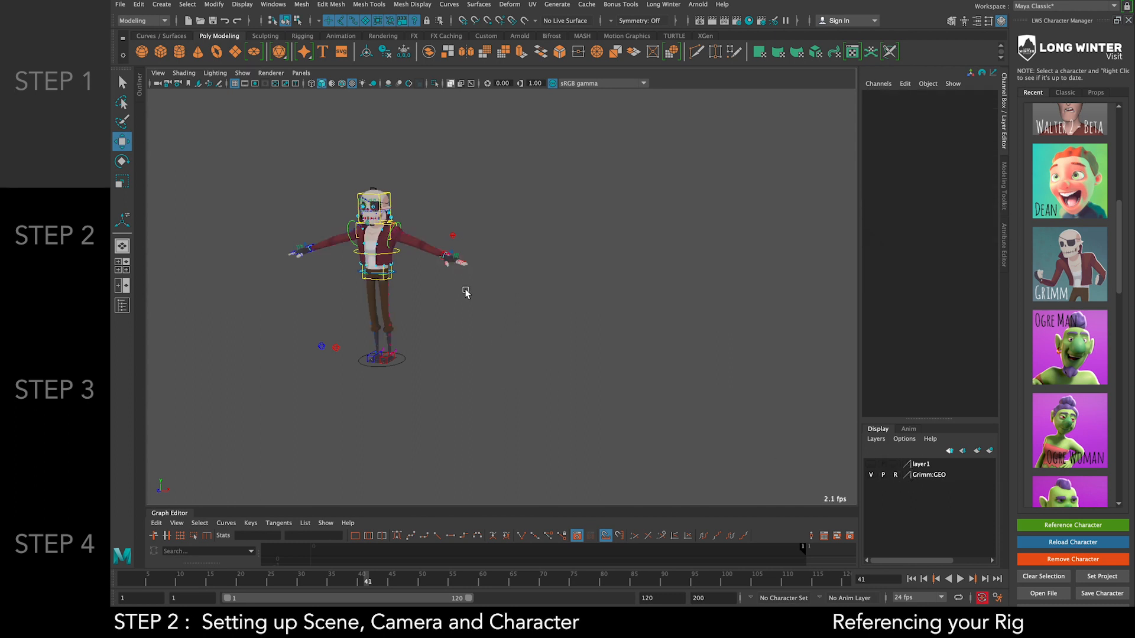
{"action": "middle_click_drag", "start_coordinate": [464, 290], "coordinate": [725, 330], "text": "alt"}
{"action": "key", "text": "f"}
{"action": "middle_click_drag", "start_coordinate": [513, 296], "coordinate": [555, 302], "text": "alt"}
{"action": "scroll", "coordinate": [556, 302], "scroll_direction": "down", "scroll_amount": 2}
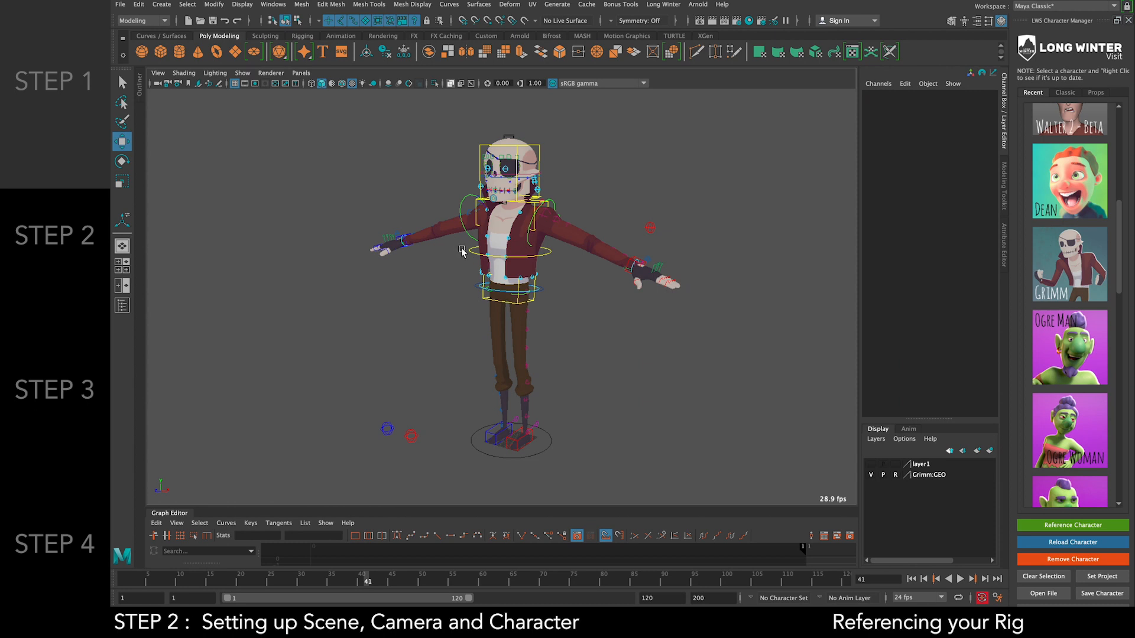
{"action": "mouse_move", "coordinate": [646, 3]}
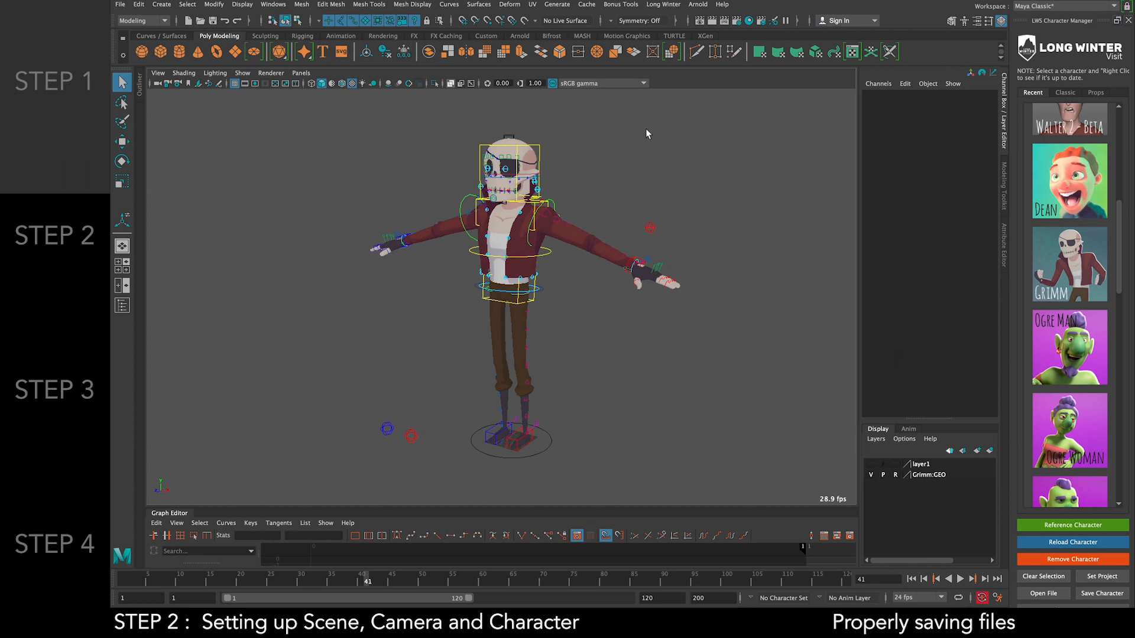
{"action": "key", "text": "w"}
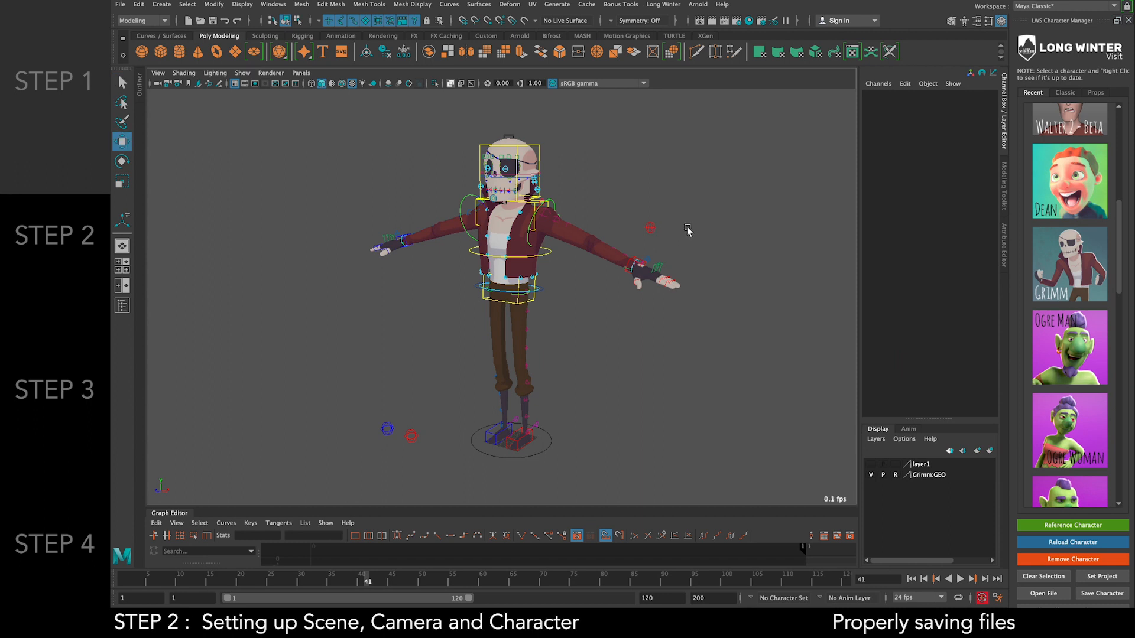
{"action": "mouse_move", "coordinate": [730, 24]}
{"action": "left_click_drag", "start_coordinate": [598, 296], "coordinate": [631, 304], "text": "alt"}
{"action": "mouse_move", "coordinate": [773, 5]}
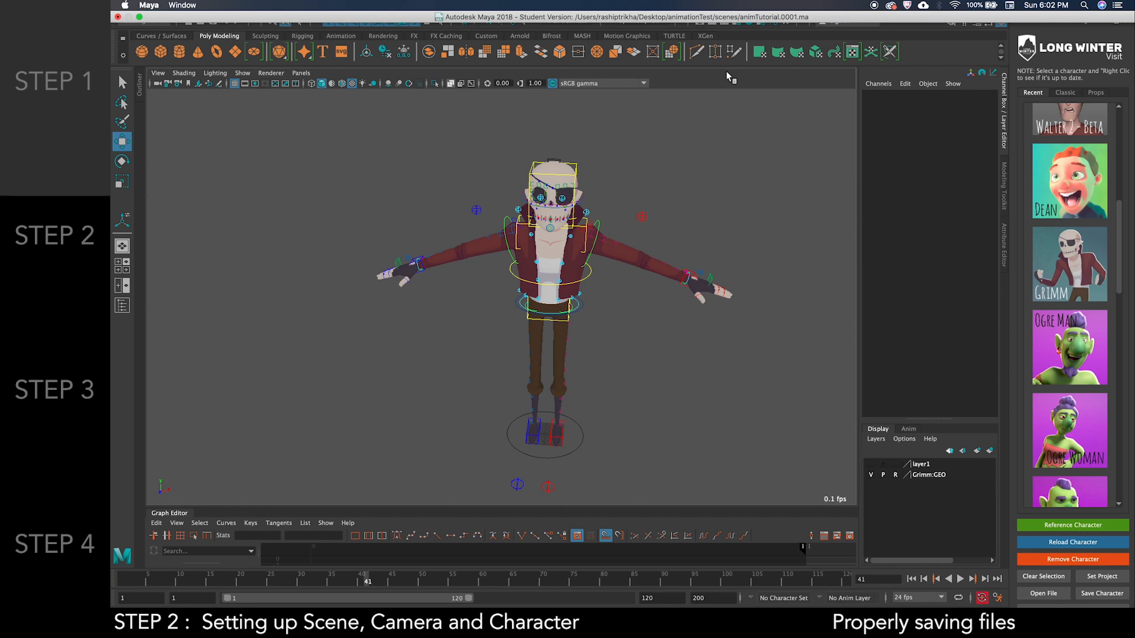
{"action": "left_click", "coordinate": [662, 251]}
{"action": "scroll", "coordinate": [675, 260], "scroll_direction": "down", "scroll_amount": 3}
{"action": "left_click_drag", "start_coordinate": [676, 262], "coordinate": [545, 207], "text": "alt"}
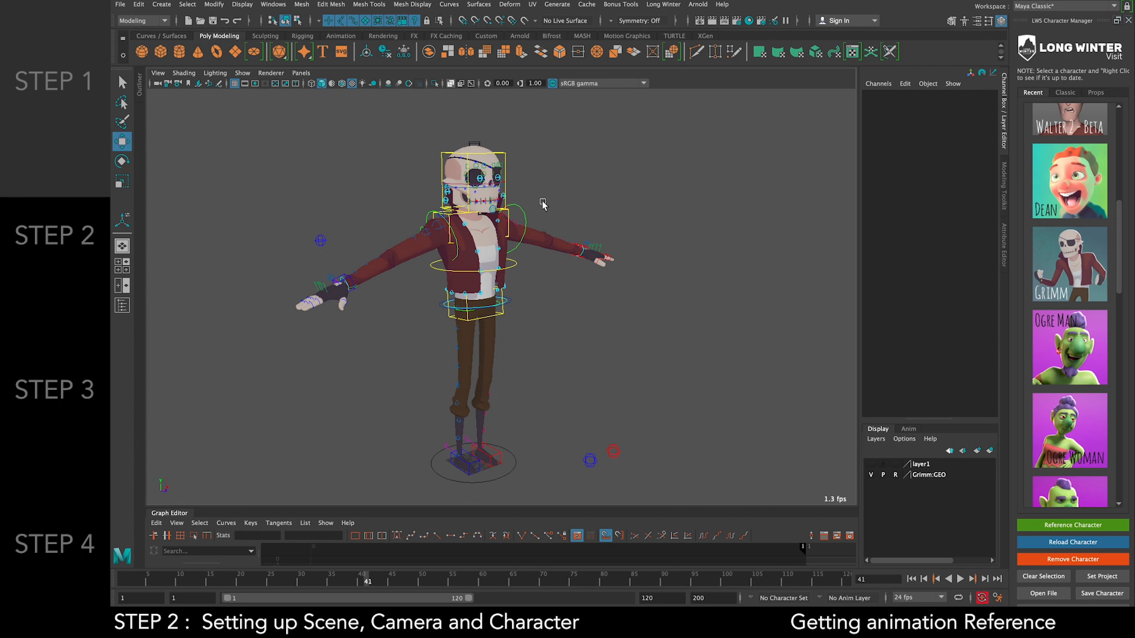
{"action": "scroll", "coordinate": [543, 204], "scroll_direction": "down", "scroll_amount": 2}
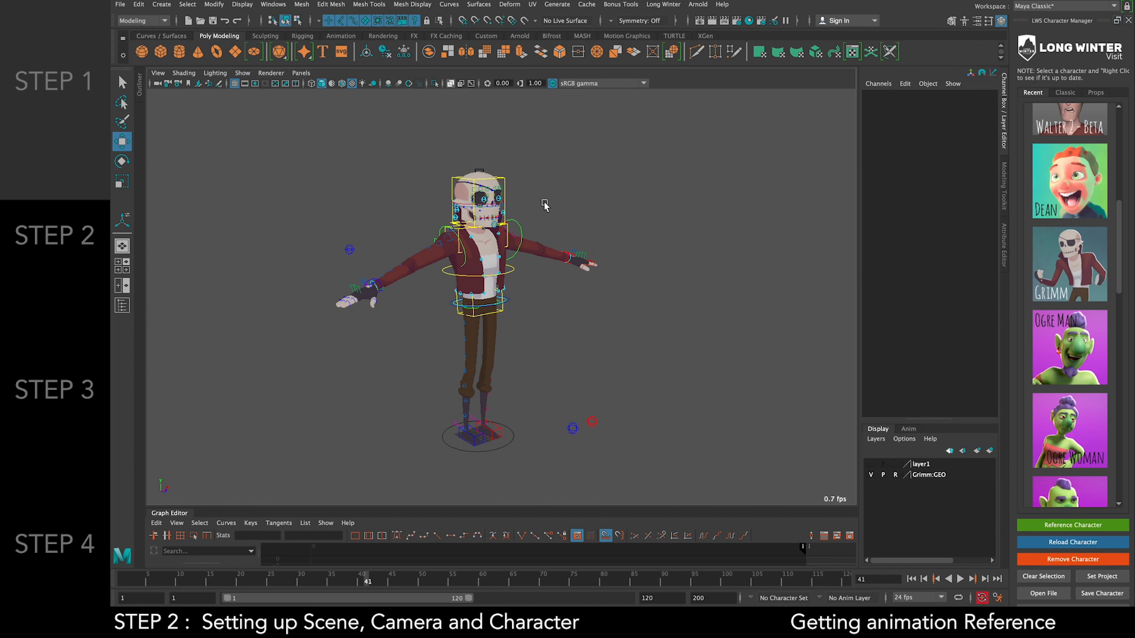
Switch to the YouTube browser window and play the roof-jump reference video until the jumper lands on the grass, pausing there
{"action": "key", "text": "ctrl+Right"}
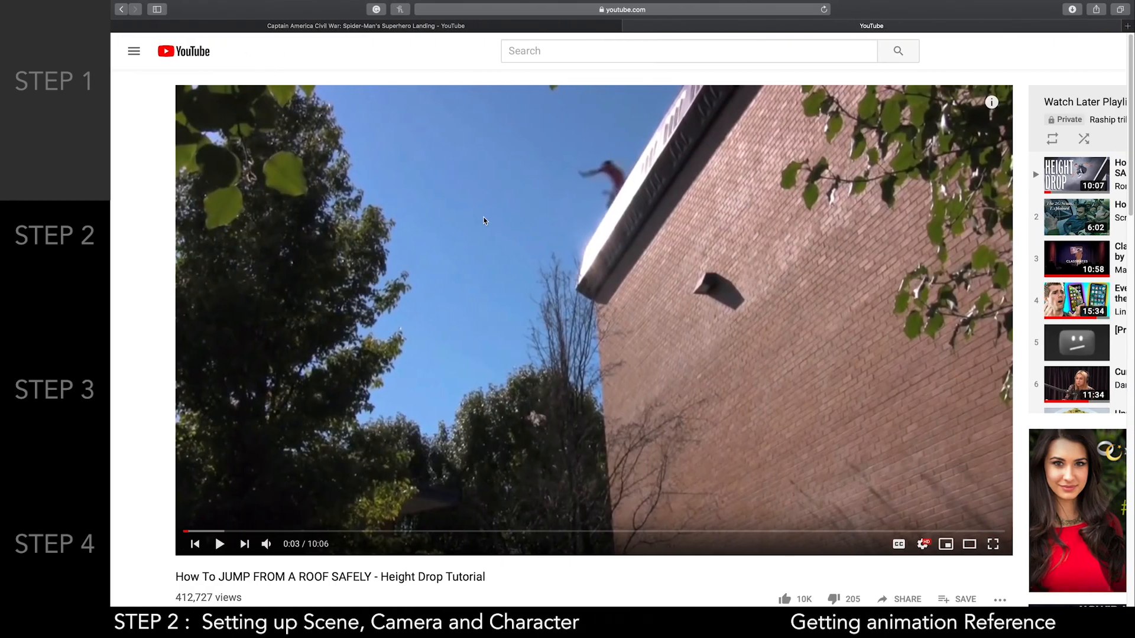
{"action": "left_click", "coordinate": [550, 227]}
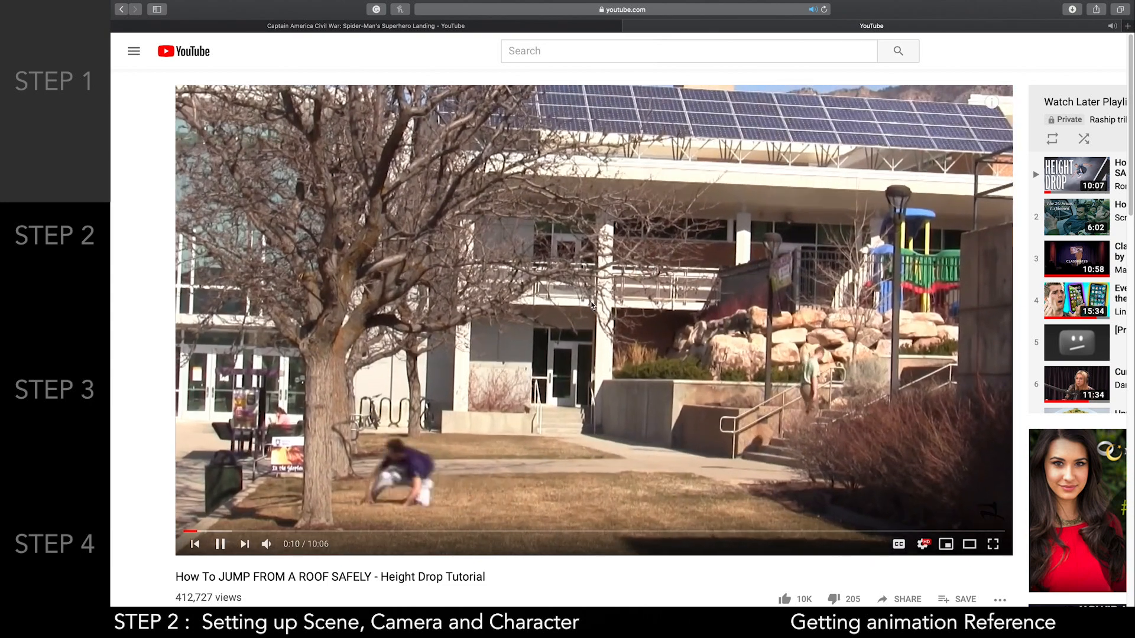
{"action": "left_click", "coordinate": [590, 302]}
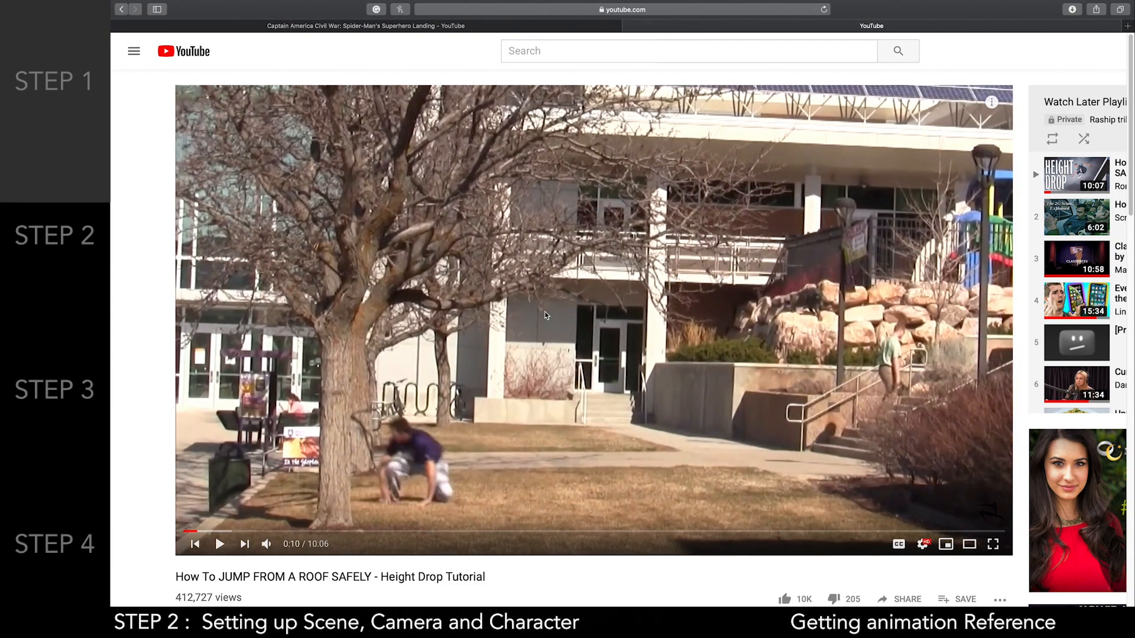
Step the paused clip backward frame by frame from the landing roll to before the jumper's take-off from the wall
{"action": "key", "text": "comma"}
{"action": "key", "text": "comma"}
{"action": "key", "text": "comma"}
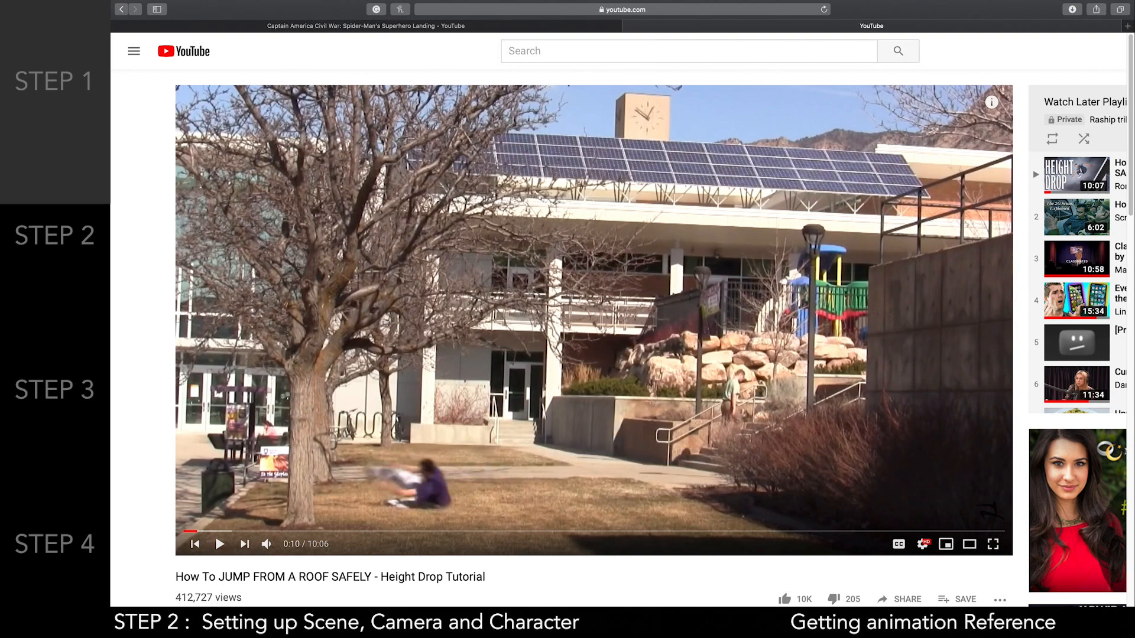
{"action": "key", "text": "comma"}
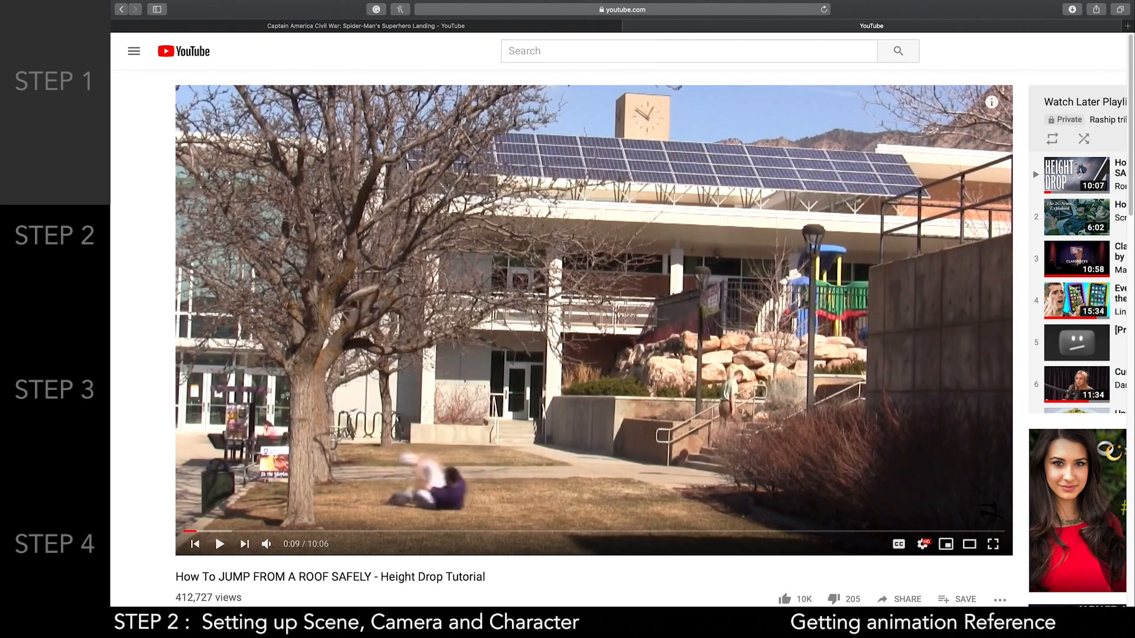
{"action": "key", "text": "comma"}
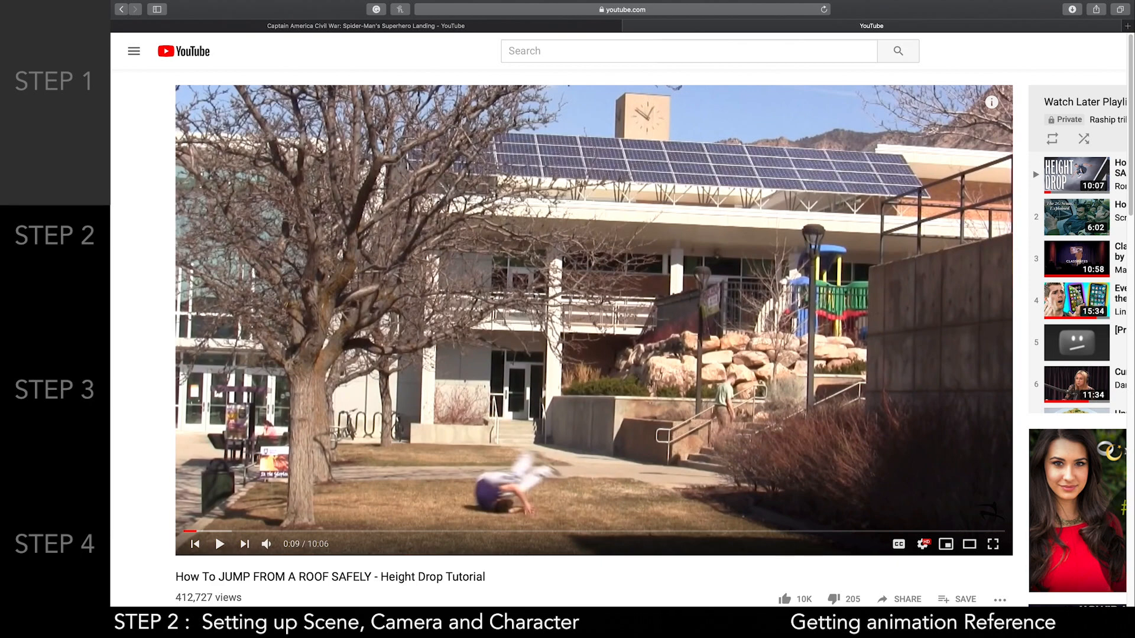
{"action": "key", "text": "comma"}
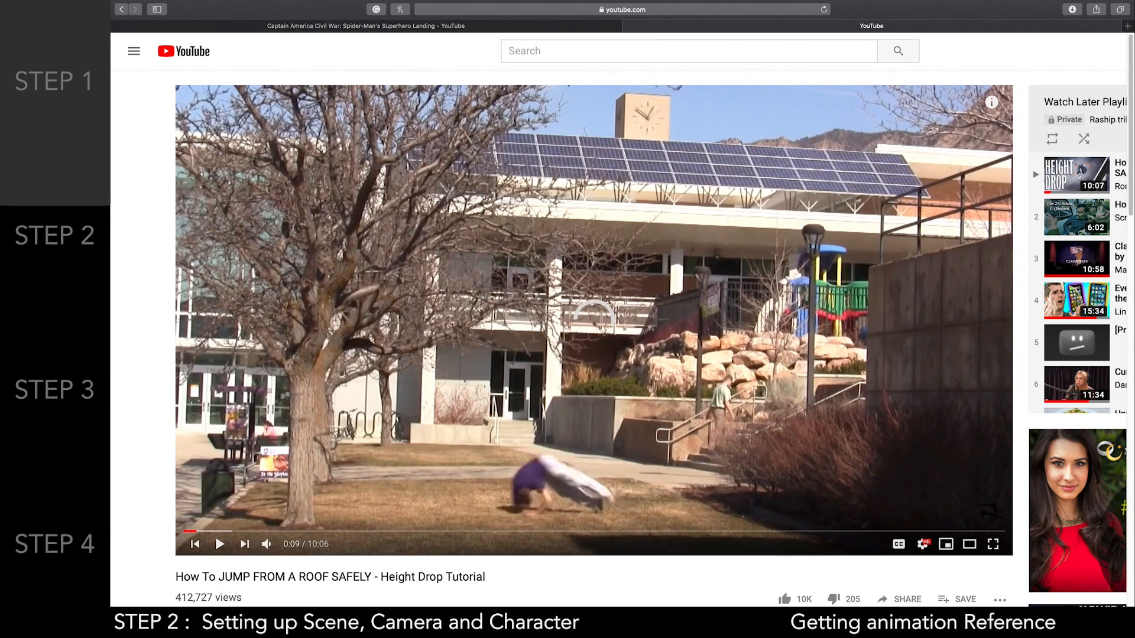
{"action": "key", "text": "comma"}
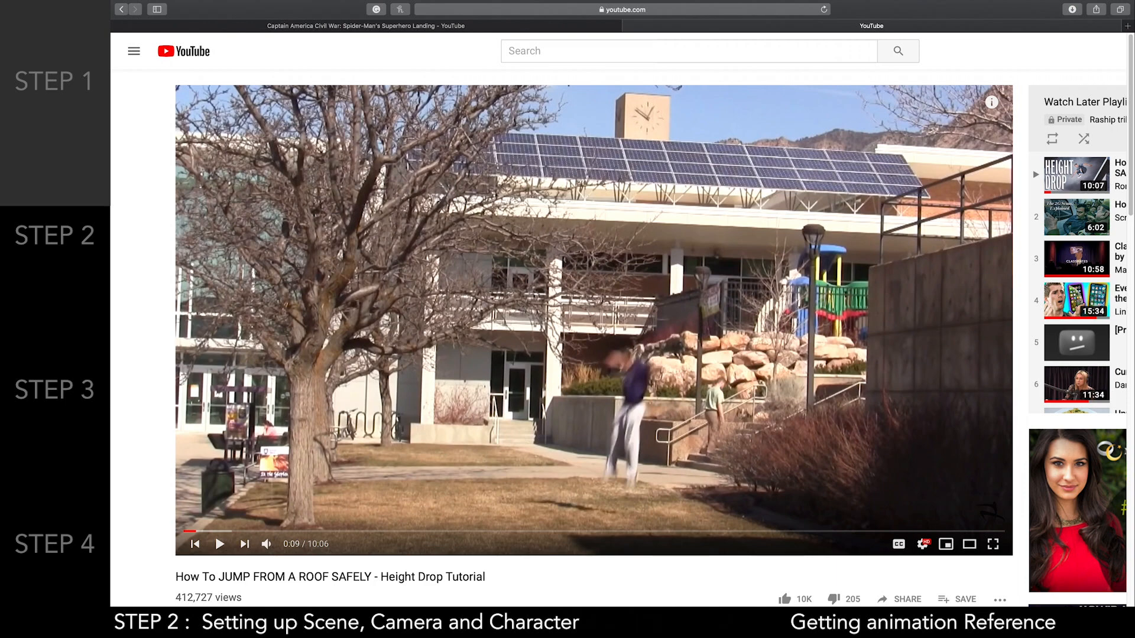
{"action": "key", "text": "comma"}
{"action": "key", "text": "comma"}
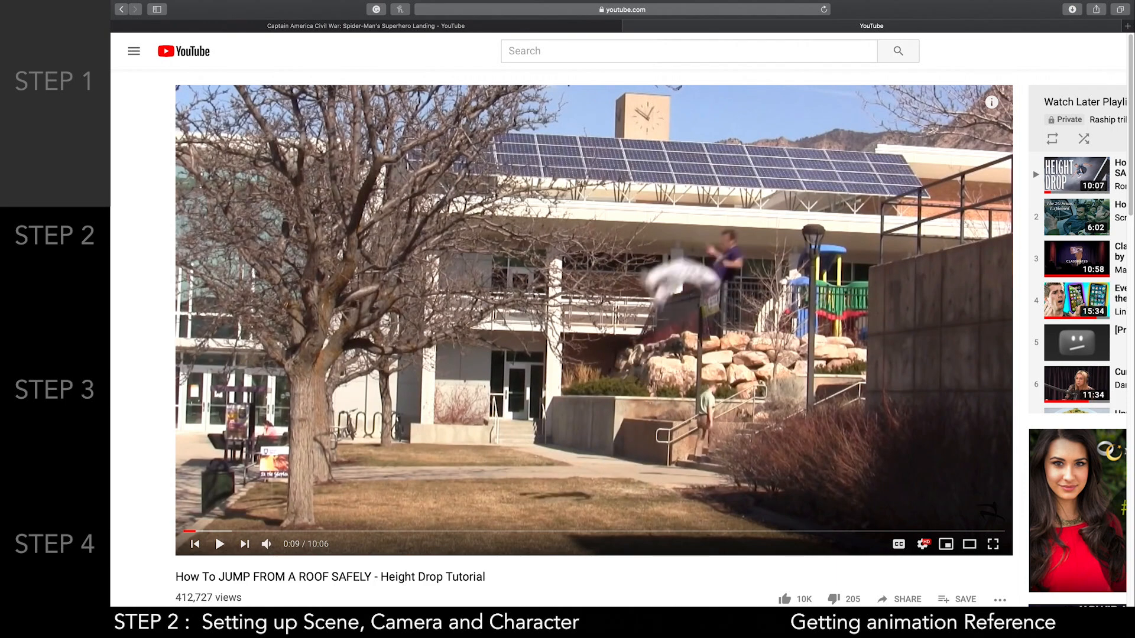
{"action": "key", "text": "comma"}
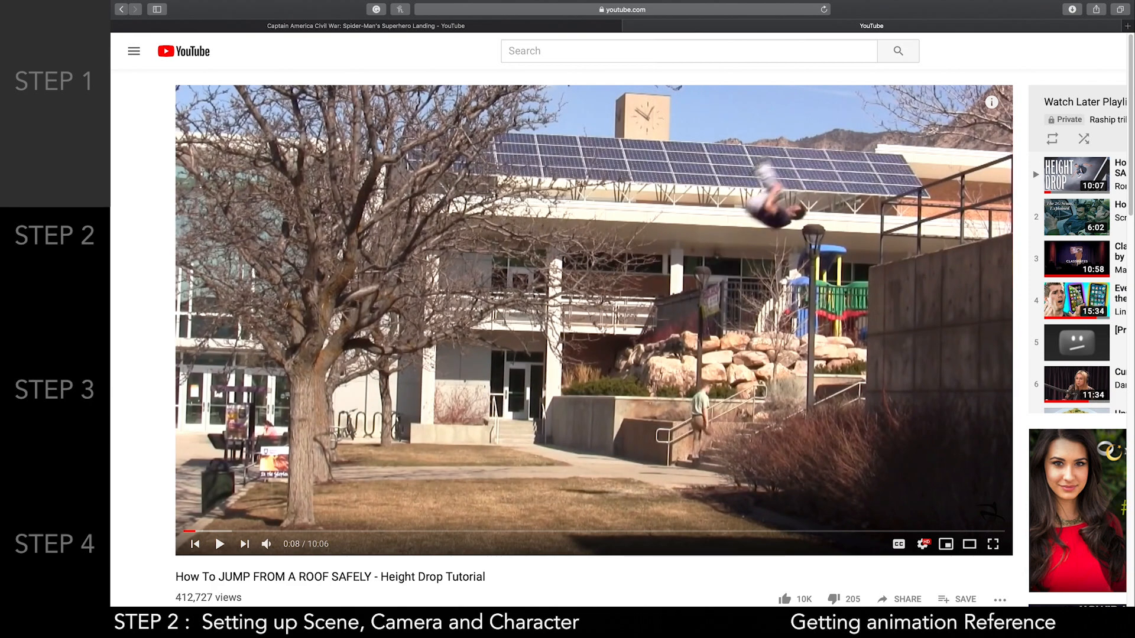
{"action": "key", "text": "comma"}
{"action": "key", "text": "comma"}
{"action": "key", "text": "comma"}
{"action": "key", "text": "comma"}
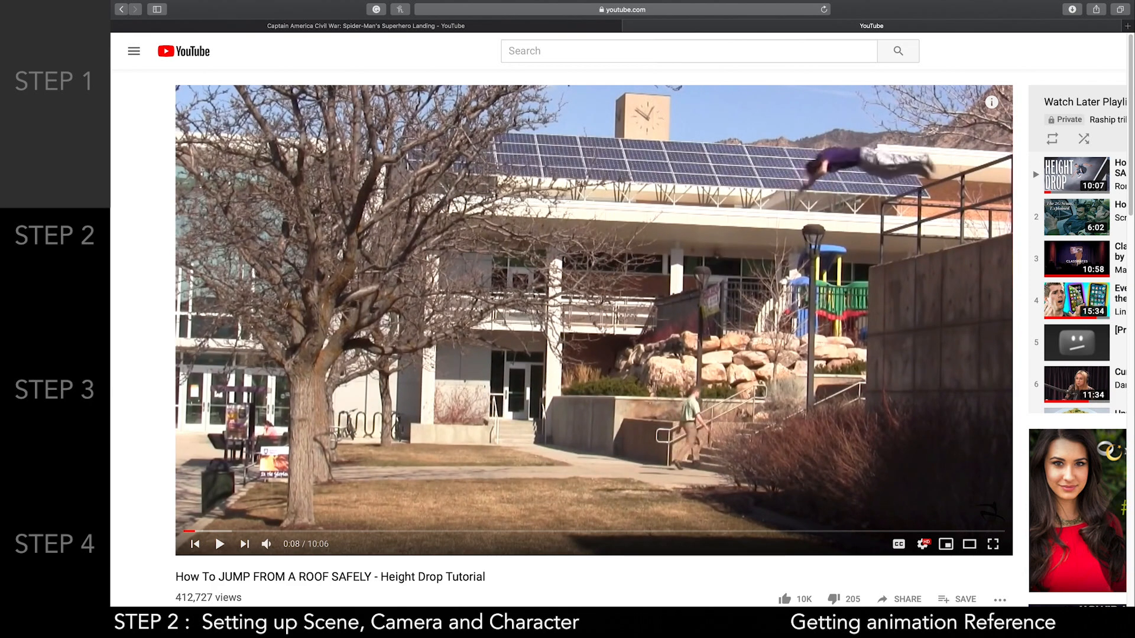
{"action": "key", "text": "comma"}
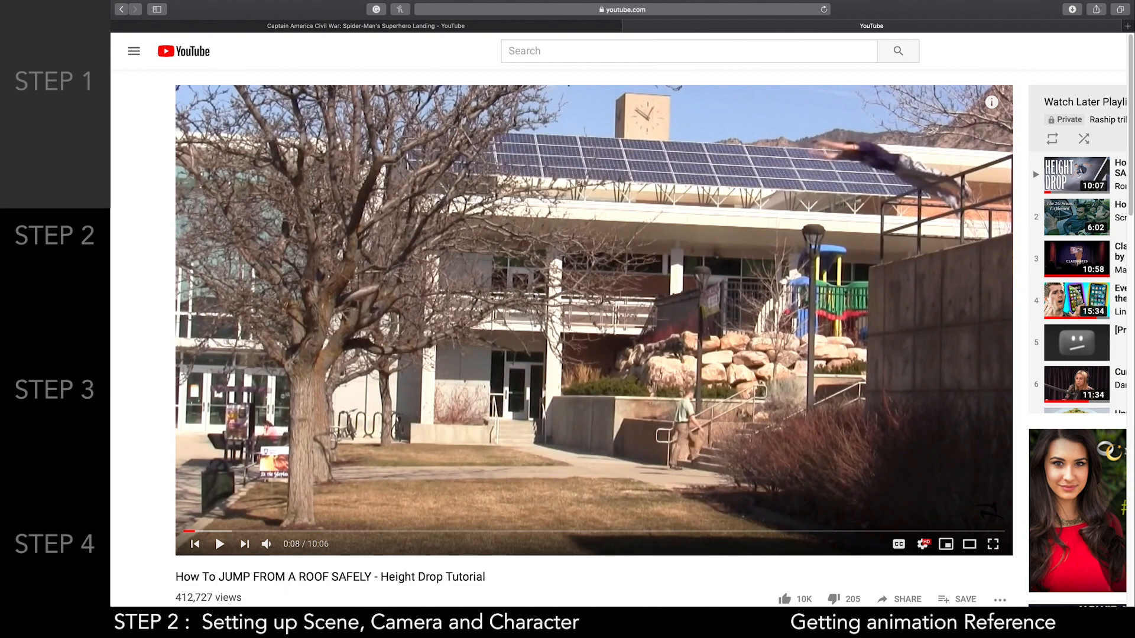
{"action": "key", "text": "comma"}
{"action": "key", "text": "comma"}
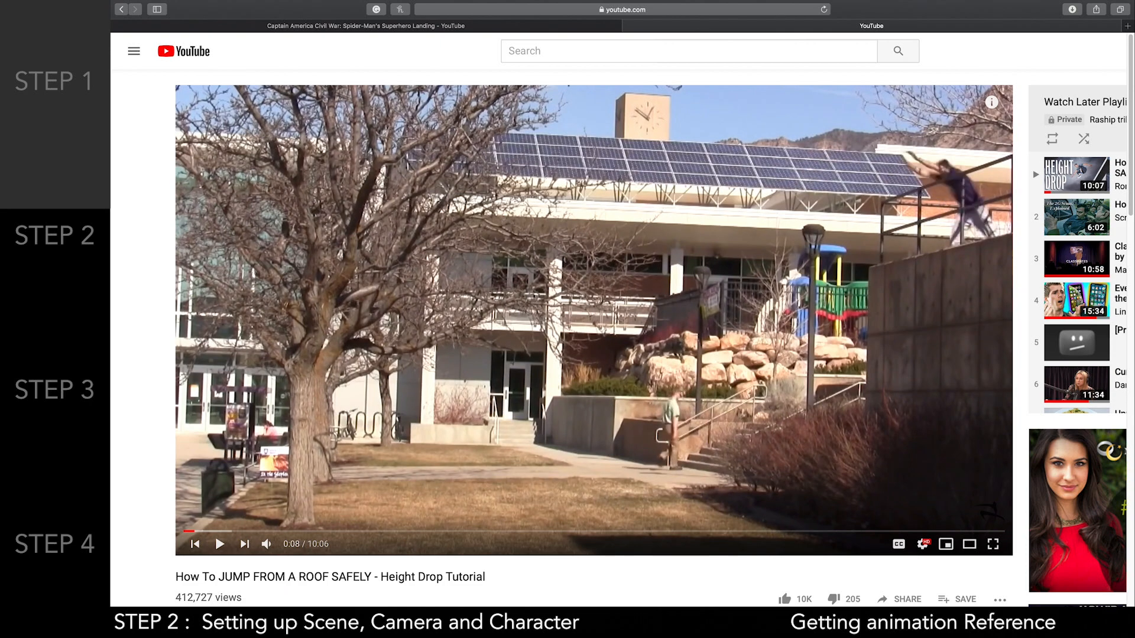
{"action": "key", "text": "comma"}
{"action": "key", "text": "comma"}
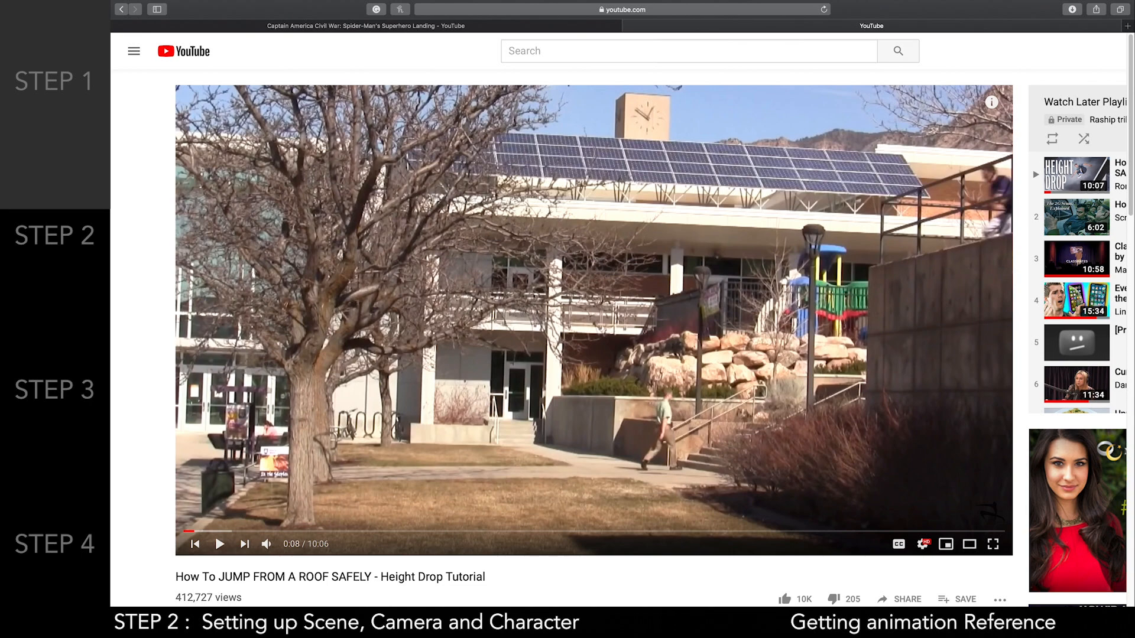
{"action": "key", "text": "comma"}
Step forward frame by frame through the take-off, mid-air flip and landing roll to study the body poses
{"action": "key", "text": "period"}
{"action": "key", "text": "period"}
{"action": "key", "text": "period"}
{"action": "key", "text": "period"}
{"action": "key", "text": "period"}
{"action": "key", "text": "period"}
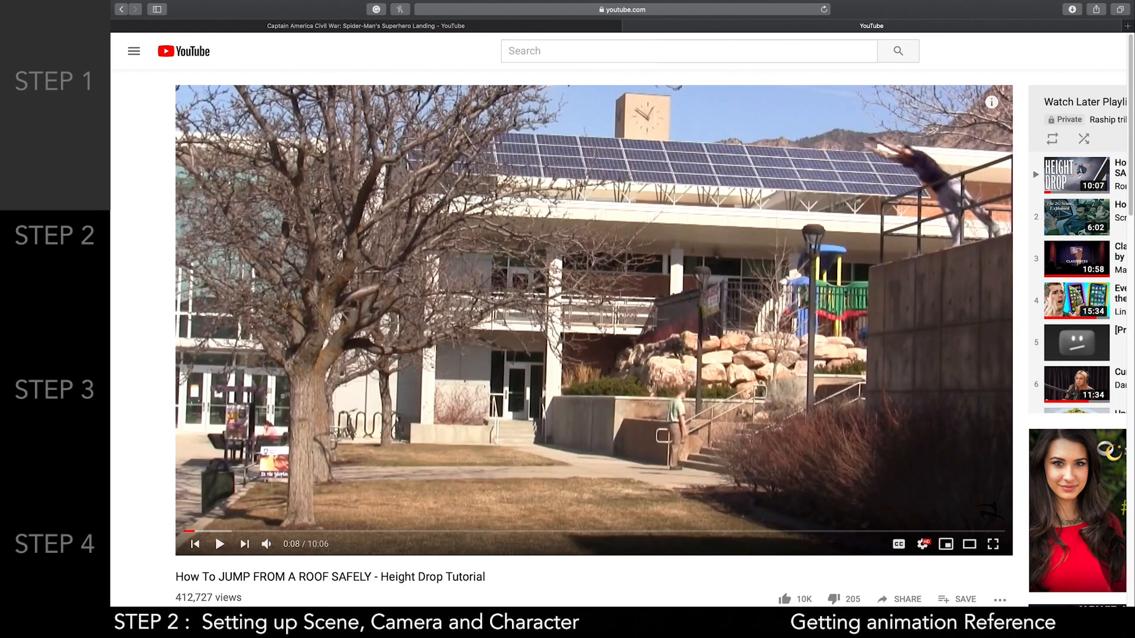
{"action": "key", "text": "period"}
{"action": "key", "text": "period"}
{"action": "key", "text": "period"}
{"action": "key", "text": "period"}
{"action": "key", "text": "period"}
{"action": "key", "text": "period"}
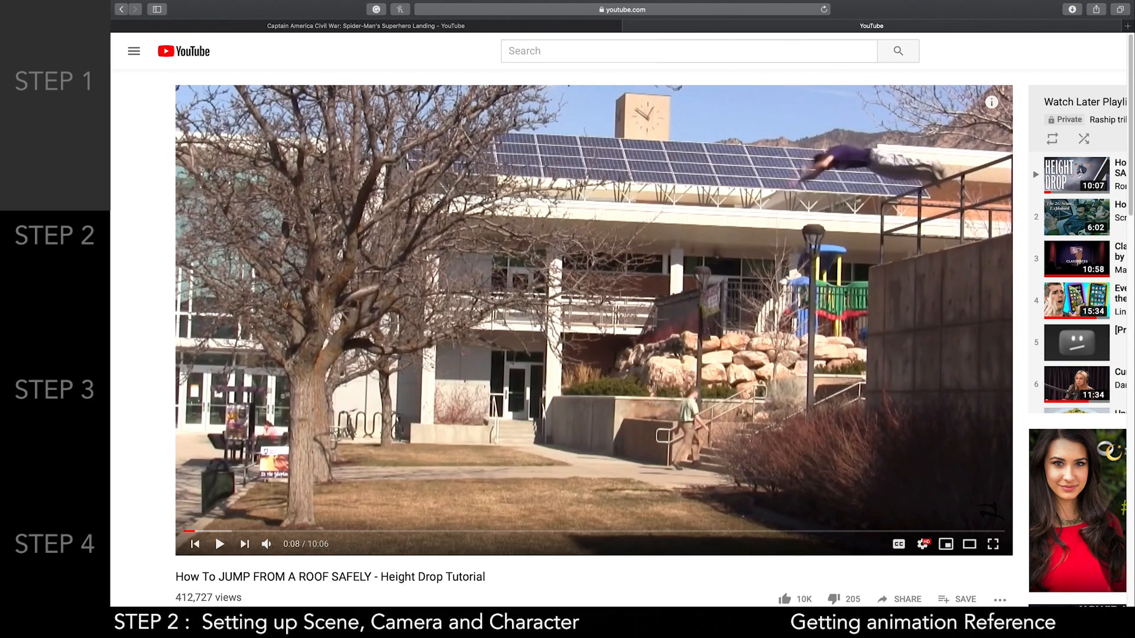
{"action": "key", "text": "period"}
{"action": "key", "text": "period"}
{"action": "key", "text": "period"}
{"action": "key", "text": "period"}
{"action": "key", "text": "period"}
{"action": "key", "text": "period"}
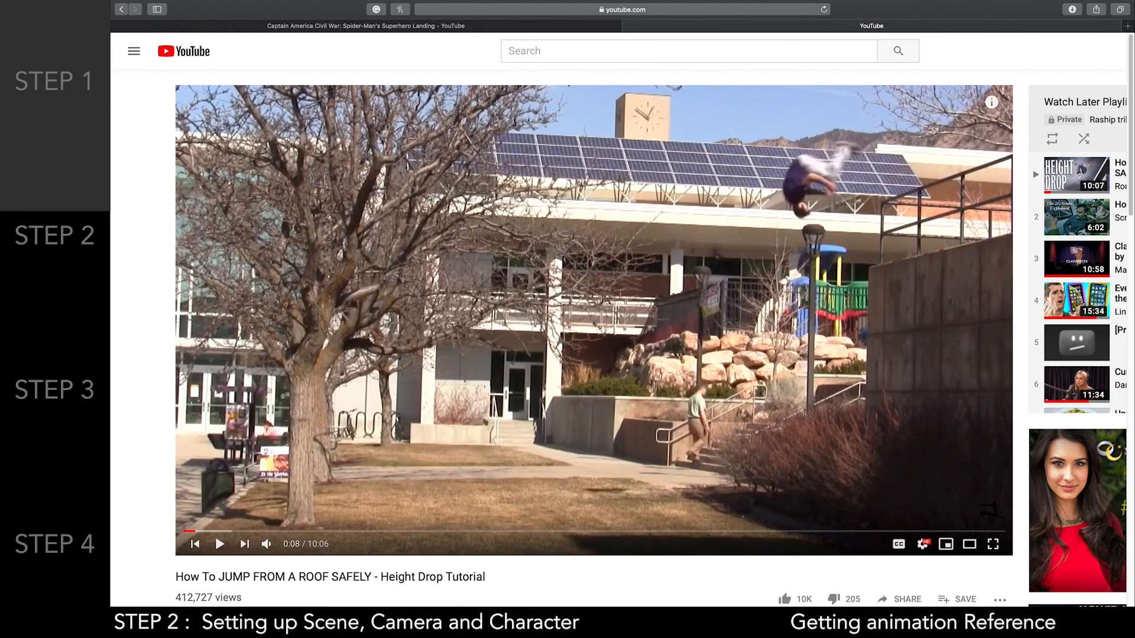
{"action": "key", "text": "period"}
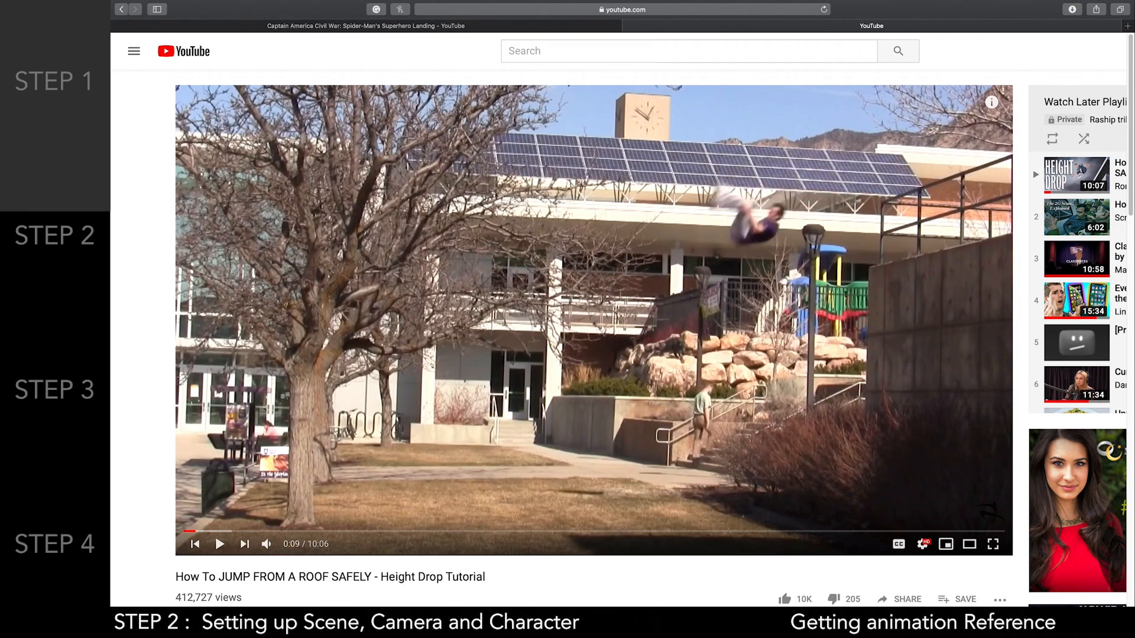
{"action": "key", "text": "period"}
{"action": "key", "text": "period"}
{"action": "key", "text": "period"}
{"action": "key", "text": "period"}
{"action": "key", "text": "period"}
{"action": "key", "text": "period"}
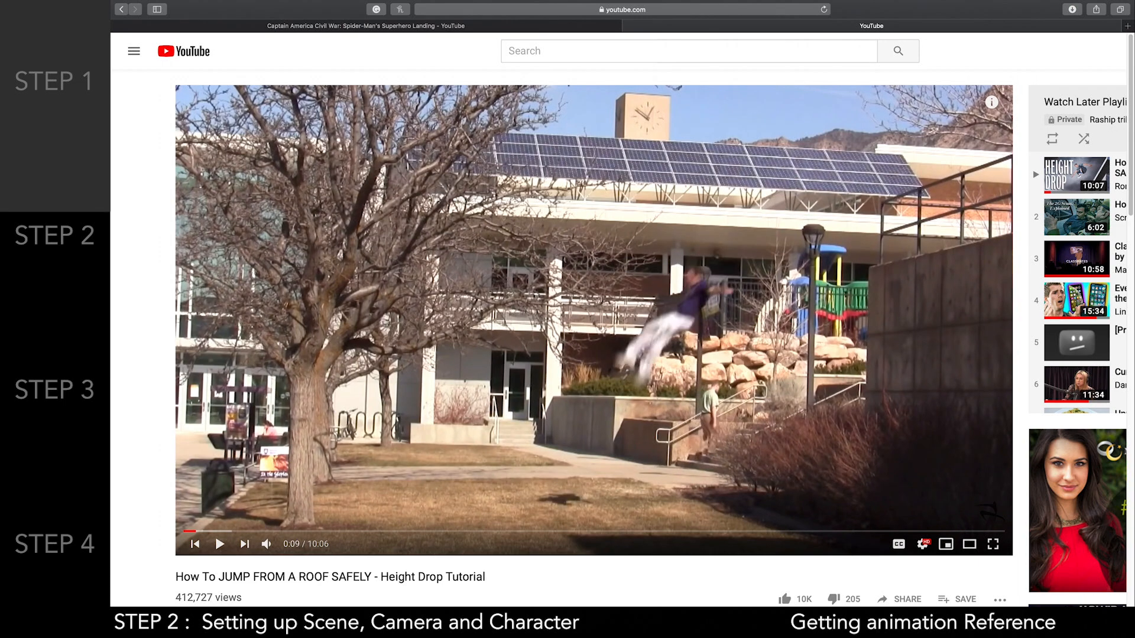
{"action": "key", "text": "period"}
{"action": "key", "text": "period"}
{"action": "key", "text": "period"}
{"action": "key", "text": "period"}
{"action": "key", "text": "period"}
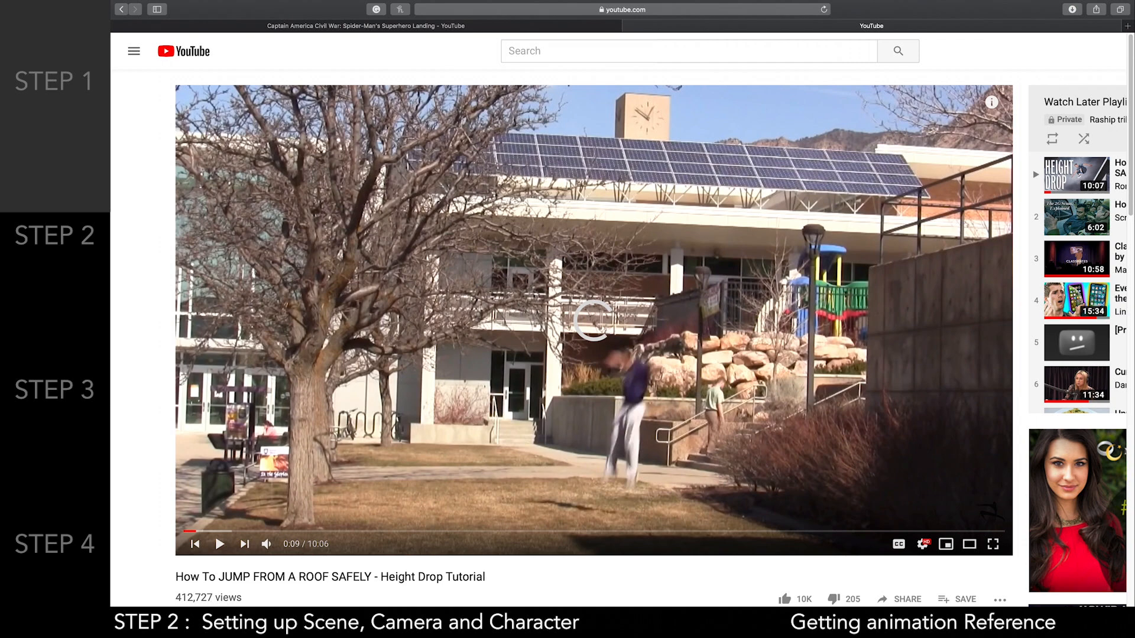
{"action": "key", "text": "period"}
{"action": "key", "text": "period"}
{"action": "key", "text": "period"}
{"action": "key", "text": "period"}
{"action": "key", "text": "period"}
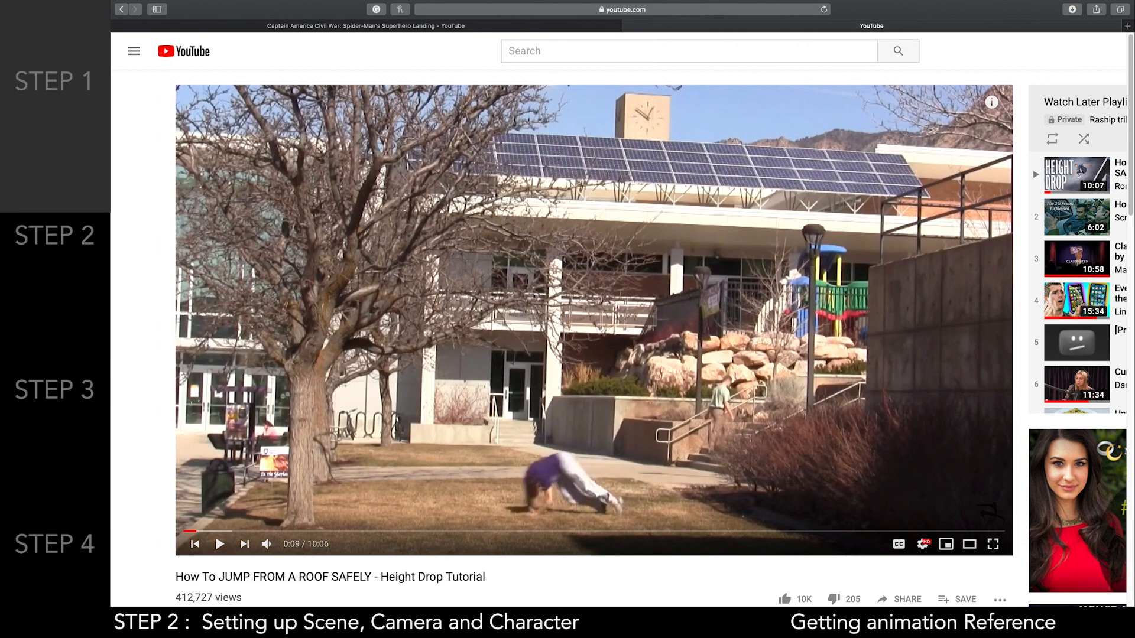
{"action": "key", "text": "period"}
{"action": "key", "text": "period"}
{"action": "key", "text": "period"}
{"action": "key", "text": "period"}
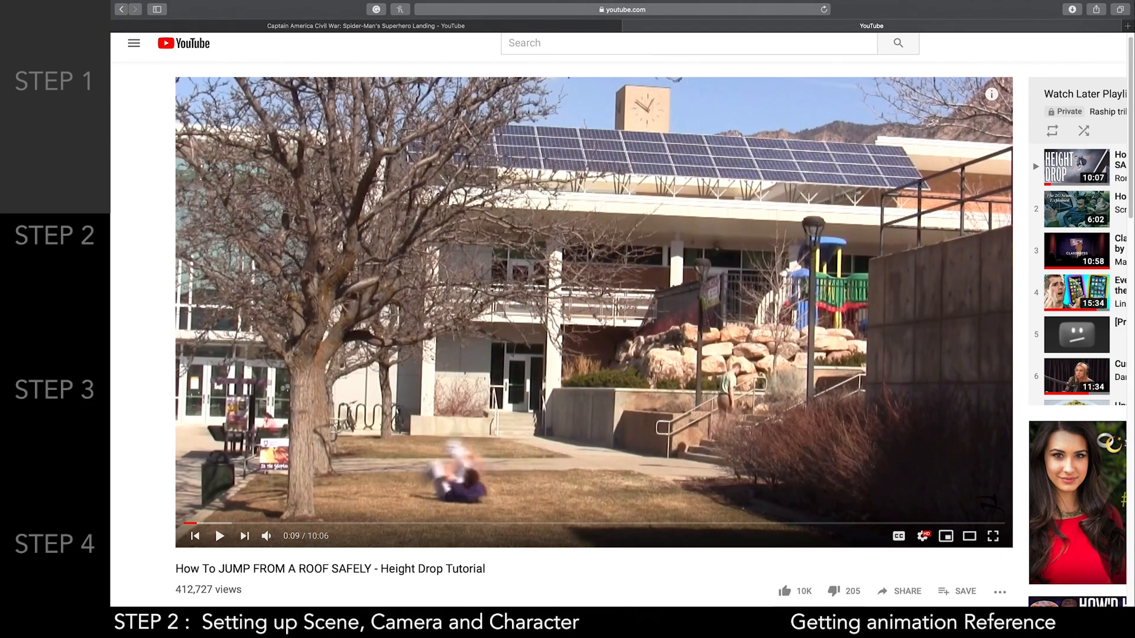
Play on to the jump over the rocks, pause at 0:17, and go back through the clip to 0:12
{"action": "key", "text": "space"}
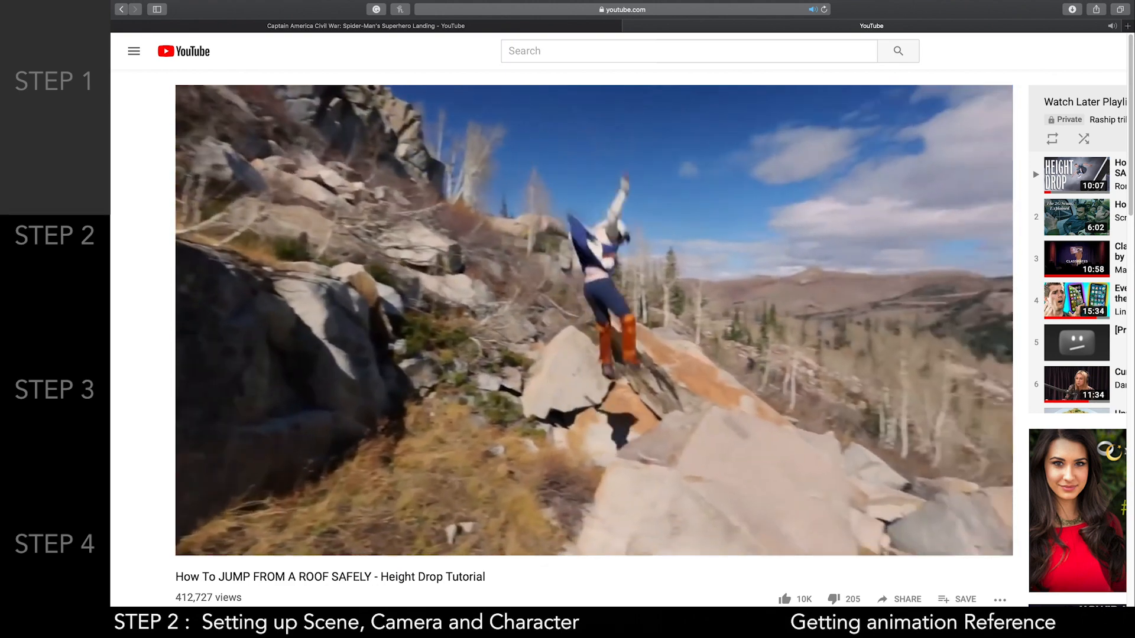
{"action": "key", "text": "space"}
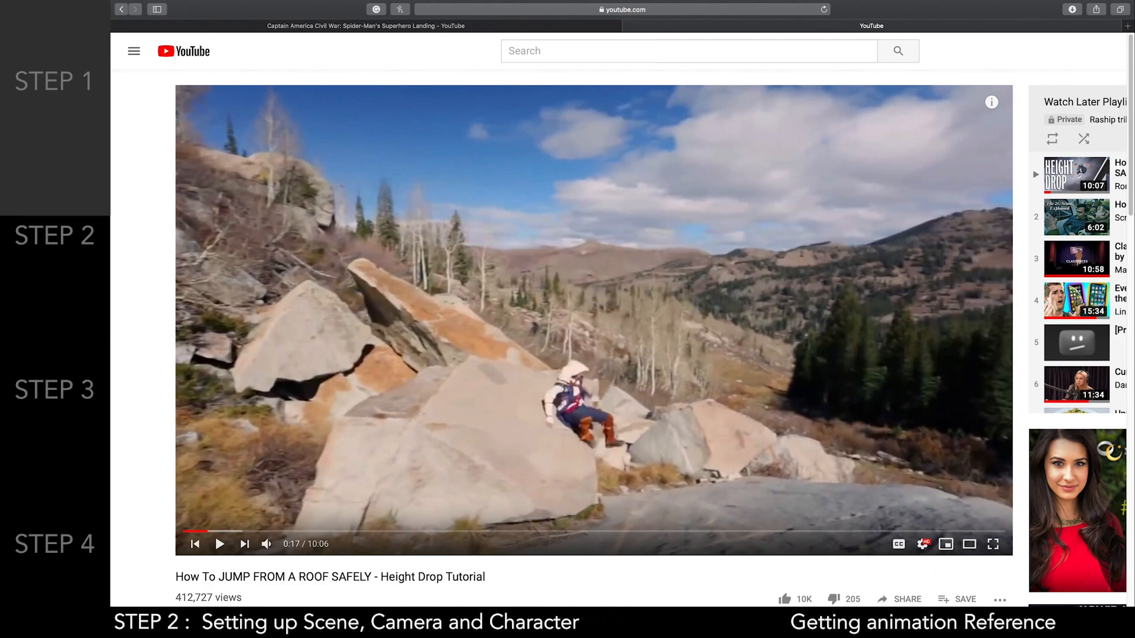
{"action": "key", "text": "comma"}
{"action": "key", "text": "comma"}
{"action": "key", "text": "comma"}
{"action": "key", "text": "comma"}
{"action": "key", "text": "comma"}
{"action": "key", "text": "comma"}
{"action": "key", "text": "Left"}
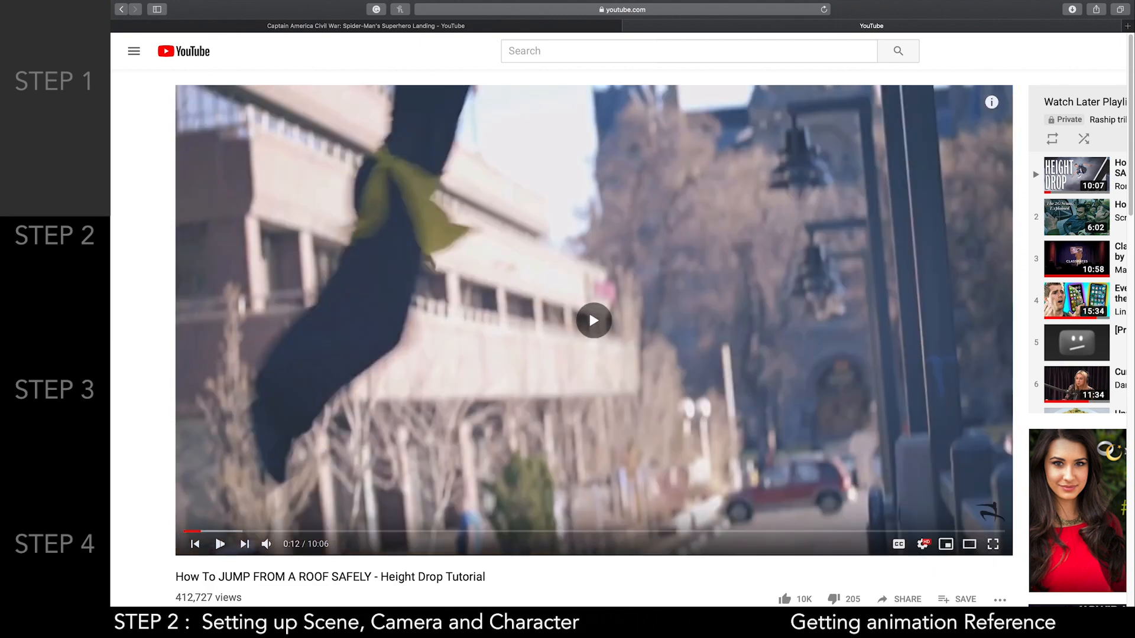
Replay up to the rock jump, pause in mid-air at 0:16, and step back frame by frame to the take-off
{"action": "key", "text": "space"}
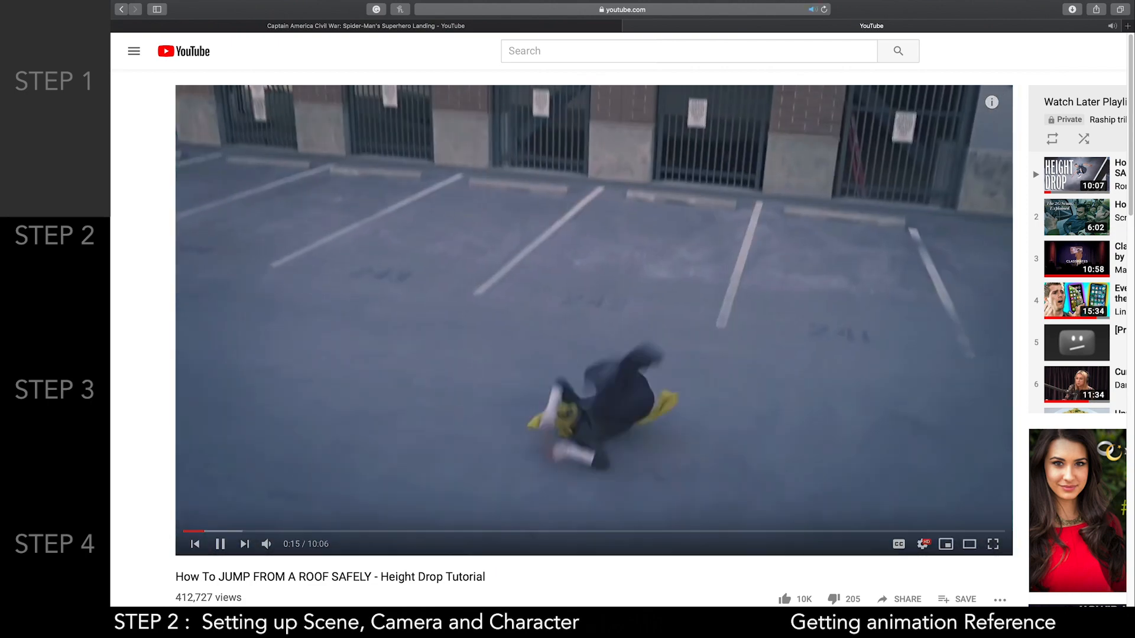
{"action": "key", "text": "space"}
{"action": "key", "text": "space"}
{"action": "key", "text": "space"}
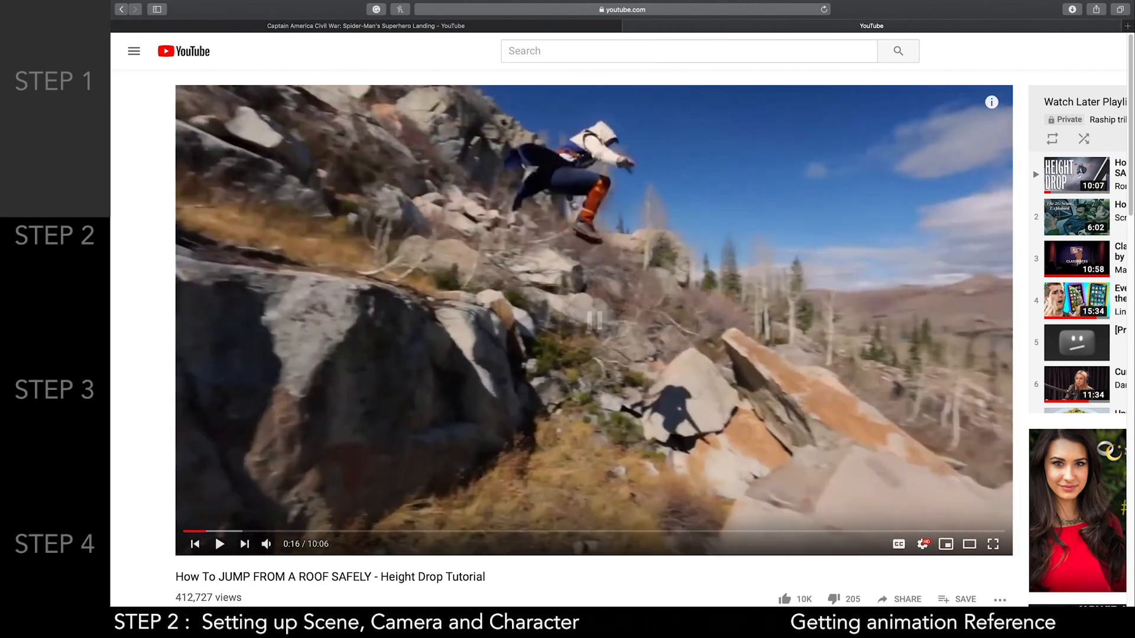
{"action": "key", "text": "comma"}
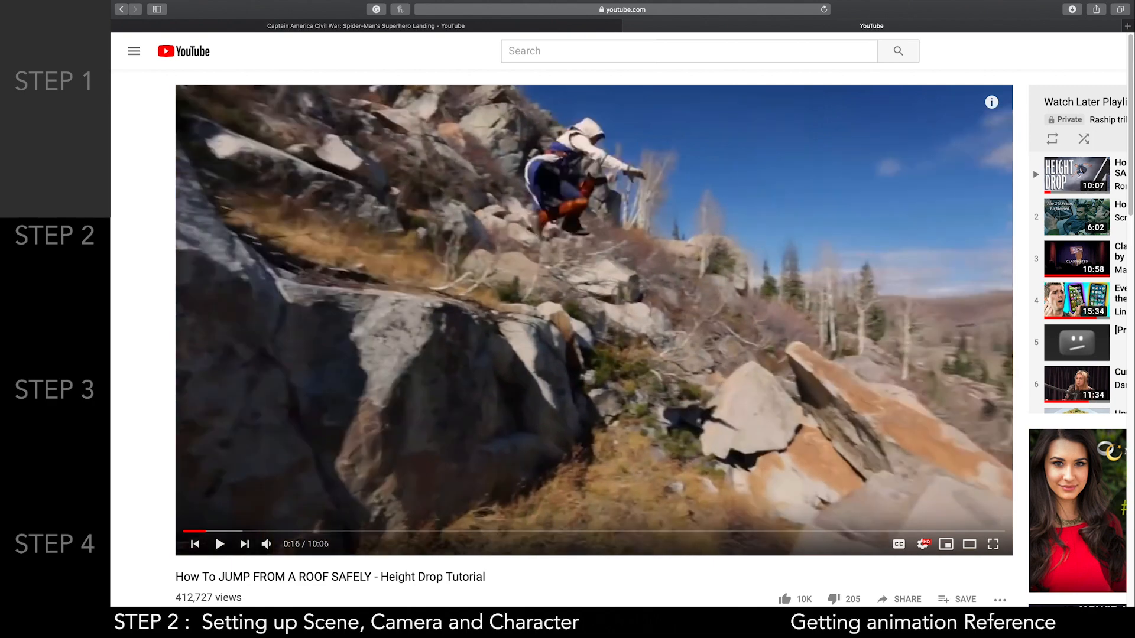
{"action": "key", "text": "comma"}
{"action": "key", "text": "comma"}
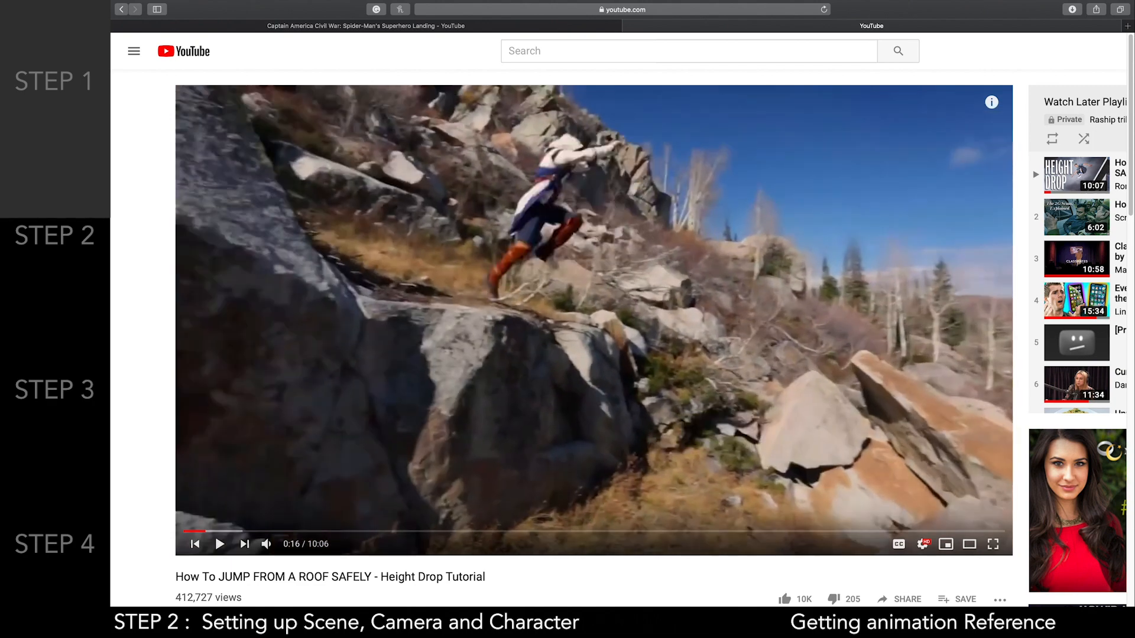
{"action": "key", "text": "comma"}
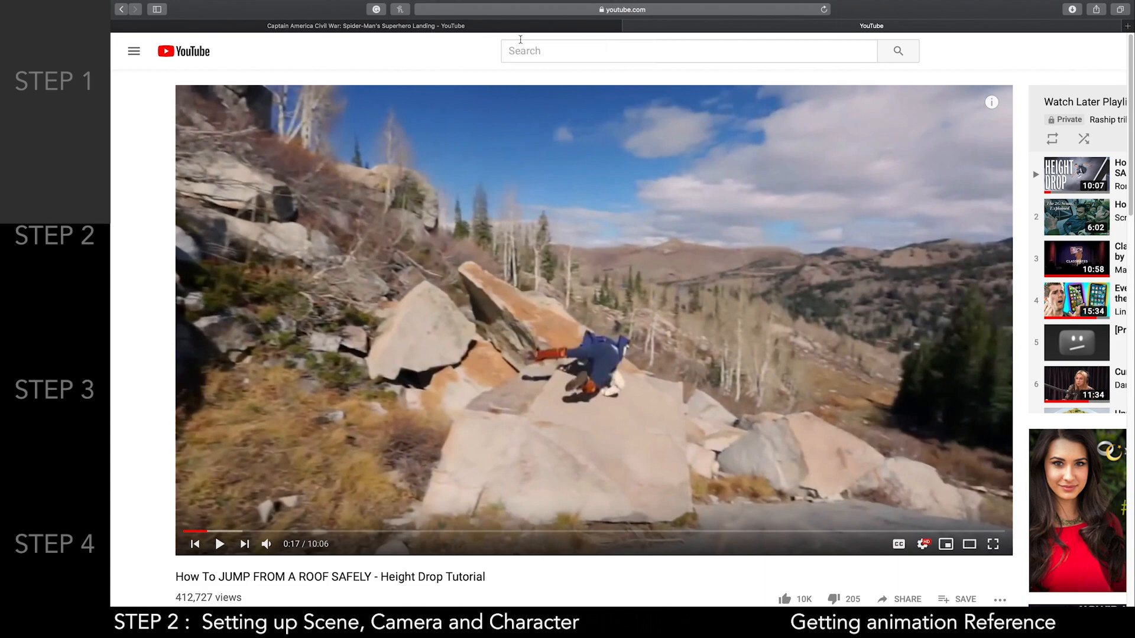
Switch to the "Captain America Civil War: Spider-Man's Superhero Landing" video and start playing it
{"action": "left_click", "coordinate": [512, 26]}
{"action": "left_click", "coordinate": [515, 266]}
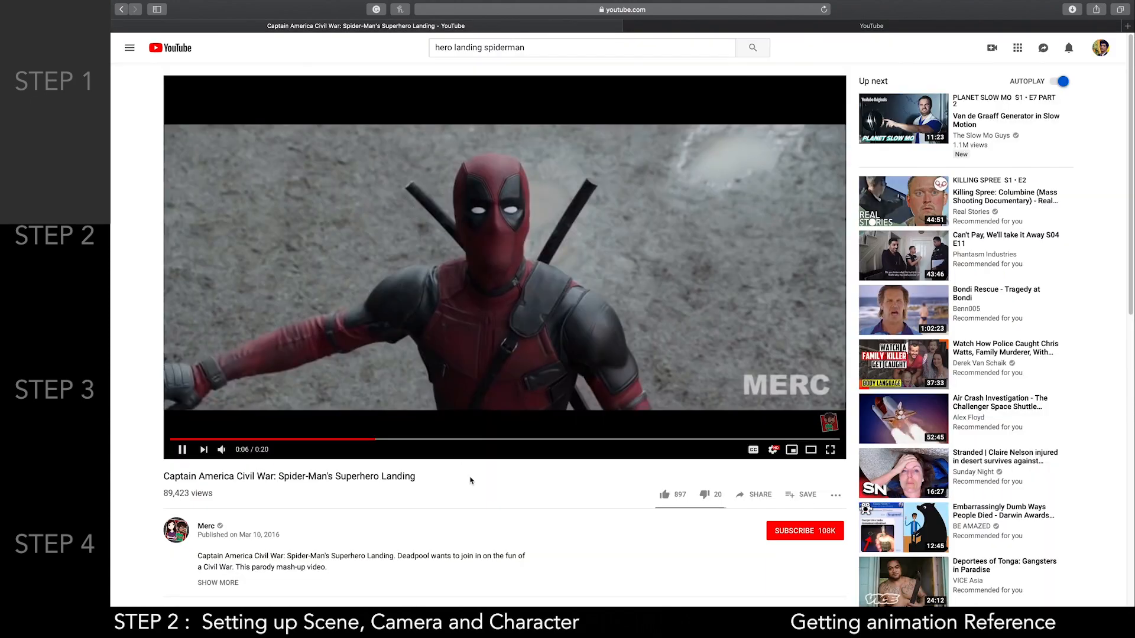
Play on to Spider-Man's landing, pause at 0:16, and step back frame by frame to study the crouched pose holding the shield
{"action": "key", "text": "XF86AudioRaiseVolume"}
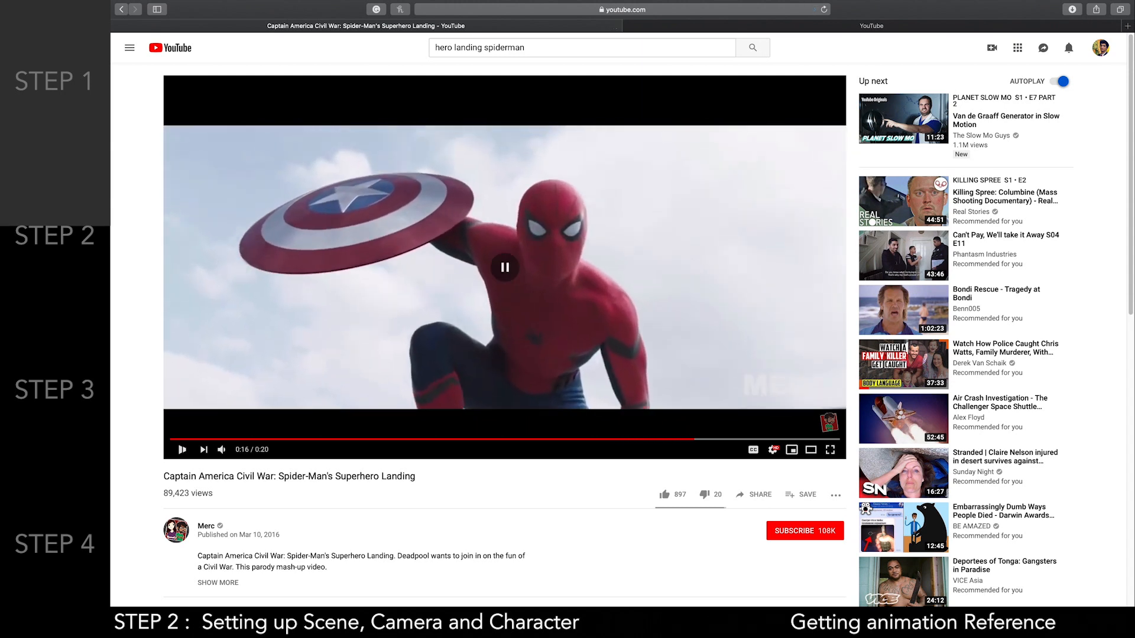
{"action": "key", "text": "comma"}
{"action": "key", "text": "comma"}
{"action": "key", "text": "comma"}
{"action": "key", "text": "comma"}
{"action": "key", "text": "comma"}
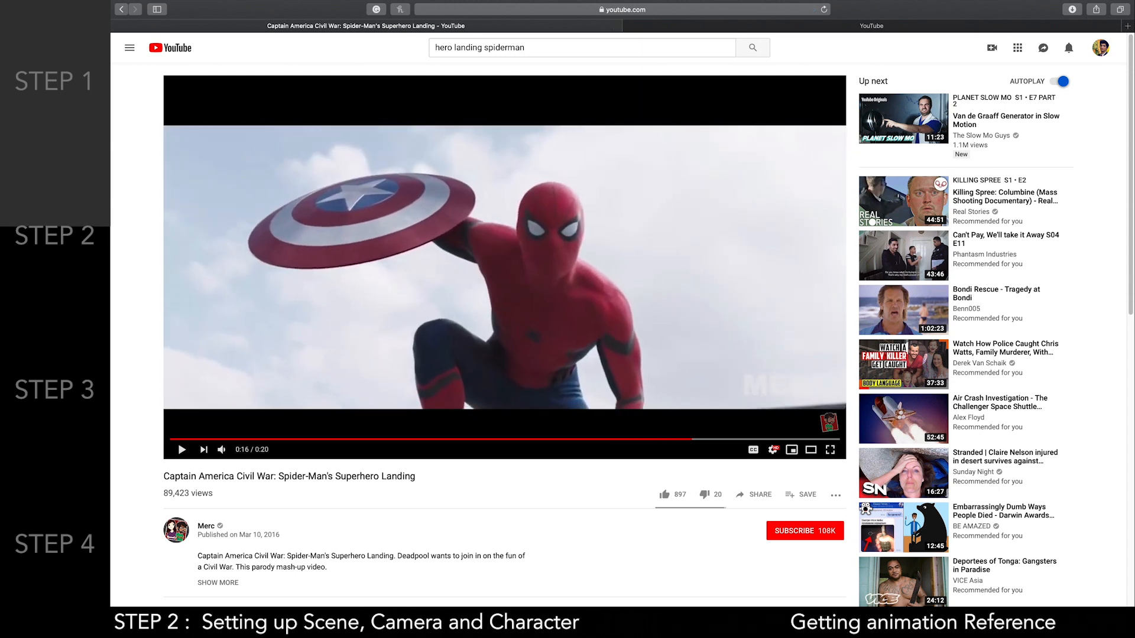
{"action": "key", "text": "comma"}
{"action": "key", "text": "comma"}
{"action": "key", "text": "comma"}
{"action": "key", "text": "comma"}
{"action": "key", "text": "comma"}
{"action": "key", "text": "comma"}
{"action": "key", "text": "comma"}
{"action": "key", "text": "comma"}
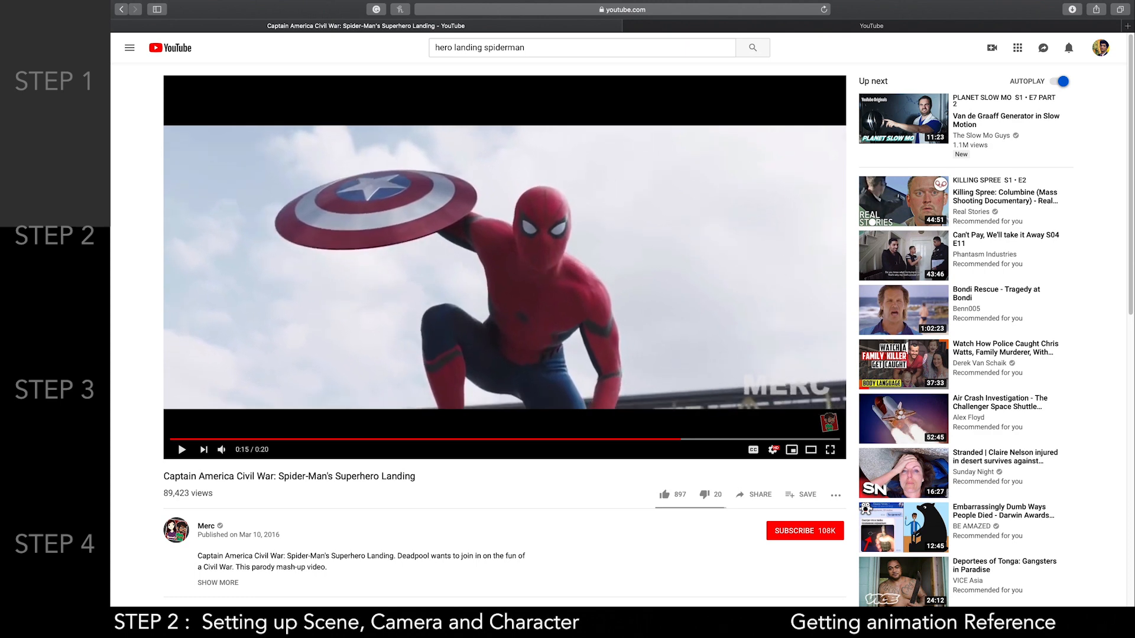
{"action": "key", "text": "comma"}
{"action": "key", "text": "comma"}
{"action": "key", "text": "comma"}
{"action": "key", "text": "comma"}
{"action": "key", "text": "comma"}
{"action": "key", "text": "comma"}
{"action": "key", "text": "comma"}
{"action": "key", "text": "comma"}
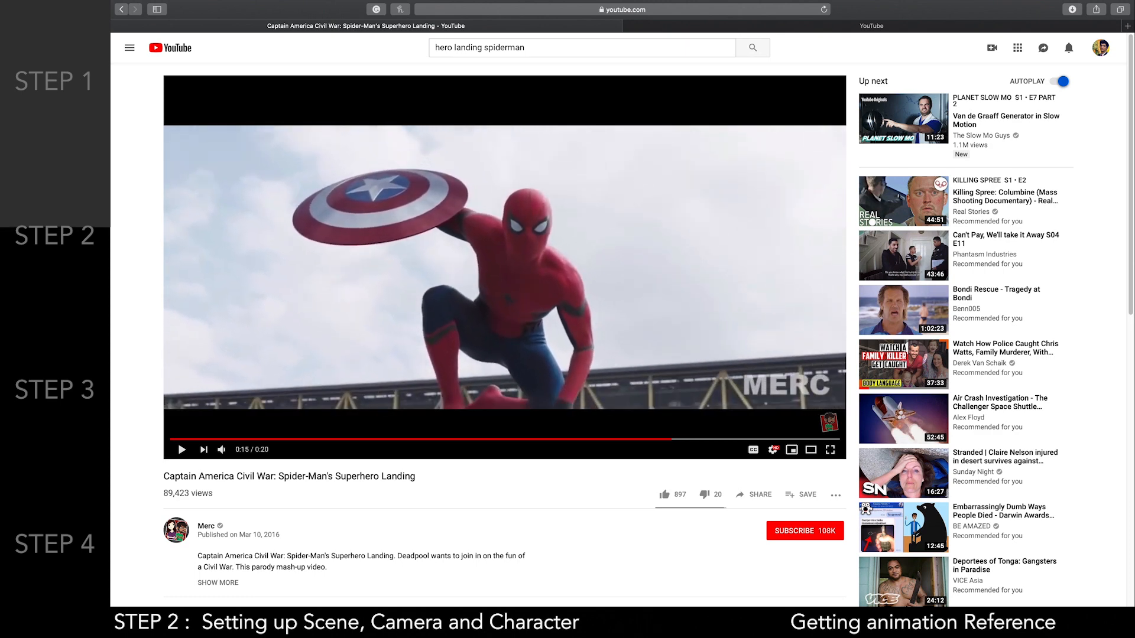
{"action": "key", "text": "comma"}
{"action": "key", "text": "comma"}
{"action": "key", "text": "comma"}
{"action": "key", "text": "comma"}
{"action": "key", "text": "comma"}
{"action": "key", "text": "comma"}
{"action": "key", "text": "comma"}
{"action": "key", "text": "comma"}
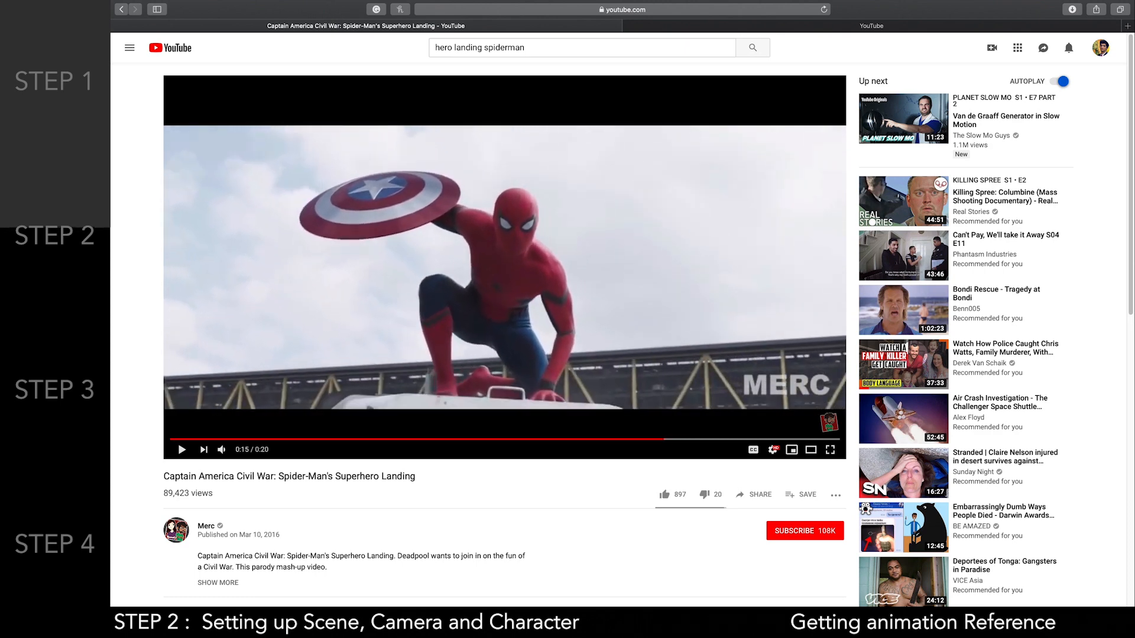
Examine the adjacent frames of the crouched landing at 0:15 and leave the clip for the other YouTube page
{"action": "key", "text": "period"}
{"action": "key", "text": "period"}
{"action": "key", "text": "period"}
{"action": "key", "text": "period"}
{"action": "key", "text": "period"}
{"action": "key", "text": "period"}
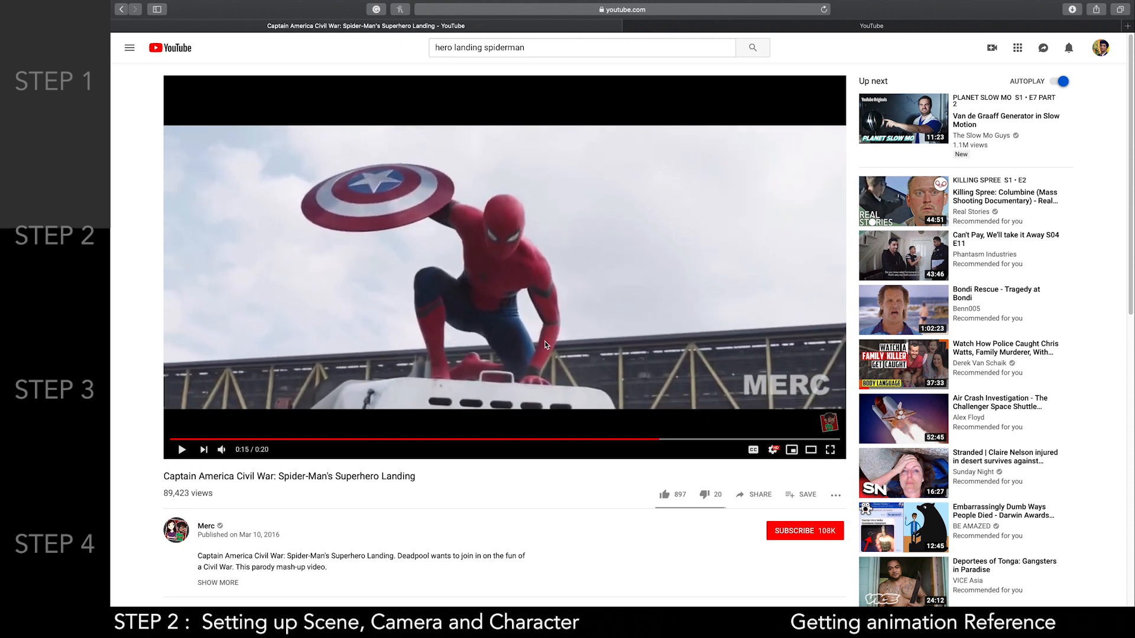
{"action": "left_click", "coordinate": [838, 29]}
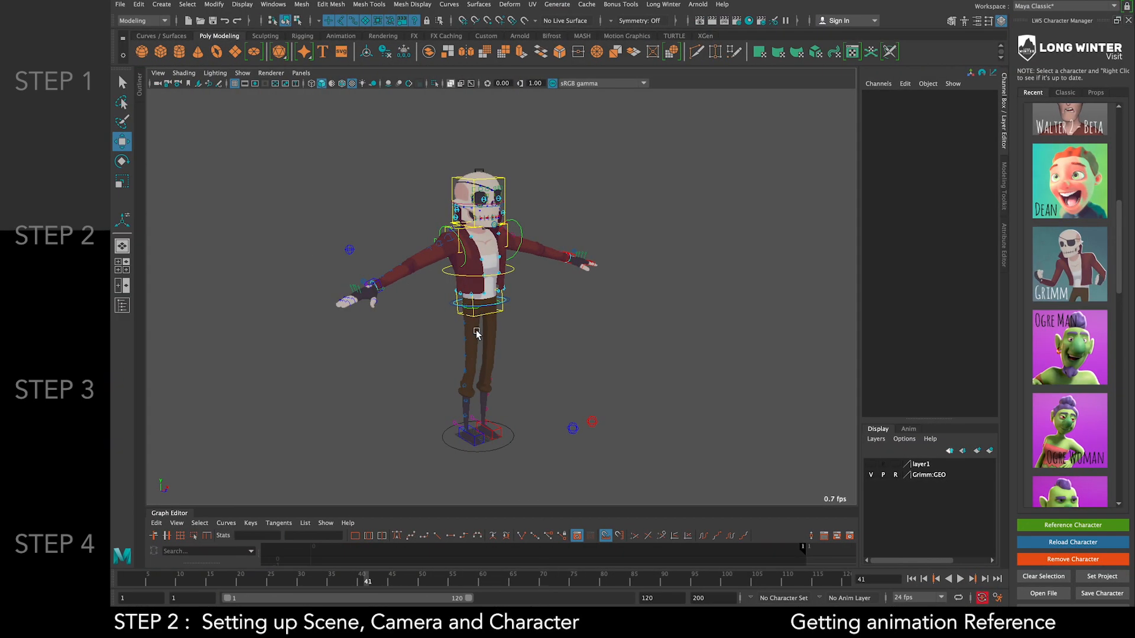
In Maya, create a polygon cube at the origin and scale it uniformly to about 1123
{"action": "left_click", "coordinate": [698, 367]}
{"action": "scroll", "coordinate": [653, 350], "scroll_direction": "up", "scroll_amount": 2}
{"action": "scroll", "coordinate": [654, 349], "scroll_direction": "down", "scroll_amount": 6}
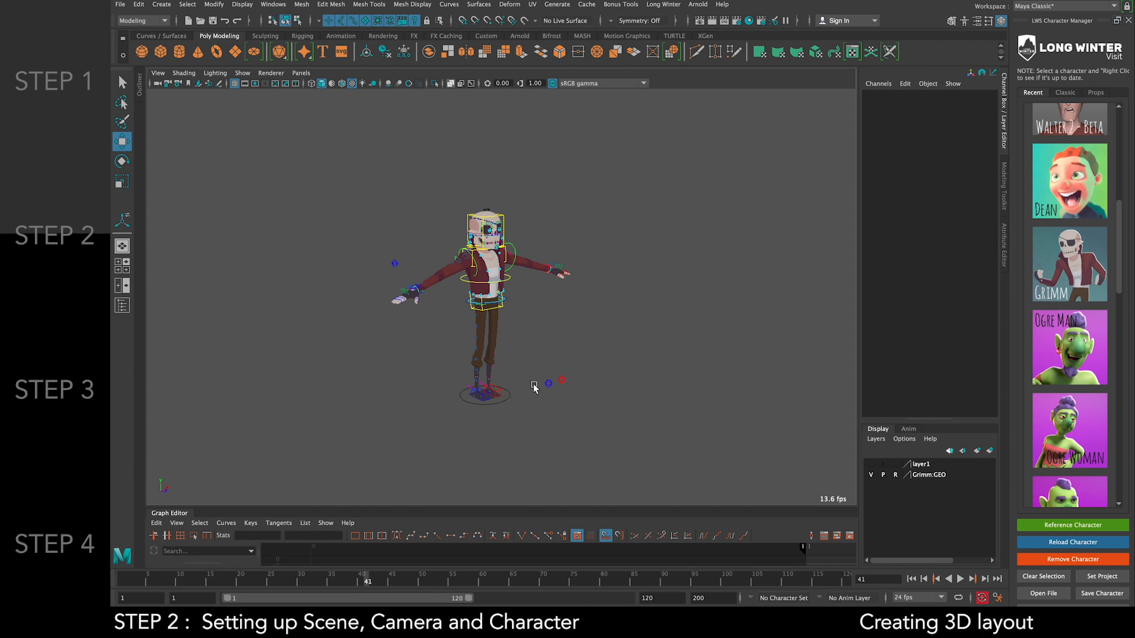
{"action": "left_click_drag", "start_coordinate": [542, 351], "coordinate": [619, 401], "text": "alt"}
{"action": "scroll", "coordinate": [618, 402], "scroll_direction": "down", "scroll_amount": 10}
{"action": "middle_click_drag", "start_coordinate": [604, 407], "coordinate": [551, 300], "text": "alt"}
{"action": "left_click_drag", "start_coordinate": [551, 300], "coordinate": [535, 318], "text": "alt"}
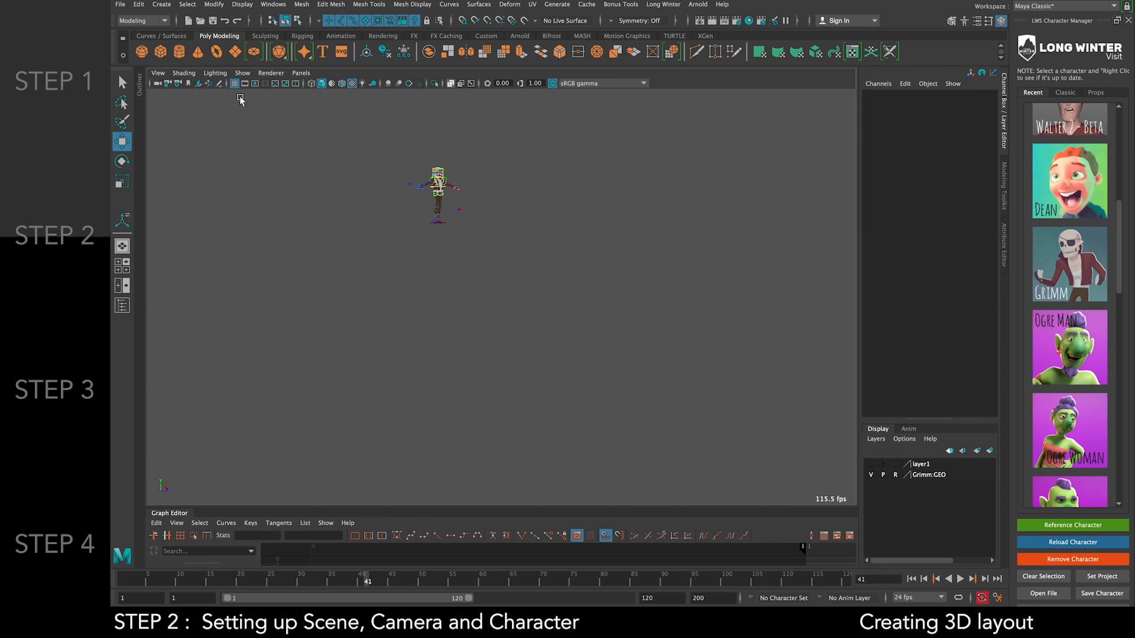
{"action": "left_click", "coordinate": [160, 52]}
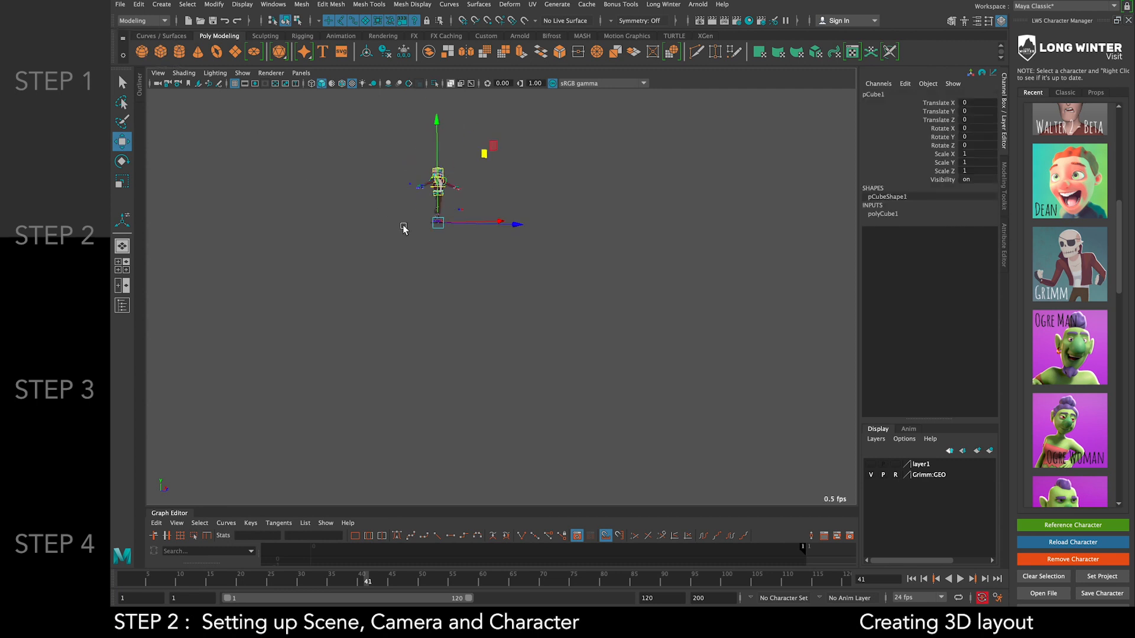
{"action": "key", "text": "r"}
{"action": "left_click_drag", "start_coordinate": [479, 244], "coordinate": [663, 263]}
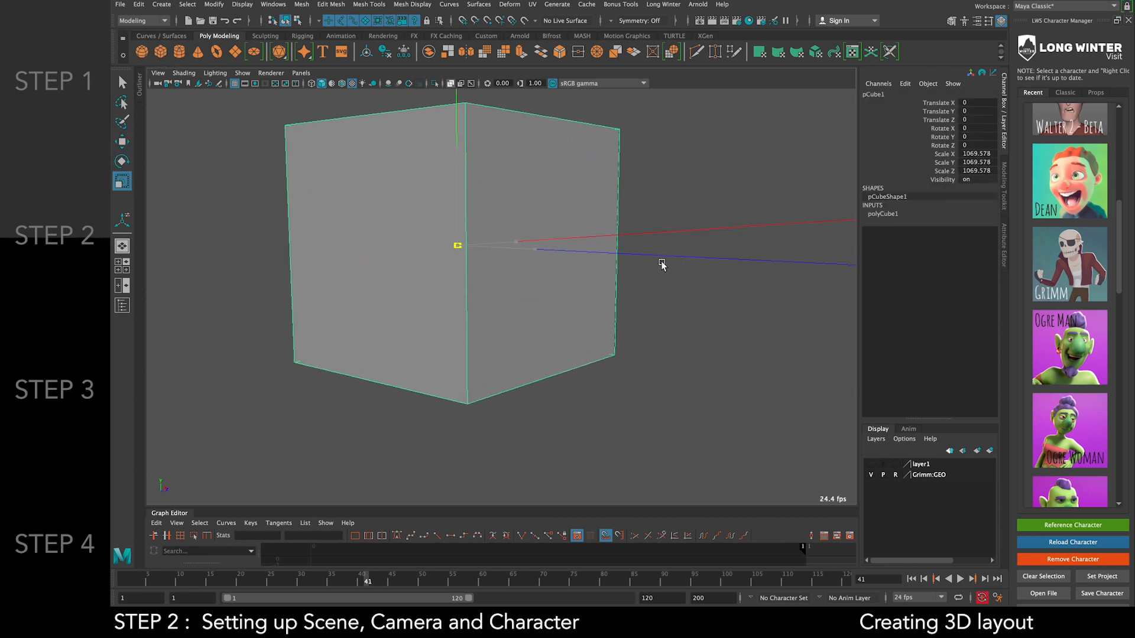
Raise the cube to about 759 in Translate Y and move the Grimm character out from under it to about -1503 in Z
{"action": "middle_click_drag", "start_coordinate": [487, 208], "coordinate": [533, 327], "text": "alt"}
{"action": "key", "text": "w"}
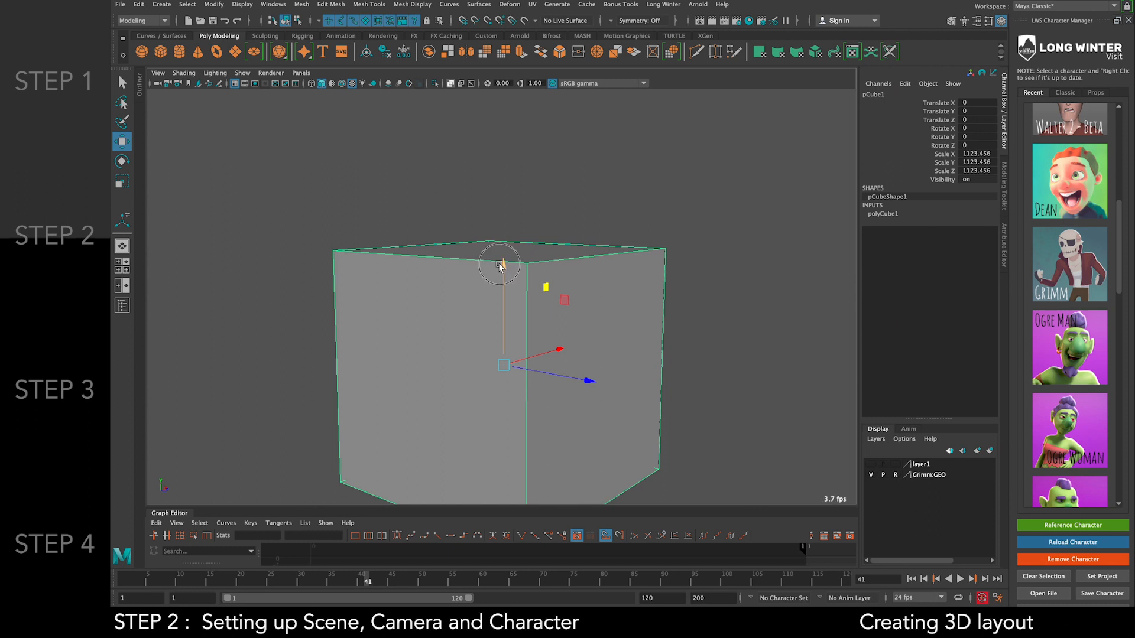
{"action": "left_click_drag", "start_coordinate": [500, 262], "coordinate": [504, 103]}
{"action": "middle_click_drag", "start_coordinate": [463, 310], "coordinate": [456, 236], "text": "alt"}
{"action": "scroll", "coordinate": [451, 283], "scroll_direction": "down", "scroll_amount": 8}
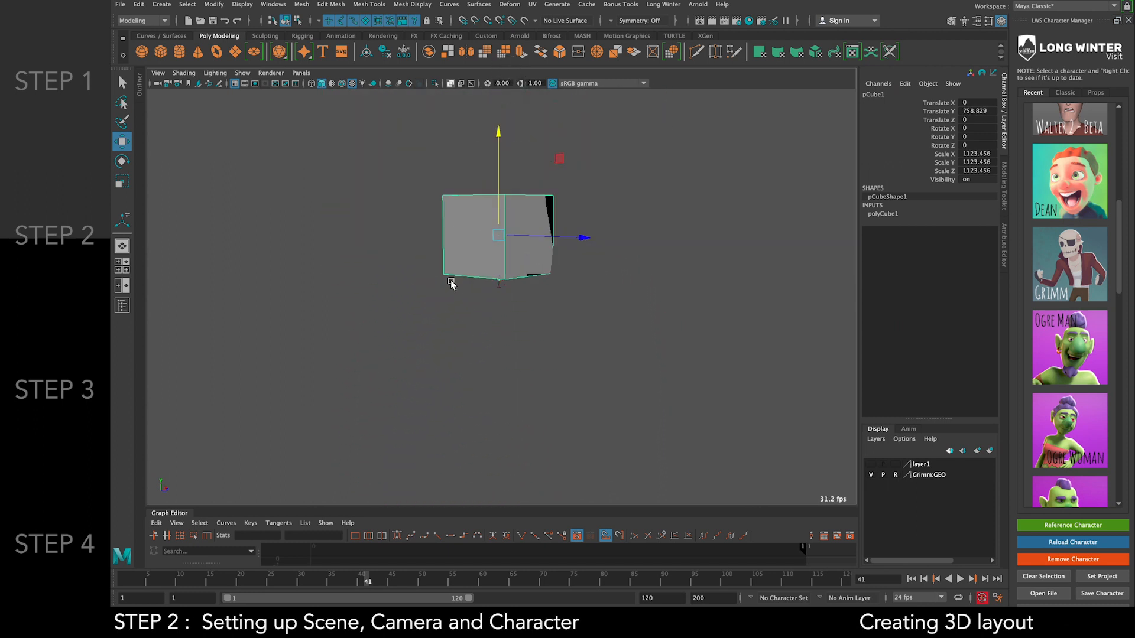
{"action": "scroll", "coordinate": [461, 274], "scroll_direction": "up", "scroll_amount": 12}
{"action": "left_click", "coordinate": [492, 227]}
{"action": "key", "text": "f"}
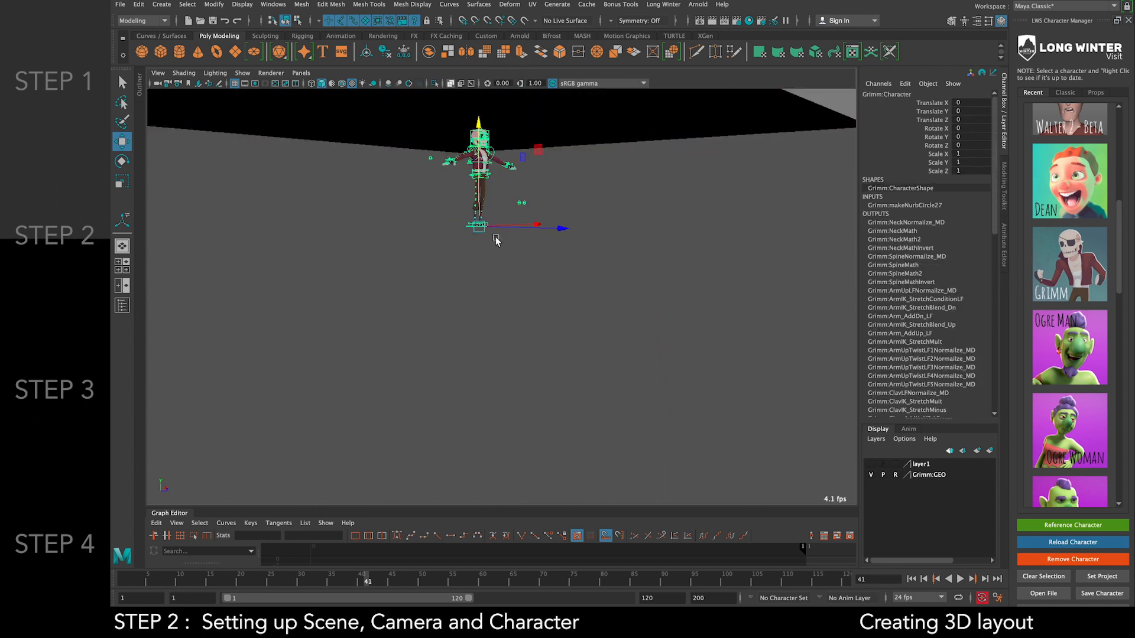
{"action": "left_click_drag", "start_coordinate": [535, 289], "coordinate": [357, 253]}
{"action": "middle_click_drag", "start_coordinate": [476, 168], "coordinate": [473, 297], "text": "alt"}
Scale the cube down uniformly to about 588 and lower it to about 291 in Translate Y
{"action": "left_click", "coordinate": [472, 330]}
{"action": "left_click_drag", "start_coordinate": [473, 331], "coordinate": [494, 307], "text": "alt"}
{"action": "left_click_drag", "start_coordinate": [502, 207], "coordinate": [500, 237]}
{"action": "middle_click_drag", "start_coordinate": [500, 236], "coordinate": [500, 163], "text": "alt"}
{"action": "scroll", "coordinate": [503, 148], "scroll_direction": "down", "scroll_amount": 4}
{"action": "scroll", "coordinate": [506, 129], "scroll_direction": "up", "scroll_amount": 5}
{"action": "left_click_drag", "start_coordinate": [506, 128], "coordinate": [506, 122]}
{"action": "key", "text": "r"}
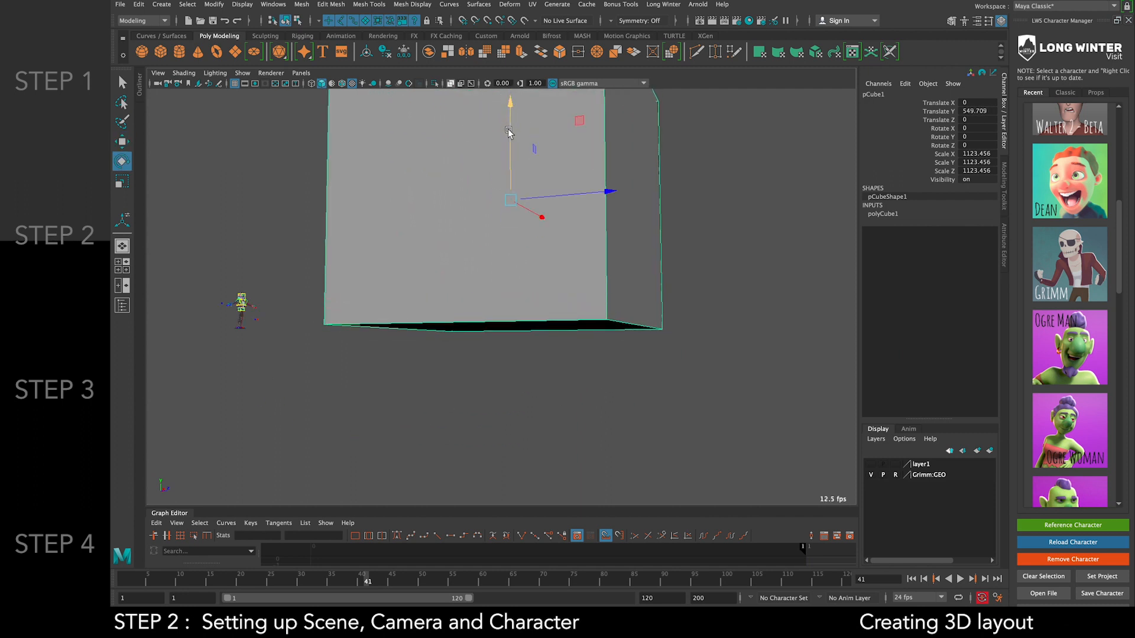
{"action": "left_click_drag", "start_coordinate": [510, 199], "coordinate": [411, 192]}
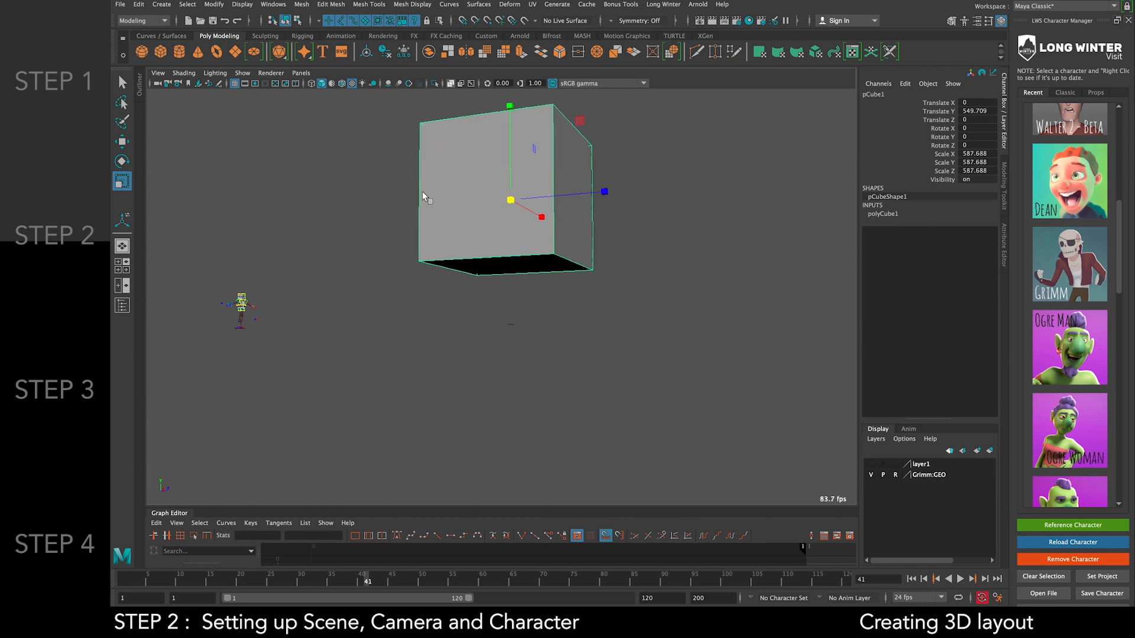
{"action": "key", "text": "w"}
{"action": "left_click_drag", "start_coordinate": [500, 127], "coordinate": [500, 194]}
Make the cube a taller block by raising its top vertices, and return to object selection
{"action": "right_click", "coordinate": [498, 228]}
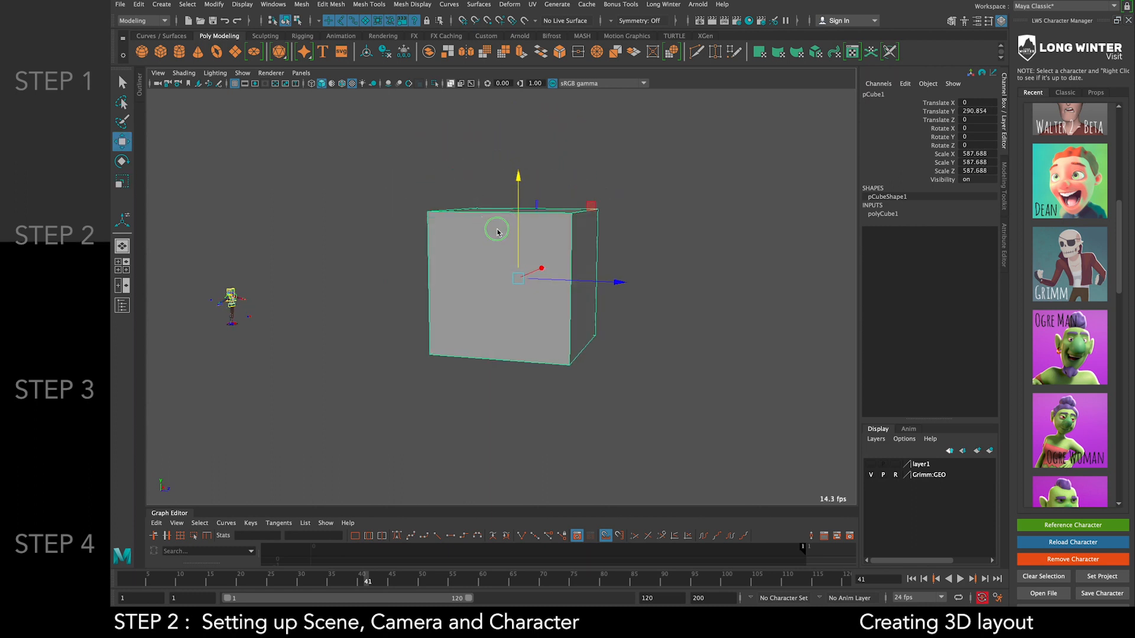
{"action": "left_click_drag", "start_coordinate": [375, 159], "coordinate": [732, 276]}
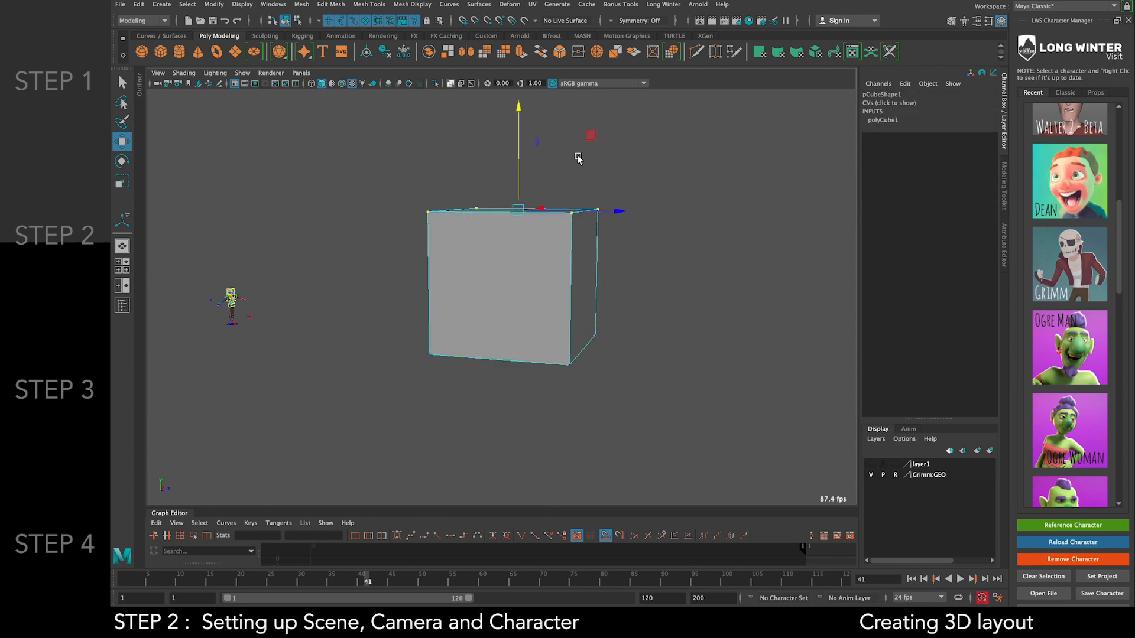
{"action": "left_click_drag", "start_coordinate": [517, 135], "coordinate": [518, 81]}
{"action": "middle_click_drag", "start_coordinate": [573, 202], "coordinate": [532, 241], "text": "alt"}
{"action": "right_click_drag", "start_coordinate": [533, 242], "coordinate": [619, 175]}
Create a polygon plane at the origin and scale it up into a wide ground surface under the block
{"action": "left_click", "coordinate": [237, 58]}
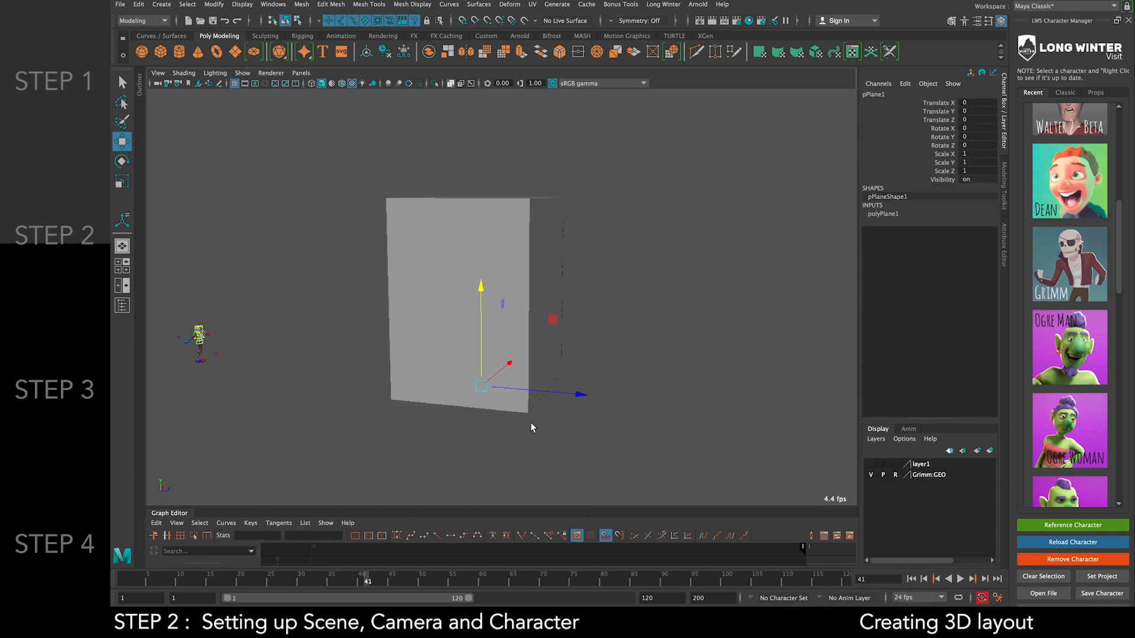
{"action": "key", "text": "e"}
{"action": "key", "text": "r"}
{"action": "left_click_drag", "start_coordinate": [481, 386], "coordinate": [800, 458]}
{"action": "left_click", "coordinate": [680, 244]}
{"action": "middle_click_drag", "start_coordinate": [647, 242], "coordinate": [608, 208], "text": "alt"}
{"action": "mouse_move", "coordinate": [608, 209]}
{"action": "left_mouse_down", "text": "alt"}
{"action": "mouse_move", "coordinate": [598, 200]}
{"action": "mouse_move", "coordinate": [621, 208]}
{"action": "left_mouse_up", "text": "alt"}
{"action": "left_click_drag", "start_coordinate": [601, 256], "coordinate": [601, 255], "text": "alt"}
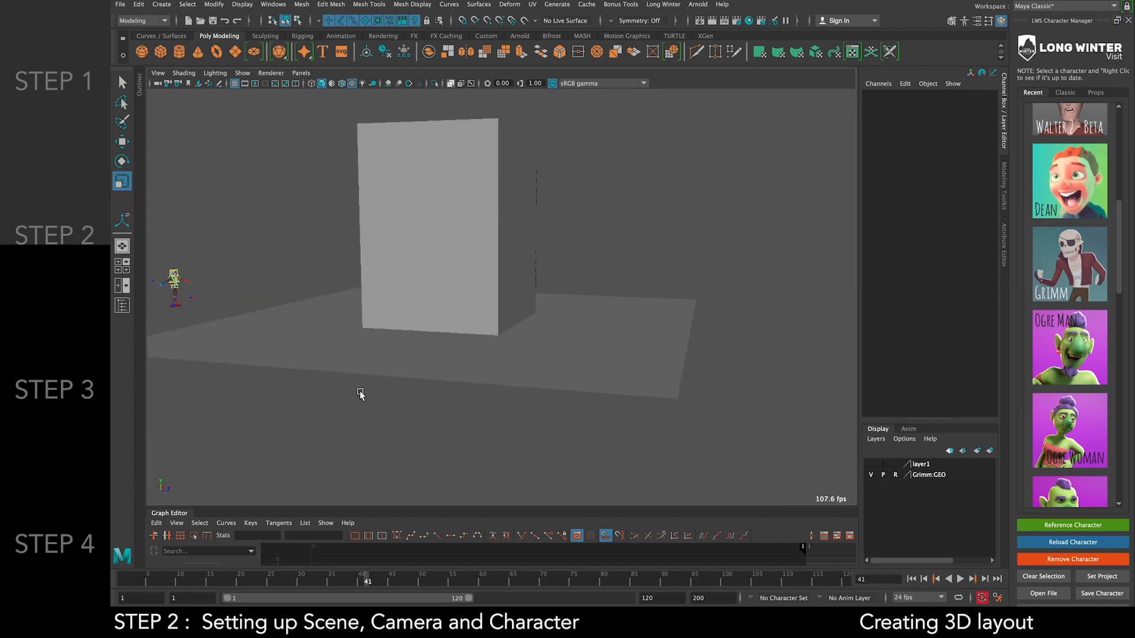
Add the block and ground plane to a new display layer, set it to Reference, and test that they cannot be selected
{"action": "left_click_drag", "start_coordinate": [359, 392], "coordinate": [603, 256]}
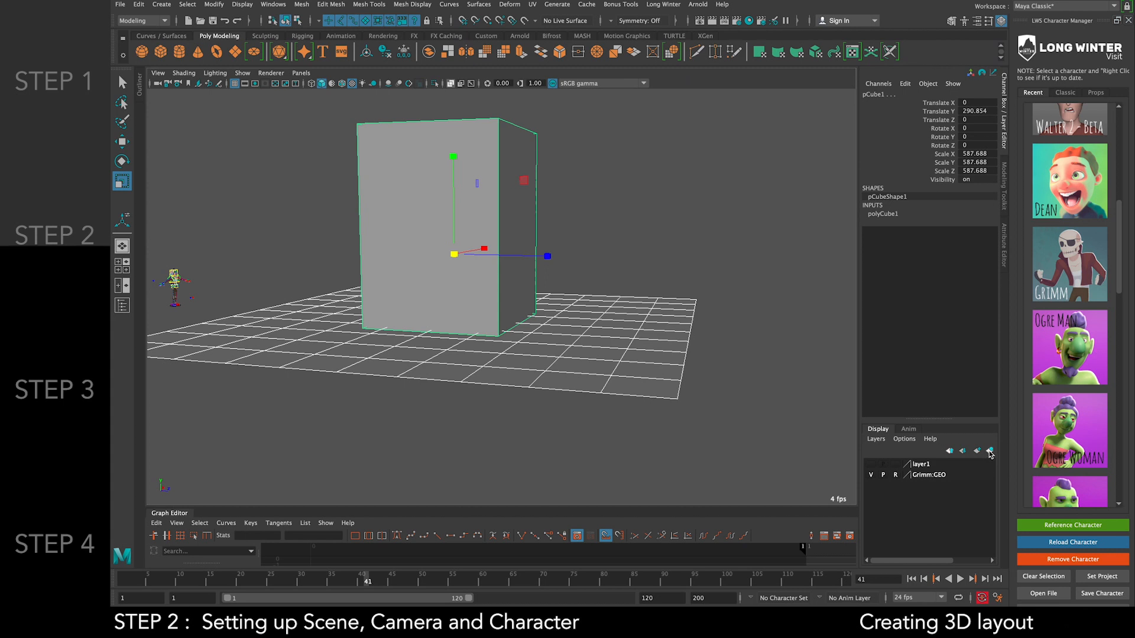
{"action": "left_click", "coordinate": [990, 451]}
{"action": "left_click", "coordinate": [897, 465]}
{"action": "left_click", "coordinate": [896, 465]}
{"action": "left_click_drag", "start_coordinate": [623, 168], "coordinate": [238, 493]}
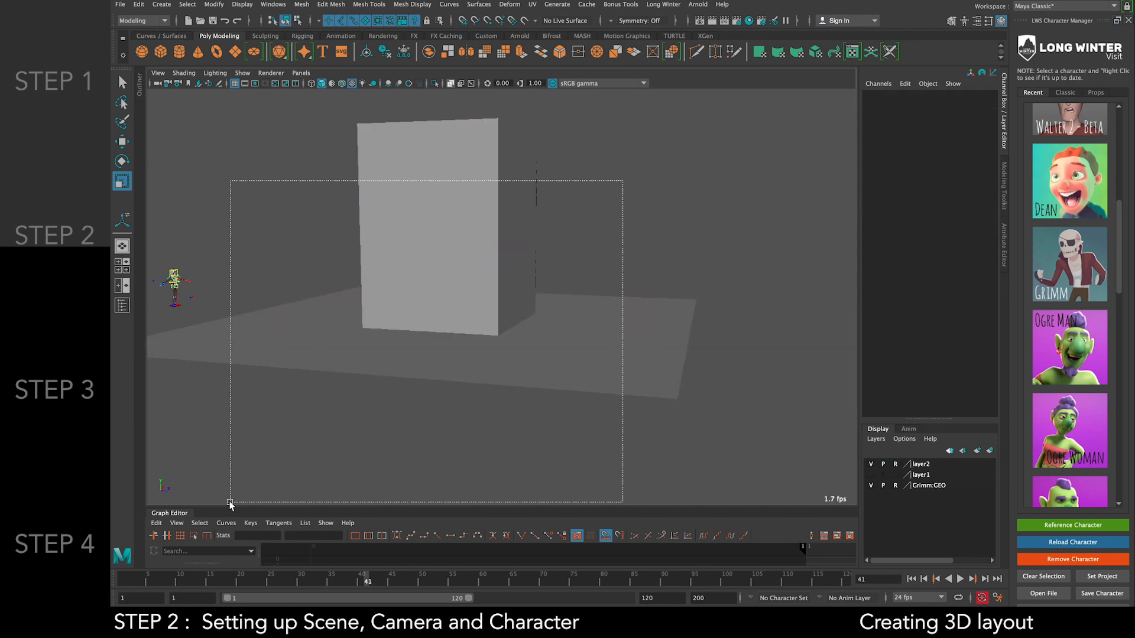
{"action": "left_click_drag", "start_coordinate": [503, 353], "coordinate": [464, 265], "text": "alt"}
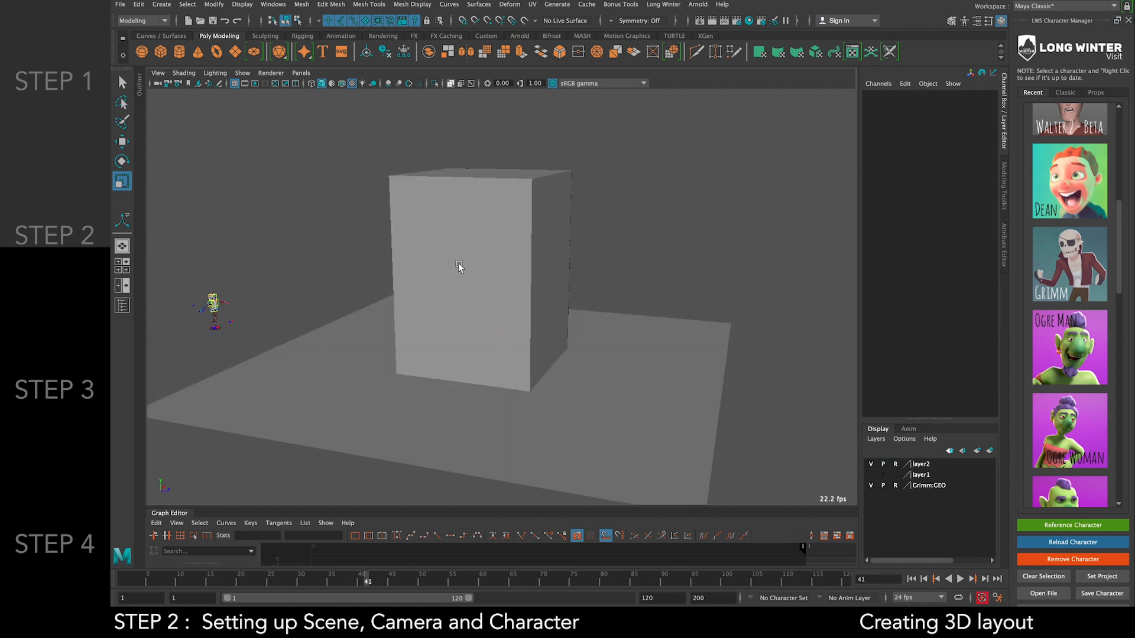
Move the Grimm character's main control from beside the ground plane up onto the top of the block
{"action": "left_click", "coordinate": [213, 331]}
{"action": "middle_click_drag", "start_coordinate": [224, 331], "coordinate": [466, 297], "text": "alt"}
{"action": "scroll", "coordinate": [458, 306], "scroll_direction": "up", "scroll_amount": 4}
{"action": "key", "text": "w"}
{"action": "scroll", "coordinate": [458, 306], "scroll_direction": "down", "scroll_amount": 9}
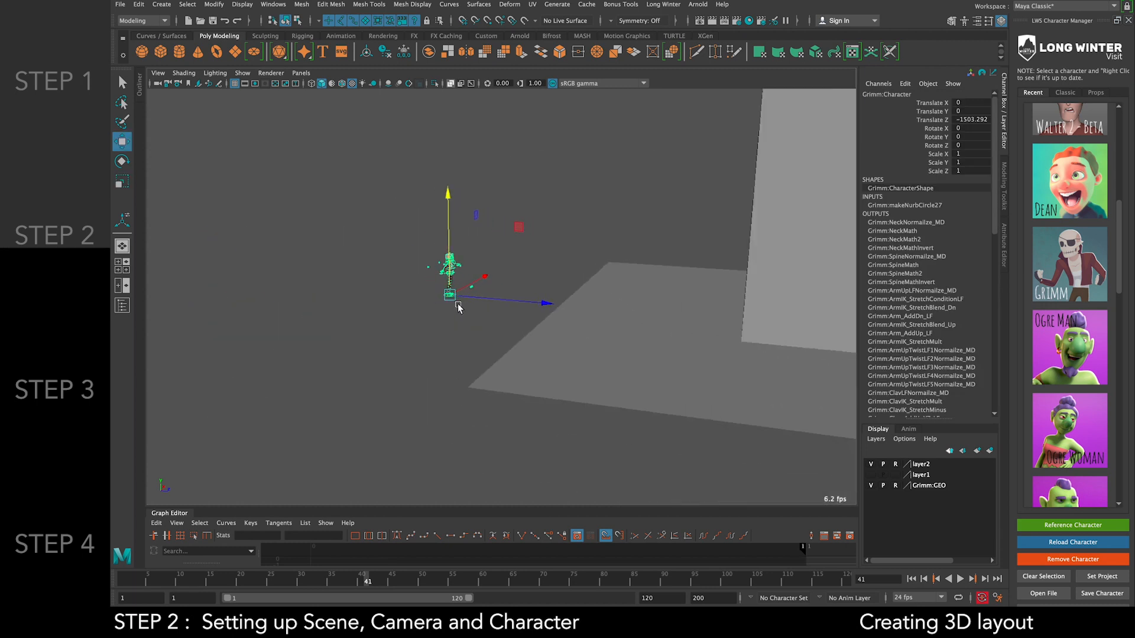
{"action": "middle_click_drag", "start_coordinate": [571, 241], "coordinate": [512, 263], "text": "alt"}
{"action": "left_click_drag", "start_coordinate": [512, 263], "coordinate": [717, 177]}
Fine-tune the character's position to about 823 in Translate Y and 220 in Z so the feet rest on the block
{"action": "key", "text": "f"}
{"action": "scroll", "coordinate": [679, 190], "scroll_direction": "down", "scroll_amount": 8}
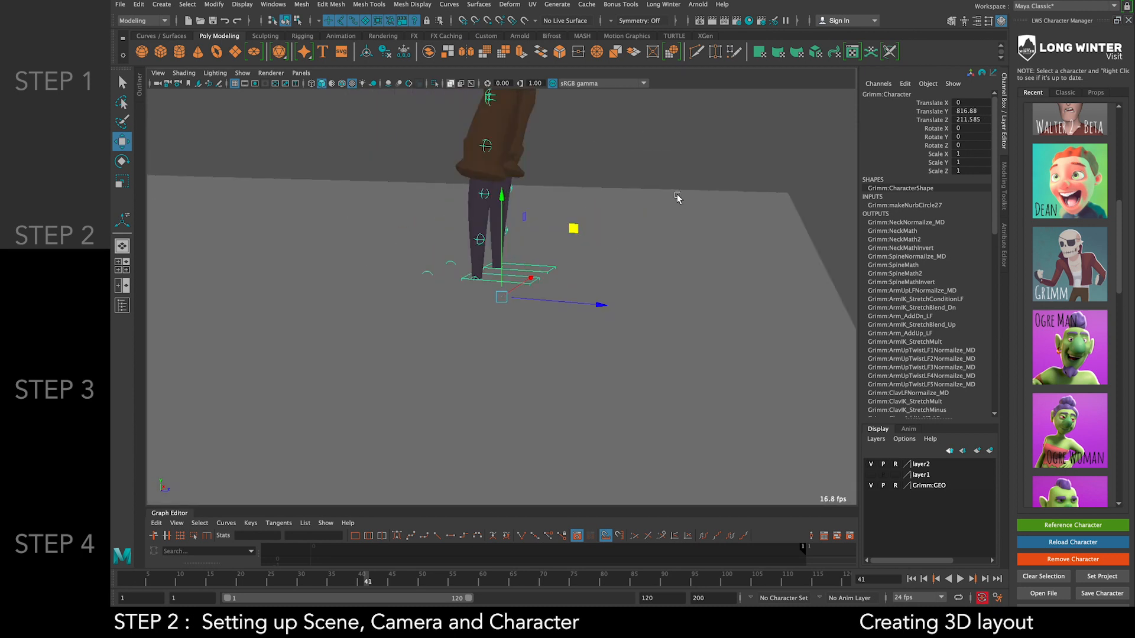
{"action": "left_click_drag", "start_coordinate": [542, 210], "coordinate": [569, 227], "text": "alt"}
{"action": "left_click_drag", "start_coordinate": [591, 299], "coordinate": [595, 299]}
{"action": "scroll", "coordinate": [583, 295], "scroll_direction": "down", "scroll_amount": 5}
{"action": "scroll", "coordinate": [583, 294], "scroll_direction": "up", "scroll_amount": 5}
{"action": "left_click_drag", "start_coordinate": [511, 196], "coordinate": [515, 191]}
{"action": "scroll", "coordinate": [515, 191], "scroll_direction": "up", "scroll_amount": 10}
{"action": "left_click_drag", "start_coordinate": [571, 179], "coordinate": [571, 168]}
{"action": "scroll", "coordinate": [570, 169], "scroll_direction": "up", "scroll_amount": 3}
{"action": "scroll", "coordinate": [565, 176], "scroll_direction": "down", "scroll_amount": 14}
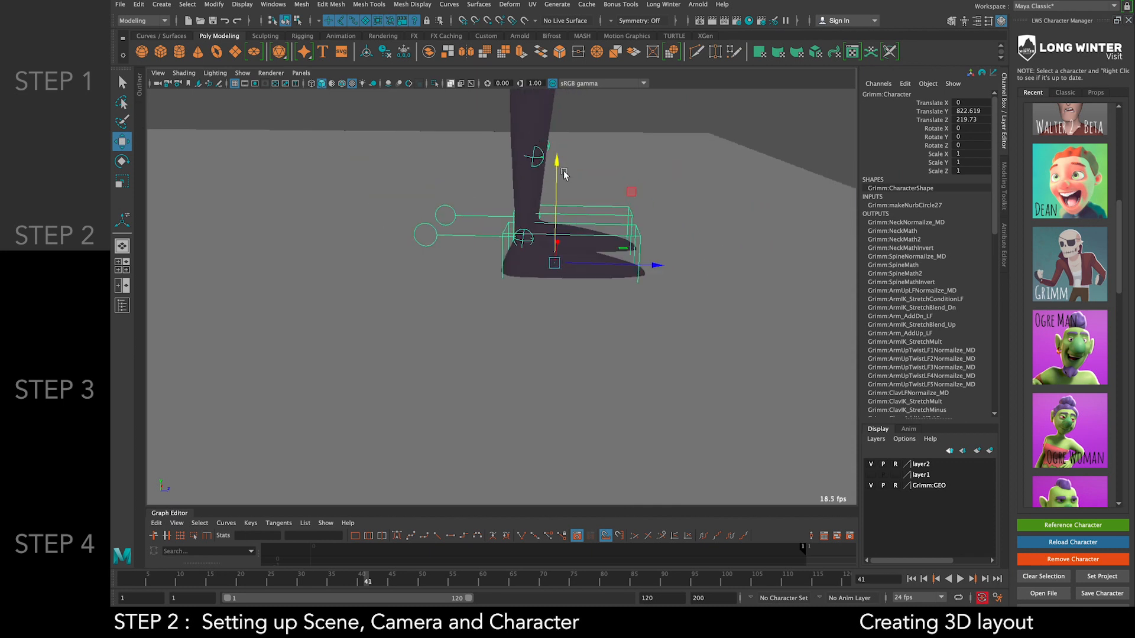
{"action": "left_click", "coordinate": [675, 169]}
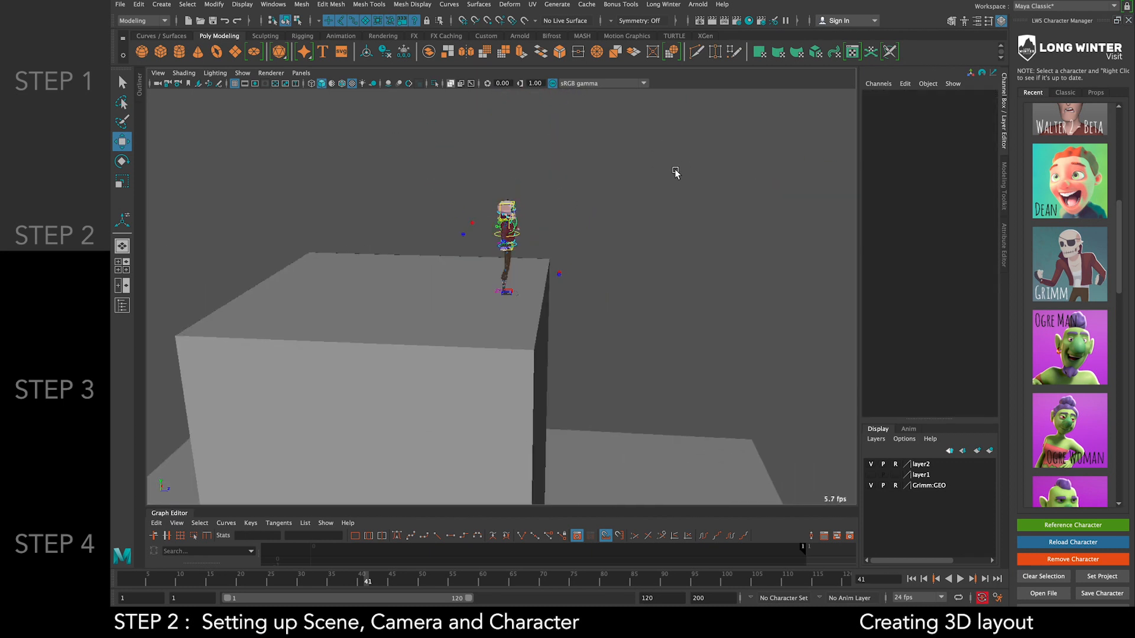
Create a new standard camera in the scene
{"action": "left_click_drag", "start_coordinate": [676, 172], "coordinate": [634, 168], "text": "alt"}
{"action": "left_click", "coordinate": [302, 75]}
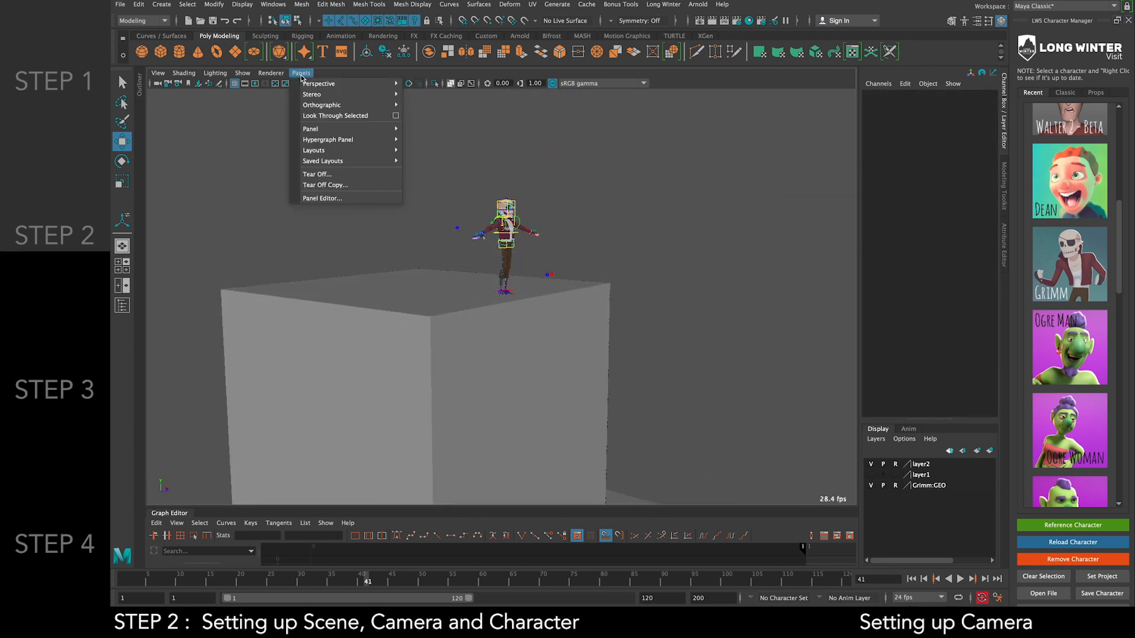
{"action": "left_click", "coordinate": [162, 4]}
{"action": "left_click", "coordinate": [162, 4]}
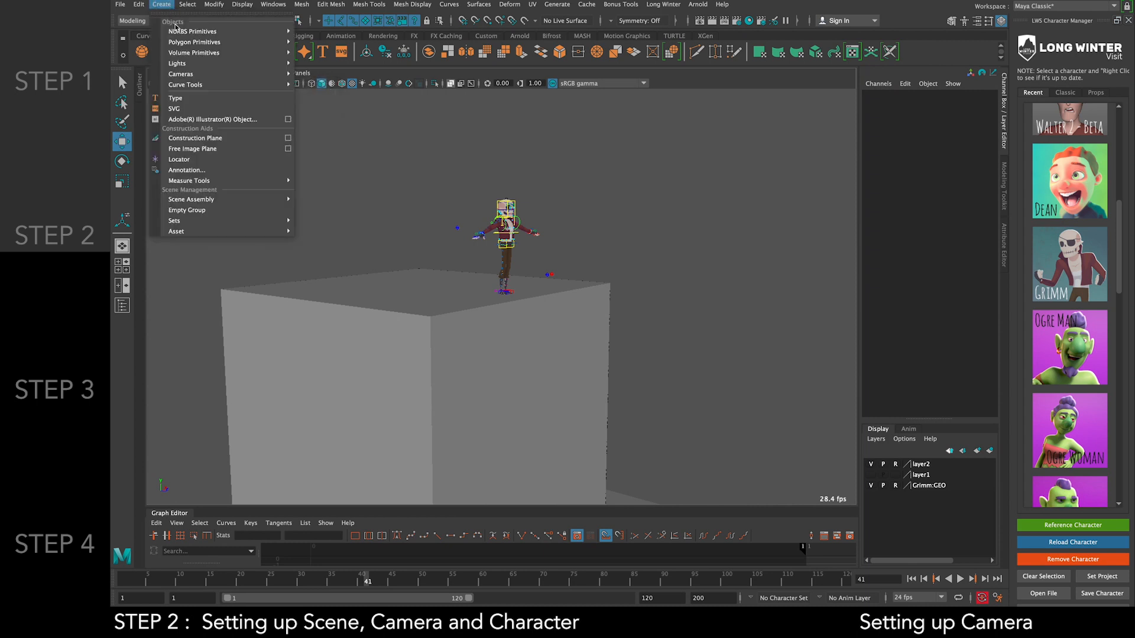
{"action": "mouse_move", "coordinate": [195, 74]}
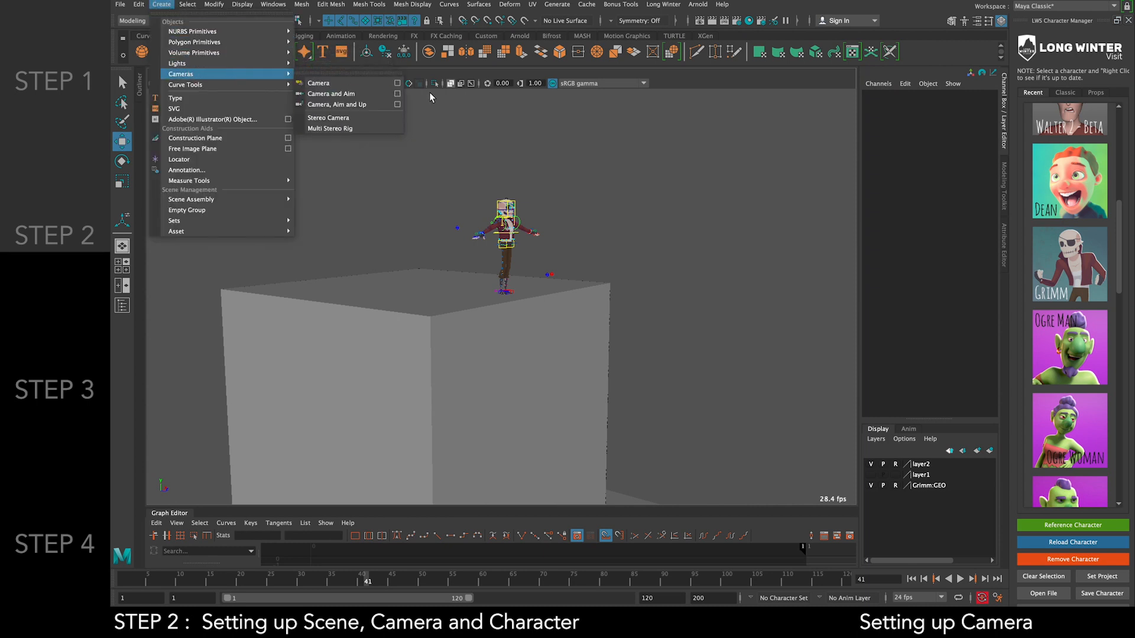
{"action": "left_click", "coordinate": [380, 84]}
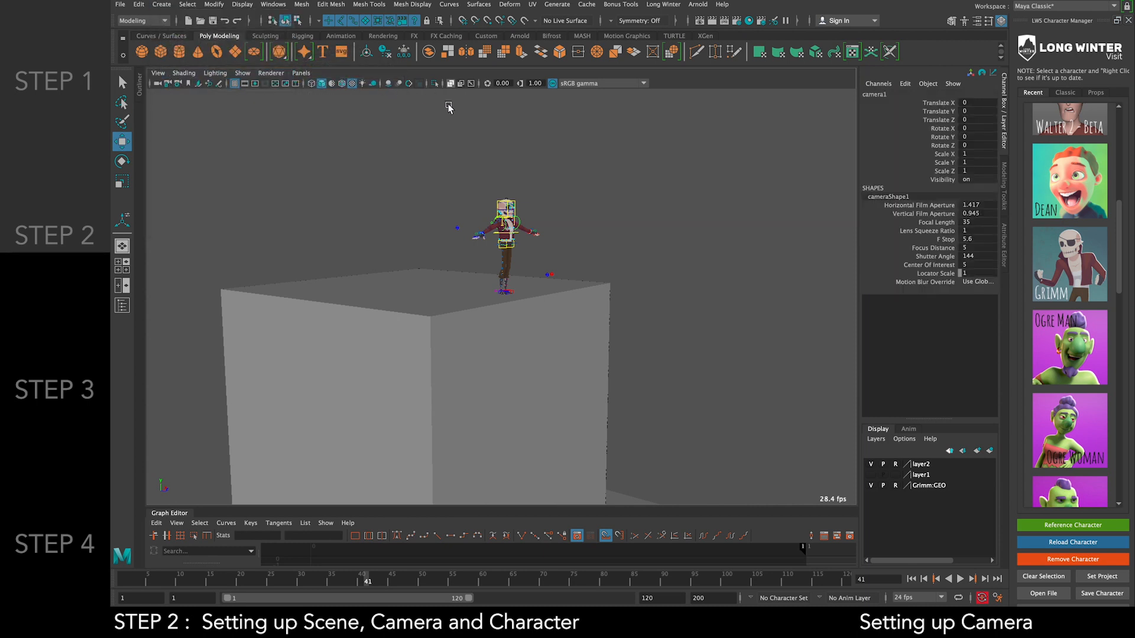
Look through the new camera and frame the whole block with the character on top from a three-quarter angle
{"action": "left_click", "coordinate": [301, 72]}
{"action": "mouse_move", "coordinate": [355, 83]}
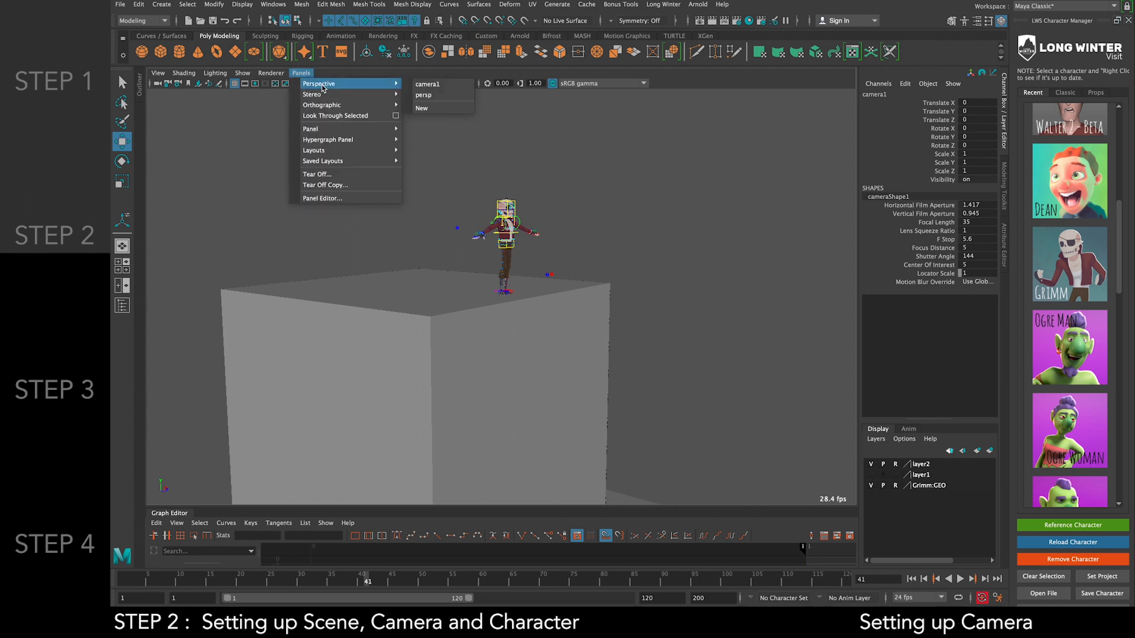
{"action": "left_click", "coordinate": [438, 88]}
{"action": "scroll", "coordinate": [454, 308], "scroll_direction": "up", "scroll_amount": 5}
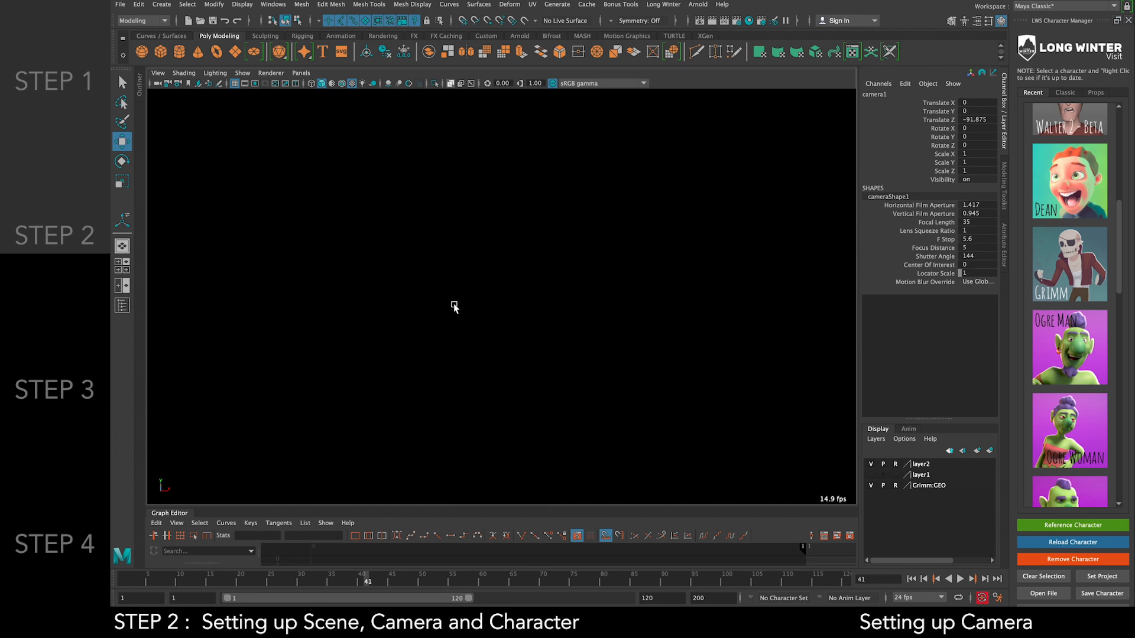
{"action": "scroll", "coordinate": [455, 306], "scroll_direction": "down", "scroll_amount": 10}
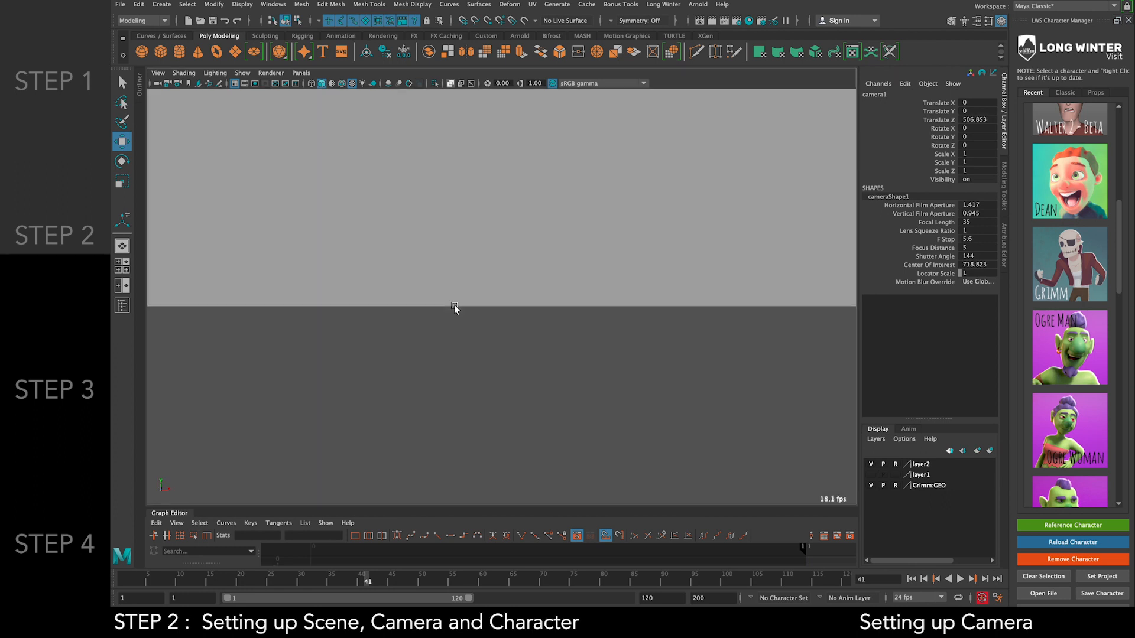
{"action": "left_click_drag", "start_coordinate": [454, 310], "coordinate": [460, 357], "text": "alt"}
{"action": "left_click_drag", "start_coordinate": [521, 316], "coordinate": [532, 320], "text": "alt"}
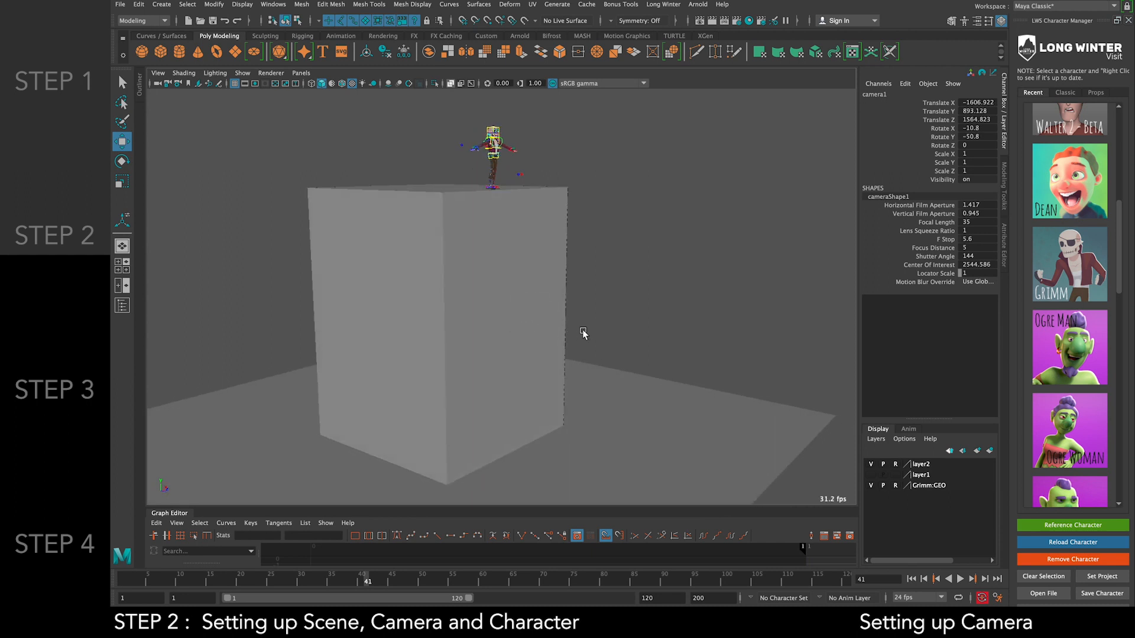
Select the shot camera, set its focal length to 100, and pull it back until the whole block and character fit
{"action": "scroll", "coordinate": [507, 330], "scroll_direction": "down", "scroll_amount": 4}
{"action": "scroll", "coordinate": [507, 331], "scroll_direction": "up", "scroll_amount": 3}
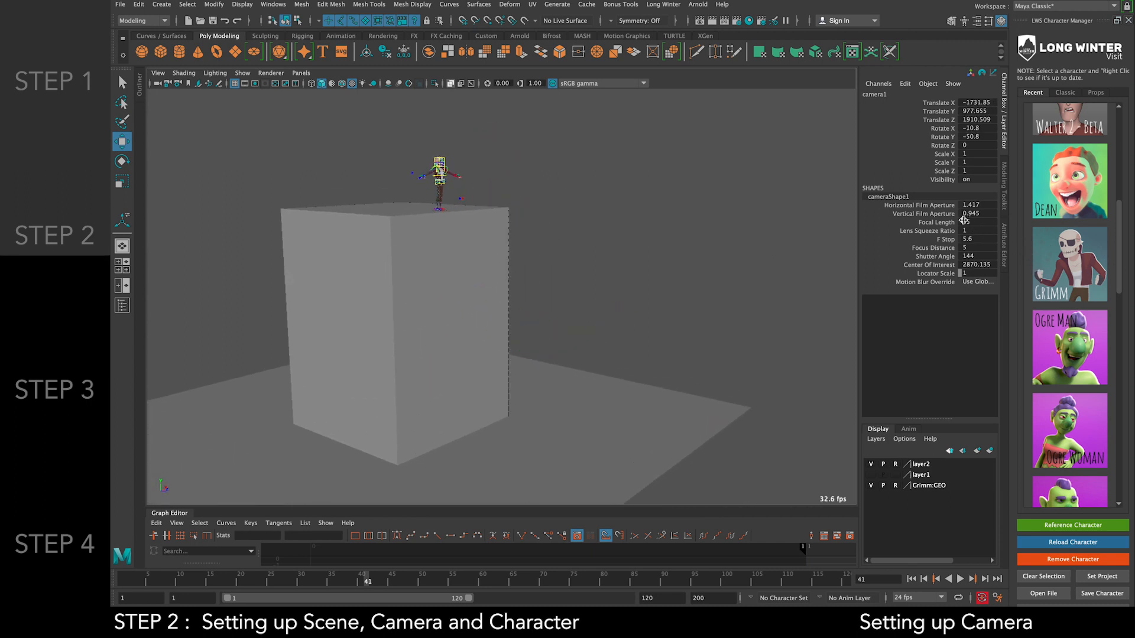
{"action": "left_click", "coordinate": [260, 148]}
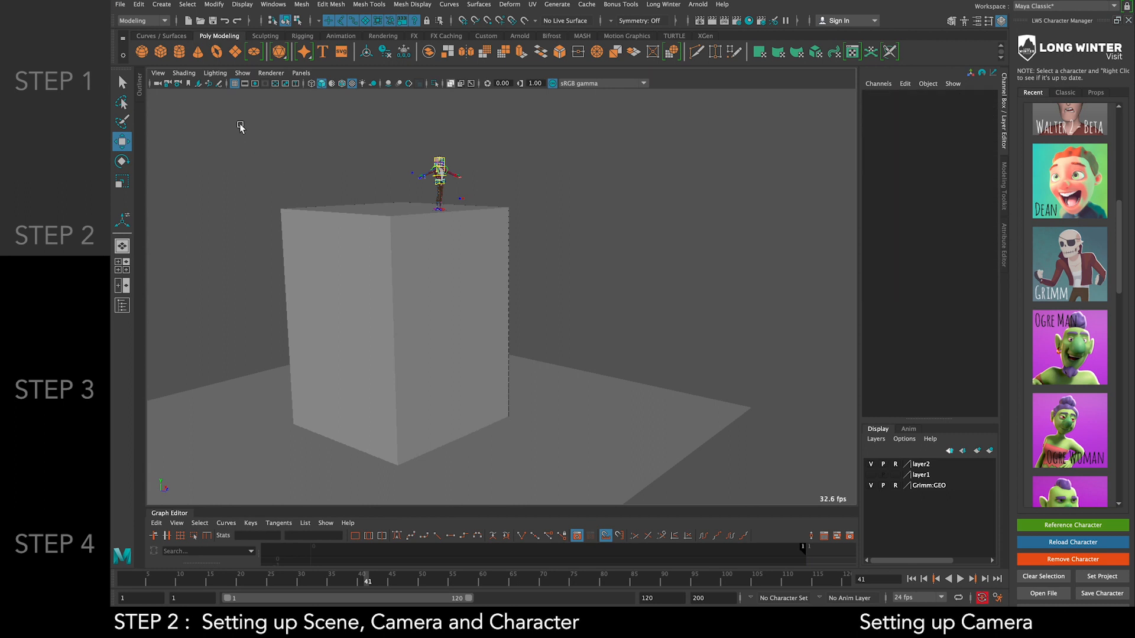
{"action": "left_click", "coordinate": [158, 89]}
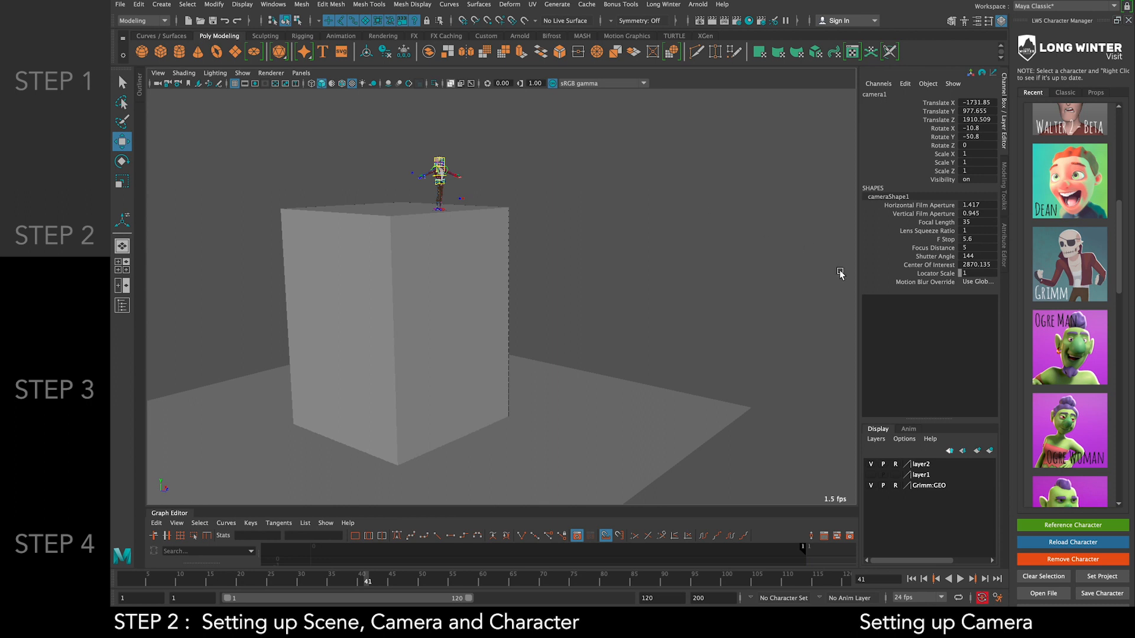
{"action": "double_click", "coordinate": [976, 221]}
{"action": "key", "text": "Return"}
{"action": "scroll", "coordinate": [509, 216], "scroll_direction": "down", "scroll_amount": 10}
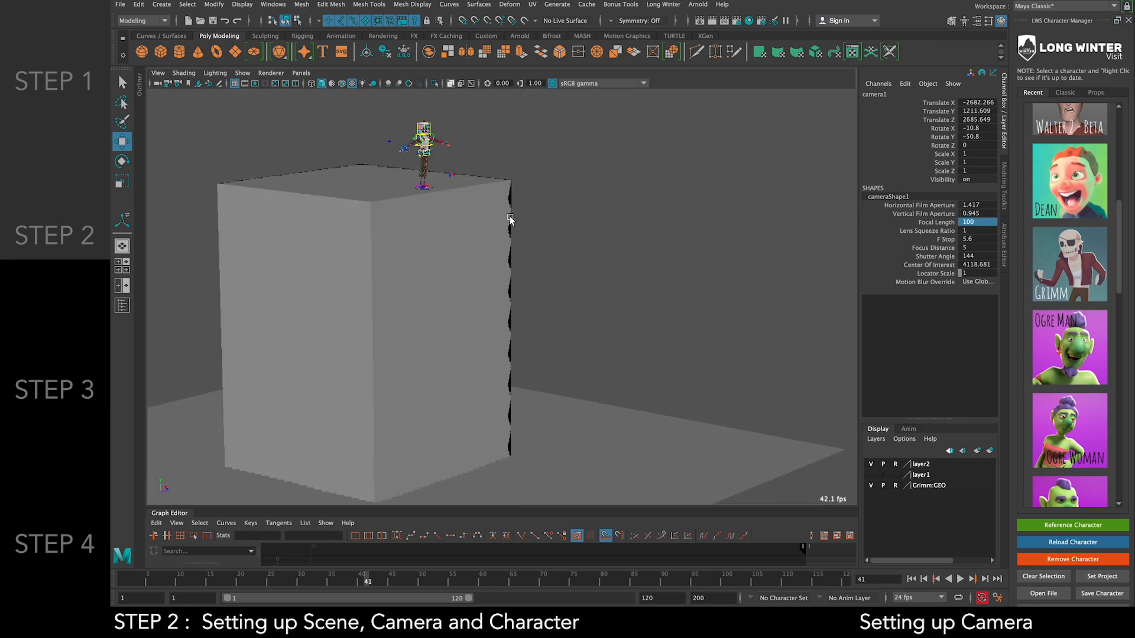
Pull the camera farther back to a flatter angle, about -6.6 in Rotate X and -58.8 in Rotate Y, leaving space beside the block
{"action": "scroll", "coordinate": [524, 202], "scroll_direction": "down", "scroll_amount": 2}
{"action": "left_click_drag", "start_coordinate": [532, 198], "coordinate": [501, 233], "text": "alt"}
{"action": "scroll", "coordinate": [499, 233], "scroll_direction": "down", "scroll_amount": 2}
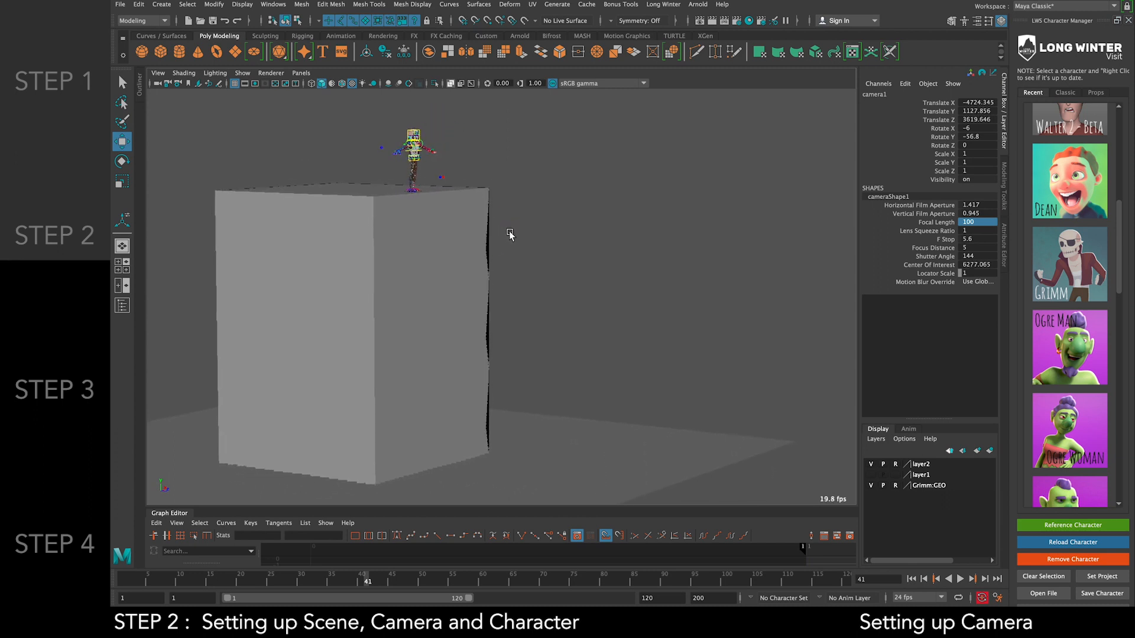
{"action": "left_click_drag", "start_coordinate": [517, 230], "coordinate": [489, 212], "text": "alt"}
{"action": "mouse_move", "coordinate": [589, 210]}
{"action": "right_mouse_down", "text": "alt"}
{"action": "mouse_move", "coordinate": [560, 216]}
{"action": "mouse_move", "coordinate": [574, 220]}
{"action": "right_mouse_up", "text": "alt"}
{"action": "middle_click_drag", "start_coordinate": [575, 220], "coordinate": [580, 218], "text": "alt"}
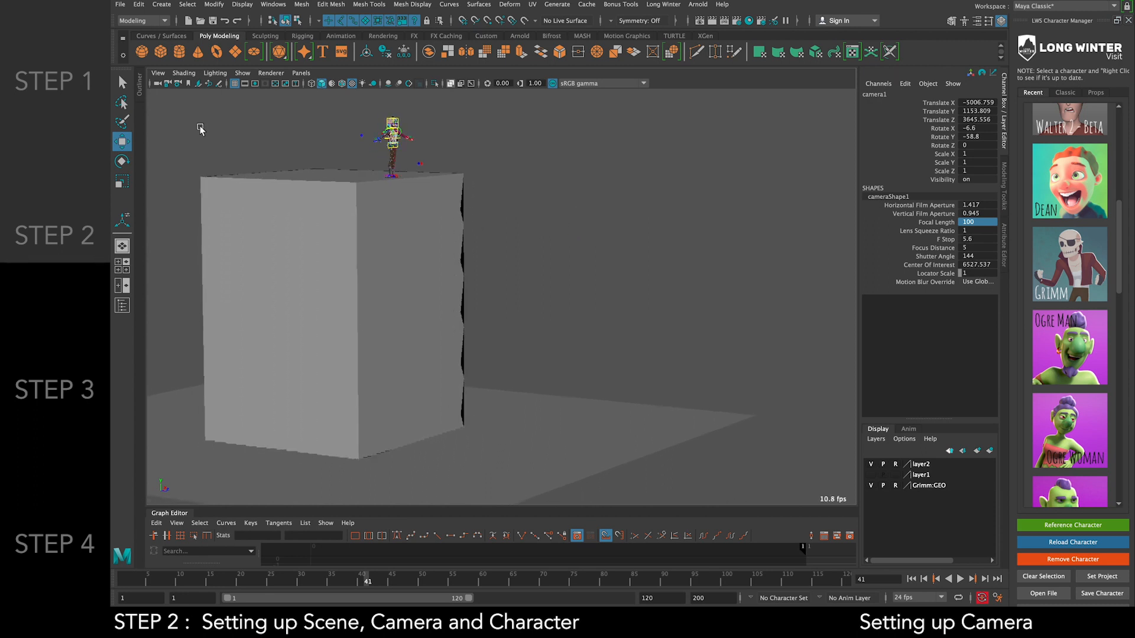
Open the shot camera's attributes and set its Near Clip Plane to 1 and Far Clip Plane to 100000
{"action": "left_click", "coordinate": [159, 75]}
{"action": "left_click", "coordinate": [159, 75]}
{"action": "left_click", "coordinate": [158, 73]}
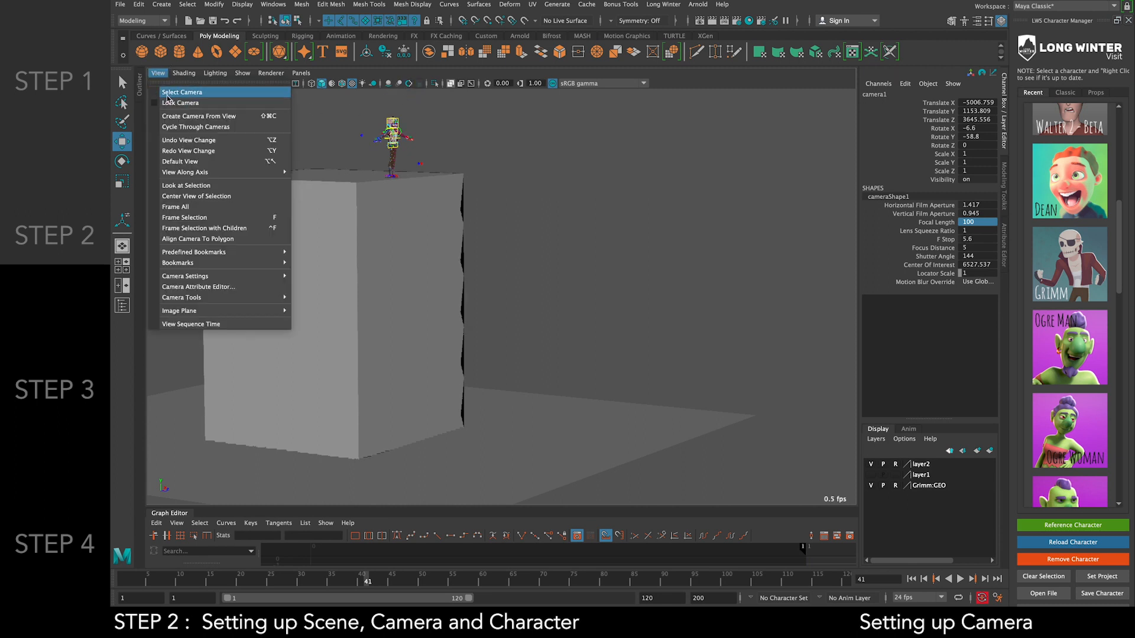
{"action": "left_click", "coordinate": [167, 93]}
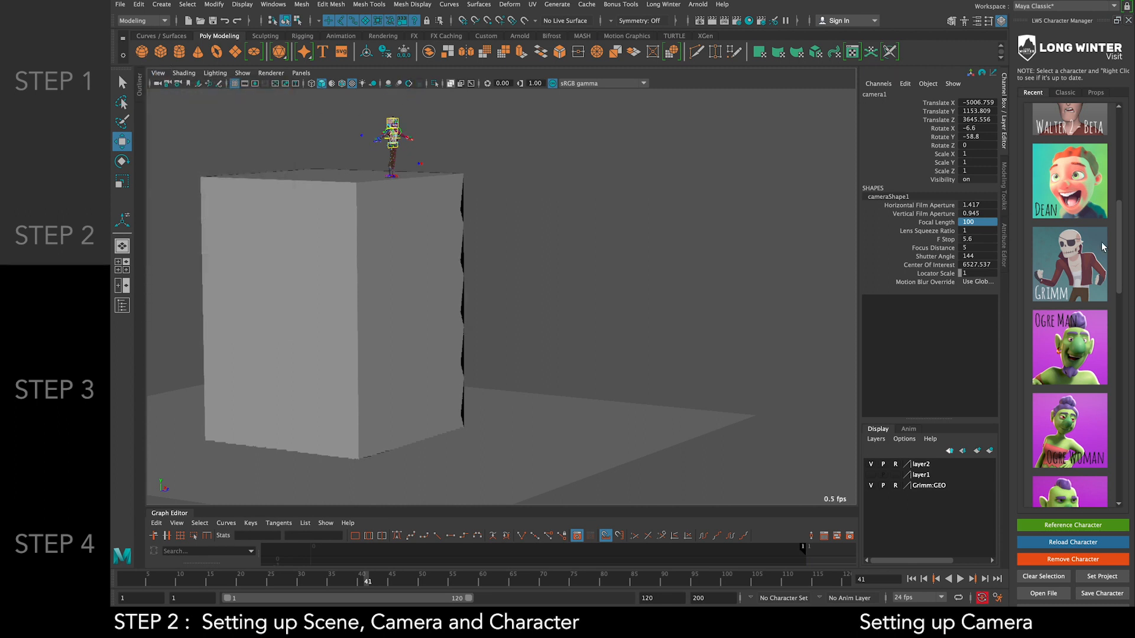
{"action": "left_click", "coordinate": [1004, 242]}
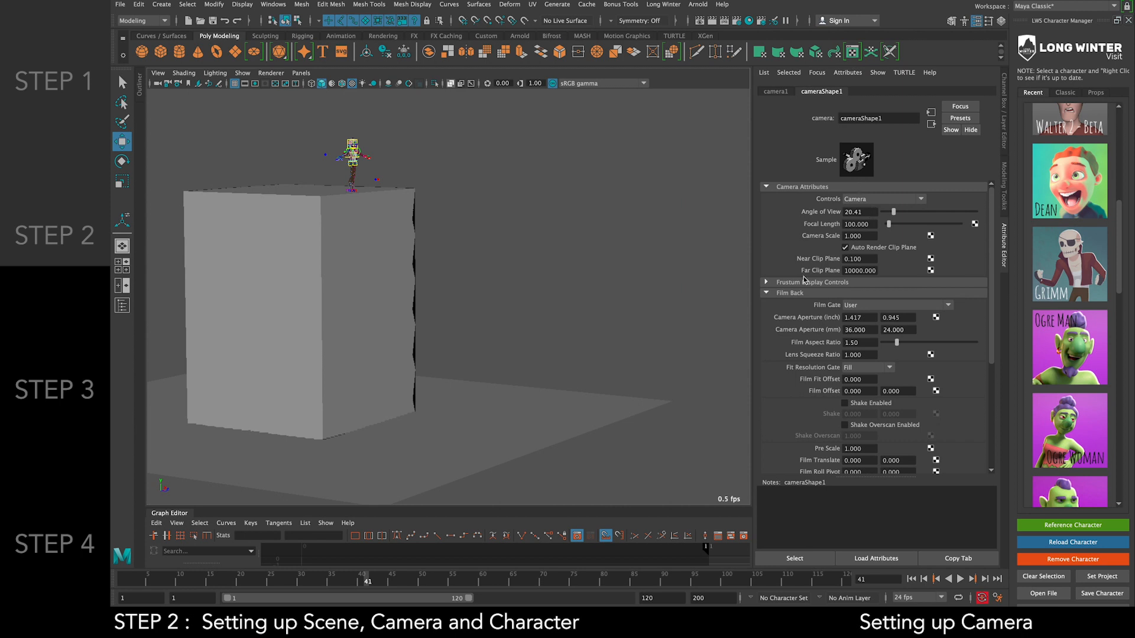
{"action": "left_click_drag", "start_coordinate": [865, 259], "coordinate": [842, 260]}
{"action": "type", "text": "1"}
{"action": "key", "text": "Return"}
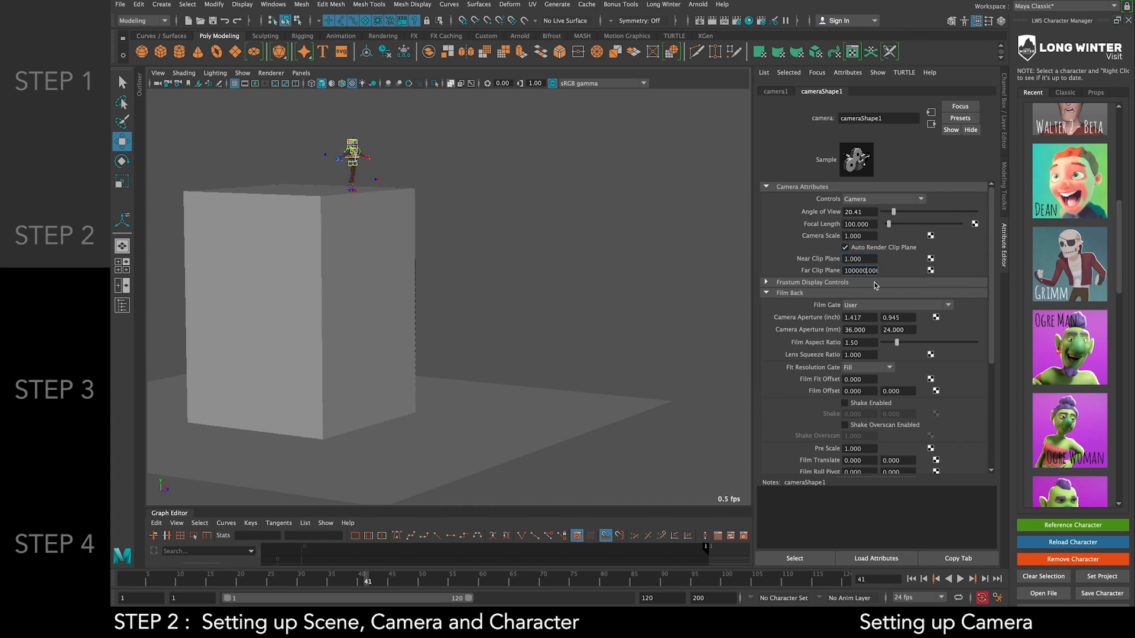
Raise the camera's Near Clip Plane to 2 and reframe the block with the character on top
{"action": "left_click", "coordinate": [871, 261]}
{"action": "left_click_drag", "start_coordinate": [860, 263], "coordinate": [831, 263]}
{"action": "key", "text": "Return"}
{"action": "middle_click_drag", "start_coordinate": [437, 176], "coordinate": [462, 182], "text": "alt"}
{"action": "right_click_drag", "start_coordinate": [409, 190], "coordinate": [434, 205], "text": "alt"}
{"action": "left_click_drag", "start_coordinate": [434, 205], "coordinate": [395, 213], "text": "alt"}
{"action": "middle_click_drag", "start_coordinate": [395, 213], "coordinate": [417, 190], "text": "alt"}
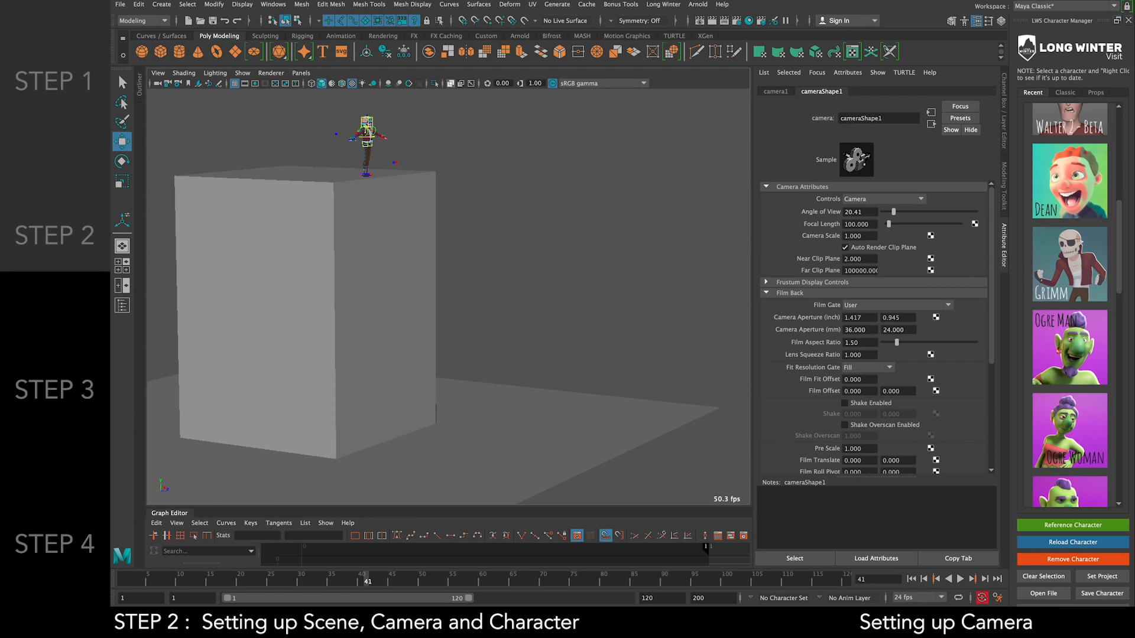
Hide the character manager and show the resolution gate in the camera view
{"action": "left_click", "coordinate": [1127, 21]}
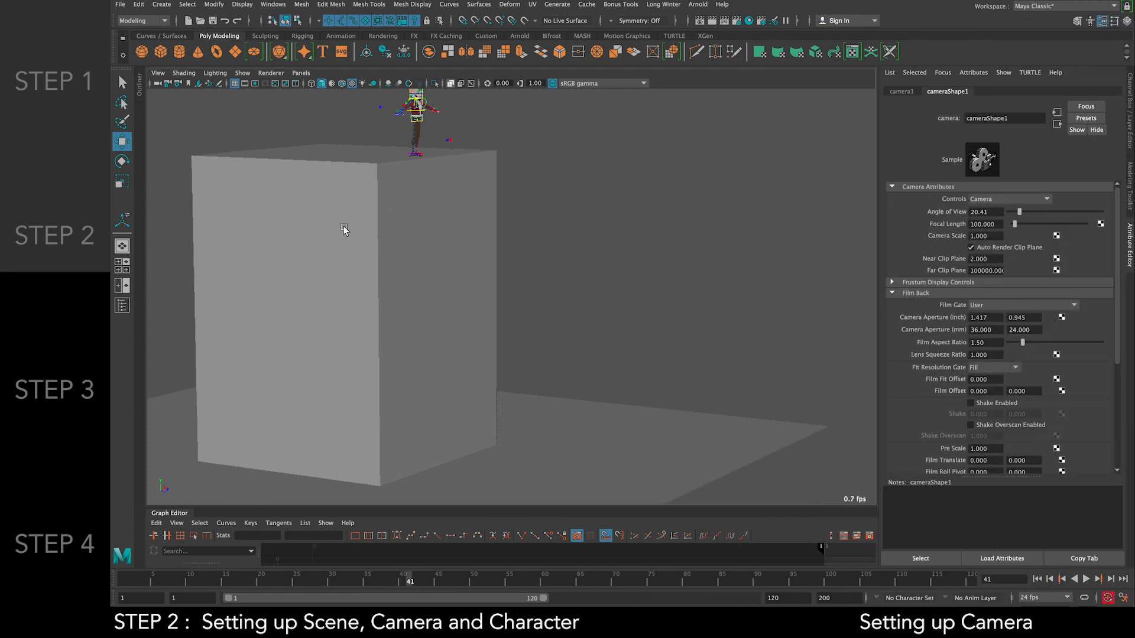
{"action": "left_click", "coordinate": [255, 83]}
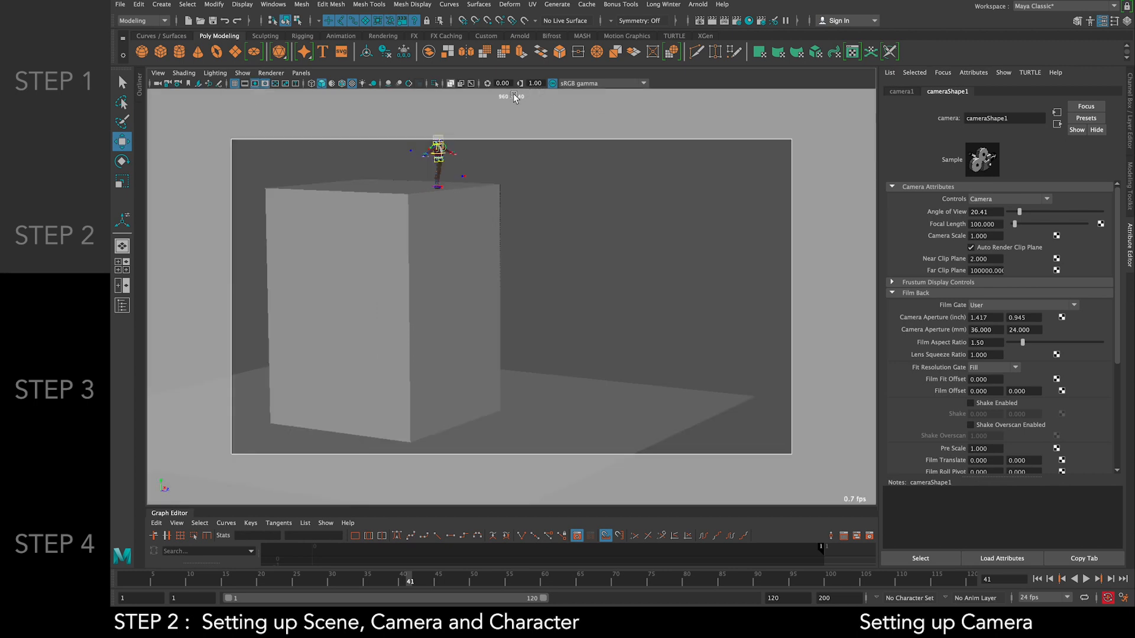
Set the render image size to the HD_1080 preset in the render settings
{"action": "left_click", "coordinate": [735, 20]}
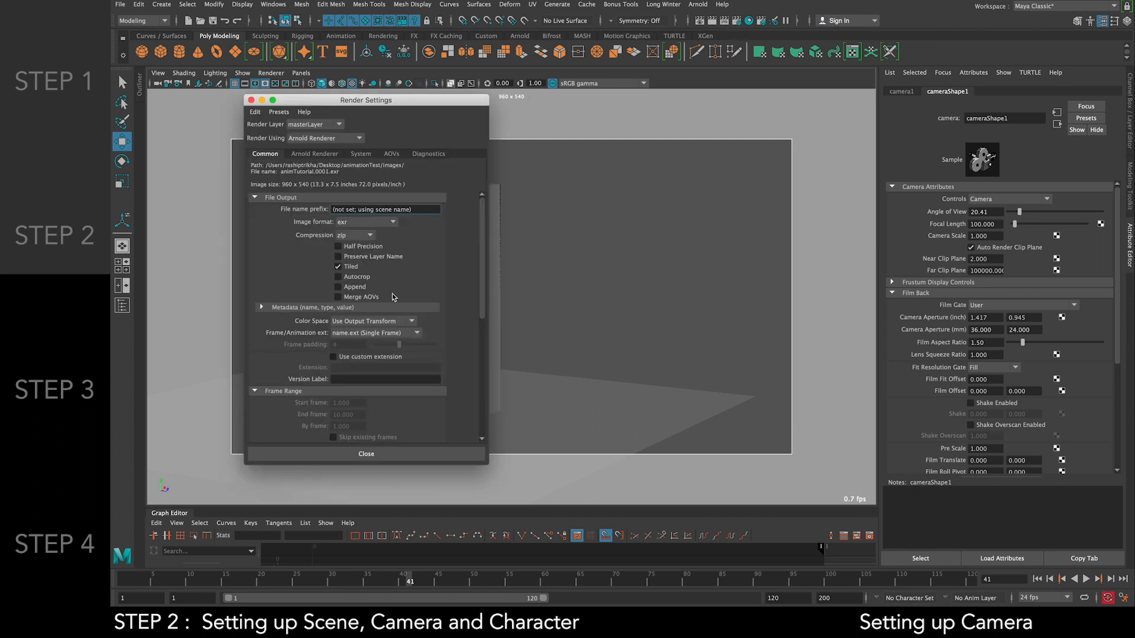
{"action": "scroll", "coordinate": [394, 297], "scroll_direction": "down", "scroll_amount": 8}
{"action": "left_click", "coordinate": [374, 298]}
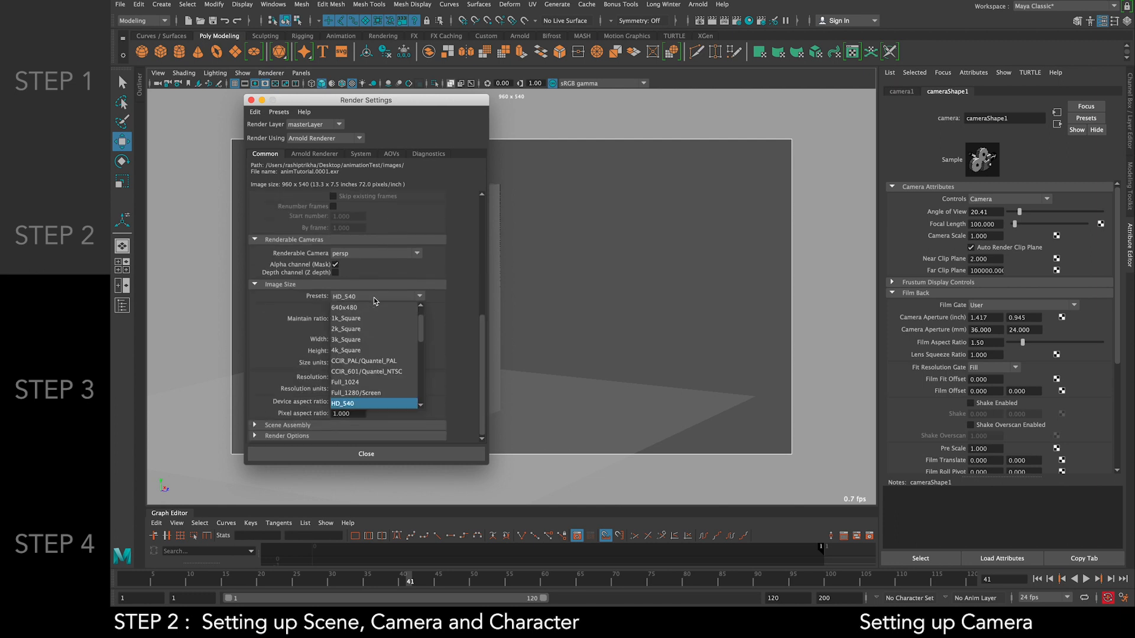
{"action": "scroll", "coordinate": [366, 354], "scroll_direction": "down", "scroll_amount": 2}
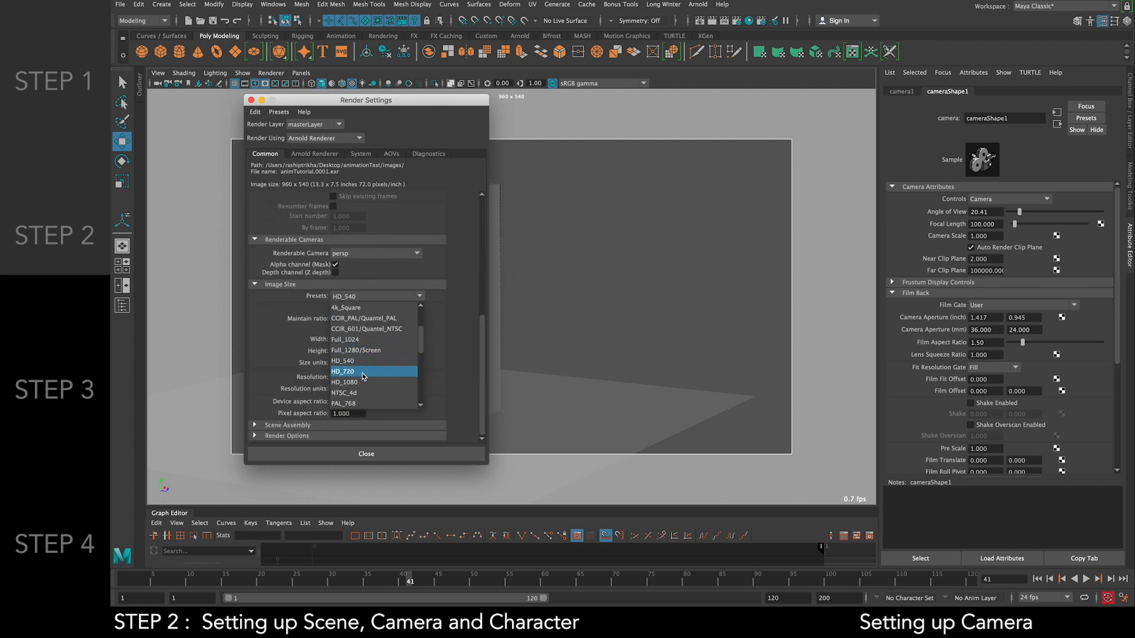
{"action": "left_click", "coordinate": [346, 383]}
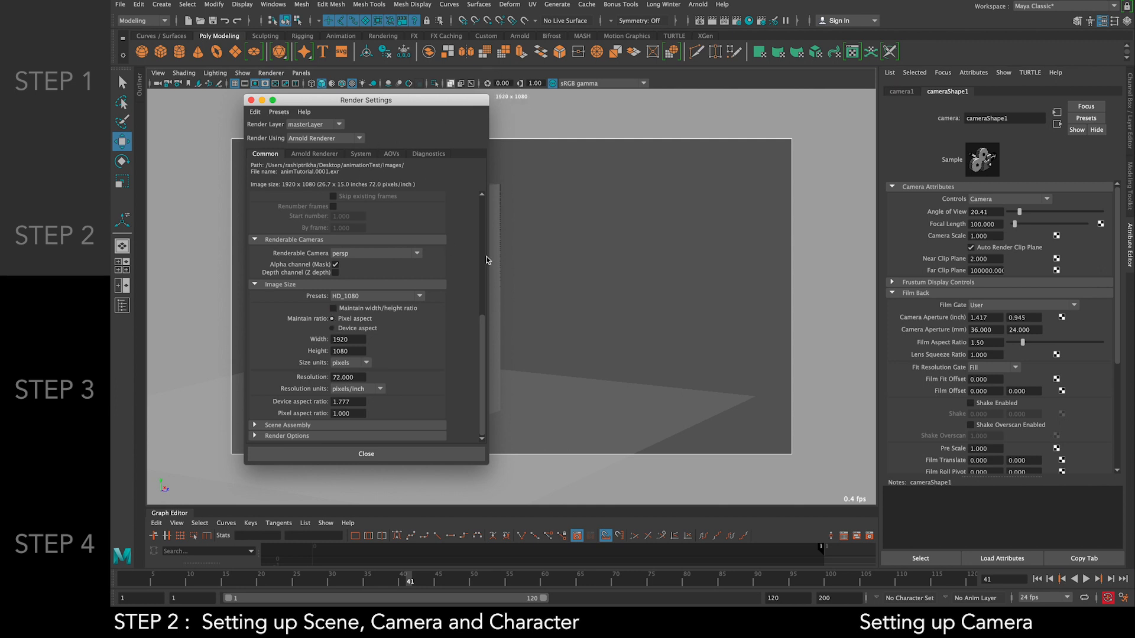
{"action": "left_click", "coordinate": [355, 456]}
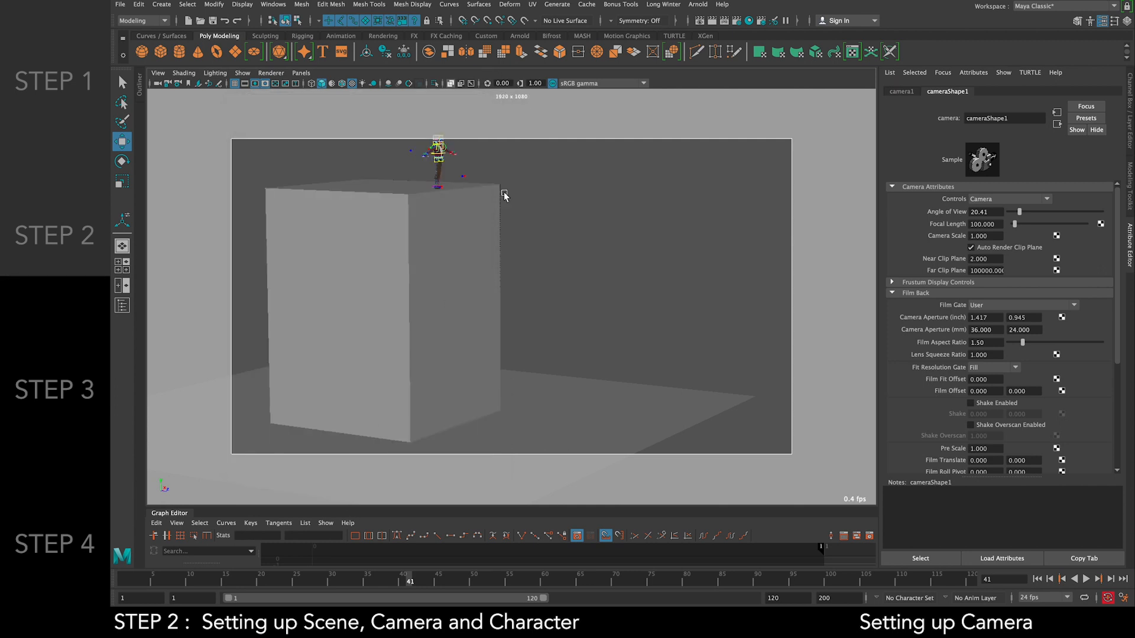
Adjust the camera so the character's head and the whole block sit inside the resolution gate, and clear the selection
{"action": "middle_click_drag", "start_coordinate": [560, 191], "coordinate": [558, 192], "text": "alt"}
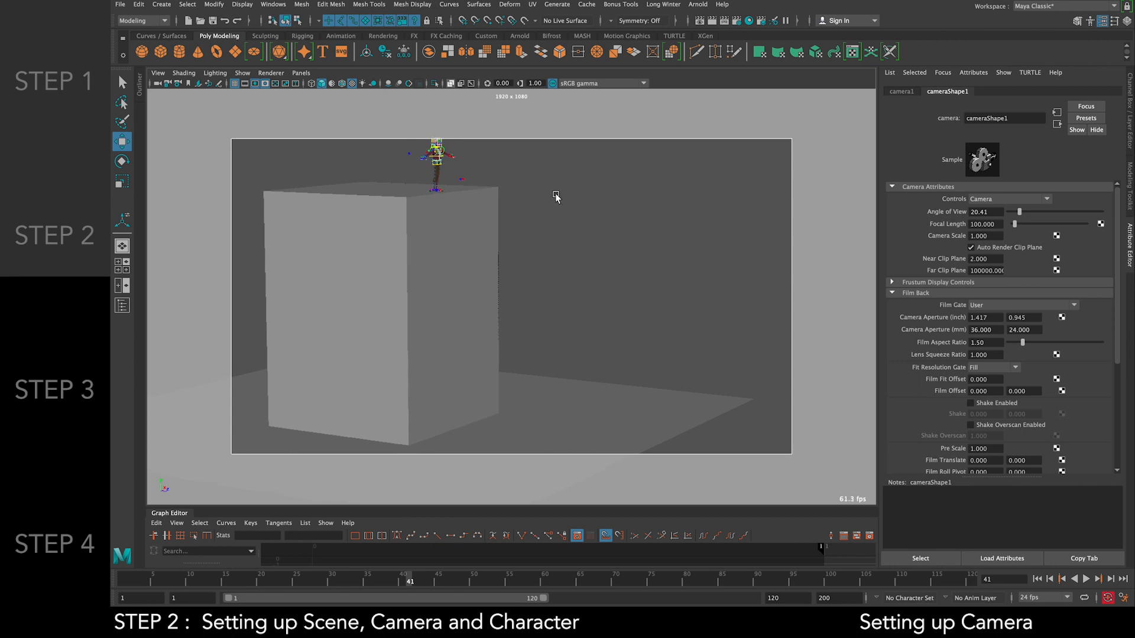
{"action": "left_click_drag", "start_coordinate": [600, 185], "coordinate": [575, 192], "text": "alt"}
{"action": "left_click", "coordinate": [575, 193]}
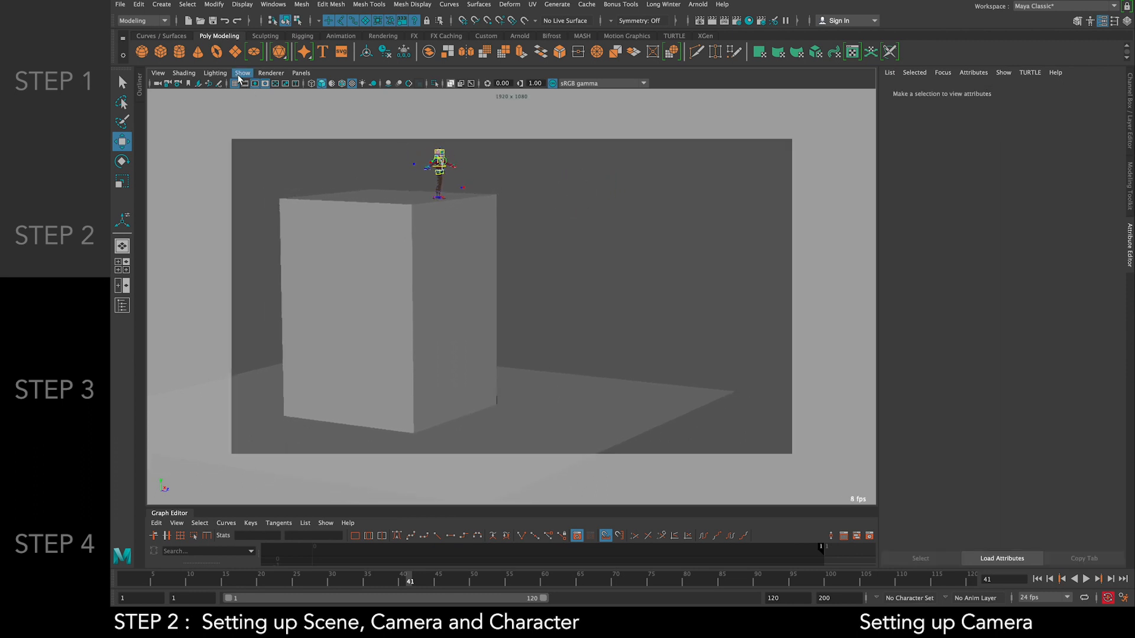
Hide the character's NURBS control curves in the camera view
{"action": "left_click", "coordinate": [242, 73]}
{"action": "left_click", "coordinate": [264, 148]}
{"action": "left_click", "coordinate": [243, 73]}
{"action": "left_click", "coordinate": [264, 142]}
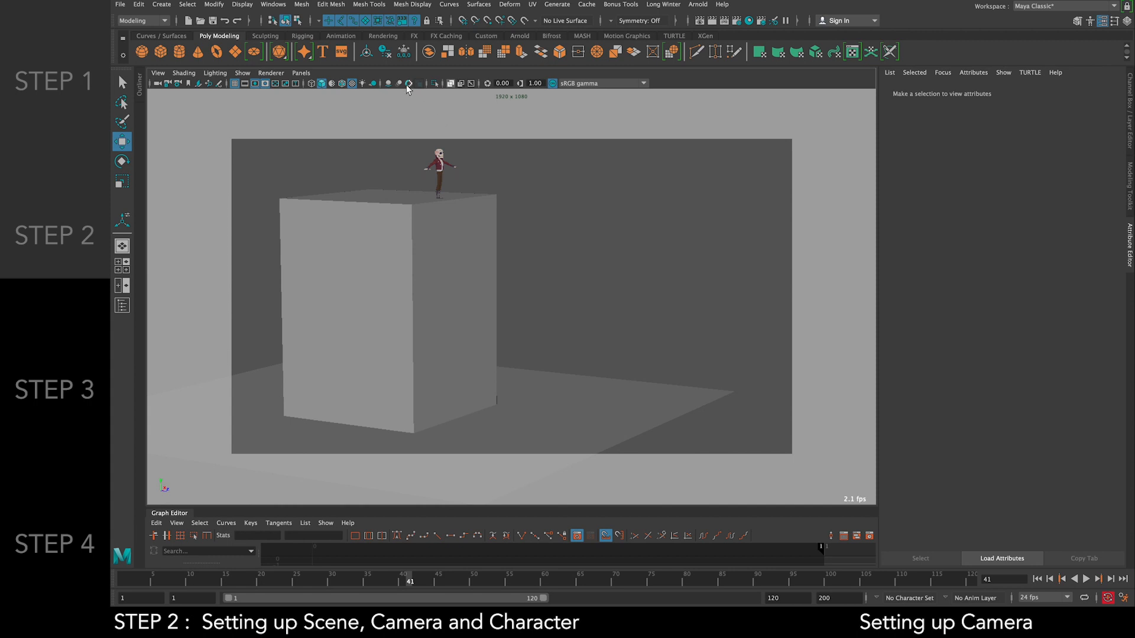
{"action": "left_click", "coordinate": [389, 84]}
{"action": "left_click", "coordinate": [388, 85]}
Switch the view to the persp camera and look at the character on the block from closer up
{"action": "left_click", "coordinate": [301, 72]}
{"action": "mouse_move", "coordinate": [317, 84]}
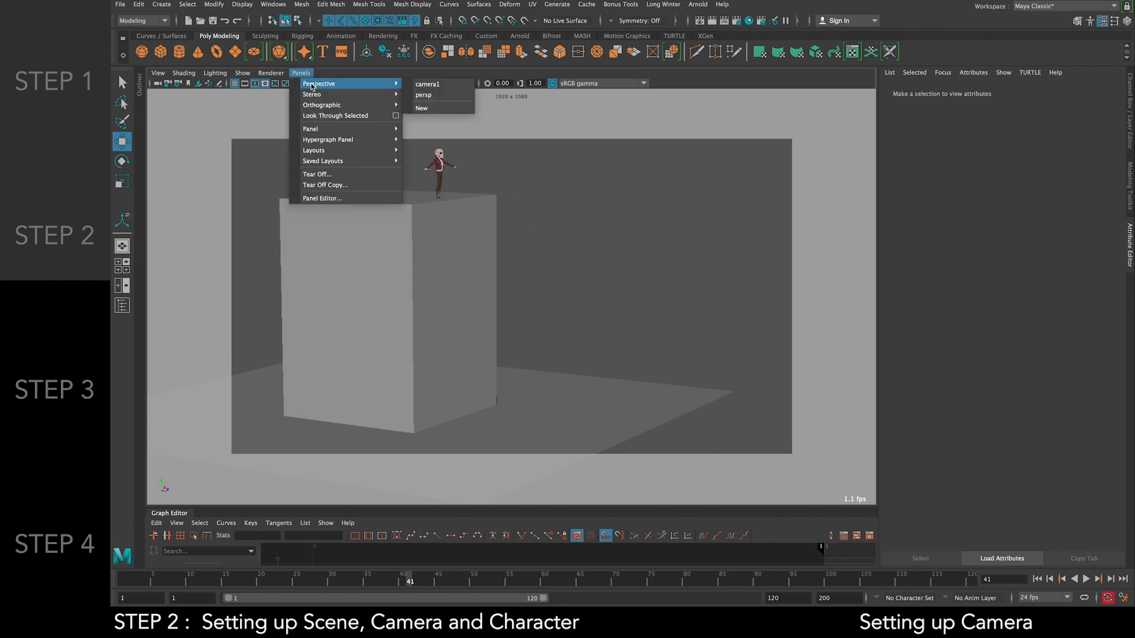
{"action": "left_click", "coordinate": [471, 94]}
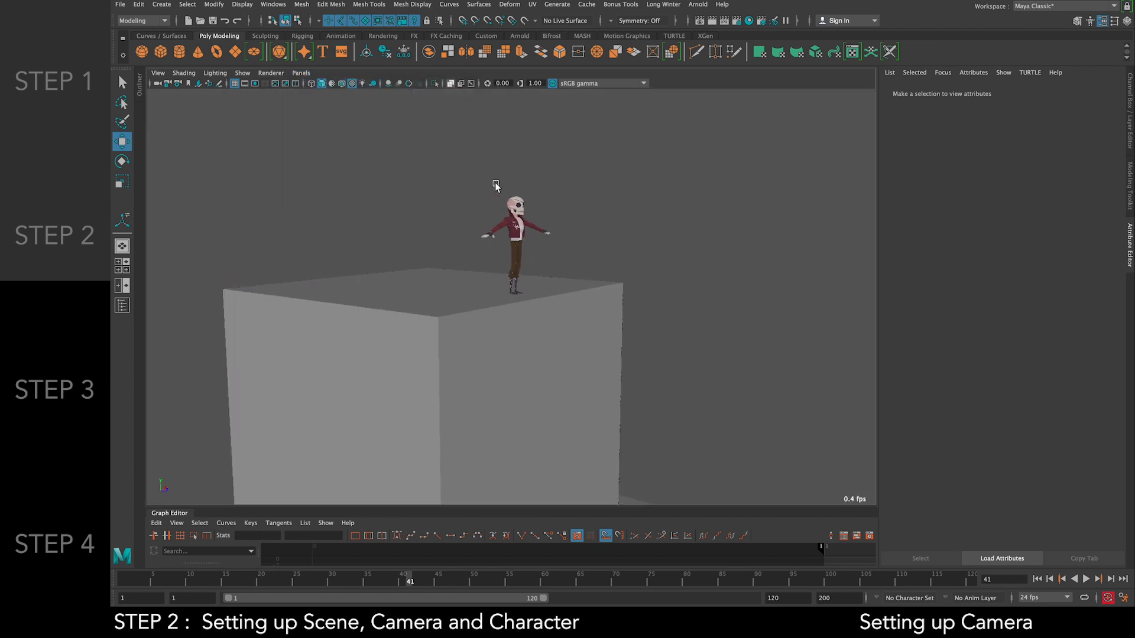
{"action": "scroll", "coordinate": [500, 192], "scroll_direction": "up", "scroll_amount": 5}
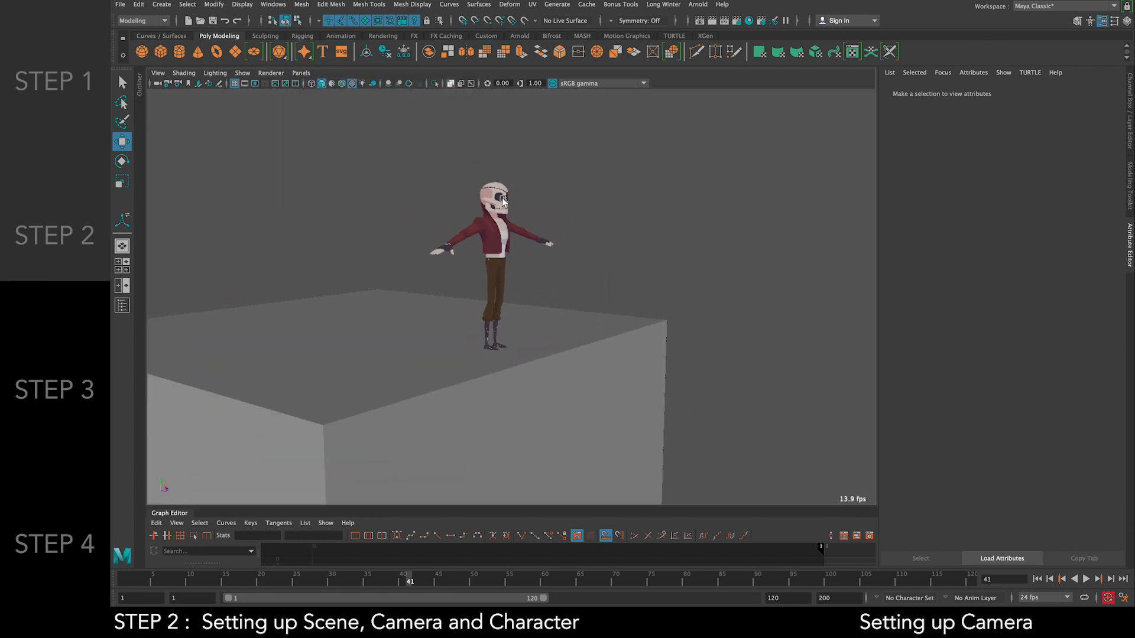
{"action": "scroll", "coordinate": [502, 201], "scroll_direction": "down", "scroll_amount": 1}
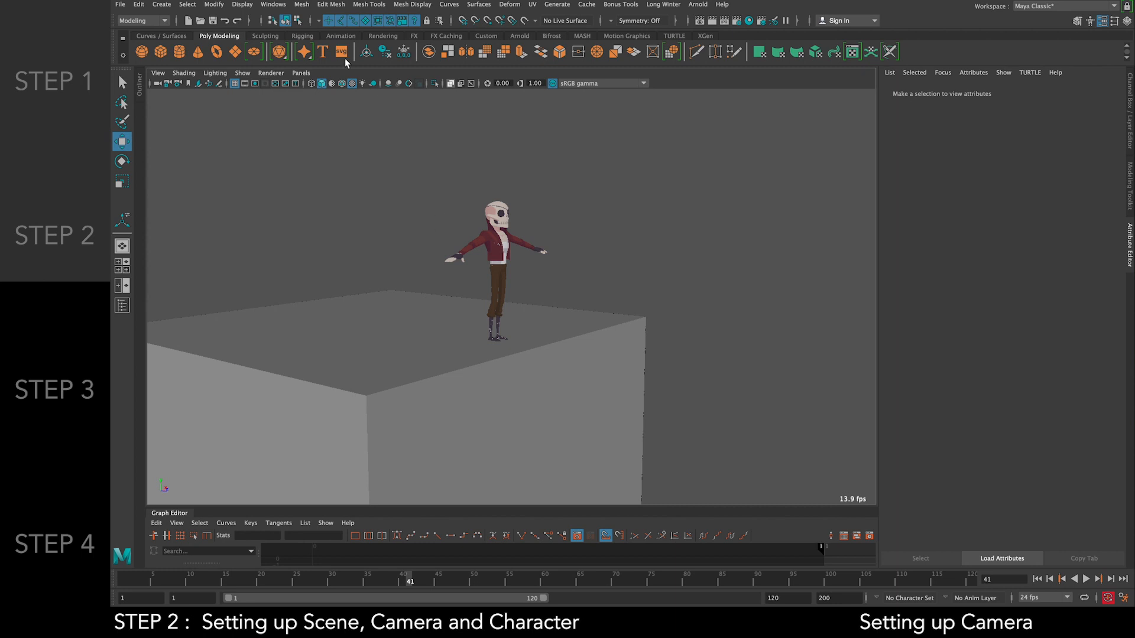
Show the character's NURBS control curves again and frame the whole rig close up in the perspective view
{"action": "left_click", "coordinate": [242, 73]}
{"action": "left_click", "coordinate": [263, 139]}
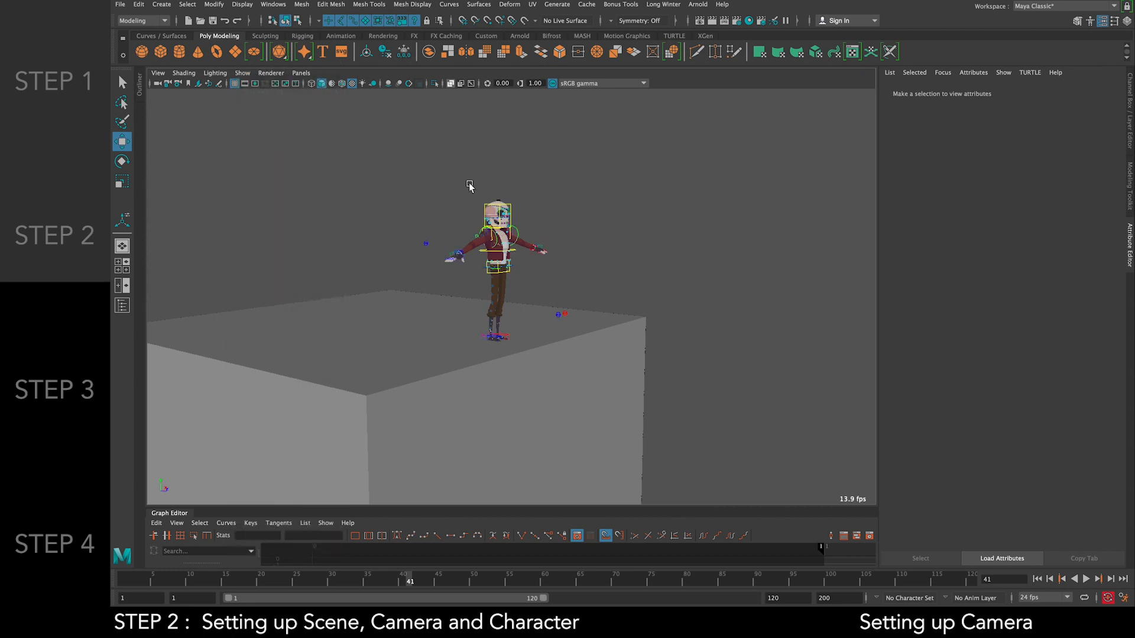
{"action": "scroll", "coordinate": [571, 195], "scroll_direction": "up", "scroll_amount": 1}
{"action": "scroll", "coordinate": [565, 210], "scroll_direction": "down", "scroll_amount": 3}
{"action": "scroll", "coordinate": [552, 255], "scroll_direction": "up", "scroll_amount": 2}
{"action": "scroll", "coordinate": [543, 258], "scroll_direction": "up", "scroll_amount": 4}
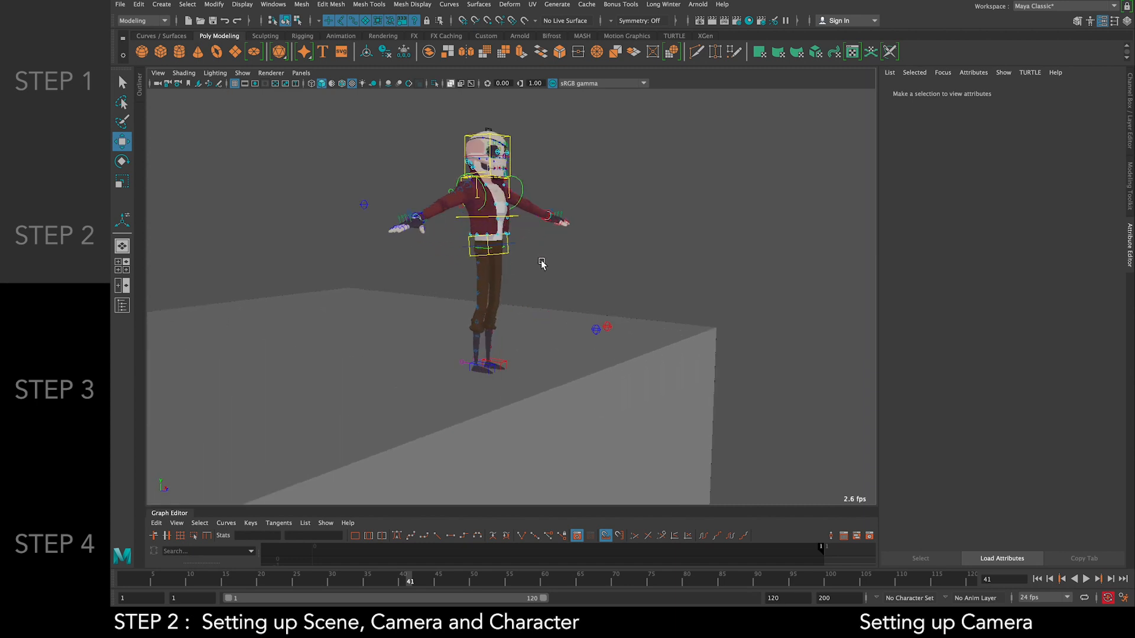
{"action": "middle_click_drag", "start_coordinate": [525, 260], "coordinate": [583, 298], "text": "alt"}
{"action": "mouse_move", "coordinate": [591, 256]}
{"action": "left_mouse_down", "text": "alt"}
{"action": "mouse_move", "coordinate": [579, 259]}
{"action": "mouse_move", "coordinate": [590, 254]}
{"action": "left_mouse_up", "text": "alt"}
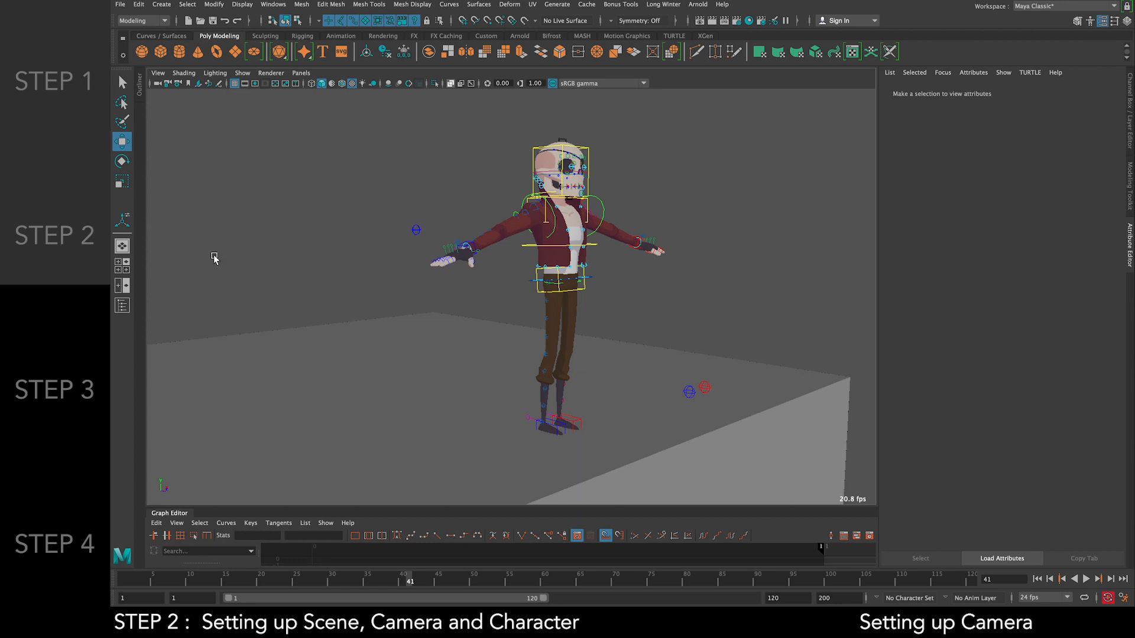
Return the view from persp to camera1
{"action": "left_click", "coordinate": [297, 75]}
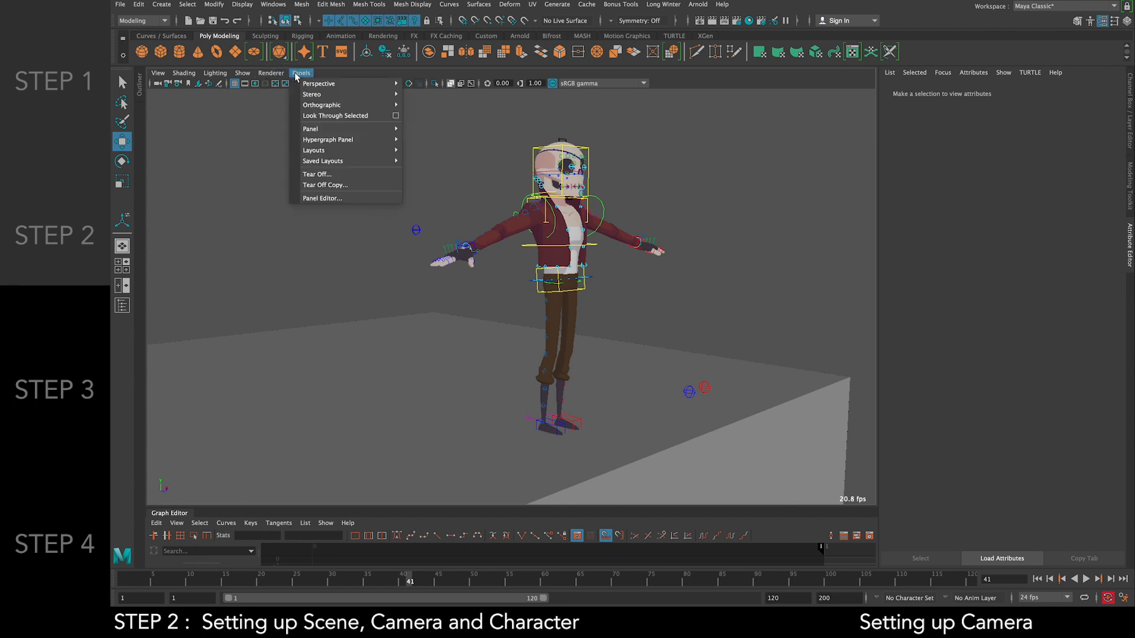
{"action": "mouse_move", "coordinate": [319, 84]}
{"action": "left_click", "coordinate": [444, 90]}
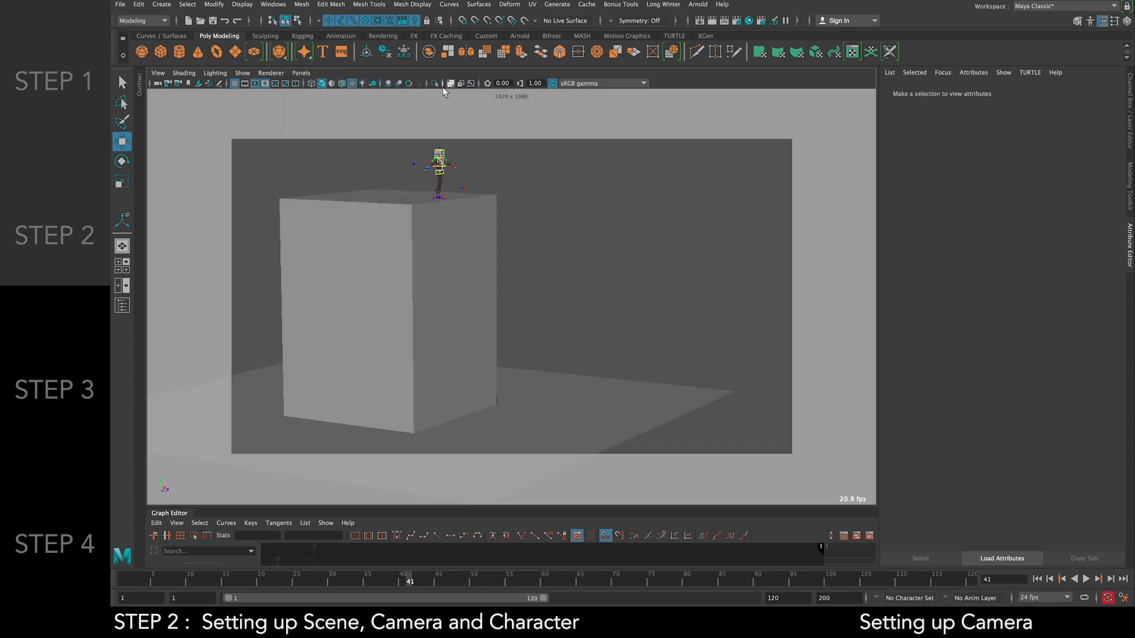
Tear off a copy of the camera view, dock it beside the original view, and widen it
{"action": "left_click", "coordinate": [298, 75]}
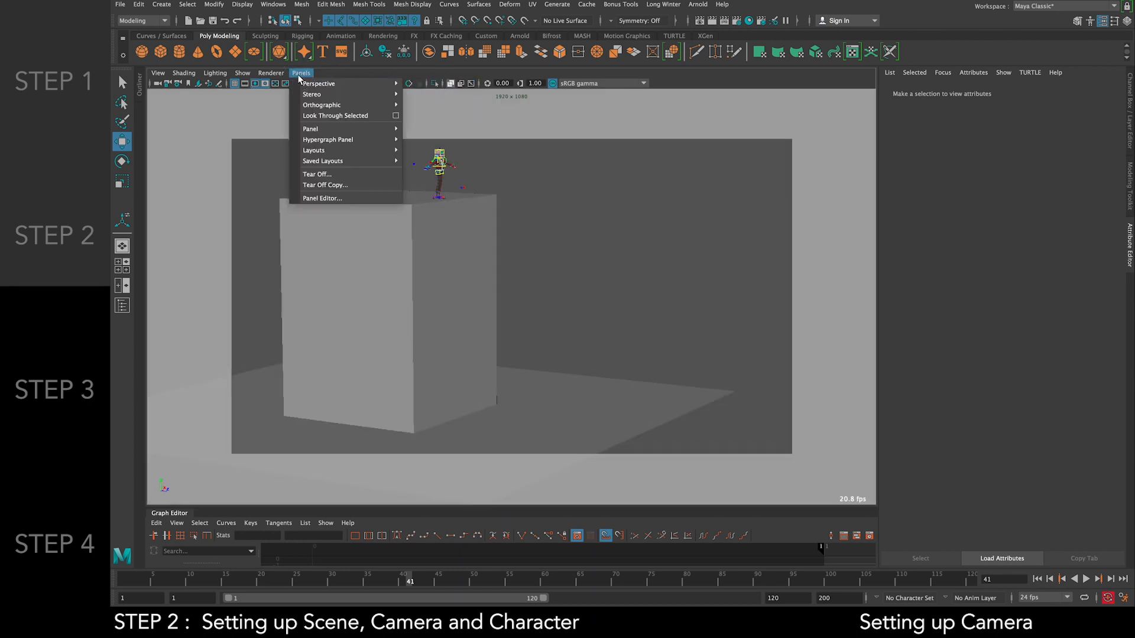
{"action": "left_click", "coordinate": [339, 186]}
{"action": "left_click_drag", "start_coordinate": [398, 105], "coordinate": [336, 144]}
{"action": "left_click_drag", "start_coordinate": [433, 147], "coordinate": [149, 138]}
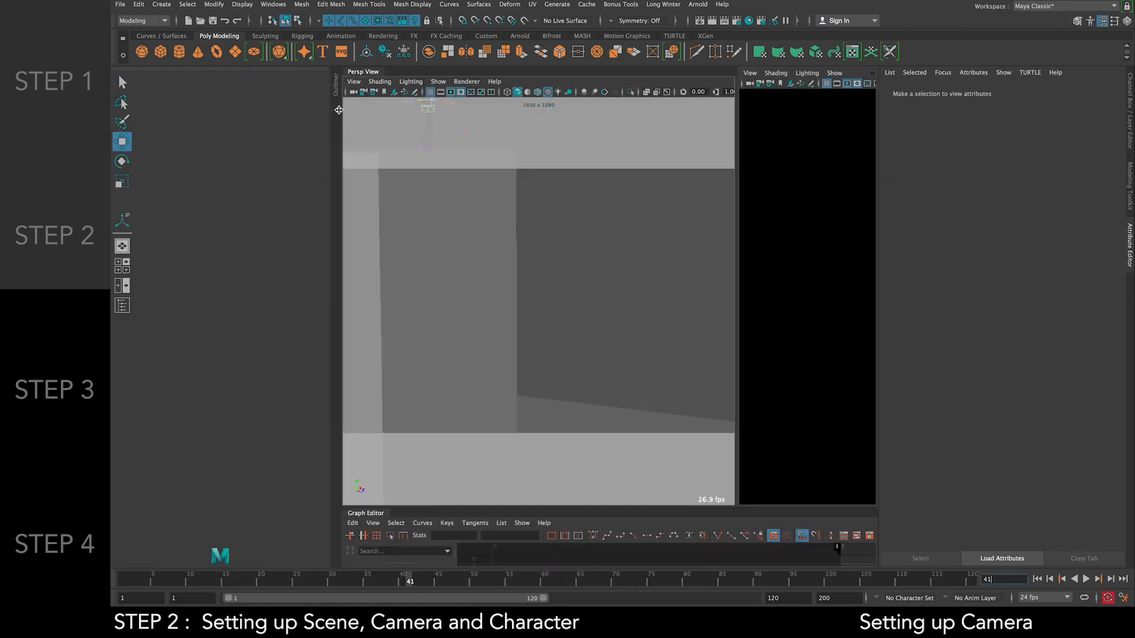
{"action": "left_click_drag", "start_coordinate": [343, 110], "coordinate": [141, 112]}
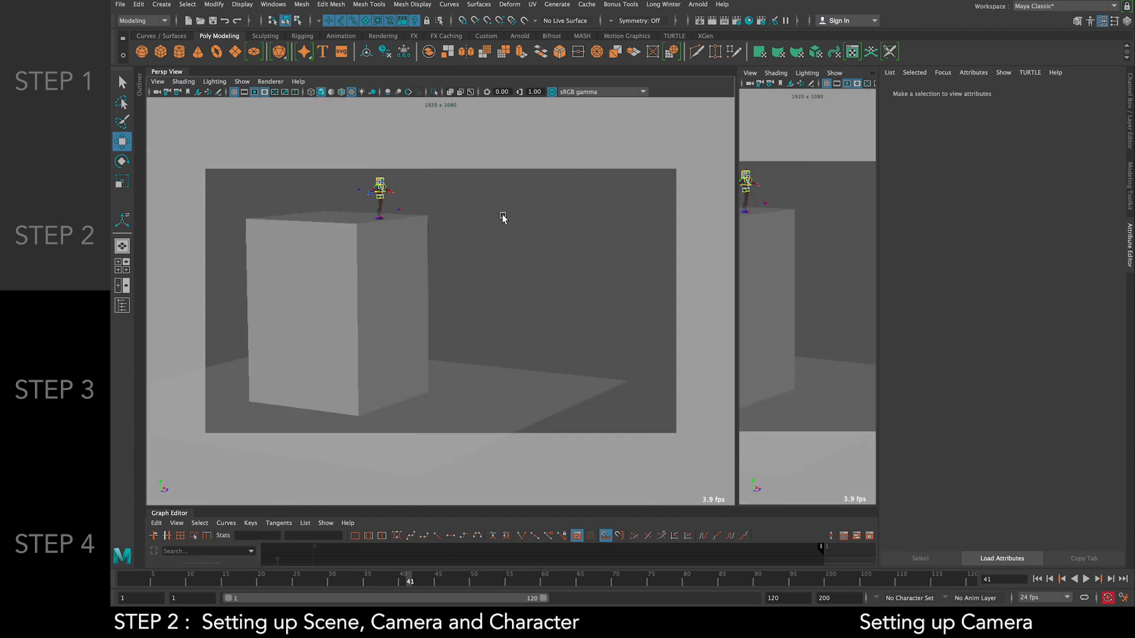
Turn on the camera names in the heads-up display of the viewports
{"action": "left_click", "coordinate": [242, 4]}
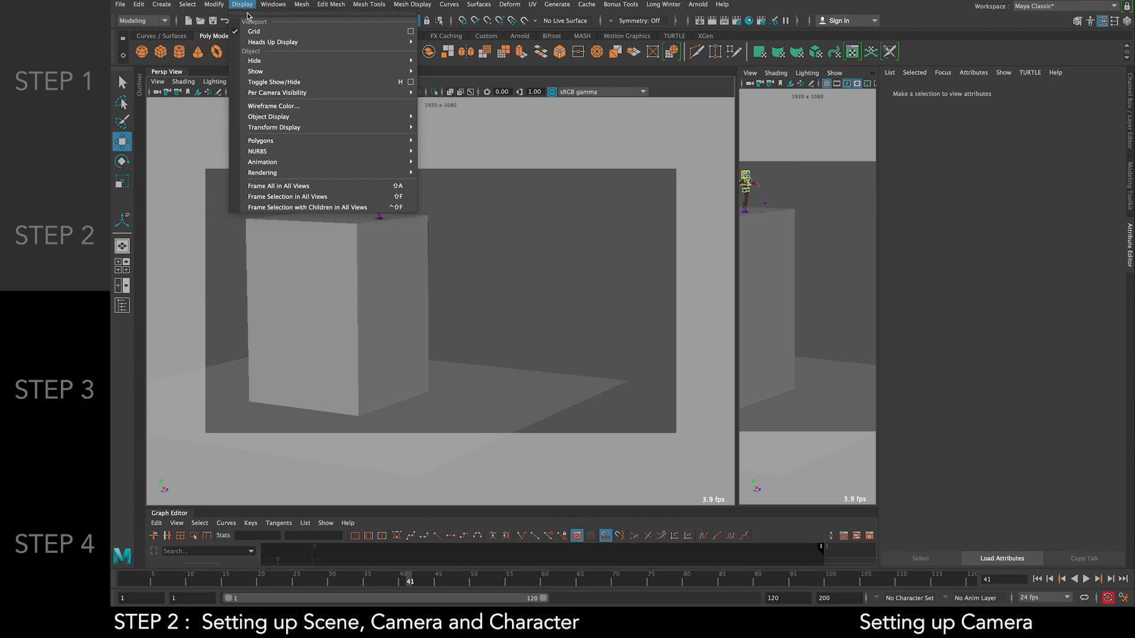
{"action": "mouse_move", "coordinate": [270, 48]}
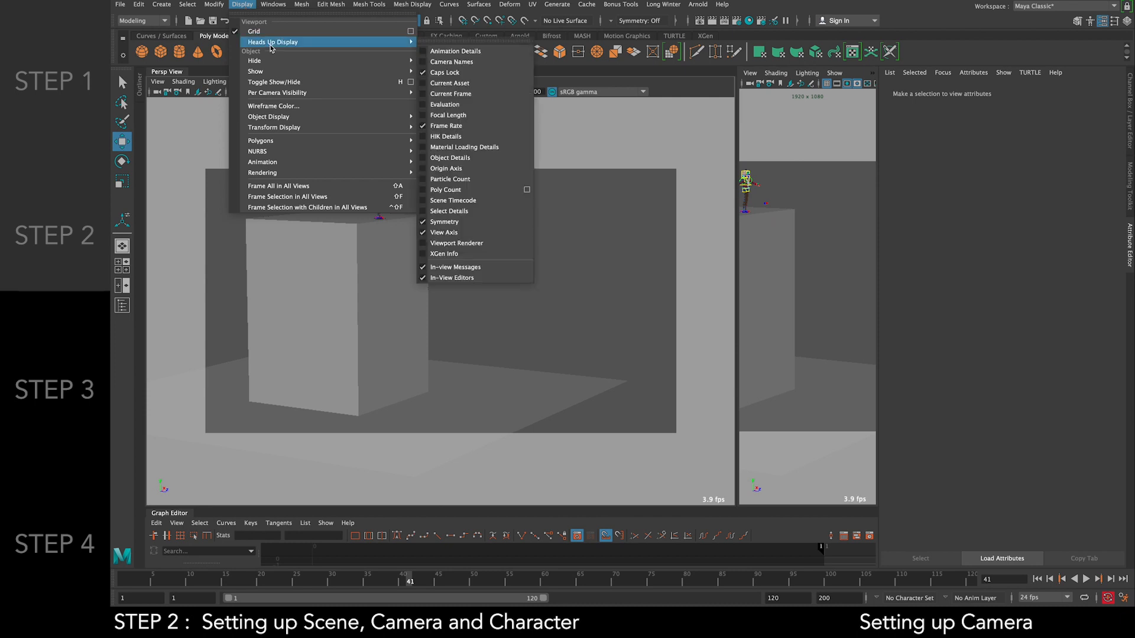
{"action": "left_click", "coordinate": [424, 64]}
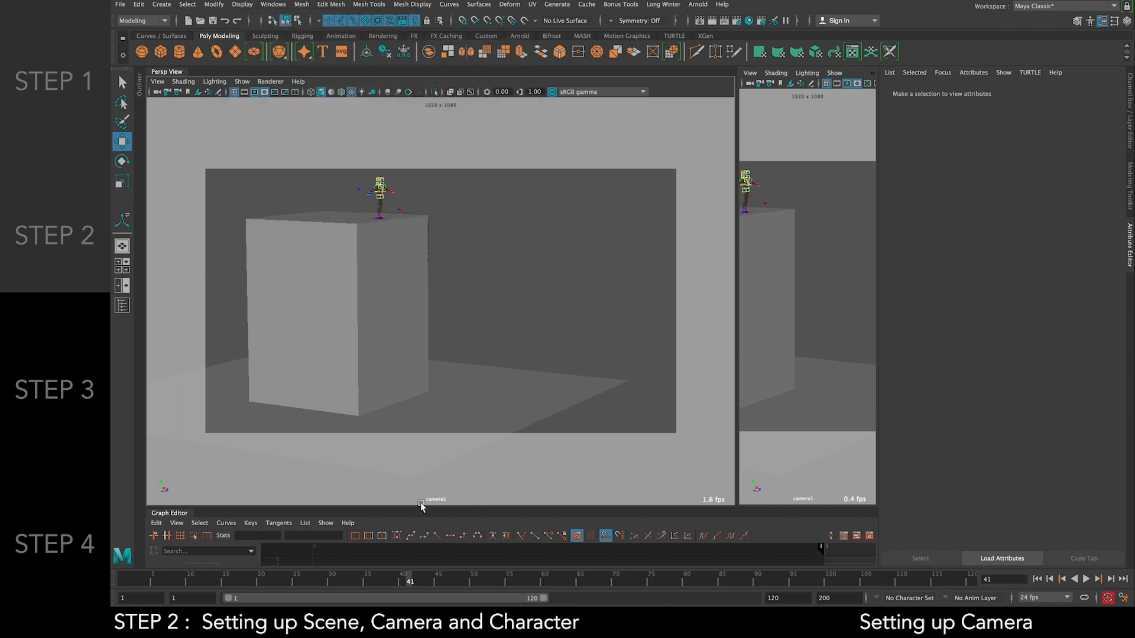
Narrow the camera1 view to make room and switch the neighbouring view to the persp camera
{"action": "left_click_drag", "start_coordinate": [736, 301], "coordinate": [536, 303]}
{"action": "left_click", "coordinate": [692, 73]}
{"action": "mouse_move", "coordinate": [769, 83]}
{"action": "left_click", "coordinate": [814, 97]}
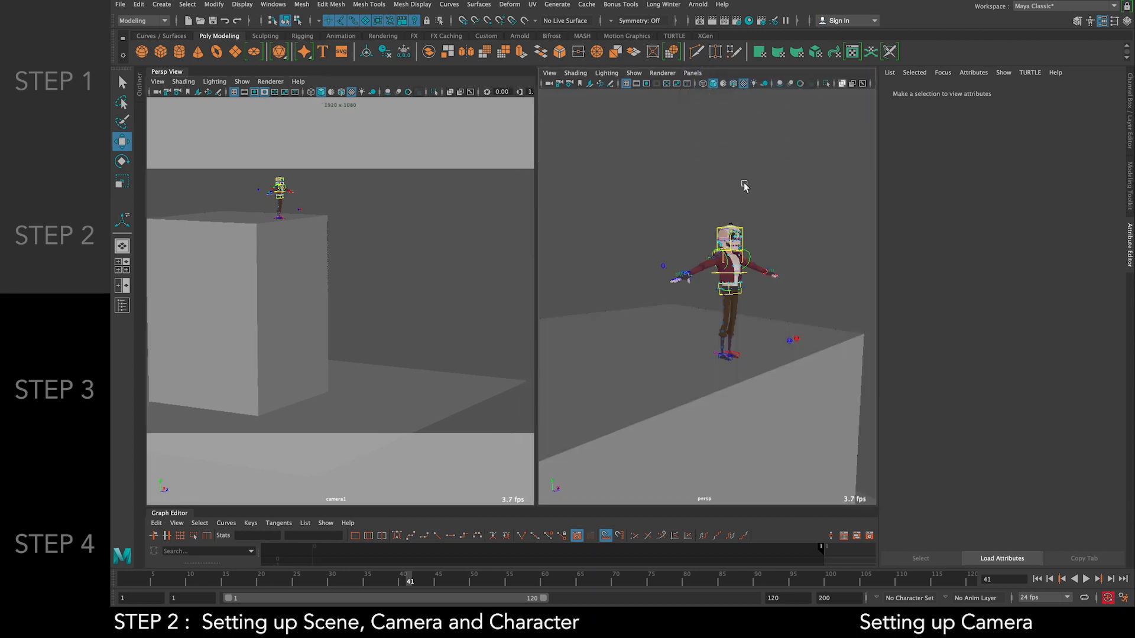
{"action": "scroll", "coordinate": [691, 230], "scroll_direction": "up", "scroll_amount": 3}
Resize the two views so that persp takes most of the workspace and camera1 stays as a narrower view
{"action": "left_click_drag", "start_coordinate": [535, 172], "coordinate": [720, 187]}
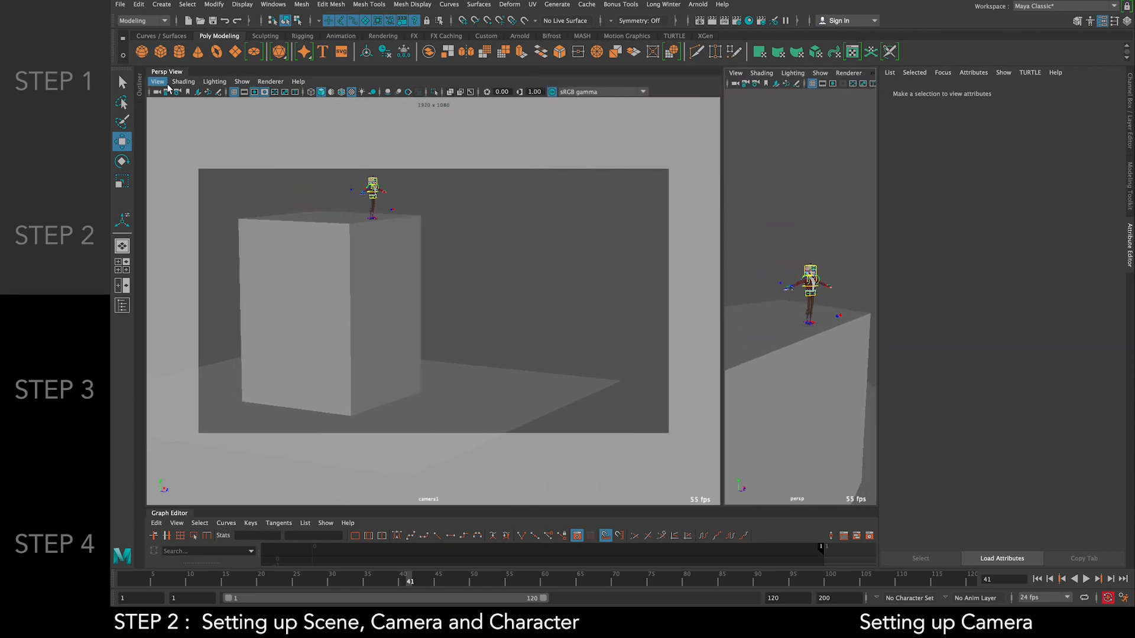
{"action": "left_click_drag", "start_coordinate": [722, 120], "coordinate": [440, 130]}
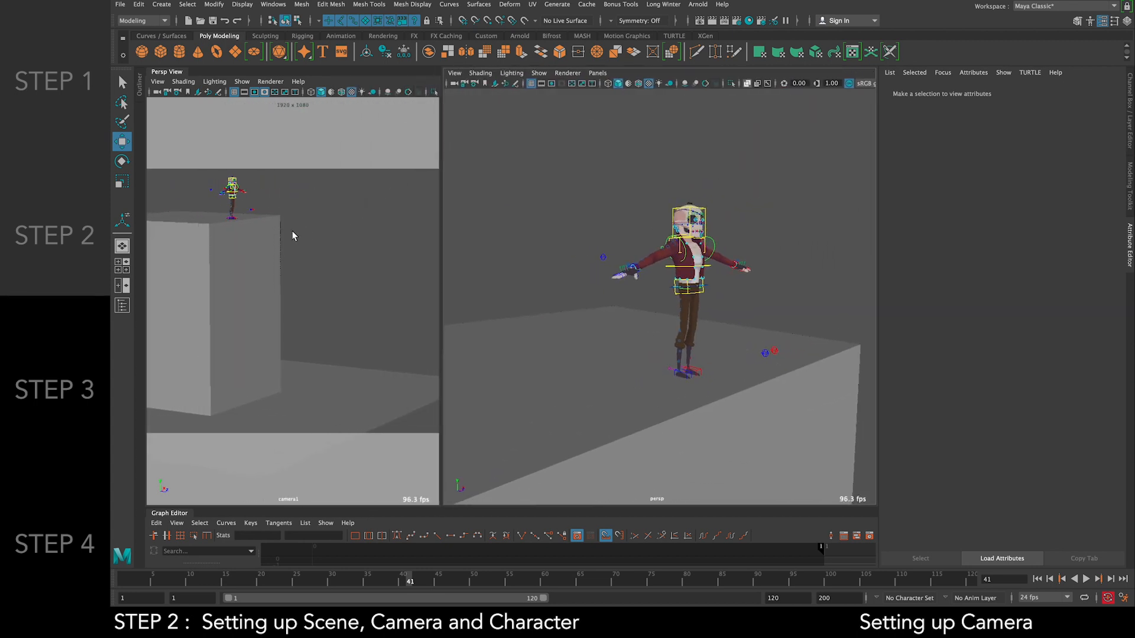
{"action": "left_click", "coordinate": [329, 219]}
{"action": "left_click_drag", "start_coordinate": [313, 222], "coordinate": [304, 227], "text": "alt"}
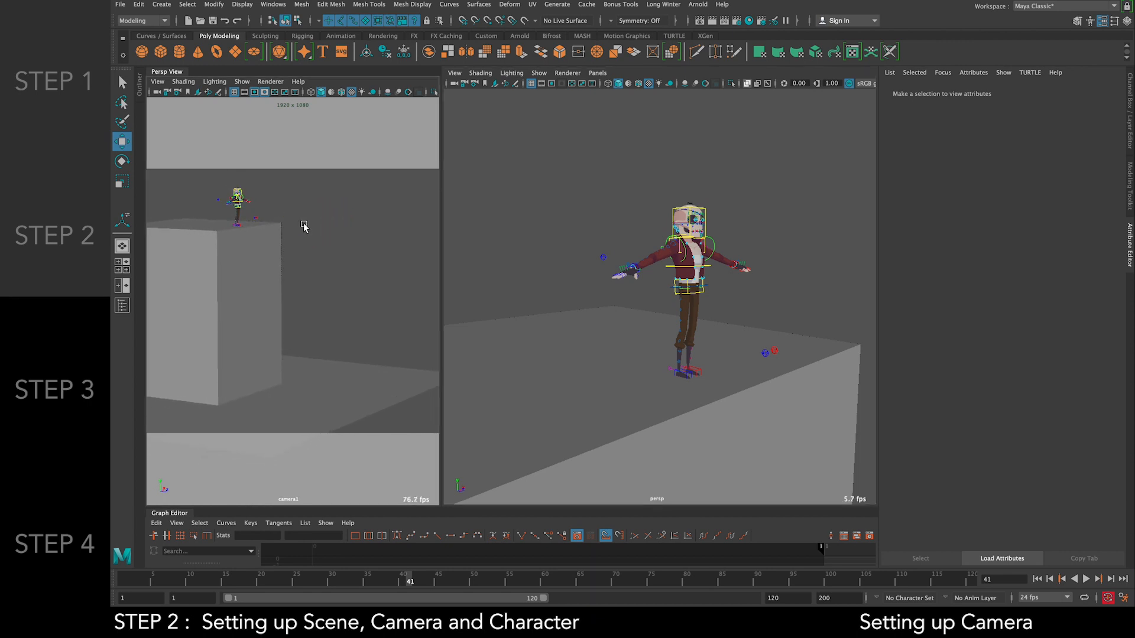
{"action": "left_click_drag", "start_coordinate": [438, 197], "coordinate": [398, 195]}
Hide the NURBS curves in the camera1 view so only the character's geometry is displayed there
{"action": "left_click", "coordinate": [242, 82]}
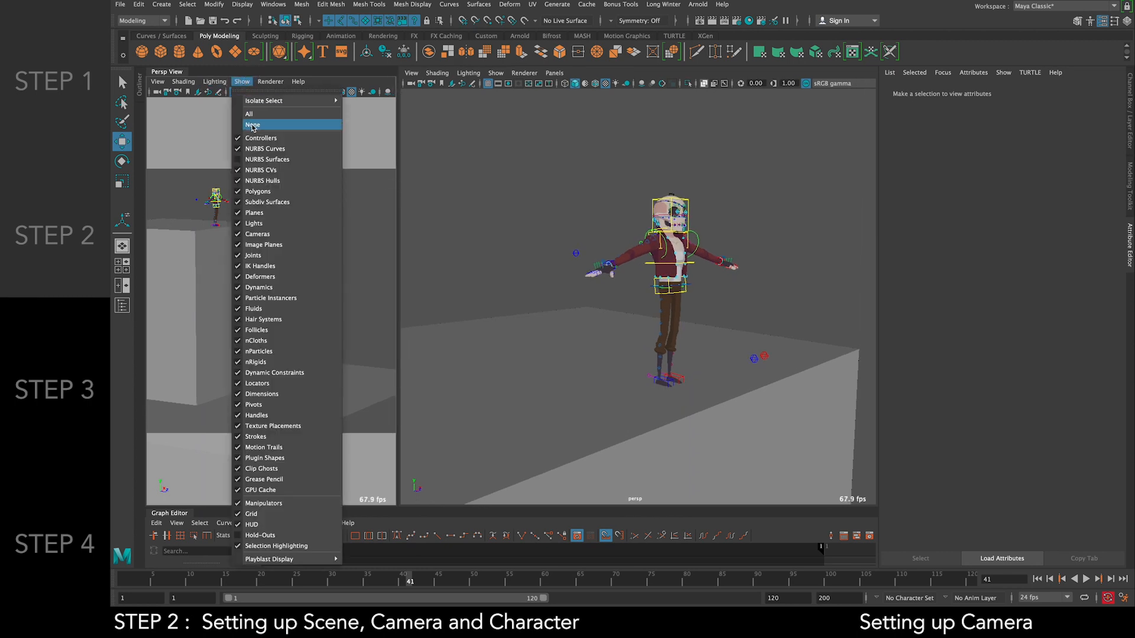
{"action": "left_click", "coordinate": [246, 150]}
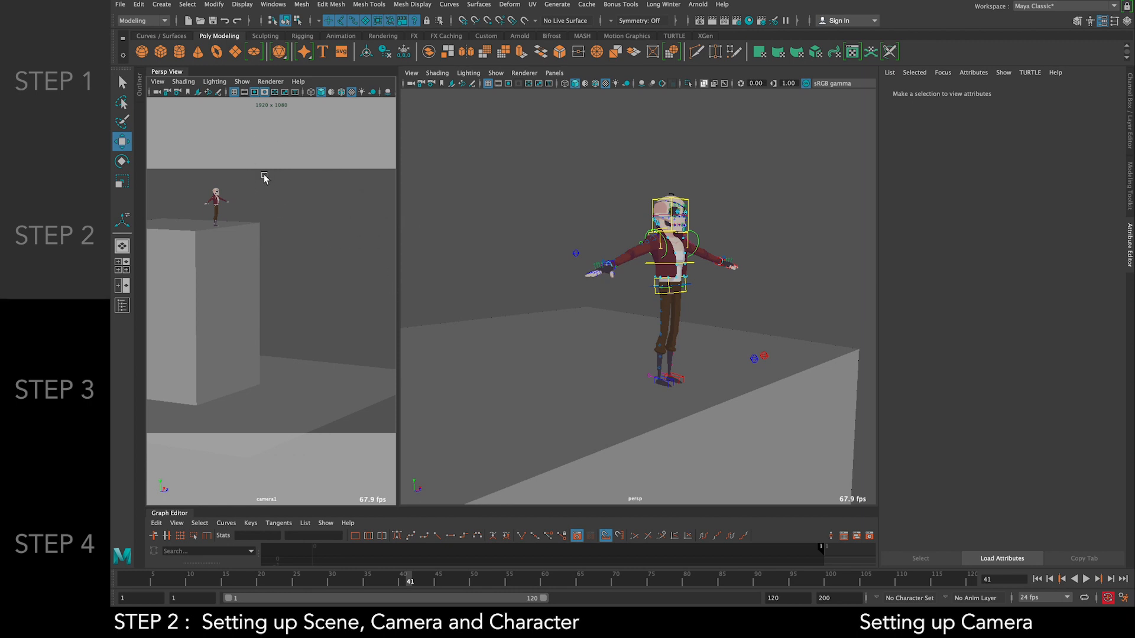
{"action": "scroll", "coordinate": [253, 206], "scroll_direction": "up", "scroll_amount": 2}
{"action": "scroll", "coordinate": [253, 208], "scroll_direction": "down", "scroll_amount": 4}
{"action": "scroll", "coordinate": [254, 211], "scroll_direction": "up", "scroll_amount": 4}
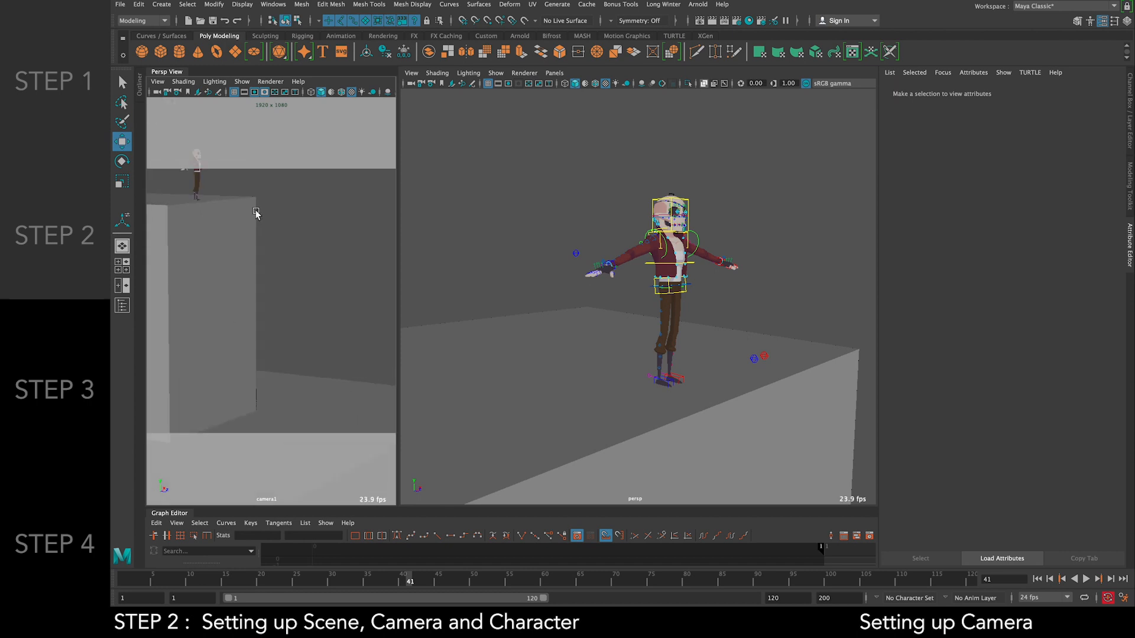
{"action": "scroll", "coordinate": [256, 214], "scroll_direction": "down", "scroll_amount": 2}
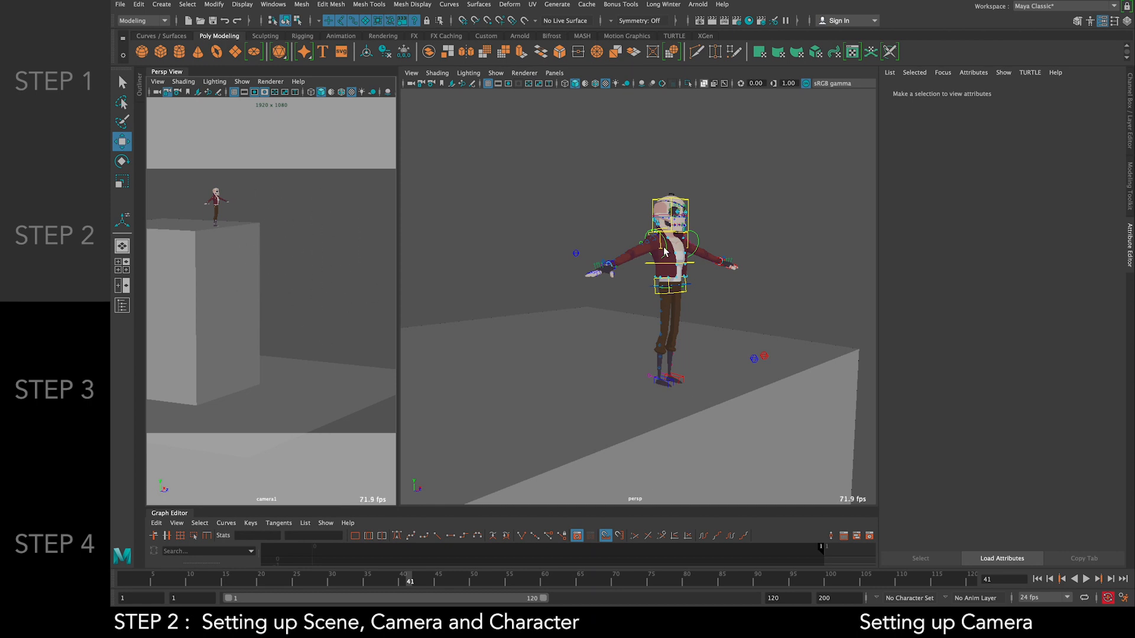
Lock camera1 against movement and narrow its view further in favour of the persp view
{"action": "left_click_drag", "start_coordinate": [401, 237], "coordinate": [355, 241]}
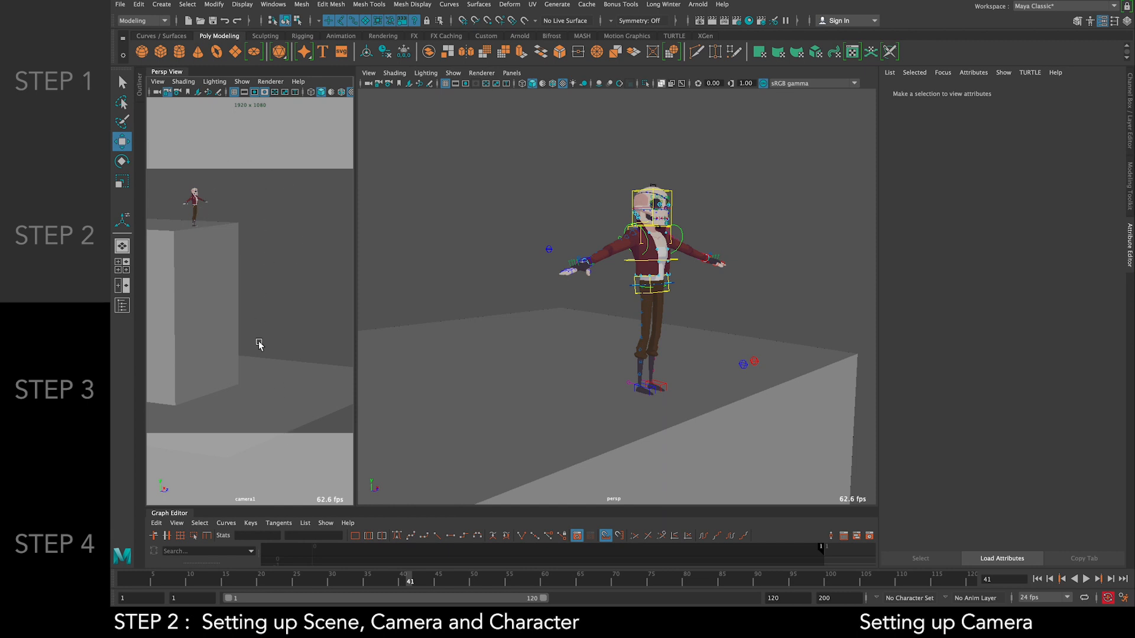
{"action": "left_click", "coordinate": [167, 92]}
{"action": "right_click_drag", "start_coordinate": [296, 221], "coordinate": [270, 236], "text": "alt"}
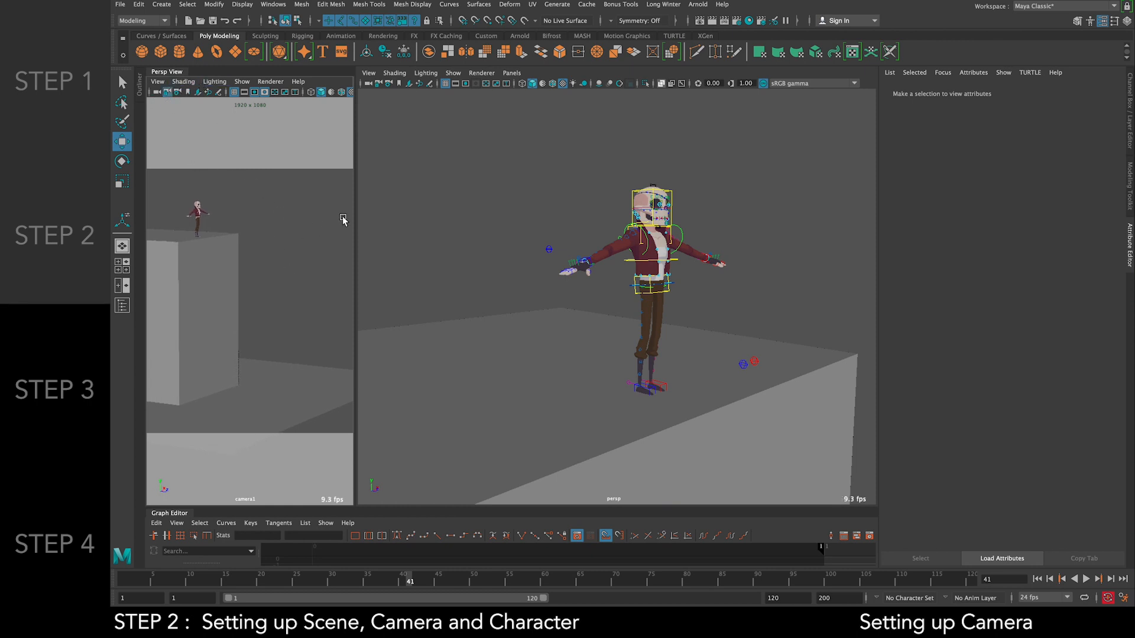
{"action": "left_click_drag", "start_coordinate": [676, 214], "coordinate": [611, 223], "text": "alt"}
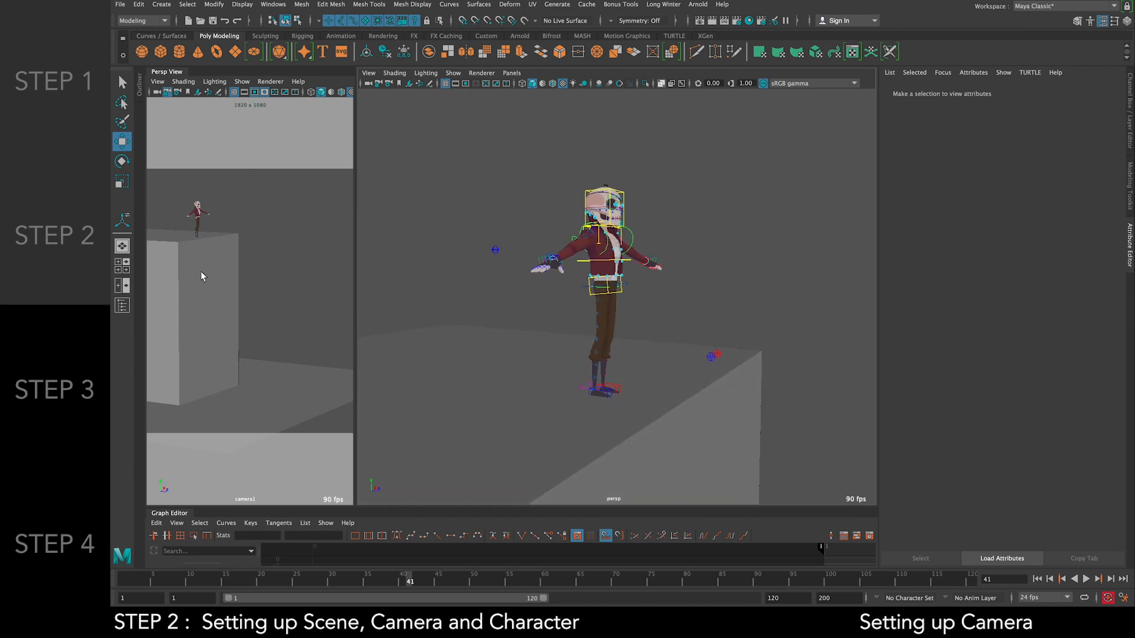
{"action": "mouse_move", "coordinate": [359, 130]}
{"action": "left_mouse_down"}
{"action": "mouse_move", "coordinate": [425, 126]}
{"action": "mouse_move", "coordinate": [349, 139]}
{"action": "left_mouse_up"}
{"action": "left_click_drag", "start_coordinate": [591, 202], "coordinate": [594, 212], "text": "alt"}
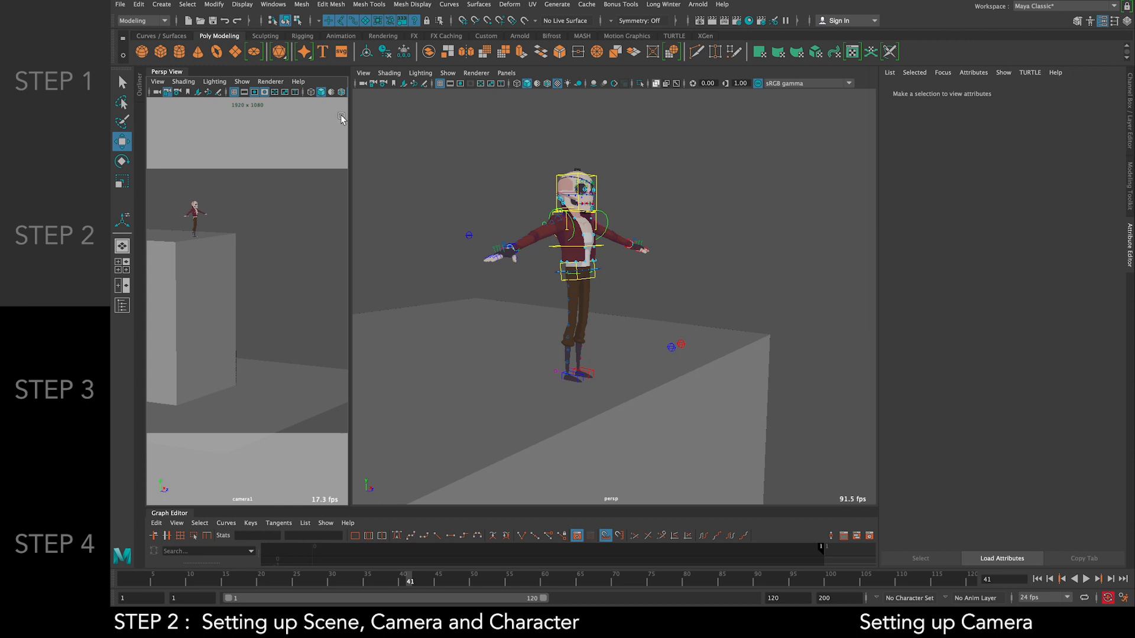
{"action": "left_click", "coordinate": [511, 146]}
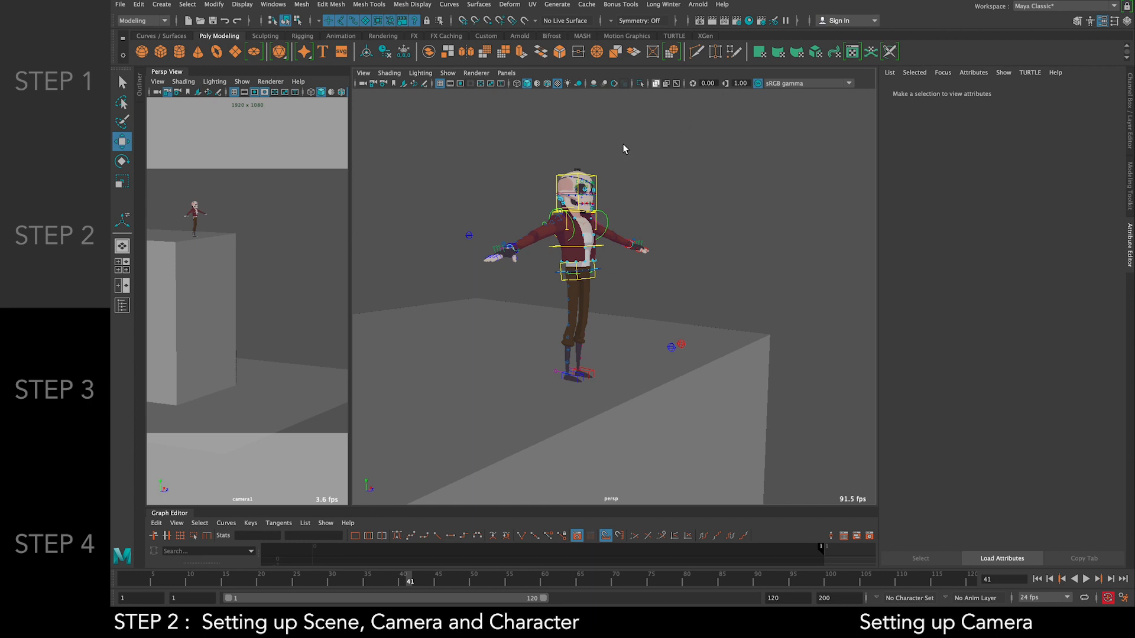
{"action": "key", "text": "q"}
{"action": "left_click", "coordinate": [598, 338]}
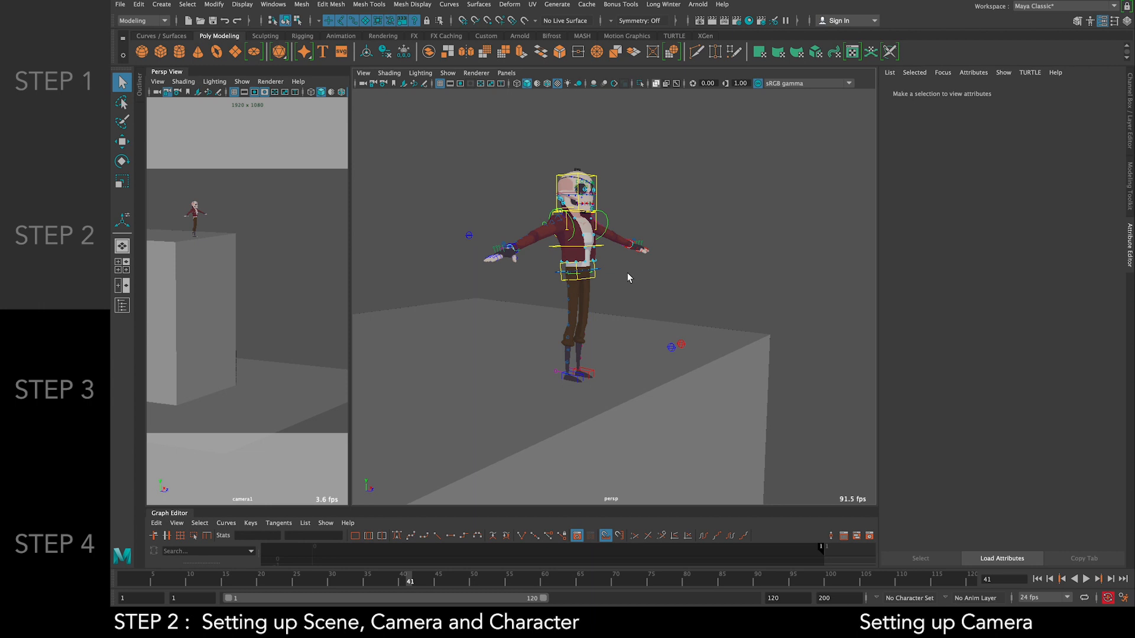
{"action": "key", "text": "w"}
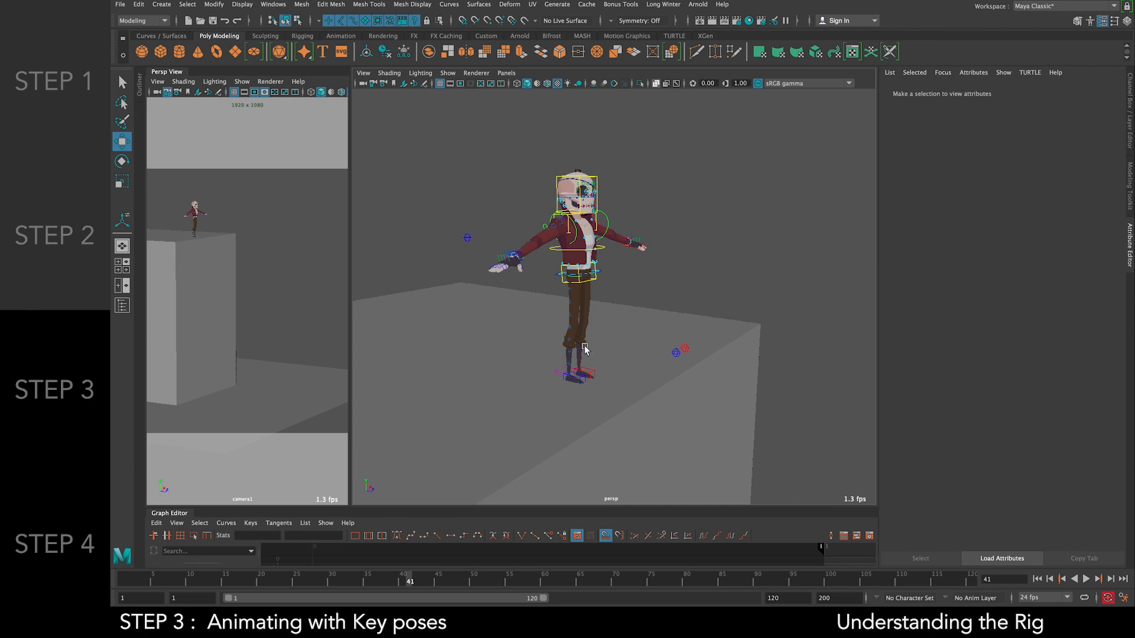
Examine the rig's control curves close up in the persp view, and widen that view at the expense of camera1
{"action": "left_click_drag", "start_coordinate": [618, 285], "coordinate": [574, 282], "text": "alt"}
{"action": "right_click_drag", "start_coordinate": [574, 281], "coordinate": [606, 289], "text": "alt"}
{"action": "left_click_drag", "start_coordinate": [606, 290], "coordinate": [578, 286], "text": "alt"}
{"action": "scroll", "coordinate": [578, 286], "scroll_direction": "up", "scroll_amount": 4}
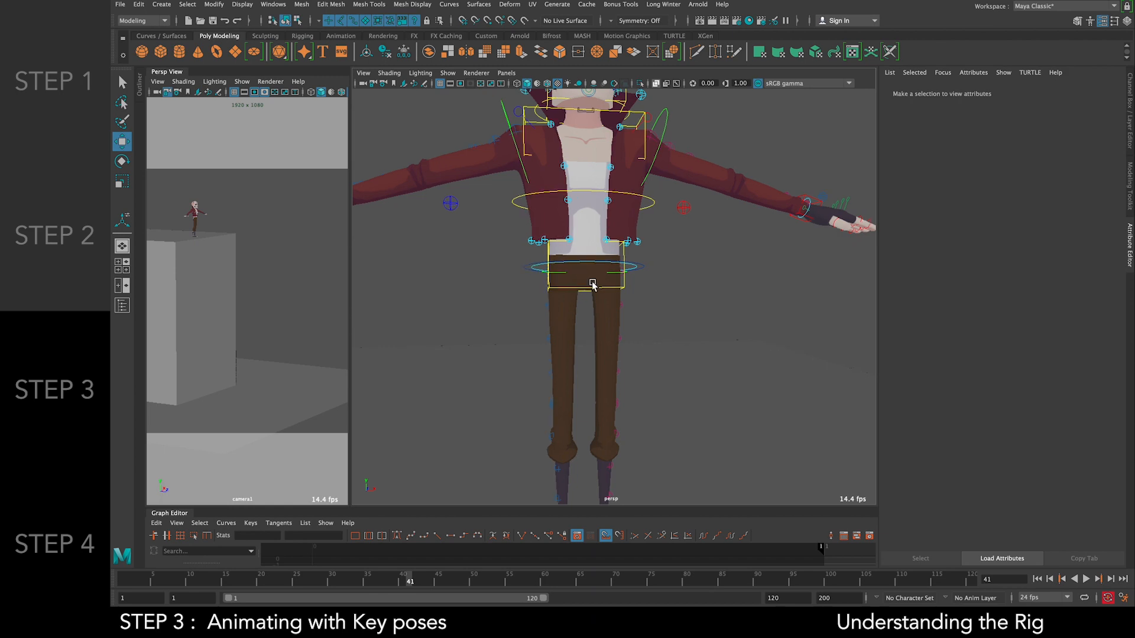
{"action": "middle_click_drag", "start_coordinate": [587, 274], "coordinate": [637, 345], "text": "alt"}
{"action": "left_click_drag", "start_coordinate": [637, 345], "coordinate": [668, 354], "text": "alt"}
{"action": "middle_click_drag", "start_coordinate": [662, 353], "coordinate": [722, 334], "text": "alt"}
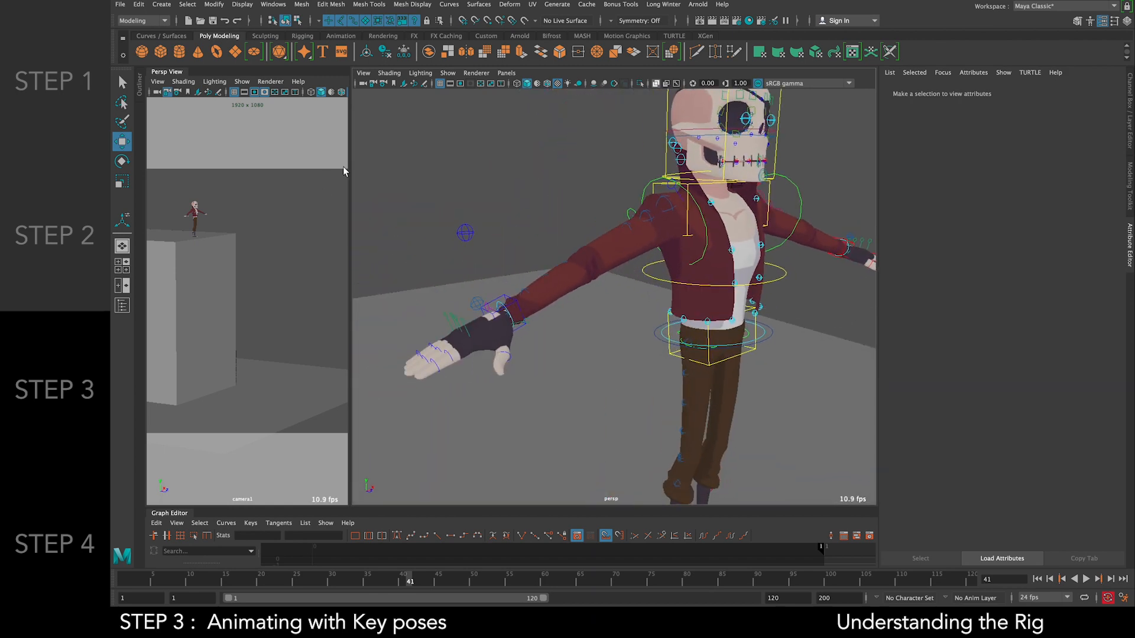
{"action": "left_click_drag", "start_coordinate": [352, 167], "coordinate": [273, 168]}
Try bending the character's right arm by moving its wrist IK control in towards the body
{"action": "left_click_drag", "start_coordinate": [622, 260], "coordinate": [588, 253], "text": "alt"}
{"action": "scroll", "coordinate": [594, 267], "scroll_direction": "down", "scroll_amount": 3}
{"action": "middle_click_drag", "start_coordinate": [597, 271], "coordinate": [593, 230], "text": "alt"}
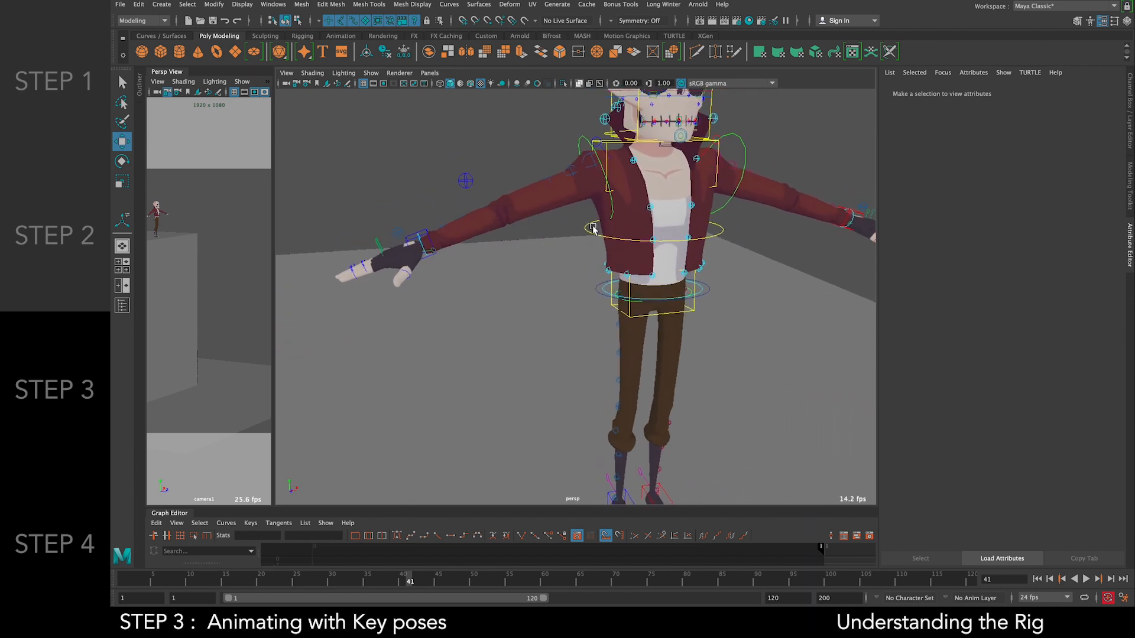
{"action": "left_click", "coordinate": [426, 232]}
{"action": "left_click_drag", "start_coordinate": [426, 232], "coordinate": [535, 272]}
{"action": "key", "text": "e"}
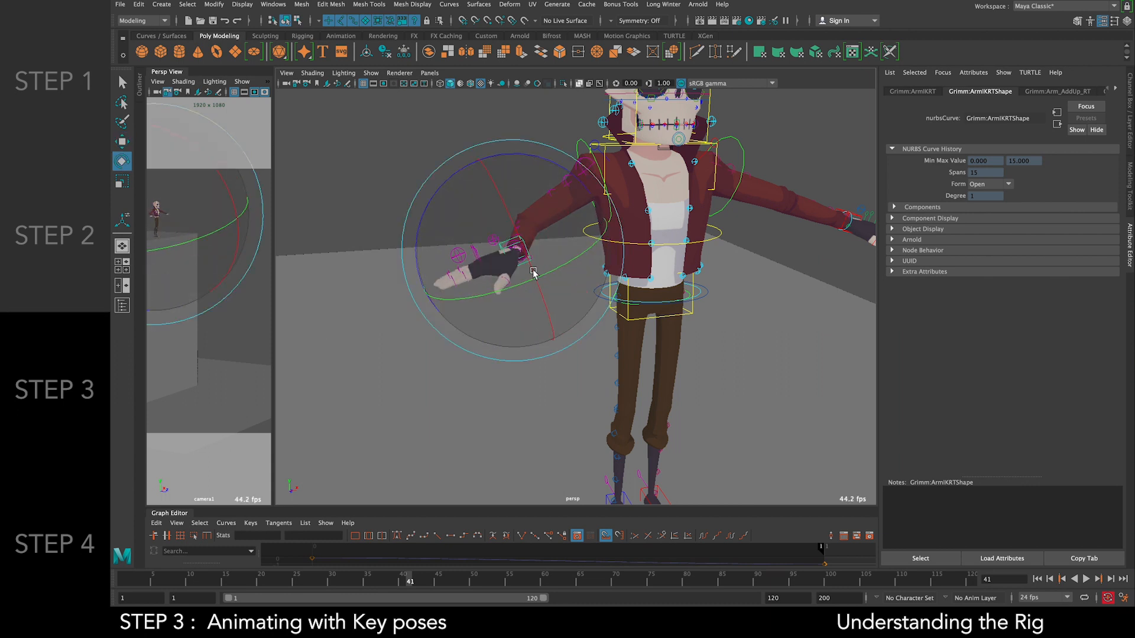
{"action": "key", "text": "ctrl+z"}
{"action": "key", "text": "ctrl+z"}
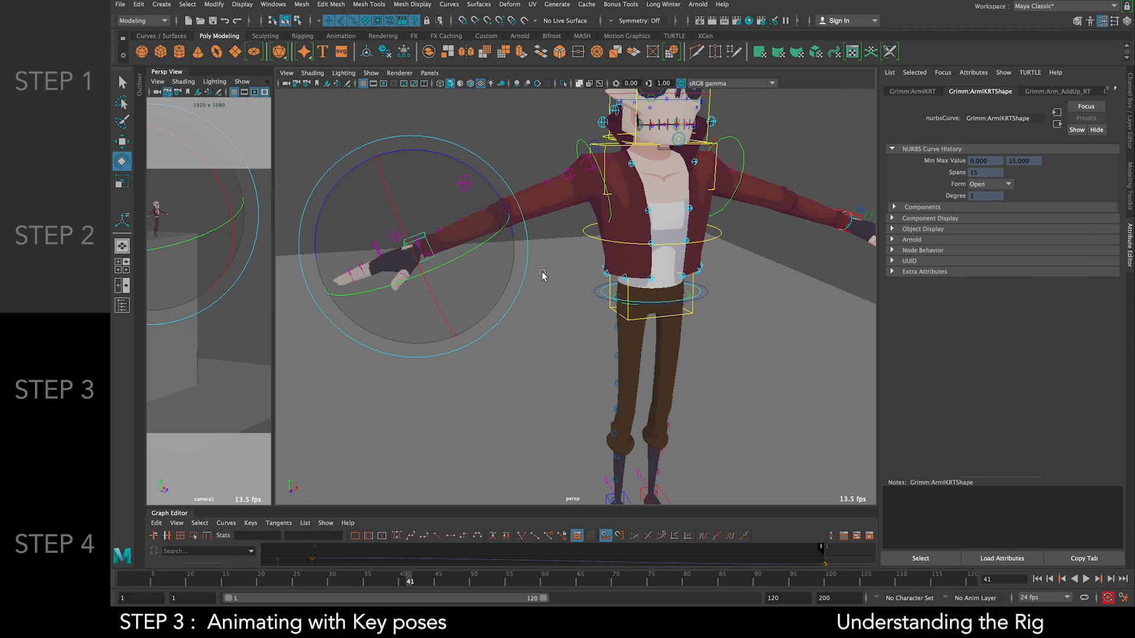
Select the right arm's settings control beside the wrist and bring up the Channel Box in place of the Attribute Editor
{"action": "left_click_drag", "start_coordinate": [582, 271], "coordinate": [565, 248], "text": "alt"}
{"action": "left_click", "coordinate": [541, 243]}
{"action": "middle_click_drag", "start_coordinate": [565, 249], "coordinate": [566, 175], "text": "alt"}
{"action": "right_click_drag", "start_coordinate": [520, 221], "coordinate": [505, 236], "text": "alt"}
{"action": "left_click", "coordinate": [371, 201]}
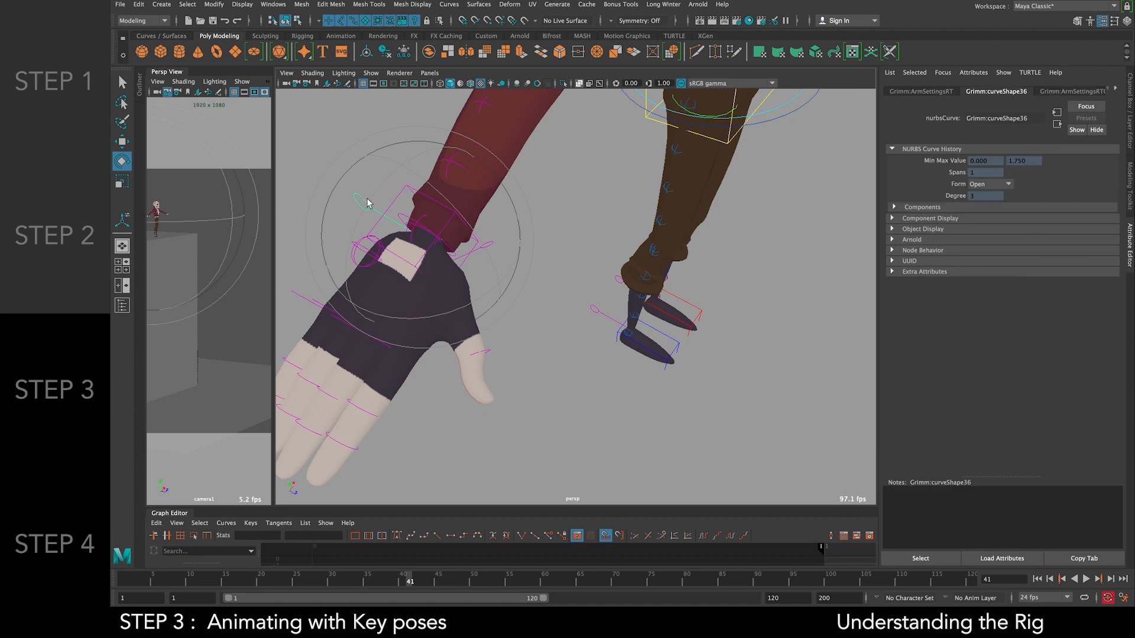
{"action": "left_click", "coordinate": [1128, 130]}
Select the right arm's IK control at the wrist and look at its channels
{"action": "left_click", "coordinate": [629, 307]}
{"action": "scroll", "coordinate": [632, 280], "scroll_direction": "up", "scroll_amount": 5}
{"action": "scroll", "coordinate": [632, 280], "scroll_direction": "down", "scroll_amount": 5}
{"action": "middle_click_drag", "start_coordinate": [618, 319], "coordinate": [601, 375], "text": "alt"}
{"action": "middle_click_drag", "start_coordinate": [560, 232], "coordinate": [573, 289], "text": "alt"}
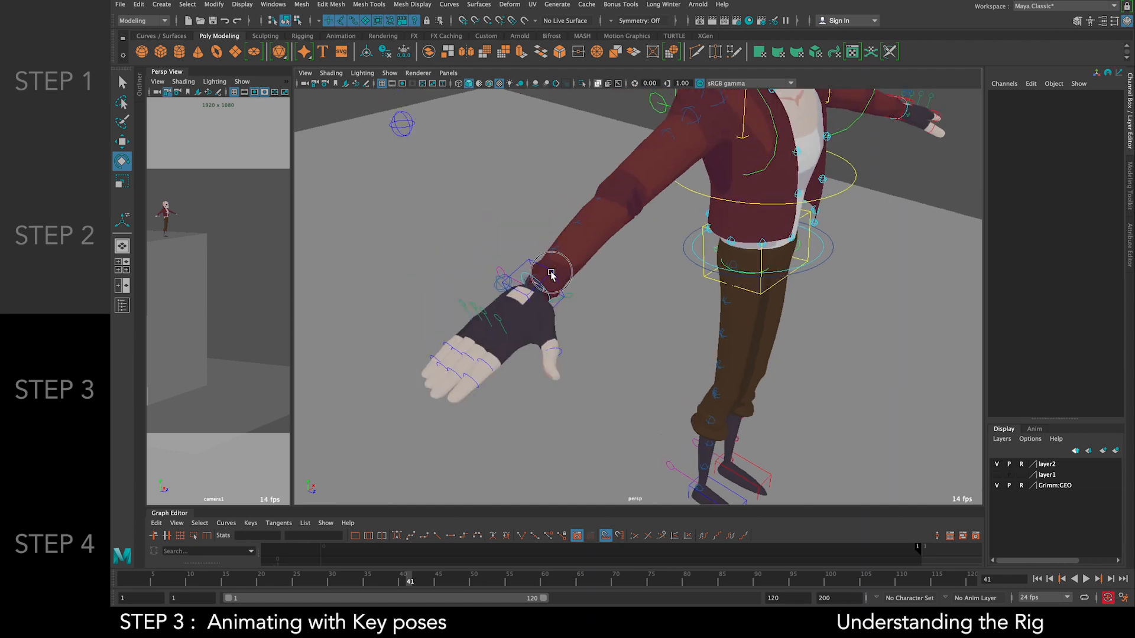
{"action": "left_click", "coordinate": [551, 275]}
{"action": "scroll", "coordinate": [563, 186], "scroll_direction": "up", "scroll_amount": 3}
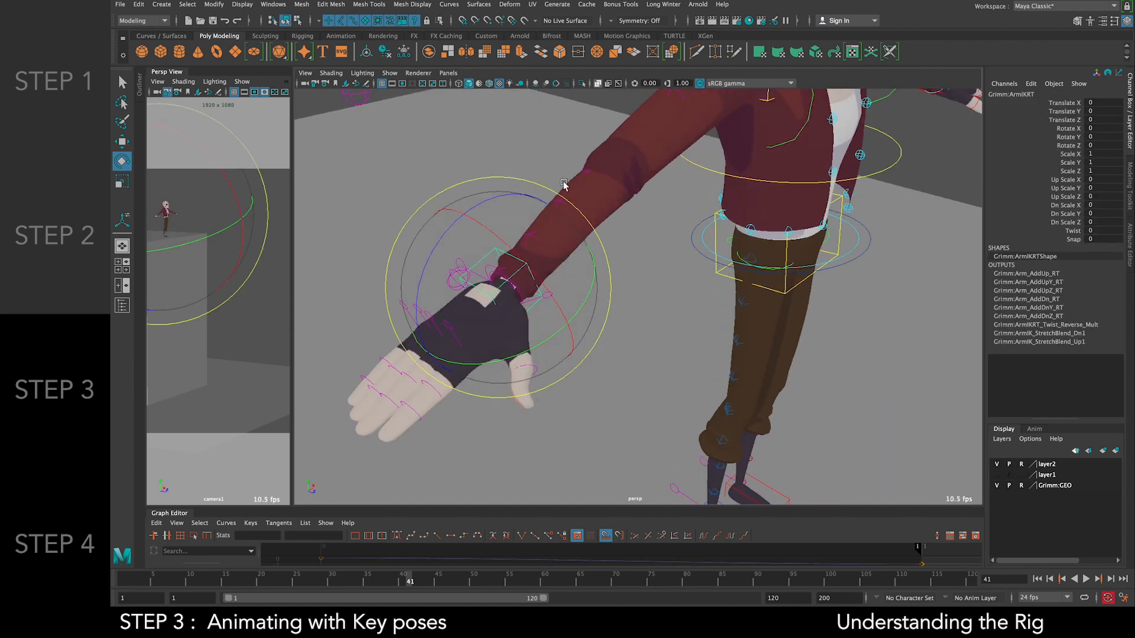
Switch the right arm from IK to FK with the Arm Switch attribute of its settings control
{"action": "left_click", "coordinate": [458, 256]}
{"action": "left_click", "coordinate": [462, 260]}
{"action": "mouse_move", "coordinate": [539, 255]}
{"action": "left_mouse_down", "text": "alt"}
{"action": "mouse_move", "coordinate": [583, 244]}
{"action": "mouse_move", "coordinate": [526, 244]}
{"action": "left_mouse_up", "text": "alt"}
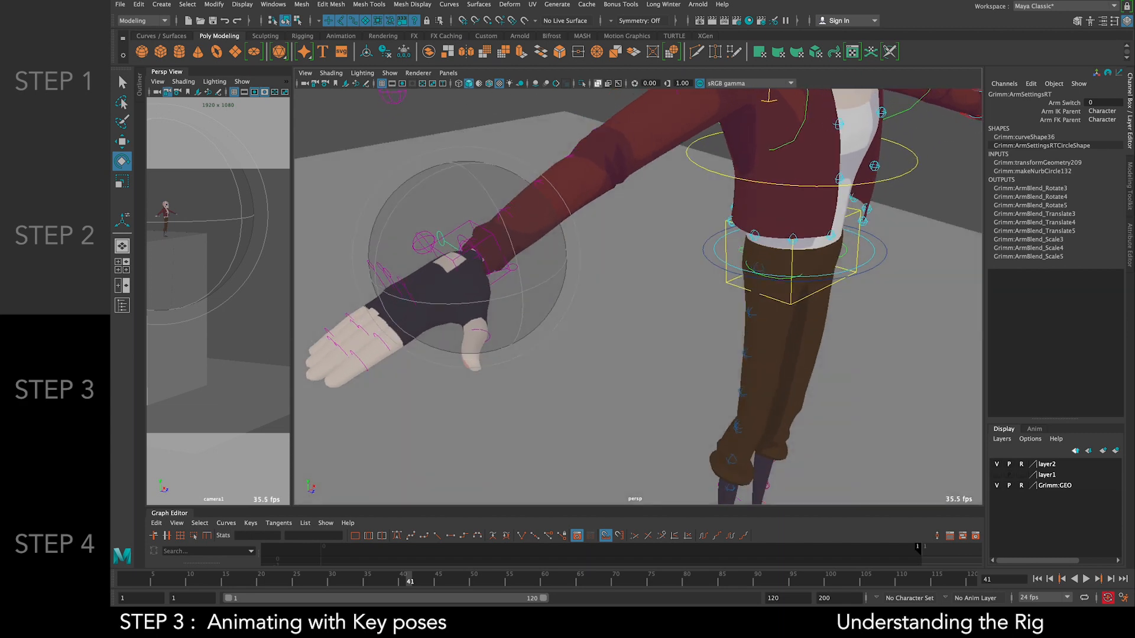
{"action": "left_click", "coordinate": [1064, 105]}
{"action": "middle_click_drag", "start_coordinate": [538, 296], "coordinate": [625, 284]}
Try bending the right elbow by rotating its FK control, and undo the rotation
{"action": "scroll", "coordinate": [618, 278], "scroll_direction": "up", "scroll_amount": 3}
{"action": "scroll", "coordinate": [619, 279], "scroll_direction": "down", "scroll_amount": 5}
{"action": "left_click", "coordinate": [607, 184]}
{"action": "key", "text": "e"}
{"action": "left_click_drag", "start_coordinate": [623, 199], "coordinate": [643, 254]}
{"action": "key", "text": "ctrl+z"}
{"action": "left_click", "coordinate": [414, 122]}
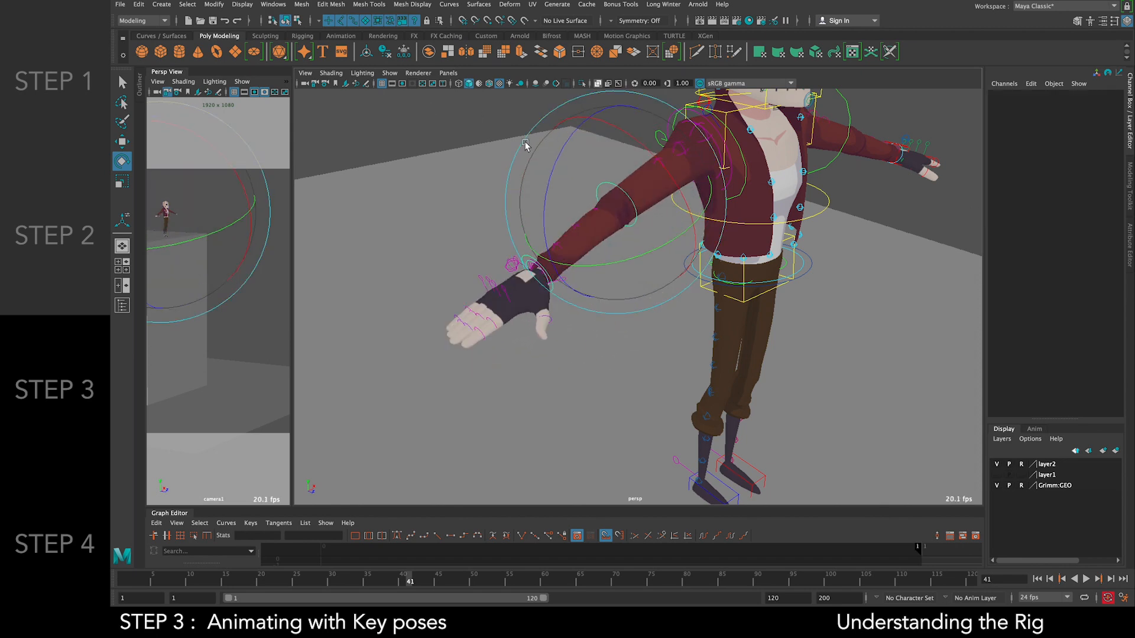
Switch the left arm from IK to FK with the Arm Switch attribute of its settings control
{"action": "middle_click_drag", "start_coordinate": [721, 188], "coordinate": [616, 240], "text": "alt"}
{"action": "left_click_drag", "start_coordinate": [773, 202], "coordinate": [677, 195], "text": "alt"}
{"action": "left_click_drag", "start_coordinate": [868, 225], "coordinate": [737, 302], "text": "alt"}
{"action": "left_click", "coordinate": [736, 314]}
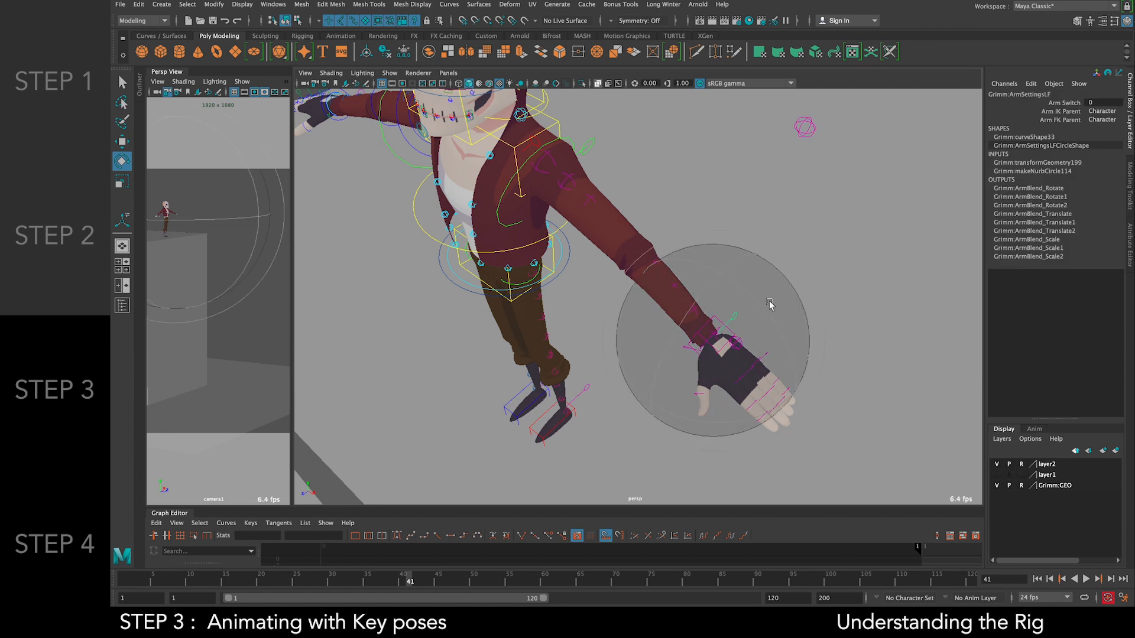
{"action": "left_click", "coordinate": [1061, 104]}
{"action": "middle_click_drag", "start_coordinate": [790, 245], "coordinate": [927, 252]}
{"action": "left_click_drag", "start_coordinate": [716, 256], "coordinate": [862, 205], "text": "alt"}
{"action": "left_click", "coordinate": [684, 175]}
{"action": "key", "text": "e"}
{"action": "left_click", "coordinate": [862, 205]}
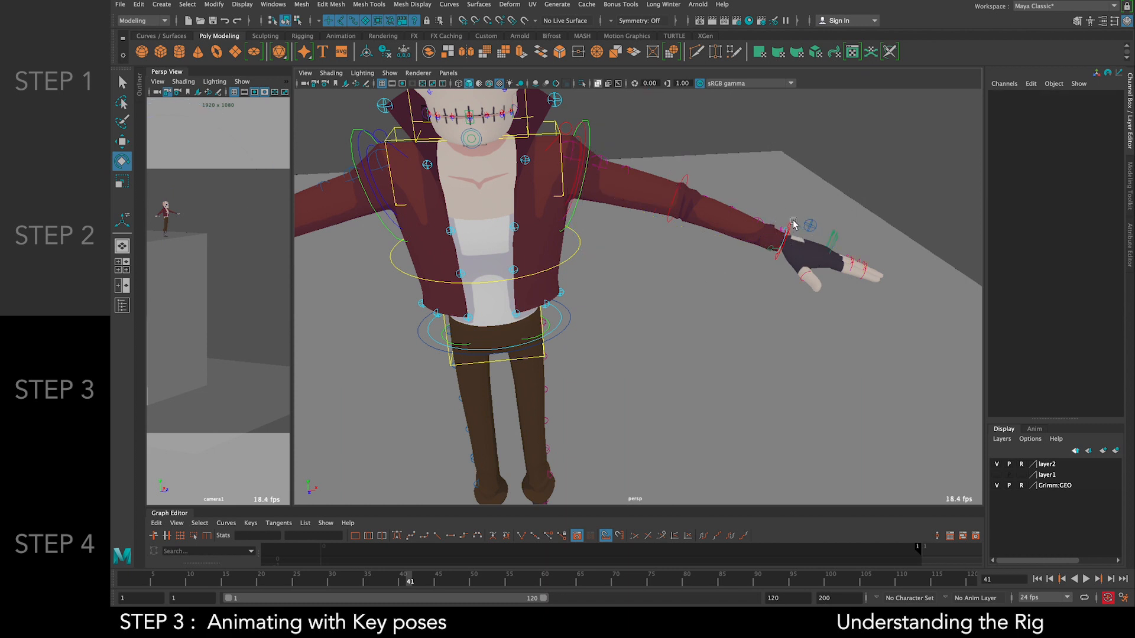
Try curling the left hand's fingers by setting the Curl attribute of its quick pose control to -68.7
{"action": "left_click", "coordinate": [806, 231]}
{"action": "left_click_drag", "start_coordinate": [787, 260], "coordinate": [771, 278]}
{"action": "left_click", "coordinate": [828, 254]}
{"action": "left_click", "coordinate": [809, 226]}
{"action": "key", "text": "w"}
{"action": "left_click", "coordinate": [1067, 188]}
{"action": "mouse_move", "coordinate": [739, 232]}
{"action": "middle_mouse_down"}
{"action": "mouse_move", "coordinate": [769, 232]}
{"action": "mouse_move", "coordinate": [733, 233]}
{"action": "middle_mouse_up"}
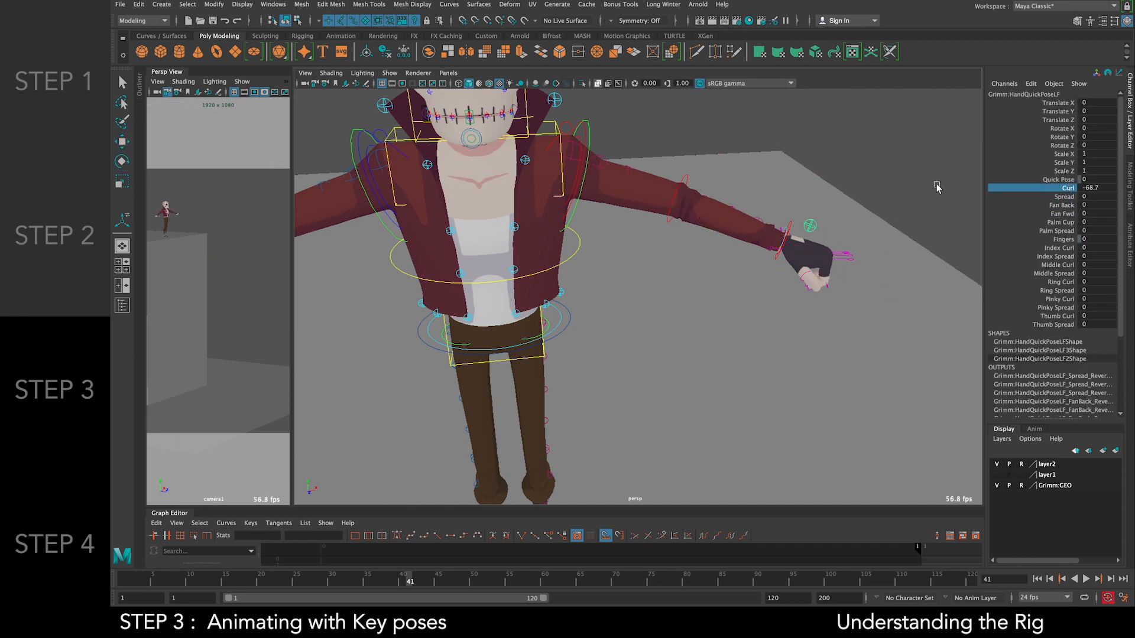
Try changing the Spread attribute of the left hand's quick pose control, and undo the change
{"action": "left_click", "coordinate": [1051, 204]}
{"action": "left_click", "coordinate": [1063, 197]}
{"action": "middle_click_drag", "start_coordinate": [554, 204], "coordinate": [357, 218]}
{"action": "key", "text": "ctrl+z"}
Try moving the Spine control at the hips to a Translate Z of 5.858, and undo the move
{"action": "middle_click_drag", "start_coordinate": [690, 222], "coordinate": [846, 235], "text": "alt"}
{"action": "left_click_drag", "start_coordinate": [680, 225], "coordinate": [776, 230], "text": "alt"}
{"action": "middle_click_drag", "start_coordinate": [798, 221], "coordinate": [696, 244], "text": "alt"}
{"action": "left_click", "coordinate": [777, 183]}
{"action": "key", "text": "w"}
{"action": "left_click", "coordinate": [702, 180]}
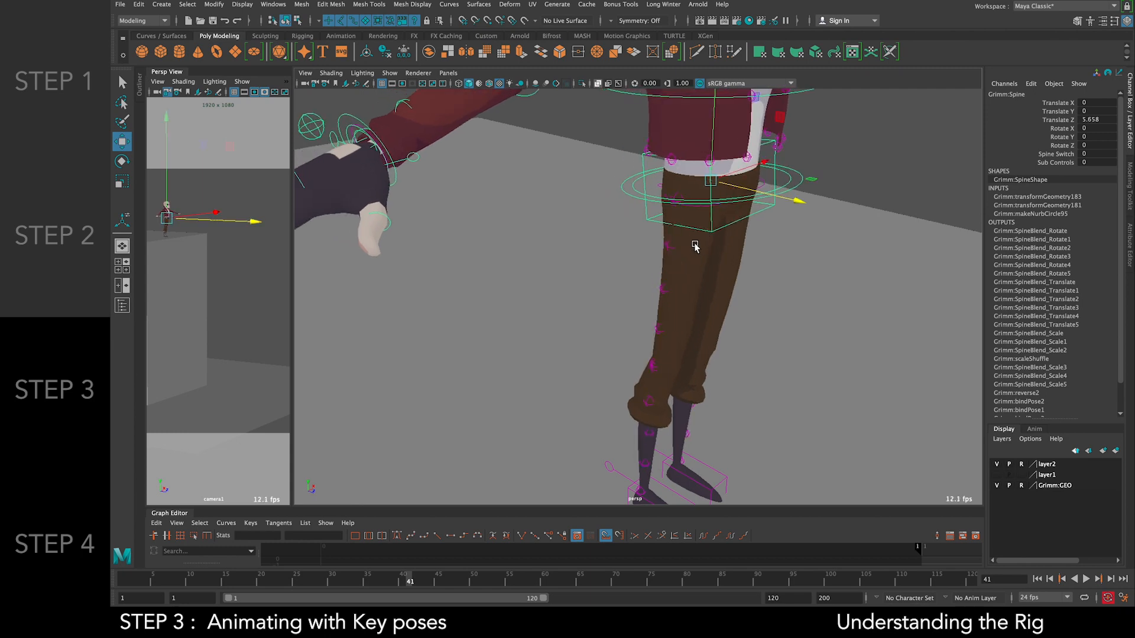
{"action": "key", "text": "ctrl+z"}
Try shifting the whole upper body freely with the Spine control, and undo the shift
{"action": "scroll", "coordinate": [695, 244], "scroll_direction": "down", "scroll_amount": 2}
{"action": "scroll", "coordinate": [696, 242], "scroll_direction": "down", "scroll_amount": 3}
{"action": "left_click_drag", "start_coordinate": [669, 229], "coordinate": [617, 238]}
{"action": "key", "text": "ctrl+z"}
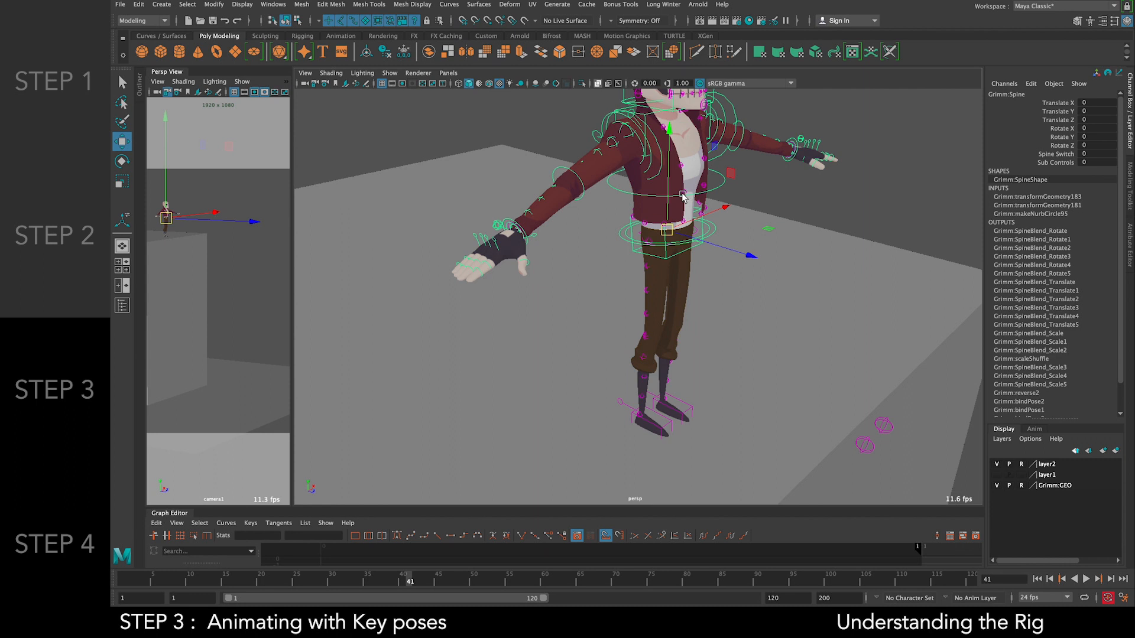
Try rotating the SpineMid and ChestIK controls to test how the torso bends, undoing the rotation
{"action": "left_click", "coordinate": [687, 196]}
{"action": "key", "text": "e"}
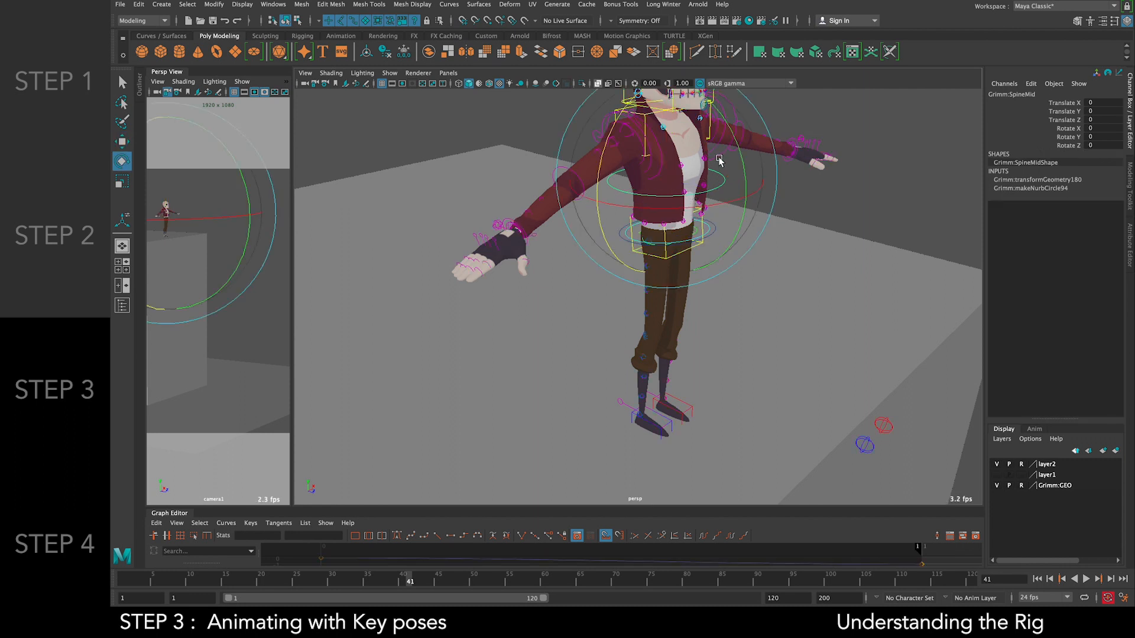
{"action": "left_click", "coordinate": [818, 233]}
{"action": "left_click", "coordinate": [644, 115]}
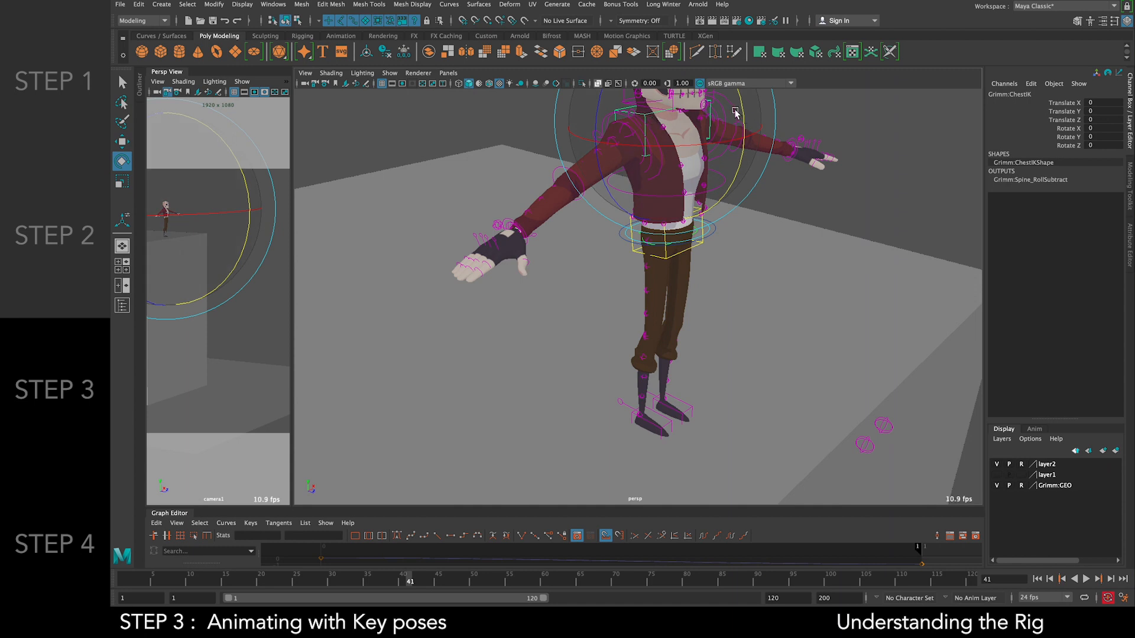
{"action": "key", "text": "ctrl+z"}
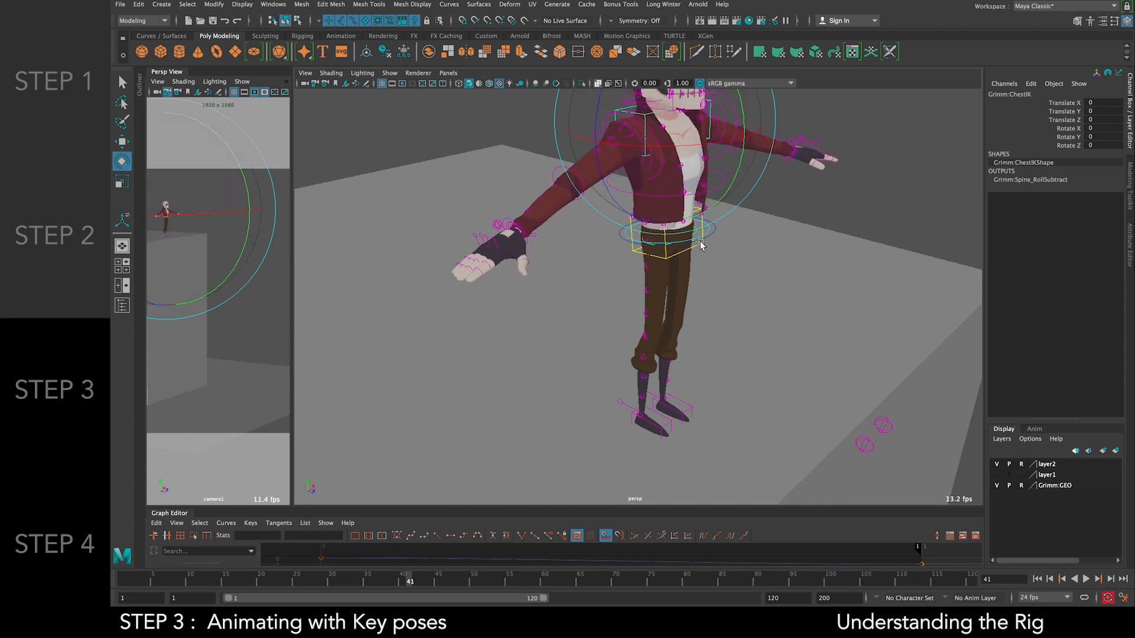
Select the spine sub control around the character's waist and frame it to inspect the torso controls
{"action": "left_click", "coordinate": [701, 243]}
{"action": "left_click", "coordinate": [833, 191]}
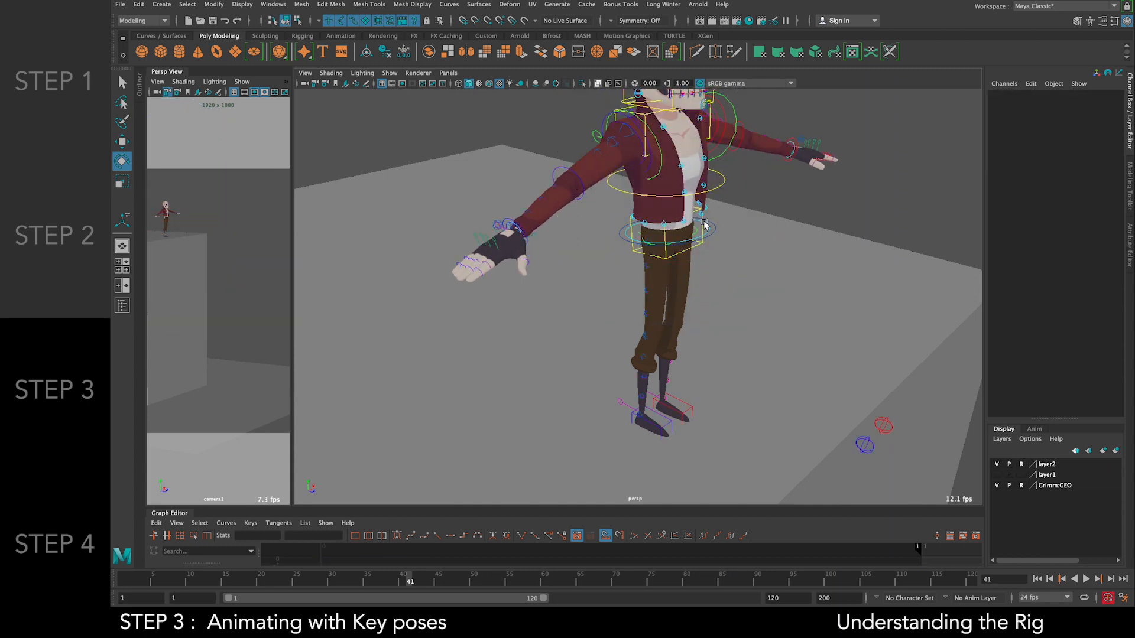
{"action": "left_click", "coordinate": [708, 230]}
{"action": "key", "text": "f"}
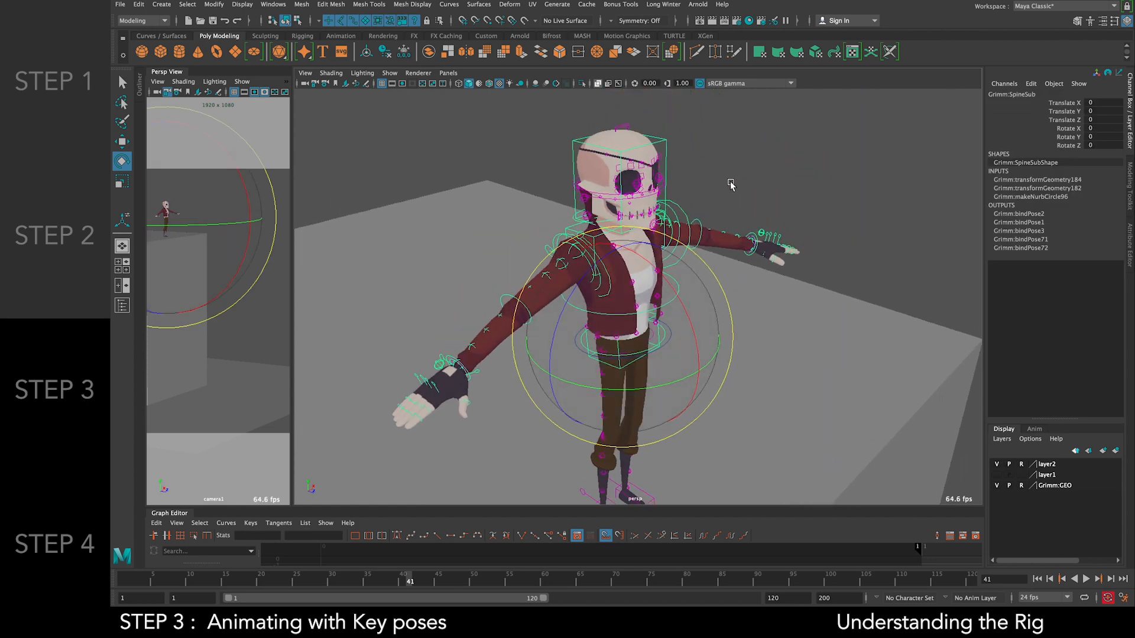
{"action": "left_click", "coordinate": [731, 183]}
Try moving the mid-spine control around the torso and undo the move
{"action": "left_click", "coordinate": [682, 305]}
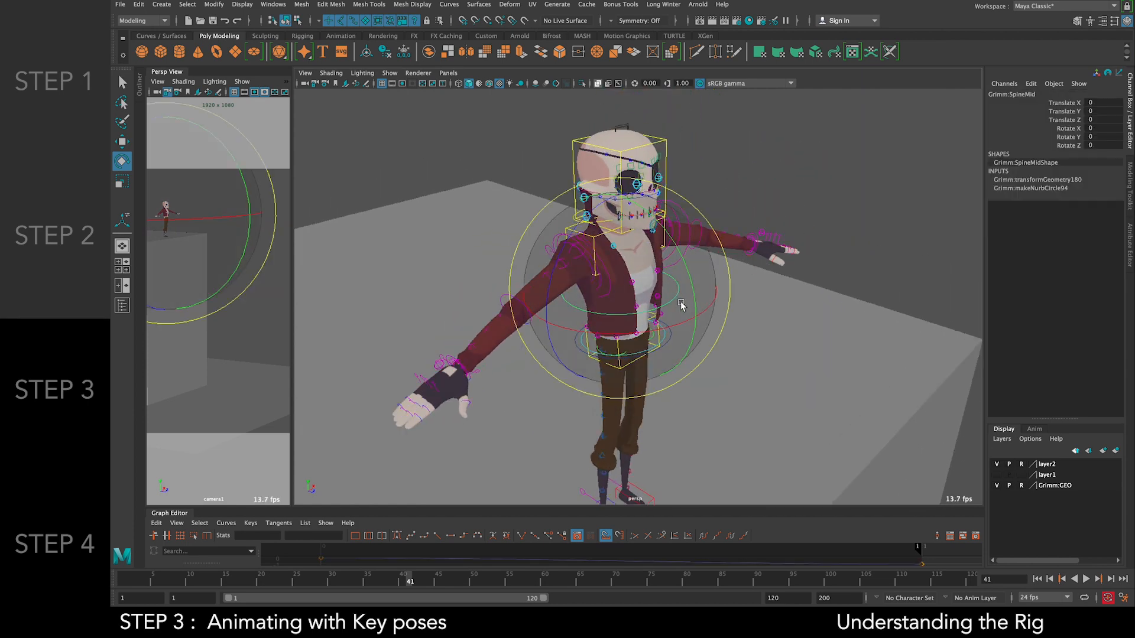
{"action": "key", "text": "w"}
{"action": "left_click_drag", "start_coordinate": [671, 306], "coordinate": [641, 298]}
{"action": "key", "text": "ctrl+z"}
Try moving the chest IK control forward by about 25.5 in Z and rotating it, and undo the changes
{"action": "left_click", "coordinate": [594, 242]}
{"action": "left_click_drag", "start_coordinate": [594, 241], "coordinate": [679, 190]}
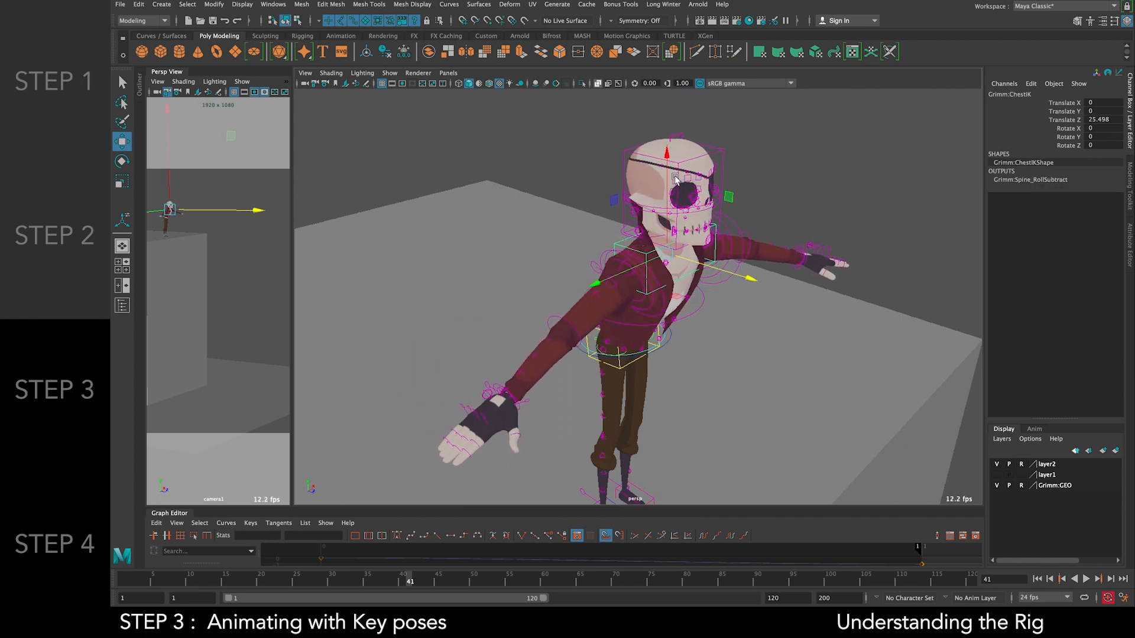
{"action": "key", "text": "e"}
{"action": "left_click_drag", "start_coordinate": [716, 182], "coordinate": [739, 284]}
{"action": "left_click", "coordinate": [675, 333]}
{"action": "left_click_drag", "start_coordinate": [646, 299], "coordinate": [771, 221]}
{"action": "key", "text": "ctrl+z"}
{"action": "key", "text": "ctrl+z"}
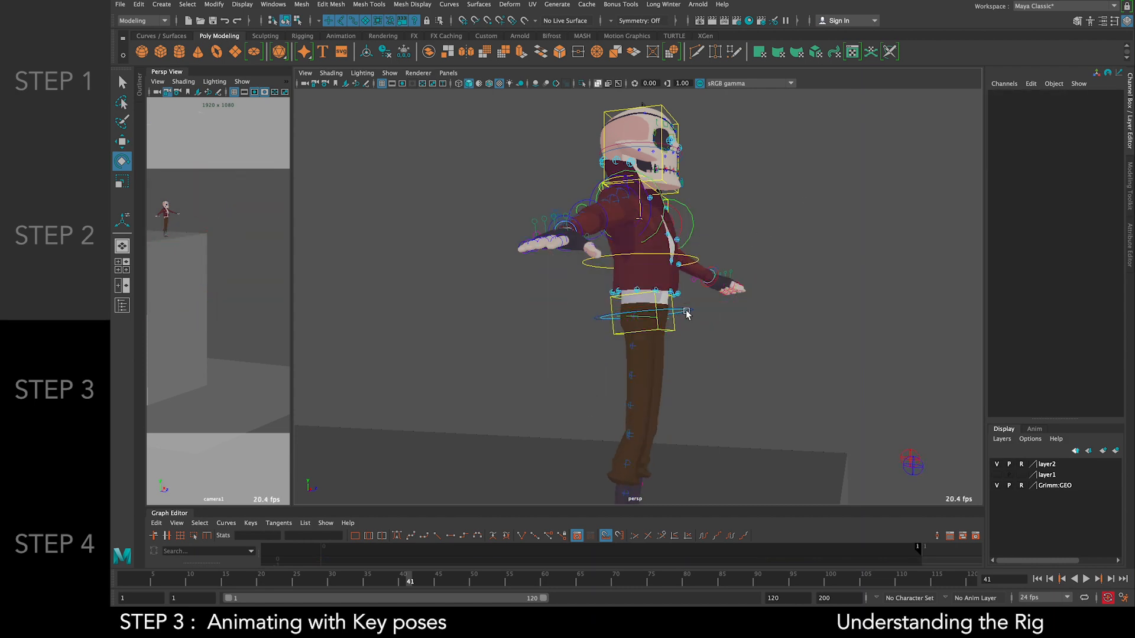
Try rotating the main Spine control at the waist and undo the rotation
{"action": "left_click", "coordinate": [692, 310]}
{"action": "left_click_drag", "start_coordinate": [727, 269], "coordinate": [731, 323]}
{"action": "key", "text": "ctrl+z"}
{"action": "key", "text": "ctrl+z"}
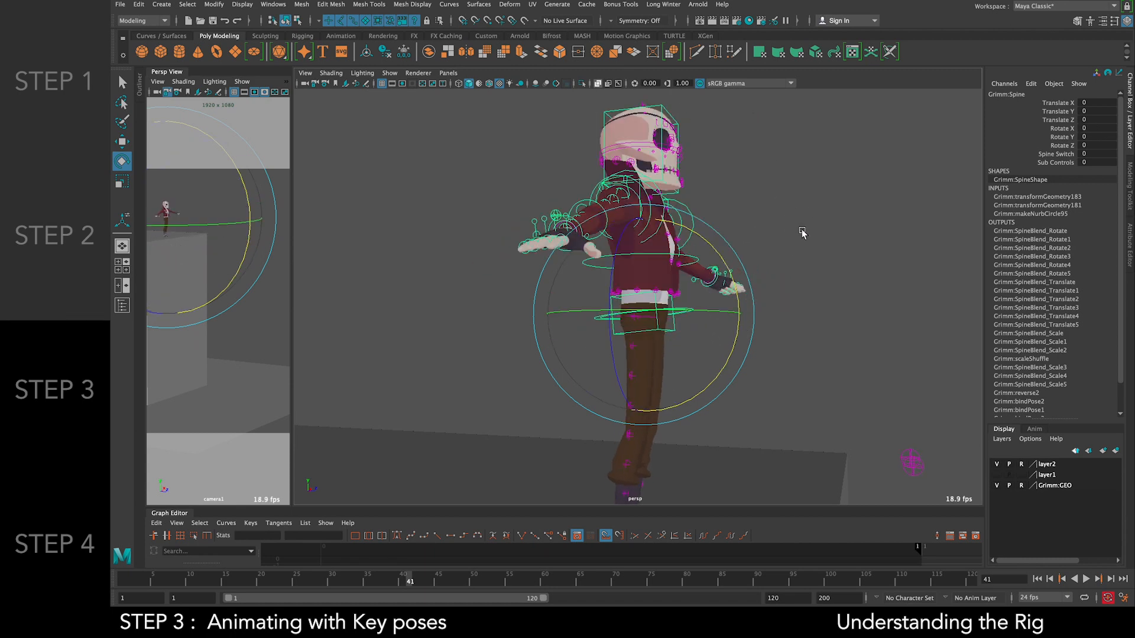
Try rotating the head IK control to turn and tilt the skull
{"action": "left_click_drag", "start_coordinate": [795, 237], "coordinate": [719, 238], "text": "alt"}
{"action": "left_click_drag", "start_coordinate": [635, 247], "coordinate": [645, 122], "text": "alt"}
{"action": "left_click", "coordinate": [645, 122]}
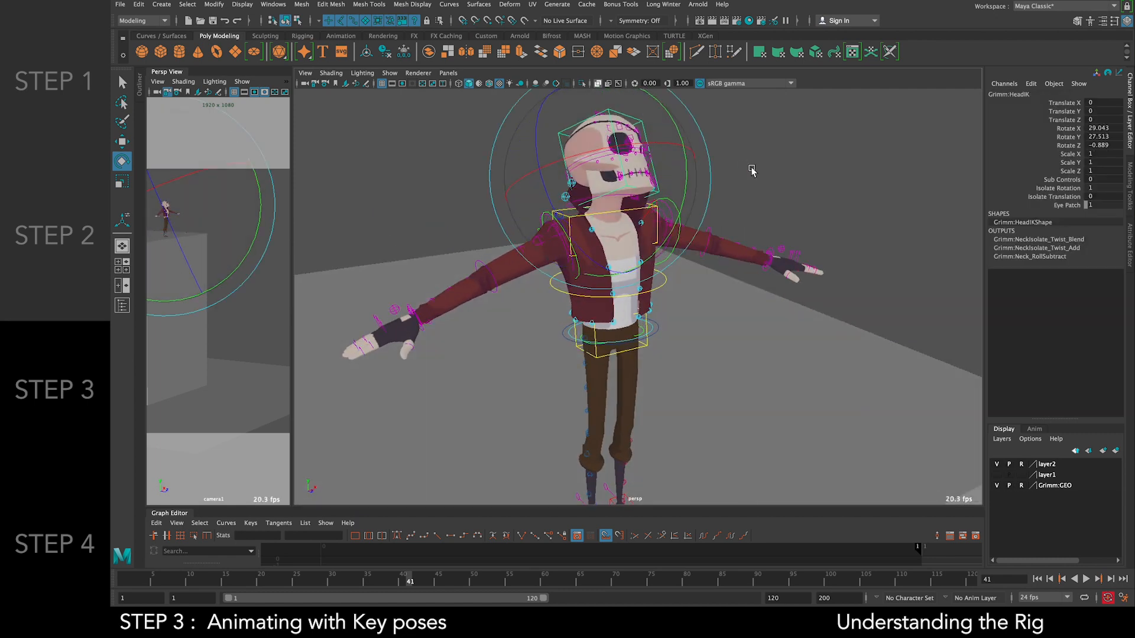
{"action": "left_click", "coordinate": [620, 299]}
Select all of the character's rig controls at once, including the separate pair in front of the body
{"action": "scroll", "coordinate": [617, 300], "scroll_direction": "up", "scroll_amount": 3}
{"action": "scroll", "coordinate": [617, 300], "scroll_direction": "down", "scroll_amount": 5}
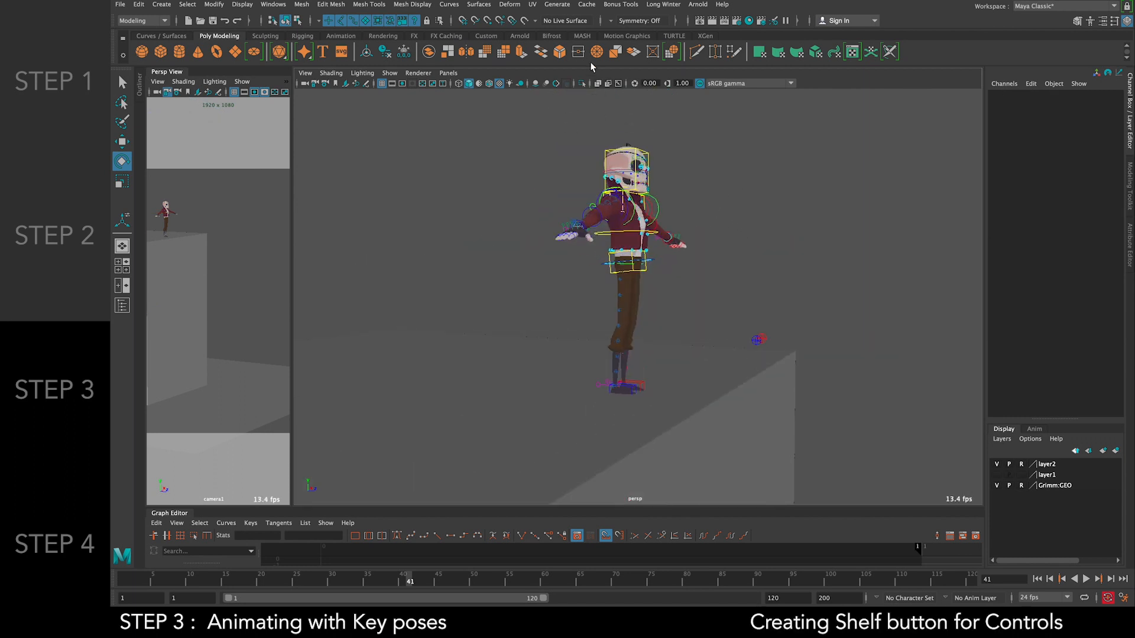
{"action": "scroll", "coordinate": [614, 153], "scroll_direction": "down", "scroll_amount": 2}
{"action": "left_click_drag", "start_coordinate": [615, 155], "coordinate": [591, 169], "text": "alt"}
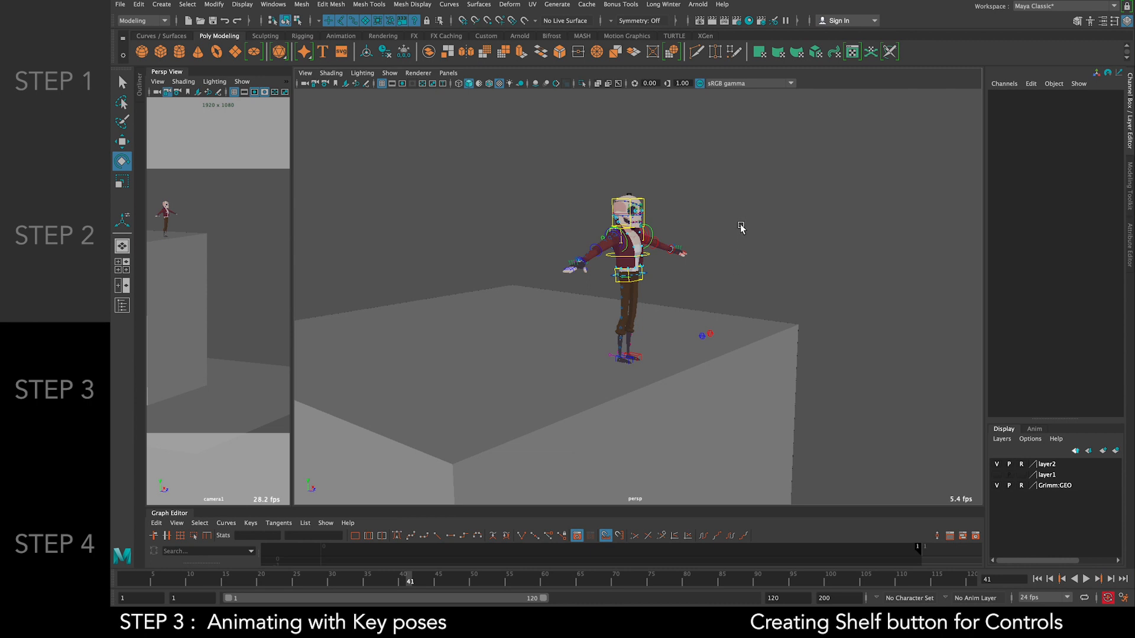
{"action": "left_click_drag", "start_coordinate": [806, 167], "coordinate": [316, 440]}
{"action": "left_click_drag", "start_coordinate": [812, 143], "coordinate": [382, 461]}
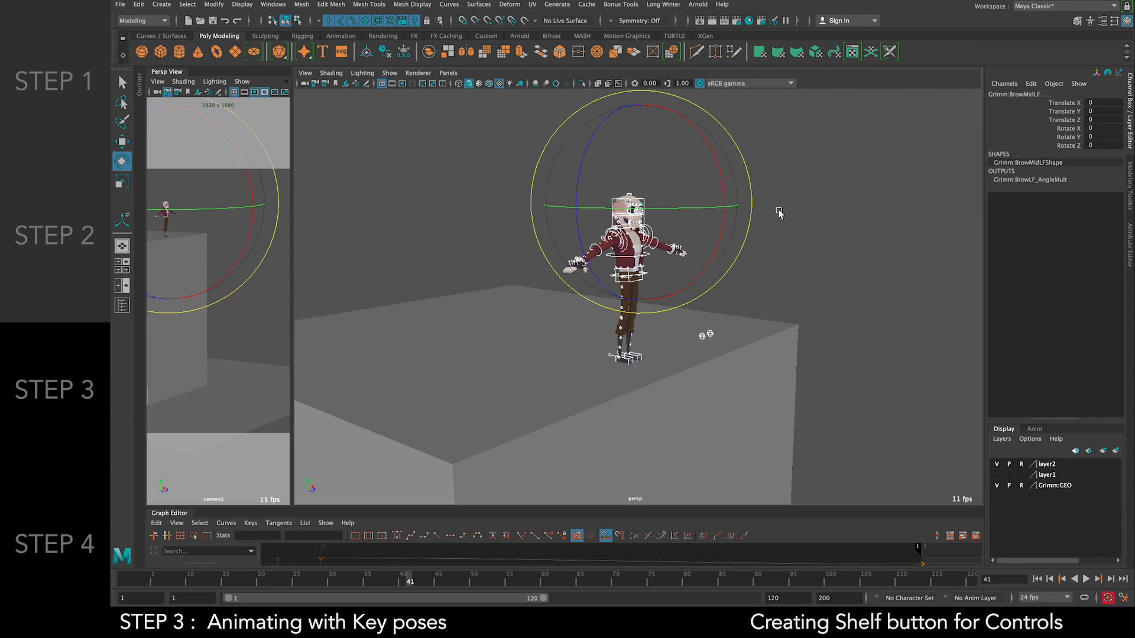
{"action": "left_click_drag", "start_coordinate": [838, 145], "coordinate": [447, 411]}
{"action": "left_click", "coordinate": [462, 212]}
{"action": "left_click_drag", "start_coordinate": [864, 129], "coordinate": [421, 456]}
{"action": "left_click", "coordinate": [162, 4]}
{"action": "mouse_move", "coordinate": [195, 223]}
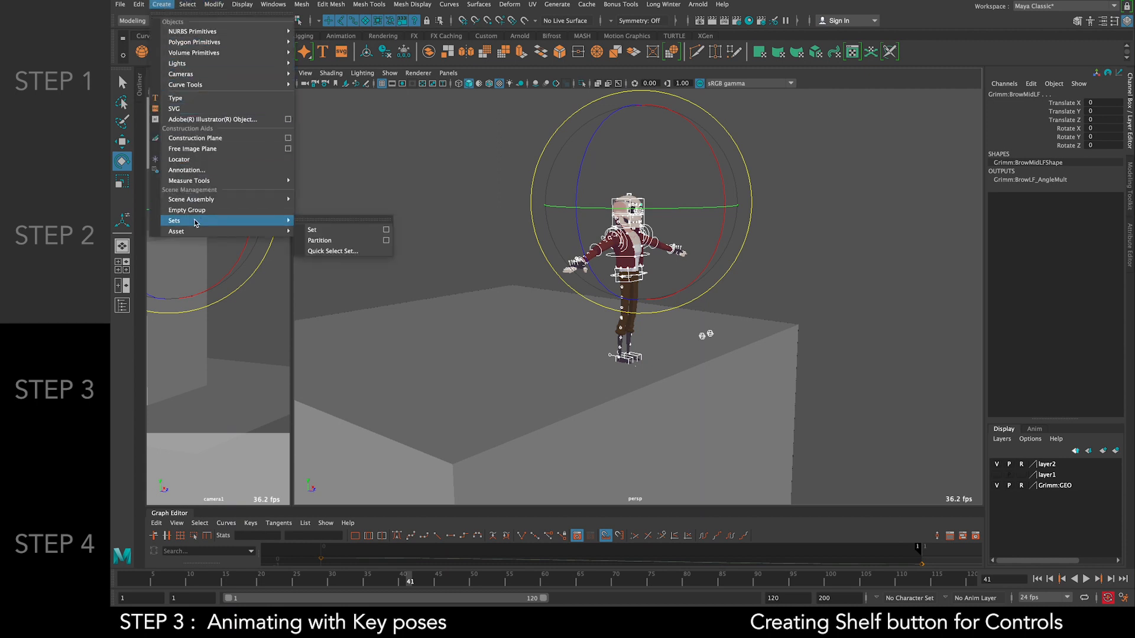
{"action": "left_click", "coordinate": [333, 251]}
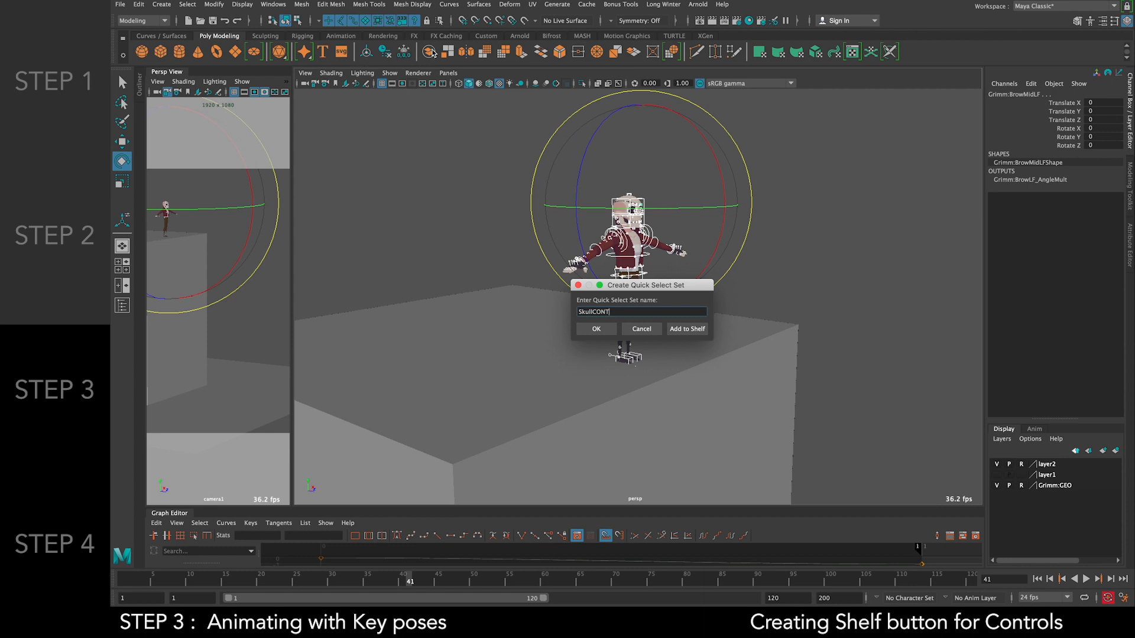
{"action": "left_click_drag", "start_coordinate": [628, 314], "coordinate": [509, 313]}
{"action": "left_click", "coordinate": [655, 324]}
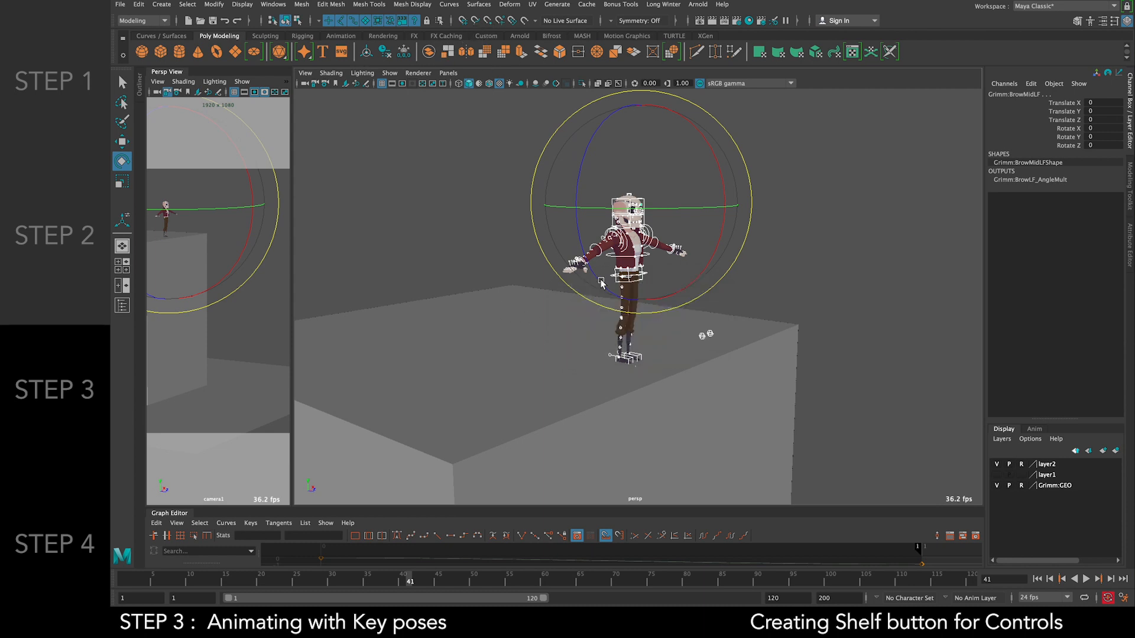
Create a quick select set named SkullCONT from the selected rig controls and add it to the Custom shelf
{"action": "left_click", "coordinate": [479, 37]}
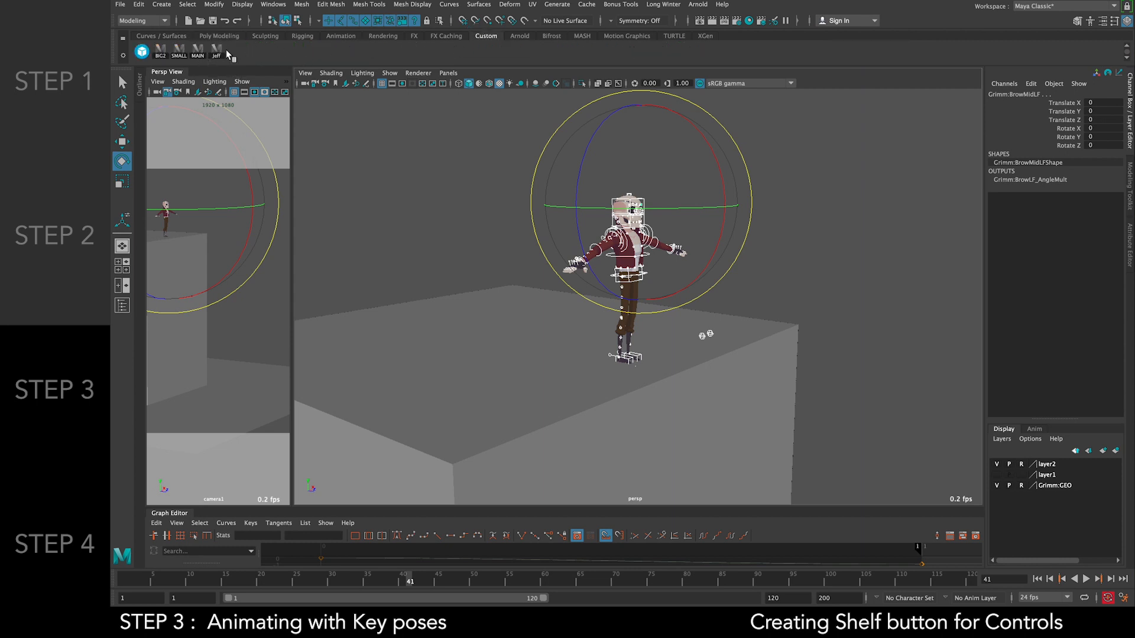
{"action": "left_click", "coordinate": [162, 6]}
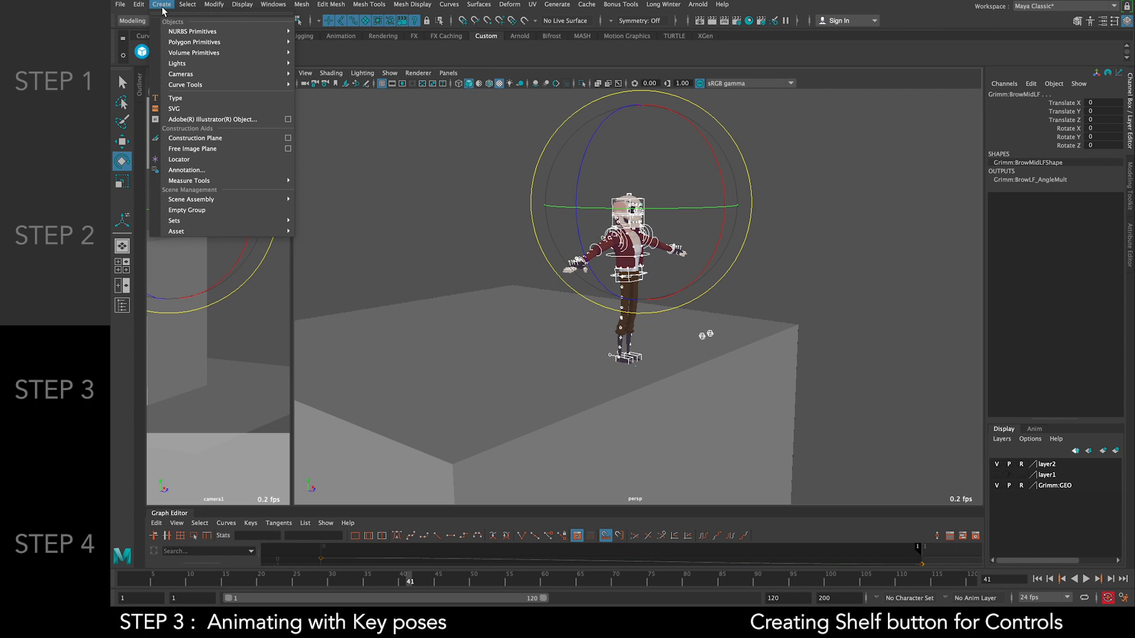
{"action": "mouse_move", "coordinate": [220, 219]}
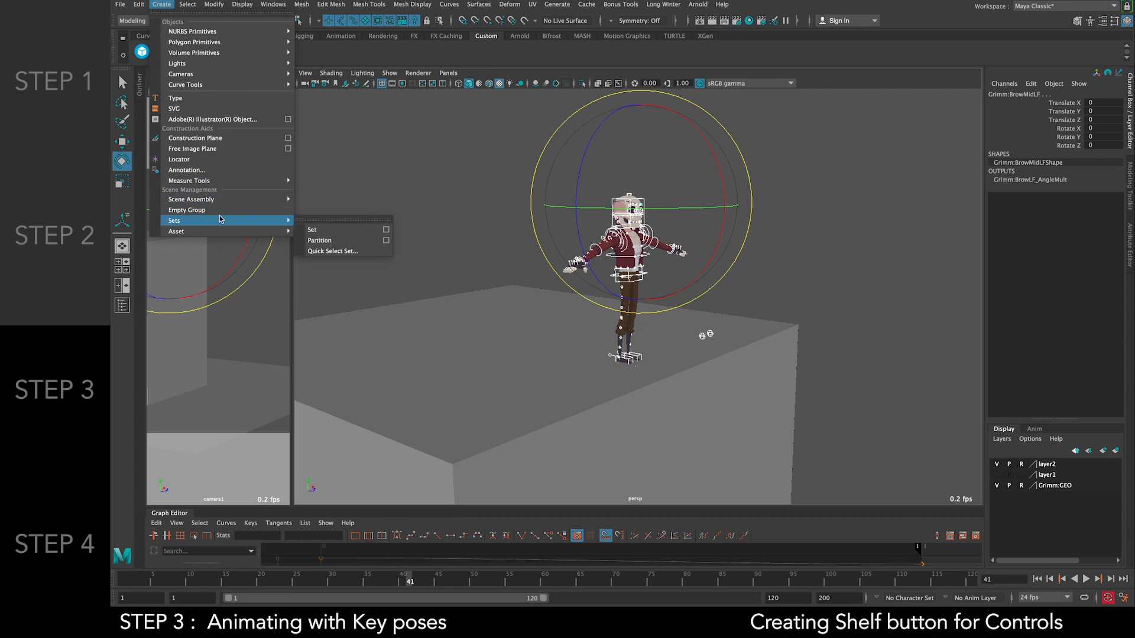
{"action": "left_click", "coordinate": [337, 252]}
{"action": "type", "text": "SkullCONT"}
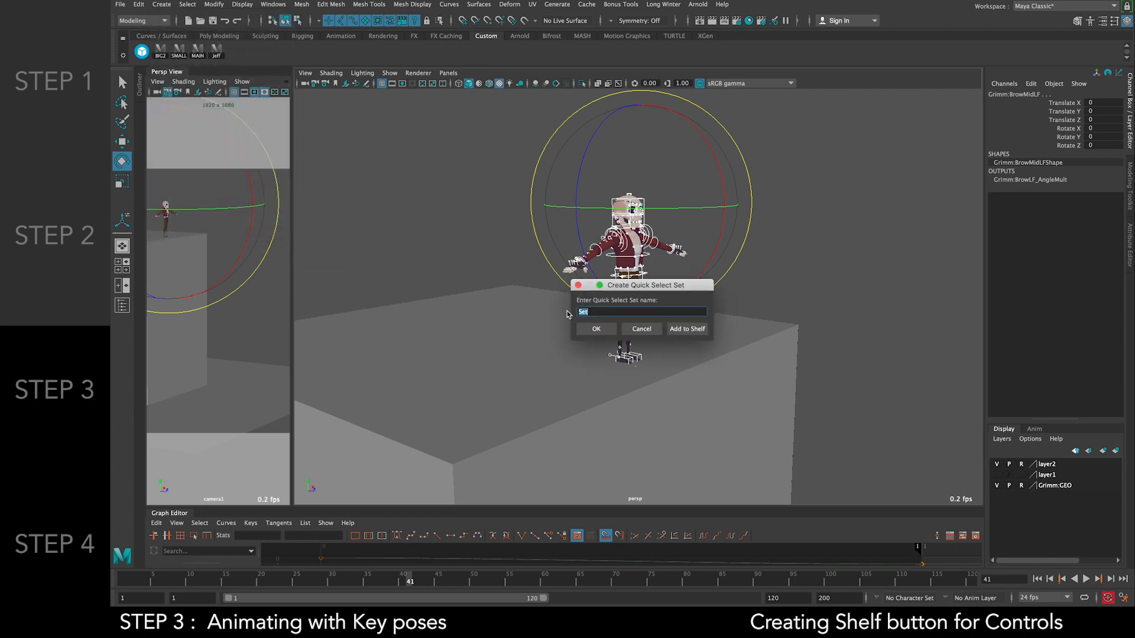
{"action": "left_click", "coordinate": [687, 329]}
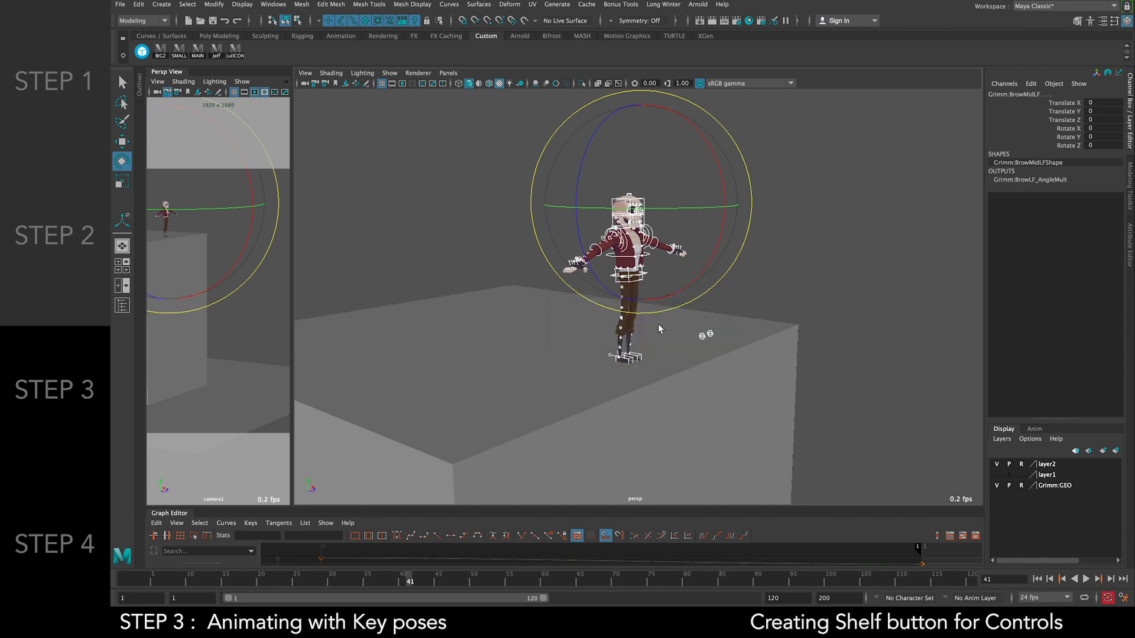
Test the SkullCONT set by clearing the selection, reselecting all rig controls with it and deselecting them again
{"action": "left_click", "coordinate": [448, 214]}
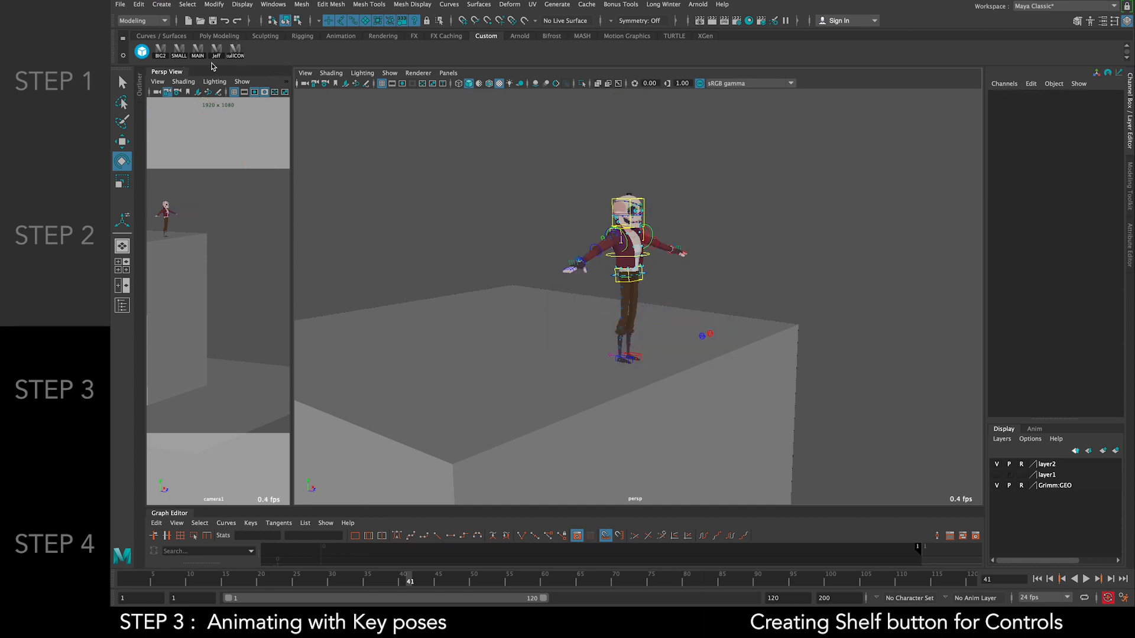
{"action": "left_click", "coordinate": [236, 51]}
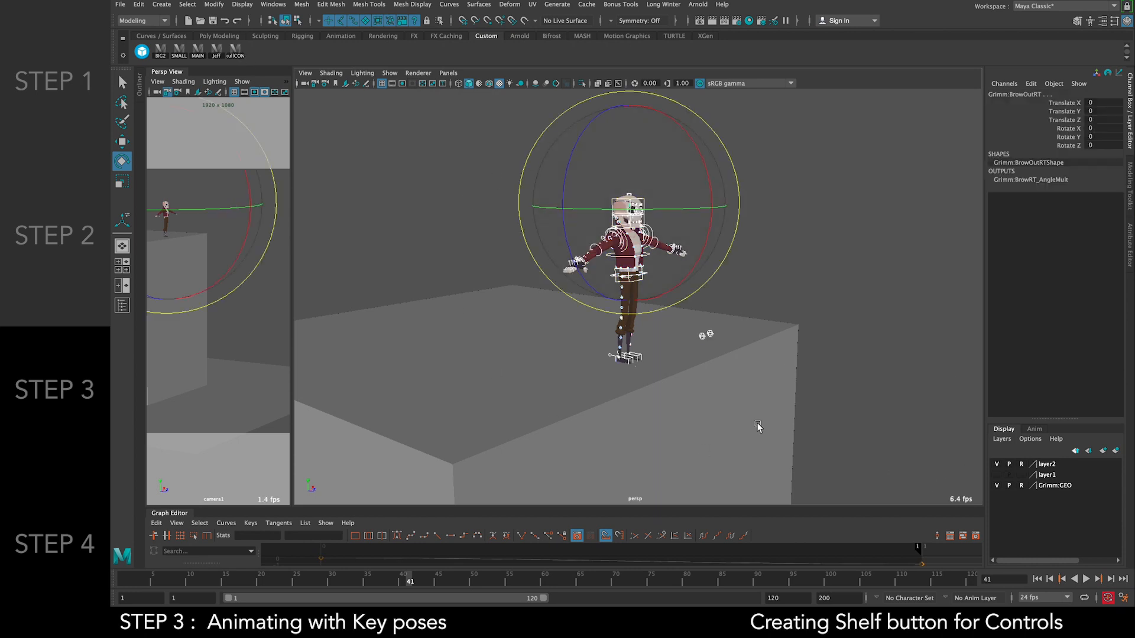
{"action": "left_click", "coordinate": [831, 269]}
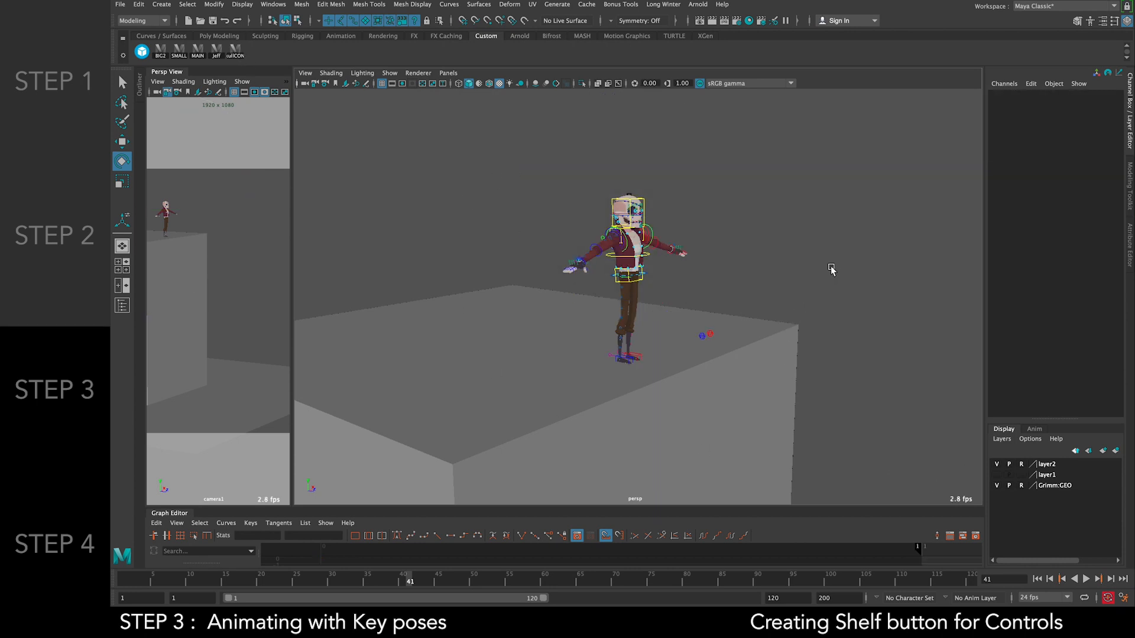
{"action": "left_click_drag", "start_coordinate": [724, 222], "coordinate": [646, 228], "text": "alt"}
{"action": "scroll", "coordinate": [731, 236], "scroll_direction": "up", "scroll_amount": 3}
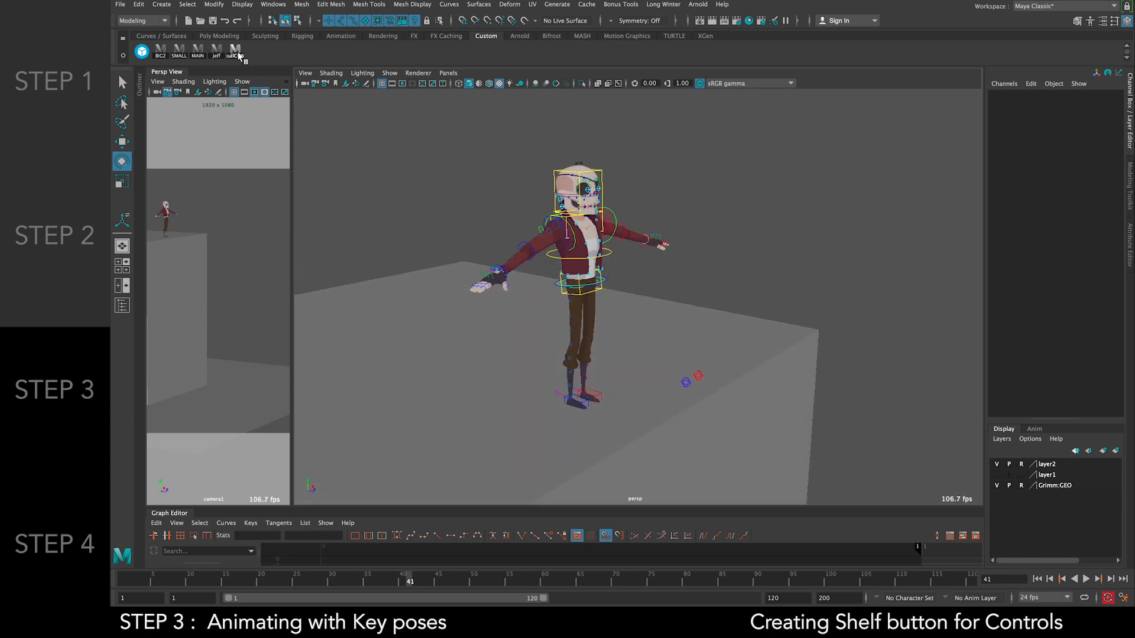
Select all rig controls with the SkullCONT set and key them at frames 1 and 5
{"action": "left_click", "coordinate": [235, 52]}
{"action": "left_click", "coordinate": [122, 581]}
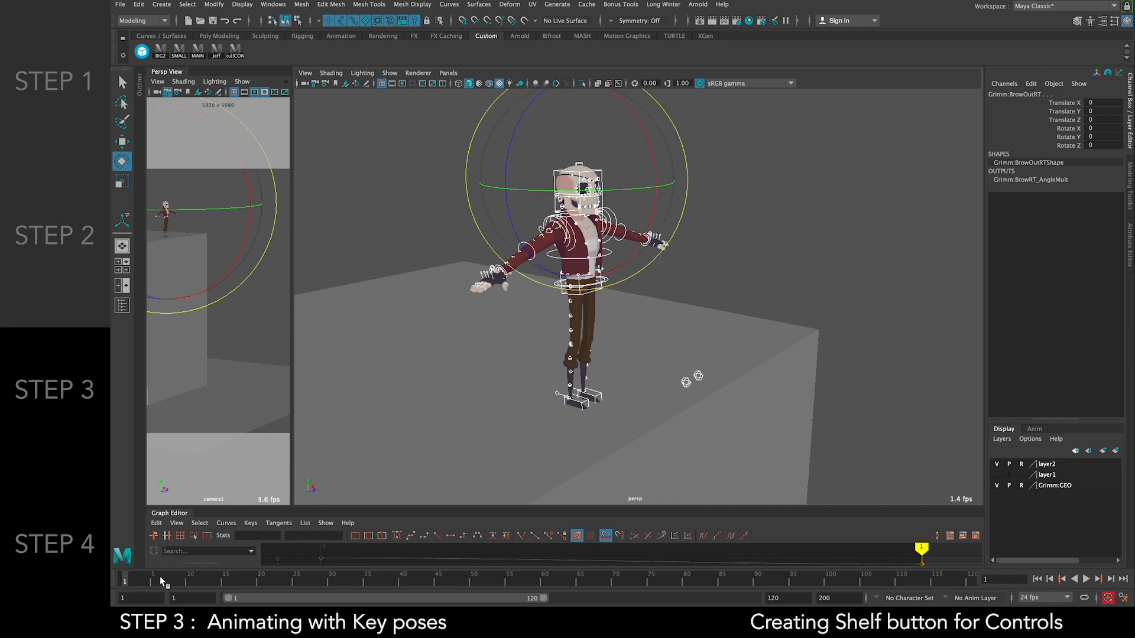
{"action": "key", "text": "s"}
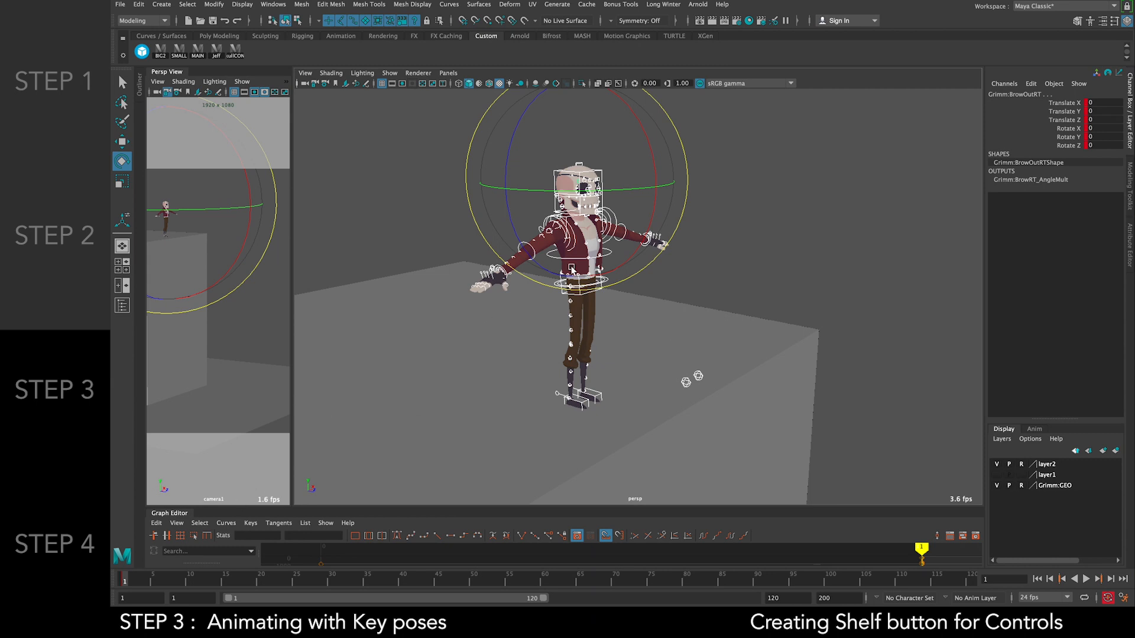
{"action": "left_click", "coordinate": [152, 581]}
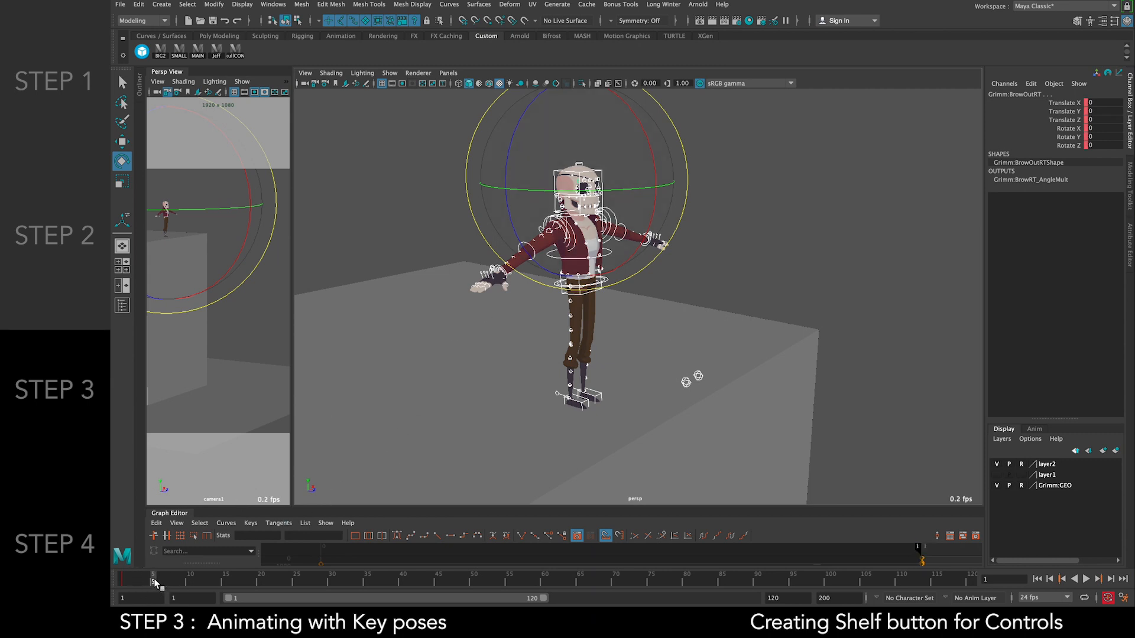
{"action": "key", "text": "s"}
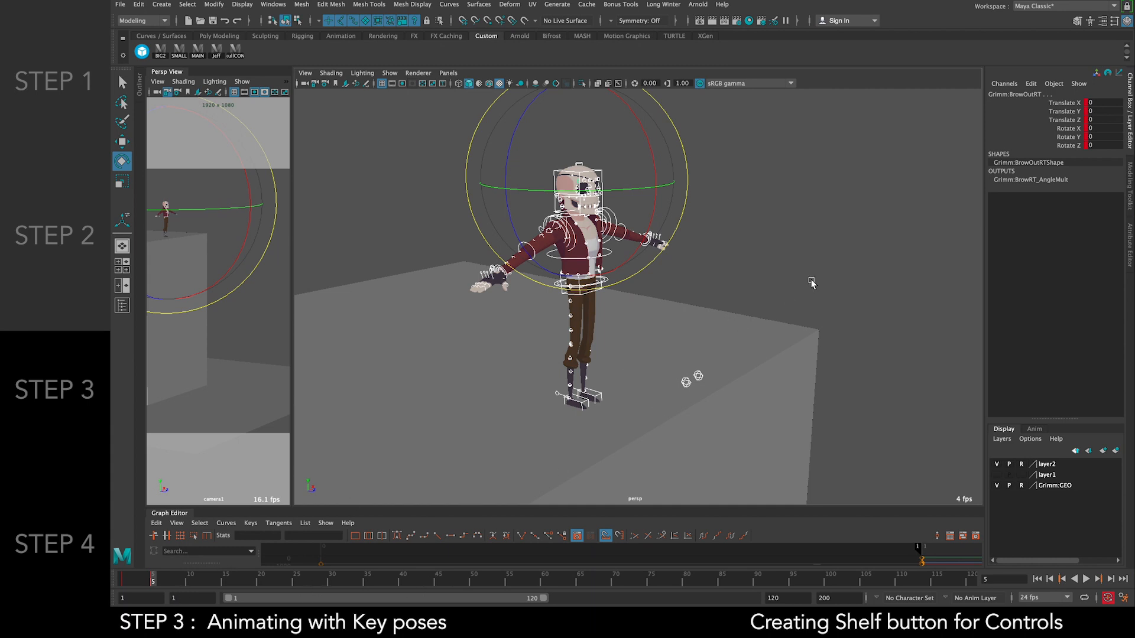
Undo the latest changes back to frame 1 and deselect the rig controls
{"action": "left_click", "coordinate": [781, 244]}
{"action": "key", "text": "ctrl+z"}
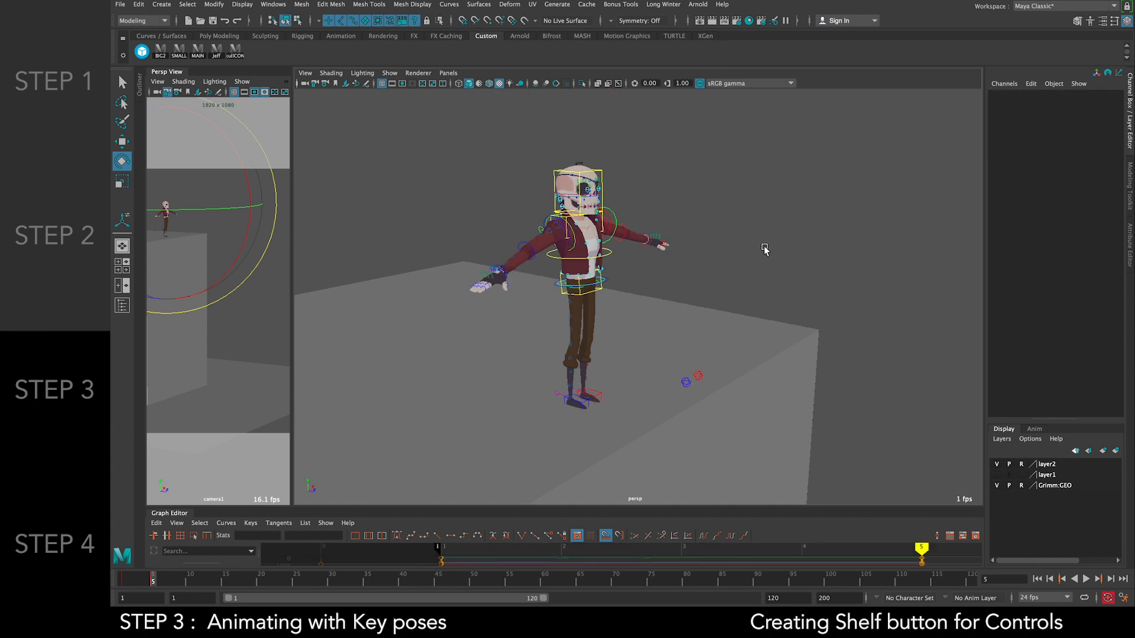
{"action": "left_click_drag", "start_coordinate": [306, 556], "coordinate": [303, 555]}
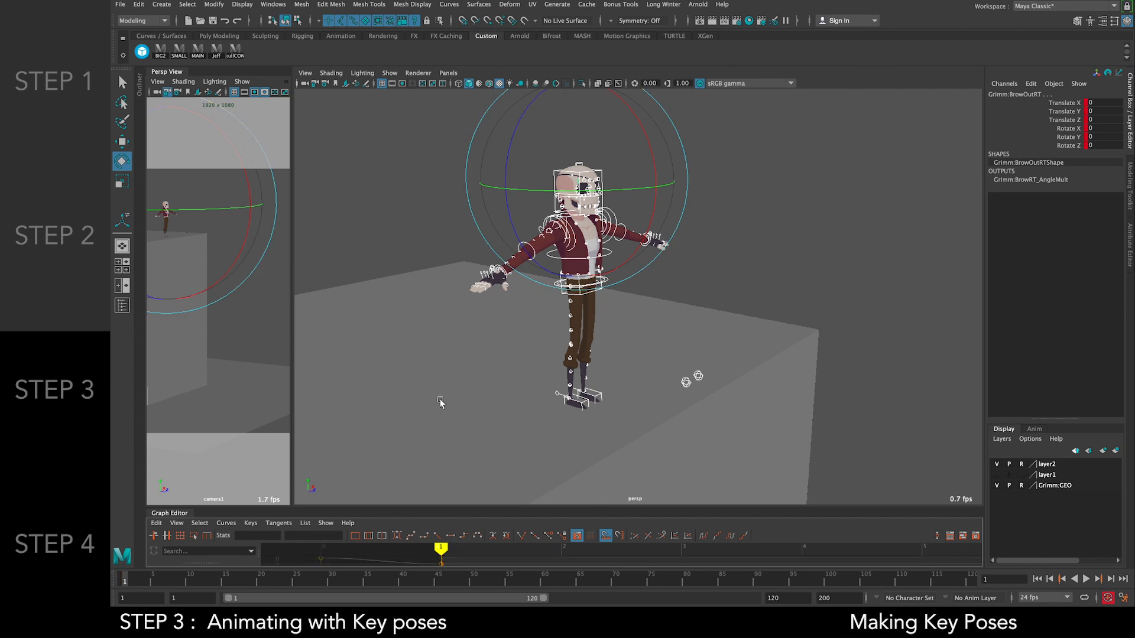
{"action": "left_click", "coordinate": [821, 173]}
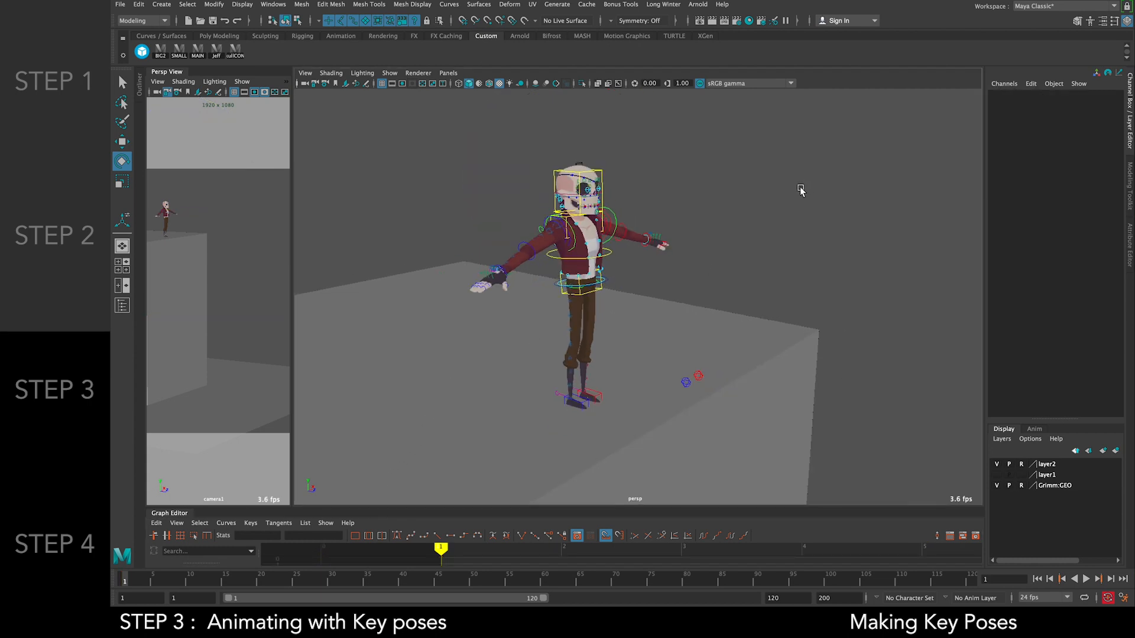
Select all rig controls with the SkullCONT set and set a key at frame 1
{"action": "left_click_drag", "start_coordinate": [681, 260], "coordinate": [654, 243], "text": "alt"}
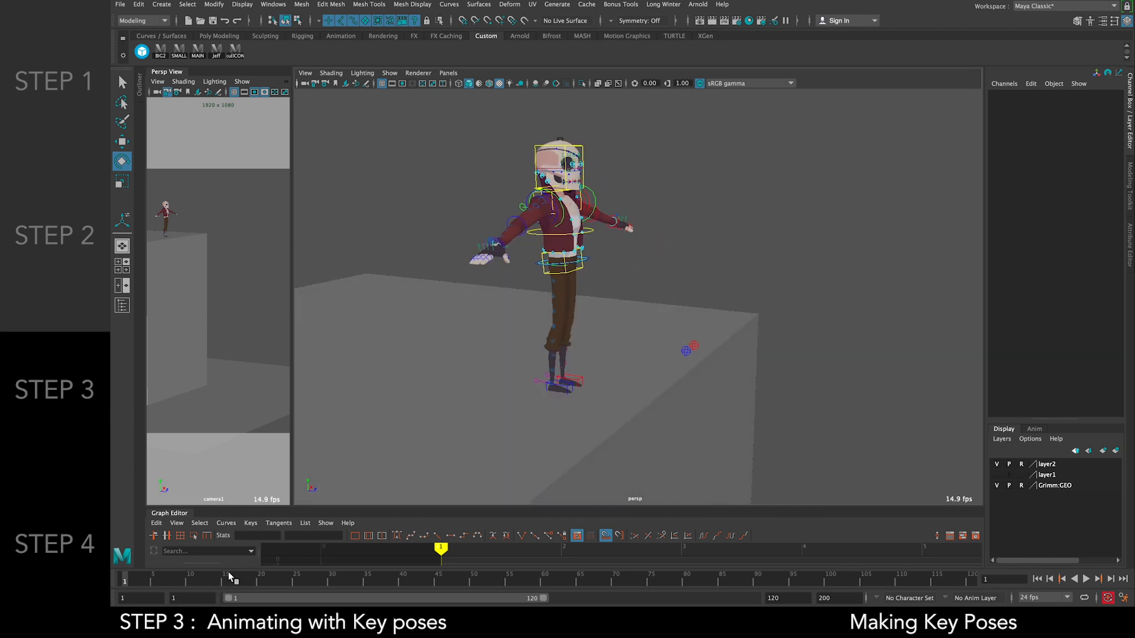
{"action": "left_click_drag", "start_coordinate": [604, 378], "coordinate": [639, 291], "text": "alt"}
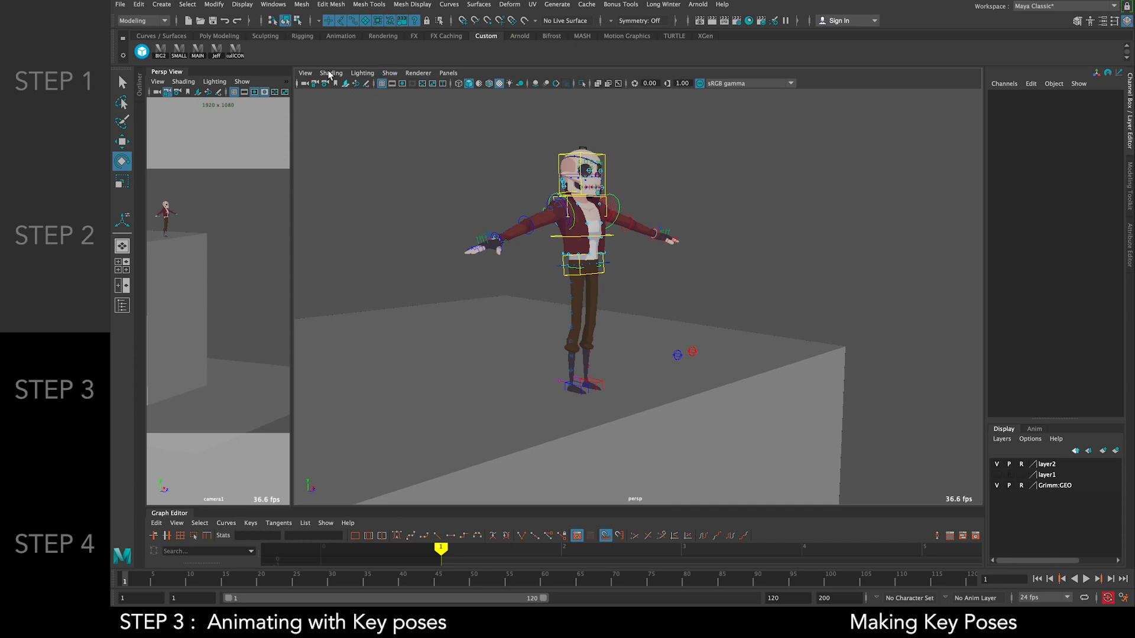
{"action": "left_click", "coordinate": [235, 50]}
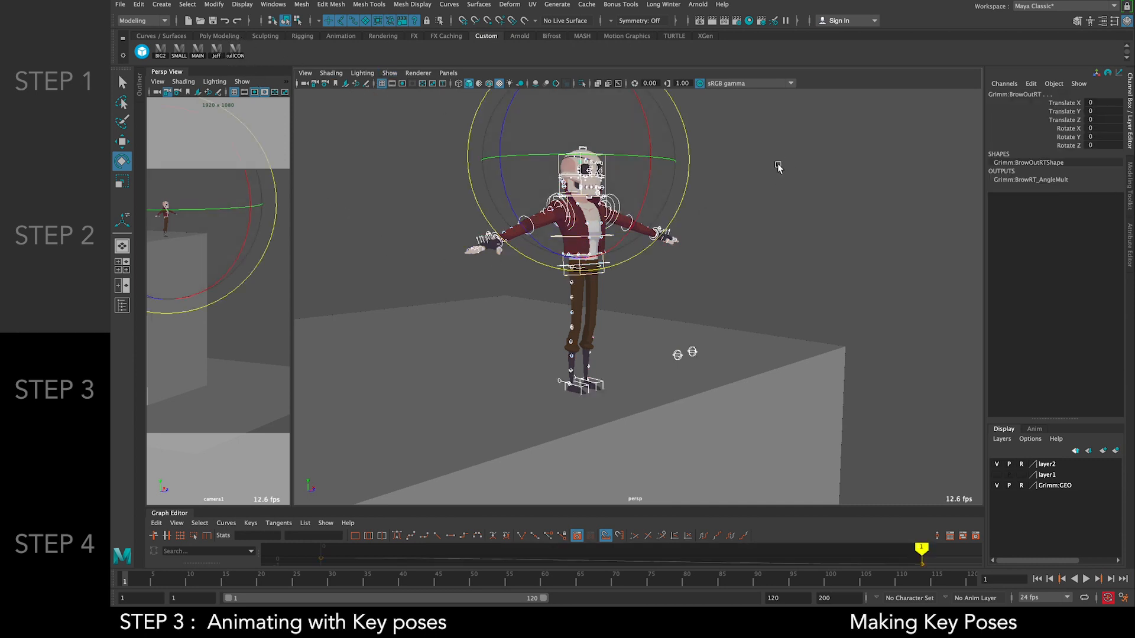
{"action": "key", "text": "s"}
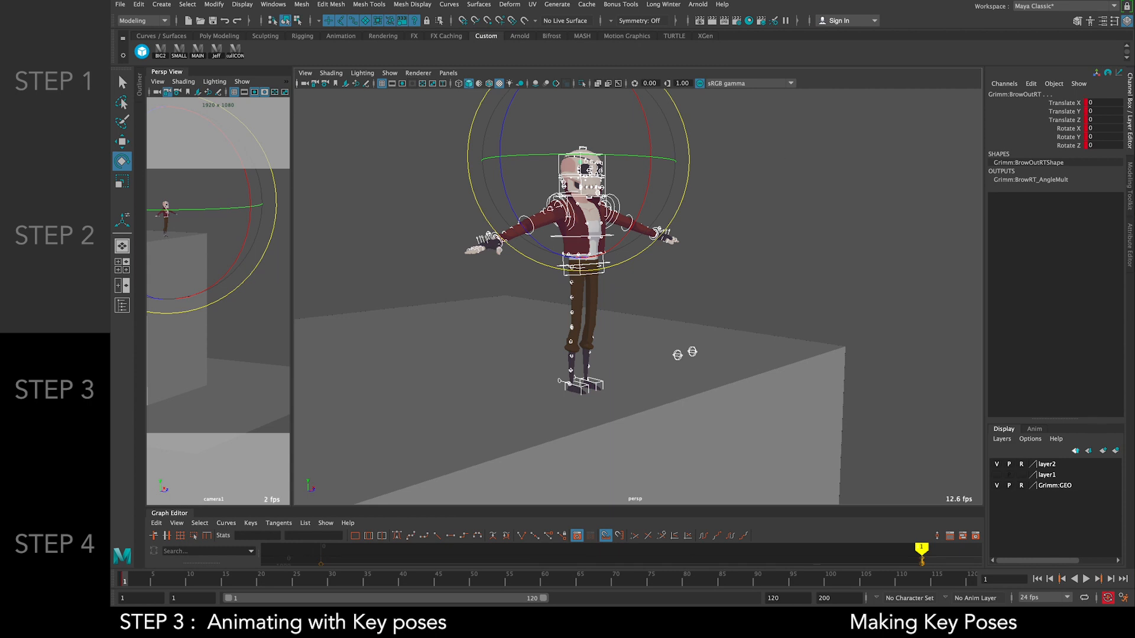
Deselect all of the character's rig controls
{"action": "mouse_move", "coordinate": [761, 272]}
{"action": "left_mouse_down", "text": "alt"}
{"action": "mouse_move", "coordinate": [790, 269]}
{"action": "mouse_move", "coordinate": [776, 282]}
{"action": "left_mouse_up", "text": "alt"}
{"action": "scroll", "coordinate": [762, 289], "scroll_direction": "down", "scroll_amount": 3}
{"action": "left_click", "coordinate": [742, 295]}
{"action": "scroll", "coordinate": [740, 296], "scroll_direction": "up", "scroll_amount": 6}
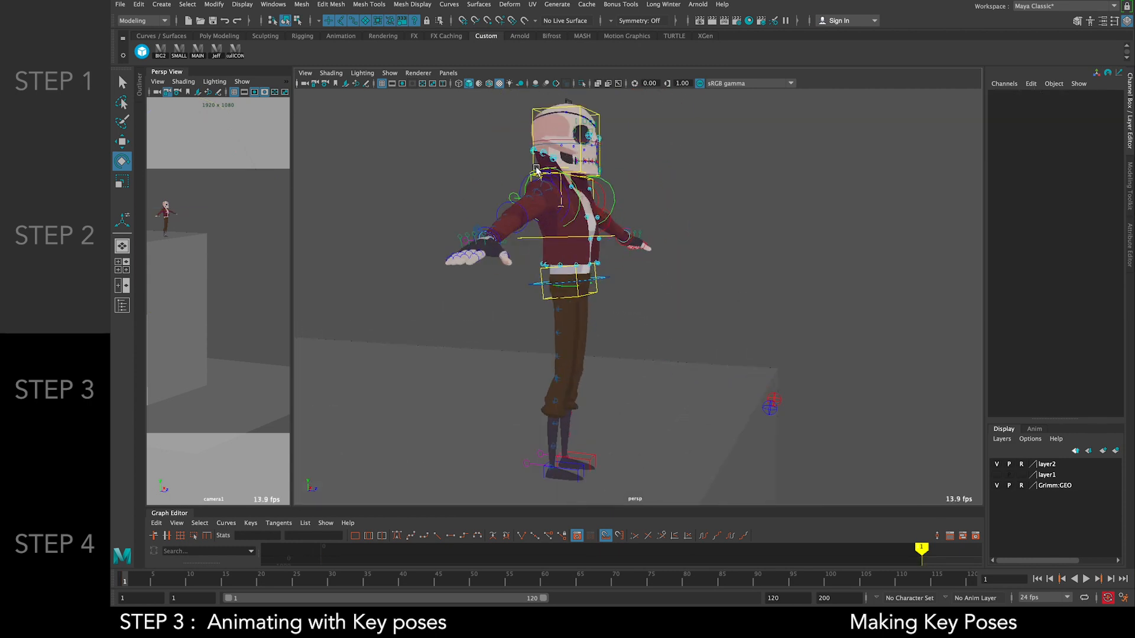
{"action": "left_click", "coordinate": [525, 186]}
{"action": "left_click_drag", "start_coordinate": [525, 186], "coordinate": [558, 162], "text": "alt"}
{"action": "left_click", "coordinate": [724, 83]}
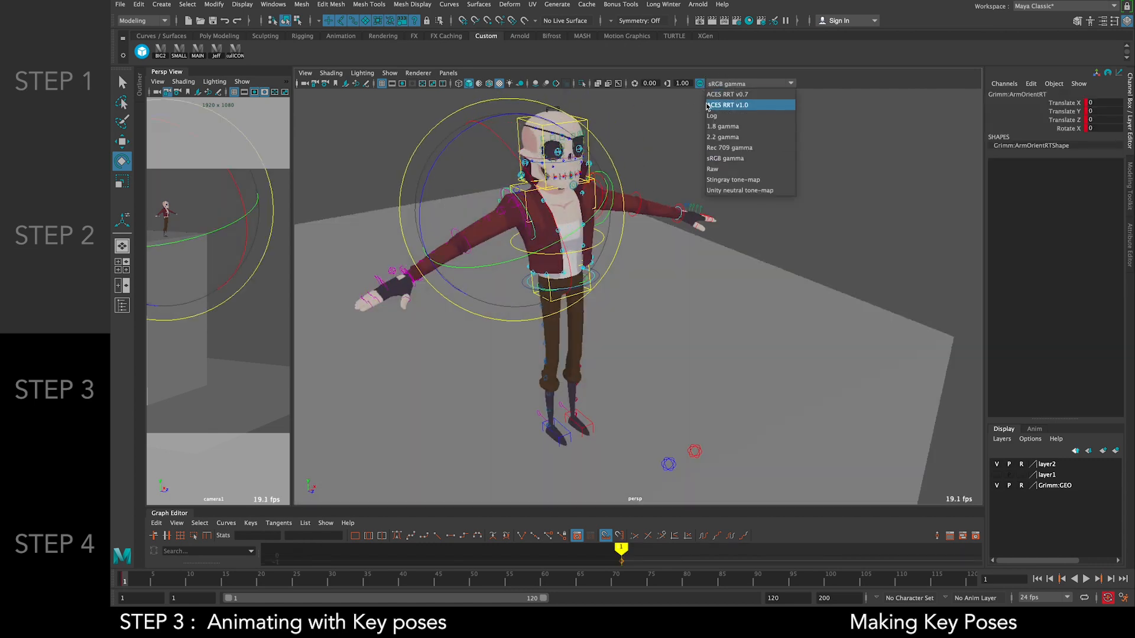
{"action": "left_click", "coordinate": [675, 119]}
{"action": "scroll", "coordinate": [641, 166], "scroll_direction": "down", "scroll_amount": 3}
{"action": "scroll", "coordinate": [641, 166], "scroll_direction": "up", "scroll_amount": 3}
{"action": "left_click", "coordinate": [694, 109]}
{"action": "middle_click_drag", "start_coordinate": [669, 150], "coordinate": [759, 186], "text": "alt"}
{"action": "scroll", "coordinate": [712, 203], "scroll_direction": "up", "scroll_amount": 3}
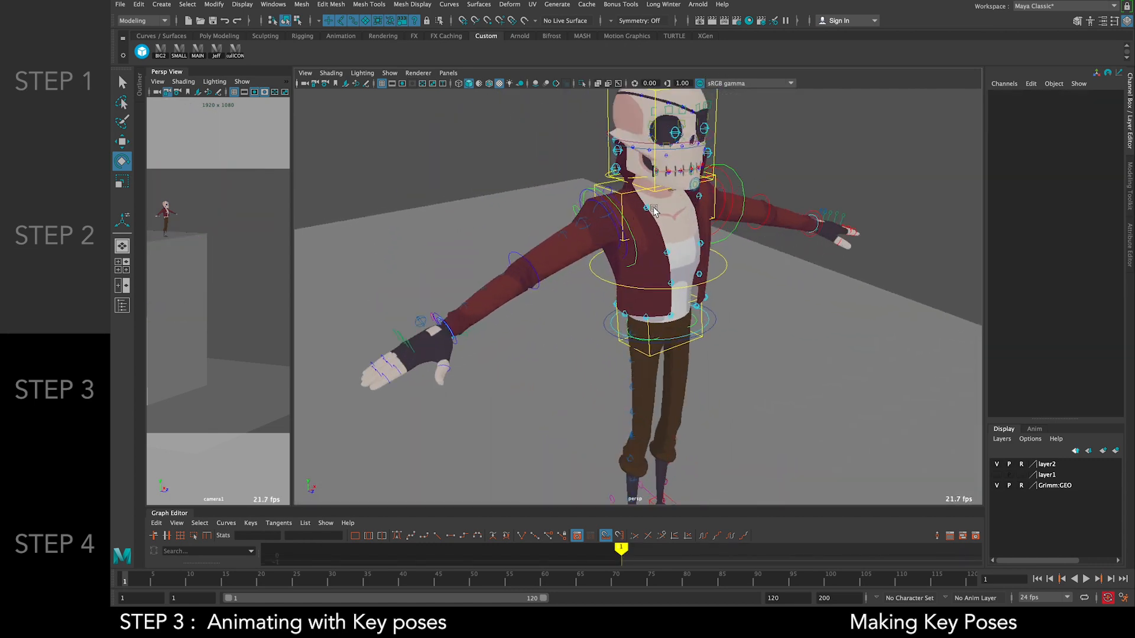
Try to rotate the right arm with its shoulder orientation control
{"action": "left_click", "coordinate": [625, 223]}
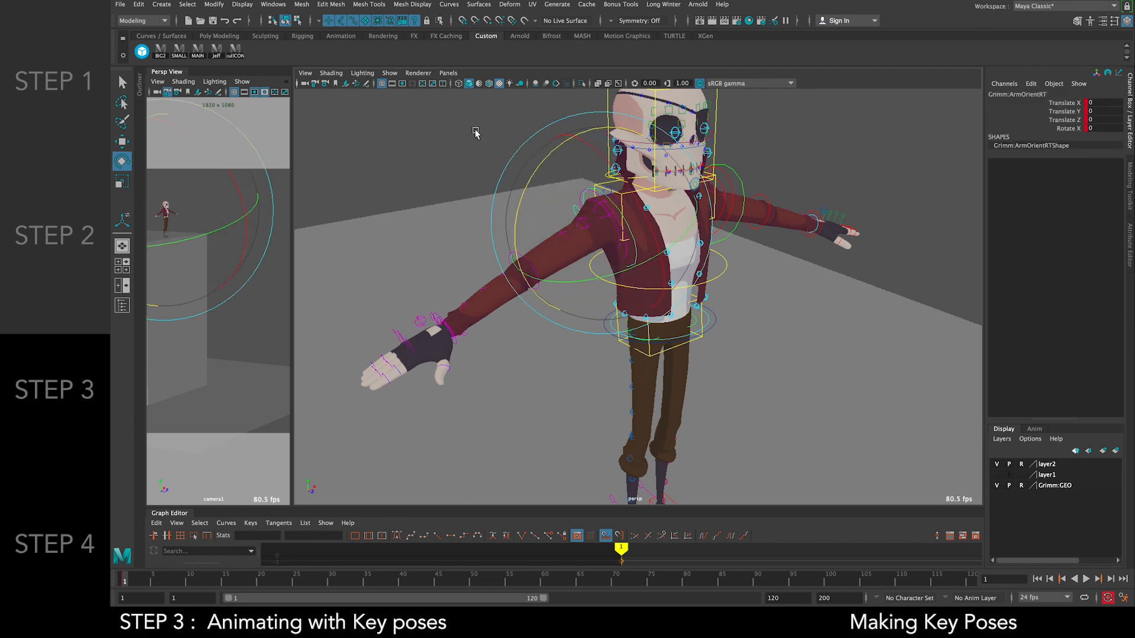
{"action": "left_click", "coordinate": [674, 177]}
{"action": "left_click", "coordinate": [630, 232]}
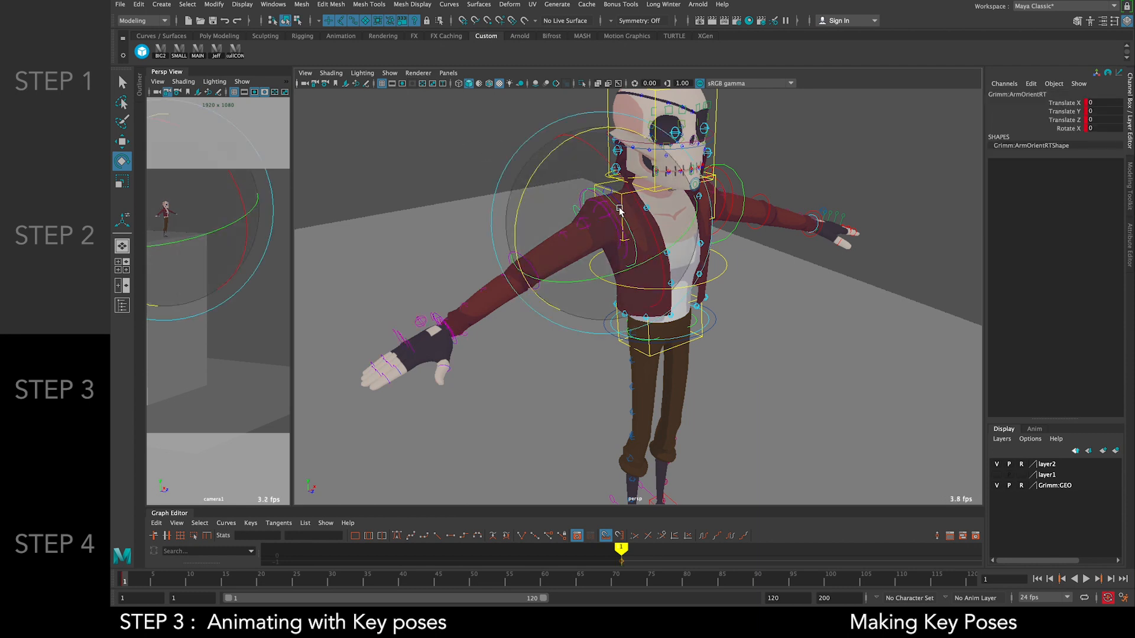
{"action": "left_click_drag", "start_coordinate": [559, 153], "coordinate": [566, 190]}
{"action": "left_click", "coordinate": [535, 185]}
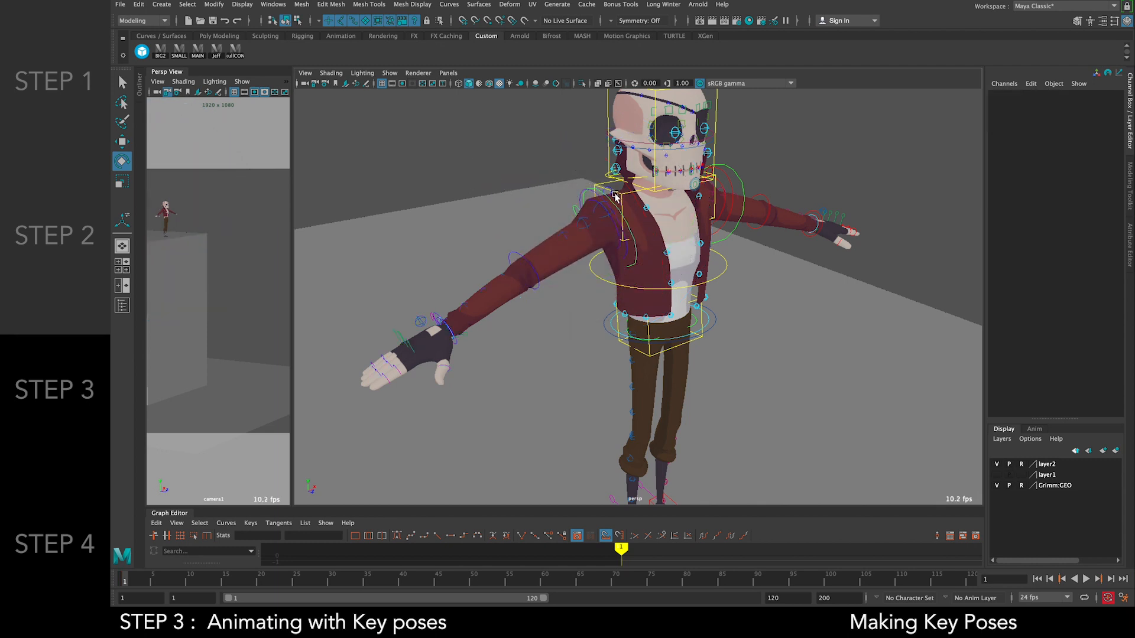
Rotate the right upper arm control down until the arm hangs beside the body, Rotate Z about 67.5
{"action": "left_click", "coordinate": [581, 195]}
{"action": "left_click_drag", "start_coordinate": [542, 163], "coordinate": [532, 263]}
{"action": "left_click", "coordinate": [838, 153]}
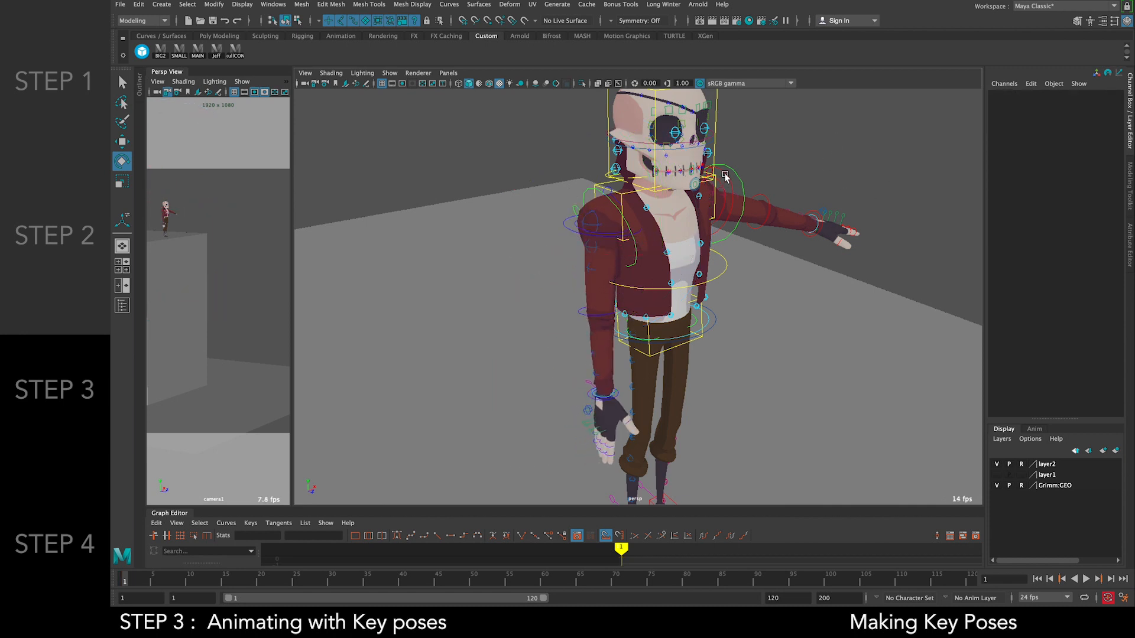
Rotate the left upper arm control down so the arm hangs beside the body, matching the right arm
{"action": "left_click", "coordinate": [718, 154]}
{"action": "left_click_drag", "start_coordinate": [698, 105], "coordinate": [775, 134]}
{"action": "key", "text": "ctrl+z"}
{"action": "left_click_drag", "start_coordinate": [706, 110], "coordinate": [693, 191]}
{"action": "left_click", "coordinate": [862, 166]}
{"action": "left_click", "coordinate": [696, 177]}
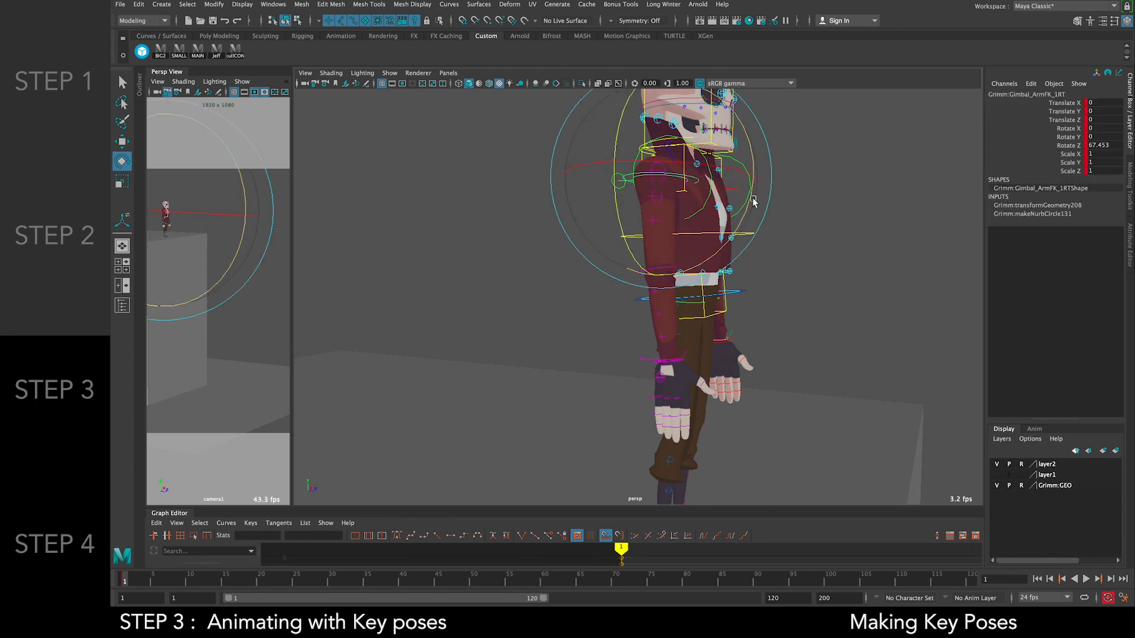
{"action": "left_click", "coordinate": [848, 208]}
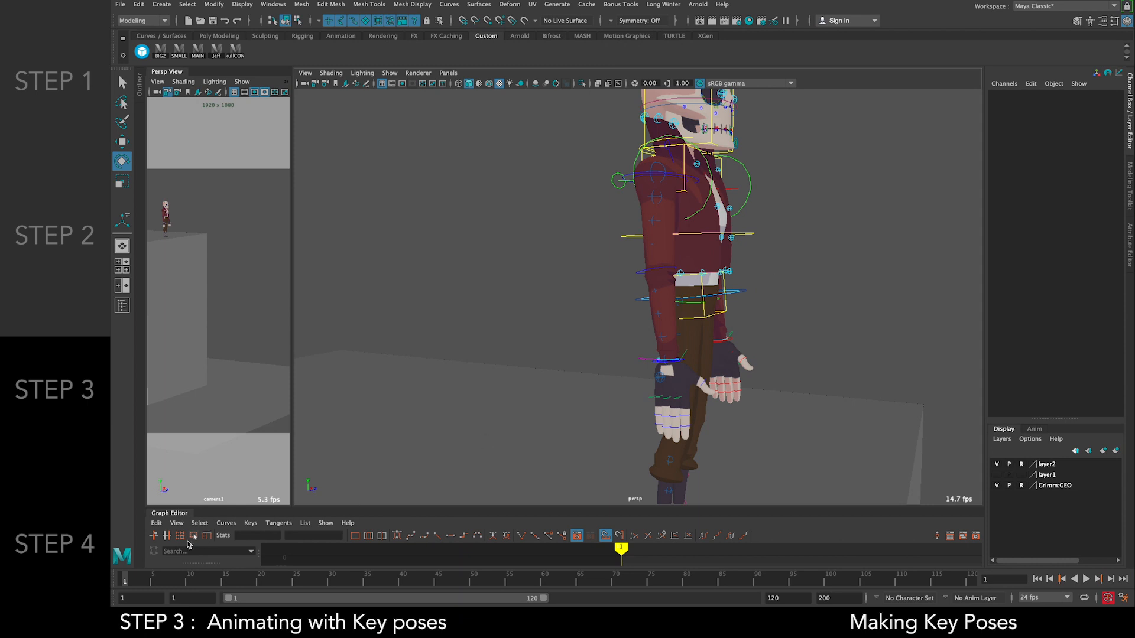
Select all rig controls with the SkullCONT set, check the pose across frames 1 to 5 and deselect them
{"action": "left_click", "coordinate": [240, 52]}
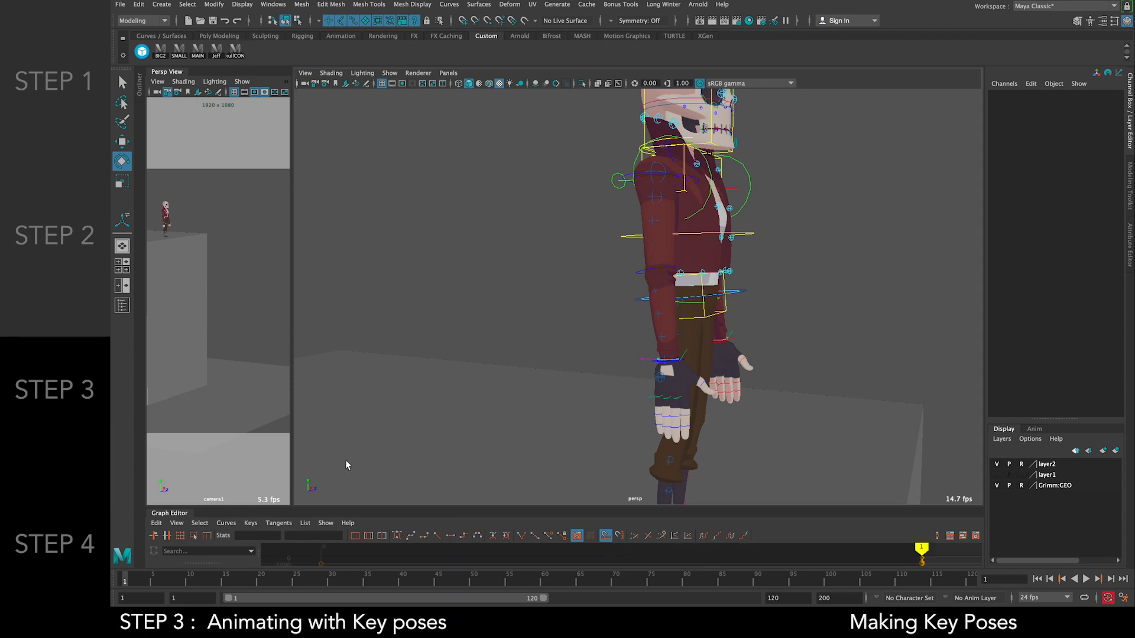
{"action": "left_click", "coordinate": [134, 582]}
{"action": "left_click", "coordinate": [140, 582]}
{"action": "left_click", "coordinate": [146, 582]}
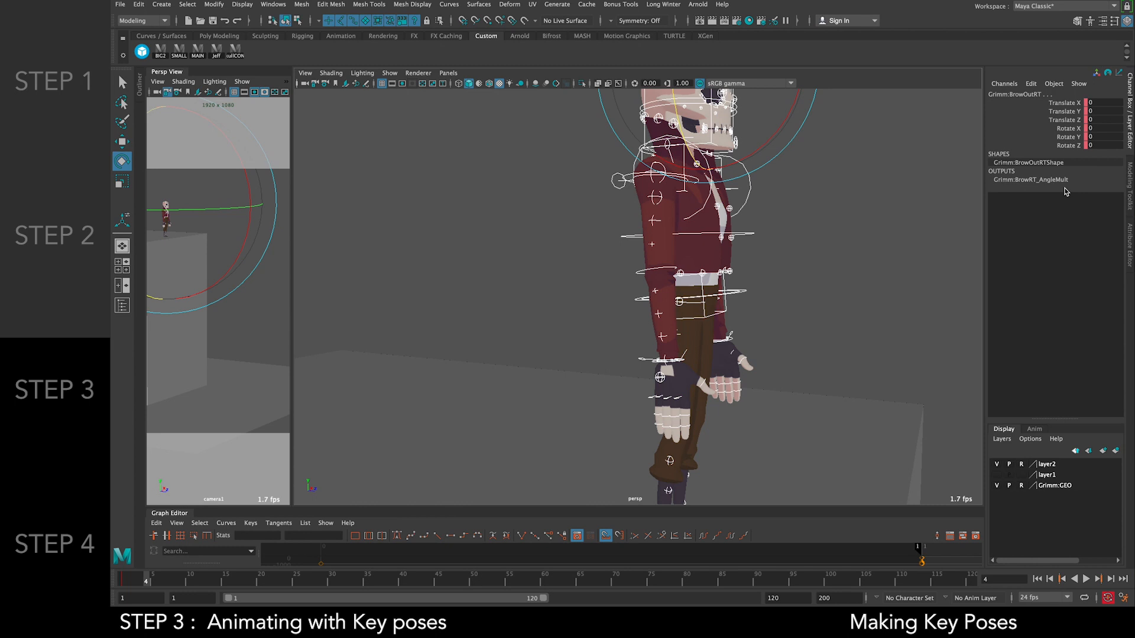
{"action": "left_click", "coordinate": [125, 582]}
{"action": "left_click_drag", "start_coordinate": [132, 583], "coordinate": [148, 585]}
{"action": "left_click", "coordinate": [536, 279]}
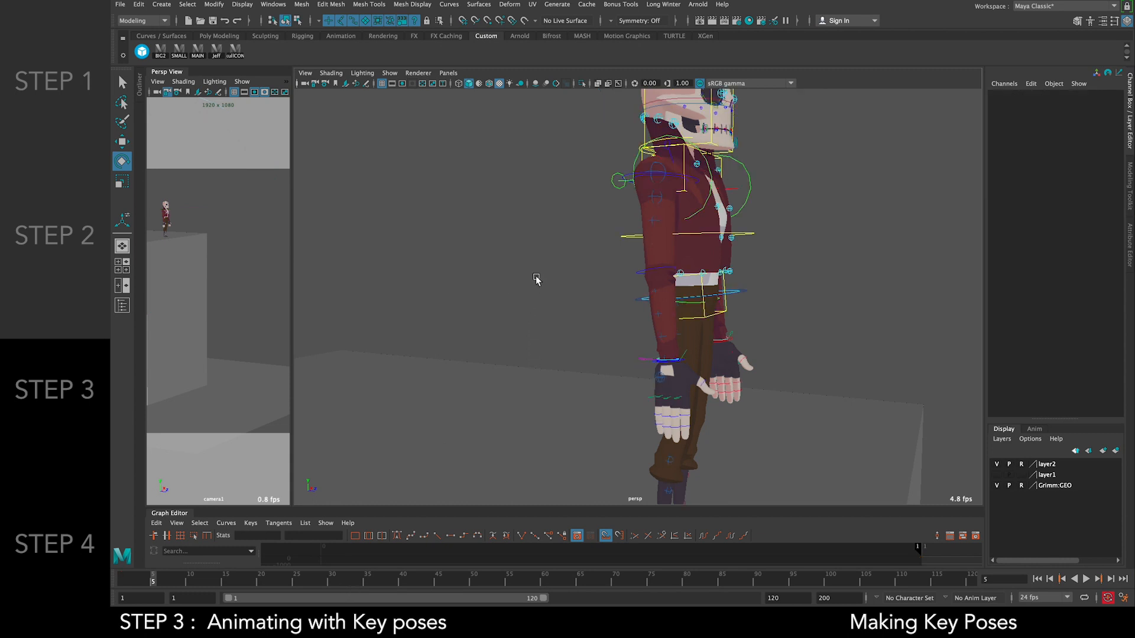
At frame 1, tilt the spine control about 4.5 degrees in X and move it back to about -5.1 in Z
{"action": "left_click", "coordinate": [125, 584]}
{"action": "left_click", "coordinate": [774, 246]}
{"action": "left_click_drag", "start_coordinate": [774, 246], "coordinate": [701, 284], "text": "alt"}
{"action": "left_click", "coordinate": [701, 285]}
{"action": "left_click_drag", "start_coordinate": [709, 220], "coordinate": [713, 235]}
{"action": "left_click_drag", "start_coordinate": [713, 236], "coordinate": [767, 234], "text": "alt"}
{"action": "key", "text": "w"}
{"action": "left_click_drag", "start_coordinate": [754, 262], "coordinate": [743, 262]}
{"action": "left_click_drag", "start_coordinate": [665, 152], "coordinate": [664, 189]}
Rotate the right and left upper arms slightly around Y, to about 11.7 and 13 degrees
{"action": "left_click", "coordinate": [677, 177]}
{"action": "key", "text": "e"}
{"action": "left_click_drag", "start_coordinate": [737, 191], "coordinate": [733, 209]}
{"action": "left_click", "coordinate": [619, 263]}
{"action": "left_click_drag", "start_coordinate": [723, 275], "coordinate": [568, 240]}
{"action": "left_click", "coordinate": [695, 181]}
{"action": "left_click_drag", "start_coordinate": [617, 274], "coordinate": [649, 281]}
{"action": "left_click", "coordinate": [693, 279]}
{"action": "left_click_drag", "start_coordinate": [647, 189], "coordinate": [678, 185]}
{"action": "left_click", "coordinate": [729, 181]}
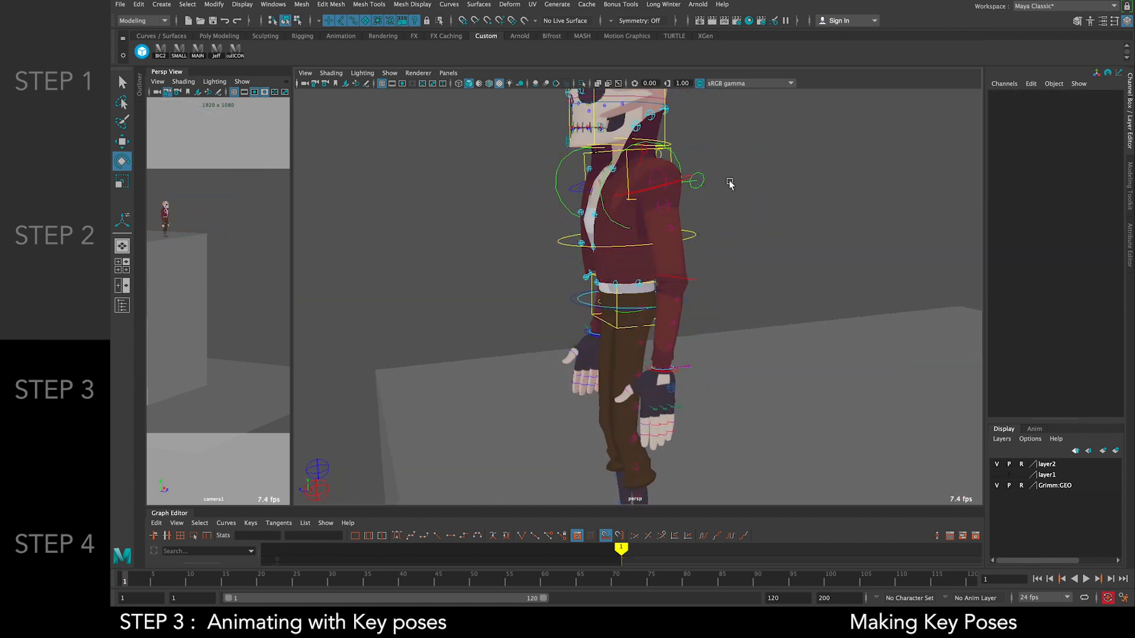
Widen the camera view, hide layer2 and use scene lighting there to show the character as a black silhouette
{"action": "left_click_drag", "start_coordinate": [297, 205], "coordinate": [432, 209]}
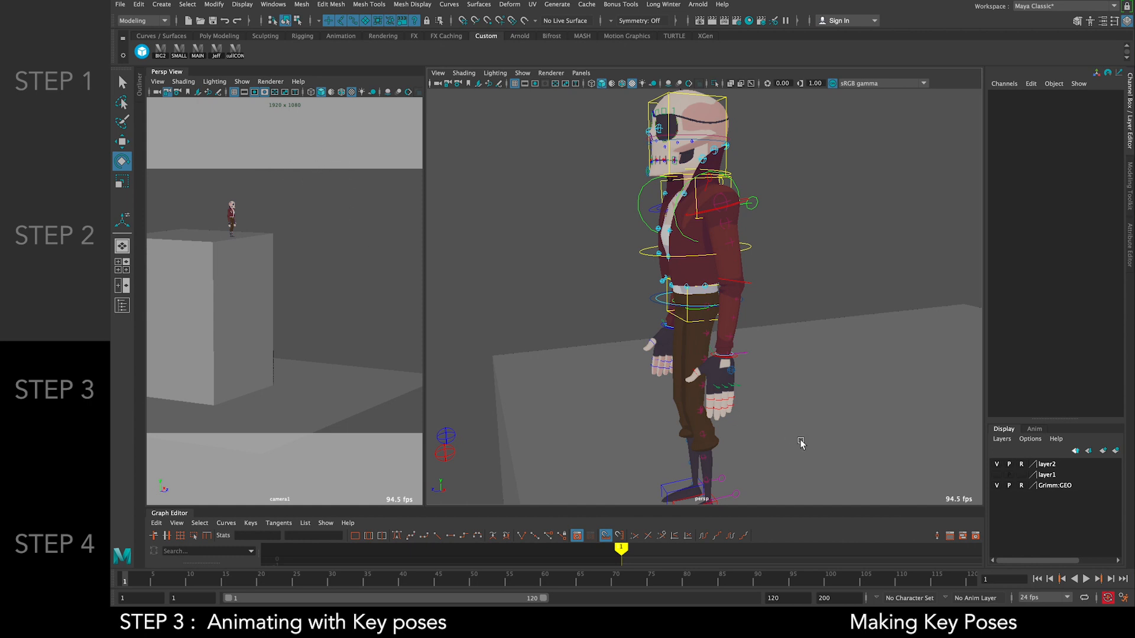
{"action": "left_click", "coordinate": [996, 465]}
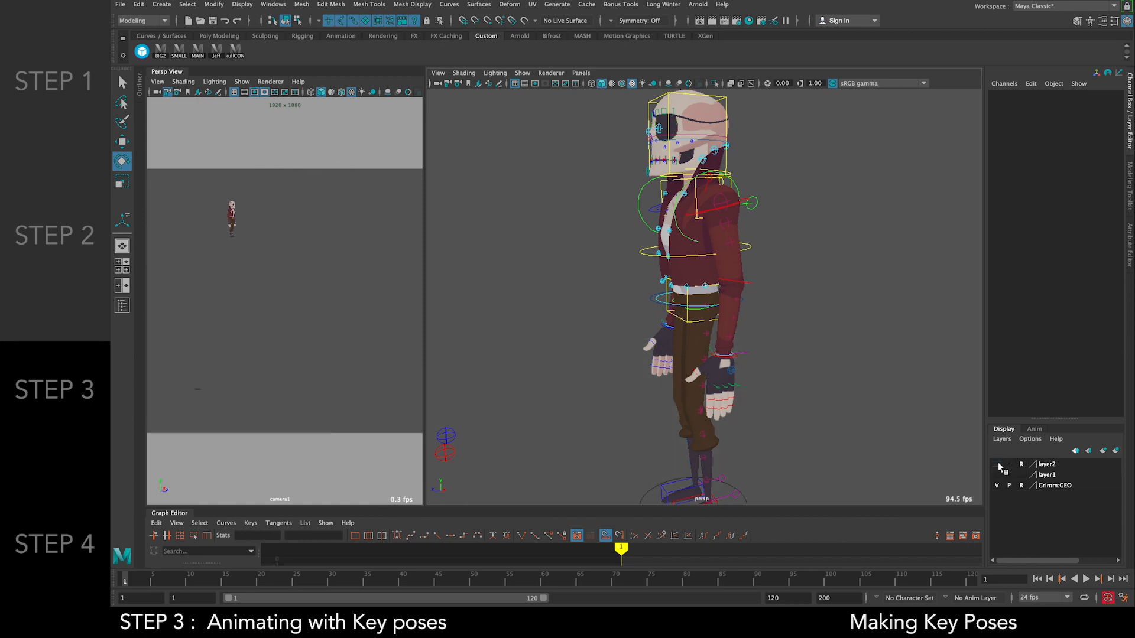
{"action": "left_click", "coordinate": [352, 93]}
{"action": "left_click", "coordinate": [361, 92]}
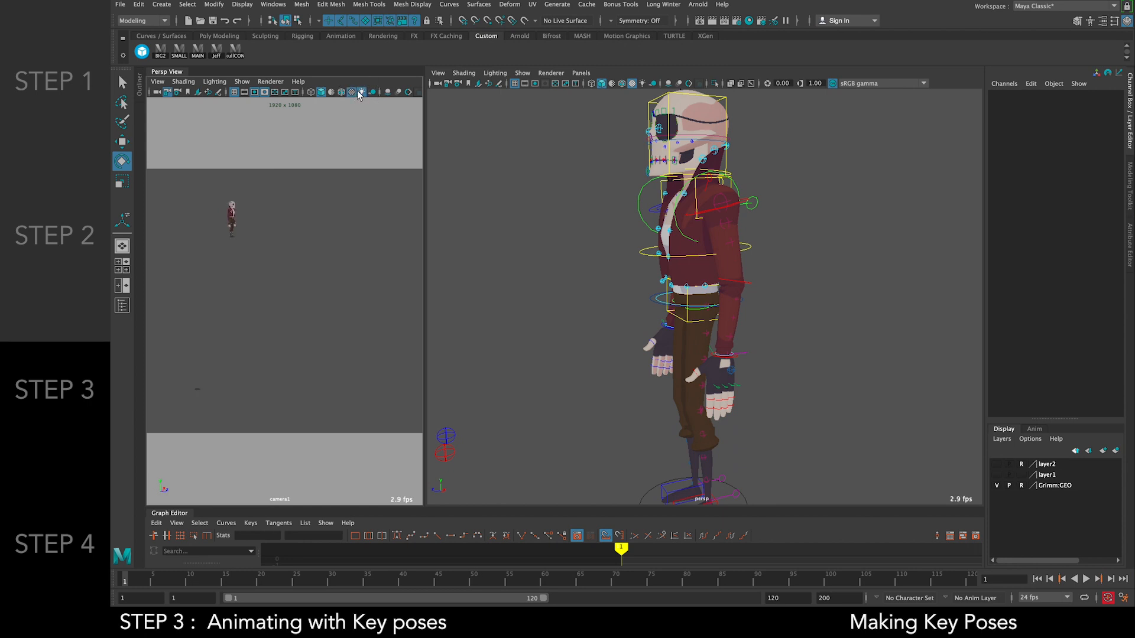
{"action": "left_click", "coordinate": [360, 92]}
{"action": "left_click_drag", "start_coordinate": [275, 187], "coordinate": [198, 258]}
{"action": "left_click", "coordinate": [331, 92]}
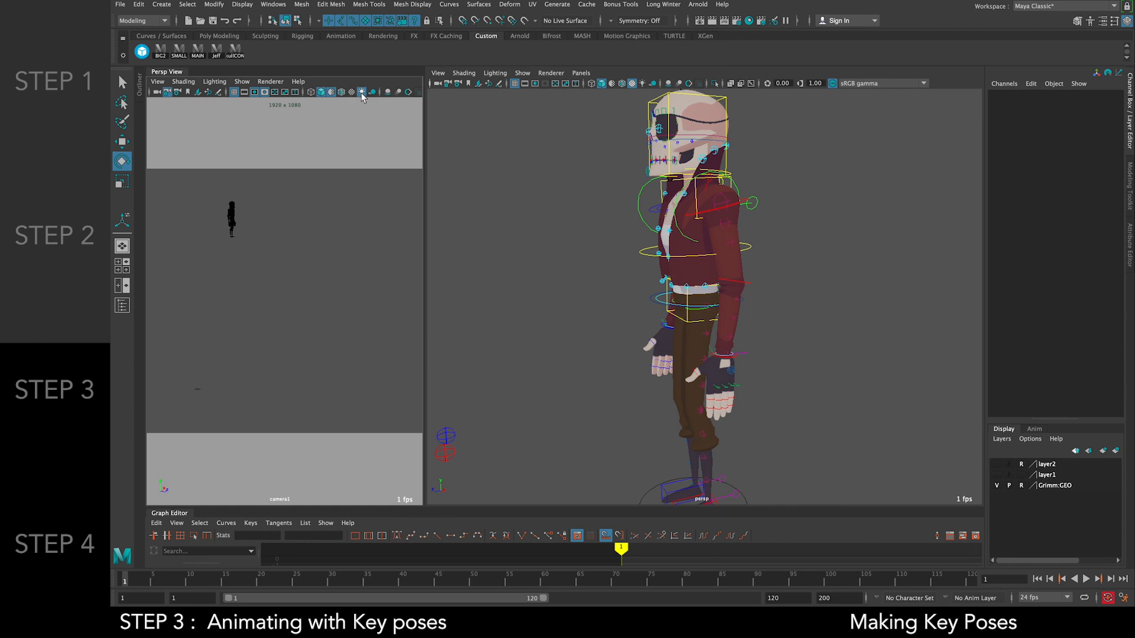
Try raising the left arm straight forward to check the silhouette, and undo that rotation
{"action": "left_click", "coordinate": [730, 200]}
{"action": "left_click_drag", "start_coordinate": [644, 152], "coordinate": [435, 256]}
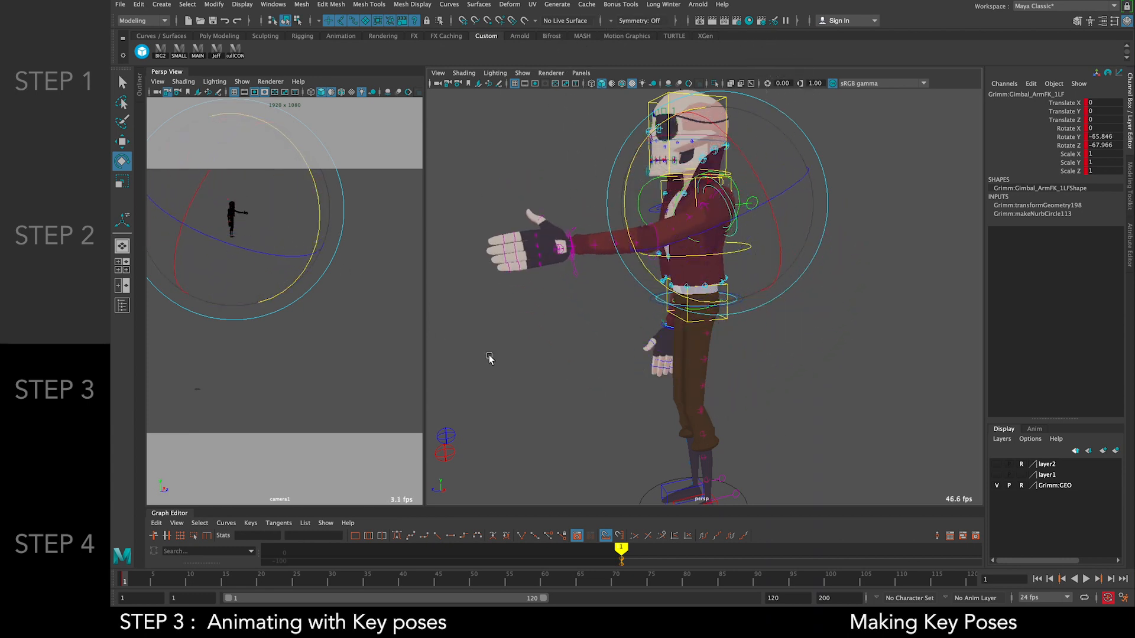
{"action": "key", "text": "ctrl+z"}
Restore the camera view's default lighting and textures, show layer2 again and deselect the arm control
{"action": "left_click", "coordinate": [361, 92]}
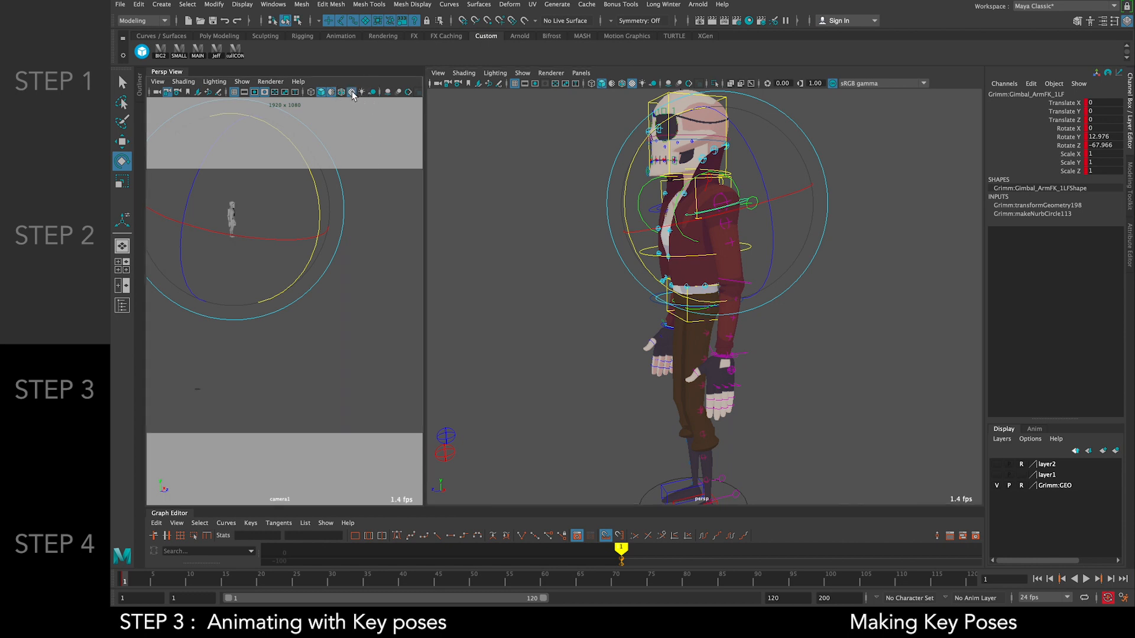
{"action": "left_click", "coordinate": [331, 92]}
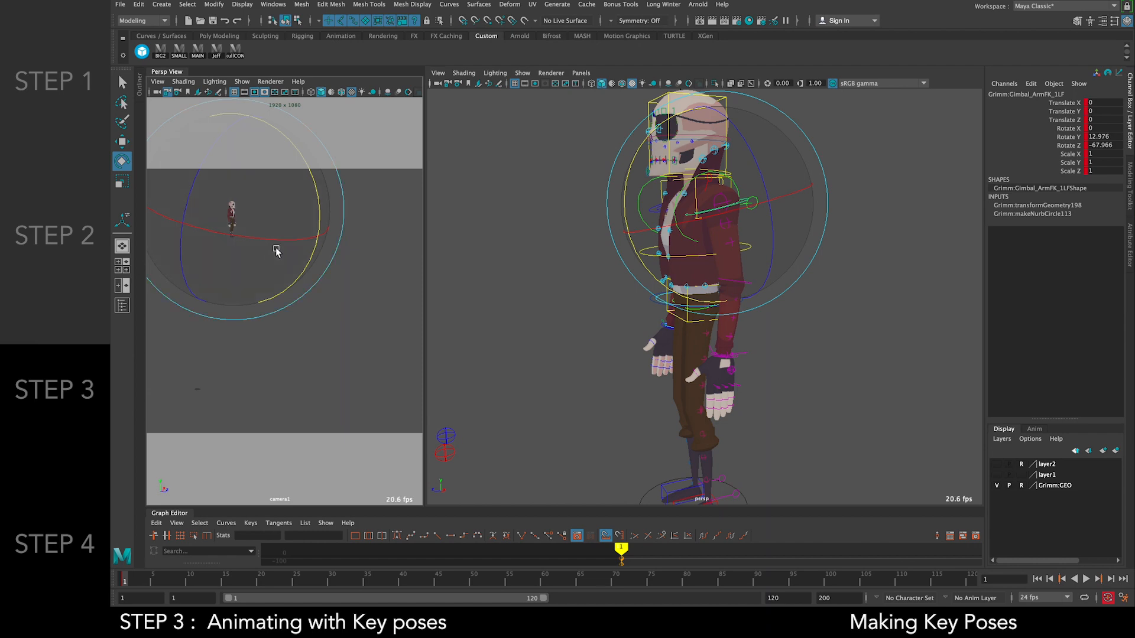
{"action": "left_click", "coordinate": [997, 465]}
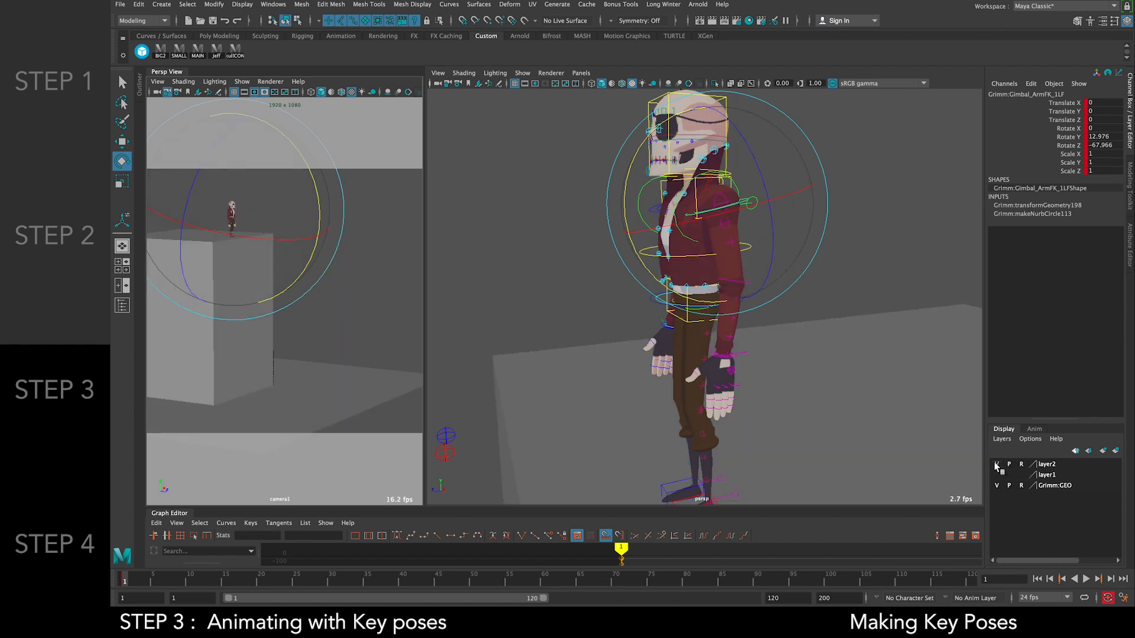
{"action": "left_click", "coordinate": [848, 166]}
Rotate the head control so the skull looks down, with Rotate Y about -22.3
{"action": "left_click_drag", "start_coordinate": [819, 231], "coordinate": [907, 227], "text": "alt"}
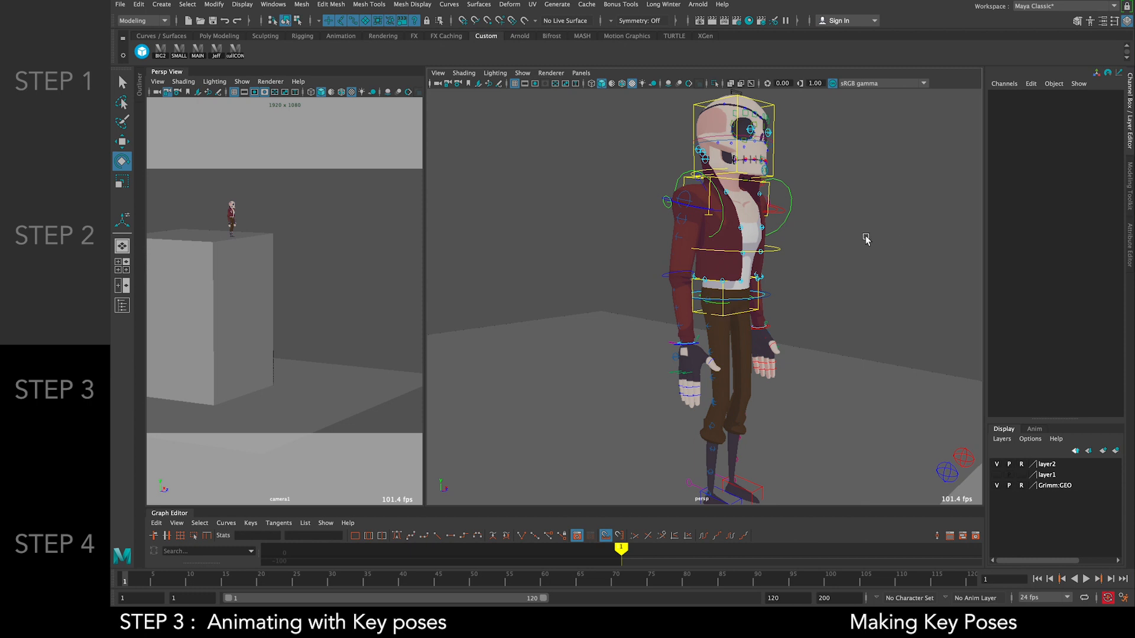
{"action": "scroll", "coordinate": [818, 265], "scroll_direction": "up", "scroll_amount": 3}
{"action": "scroll", "coordinate": [818, 264], "scroll_direction": "down", "scroll_amount": 7}
{"action": "left_click_drag", "start_coordinate": [805, 270], "coordinate": [839, 270], "text": "alt"}
{"action": "left_click", "coordinate": [733, 177]}
{"action": "left_click_drag", "start_coordinate": [781, 135], "coordinate": [816, 161]}
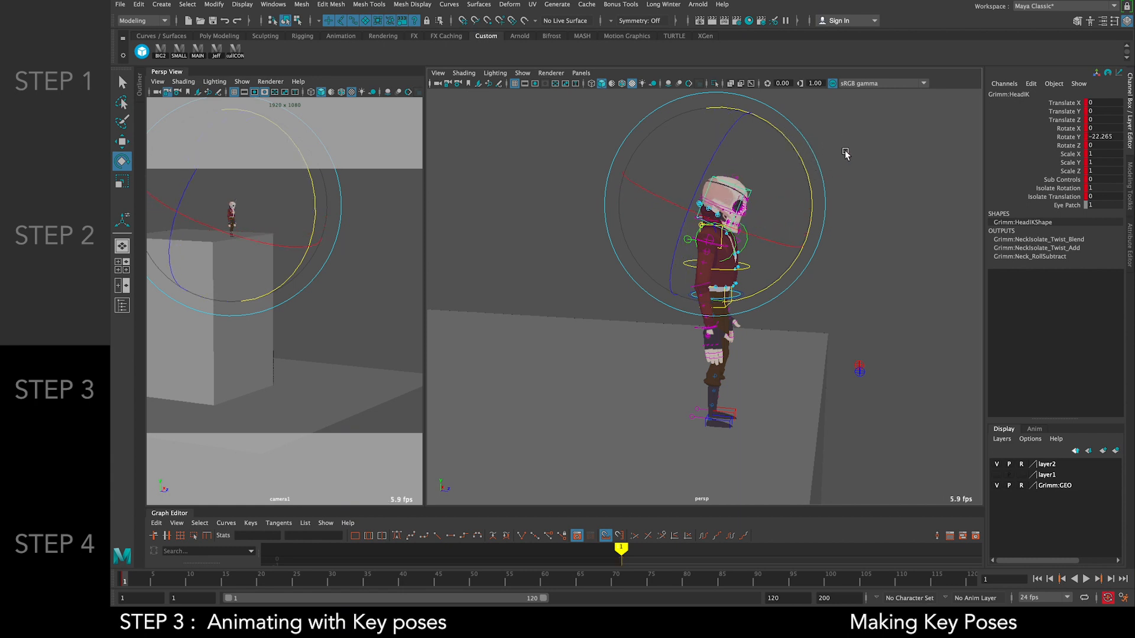
{"action": "left_click", "coordinate": [818, 234]}
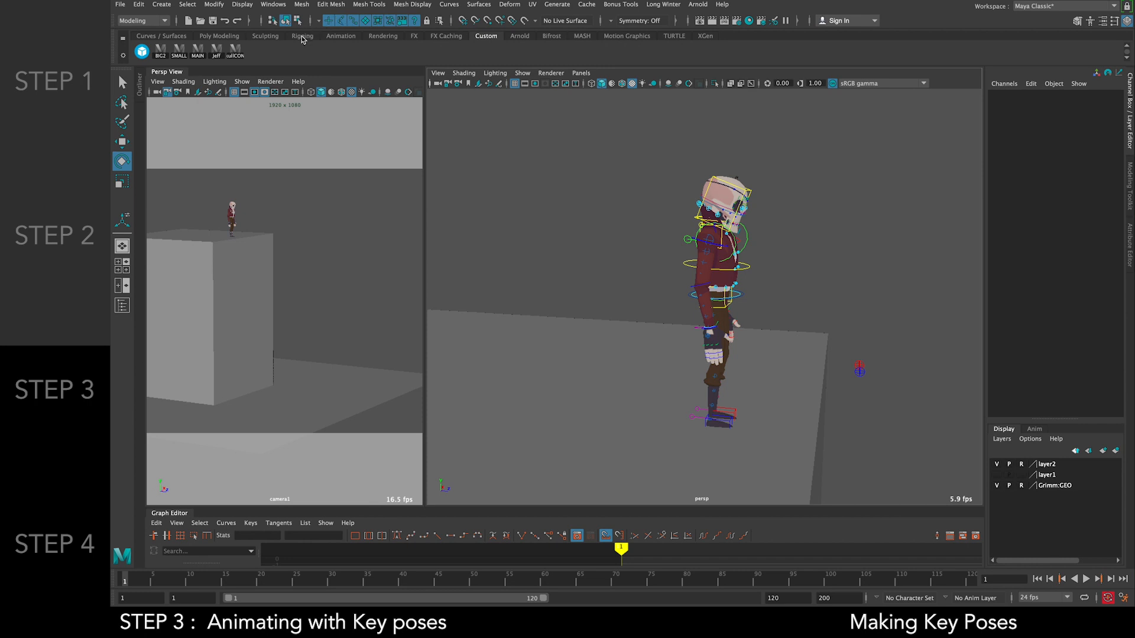
Select all rig controls with the SkullCONT set, set a key at frame 2 and deselect them
{"action": "left_click", "coordinate": [245, 58]}
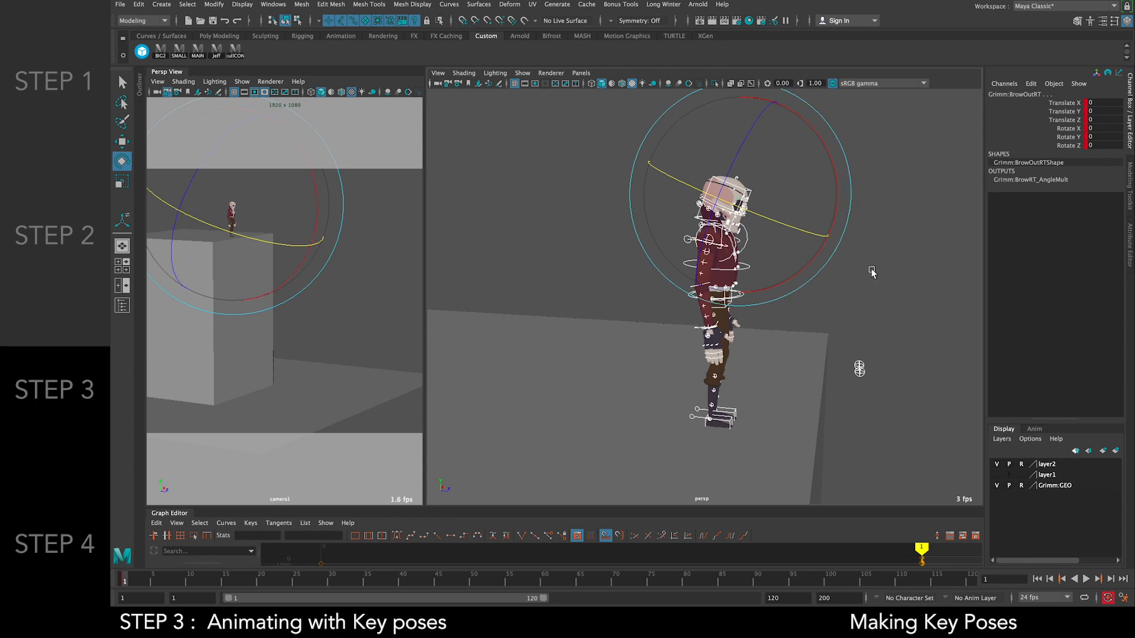
{"action": "left_click", "coordinate": [133, 579]}
{"action": "key", "text": "s"}
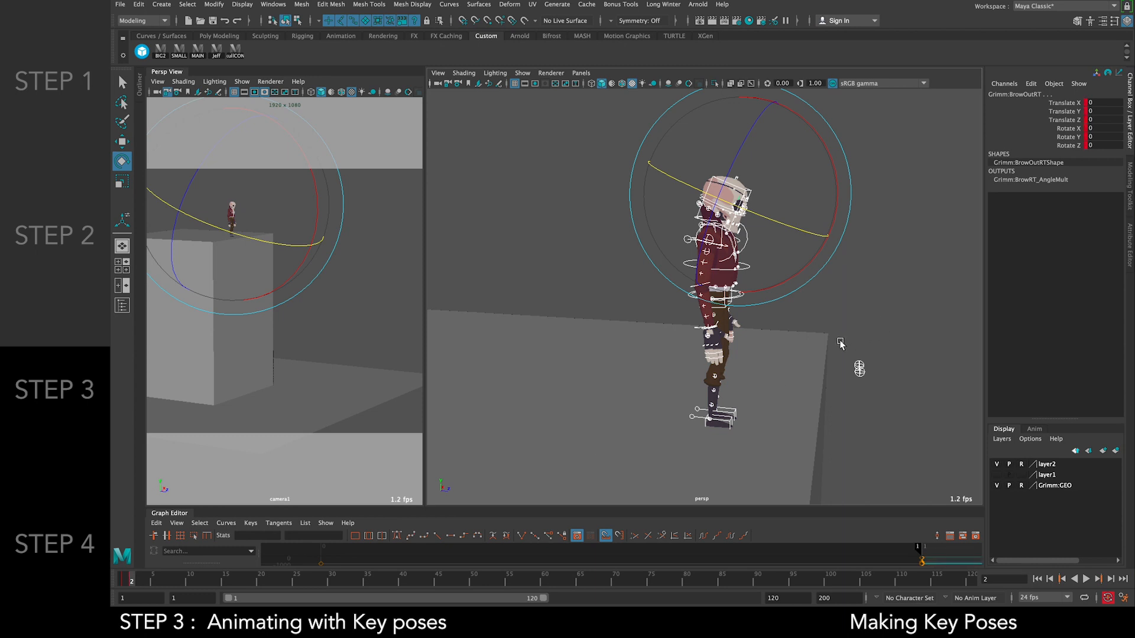
{"action": "left_click", "coordinate": [876, 263]}
Lower the spine control into a crouch at frame 2, Translate Y about -43.8 and Translate Z about -8.5
{"action": "left_click_drag", "start_coordinate": [877, 238], "coordinate": [780, 284], "text": "alt"}
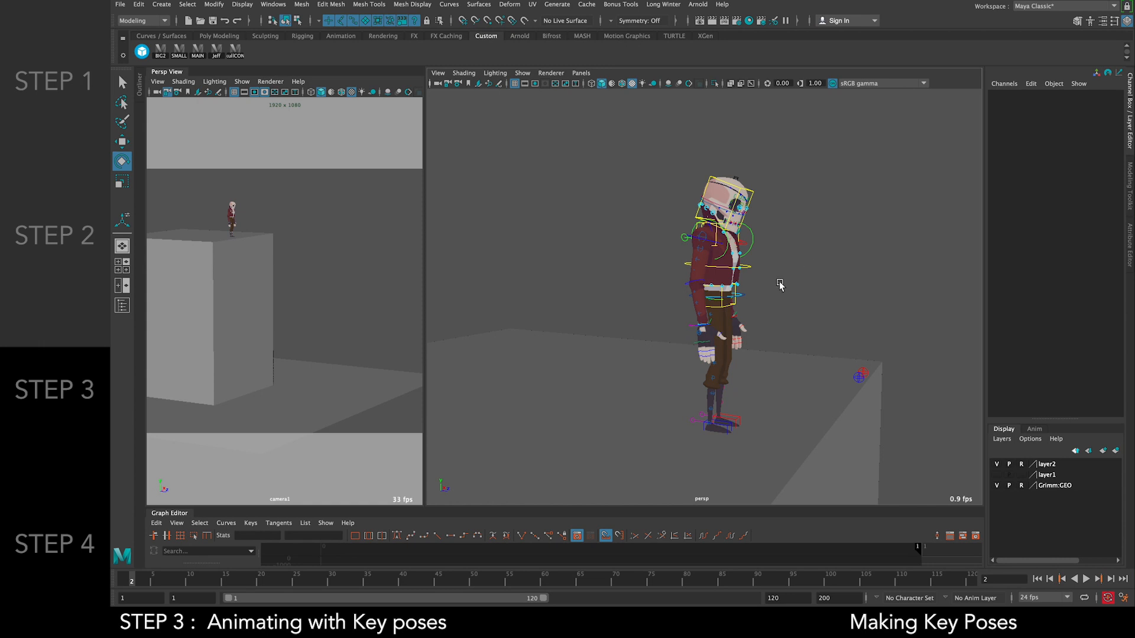
{"action": "left_click", "coordinate": [727, 310]}
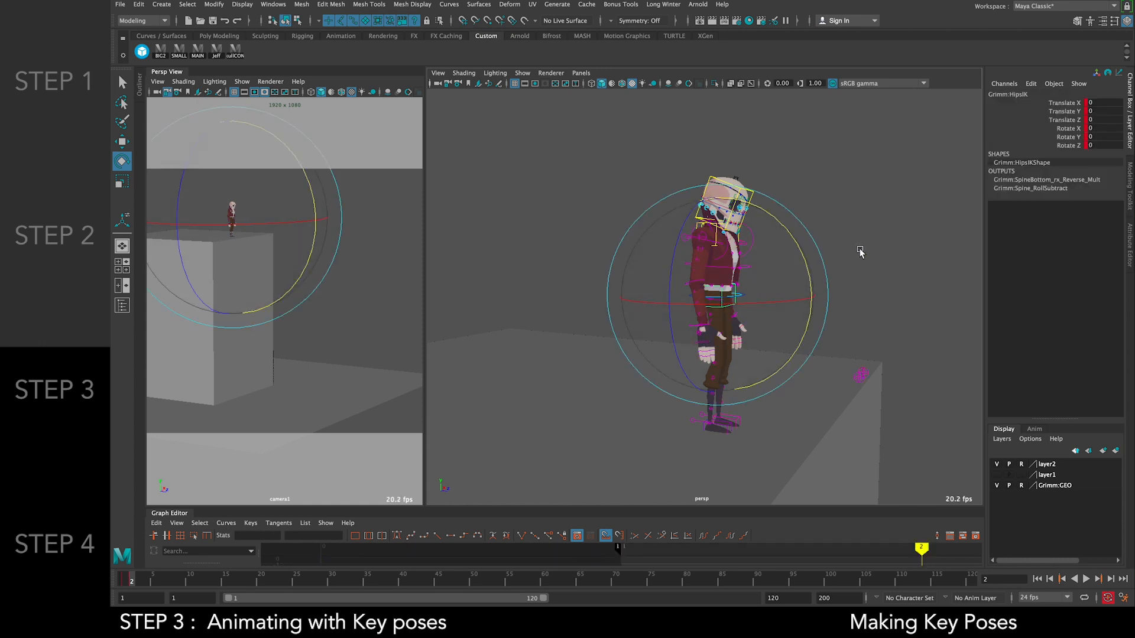
{"action": "left_click", "coordinate": [786, 296]}
{"action": "scroll", "coordinate": [785, 296], "scroll_direction": "down", "scroll_amount": 3}
{"action": "scroll", "coordinate": [785, 295], "scroll_direction": "up", "scroll_amount": 3}
{"action": "left_click", "coordinate": [768, 292]}
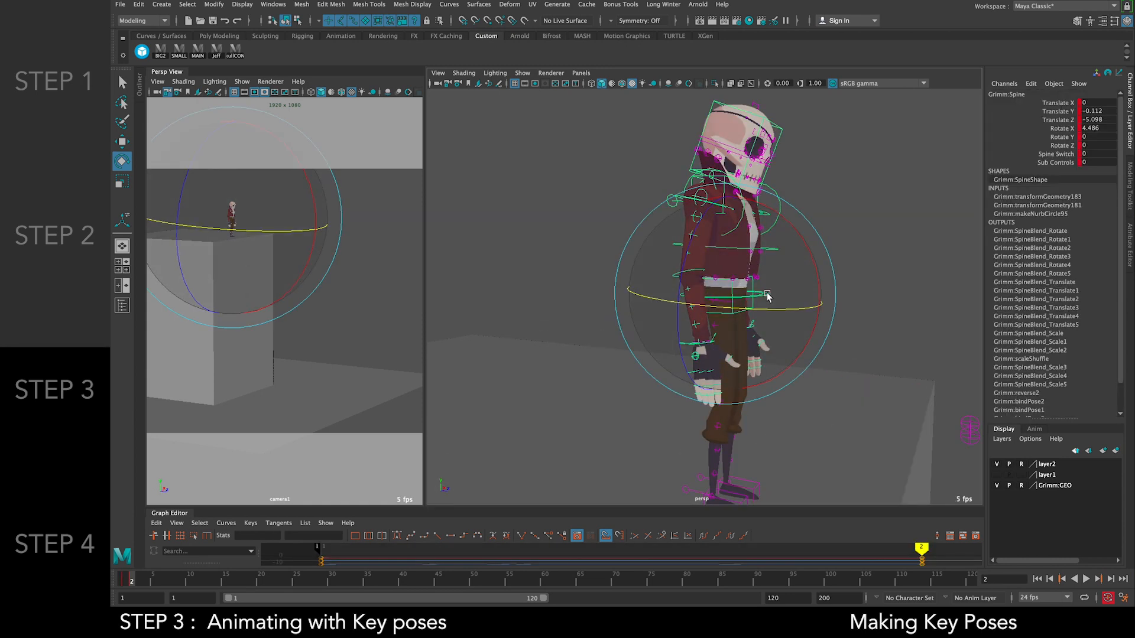
{"action": "key", "text": "w"}
{"action": "left_click_drag", "start_coordinate": [727, 214], "coordinate": [716, 292]}
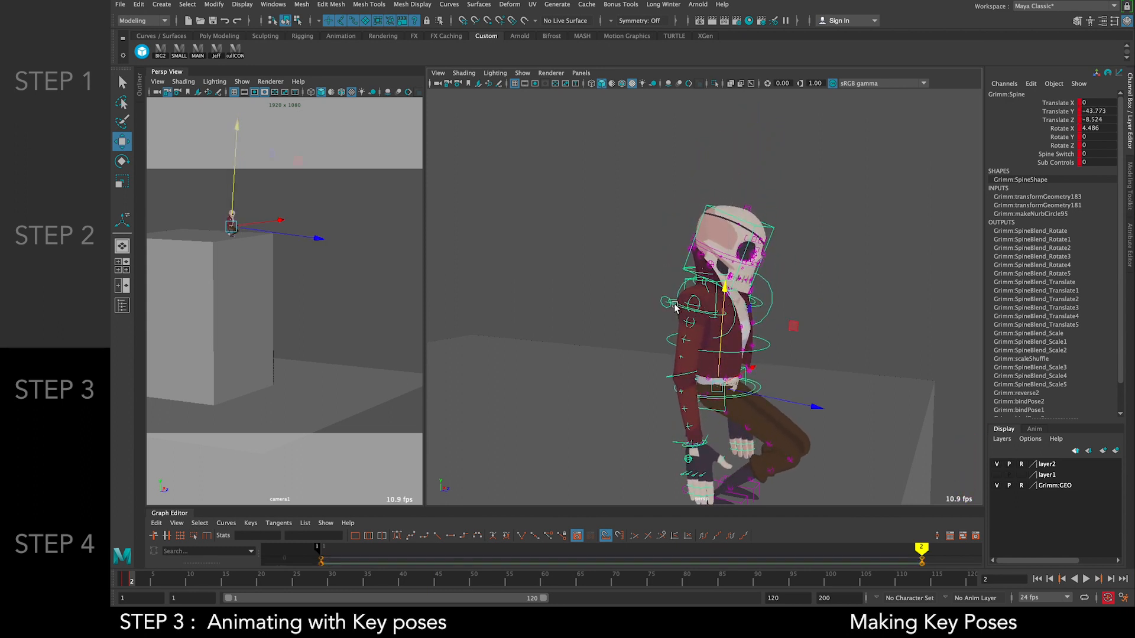
Rotate the right upper arm control to adjust the arm for the crouch
{"action": "left_click", "coordinate": [716, 307]}
{"action": "key", "text": "e"}
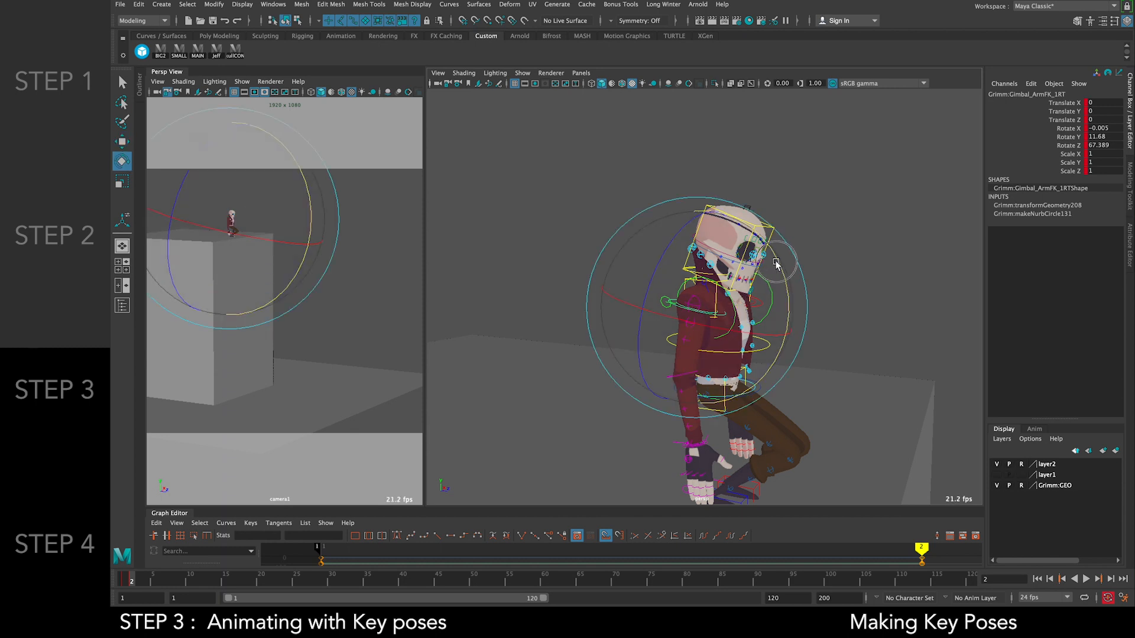
{"action": "mouse_move", "coordinate": [774, 269]}
{"action": "left_mouse_down"}
{"action": "mouse_move", "coordinate": [779, 308]}
{"action": "mouse_move", "coordinate": [789, 277]}
{"action": "left_mouse_up"}
{"action": "left_click", "coordinate": [799, 305]}
Shift the torso control and rotate the waist control to lean the crouching upper body
{"action": "left_click", "coordinate": [771, 345]}
{"action": "key", "text": "w"}
{"action": "left_click_drag", "start_coordinate": [813, 357], "coordinate": [798, 353]}
{"action": "left_click", "coordinate": [789, 364]}
{"action": "left_click", "coordinate": [761, 385]}
{"action": "key", "text": "e"}
{"action": "left_click_drag", "start_coordinate": [770, 310], "coordinate": [778, 321]}
{"action": "left_click", "coordinate": [811, 349]}
Adjust the right foot control and move the right leg's pole control outward to spread the knee
{"action": "left_click_drag", "start_coordinate": [827, 356], "coordinate": [764, 365], "text": "alt"}
{"action": "left_click", "coordinate": [707, 433]}
{"action": "left_click_drag", "start_coordinate": [727, 471], "coordinate": [719, 473]}
{"action": "left_click", "coordinate": [726, 460]}
{"action": "left_click", "coordinate": [794, 475]}
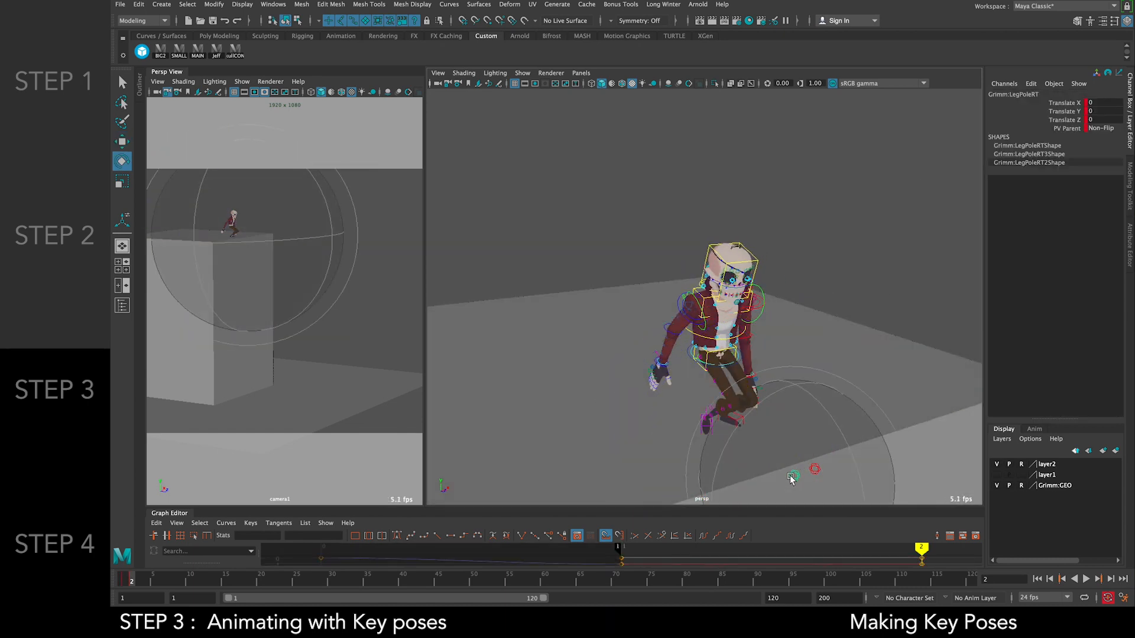
{"action": "key", "text": "w"}
{"action": "middle_click_drag", "start_coordinate": [821, 345], "coordinate": [790, 275], "text": "alt"}
{"action": "left_click_drag", "start_coordinate": [842, 364], "coordinate": [861, 380]}
{"action": "left_click", "coordinate": [796, 379]}
{"action": "left_click", "coordinate": [796, 379]}
Rotate the left upper arm away from the body and bend the left arm behind the torso
{"action": "left_click_drag", "start_coordinate": [818, 236], "coordinate": [748, 288], "text": "alt"}
{"action": "left_click", "coordinate": [748, 238]}
{"action": "key", "text": "e"}
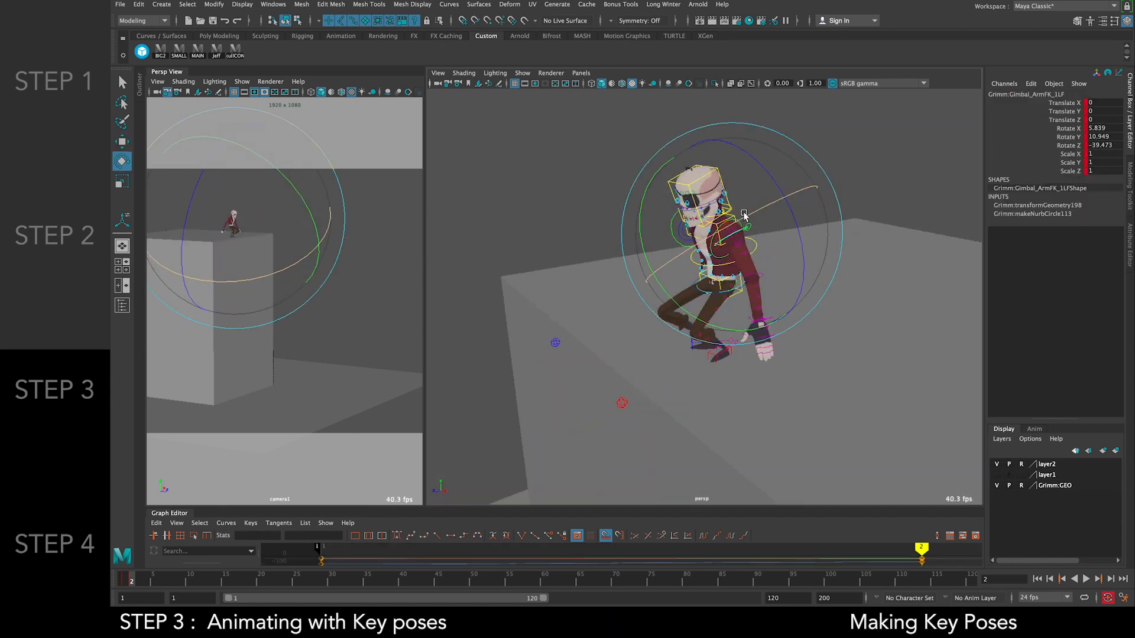
{"action": "left_click_drag", "start_coordinate": [744, 216], "coordinate": [693, 234], "text": "alt"}
{"action": "left_click_drag", "start_coordinate": [696, 300], "coordinate": [769, 284]}
{"action": "left_click", "coordinate": [770, 260]}
{"action": "left_click_drag", "start_coordinate": [855, 187], "coordinate": [835, 248]}
{"action": "left_click_drag", "start_coordinate": [792, 195], "coordinate": [947, 173], "text": "alt"}
{"action": "left_click", "coordinate": [947, 174]}
Rotate the right arm's upper and lower controls so the hand reaches down to the ground
{"action": "left_click", "coordinate": [686, 241]}
{"action": "left_click_drag", "start_coordinate": [719, 233], "coordinate": [722, 248]}
{"action": "left_click", "coordinate": [649, 274]}
{"action": "left_click", "coordinate": [650, 270]}
{"action": "left_click_drag", "start_coordinate": [639, 360], "coordinate": [668, 365]}
{"action": "left_click", "coordinate": [828, 171]}
Rotate the right arm control to swing the crouching character's arm away from the ground
{"action": "left_click_drag", "start_coordinate": [698, 255], "coordinate": [723, 245], "text": "alt"}
{"action": "left_click", "coordinate": [720, 251]}
{"action": "left_click", "coordinate": [795, 246]}
{"action": "left_click_drag", "start_coordinate": [795, 246], "coordinate": [703, 283], "text": "alt"}
{"action": "left_click", "coordinate": [661, 229]}
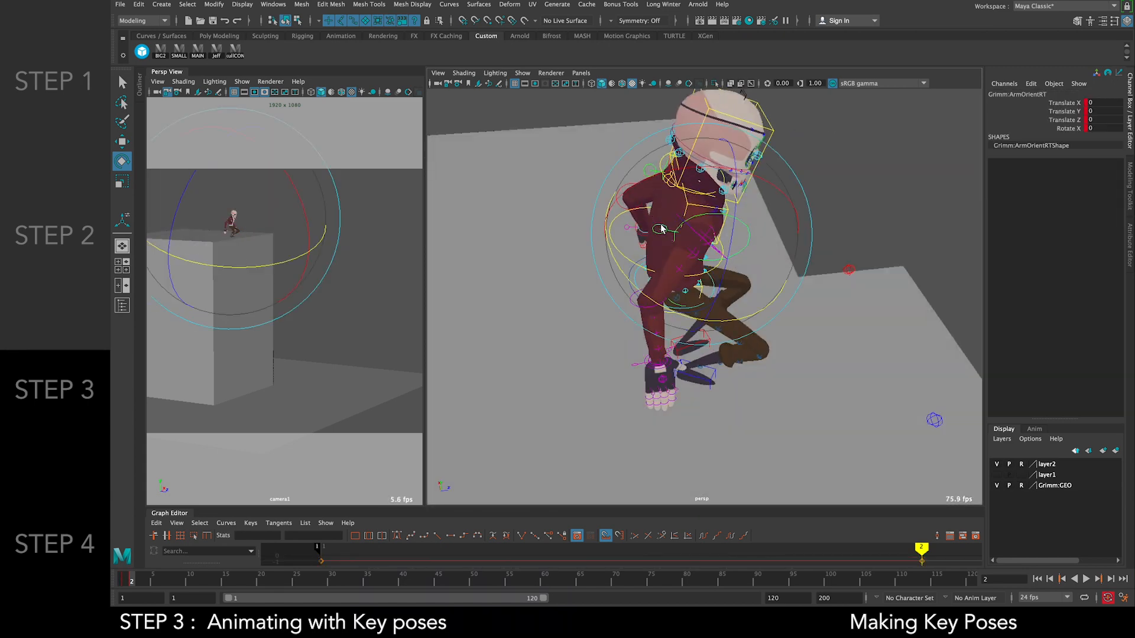
{"action": "left_click", "coordinate": [817, 182]}
{"action": "left_click_drag", "start_coordinate": [817, 182], "coordinate": [739, 204], "text": "alt"}
{"action": "left_click", "coordinate": [662, 173]}
{"action": "left_click_drag", "start_coordinate": [728, 262], "coordinate": [673, 263]}
{"action": "left_click", "coordinate": [793, 148]}
{"action": "left_click", "coordinate": [763, 179]}
{"action": "left_click", "coordinate": [828, 178]}
Shift the crouching upper body slightly and continue rotating the right arm backward
{"action": "left_click", "coordinate": [648, 176]}
{"action": "left_click", "coordinate": [823, 190]}
{"action": "left_click", "coordinate": [593, 199]}
{"action": "left_click", "coordinate": [712, 286]}
{"action": "key", "text": "w"}
{"action": "left_click_drag", "start_coordinate": [768, 227], "coordinate": [755, 237]}
{"action": "mouse_move", "coordinate": [735, 355]}
{"action": "left_mouse_down", "text": "alt"}
{"action": "mouse_move", "coordinate": [757, 365]}
{"action": "mouse_move", "coordinate": [735, 360]}
{"action": "left_mouse_up", "text": "alt"}
{"action": "left_click", "coordinate": [593, 209]}
{"action": "key", "text": "e"}
{"action": "left_click_drag", "start_coordinate": [642, 287], "coordinate": [668, 270]}
Rotate the right arm's upper and lower controls so the arm bends back behind the body
{"action": "left_click", "coordinate": [768, 228]}
{"action": "left_click", "coordinate": [709, 204]}
{"action": "left_click_drag", "start_coordinate": [737, 248], "coordinate": [693, 271]}
{"action": "left_click", "coordinate": [468, 225]}
{"action": "left_click", "coordinate": [545, 239]}
{"action": "left_click_drag", "start_coordinate": [621, 316], "coordinate": [652, 292]}
{"action": "left_click", "coordinate": [739, 242]}
{"action": "left_click", "coordinate": [668, 205]}
{"action": "left_click_drag", "start_coordinate": [724, 276], "coordinate": [755, 255]}
{"action": "left_click", "coordinate": [773, 260]}
{"action": "left_click", "coordinate": [627, 284]}
{"action": "left_click_drag", "start_coordinate": [719, 206], "coordinate": [752, 234]}
Rotate the left upper arm and forearm controls to sweep the left arm back behind the torso
{"action": "left_click_drag", "start_coordinate": [757, 237], "coordinate": [467, 232], "text": "alt"}
{"action": "left_click", "coordinate": [730, 238]}
{"action": "left_click_drag", "start_coordinate": [733, 325], "coordinate": [835, 311]}
{"action": "left_click_drag", "start_coordinate": [818, 289], "coordinate": [811, 299]}
{"action": "left_click", "coordinate": [832, 202]}
{"action": "left_click", "coordinate": [826, 207]}
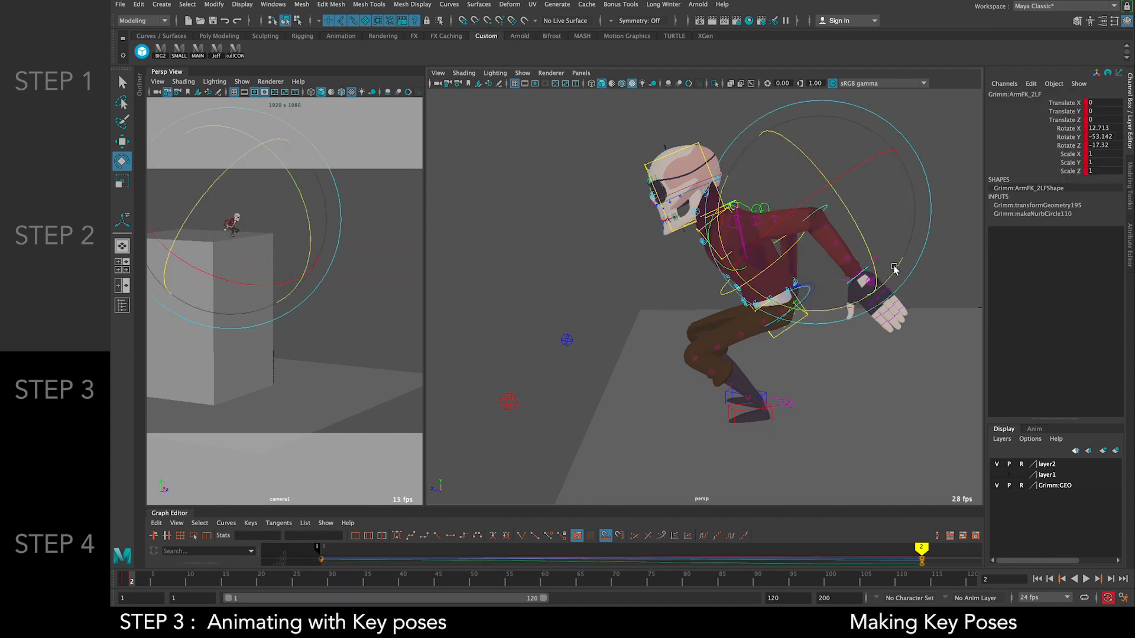
{"action": "left_click_drag", "start_coordinate": [893, 268], "coordinate": [877, 289]}
{"action": "left_click", "coordinate": [957, 171]}
{"action": "left_click_drag", "start_coordinate": [951, 195], "coordinate": [762, 230], "text": "alt"}
Rotate the head control upward so the skull faces forward in the crouch
{"action": "left_click", "coordinate": [751, 159]}
{"action": "left_click_drag", "start_coordinate": [791, 143], "coordinate": [753, 84]}
{"action": "left_click_drag", "start_coordinate": [752, 179], "coordinate": [747, 181]}
Move the spine control to about Translate Y -58 and Translate Z -10 to deepen the crouch
{"action": "left_click", "coordinate": [739, 304]}
{"action": "left_click", "coordinate": [622, 323]}
{"action": "key", "text": "w"}
{"action": "left_click_drag", "start_coordinate": [732, 300], "coordinate": [742, 325]}
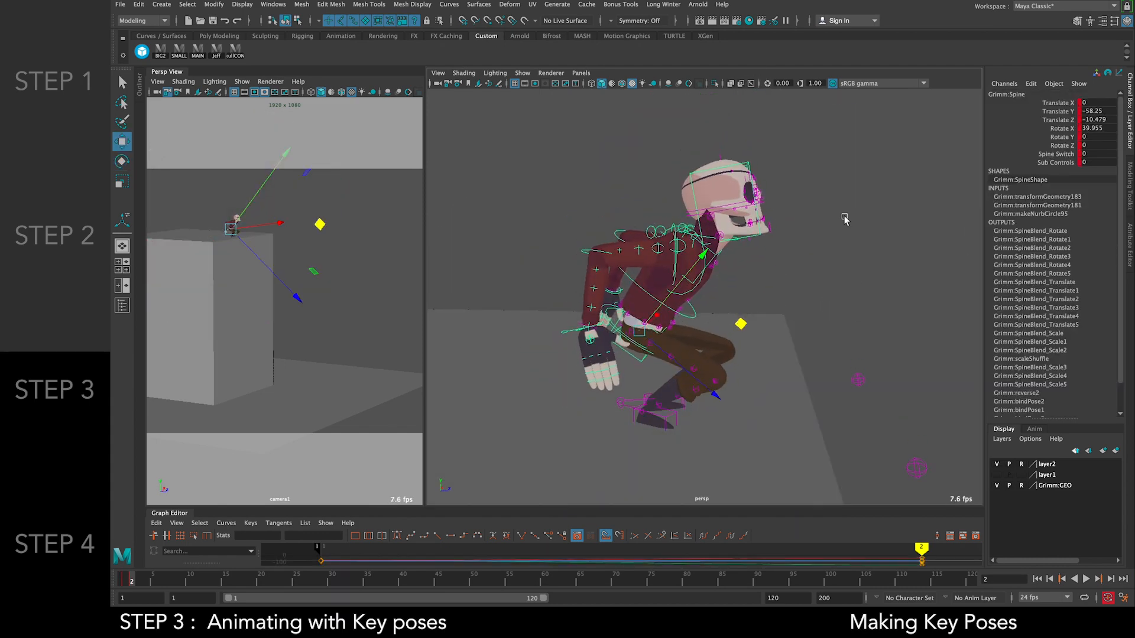
{"action": "left_click", "coordinate": [850, 213]}
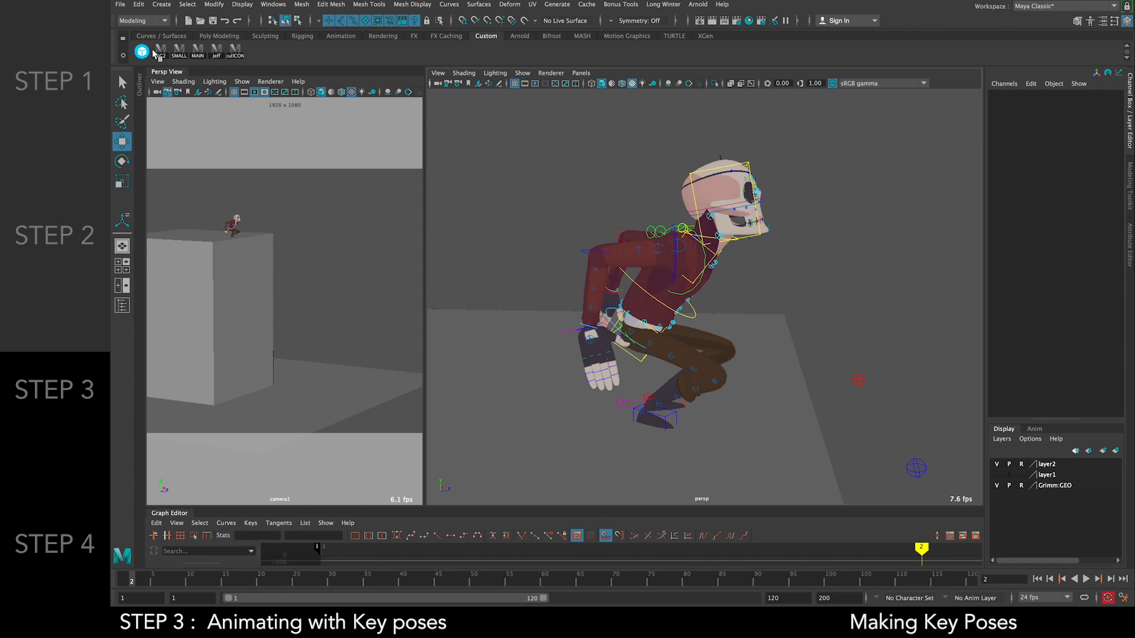
Select all the rig controls and key the current pose at frame 3
{"action": "left_click", "coordinate": [235, 50]}
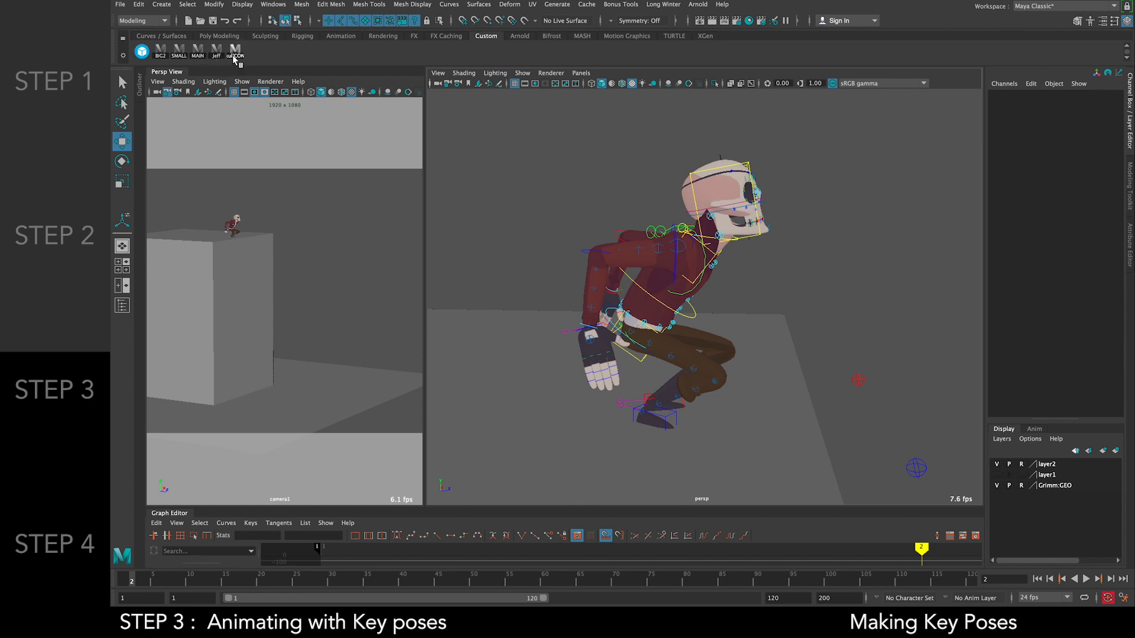
{"action": "left_click", "coordinate": [140, 583]}
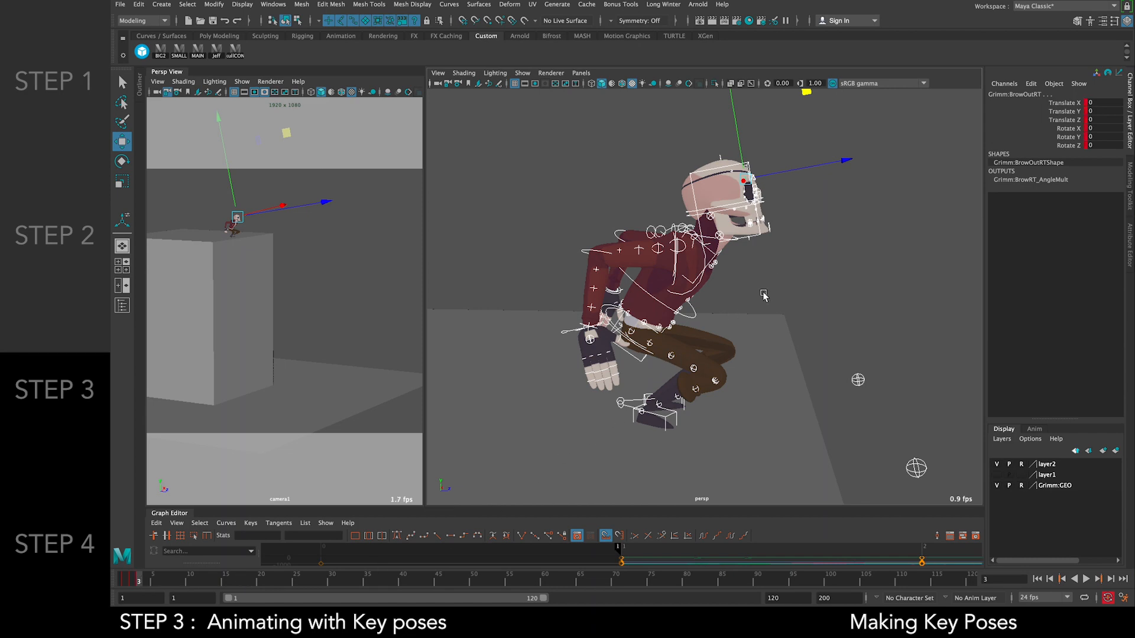
{"action": "left_click", "coordinate": [721, 327]}
Move the spine control up and forward to about Translate Y 46 and Translate Z 97 for the leap at frame 3
{"action": "left_click", "coordinate": [643, 351]}
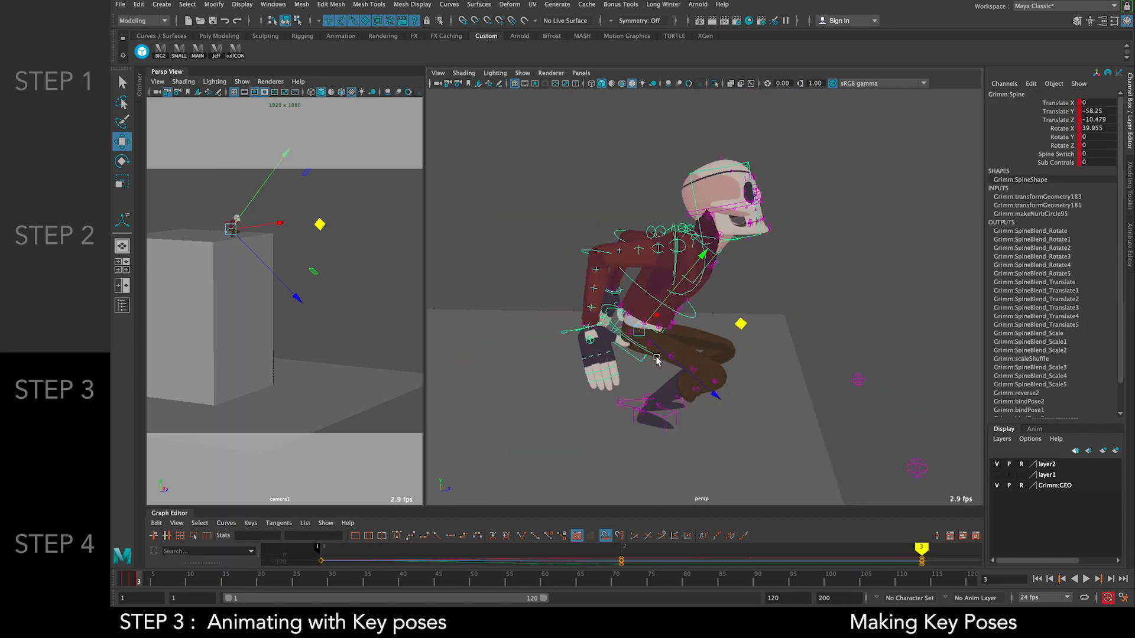
{"action": "scroll", "coordinate": [657, 360], "scroll_direction": "down", "scroll_amount": 3}
{"action": "middle_click_drag", "start_coordinate": [707, 317], "coordinate": [613, 357], "text": "alt"}
{"action": "scroll", "coordinate": [613, 357], "scroll_direction": "up", "scroll_amount": 4}
{"action": "scroll", "coordinate": [613, 357], "scroll_direction": "down", "scroll_amount": 7}
{"action": "left_click_drag", "start_coordinate": [656, 346], "coordinate": [813, 239], "text": "alt"}
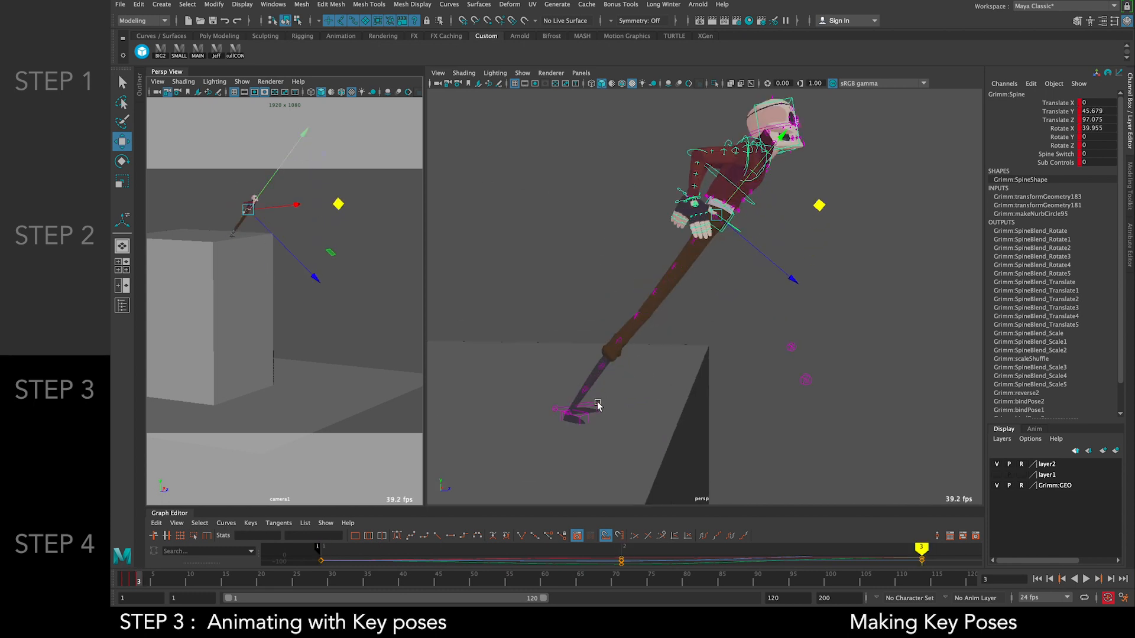
Rotate the left foot control so the toes point down and reposition it for the leap
{"action": "left_click", "coordinate": [599, 402]}
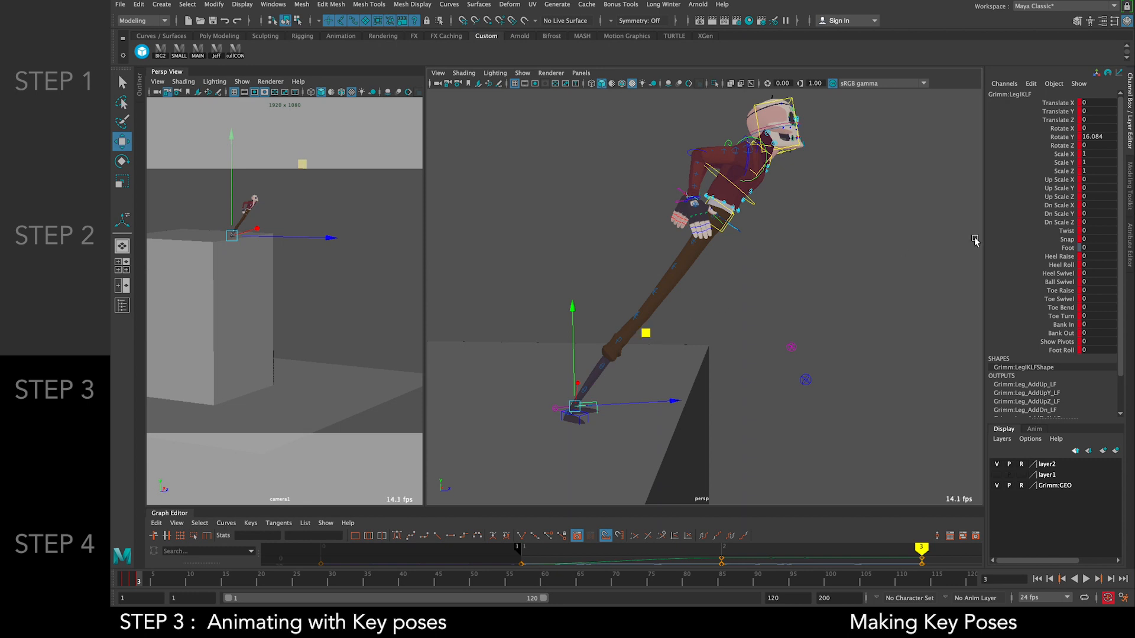
{"action": "key", "text": "e"}
{"action": "left_click_drag", "start_coordinate": [608, 326], "coordinate": [654, 363]}
{"action": "key", "text": "w"}
{"action": "left_click_drag", "start_coordinate": [625, 487], "coordinate": [661, 431]}
Rotate the right foot control so its toes also point down and the foot trails behind the body
{"action": "left_click", "coordinate": [583, 419]}
{"action": "key", "text": "e"}
{"action": "key", "text": "q"}
{"action": "left_click_drag", "start_coordinate": [604, 338], "coordinate": [654, 390]}
{"action": "key", "text": "w"}
{"action": "left_click_drag", "start_coordinate": [657, 431], "coordinate": [647, 286]}
{"action": "left_click", "coordinate": [732, 278]}
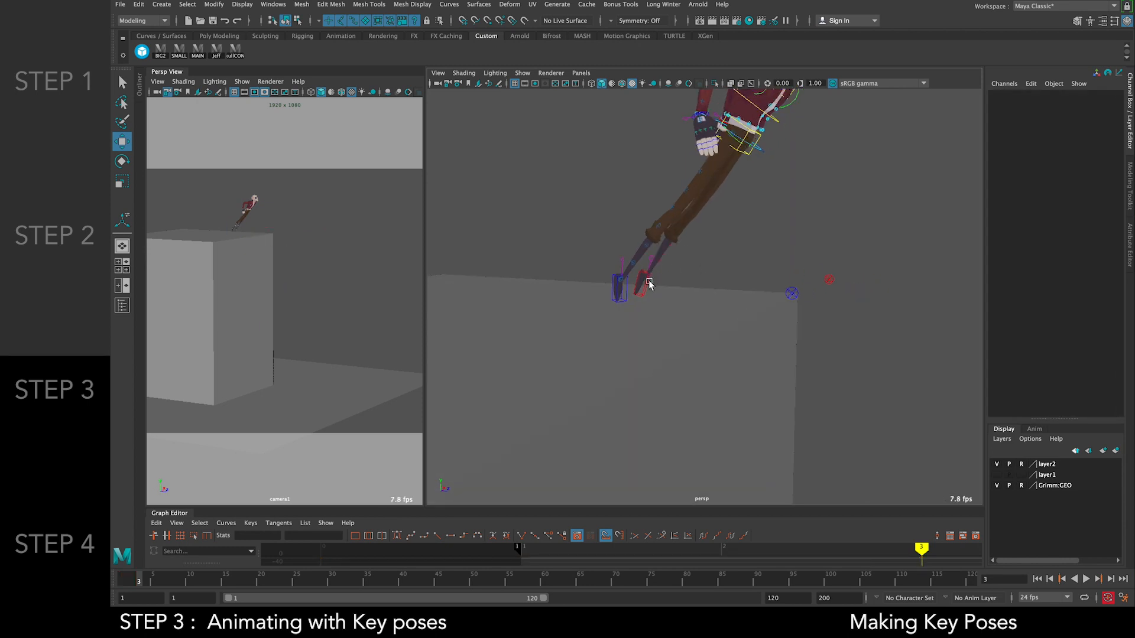
Shift the left foot control to adjust the trailing left leg in the leap pose
{"action": "left_click", "coordinate": [646, 287]}
{"action": "left_click_drag", "start_coordinate": [714, 296], "coordinate": [672, 274]}
{"action": "key", "text": "e"}
{"action": "left_click", "coordinate": [710, 238]}
{"action": "left_click", "coordinate": [626, 295]}
{"action": "left_click", "coordinate": [815, 196]}
{"action": "left_click_drag", "start_coordinate": [815, 197], "coordinate": [760, 214], "text": "alt"}
{"action": "middle_click_drag", "start_coordinate": [760, 214], "coordinate": [715, 319], "text": "alt"}
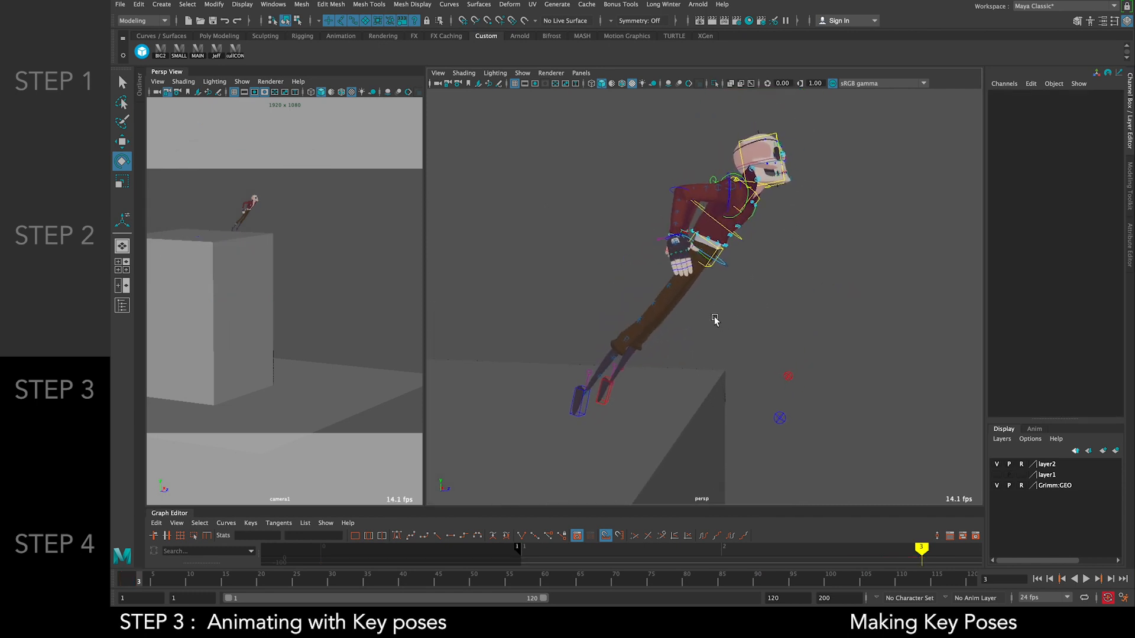
Rotate the right upper arm and straighten the right forearm in the leap pose
{"action": "left_click", "coordinate": [728, 201]}
{"action": "left_click_drag", "start_coordinate": [731, 204], "coordinate": [831, 254]}
{"action": "left_click", "coordinate": [767, 278]}
{"action": "left_click", "coordinate": [693, 220]}
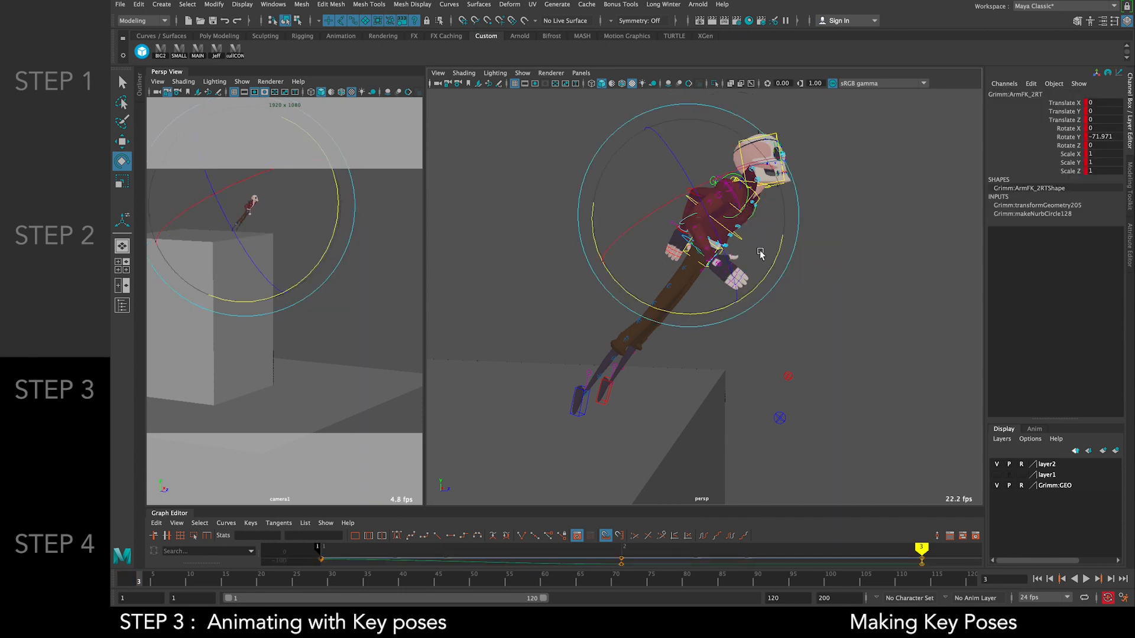
{"action": "left_click_drag", "start_coordinate": [767, 274], "coordinate": [823, 329]}
{"action": "left_click", "coordinate": [823, 329]}
Rotate the left arm controls to unbend the left arm in the leap pose
{"action": "left_click", "coordinate": [667, 253]}
{"action": "left_click", "coordinate": [468, 241]}
{"action": "right_click_drag", "start_coordinate": [659, 256], "coordinate": [625, 255], "text": "alt"}
{"action": "scroll", "coordinate": [624, 255], "scroll_direction": "up", "scroll_amount": 5}
{"action": "left_click", "coordinate": [612, 217]}
{"action": "left_click_drag", "start_coordinate": [609, 237], "coordinate": [604, 261]}
{"action": "middle_click_drag", "start_coordinate": [791, 263], "coordinate": [834, 337], "text": "alt"}
{"action": "left_click_drag", "start_coordinate": [710, 236], "coordinate": [898, 269], "text": "alt"}
{"action": "left_click", "coordinate": [674, 224]}
{"action": "left_click_drag", "start_coordinate": [677, 223], "coordinate": [625, 221]}
{"action": "left_click", "coordinate": [810, 171]}
Rotate the left upper arm's gimbal control so the arm trails back along the body
{"action": "left_click", "coordinate": [633, 220]}
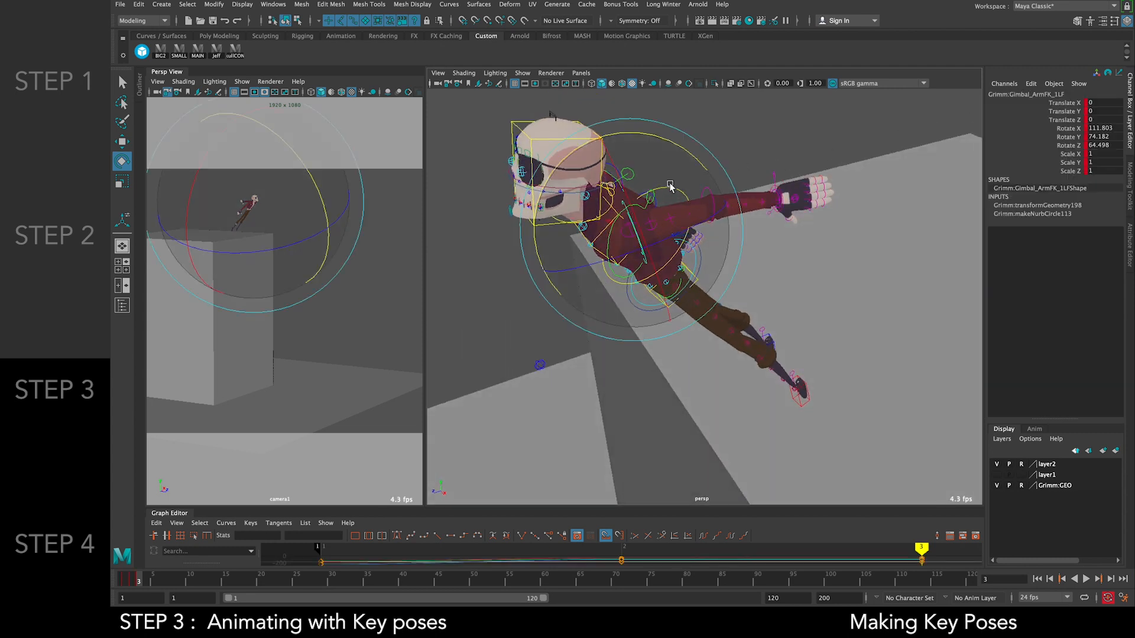
{"action": "left_click_drag", "start_coordinate": [674, 174], "coordinate": [707, 210]}
{"action": "left_click_drag", "start_coordinate": [598, 240], "coordinate": [608, 166]}
{"action": "left_click", "coordinate": [701, 161]}
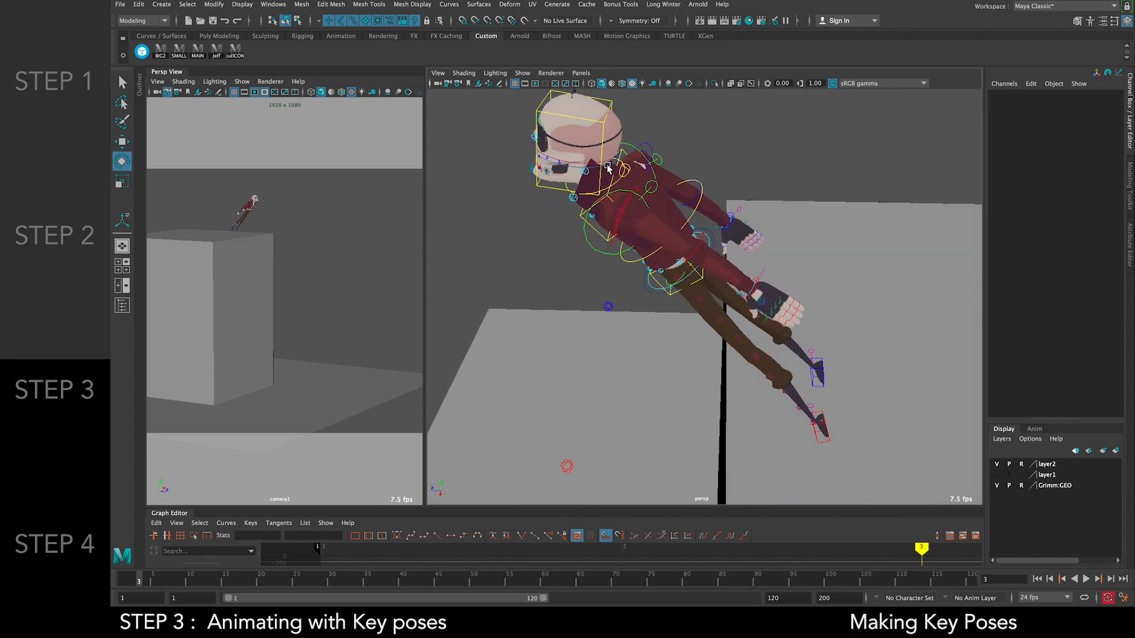
Rotate the right upper arm's gimbal control to lift the trailing right arm away from the body
{"action": "left_click", "coordinate": [649, 144]}
{"action": "mouse_move", "coordinate": [724, 118]}
{"action": "left_mouse_down"}
{"action": "mouse_move", "coordinate": [706, 110]}
{"action": "mouse_move", "coordinate": [725, 128]}
{"action": "left_mouse_up"}
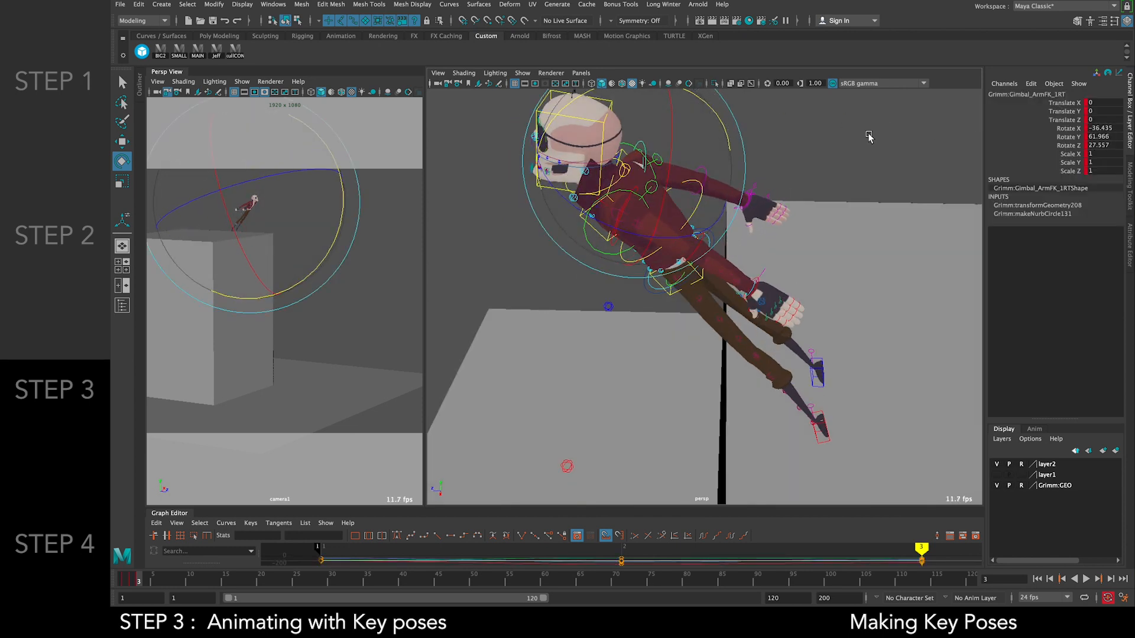
{"action": "left_click", "coordinate": [852, 151]}
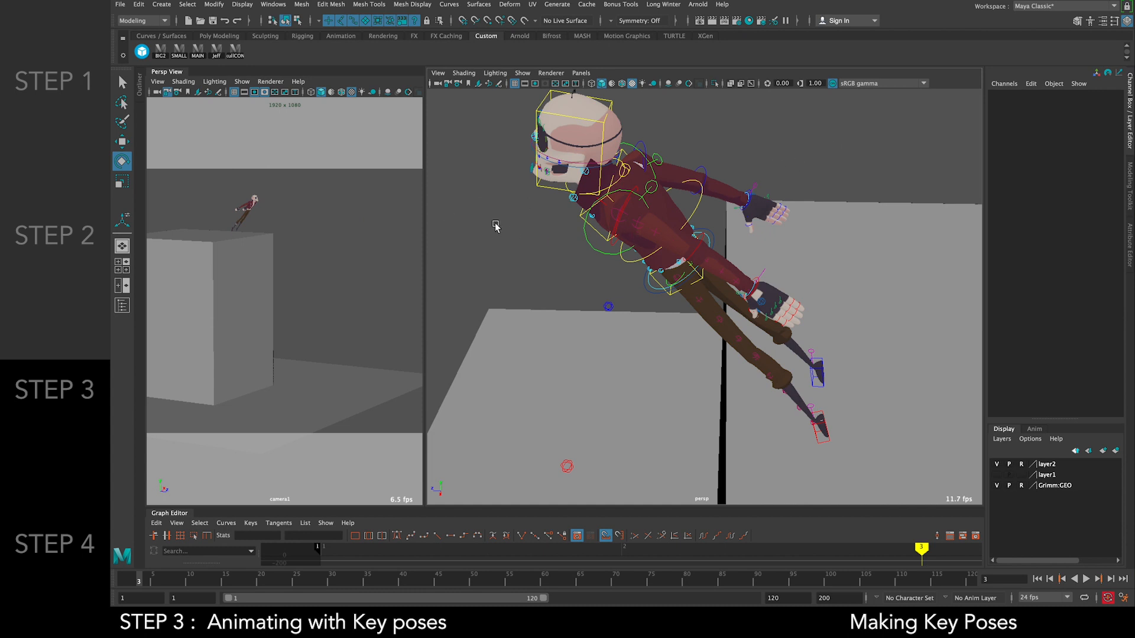
Move the right foot control inward beside the left foot, to about Translate X -5
{"action": "left_click_drag", "start_coordinate": [427, 213], "coordinate": [935, 227]}
{"action": "left_click_drag", "start_coordinate": [850, 227], "coordinate": [444, 214]}
{"action": "left_click_drag", "start_coordinate": [679, 222], "coordinate": [600, 329], "text": "alt"}
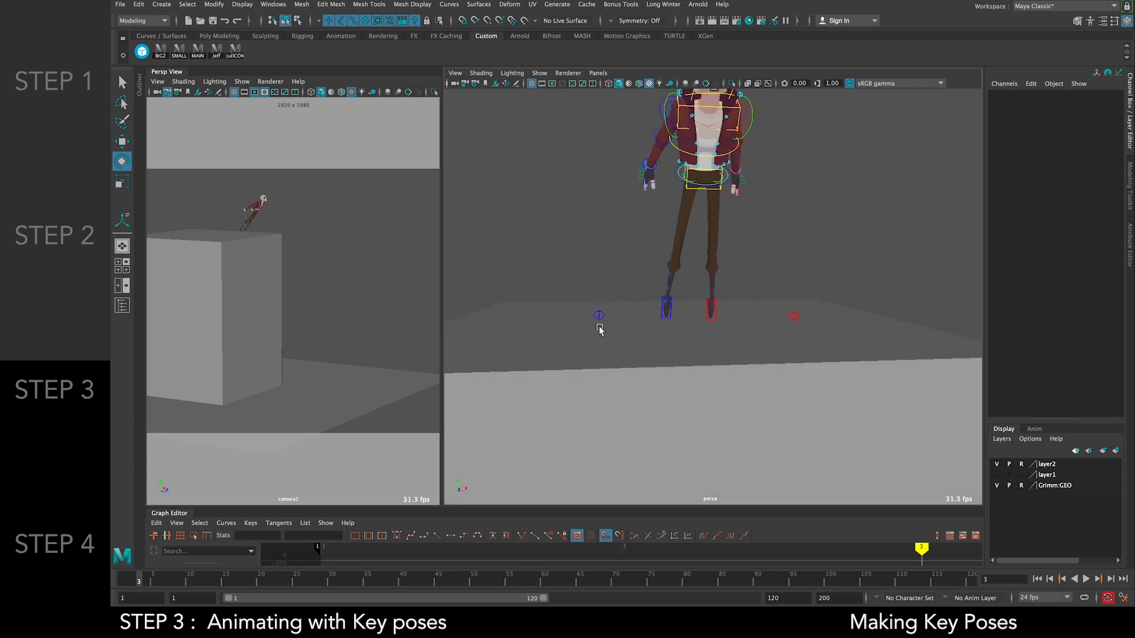
{"action": "left_click", "coordinate": [672, 320]}
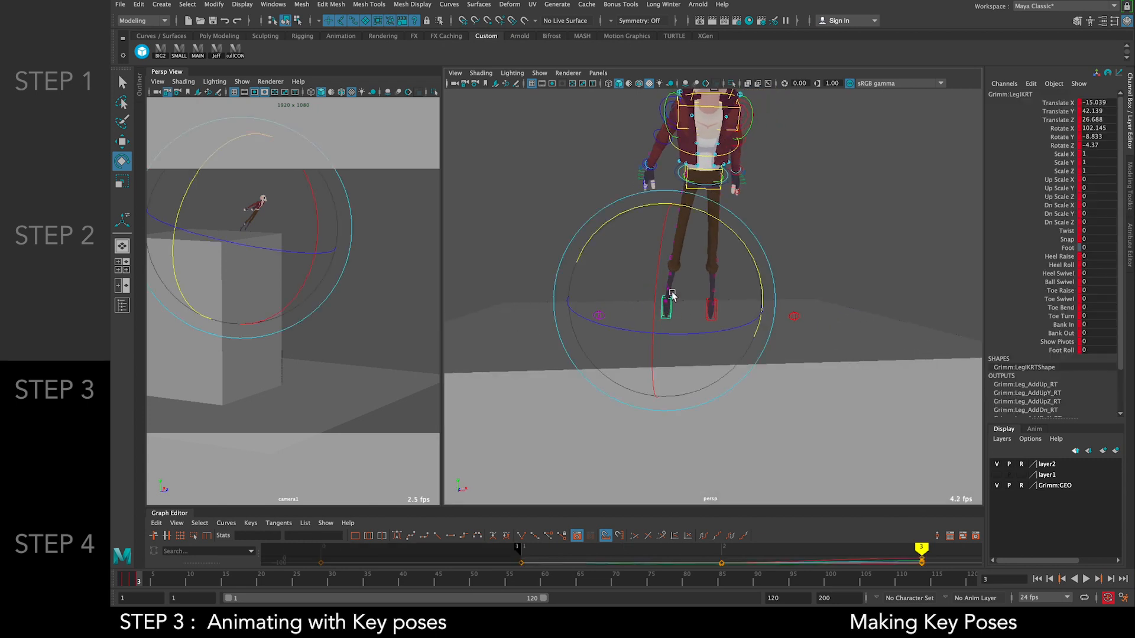
{"action": "key", "text": "w"}
{"action": "left_click_drag", "start_coordinate": [724, 314], "coordinate": [834, 234]}
{"action": "left_click", "coordinate": [834, 234]}
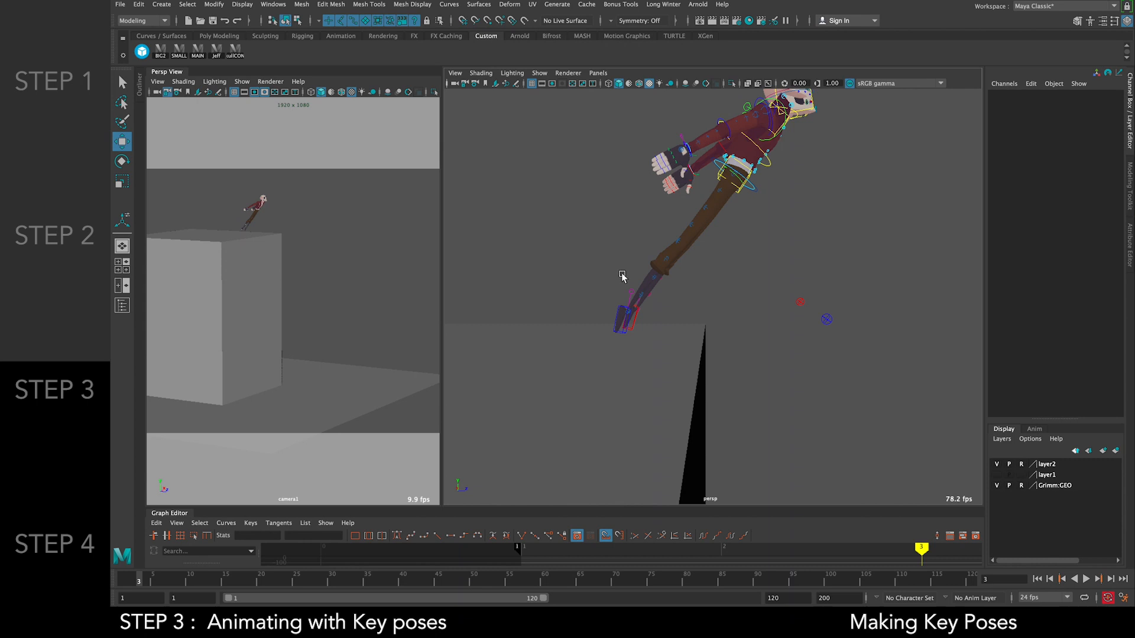
Try raising the right foot control up toward the hips and undo the move
{"action": "middle_click_drag", "start_coordinate": [622, 276], "coordinate": [663, 280], "text": "alt"}
{"action": "scroll", "coordinate": [654, 292], "scroll_direction": "up", "scroll_amount": 3}
{"action": "mouse_move", "coordinate": [653, 294]}
{"action": "left_mouse_down", "text": "alt"}
{"action": "mouse_move", "coordinate": [643, 287]}
{"action": "mouse_move", "coordinate": [671, 286]}
{"action": "mouse_move", "coordinate": [655, 294]}
{"action": "left_mouse_up", "text": "alt"}
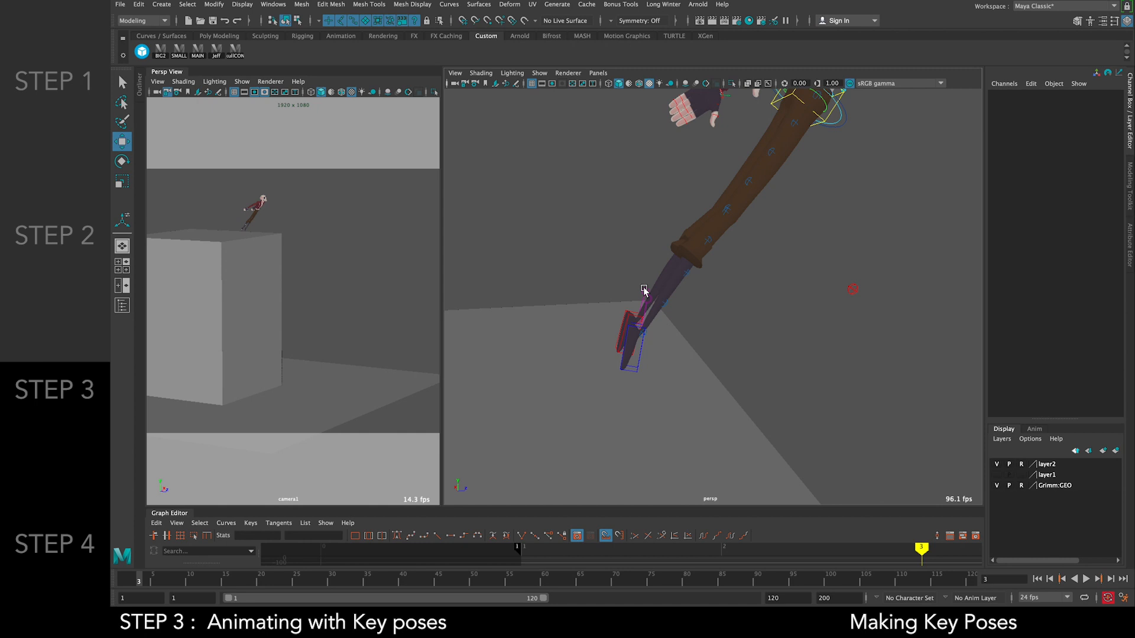
{"action": "left_click", "coordinate": [643, 287]}
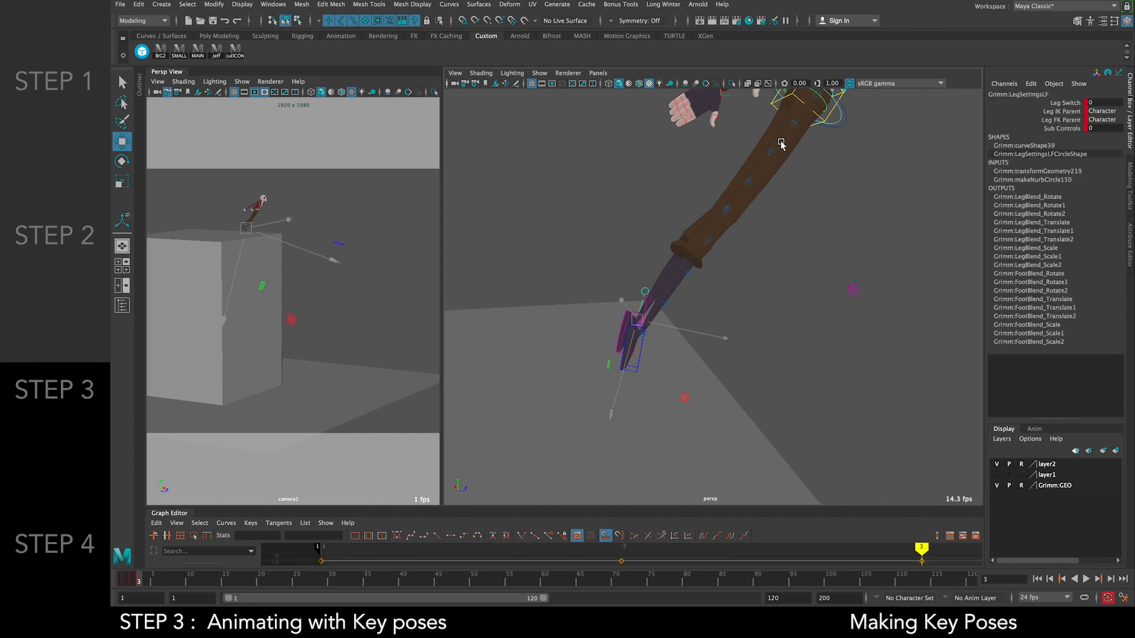
{"action": "left_click", "coordinate": [677, 358]}
{"action": "left_click", "coordinate": [643, 350]}
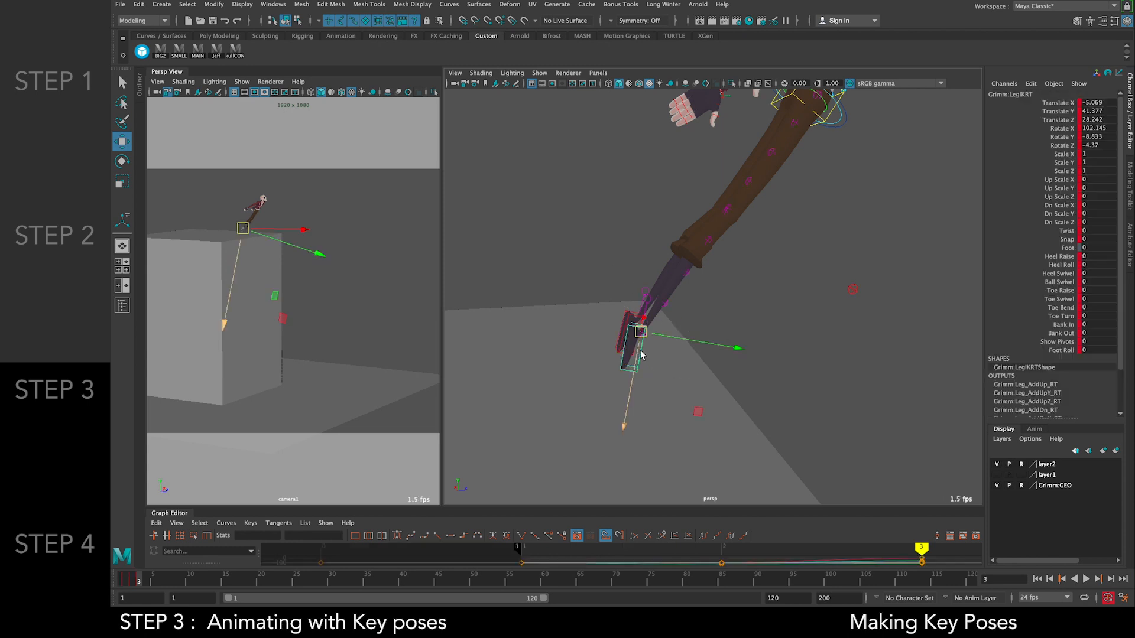
{"action": "left_click_drag", "start_coordinate": [640, 333], "coordinate": [817, 177]}
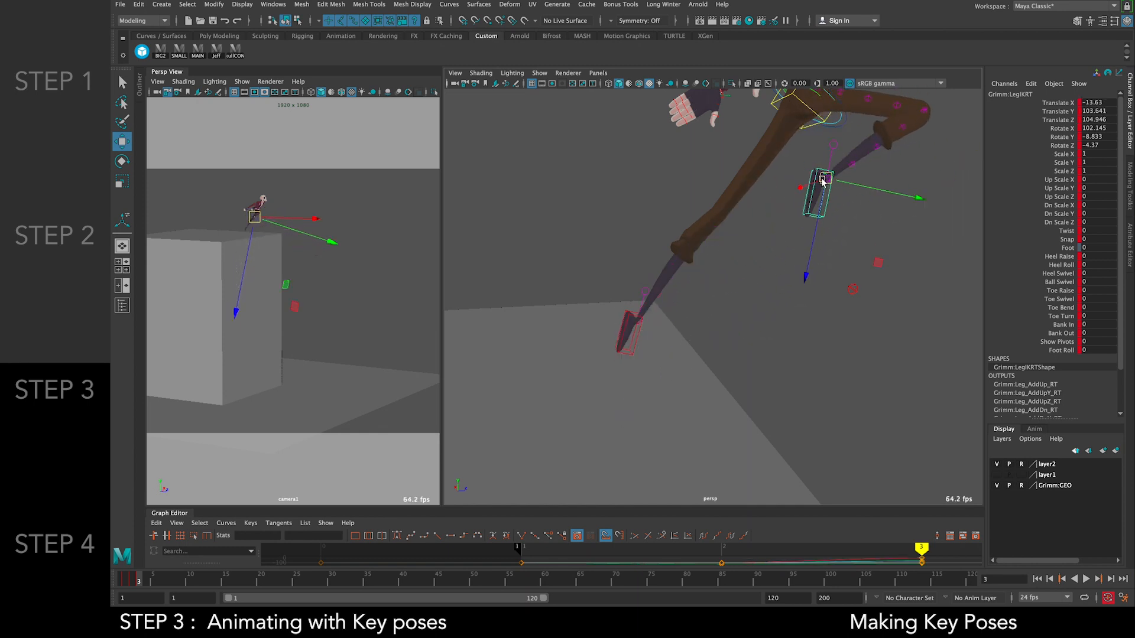
{"action": "key", "text": "ctrl+z"}
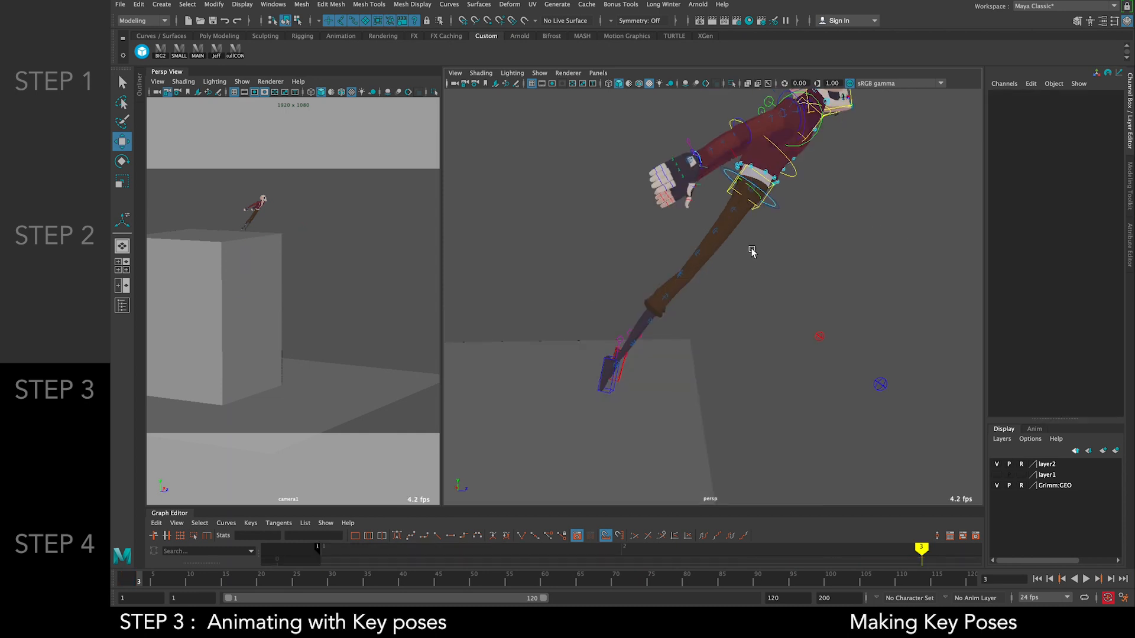
Flip back and forth between frames 2 and 3 to compare the crouch and leap poses
{"action": "left_click", "coordinate": [769, 204]}
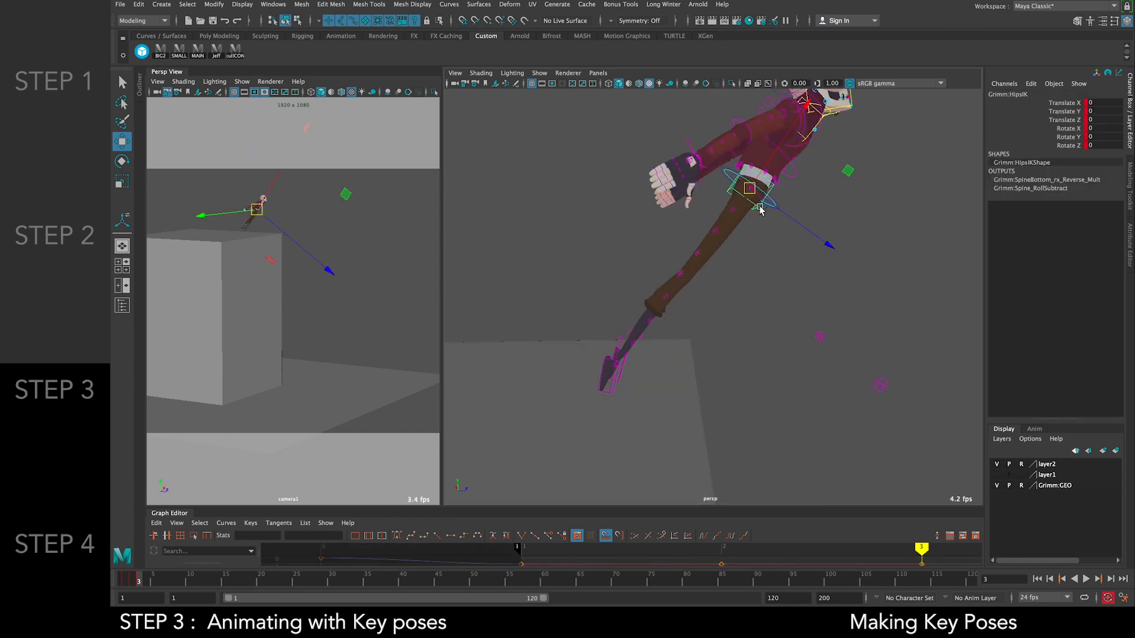
{"action": "key", "text": "comma"}
{"action": "key", "text": "period"}
{"action": "key", "text": "comma"}
{"action": "key", "text": "period"}
{"action": "key", "text": "comma"}
{"action": "key", "text": "period"}
{"action": "key", "text": "comma"}
{"action": "key", "text": "comma"}
{"action": "key", "text": "period"}
{"action": "key", "text": "comma"}
{"action": "key", "text": "period"}
{"action": "key", "text": "comma"}
{"action": "key", "text": "period"}
{"action": "key", "text": "comma"}
{"action": "key", "text": "period"}
{"action": "key", "text": "comma"}
{"action": "key", "text": "period"}
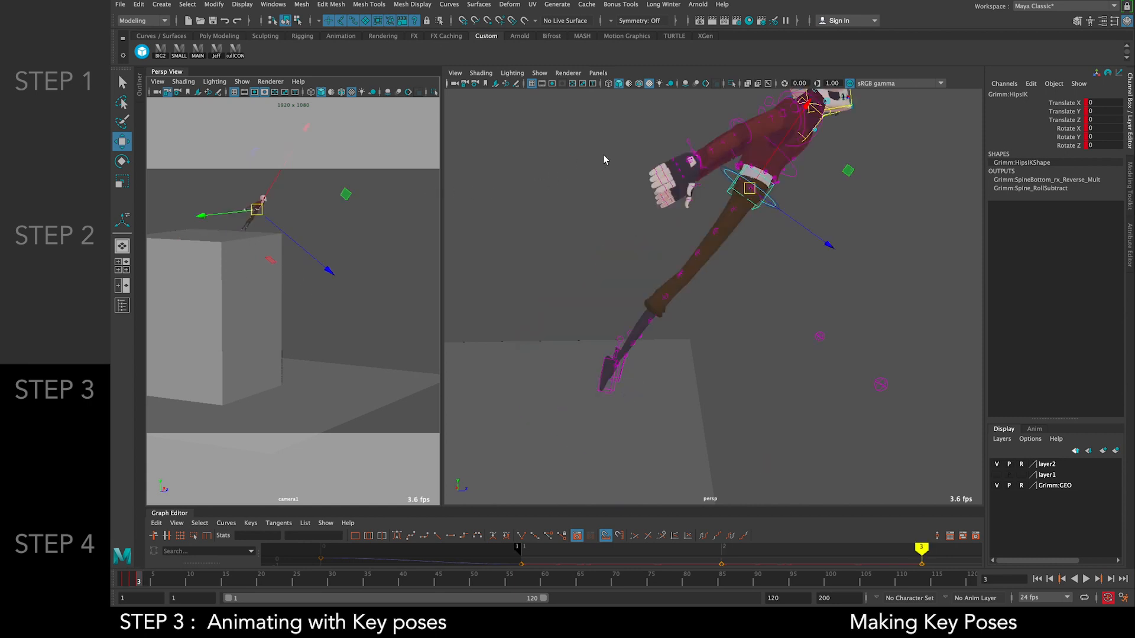
{"action": "key", "text": "comma"}
{"action": "key", "text": "period"}
{"action": "key", "text": "comma"}
{"action": "key", "text": "period"}
{"action": "key", "text": "comma"}
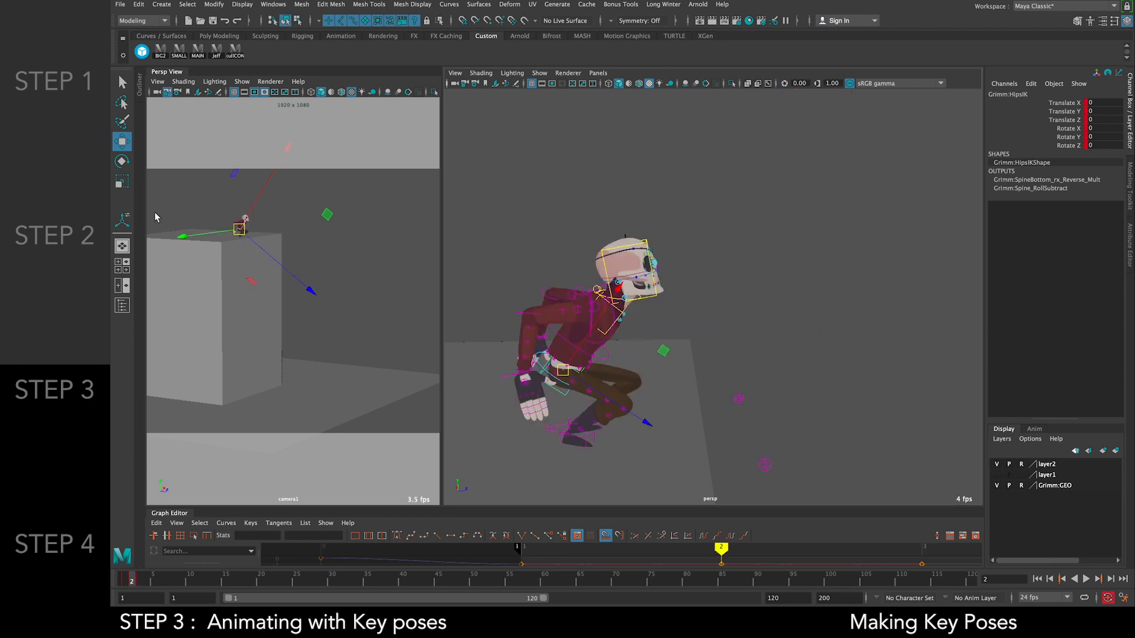
{"action": "key", "text": "period"}
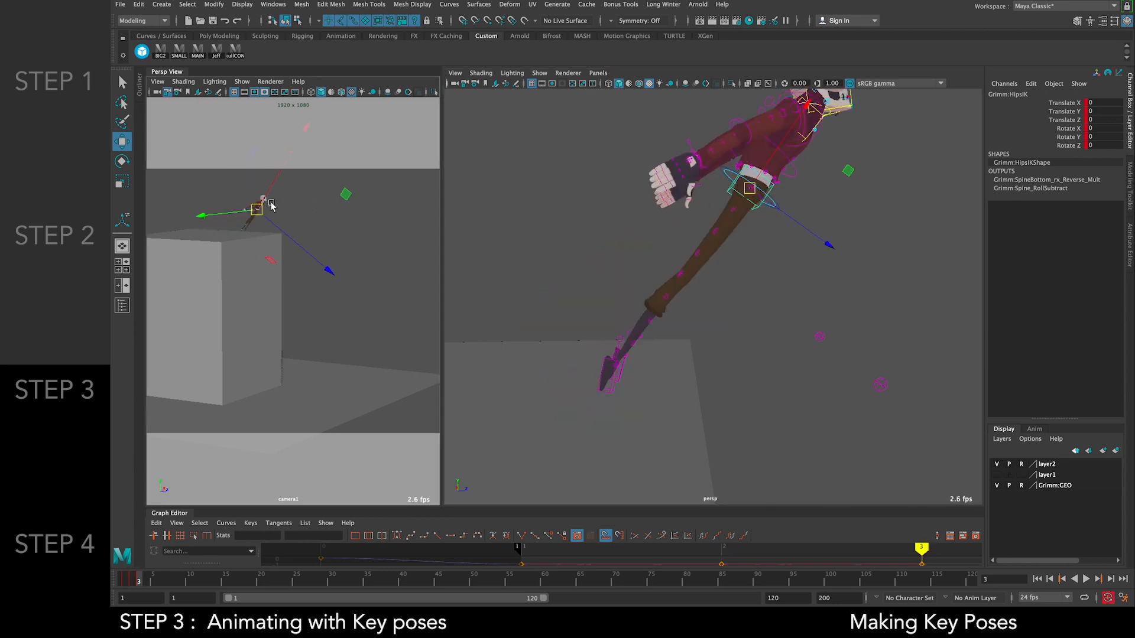
{"action": "key", "text": "comma"}
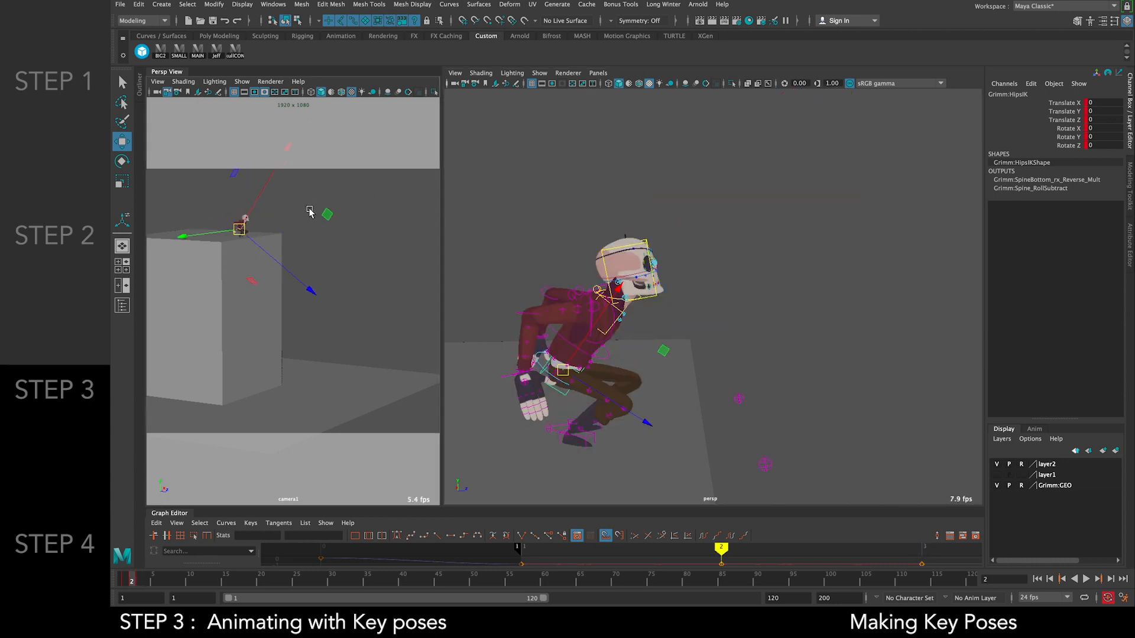
{"action": "key", "text": "period"}
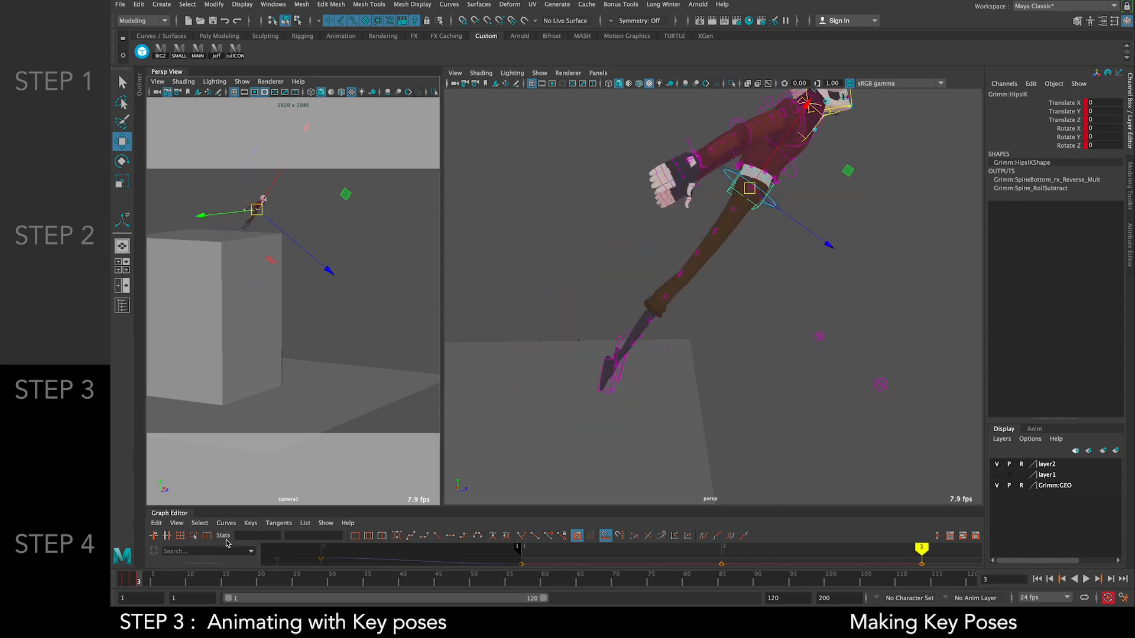
{"action": "left_click", "coordinate": [462, 239]}
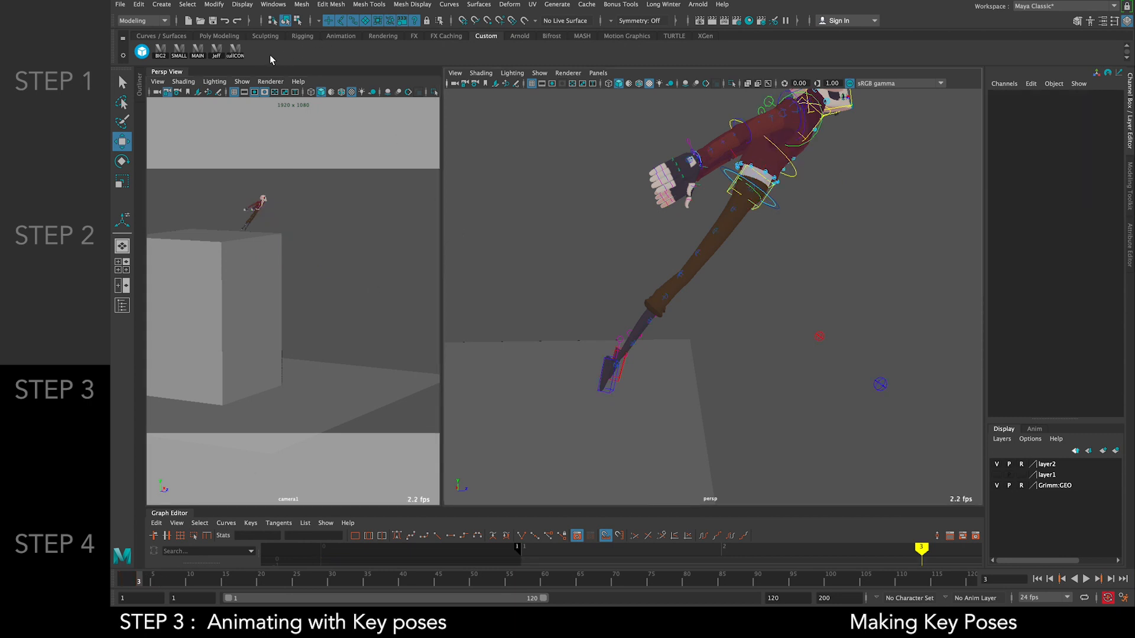
Select all of the rig's controls and key them at frame 4
{"action": "left_click", "coordinate": [234, 54]}
{"action": "left_click_drag", "start_coordinate": [150, 583], "coordinate": [157, 583]}
{"action": "key", "text": "s"}
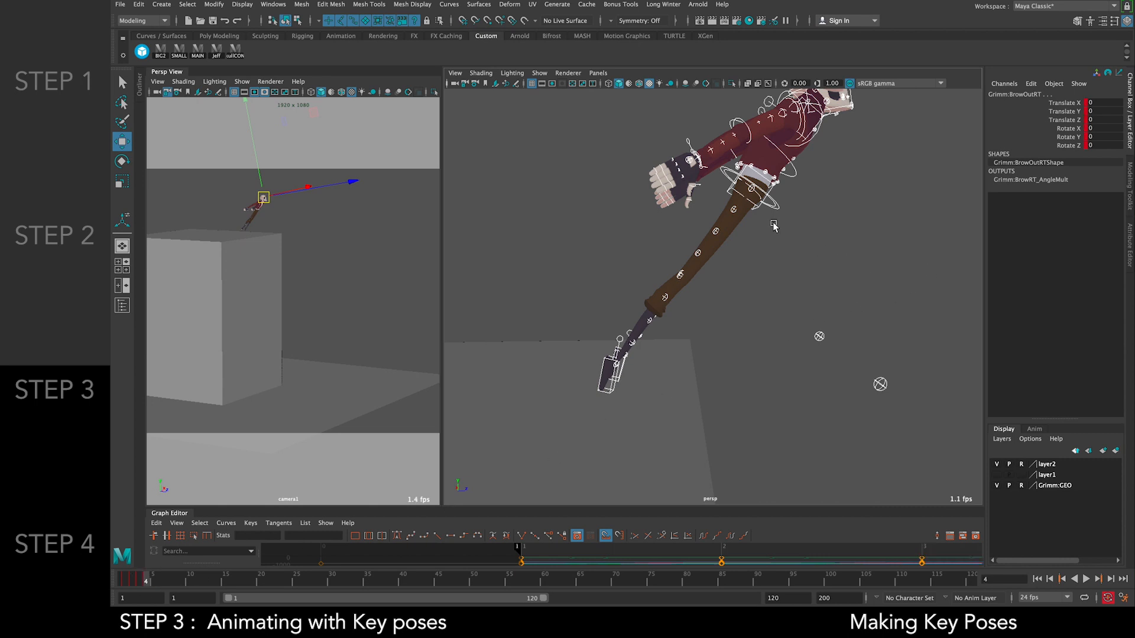
Select the spine control and flip through frames 2 to 4 to compare the poses
{"action": "left_click_drag", "start_coordinate": [773, 226], "coordinate": [633, 296], "text": "alt"}
{"action": "left_click", "coordinate": [670, 282]}
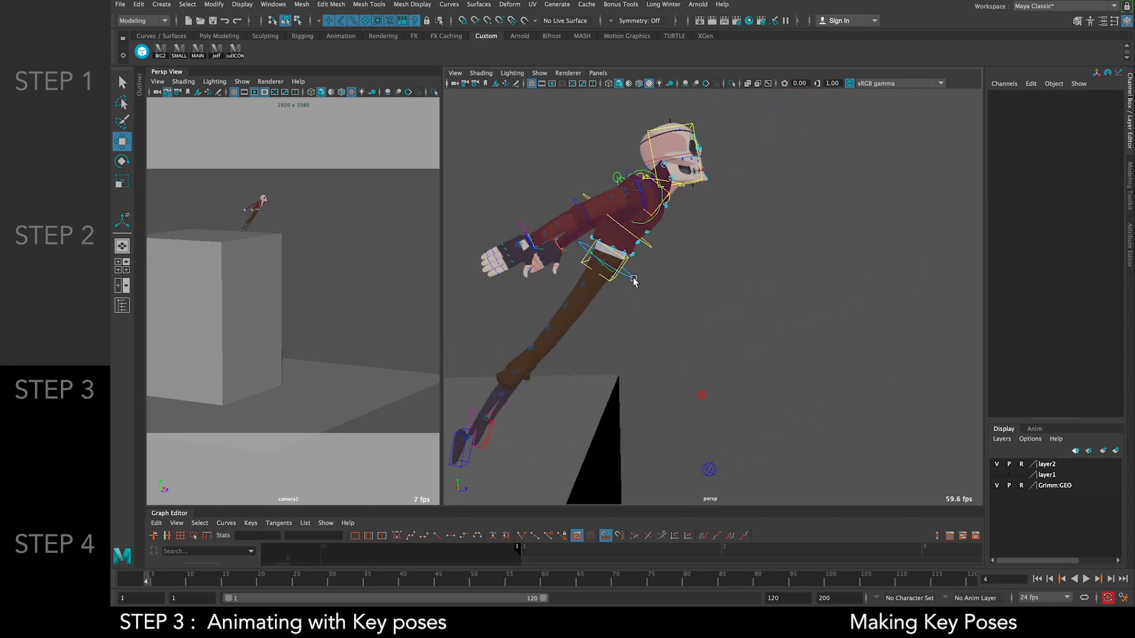
{"action": "left_click", "coordinate": [635, 282]}
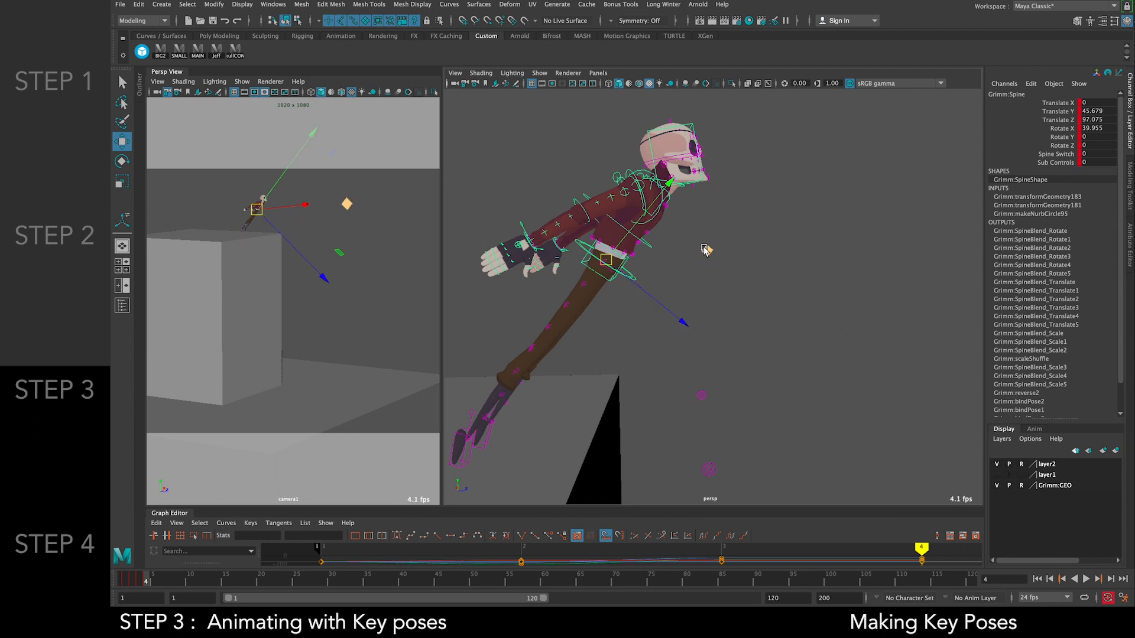
{"action": "key", "text": "comma"}
{"action": "key", "text": "period"}
{"action": "key", "text": "comma"}
{"action": "key", "text": "comma"}
{"action": "key", "text": "period"}
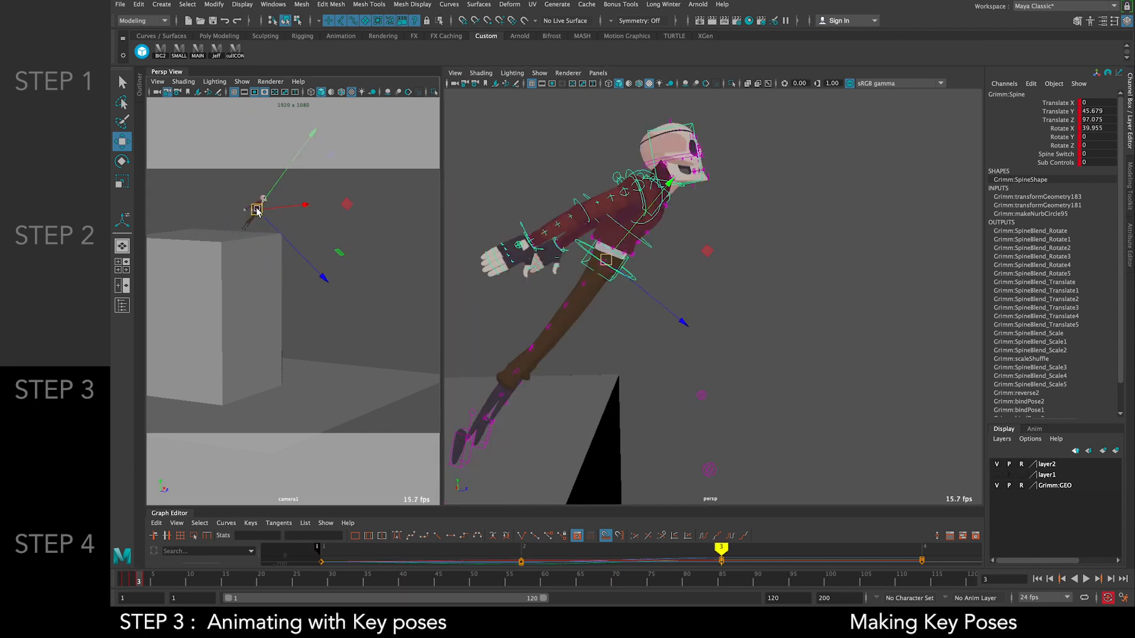
{"action": "key", "text": "period"}
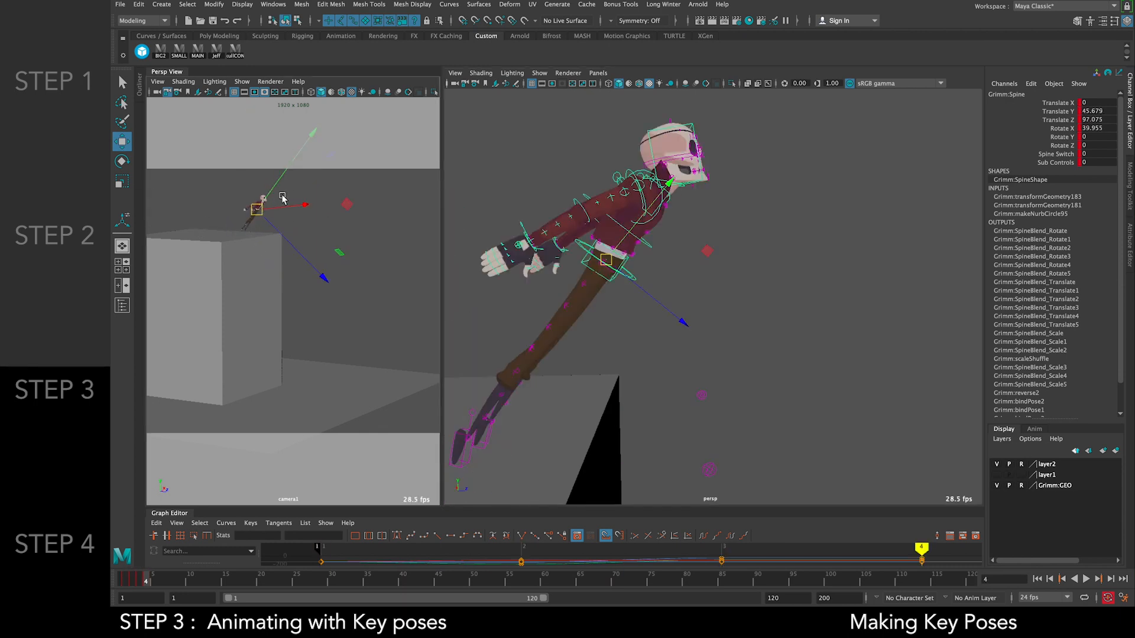
At frame 4, move the spine control up and forward to about Translate Y 115, Translate Z 208, and rotate it upright to about Rotate X 10
{"action": "left_click_drag", "start_coordinate": [714, 251], "coordinate": [893, 123]}
{"action": "key", "text": "e"}
{"action": "left_click_drag", "start_coordinate": [747, 219], "coordinate": [795, 237]}
{"action": "left_click", "coordinate": [719, 321]}
Move the left and right foot controls together up and forward so the feet trail below the hips
{"action": "left_click", "coordinate": [480, 453]}
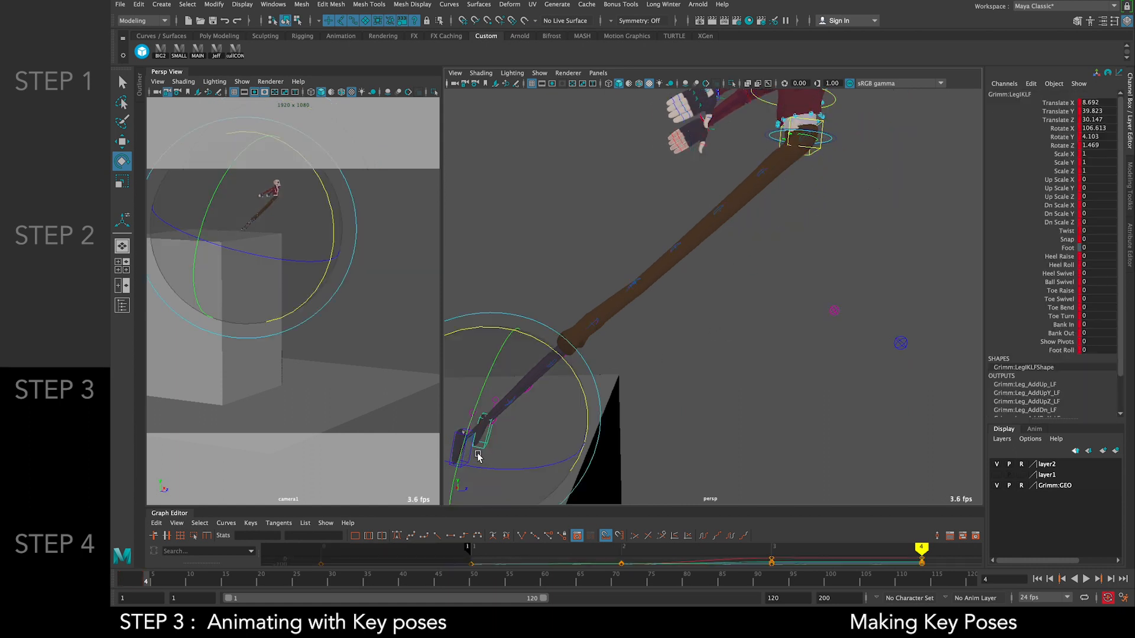
{"action": "key", "text": "w"}
{"action": "left_click", "coordinate": [465, 464]}
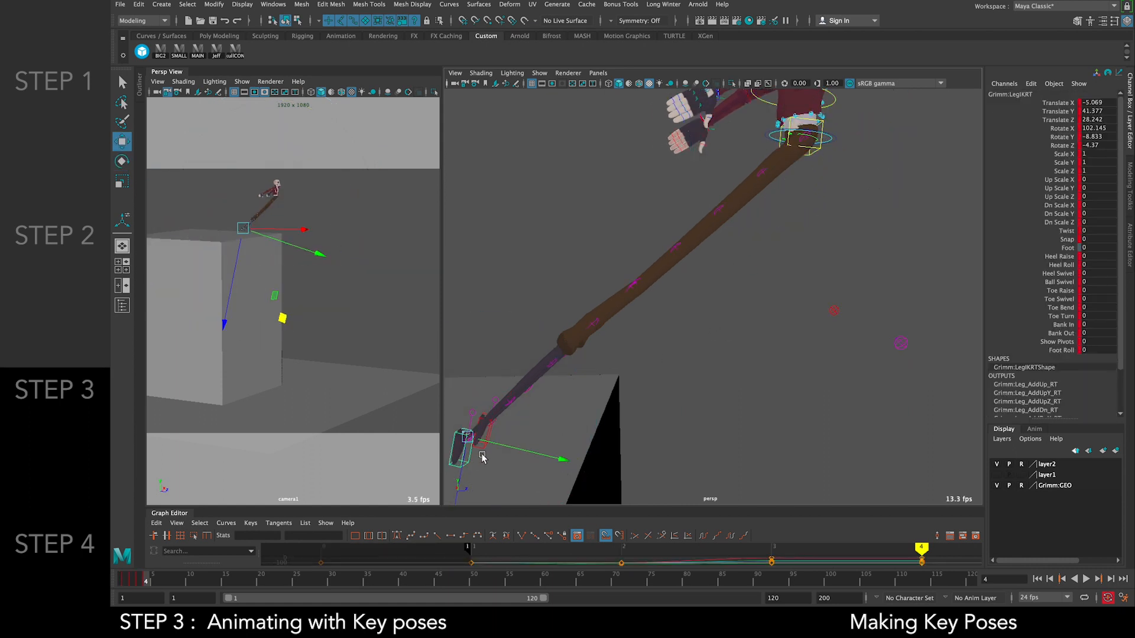
{"action": "left_click", "coordinate": [490, 435]}
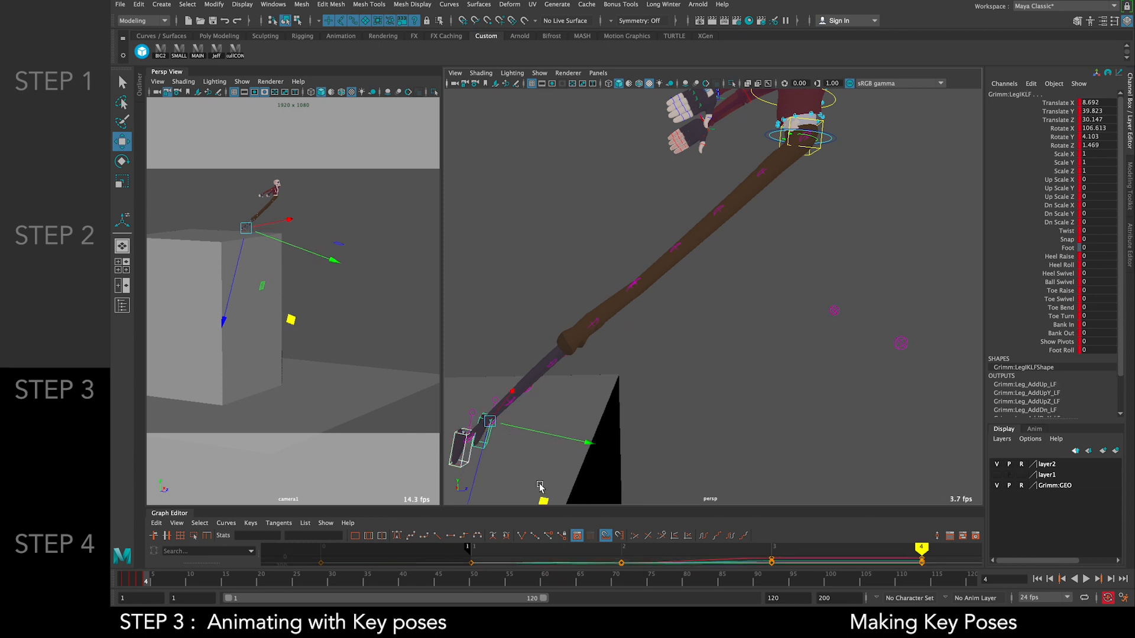
{"action": "middle_click_drag", "start_coordinate": [545, 503], "coordinate": [762, 352]}
Raise the right foot control forward and lower the left foot back to about Translate X 15, Y 120, Z 145
{"action": "left_click", "coordinate": [699, 247]}
{"action": "left_click", "coordinate": [691, 240]}
{"action": "left_click_drag", "start_coordinate": [753, 331], "coordinate": [791, 303]}
{"action": "left_click", "coordinate": [703, 293]}
{"action": "left_click", "coordinate": [702, 286]}
{"action": "left_click_drag", "start_coordinate": [757, 356], "coordinate": [725, 376]}
Rotate the hips IK control to tilt the pelvis under the upright torso
{"action": "middle_click_drag", "start_coordinate": [777, 155], "coordinate": [662, 276], "text": "alt"}
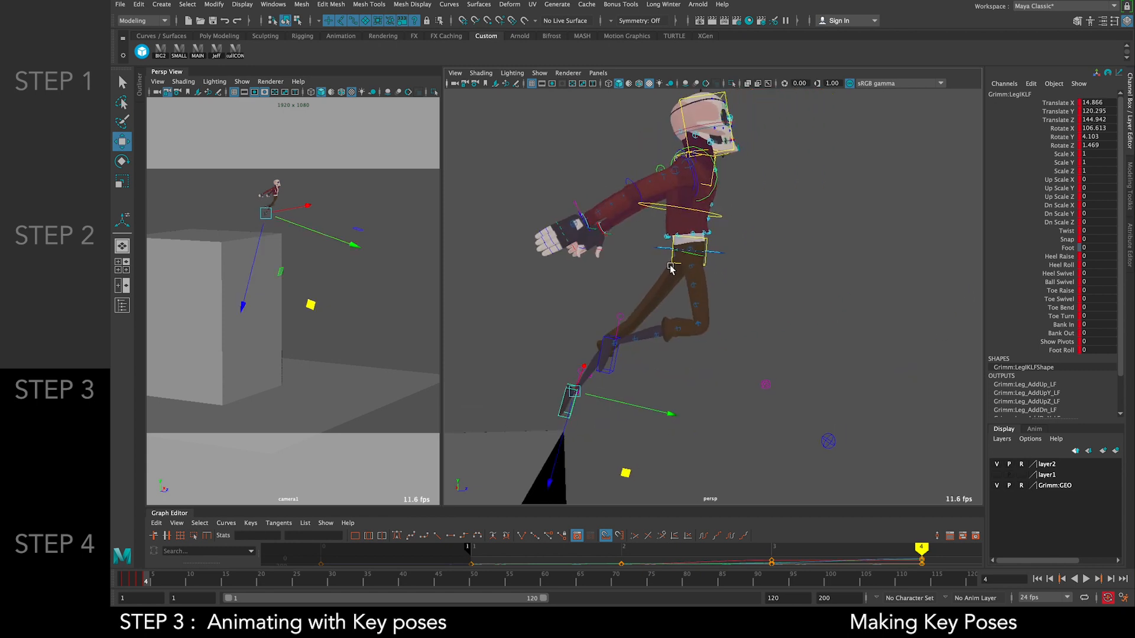
{"action": "left_click", "coordinate": [671, 269]}
{"action": "key", "text": "e"}
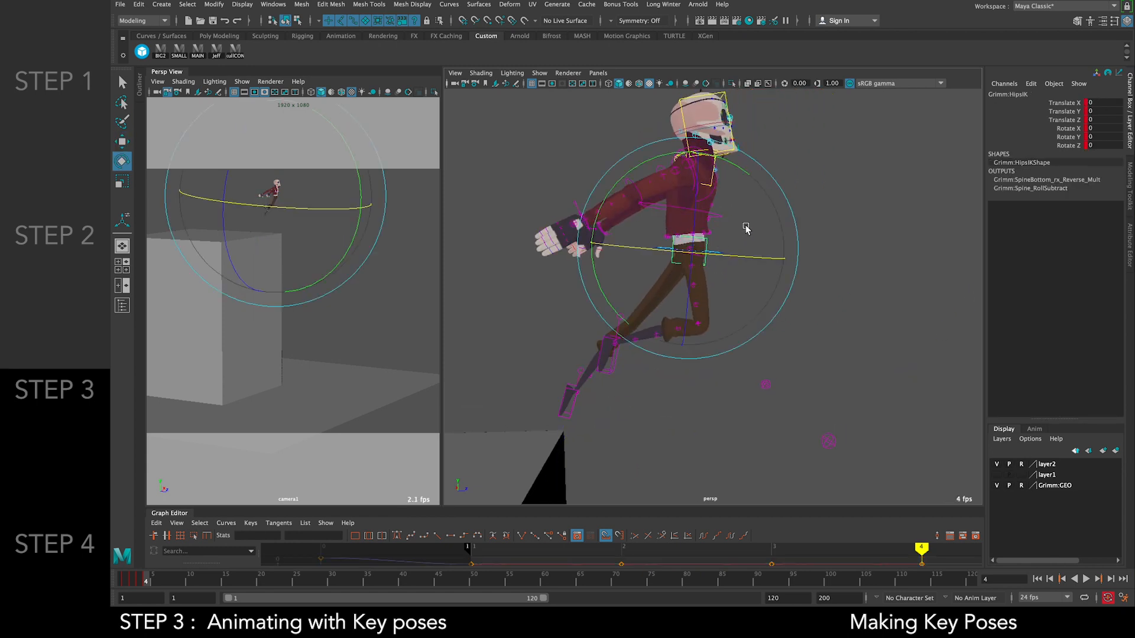
{"action": "left_click_drag", "start_coordinate": [741, 164], "coordinate": [763, 236]}
{"action": "left_click", "coordinate": [809, 171]}
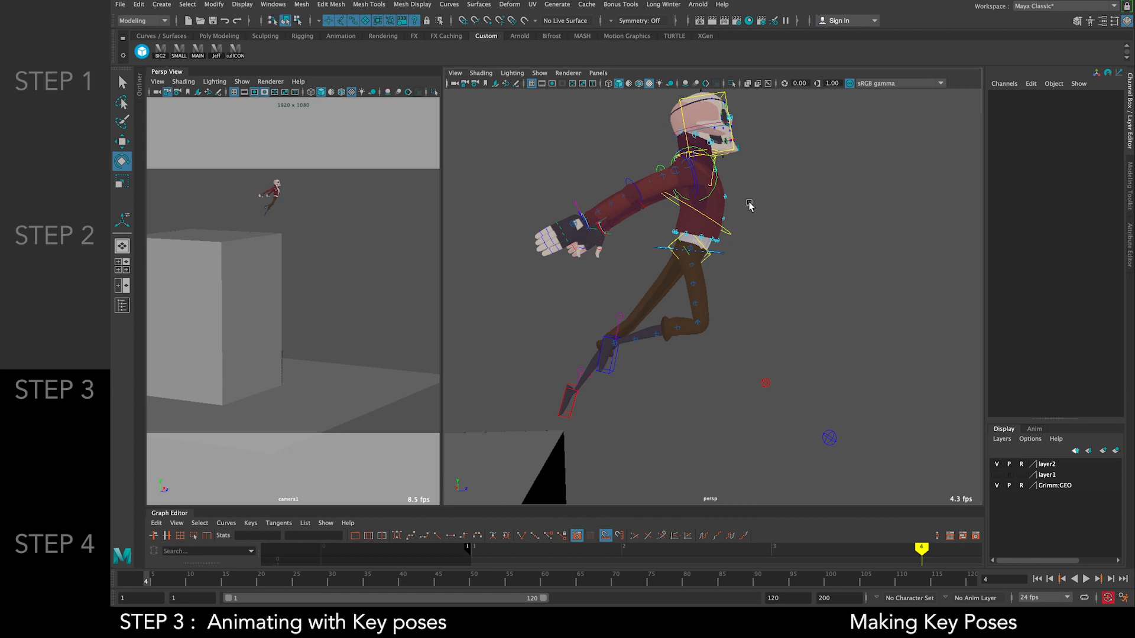
Flip between frames 3 and 4 to compare the take-off and mid-air poses
{"action": "left_click", "coordinate": [673, 242]}
{"action": "key", "text": "alt+comma"}
{"action": "key", "text": "alt+period"}
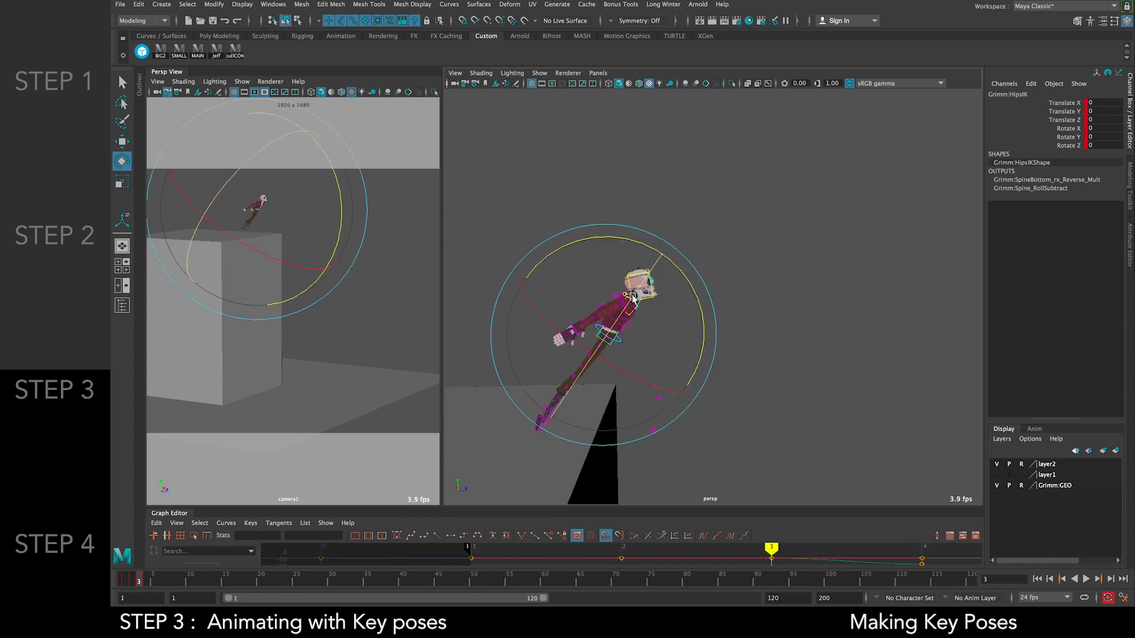
{"action": "key", "text": "."}
{"action": "key", "text": "."}
{"action": "key", "text": "."}
{"action": "key", "text": "."}
{"action": "left_click", "coordinate": [770, 140]}
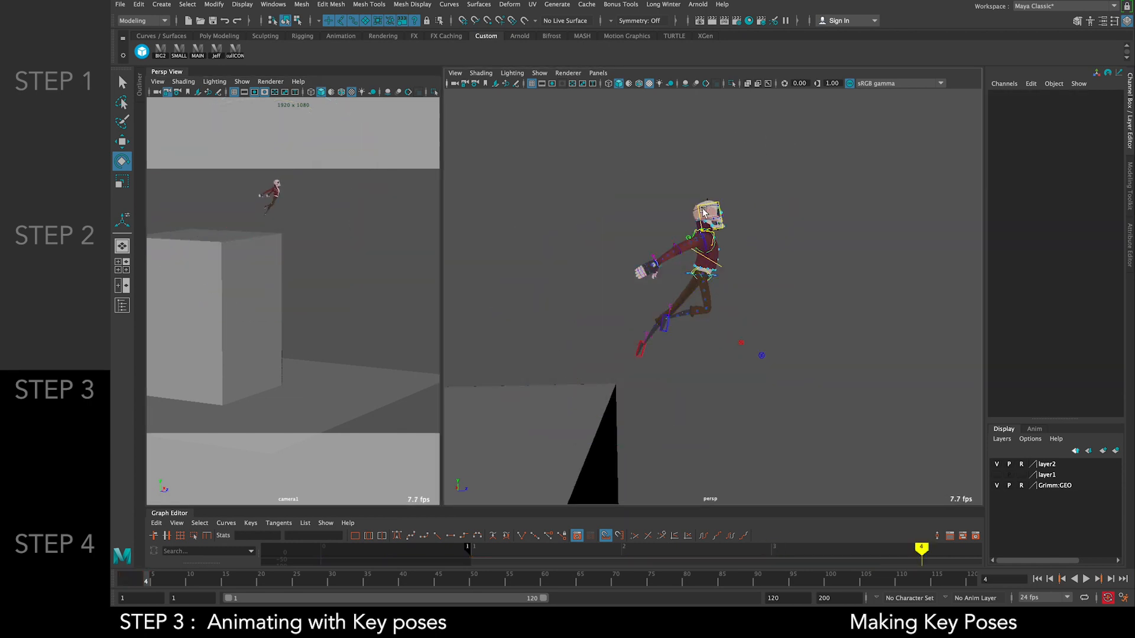
Rotate the right upper arm's gimbal control to swing the right arm up behind the body
{"action": "scroll", "coordinate": [689, 232], "scroll_direction": "up", "scroll_amount": 5}
{"action": "scroll", "coordinate": [689, 232], "scroll_direction": "up", "scroll_amount": 2}
{"action": "left_click", "coordinate": [722, 230]}
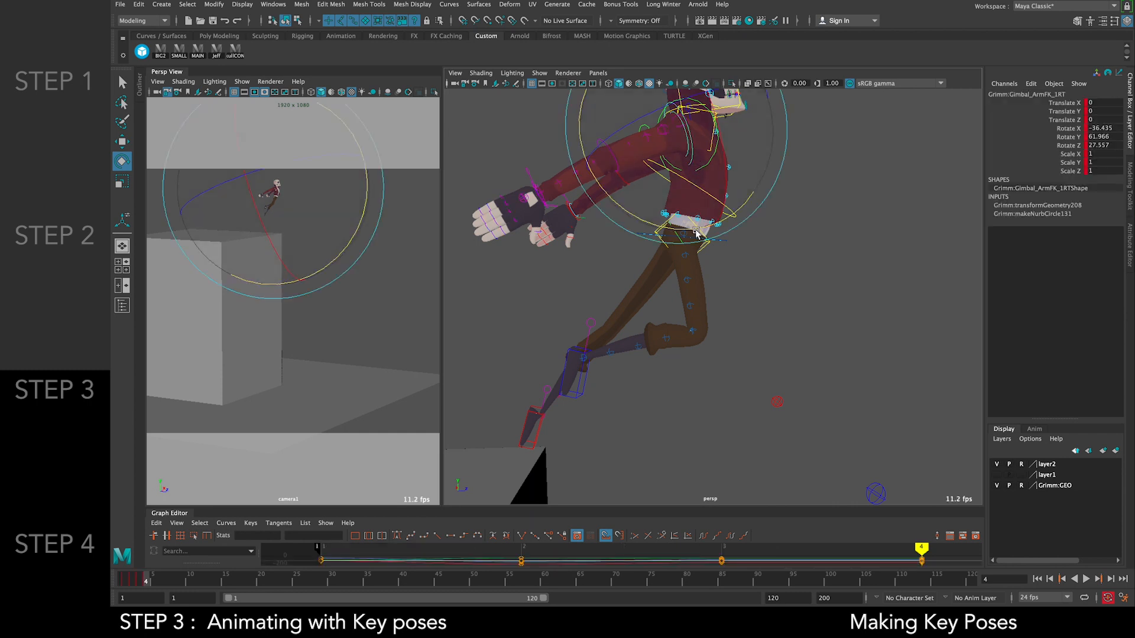
{"action": "left_click_drag", "start_coordinate": [722, 229], "coordinate": [641, 176]}
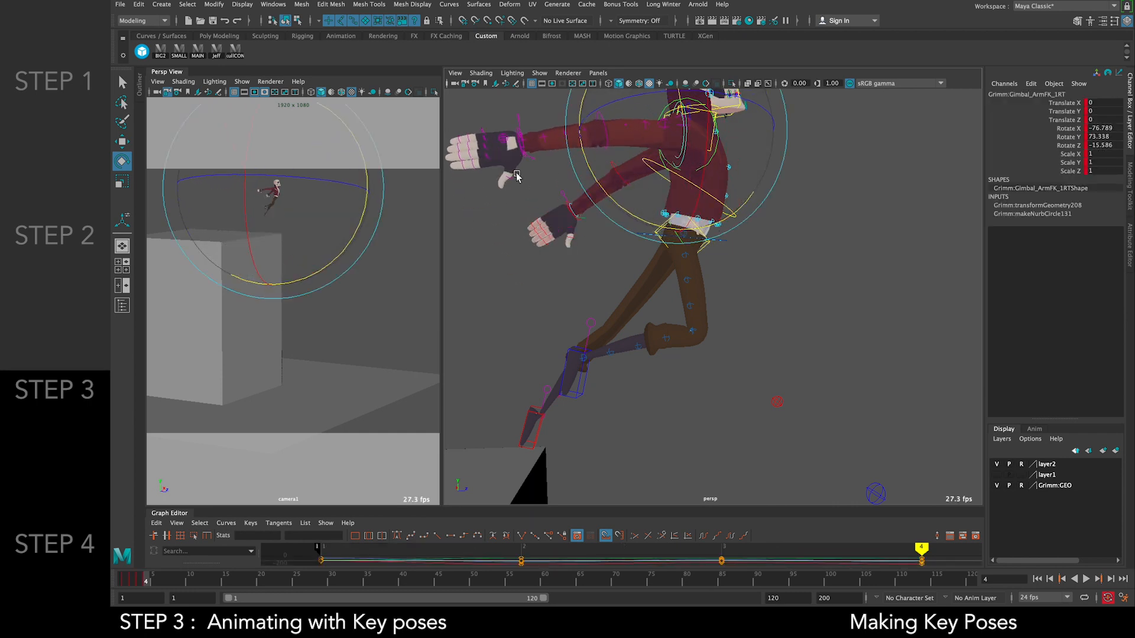
{"action": "left_click", "coordinate": [640, 176]}
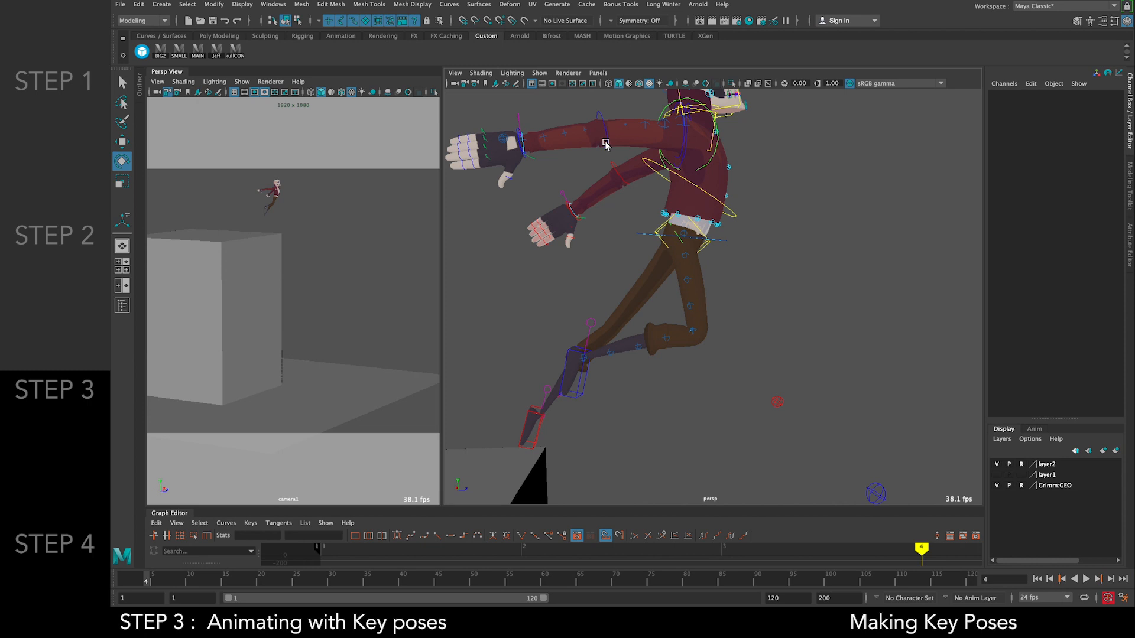
{"action": "left_click", "coordinate": [674, 162]}
{"action": "left_click_drag", "start_coordinate": [659, 219], "coordinate": [591, 203]}
{"action": "left_click", "coordinate": [592, 203]}
Bend the right elbow to about Rotate Y -33 and rotate the right upper arm's gimbal to about X -57, Y 71, Z 5
{"action": "left_click", "coordinate": [603, 136]}
{"action": "left_click_drag", "start_coordinate": [635, 233], "coordinate": [688, 237]}
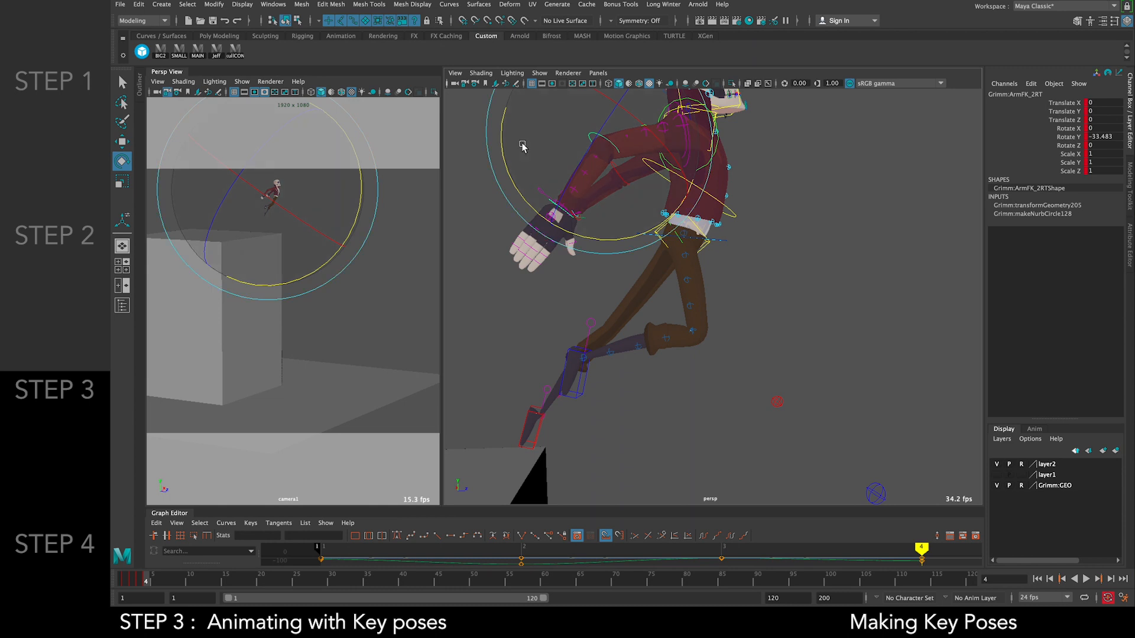
{"action": "left_click", "coordinate": [793, 246]}
{"action": "left_click", "coordinate": [684, 166]}
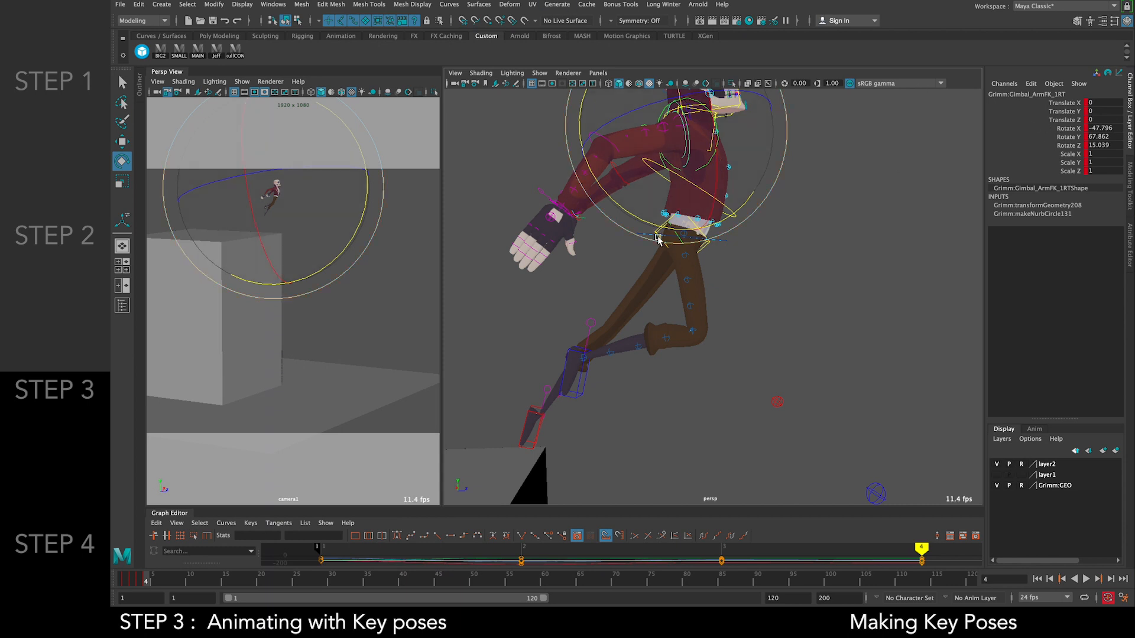
{"action": "left_click_drag", "start_coordinate": [680, 232], "coordinate": [623, 140]}
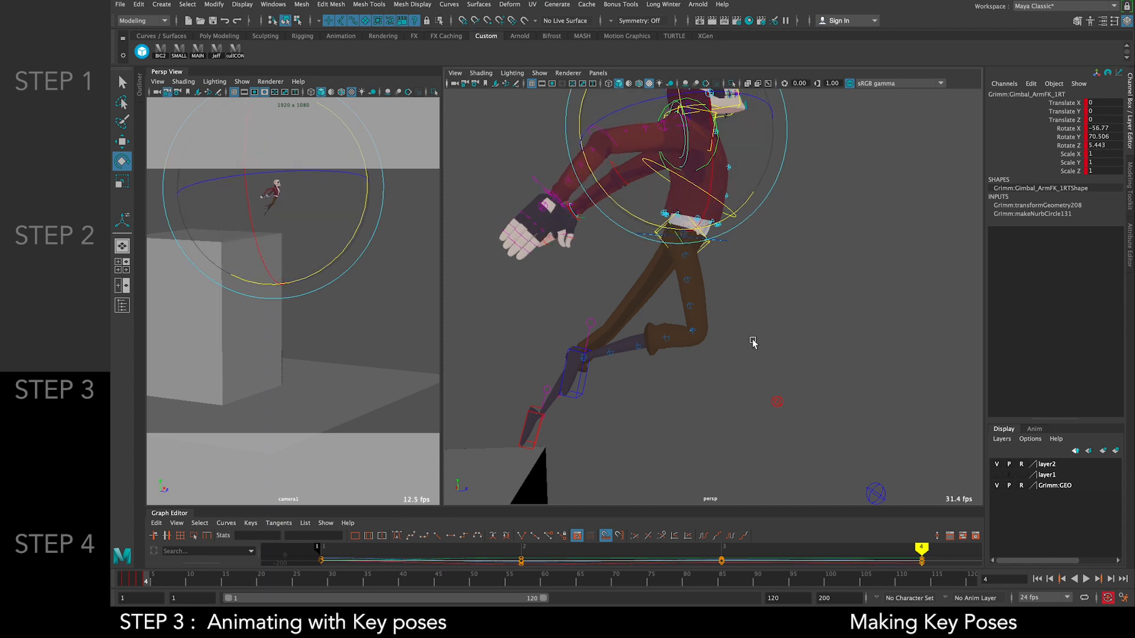
{"action": "left_click", "coordinate": [623, 140]}
Rotate the left arm's controls, including the upper-arm gimbal, to bring the left arm down beside the body
{"action": "left_click", "coordinate": [638, 211]}
{"action": "left_click_drag", "start_coordinate": [633, 234], "coordinate": [727, 220]}
{"action": "left_click", "coordinate": [621, 165]}
{"action": "left_click_drag", "start_coordinate": [620, 165], "coordinate": [766, 177], "text": "alt"}
{"action": "left_click", "coordinate": [693, 153]}
{"action": "left_click_drag", "start_coordinate": [693, 152], "coordinate": [678, 209]}
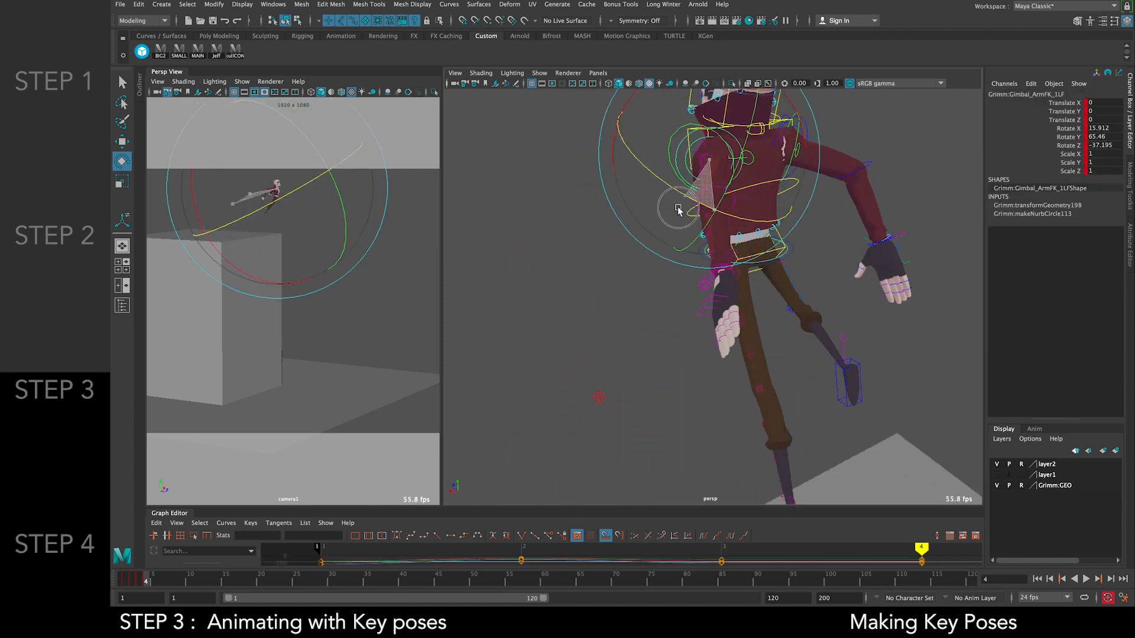
{"action": "left_click_drag", "start_coordinate": [731, 170], "coordinate": [584, 227]}
{"action": "left_click", "coordinate": [733, 190]}
{"action": "left_click", "coordinate": [736, 195]}
{"action": "left_click", "coordinate": [818, 181]}
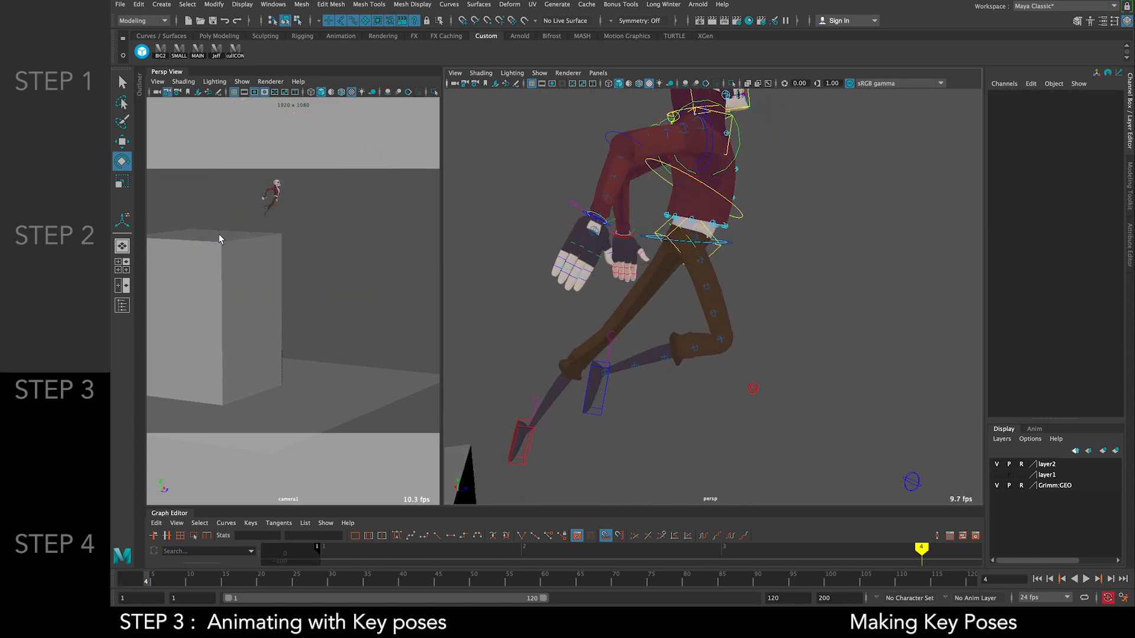
Refine the right upper arm's gimbal control to about Rotate X -49, Y 66, Z 14
{"action": "left_click_drag", "start_coordinate": [933, 177], "coordinate": [669, 174], "text": "alt"}
{"action": "left_click", "coordinate": [649, 128]}
{"action": "left_click_drag", "start_coordinate": [649, 128], "coordinate": [582, 95], "text": "alt"}
{"action": "left_click_drag", "start_coordinate": [792, 235], "coordinate": [800, 259], "text": "alt"}
{"action": "left_click", "coordinate": [800, 258]}
{"action": "left_click", "coordinate": [681, 177]}
{"action": "left_click", "coordinate": [713, 197]}
{"action": "left_click", "coordinate": [670, 145]}
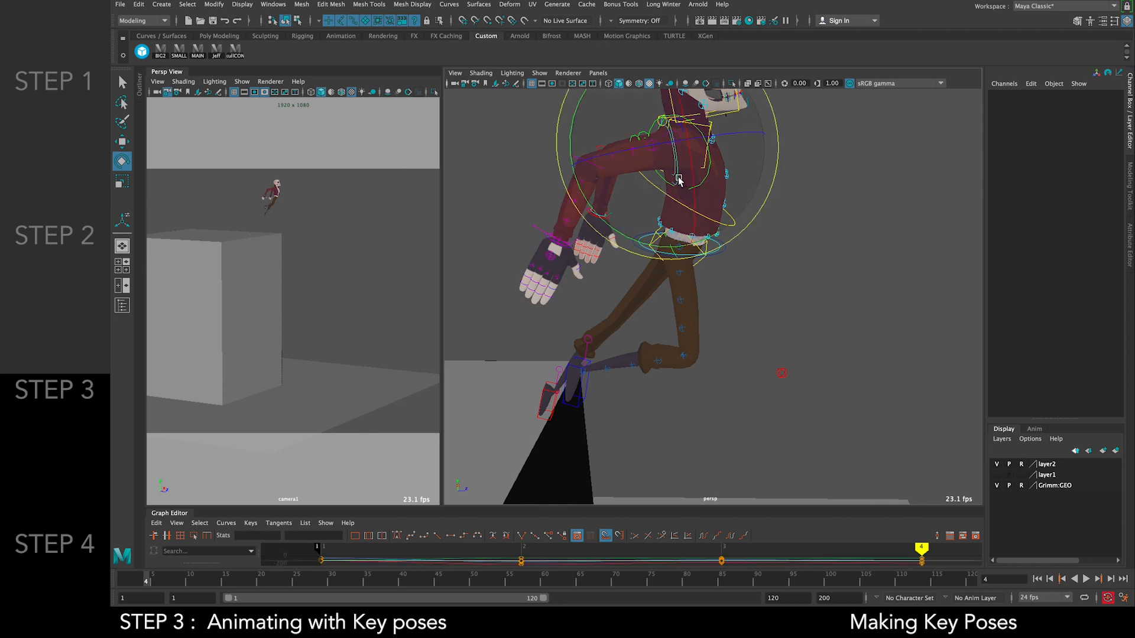
{"action": "left_click_drag", "start_coordinate": [670, 145], "coordinate": [647, 196]}
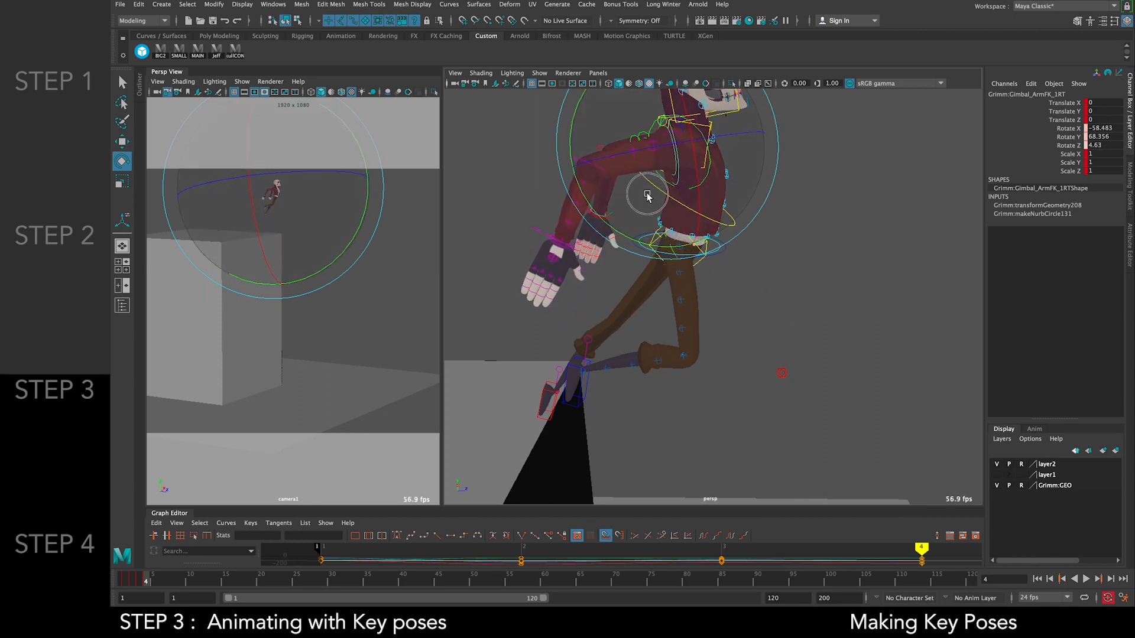
{"action": "left_click_drag", "start_coordinate": [573, 139], "coordinate": [943, 211]}
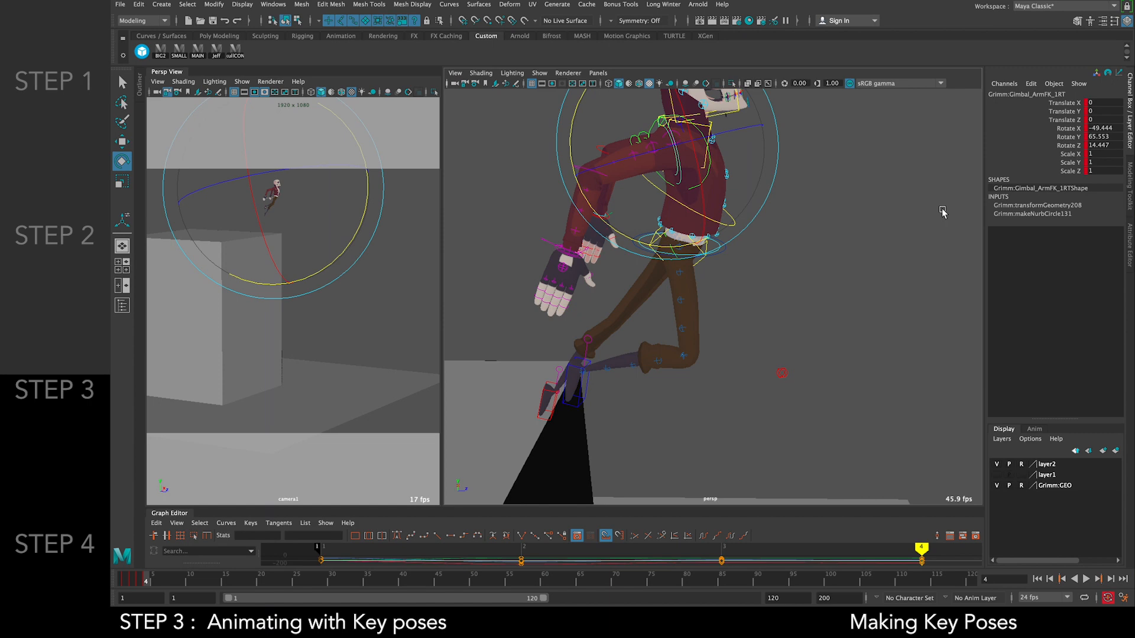
Rotate the head IK control to about Rotate X 11, Y -2, Z 3
{"action": "scroll", "coordinate": [943, 211], "scroll_direction": "down", "scroll_amount": 5}
{"action": "left_click", "coordinate": [844, 281]}
{"action": "left_click", "coordinate": [644, 157]}
{"action": "left_click_drag", "start_coordinate": [645, 157], "coordinate": [662, 133]}
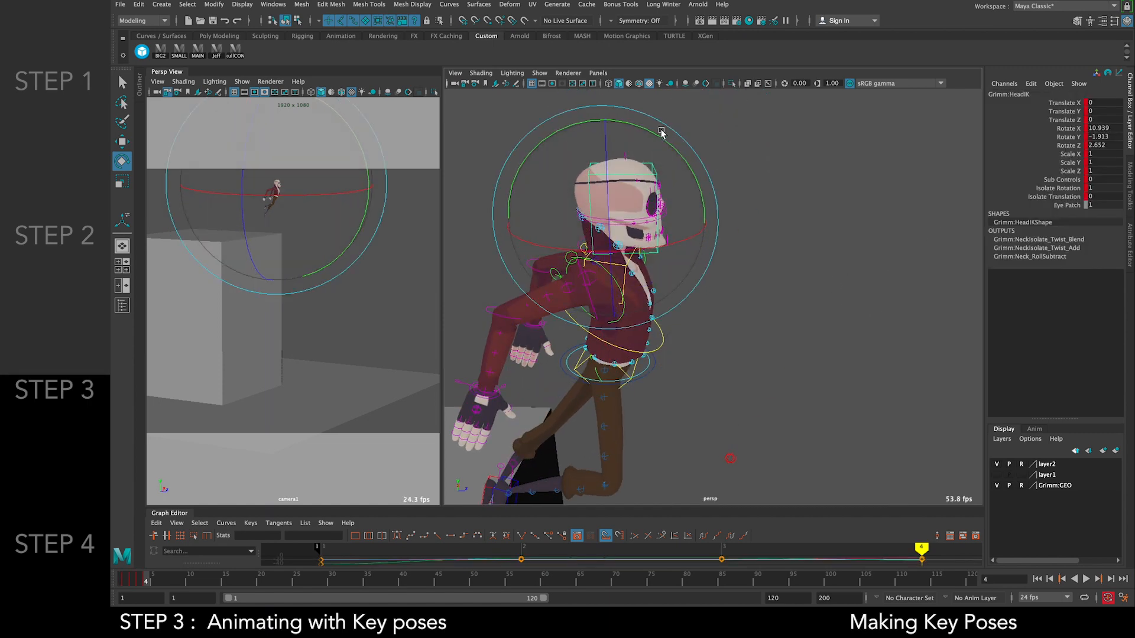
Step back and forth through the keyed frames up to frame 4 to check how the leap reads
{"action": "middle_click_drag", "start_coordinate": [784, 335], "coordinate": [785, 151], "text": "alt"}
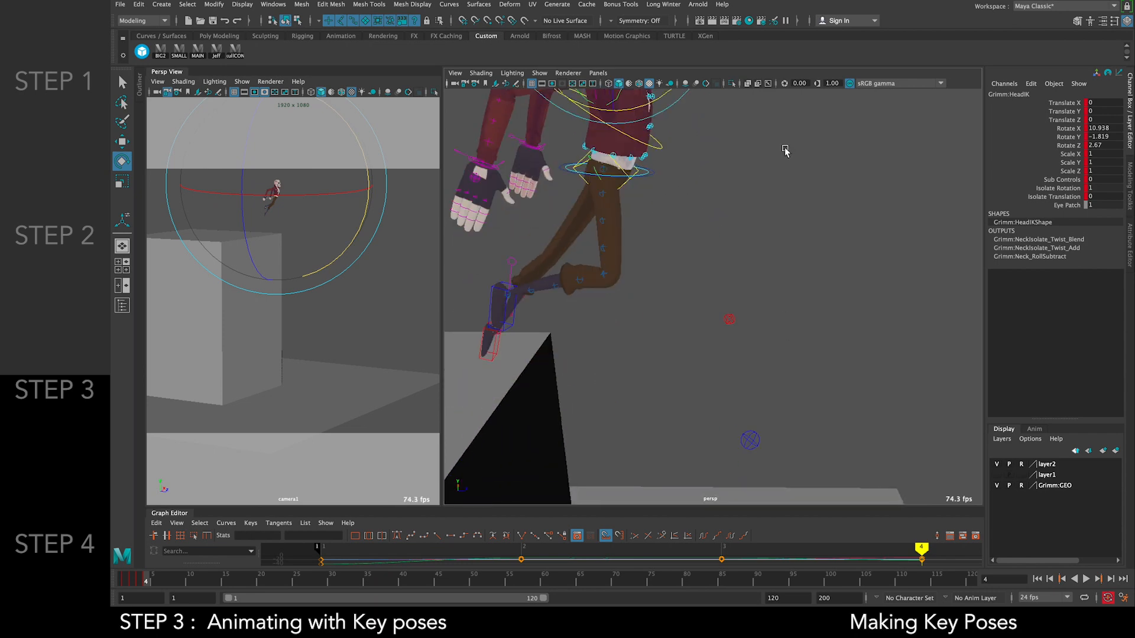
{"action": "key", "text": "comma"}
{"action": "key", "text": "comma"}
{"action": "key", "text": "period"}
{"action": "key", "text": "period"}
{"action": "key", "text": "comma"}
{"action": "key", "text": "period"}
{"action": "key", "text": "comma"}
{"action": "key", "text": "period"}
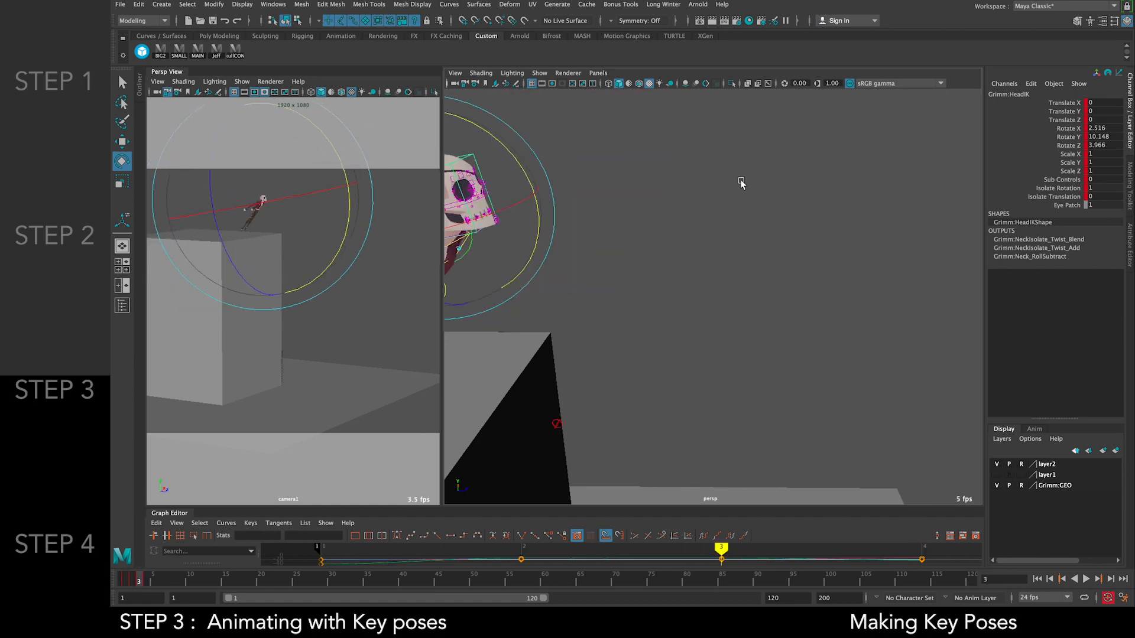
{"action": "key", "text": "comma"}
{"action": "key", "text": "comma"}
{"action": "key", "text": "period"}
{"action": "key", "text": "period"}
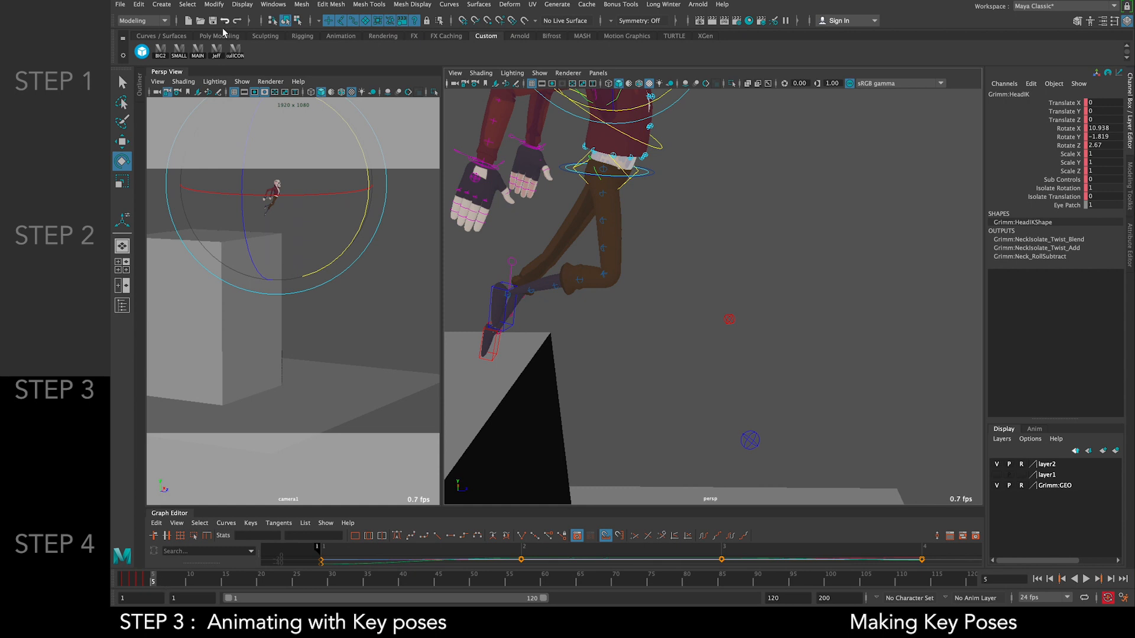
Key all of the rig's controls at frame 5 and move the spine control forward and up to about Translate Y 119, Z 223
{"action": "left_click", "coordinate": [236, 52]}
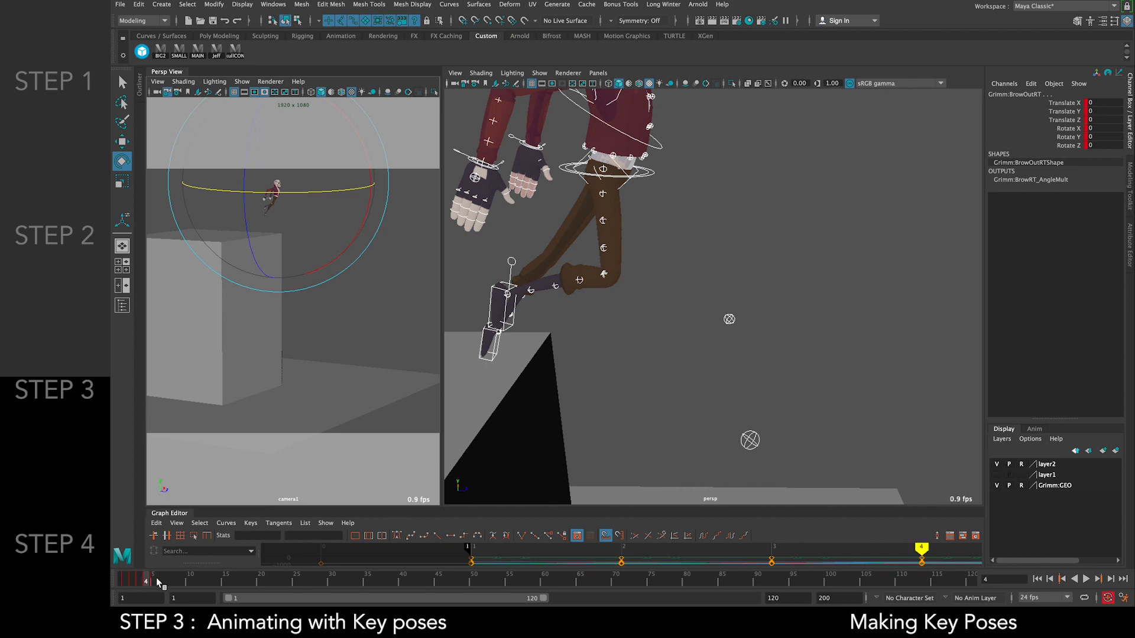
{"action": "left_click", "coordinate": [654, 211]}
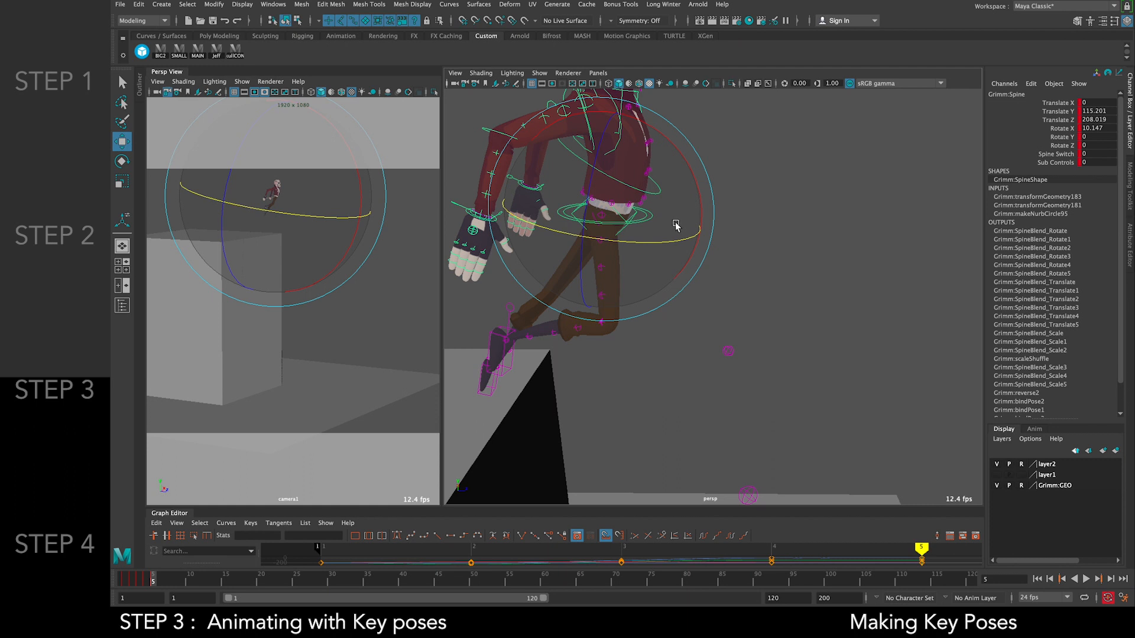
{"action": "key", "text": "w"}
{"action": "left_click_drag", "start_coordinate": [693, 229], "coordinate": [730, 233]}
{"action": "left_click_drag", "start_coordinate": [641, 143], "coordinate": [643, 127]}
{"action": "mouse_move", "coordinate": [717, 220]}
{"action": "left_mouse_down"}
{"action": "mouse_move", "coordinate": [732, 218]}
{"action": "mouse_move", "coordinate": [722, 221]}
{"action": "left_mouse_up"}
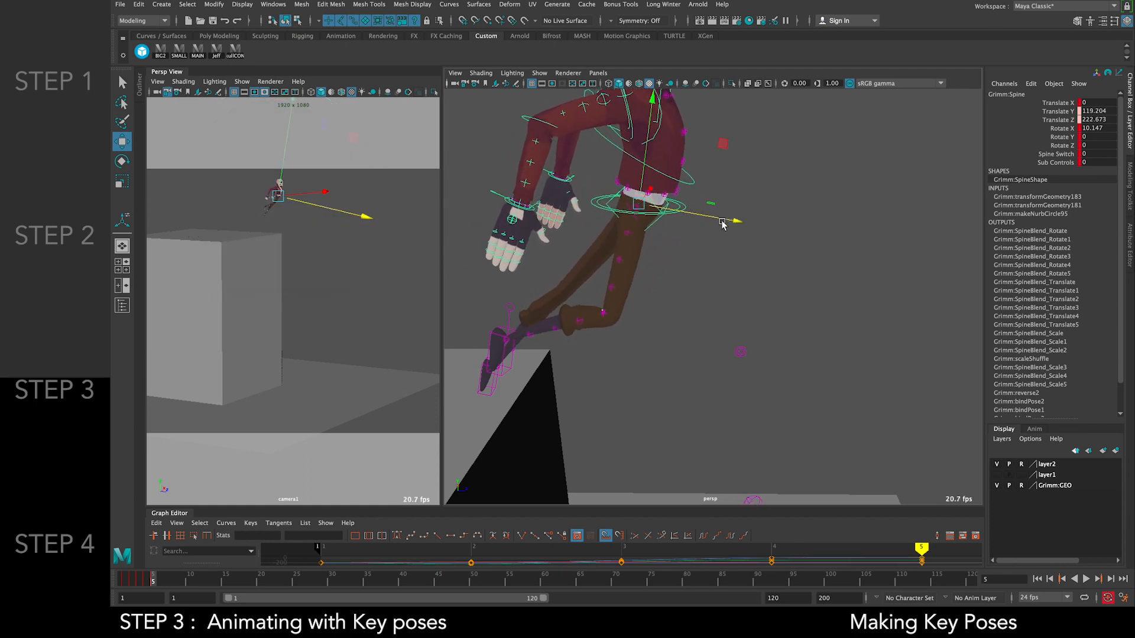
Move the right foot control up and forward to about Translate X -10, Y 181, Z 243, lifting the right knee
{"action": "left_click", "coordinate": [502, 381]}
{"action": "middle_click_drag", "start_coordinate": [559, 417], "coordinate": [717, 382]}
{"action": "left_click_drag", "start_coordinate": [717, 383], "coordinate": [688, 280], "text": "alt"}
{"action": "middle_click_drag", "start_coordinate": [687, 279], "coordinate": [723, 283]}
{"action": "left_click_drag", "start_coordinate": [722, 282], "coordinate": [749, 293], "text": "alt"}
Bring the left foot control up and forward under the body to about Translate X 21, Y 142, Z 240
{"action": "left_click", "coordinate": [480, 399]}
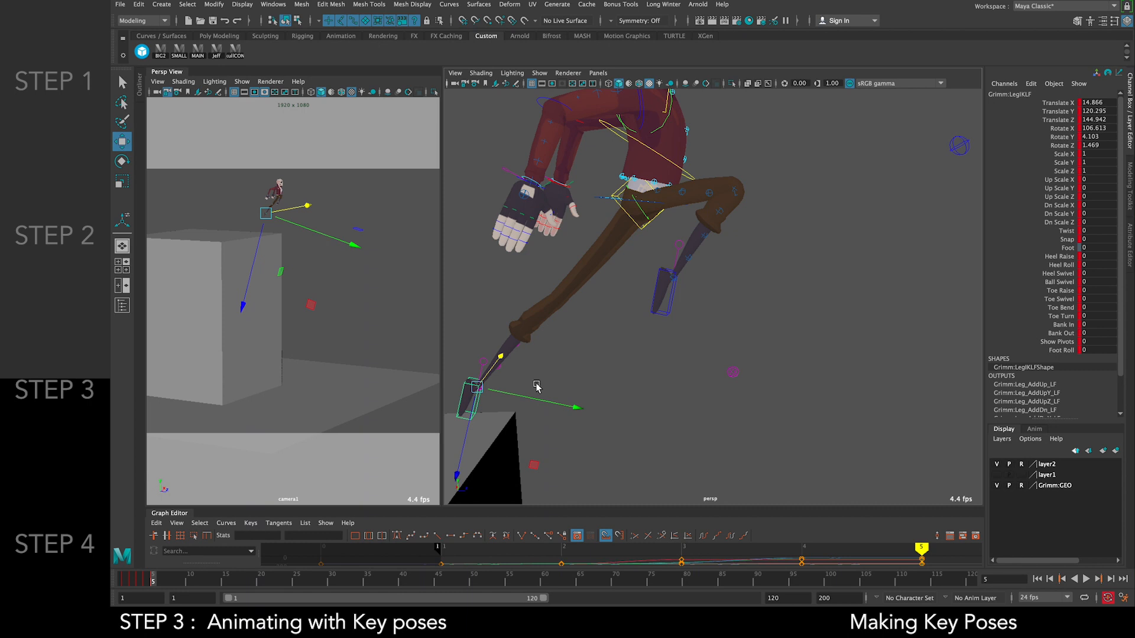
{"action": "middle_click_drag", "start_coordinate": [535, 461], "coordinate": [720, 416]}
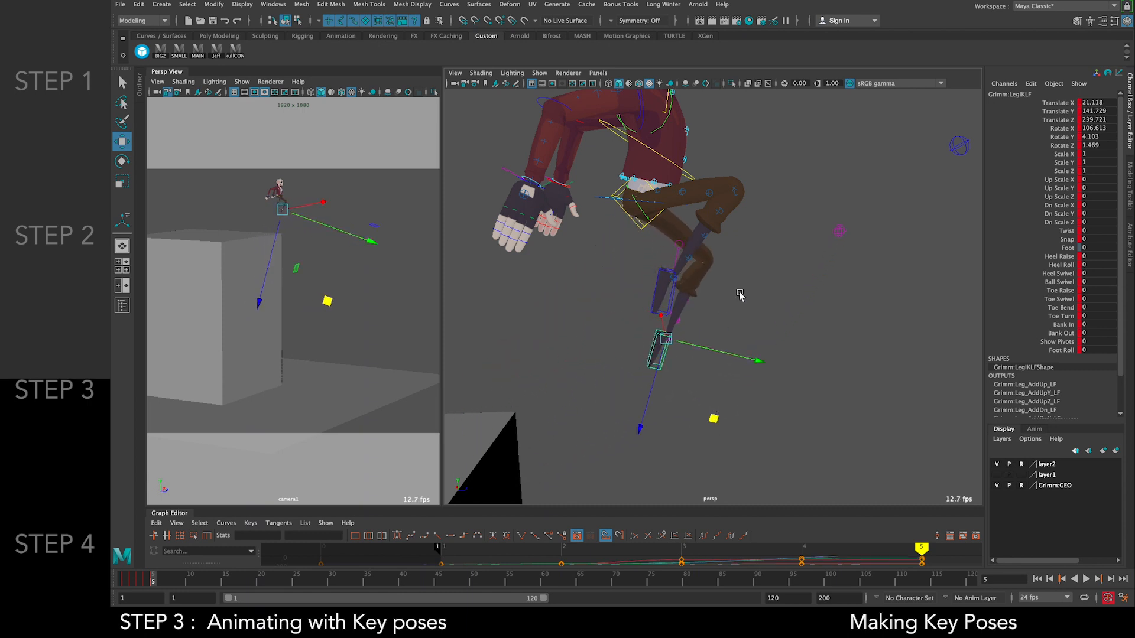
{"action": "left_click", "coordinate": [793, 205]}
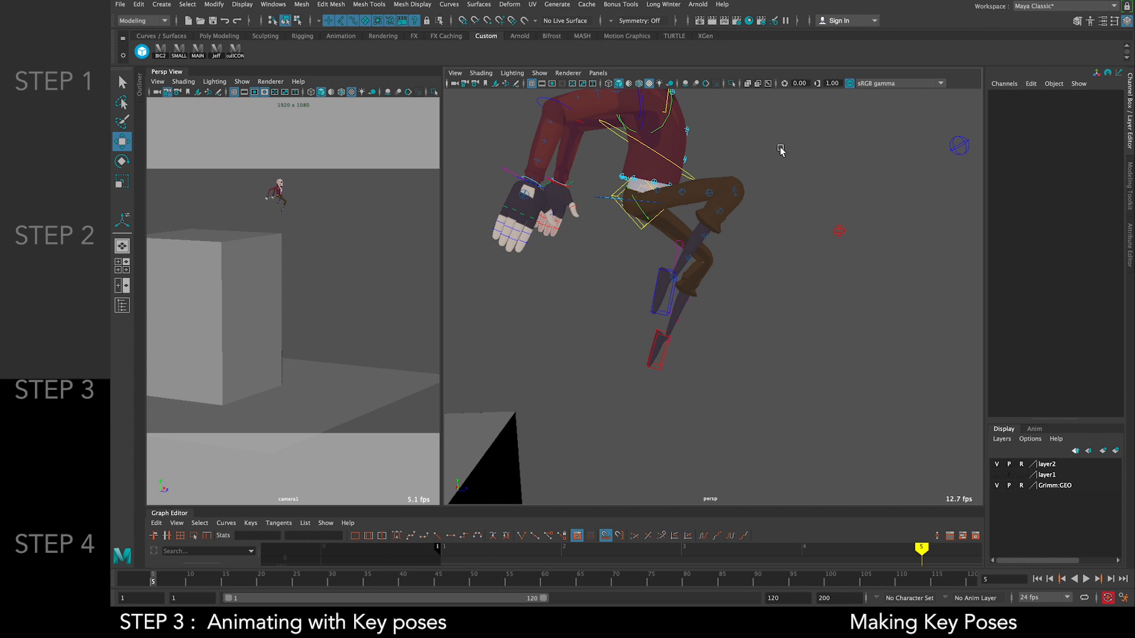
Nudge the right foot control and move the left foot control inward and back to about Translate X 0, Y 137, Z 230
{"action": "left_click", "coordinate": [675, 295]}
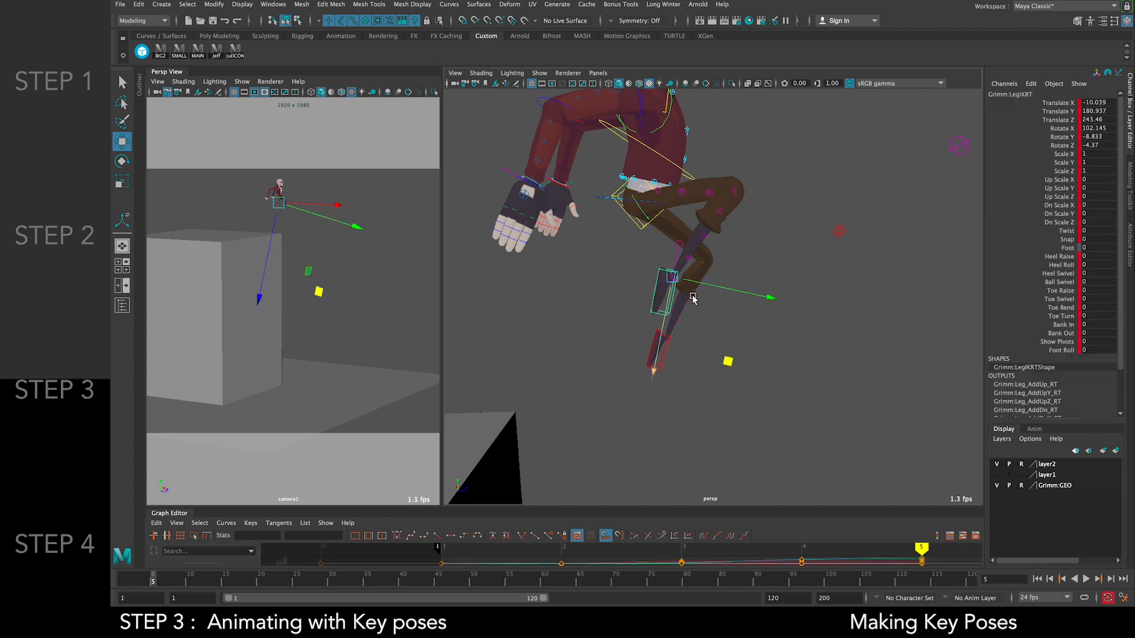
{"action": "mouse_move", "coordinate": [730, 363]}
{"action": "left_mouse_down"}
{"action": "mouse_move", "coordinate": [757, 360]}
{"action": "mouse_move", "coordinate": [738, 365]}
{"action": "left_mouse_up"}
{"action": "left_click_drag", "start_coordinate": [816, 245], "coordinate": [763, 254], "text": "alt"}
{"action": "left_click", "coordinate": [675, 336]}
{"action": "left_click_drag", "start_coordinate": [723, 332], "coordinate": [887, 290]}
{"action": "left_click", "coordinate": [680, 353]}
{"action": "left_click_drag", "start_coordinate": [735, 435], "coordinate": [700, 448]}
Reposition the left and right knee pole controls, placing the right one at about Translate X -2.5, Z -1.3
{"action": "left_click_drag", "start_coordinate": [828, 314], "coordinate": [777, 336], "text": "alt"}
{"action": "left_click", "coordinate": [910, 290]}
{"action": "left_click_drag", "start_coordinate": [920, 289], "coordinate": [848, 306]}
{"action": "left_click_drag", "start_coordinate": [848, 306], "coordinate": [804, 301], "text": "alt"}
{"action": "left_click", "coordinate": [662, 199]}
{"action": "left_click_drag", "start_coordinate": [757, 189], "coordinate": [805, 218]}
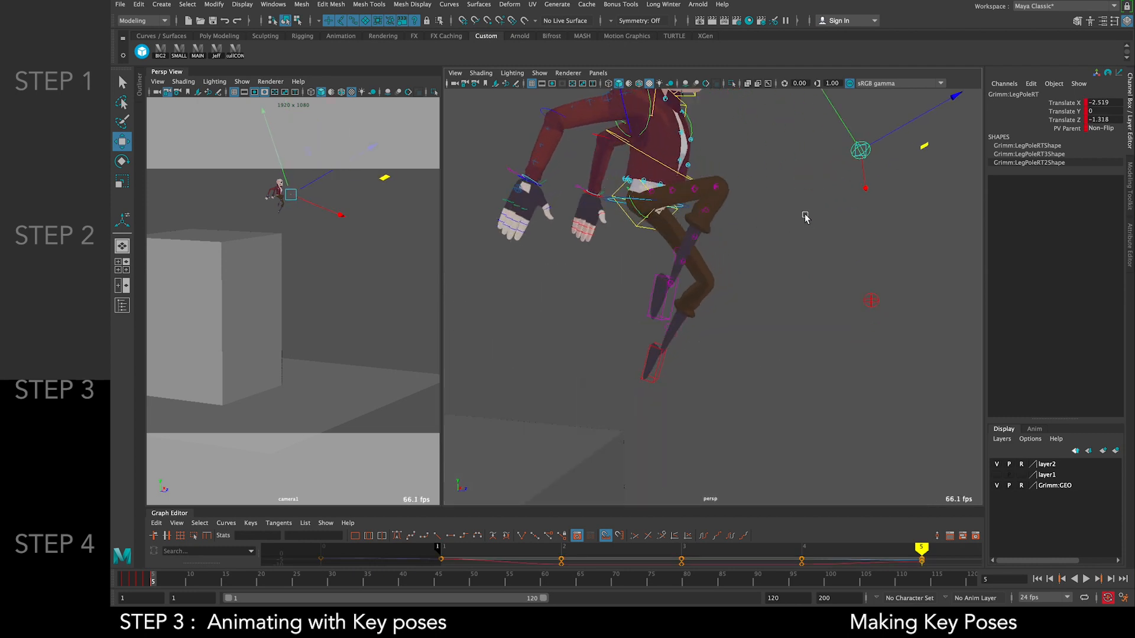
Examine the frame 5 pose and step between frames 3, 4 and 5 to compare the arm positions
{"action": "left_click", "coordinate": [662, 357]}
{"action": "left_click_drag", "start_coordinate": [786, 364], "coordinate": [676, 347], "text": "alt"}
{"action": "left_click_drag", "start_coordinate": [869, 344], "coordinate": [822, 366], "text": "alt"}
{"action": "left_click_drag", "start_coordinate": [781, 300], "coordinate": [731, 247], "text": "alt"}
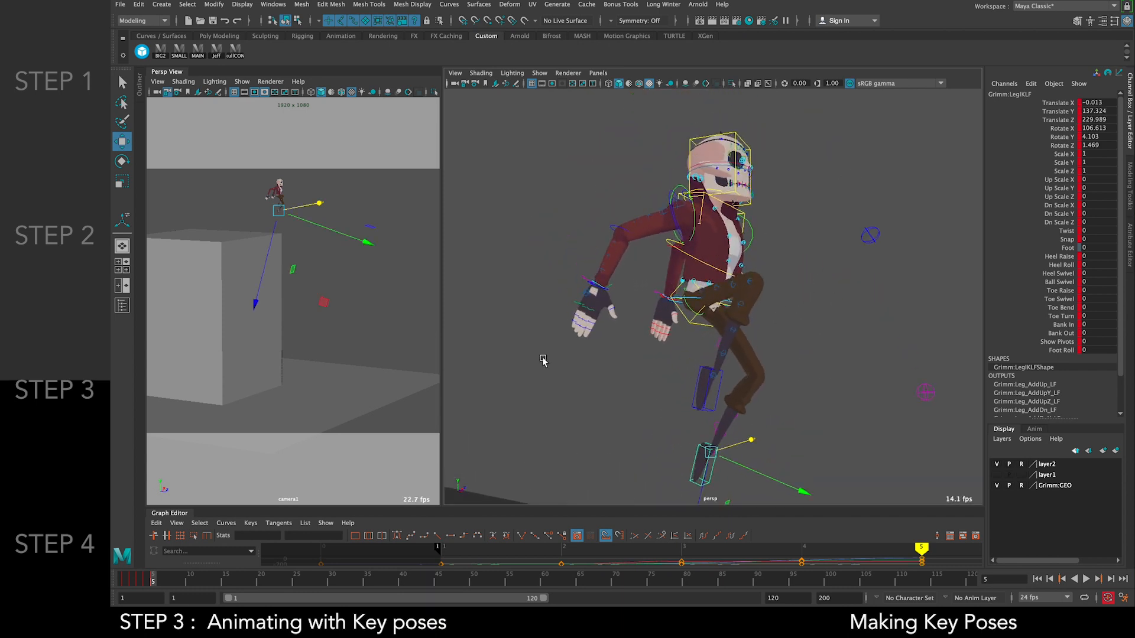
{"action": "left_click_drag", "start_coordinate": [543, 360], "coordinate": [559, 355], "text": "alt"}
{"action": "left_click", "coordinate": [677, 217]}
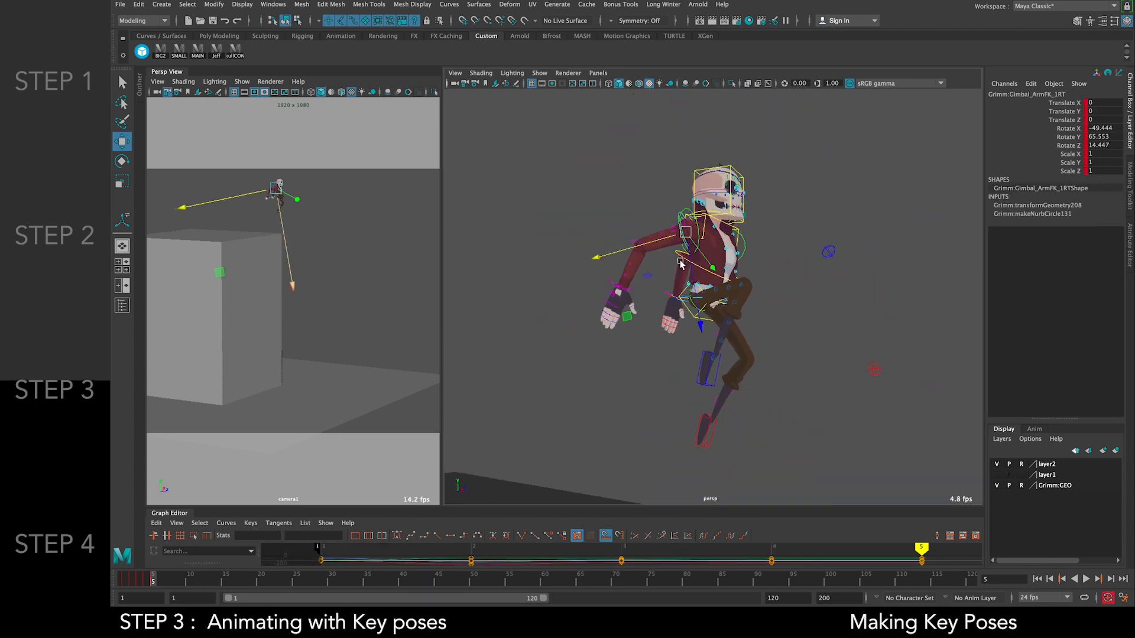
{"action": "key", "text": "comma"}
{"action": "key", "text": "comma"}
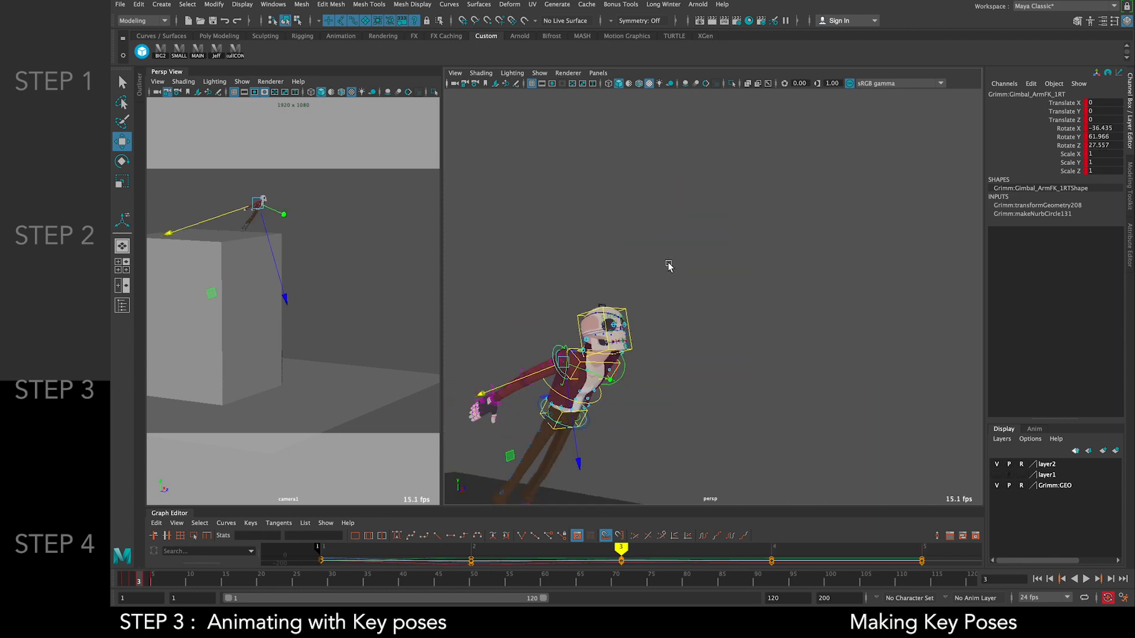
{"action": "key", "text": "period"}
{"action": "key", "text": "period"}
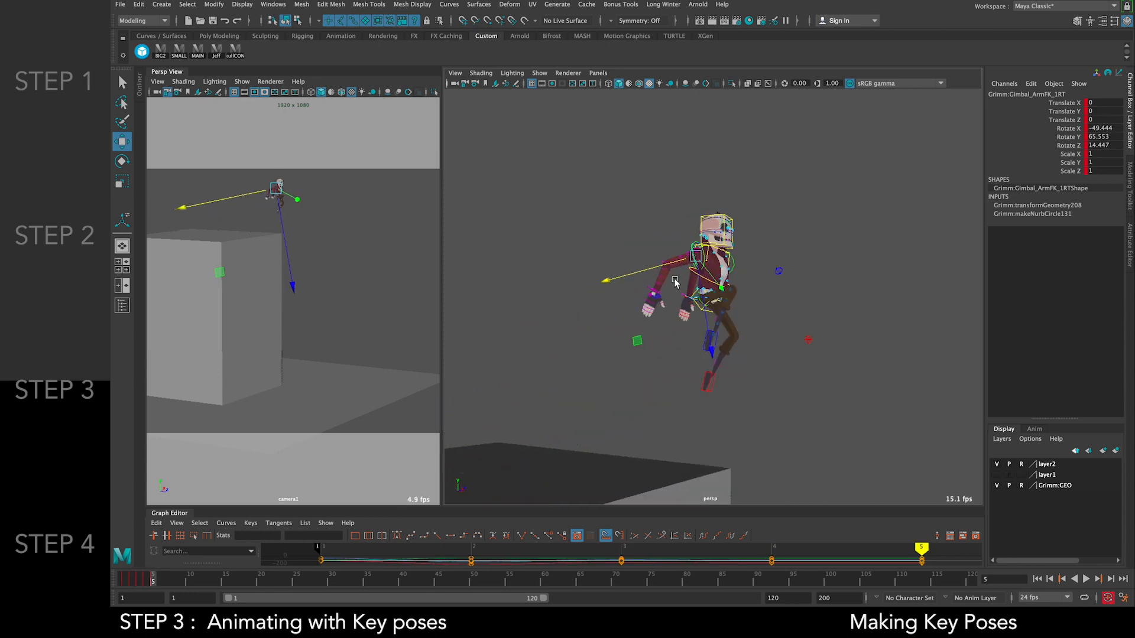
{"action": "key", "text": "comma"}
{"action": "key", "text": "comma"}
{"action": "key", "text": "period"}
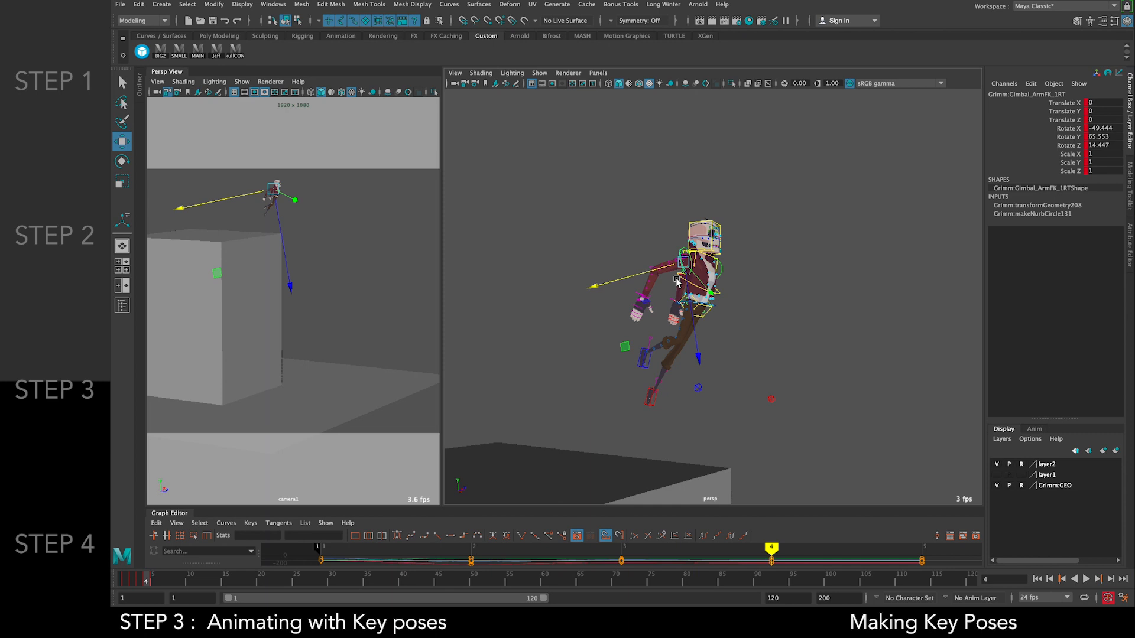
{"action": "key", "text": "period"}
Rotate the right upper arm control at frame 5 to raise the arm further behind the body
{"action": "key", "text": "e"}
{"action": "right_click_drag", "start_coordinate": [701, 268], "coordinate": [725, 279], "text": "alt"}
{"action": "left_click_drag", "start_coordinate": [739, 267], "coordinate": [757, 318]}
{"action": "left_click", "coordinate": [813, 245]}
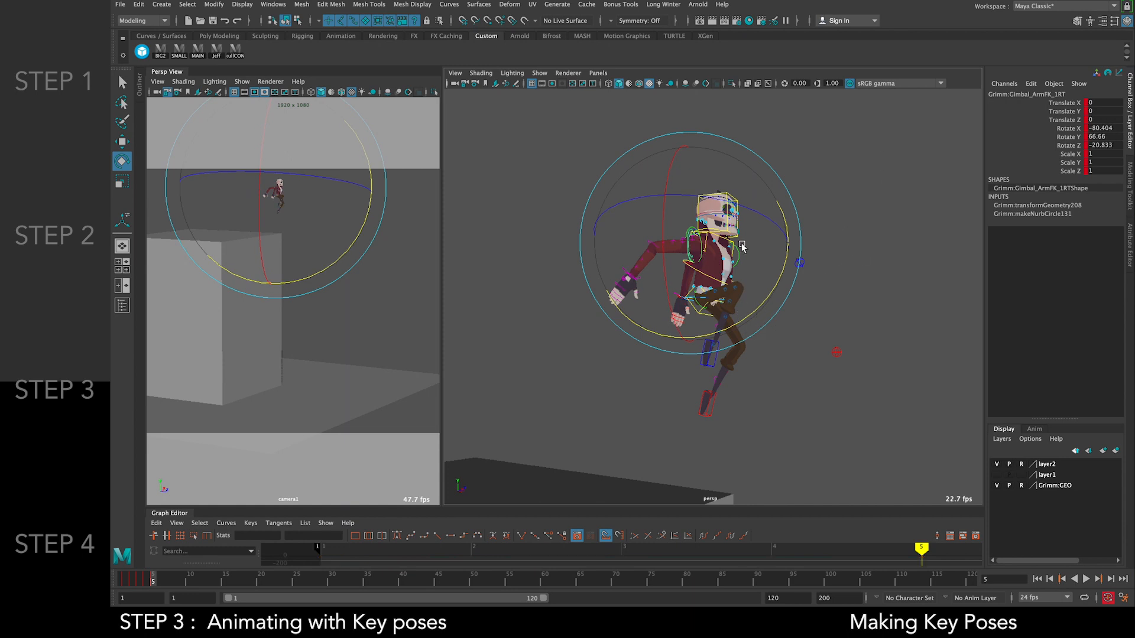
{"action": "left_click", "coordinate": [687, 247]}
{"action": "right_click_drag", "start_coordinate": [686, 247], "coordinate": [692, 212], "text": "alt"}
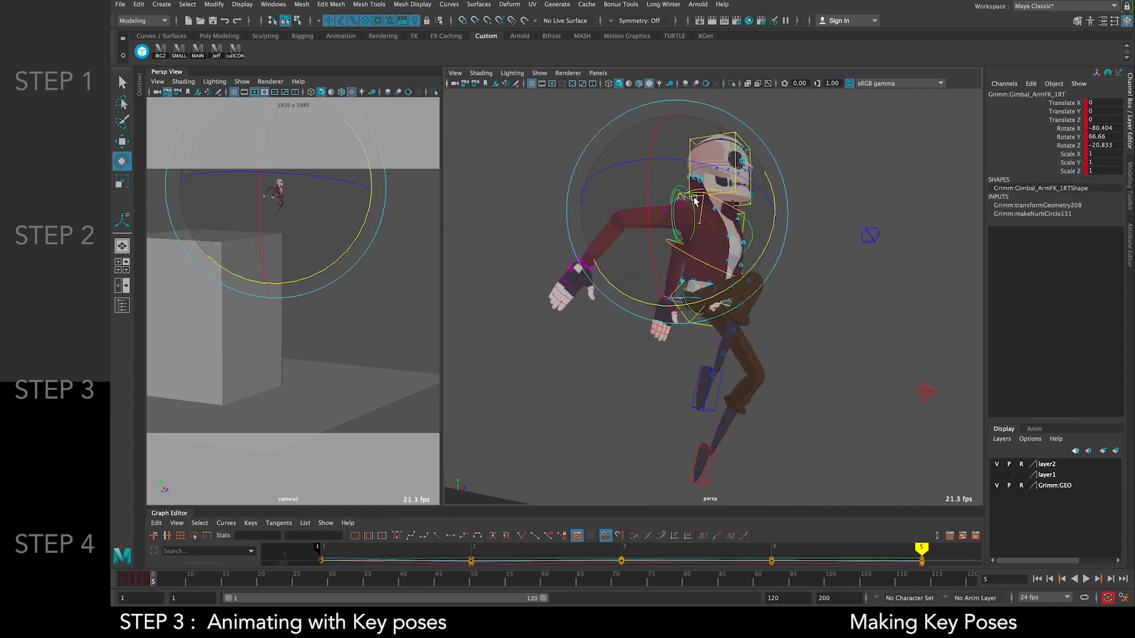
{"action": "left_click_drag", "start_coordinate": [718, 171], "coordinate": [699, 165]}
{"action": "left_click", "coordinate": [551, 163]}
Adjust the right forearm and wrist controls so the hand hangs down behind the body
{"action": "left_click", "coordinate": [610, 198]}
{"action": "left_click_drag", "start_coordinate": [675, 284], "coordinate": [765, 291]}
{"action": "left_click", "coordinate": [835, 235]}
{"action": "left_click", "coordinate": [603, 272]}
{"action": "left_click_drag", "start_coordinate": [668, 329], "coordinate": [603, 304]}
{"action": "left_click", "coordinate": [677, 238]}
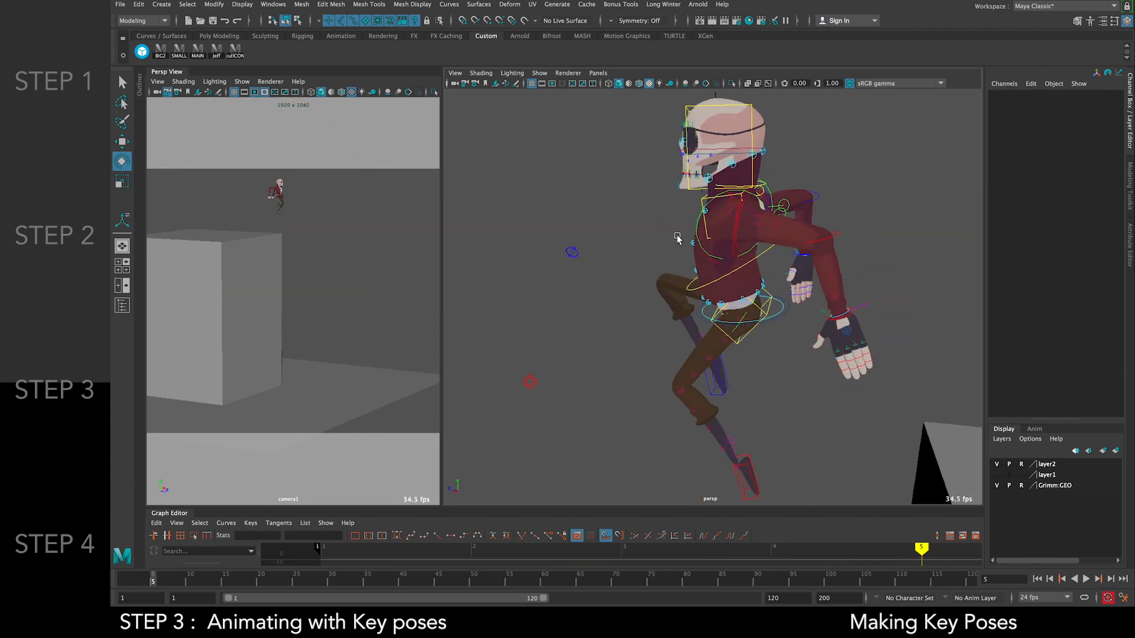
Rotate the left upper arm and elbow controls to swing the bent left arm back behind the body
{"action": "left_click", "coordinate": [736, 247]}
{"action": "left_click_drag", "start_coordinate": [831, 176], "coordinate": [905, 201]}
{"action": "left_click", "coordinate": [905, 201]}
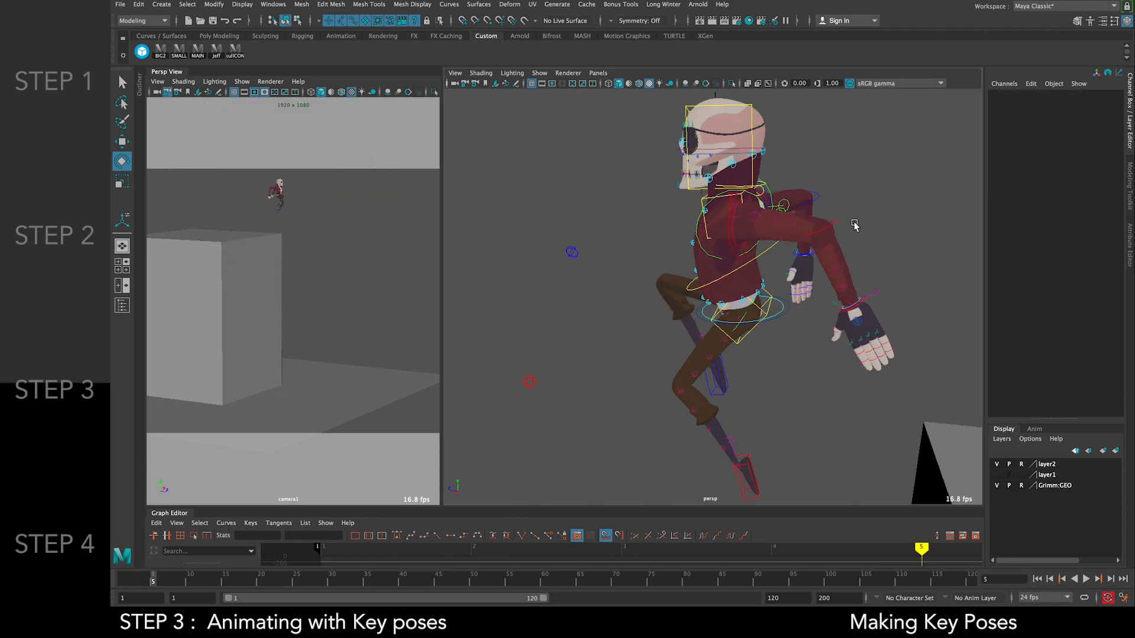
{"action": "left_click", "coordinate": [835, 224]}
{"action": "left_click_drag", "start_coordinate": [877, 150], "coordinate": [907, 185]}
{"action": "left_click", "coordinate": [907, 186]}
{"action": "left_click", "coordinate": [753, 229]}
{"action": "left_click_drag", "start_coordinate": [768, 231], "coordinate": [811, 233]}
{"action": "left_click", "coordinate": [815, 233]}
{"action": "left_click", "coordinate": [818, 231]}
{"action": "left_click_drag", "start_coordinate": [820, 132], "coordinate": [798, 137]}
Rotate the right upper arm control to about X -86, Y 41, Z -26 and compare the pose with frame 4
{"action": "left_click_drag", "start_coordinate": [685, 239], "coordinate": [841, 246], "text": "alt"}
{"action": "left_click", "coordinate": [841, 246]}
{"action": "left_click", "coordinate": [696, 229]}
{"action": "left_click_drag", "start_coordinate": [718, 222], "coordinate": [717, 249]}
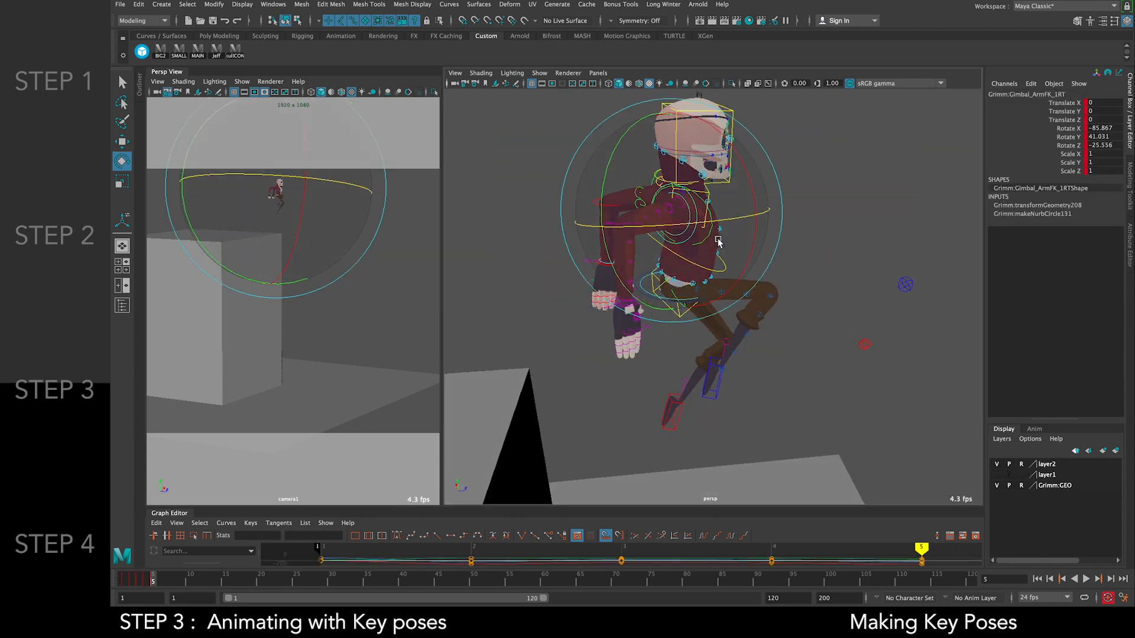
{"action": "key", "text": "comma"}
{"action": "key", "text": "period"}
Rotate the hips control at frame 5 and tilt the head forward and down
{"action": "left_click", "coordinate": [665, 353]}
{"action": "left_click", "coordinate": [652, 281]}
{"action": "left_click_drag", "start_coordinate": [652, 192], "coordinate": [714, 269]}
{"action": "left_click_drag", "start_coordinate": [673, 196], "coordinate": [639, 198]}
{"action": "key", "text": "comma"}
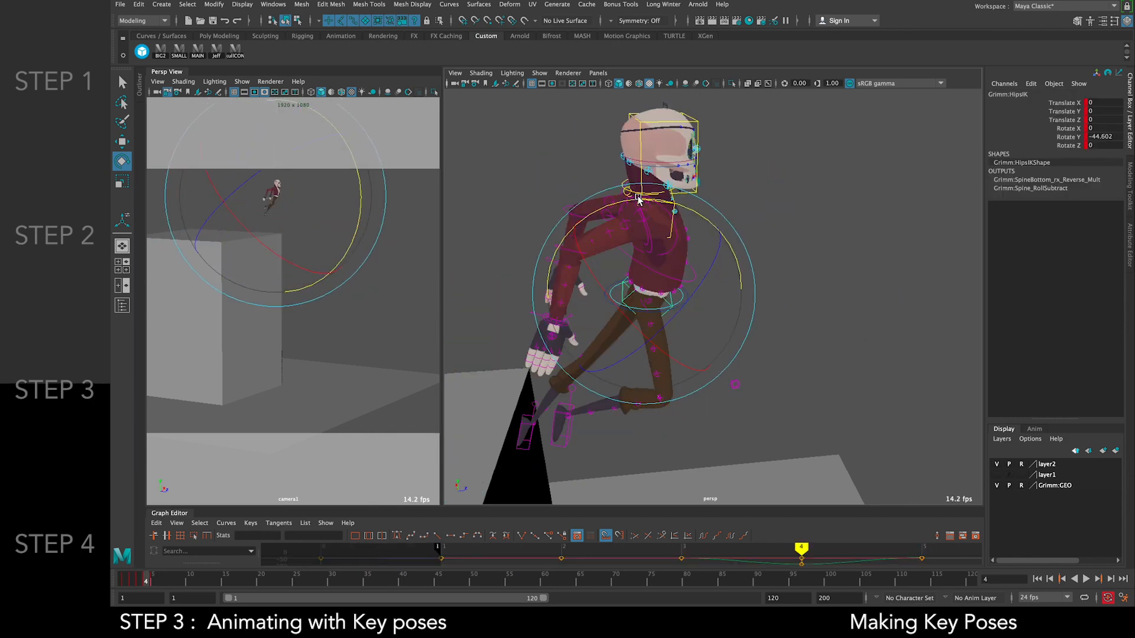
{"action": "key", "text": "period"}
{"action": "left_click", "coordinate": [730, 109]}
{"action": "left_click_drag", "start_coordinate": [595, 111], "coordinate": [641, 99]}
Select the main body control together with both foot controls and set the Move tool's axis orientation to World
{"action": "left_click", "coordinate": [655, 303]}
{"action": "left_click", "coordinate": [711, 391], "text": "shift"}
{"action": "left_click", "coordinate": [676, 409], "text": "shift"}
{"action": "key", "text": "w"}
{"action": "left_click_drag", "start_coordinate": [743, 344], "coordinate": [712, 330], "text": "alt"}
{"action": "left_click", "coordinate": [734, 497]}
{"action": "key", "text": "comma"}
{"action": "key", "text": "period"}
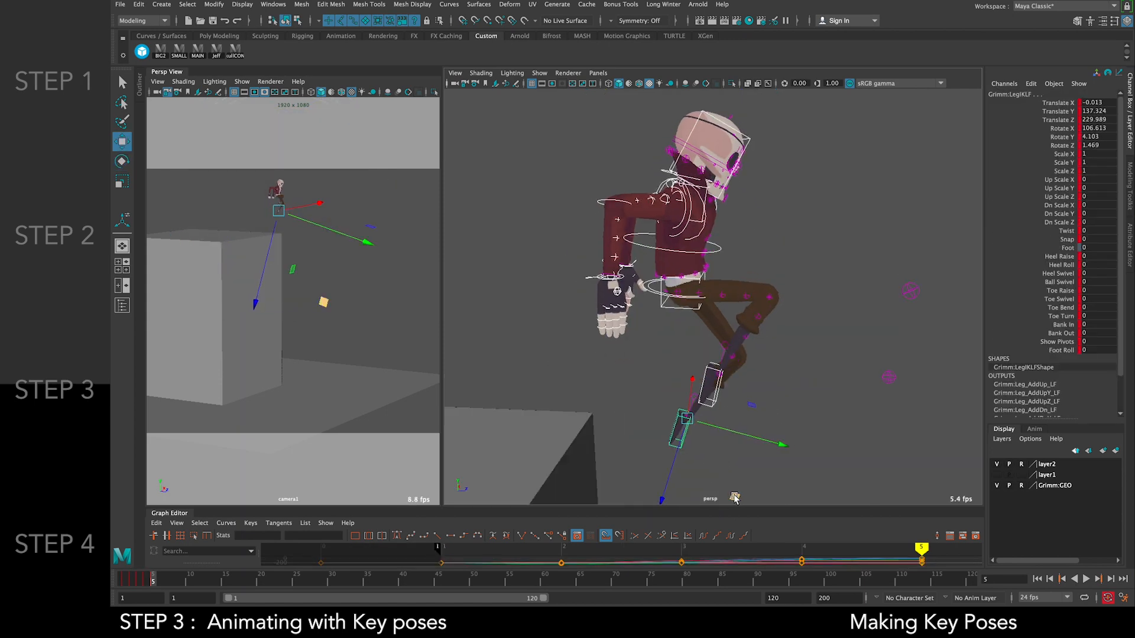
{"action": "mouse_move", "coordinate": [735, 497]}
{"action": "left_mouse_down"}
{"action": "mouse_move", "coordinate": [793, 496]}
{"action": "mouse_move", "coordinate": [722, 496]}
{"action": "mouse_move", "coordinate": [753, 480]}
{"action": "mouse_move", "coordinate": [757, 502]}
{"action": "mouse_move", "coordinate": [700, 476]}
{"action": "mouse_move", "coordinate": [727, 466]}
{"action": "mouse_move", "coordinate": [737, 502]}
{"action": "left_mouse_up"}
{"action": "double_click", "coordinate": [123, 142]}
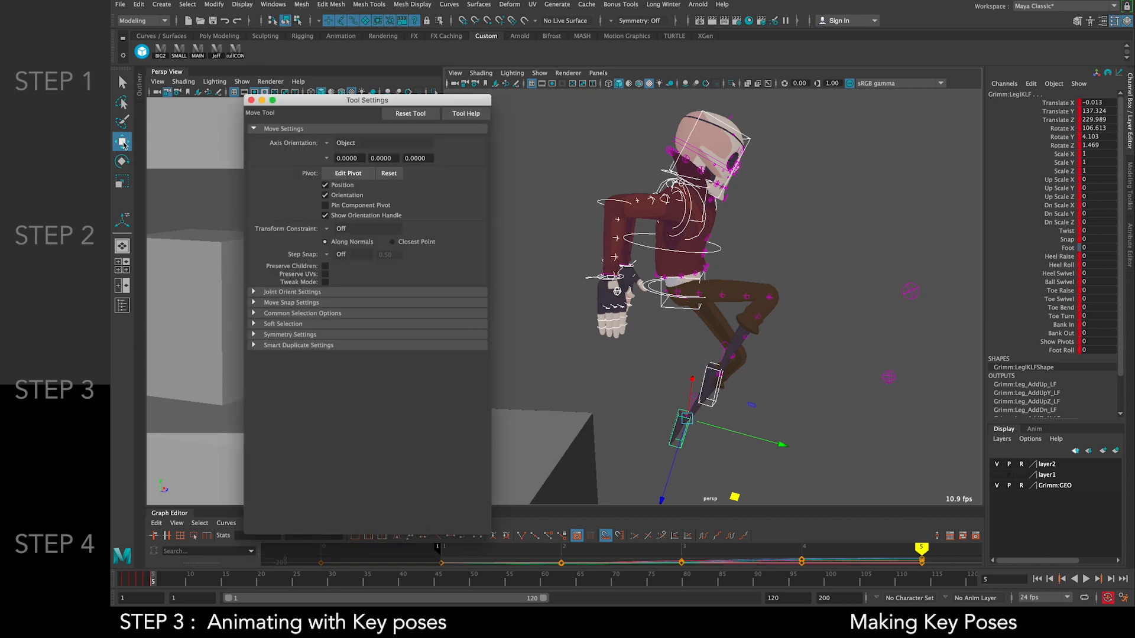
{"action": "left_click", "coordinate": [328, 143]}
{"action": "left_click", "coordinate": [355, 162]}
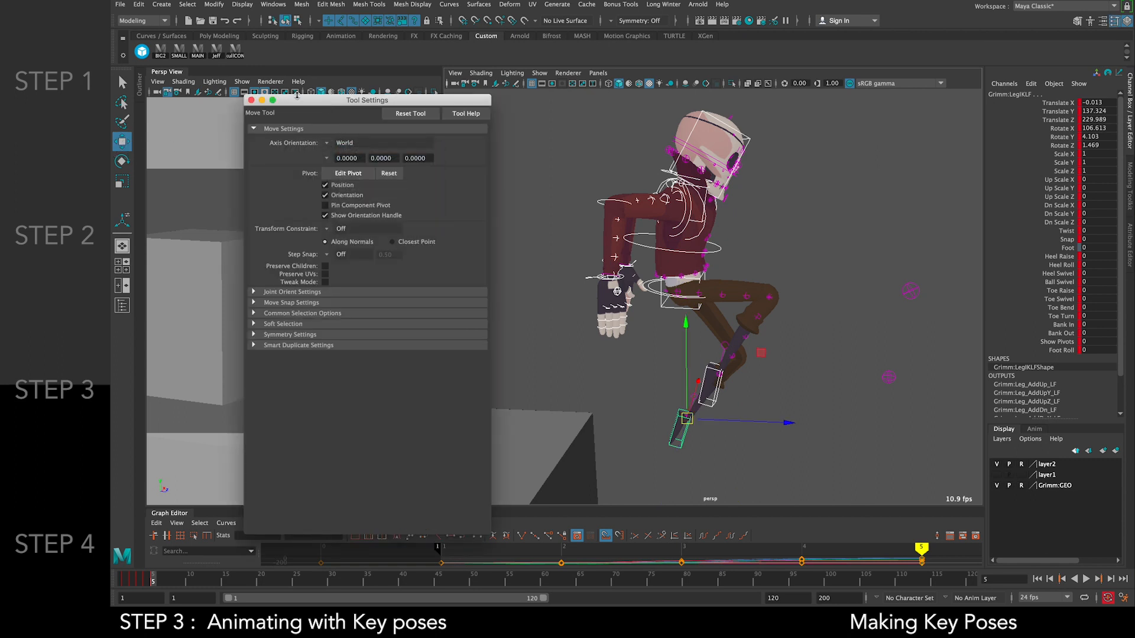
{"action": "left_click", "coordinate": [251, 100]}
Move the selected body and feet forward and up, bringing the left foot control to about Translate Y 150, Z 257
{"action": "left_click_drag", "start_coordinate": [798, 423], "coordinate": [824, 424]}
{"action": "mouse_move", "coordinate": [710, 329]}
{"action": "left_mouse_down"}
{"action": "mouse_move", "coordinate": [714, 354]}
{"action": "mouse_move", "coordinate": [717, 327]}
{"action": "left_mouse_up"}
{"action": "key", "text": "comma"}
{"action": "key", "text": "comma"}
{"action": "key", "text": "period"}
{"action": "key", "text": "period"}
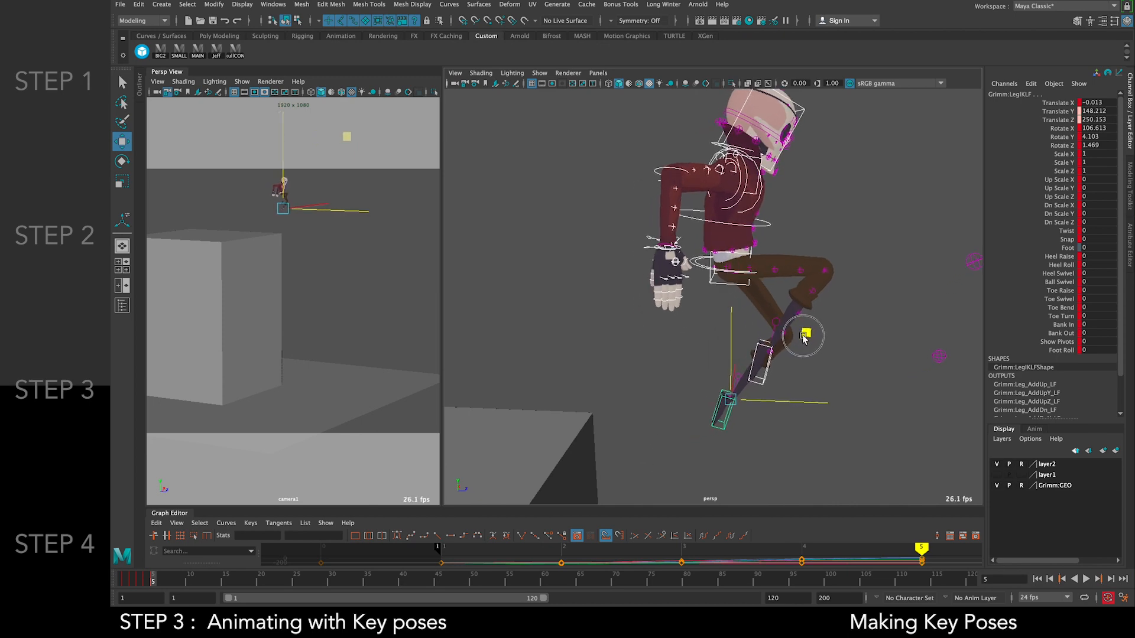
Step back and forth between frames 2 and 5 to check the spacing of the leap
{"action": "key", "text": "comma"}
{"action": "key", "text": "comma"}
{"action": "key", "text": "period"}
{"action": "key", "text": "period"}
{"action": "key", "text": "comma"}
{"action": "key", "text": "comma"}
{"action": "key", "text": "period"}
{"action": "key", "text": "period"}
{"action": "key", "text": "comma"}
{"action": "key", "text": "comma"}
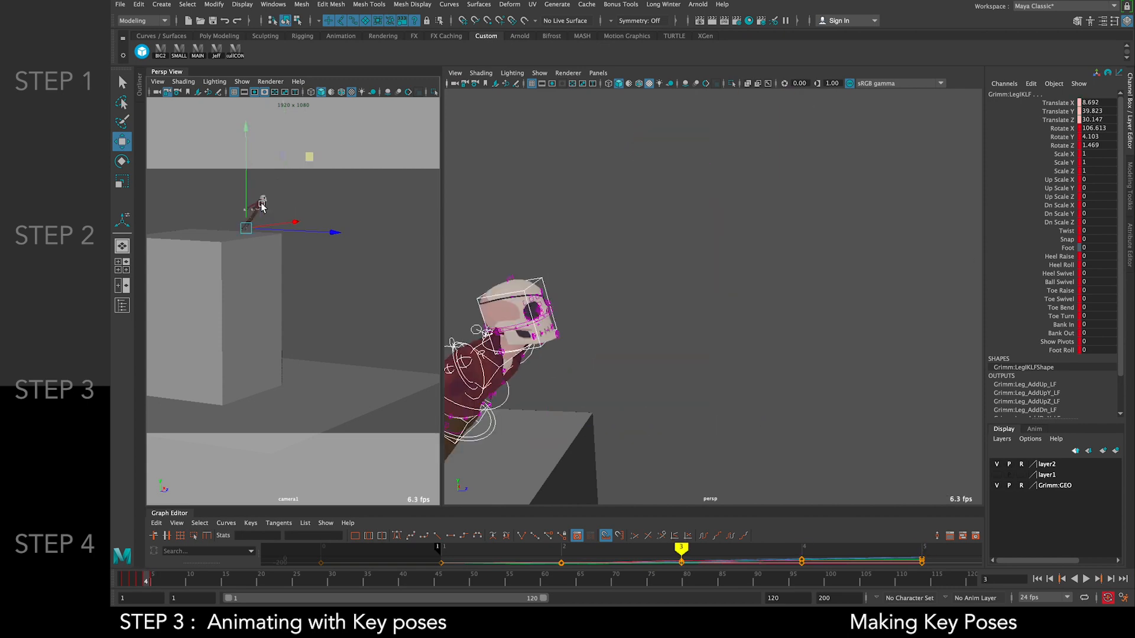
{"action": "key", "text": "period"}
{"action": "key", "text": "period"}
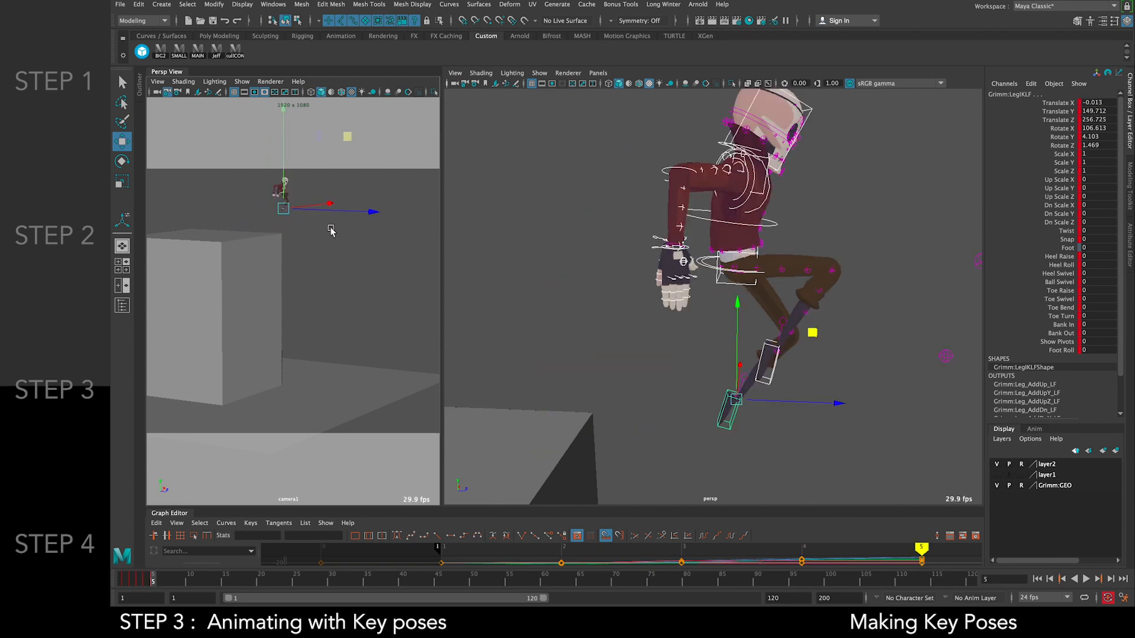
{"action": "key", "text": "comma"}
{"action": "key", "text": "comma"}
{"action": "key", "text": "comma"}
{"action": "key", "text": "period"}
{"action": "key", "text": "period"}
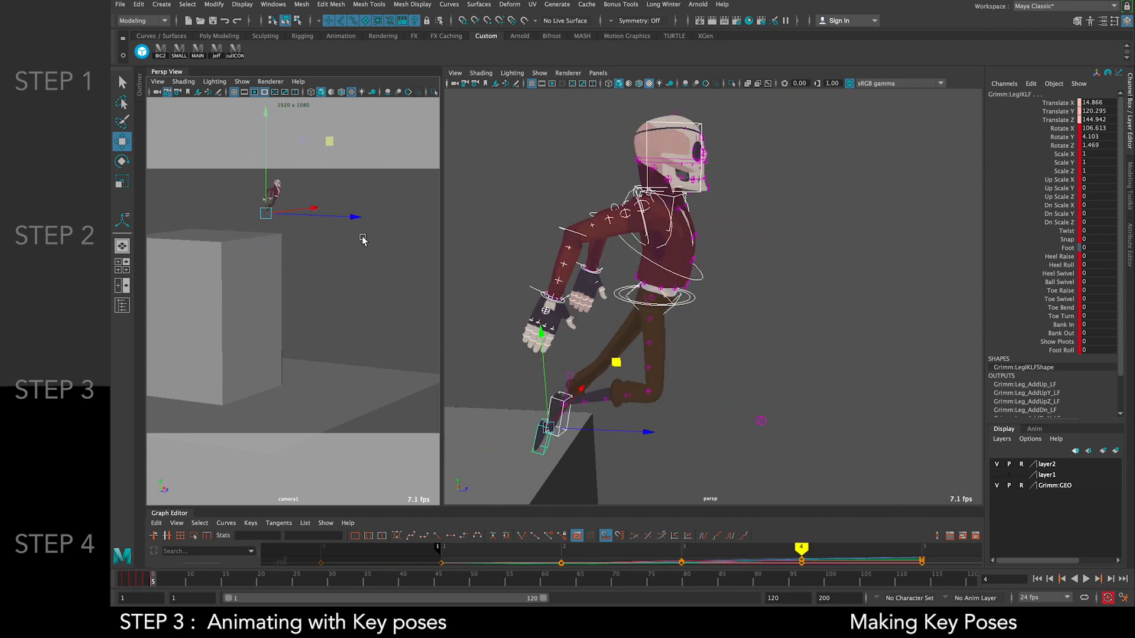
{"action": "key", "text": "period"}
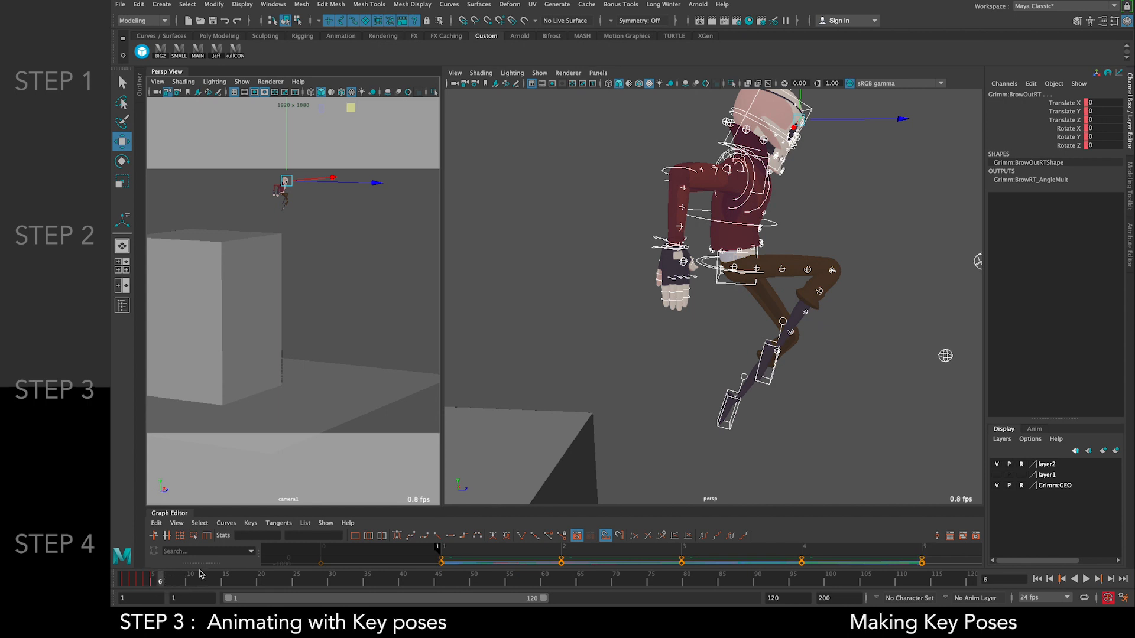
Key all of the rig's controls at frame 6 and select the main body control with both foot controls
{"action": "left_click", "coordinate": [615, 263]}
{"action": "middle_click_drag", "start_coordinate": [787, 253], "coordinate": [711, 241], "text": "alt"}
{"action": "left_click", "coordinate": [635, 262]}
{"action": "left_click_drag", "start_coordinate": [635, 262], "coordinate": [626, 353], "text": "alt"}
{"action": "left_click", "coordinate": [652, 339]}
{"action": "left_click", "coordinate": [633, 386]}
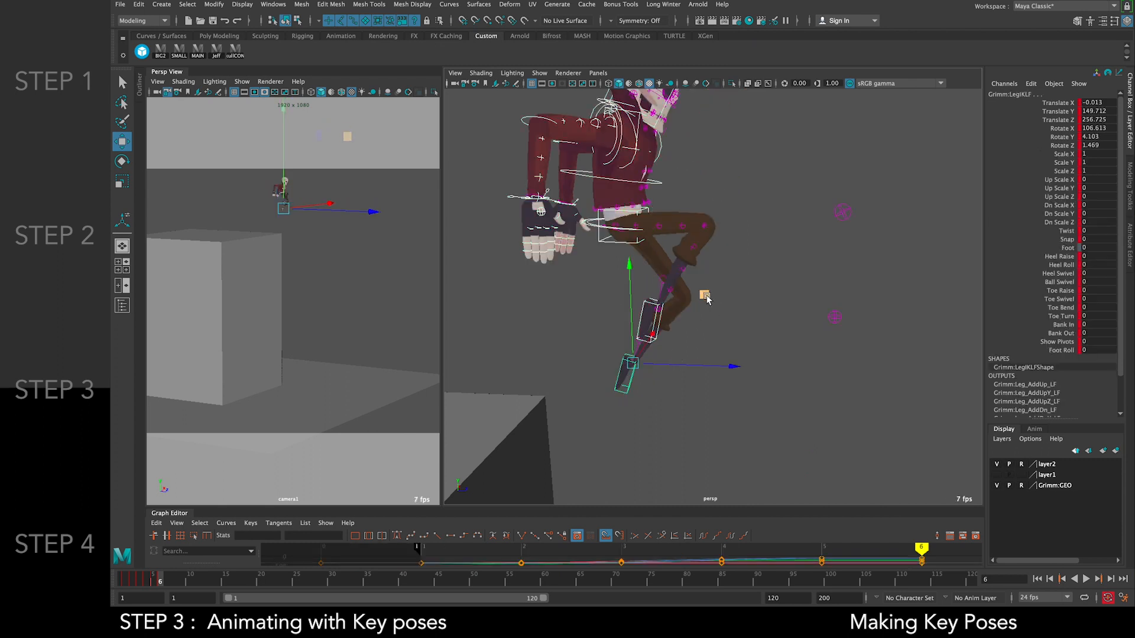
{"action": "key", "text": "comma"}
{"action": "key", "text": "period"}
{"action": "key", "text": "period"}
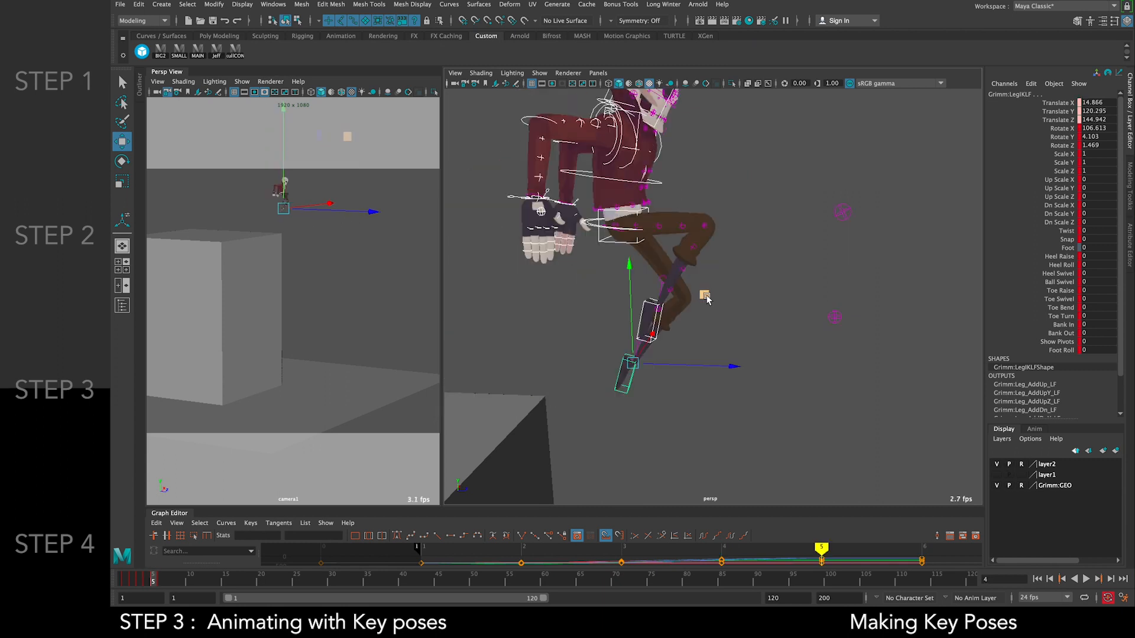
Move the body and feet at frame 6 forward and down, placing the left foot control at about Translate Y 138, Z 292
{"action": "left_click_drag", "start_coordinate": [706, 298], "coordinate": [759, 309]}
{"action": "key", "text": "comma"}
{"action": "key", "text": "period"}
{"action": "left_click_drag", "start_coordinate": [776, 377], "coordinate": [787, 379]}
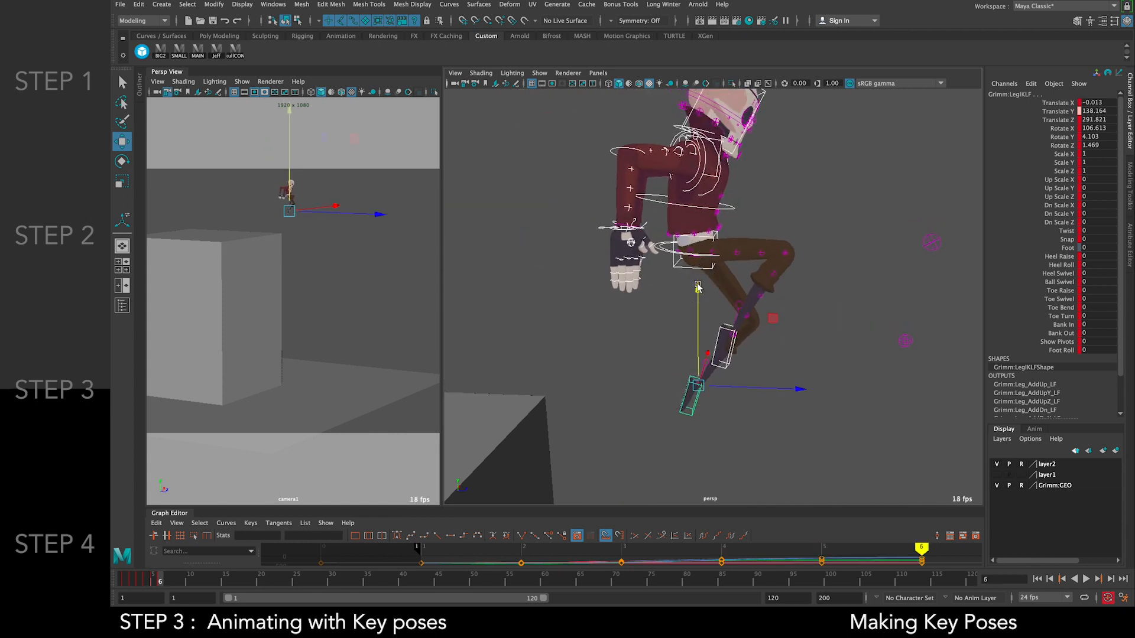
Return to frame 1 and step back and forth through frames 1 to 6 to review the jump's key poses
{"action": "key", "text": "alt+shift+v"}
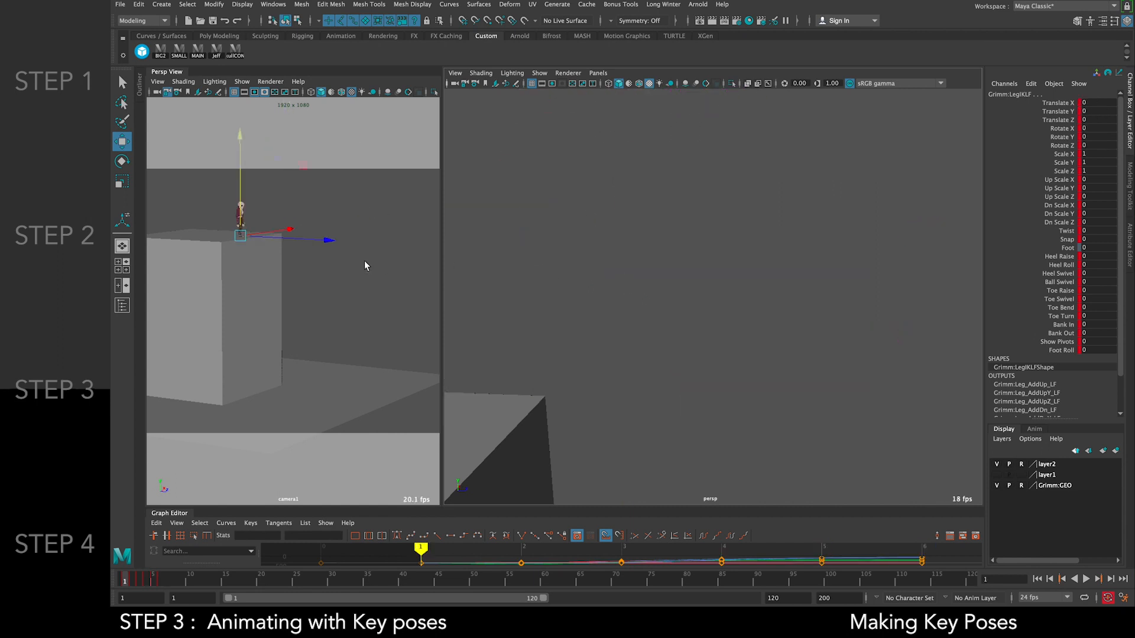
{"action": "key", "text": "period"}
{"action": "key", "text": "period"}
{"action": "key", "text": "period"}
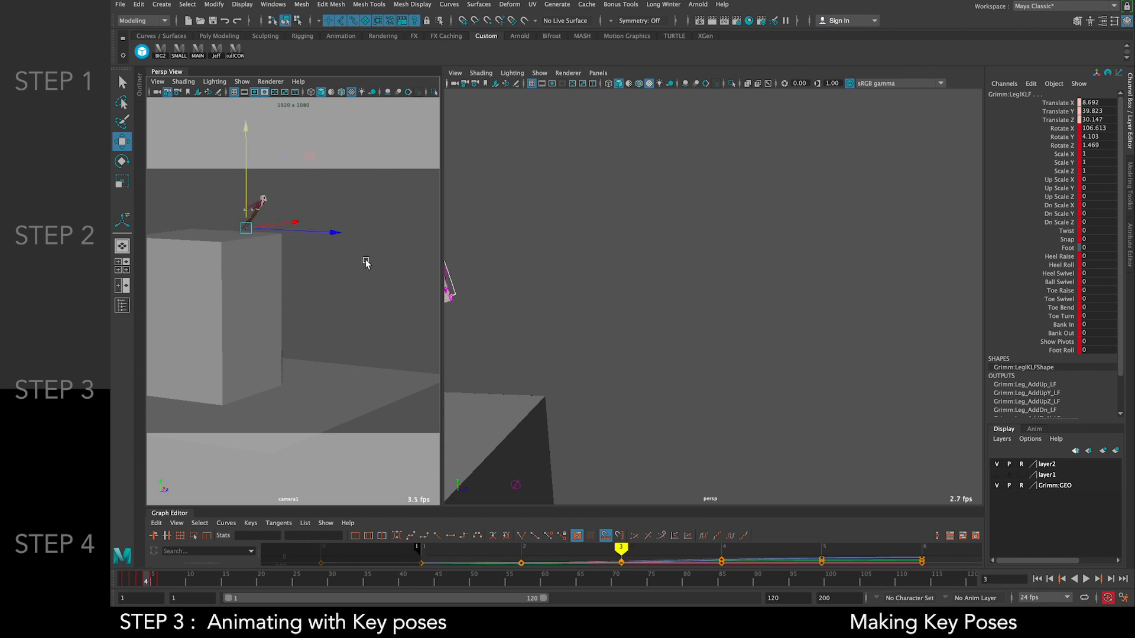
{"action": "key", "text": "comma"}
{"action": "key", "text": "comma"}
{"action": "key", "text": "period"}
{"action": "key", "text": "comma"}
{"action": "key", "text": "period"}
{"action": "key", "text": "comma"}
{"action": "key", "text": "period"}
{"action": "key", "text": "comma"}
{"action": "key", "text": "period"}
{"action": "key", "text": "comma"}
{"action": "key", "text": "period"}
{"action": "key", "text": "comma"}
{"action": "key", "text": "period"}
{"action": "key", "text": "period"}
{"action": "key", "text": "comma"}
{"action": "key", "text": "period"}
{"action": "key", "text": "comma"}
{"action": "key", "text": "comma"}
{"action": "key", "text": "period"}
{"action": "key", "text": "period"}
{"action": "key", "text": "period"}
{"action": "key", "text": "comma"}
{"action": "key", "text": "period"}
{"action": "key", "text": "period"}
{"action": "key", "text": "comma"}
{"action": "key", "text": "period"}
{"action": "key", "text": "comma"}
{"action": "key", "text": "period"}
{"action": "key", "text": "comma"}
{"action": "key", "text": "period"}
{"action": "key", "text": "comma"}
{"action": "key", "text": "period"}
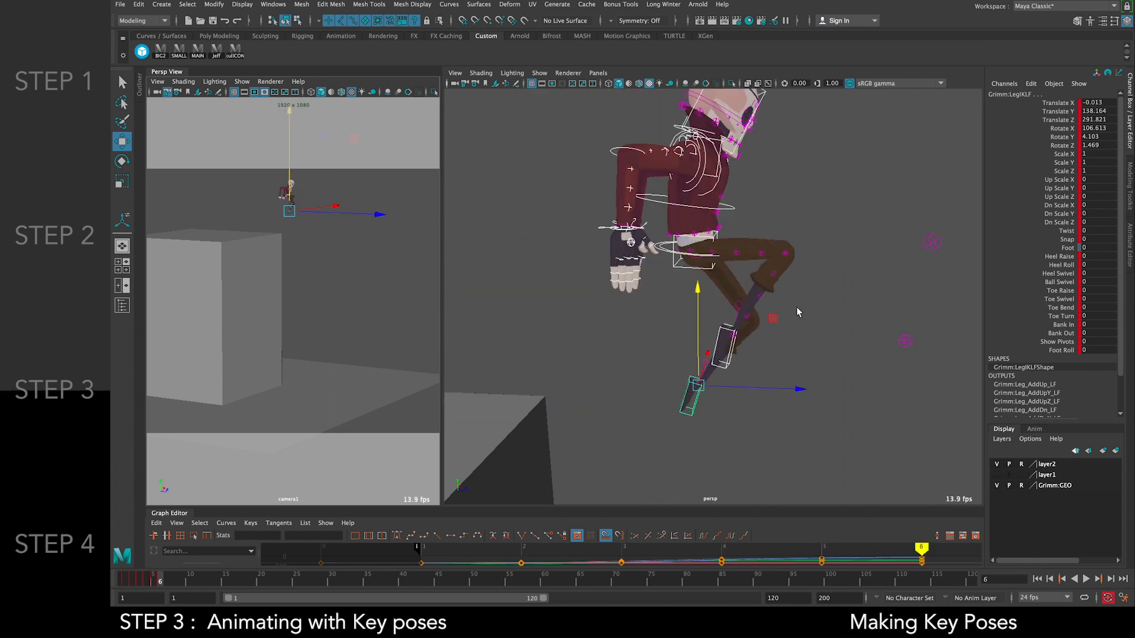
Step back and forth from frame 6 through the preceding frames to check the leap's motion
{"action": "key", "text": "comma"}
{"action": "key", "text": "comma"}
{"action": "key", "text": "comma"}
{"action": "key", "text": "comma"}
{"action": "key", "text": "period"}
{"action": "key", "text": "period"}
{"action": "key", "text": "comma"}
{"action": "key", "text": "comma"}
{"action": "key", "text": "period"}
{"action": "key", "text": "period"}
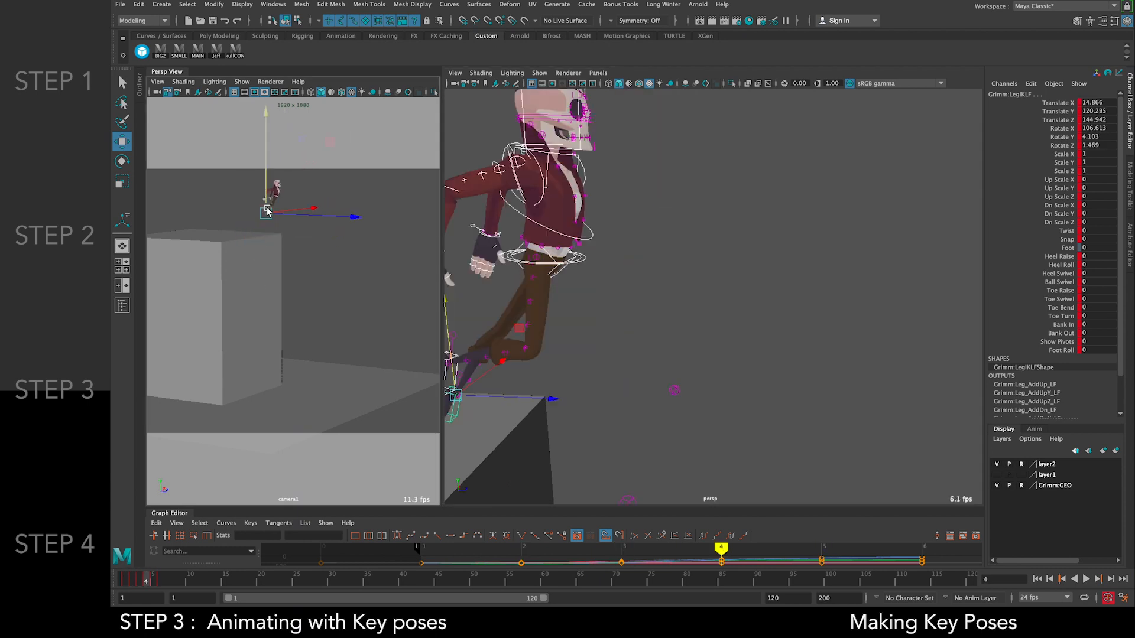
{"action": "key", "text": "period"}
{"action": "key", "text": "period"}
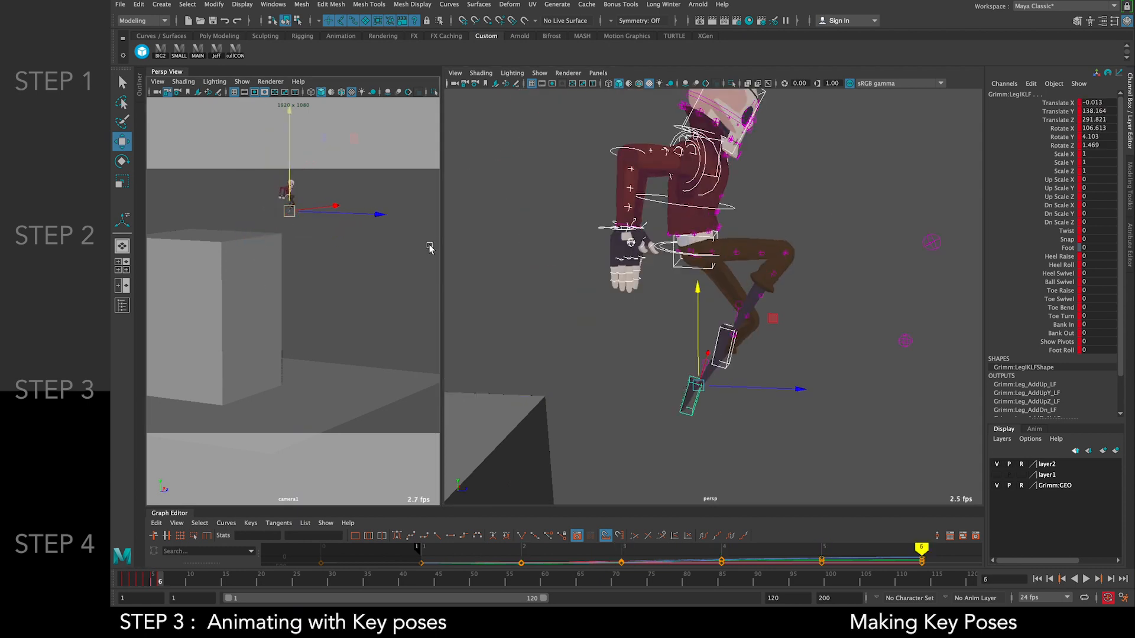
Move the body and both feet farther forward at frame 6, bringing the left foot control to about Translate Z 299
{"action": "left_click_drag", "start_coordinate": [800, 388], "coordinate": [814, 389]}
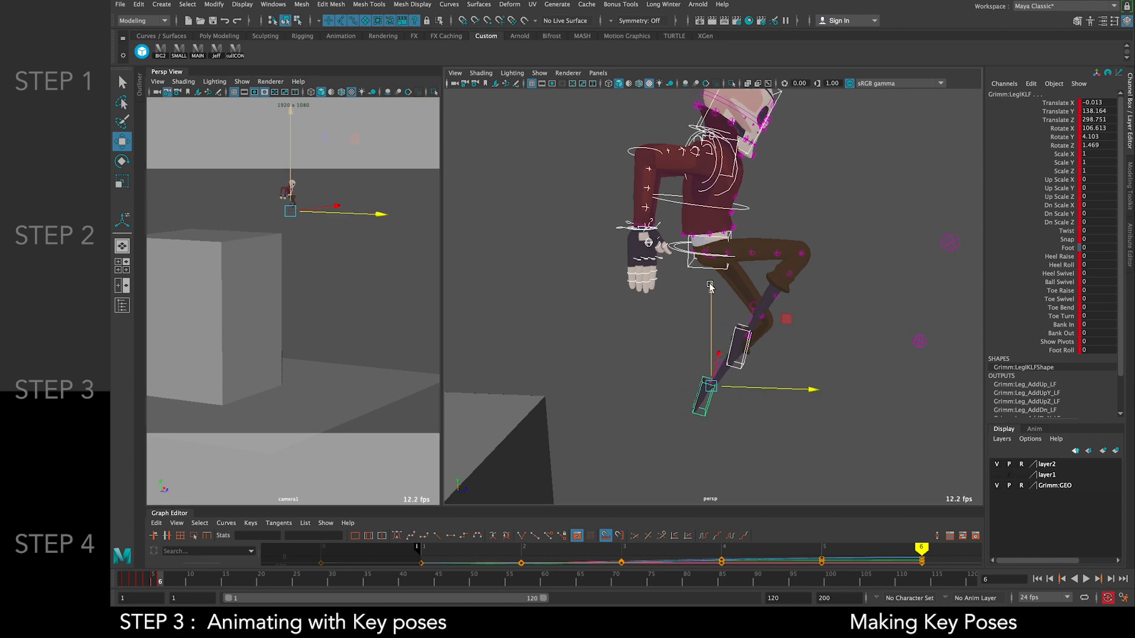
{"action": "key", "text": "comma"}
{"action": "key", "text": "comma"}
{"action": "key", "text": "comma"}
{"action": "key", "text": "period"}
{"action": "key", "text": "period"}
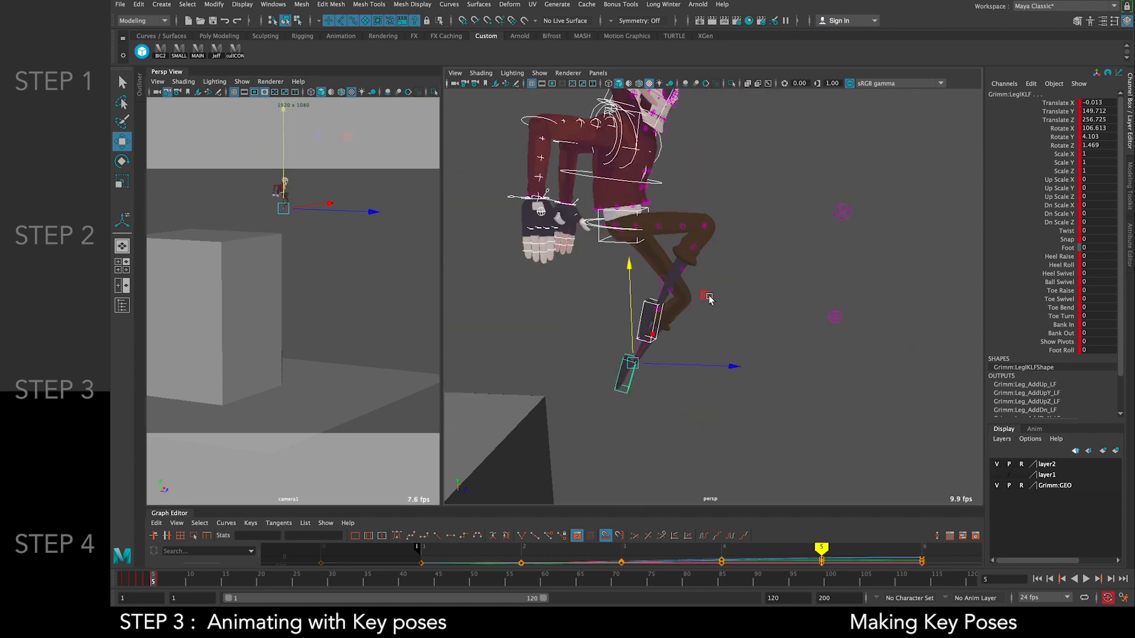
Compare the mid-air poses at frames 4, 5 and 6 by stepping between them
{"action": "key", "text": "period"}
{"action": "key", "text": "comma"}
{"action": "key", "text": "period"}
{"action": "key", "text": "comma"}
{"action": "key", "text": "comma"}
{"action": "key", "text": "comma"}
{"action": "key", "text": "period"}
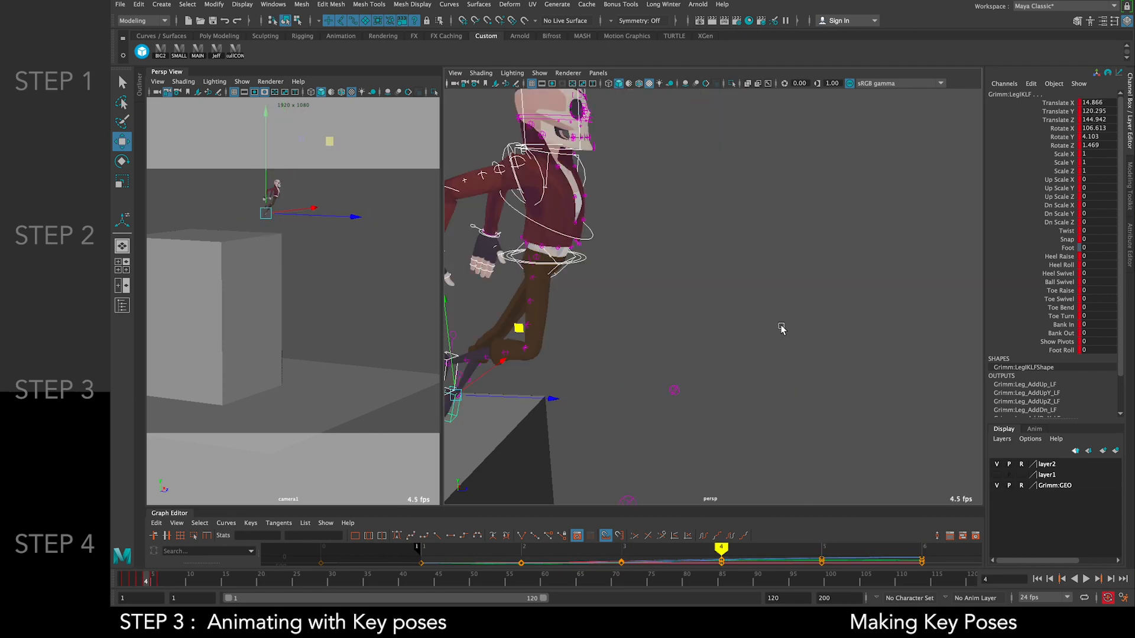
{"action": "key", "text": "period"}
{"action": "key", "text": "comma"}
{"action": "key", "text": "period"}
{"action": "key", "text": "comma"}
{"action": "key", "text": "period"}
{"action": "key", "text": "comma"}
{"action": "key", "text": "period"}
Move both foot controls back and down at frame 5, placing the left foot at about Translate Y 143, Z 239
{"action": "left_click", "coordinate": [752, 284]}
{"action": "left_click", "coordinate": [652, 332]}
{"action": "left_click", "coordinate": [633, 374]}
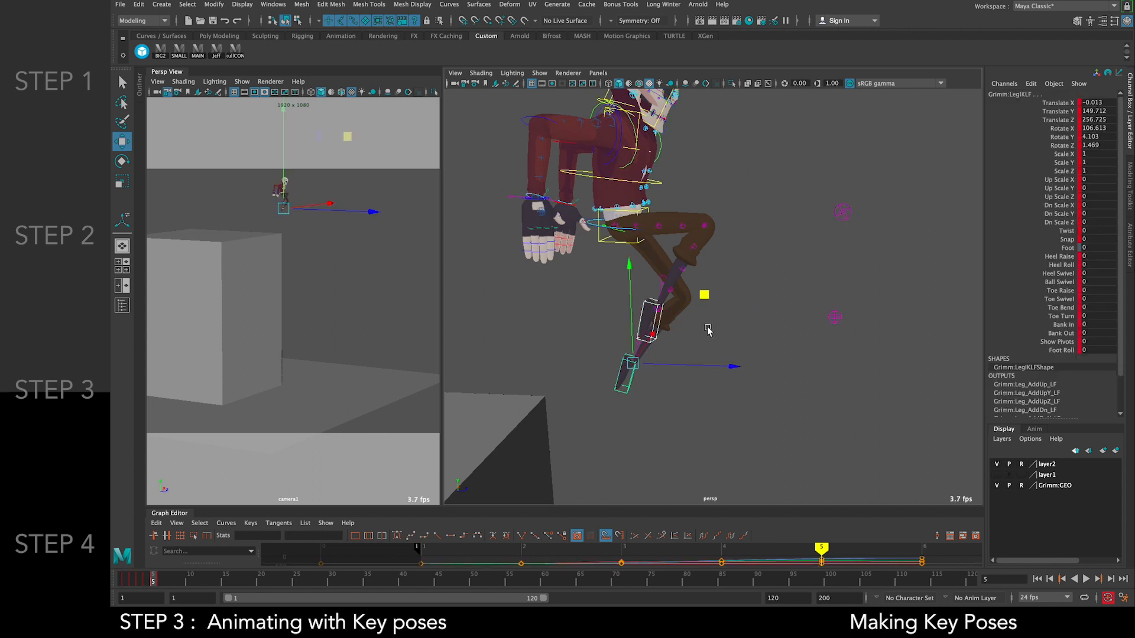
{"action": "left_click_drag", "start_coordinate": [704, 300], "coordinate": [674, 308]}
{"action": "key", "text": "comma"}
{"action": "key", "text": "period"}
{"action": "key", "text": "comma"}
{"action": "key", "text": "period"}
Move both feet forward at frame 6 to about Translate Z 309 for the left foot and rotate them to about Rotate X 42
{"action": "key", "text": "period"}
{"action": "left_click_drag", "start_coordinate": [780, 323], "coordinate": [812, 321]}
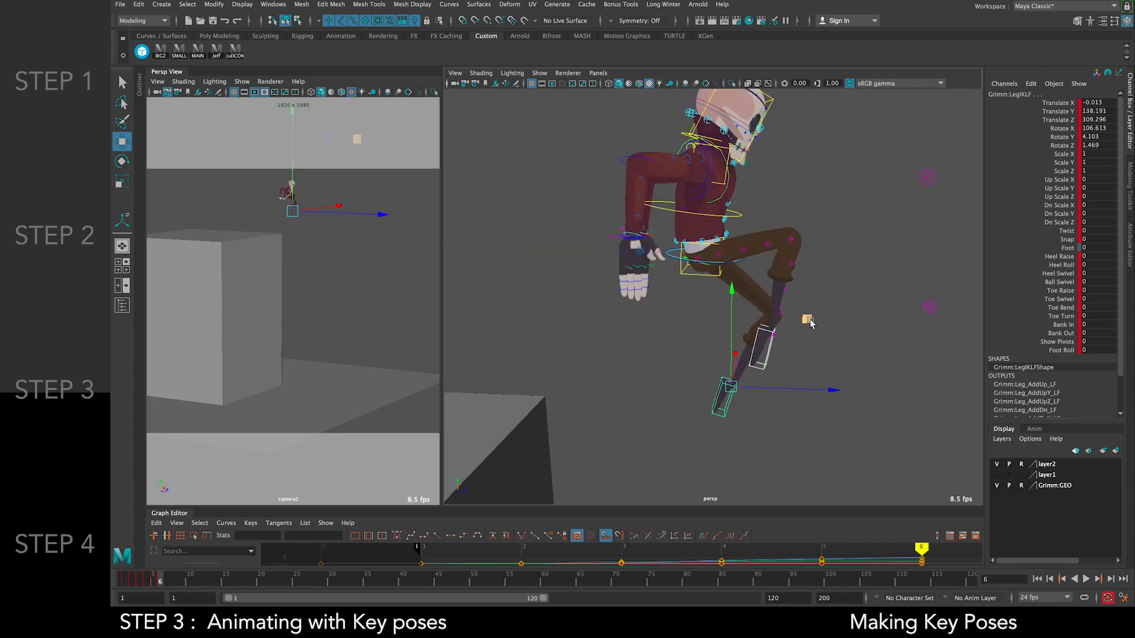
{"action": "key", "text": "e"}
{"action": "key", "text": "comma"}
{"action": "key", "text": "comma"}
{"action": "key", "text": "period"}
{"action": "key", "text": "period"}
Step repeatedly through the jump frames to examine how the repositioned feet flow into frame 6
{"action": "key", "text": "comma"}
{"action": "key", "text": "period"}
{"action": "key", "text": "comma"}
{"action": "key", "text": "comma"}
{"action": "key", "text": "comma"}
{"action": "key", "text": "comma"}
{"action": "key", "text": "period"}
{"action": "key", "text": "period"}
{"action": "key", "text": "period"}
{"action": "key", "text": "period"}
{"action": "key", "text": "comma"}
{"action": "key", "text": "comma"}
{"action": "key", "text": "period"}
{"action": "key", "text": "period"}
Rotate the right upper arm at frame 6 and select the right forearm control
{"action": "left_click", "coordinate": [709, 167]}
{"action": "left_click", "coordinate": [709, 179]}
{"action": "left_click", "coordinate": [707, 184]}
{"action": "left_click", "coordinate": [700, 190]}
{"action": "left_click", "coordinate": [695, 197]}
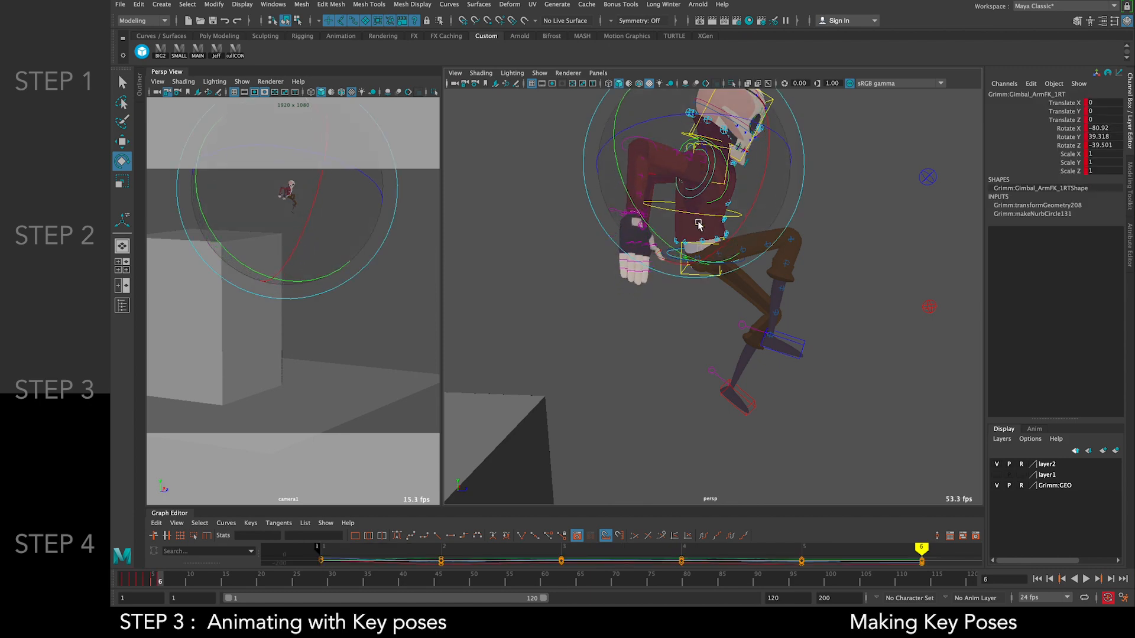
{"action": "left_click_drag", "start_coordinate": [725, 255], "coordinate": [697, 237]}
{"action": "left_click", "coordinate": [656, 206]}
{"action": "left_click", "coordinate": [641, 188]}
Adjust the right forearm's rotation at frame 5, comparing it with the arm poses at frames 4 and 6
{"action": "key", "text": "comma"}
{"action": "key", "text": "comma"}
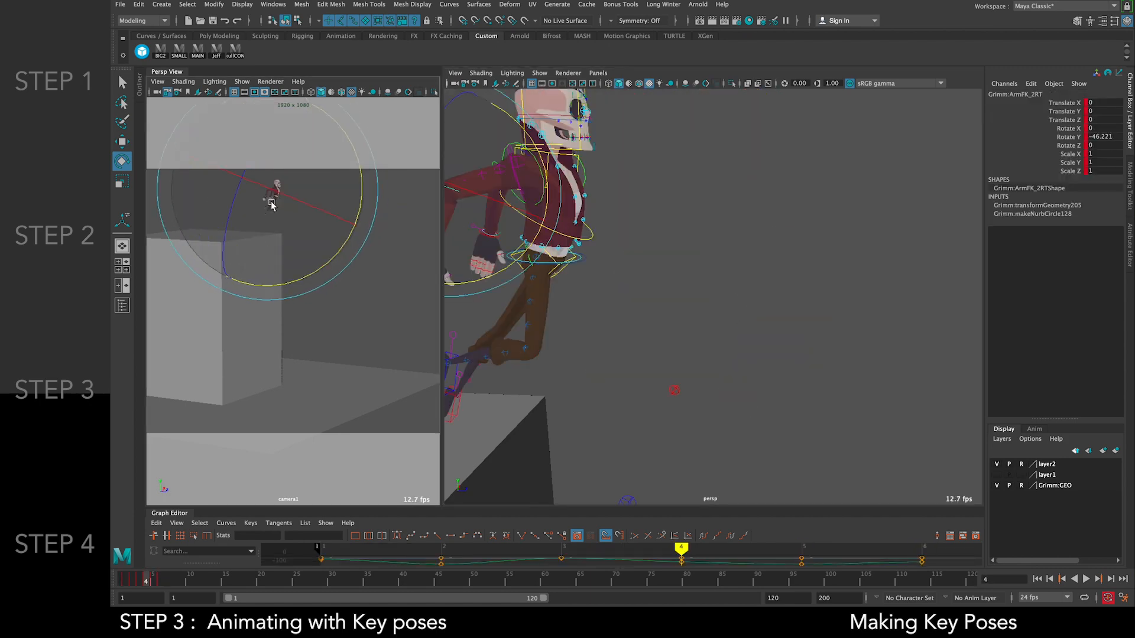
{"action": "key", "text": "period"}
{"action": "left_click_drag", "start_coordinate": [539, 177], "coordinate": [501, 153]}
{"action": "key", "text": "comma"}
{"action": "key", "text": "period"}
{"action": "left_click_drag", "start_coordinate": [559, 230], "coordinate": [535, 237]}
{"action": "key", "text": "comma"}
{"action": "key", "text": "period"}
{"action": "key", "text": "period"}
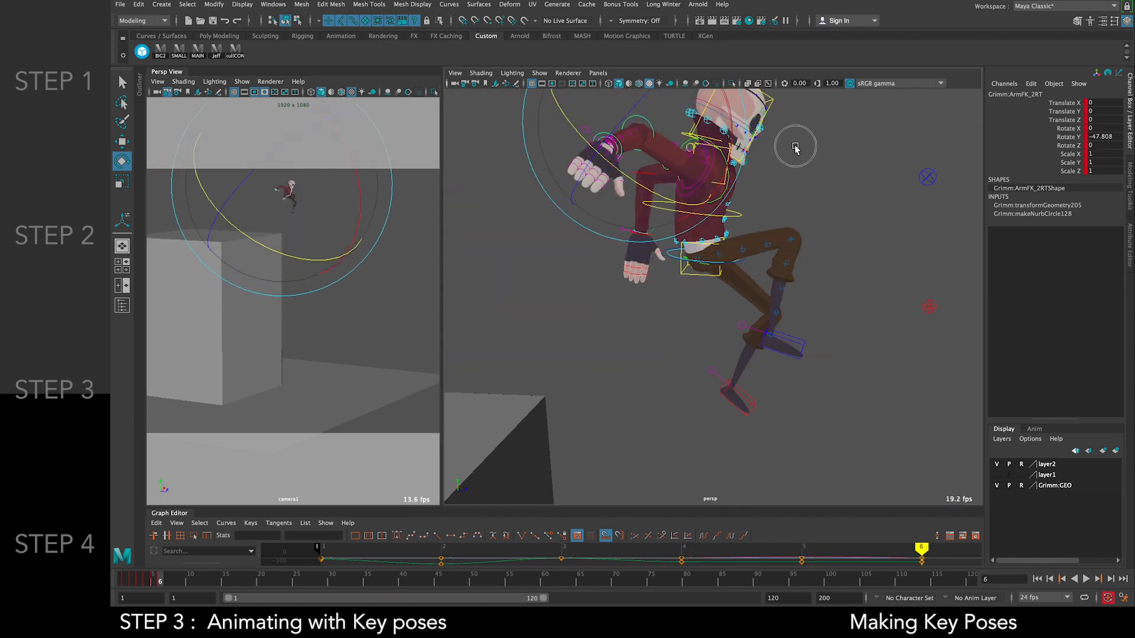
Swing the left arm up and back at frame 6, rotating the forearm to about Rotate Y -36
{"action": "left_click", "coordinate": [796, 147]}
{"action": "left_click_drag", "start_coordinate": [796, 148], "coordinate": [635, 177], "text": "alt"}
{"action": "left_click", "coordinate": [616, 182]}
{"action": "left_click_drag", "start_coordinate": [617, 236], "coordinate": [526, 284]}
{"action": "left_click_drag", "start_coordinate": [535, 230], "coordinate": [722, 144]}
{"action": "left_click", "coordinate": [646, 206]}
{"action": "left_click", "coordinate": [646, 204]}
{"action": "middle_click_drag", "start_coordinate": [722, 144], "coordinate": [679, 282], "text": "alt"}
{"action": "left_click", "coordinate": [679, 284]}
{"action": "left_click_drag", "start_coordinate": [679, 284], "coordinate": [681, 237], "text": "alt"}
{"action": "left_click_drag", "start_coordinate": [681, 237], "coordinate": [596, 336]}
{"action": "left_click", "coordinate": [689, 199]}
{"action": "left_click", "coordinate": [713, 225]}
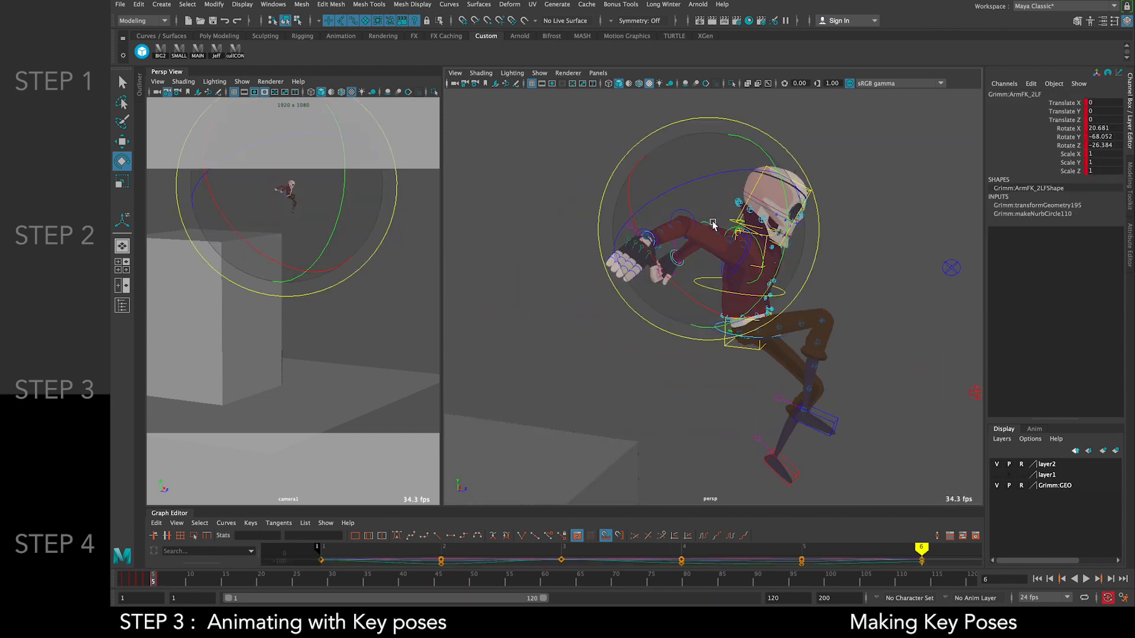
Step back and forth between frames 4 and 6 to check the arm swing
{"action": "key", "text": "comma"}
{"action": "key", "text": "comma"}
{"action": "key", "text": "period"}
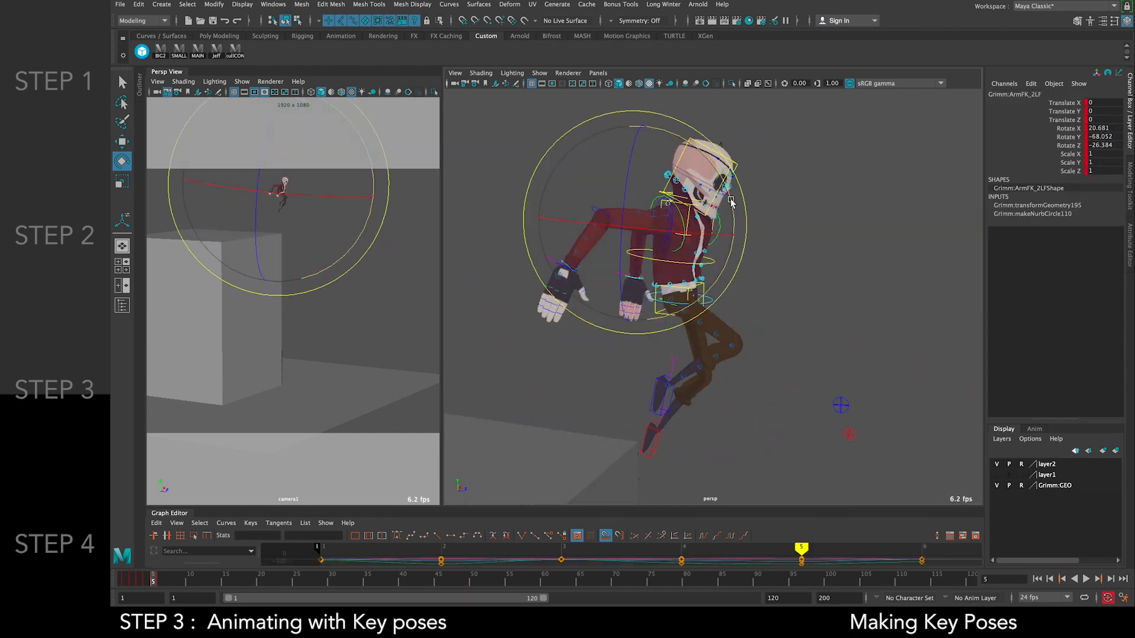
{"action": "key", "text": "comma"}
{"action": "key", "text": "period"}
{"action": "key", "text": "period"}
{"action": "key", "text": "comma"}
{"action": "key", "text": "period"}
{"action": "key", "text": "period"}
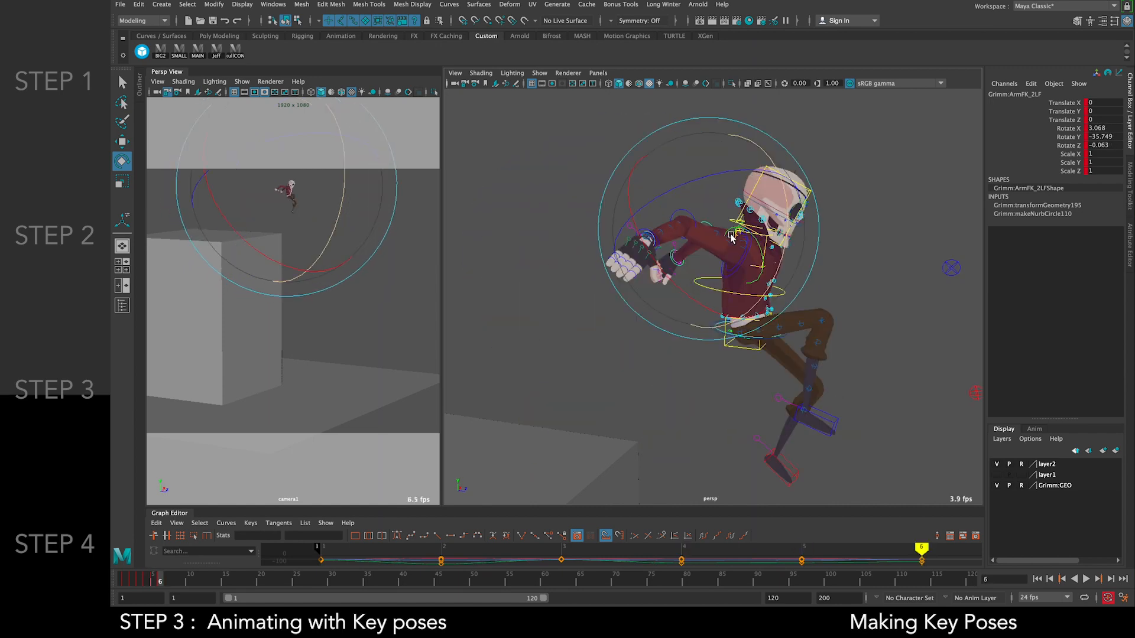
{"action": "key", "text": "comma"}
{"action": "key", "text": "comma"}
{"action": "key", "text": "period"}
{"action": "key", "text": "period"}
{"action": "key", "text": "comma"}
{"action": "key", "text": "comma"}
{"action": "key", "text": "period"}
{"action": "key", "text": "period"}
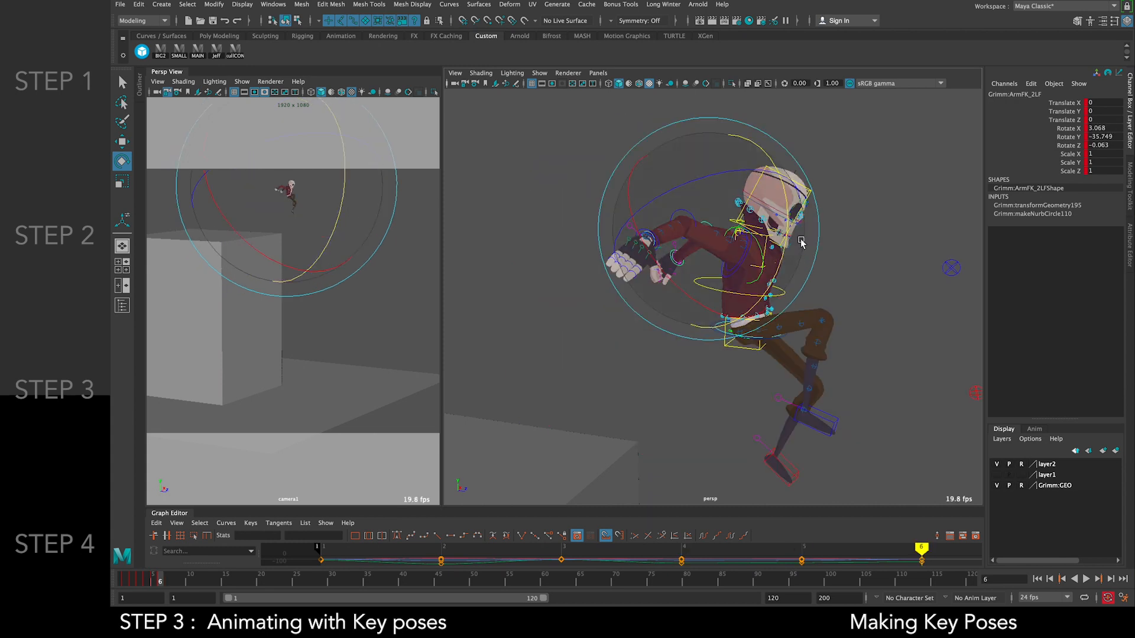
Lower the left foot at frame 6 to about Translate Y 128, Z 311
{"action": "left_click", "coordinate": [796, 473]}
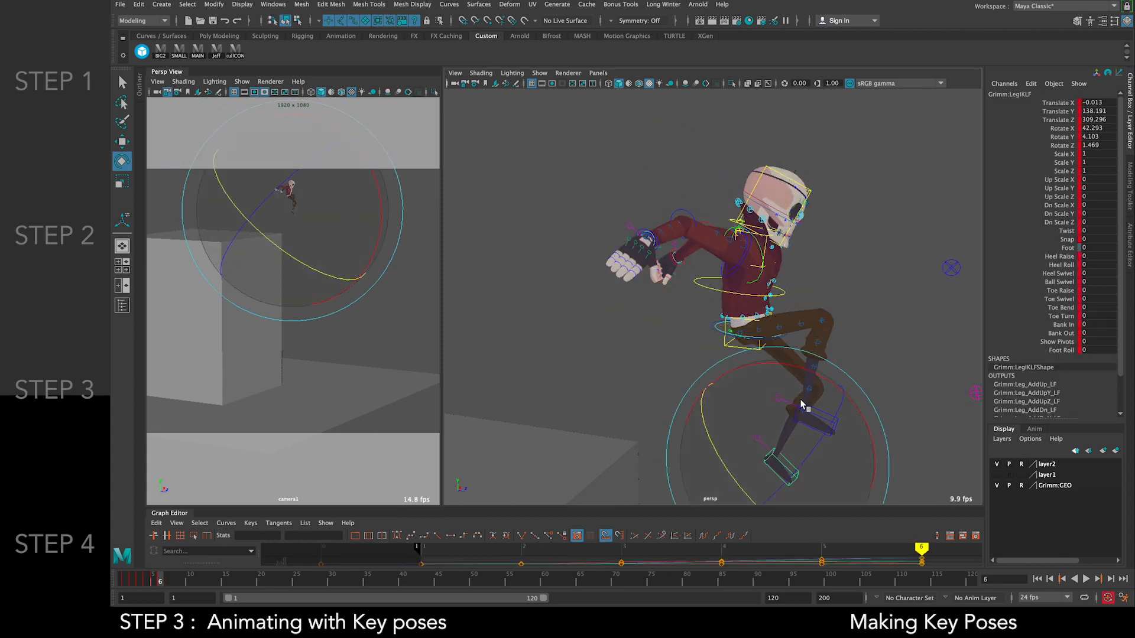
{"action": "key", "text": "w"}
{"action": "left_click_drag", "start_coordinate": [856, 404], "coordinate": [857, 413]}
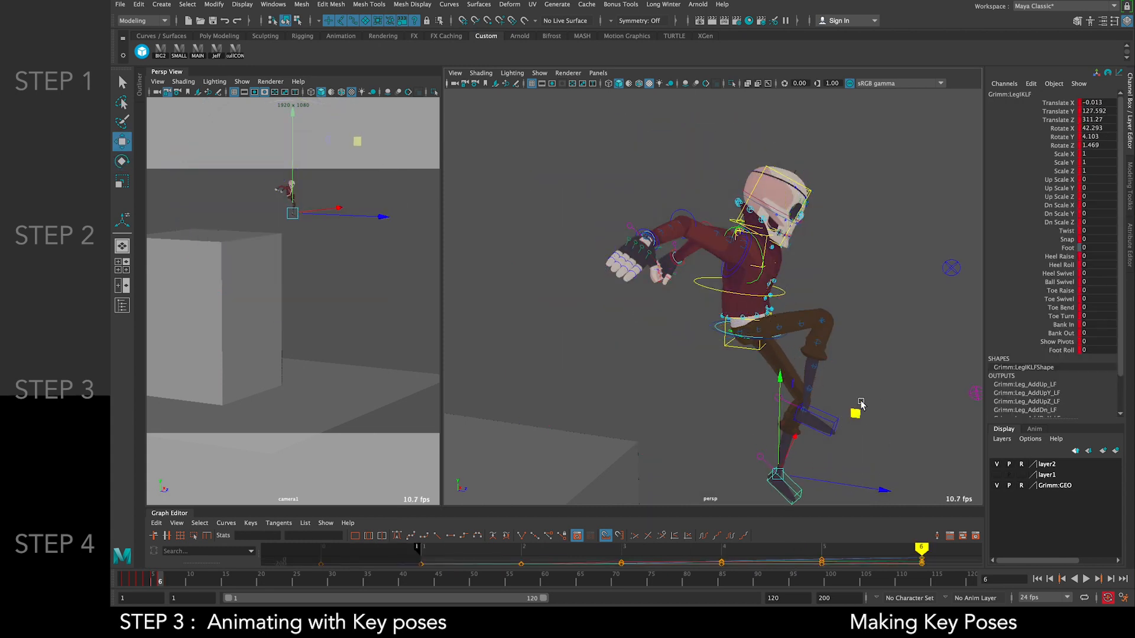
{"action": "middle_click_drag", "start_coordinate": [857, 367], "coordinate": [821, 301], "text": "alt"}
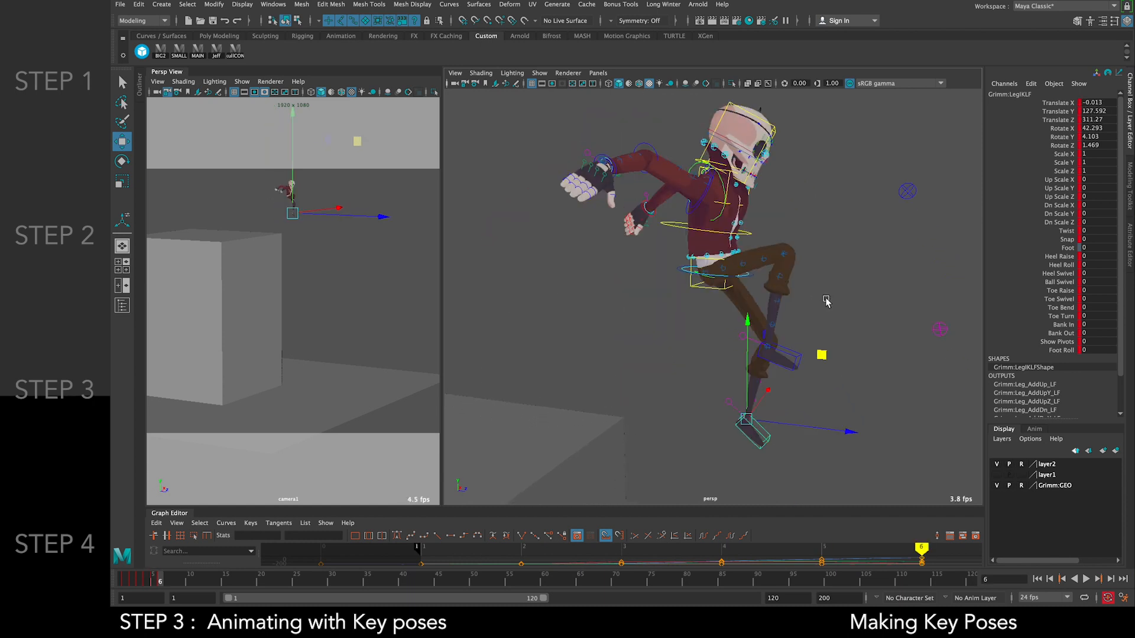
Select all of the rig's controls and key the current pose at frame 7
{"action": "left_click", "coordinate": [236, 50]}
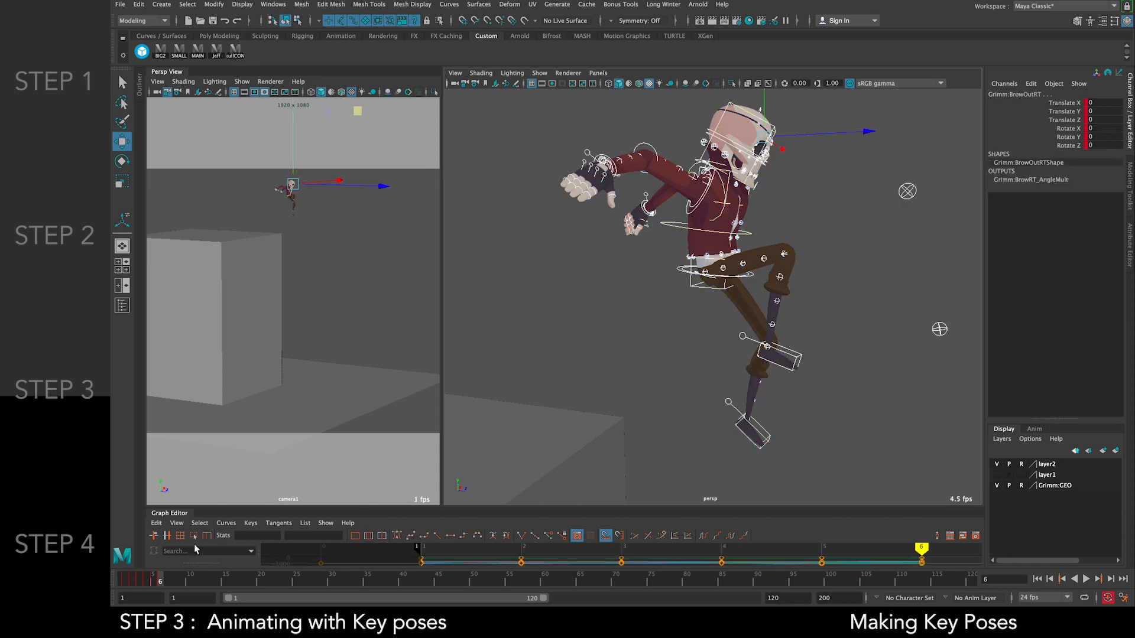
{"action": "left_click_drag", "start_coordinate": [163, 583], "coordinate": [167, 584]}
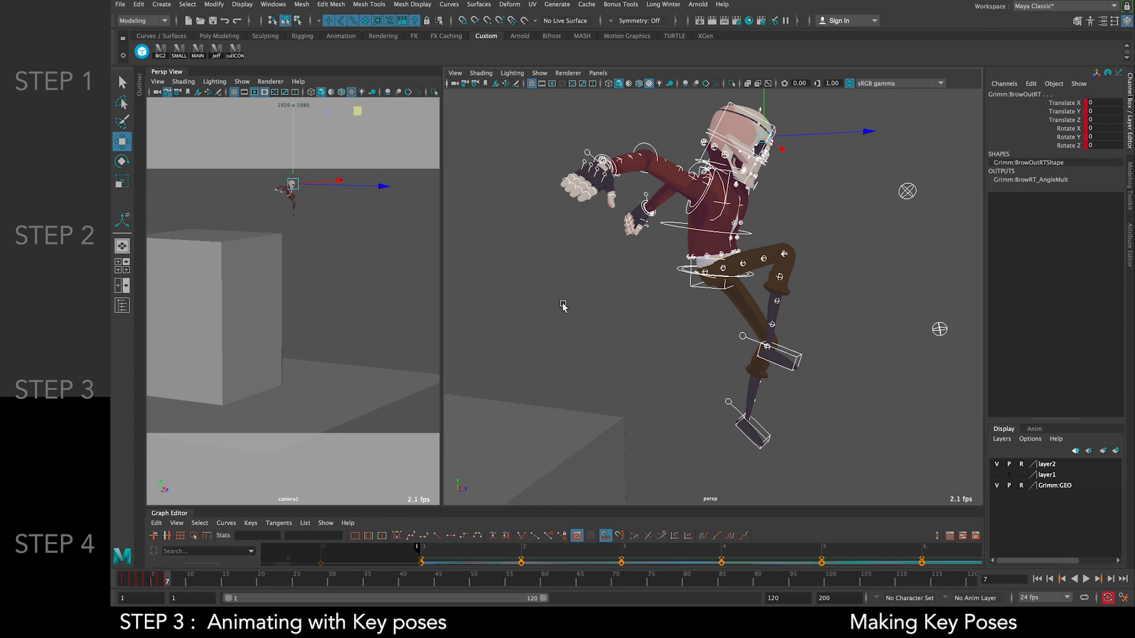
{"action": "key", "text": "comma"}
{"action": "key", "text": "comma"}
{"action": "key", "text": "period"}
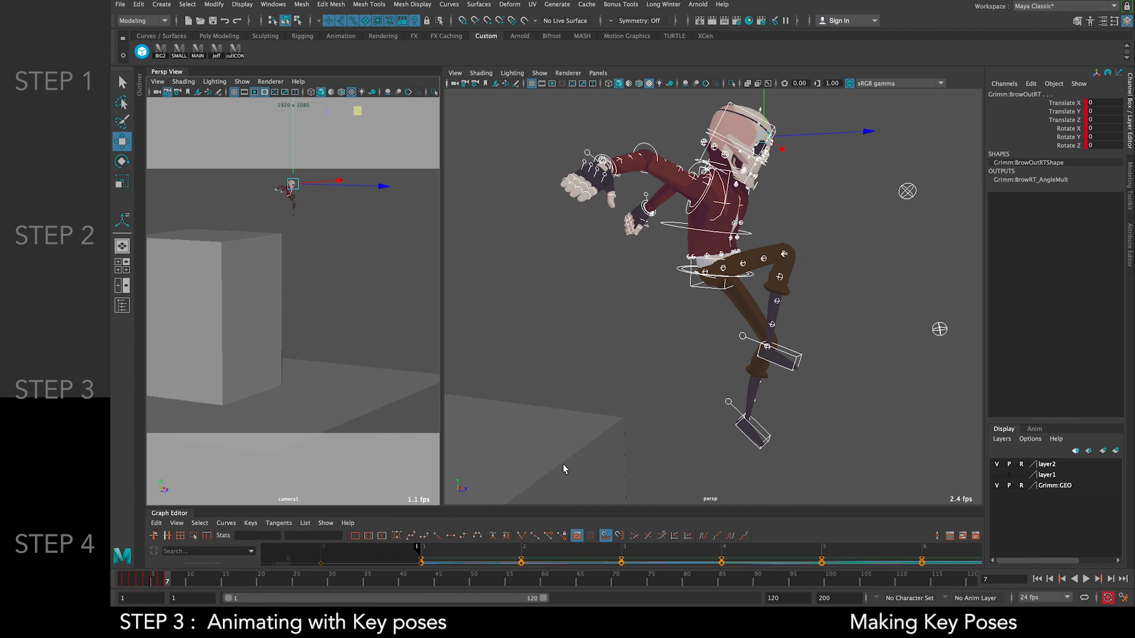
Examine the hips and feet across frames 4 to 7 by stepping back and forth
{"action": "left_click", "coordinate": [696, 284]}
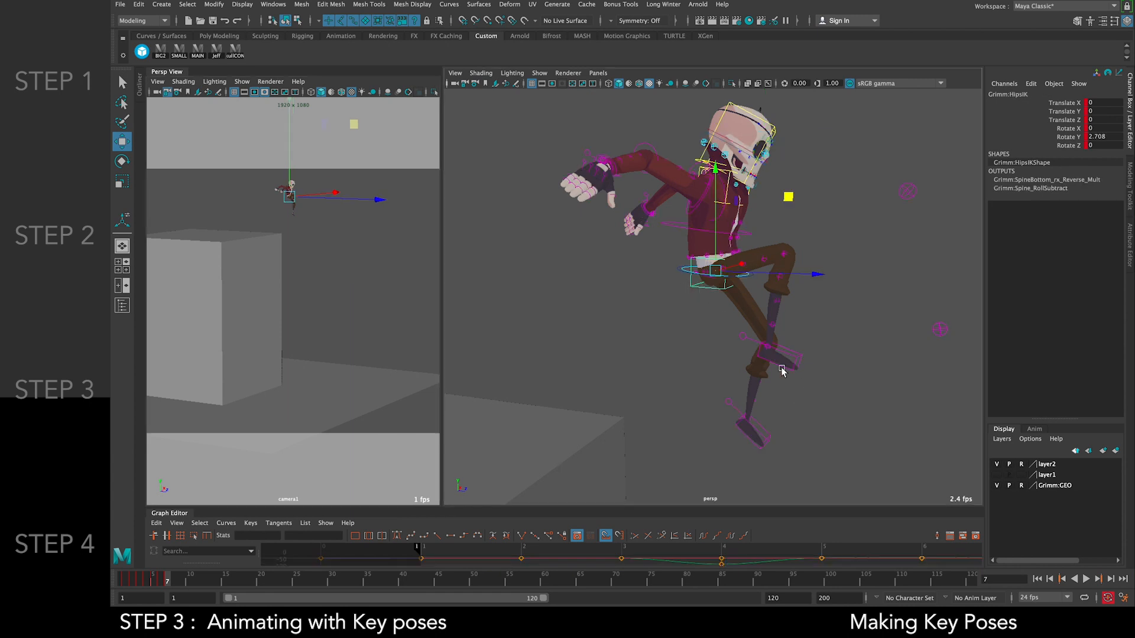
{"action": "middle_click_drag", "start_coordinate": [793, 317], "coordinate": [778, 287], "text": "alt"}
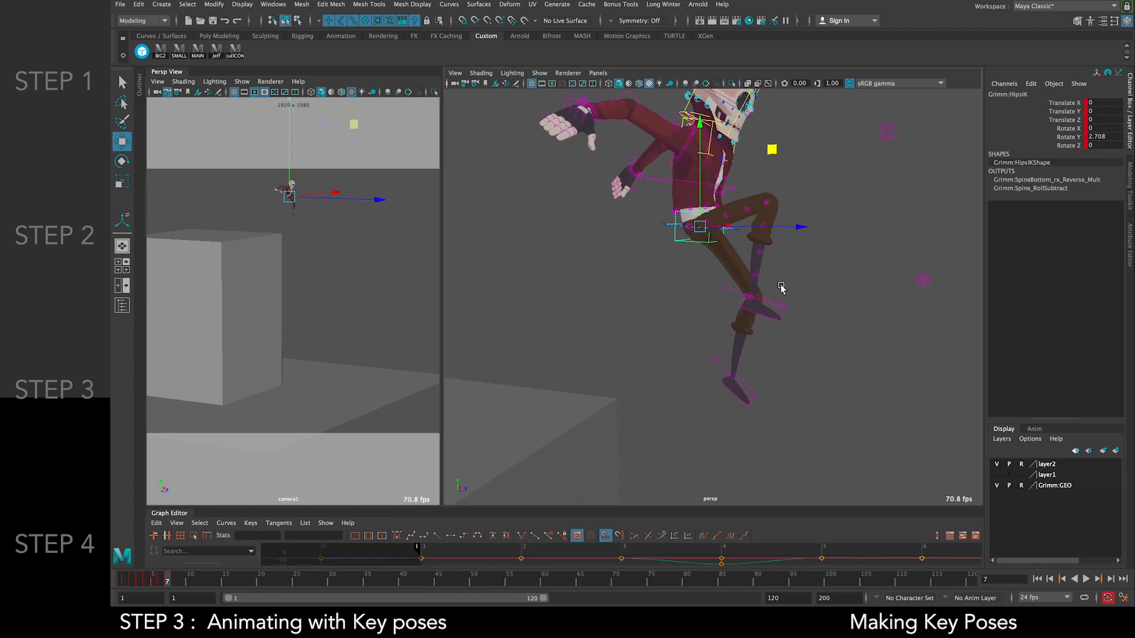
{"action": "left_click", "coordinate": [774, 305]}
{"action": "left_click", "coordinate": [752, 396]}
{"action": "key", "text": "comma"}
{"action": "key", "text": "comma"}
{"action": "key", "text": "period"}
{"action": "key", "text": "period"}
{"action": "key", "text": "comma"}
{"action": "key", "text": "period"}
{"action": "key", "text": "comma"}
{"action": "key", "text": "comma"}
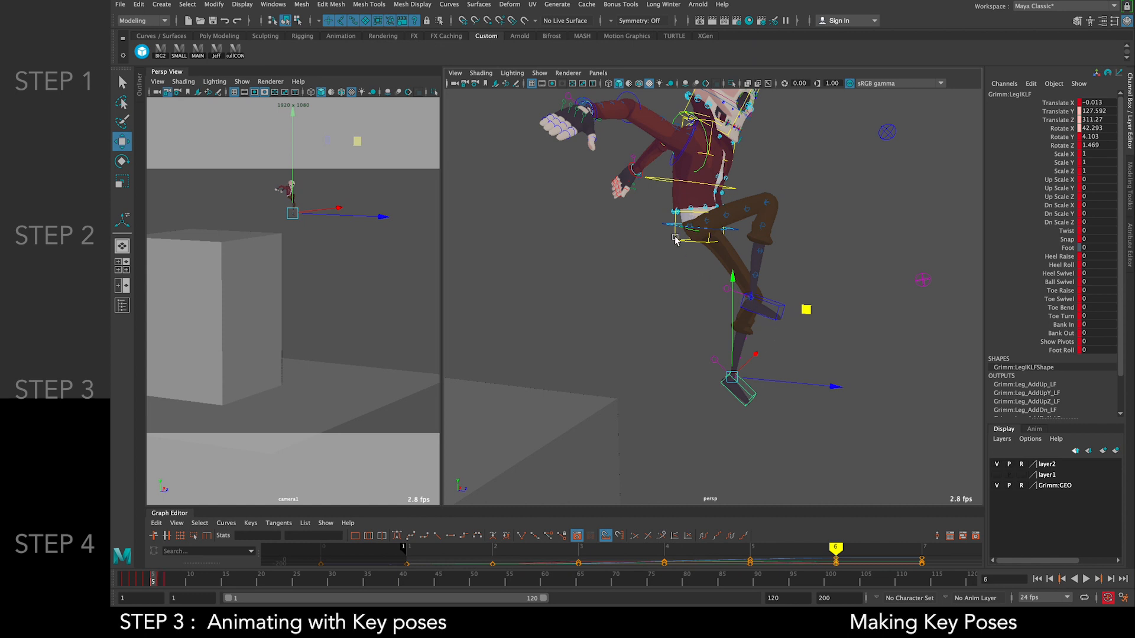
{"action": "key", "text": "comma"}
{"action": "key", "text": "period"}
{"action": "key", "text": "comma"}
{"action": "key", "text": "comma"}
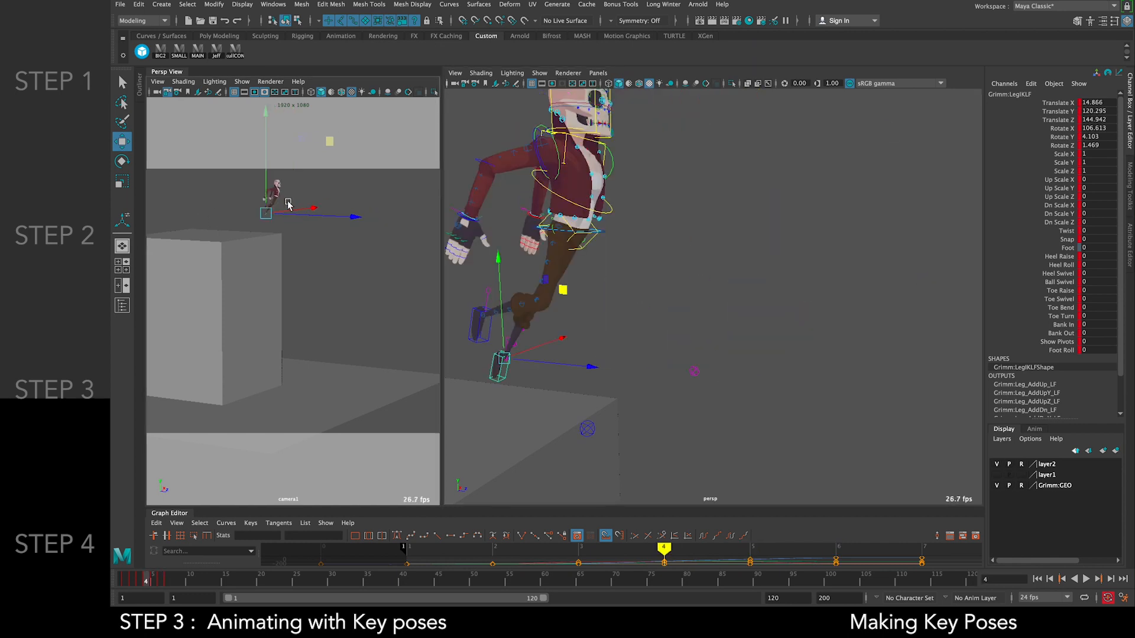
{"action": "key", "text": "period"}
{"action": "key", "text": "period"}
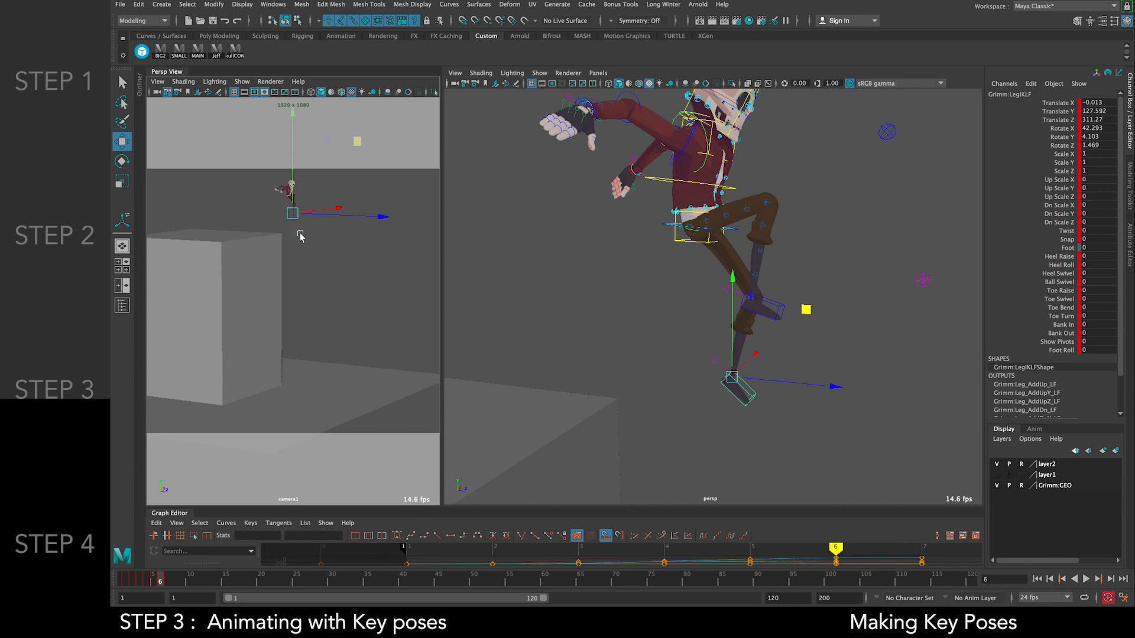
Select the main body control with both foot controls and move them forward and down at frame 7
{"action": "left_click", "coordinate": [662, 226]}
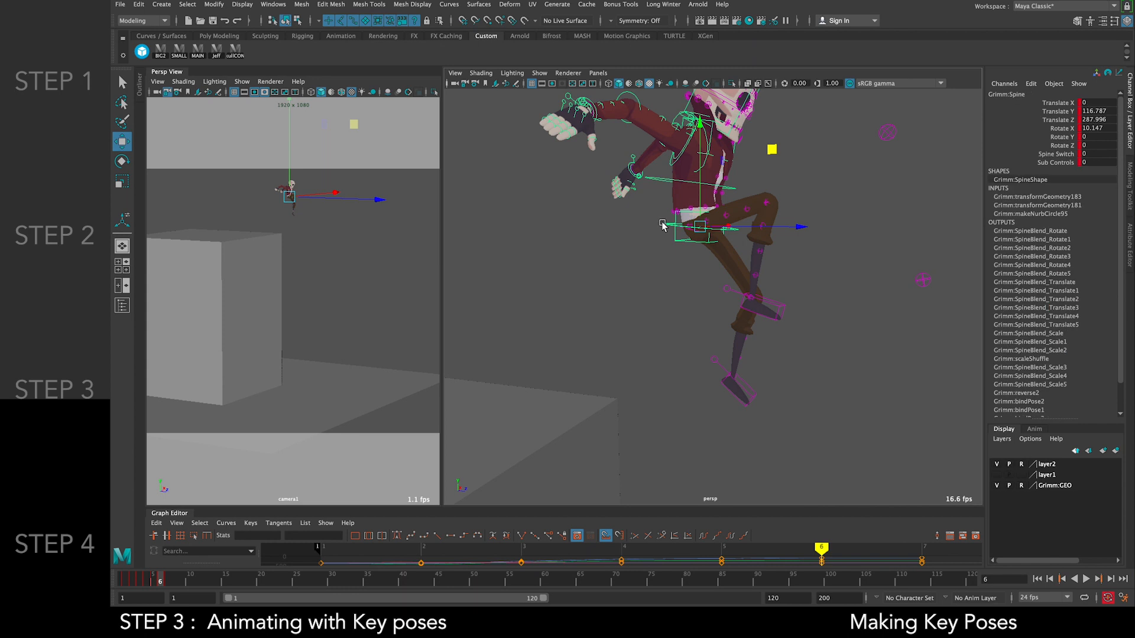
{"action": "left_click", "coordinate": [771, 306]}
{"action": "left_click", "coordinate": [748, 390]}
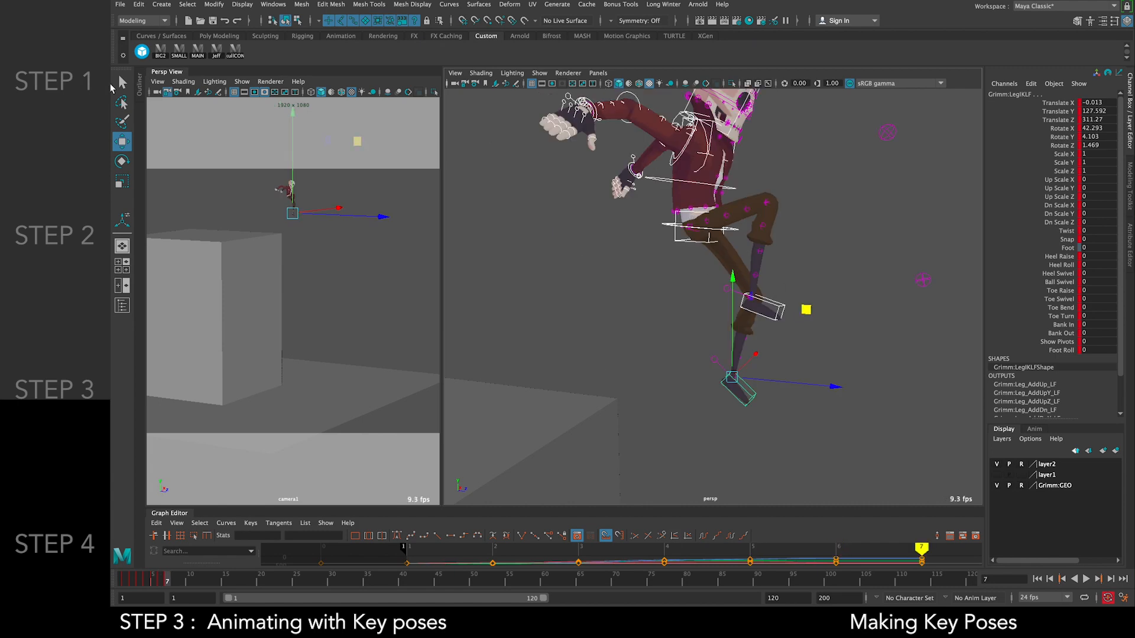
{"action": "left_click_drag", "start_coordinate": [359, 141], "coordinate": [375, 181]}
Step back and forth through the frames leading to frame 7 to review the jump's arc and spacing
{"action": "key", "text": "comma"}
{"action": "key", "text": "comma"}
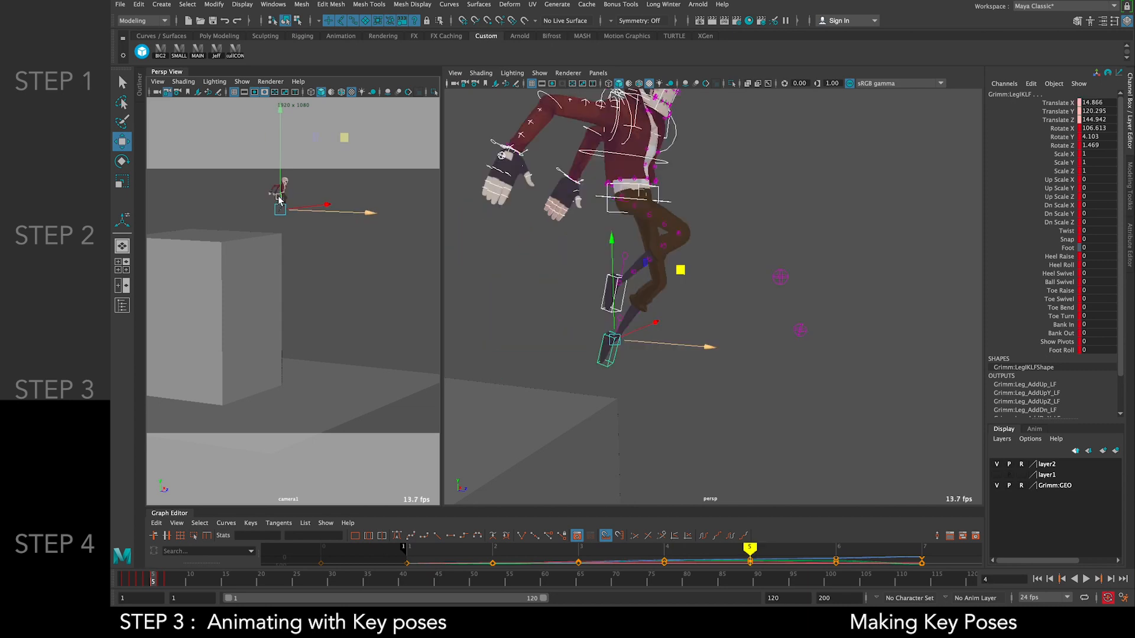
{"action": "key", "text": "period"}
{"action": "key", "text": "period"}
{"action": "key", "text": "comma"}
{"action": "key", "text": "comma"}
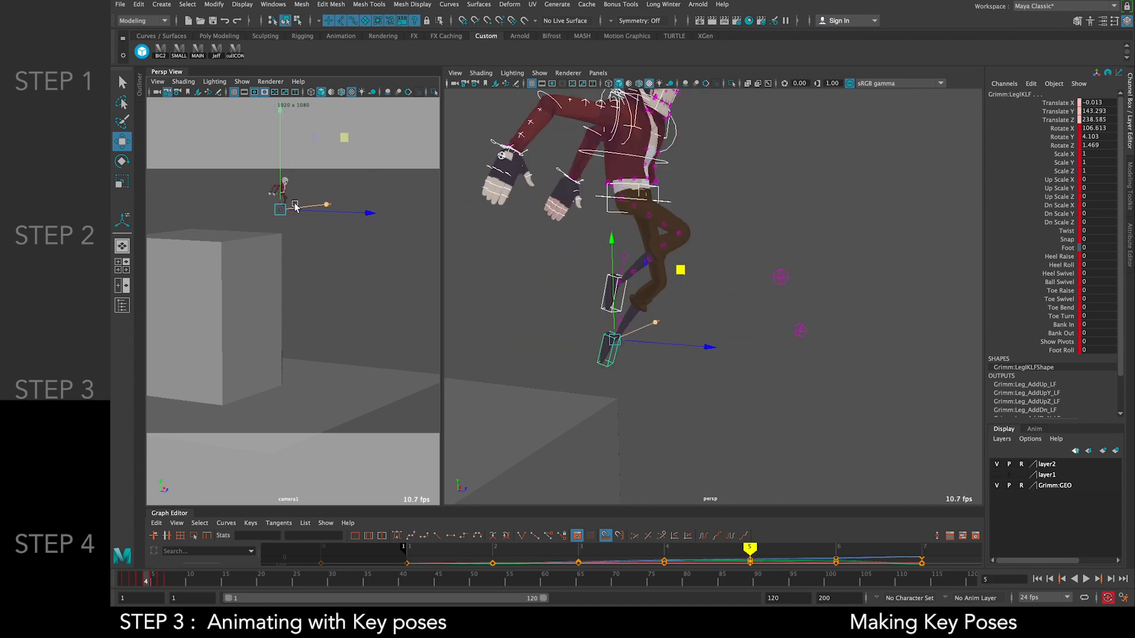
{"action": "key", "text": "comma"}
{"action": "key", "text": "comma"}
{"action": "key", "text": "period"}
{"action": "key", "text": "period"}
{"action": "key", "text": "comma"}
{"action": "key", "text": "comma"}
{"action": "key", "text": "period"}
{"action": "key", "text": "period"}
{"action": "key", "text": "period"}
{"action": "key", "text": "period"}
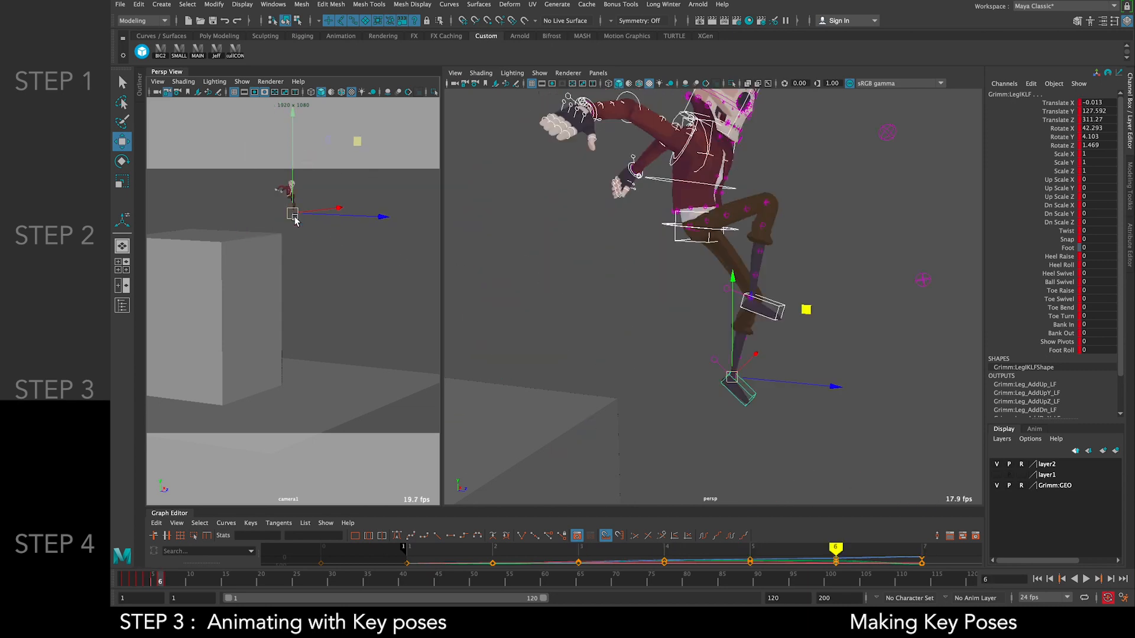
At frame 7, pull the chest control up and rotate it so the torso stretches upward and leans back
{"action": "key", "text": "comma"}
{"action": "key", "text": "period"}
{"action": "left_click", "coordinate": [630, 211]}
{"action": "right_click_drag", "start_coordinate": [630, 213], "coordinate": [609, 242], "text": "alt"}
{"action": "middle_click_drag", "start_coordinate": [609, 242], "coordinate": [613, 147], "text": "alt"}
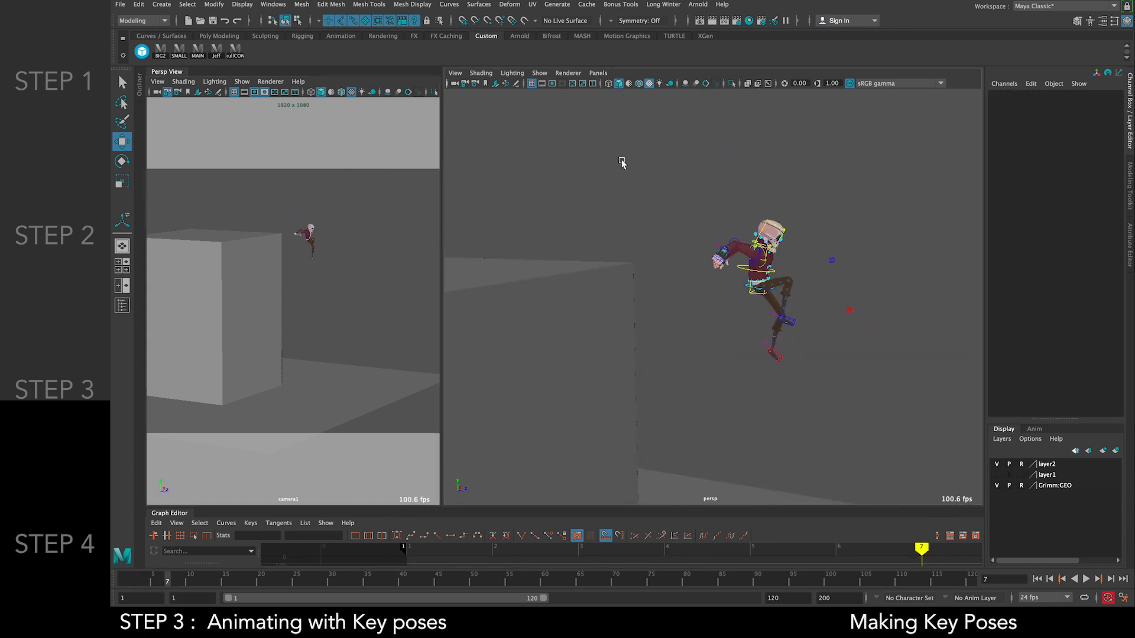
{"action": "right_click_drag", "start_coordinate": [612, 147], "coordinate": [680, 177], "text": "alt"}
{"action": "left_click", "coordinate": [755, 249]}
{"action": "right_click_drag", "start_coordinate": [757, 248], "coordinate": [793, 221], "text": "alt"}
{"action": "left_click_drag", "start_coordinate": [856, 159], "coordinate": [857, 176]}
{"action": "left_click", "coordinate": [805, 218]}
{"action": "mouse_move", "coordinate": [805, 218]}
{"action": "left_mouse_down", "text": "alt"}
{"action": "mouse_move", "coordinate": [840, 224]}
{"action": "mouse_move", "coordinate": [798, 219]}
{"action": "left_mouse_up", "text": "alt"}
{"action": "left_click", "coordinate": [819, 220]}
{"action": "right_click_drag", "start_coordinate": [851, 219], "coordinate": [804, 225], "text": "alt"}
{"action": "left_click_drag", "start_coordinate": [835, 179], "coordinate": [810, 103]}
{"action": "key", "text": "e"}
{"action": "mouse_move", "coordinate": [834, 186]}
{"action": "left_mouse_down"}
{"action": "mouse_move", "coordinate": [832, 204]}
{"action": "mouse_move", "coordinate": [818, 171]}
{"action": "left_mouse_up"}
{"action": "key", "text": "comma"}
{"action": "key", "text": "period"}
Shift the chest control at frame 7 slightly farther up and back toward the block
{"action": "left_click", "coordinate": [765, 289]}
{"action": "key", "text": "w"}
{"action": "left_click", "coordinate": [743, 138]}
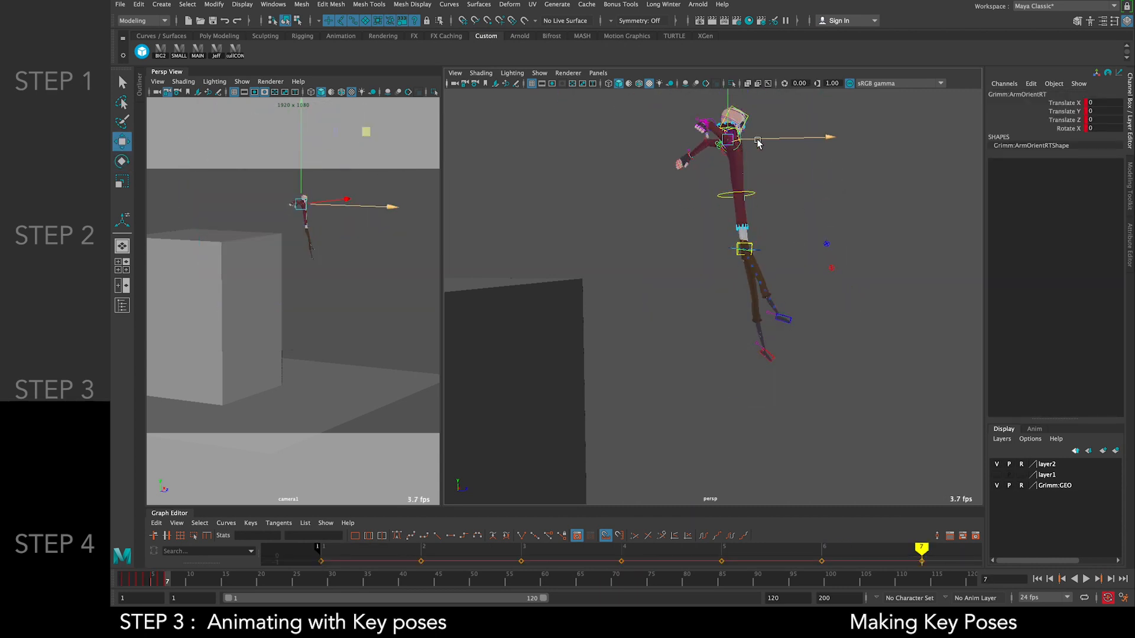
{"action": "left_click", "coordinate": [753, 145]}
{"action": "right_click_drag", "start_coordinate": [754, 145], "coordinate": [572, 256], "text": "alt"}
{"action": "left_click", "coordinate": [570, 251]}
{"action": "right_click_drag", "start_coordinate": [768, 195], "coordinate": [686, 159], "text": "alt"}
{"action": "middle_click_drag", "start_coordinate": [686, 159], "coordinate": [739, 149]}
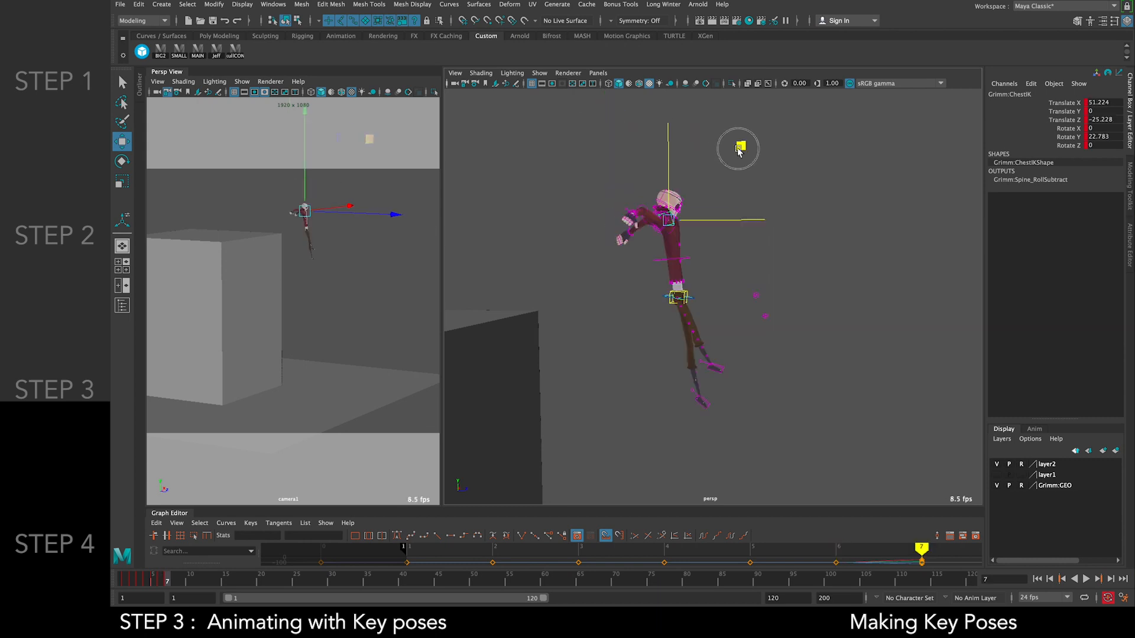
{"action": "left_click_drag", "start_coordinate": [739, 150], "coordinate": [732, 141]}
Reposition each foot control at frame 7 so the legs extend beneath the hips, and compare with the preceding frames
{"action": "left_click", "coordinate": [712, 405]}
{"action": "left_click", "coordinate": [708, 405]}
{"action": "left_click_drag", "start_coordinate": [758, 396], "coordinate": [742, 396]}
{"action": "left_click", "coordinate": [721, 367]}
{"action": "left_click_drag", "start_coordinate": [779, 297], "coordinate": [764, 319]}
{"action": "key", "text": "comma"}
{"action": "key", "text": "comma"}
{"action": "key", "text": "period"}
{"action": "key", "text": "period"}
Rotate the arm controls at frame 7 so both arms trail straight up above the head
{"action": "left_click", "coordinate": [763, 305]}
{"action": "right_click_drag", "start_coordinate": [727, 248], "coordinate": [774, 266], "text": "alt"}
{"action": "left_click", "coordinate": [637, 170]}
{"action": "key", "text": "e"}
{"action": "left_click_drag", "start_coordinate": [651, 171], "coordinate": [618, 159]}
{"action": "key", "text": "comma"}
{"action": "key", "text": "period"}
{"action": "left_click", "coordinate": [597, 331]}
{"action": "left_click_drag", "start_coordinate": [597, 331], "coordinate": [727, 334], "text": "alt"}
{"action": "right_click_drag", "start_coordinate": [727, 334], "coordinate": [794, 333], "text": "alt"}
{"action": "left_click", "coordinate": [712, 360]}
{"action": "left_click_drag", "start_coordinate": [712, 361], "coordinate": [759, 375]}
{"action": "left_click_drag", "start_coordinate": [752, 253], "coordinate": [767, 256]}
{"action": "left_click_drag", "start_coordinate": [852, 256], "coordinate": [646, 340], "text": "alt"}
{"action": "right_click_drag", "start_coordinate": [646, 339], "coordinate": [691, 331], "text": "alt"}
Try stretching the right arm at frame 7 by moving its forearm and wrist controls upward
{"action": "left_click", "coordinate": [640, 305]}
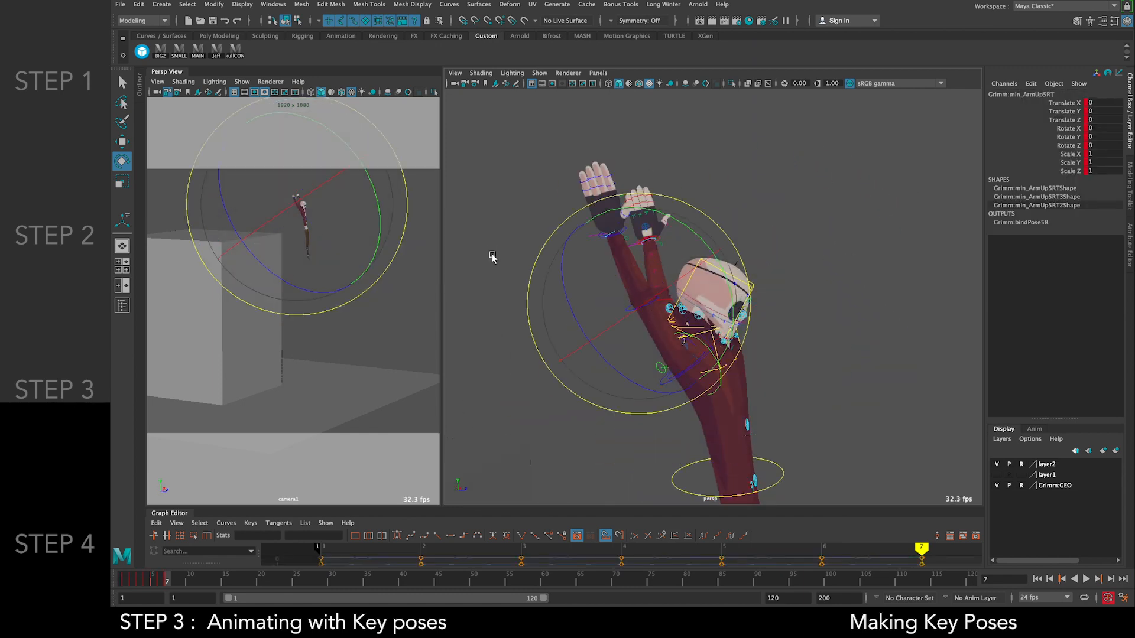
{"action": "left_click", "coordinate": [492, 257]}
{"action": "left_click", "coordinate": [633, 308]}
{"action": "key", "text": "w"}
{"action": "left_click_drag", "start_coordinate": [643, 304], "coordinate": [607, 229]}
{"action": "scroll", "coordinate": [634, 275], "scroll_direction": "up", "scroll_amount": 8}
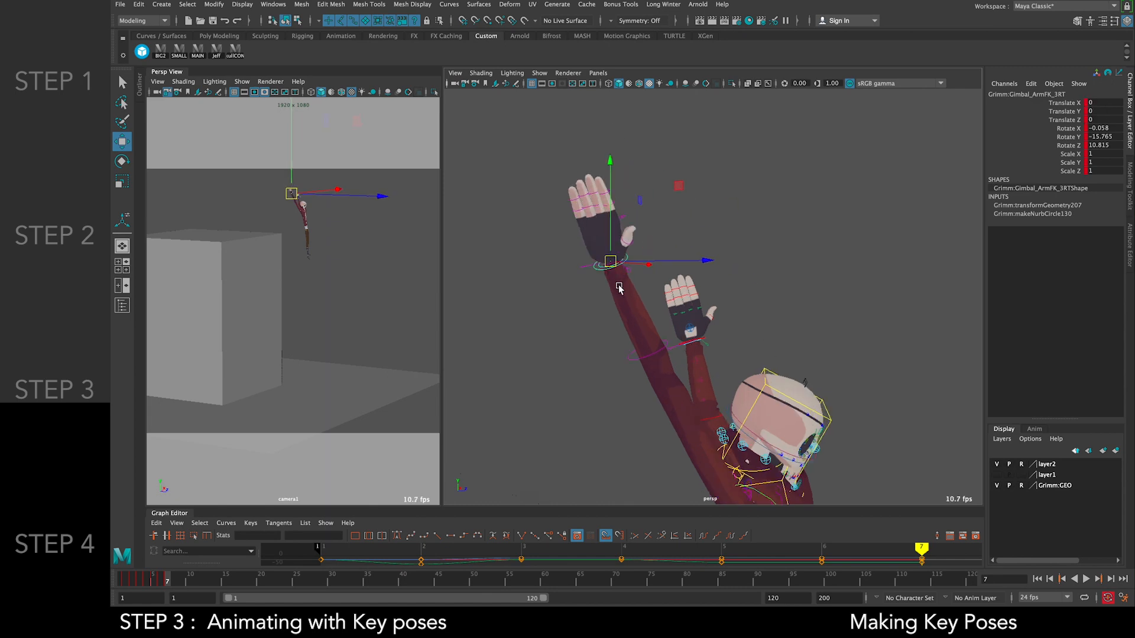
{"action": "middle_click_drag", "start_coordinate": [620, 286], "coordinate": [651, 246], "text": "alt"}
{"action": "left_click", "coordinate": [637, 192]}
{"action": "scroll", "coordinate": [655, 242], "scroll_direction": "down", "scroll_amount": 10}
{"action": "left_click_drag", "start_coordinate": [703, 275], "coordinate": [772, 345]}
Try stretching the left arm at frame 7 by moving its arm and jacket cuff controls
{"action": "scroll", "coordinate": [775, 349], "scroll_direction": "up", "scroll_amount": 6}
{"action": "left_click", "coordinate": [803, 430]}
{"action": "key", "text": "f"}
{"action": "scroll", "coordinate": [752, 317], "scroll_direction": "down", "scroll_amount": 10}
{"action": "mouse_move", "coordinate": [654, 227]}
{"action": "left_mouse_down", "text": "alt"}
{"action": "mouse_move", "coordinate": [768, 310]}
{"action": "mouse_move", "coordinate": [662, 236]}
{"action": "left_mouse_up", "text": "alt"}
{"action": "left_click", "coordinate": [707, 418]}
{"action": "left_click_drag", "start_coordinate": [704, 406], "coordinate": [752, 296]}
{"action": "left_click_drag", "start_coordinate": [684, 223], "coordinate": [648, 145], "text": "alt"}
{"action": "scroll", "coordinate": [721, 248], "scroll_direction": "up", "scroll_amount": 5}
{"action": "left_click", "coordinate": [691, 253]}
{"action": "left_click_drag", "start_coordinate": [647, 157], "coordinate": [762, 183], "text": "alt"}
{"action": "left_click_drag", "start_coordinate": [803, 156], "coordinate": [709, 178]}
{"action": "left_click_drag", "start_coordinate": [766, 155], "coordinate": [772, 154]}
{"action": "scroll", "coordinate": [753, 278], "scroll_direction": "down", "scroll_amount": 8}
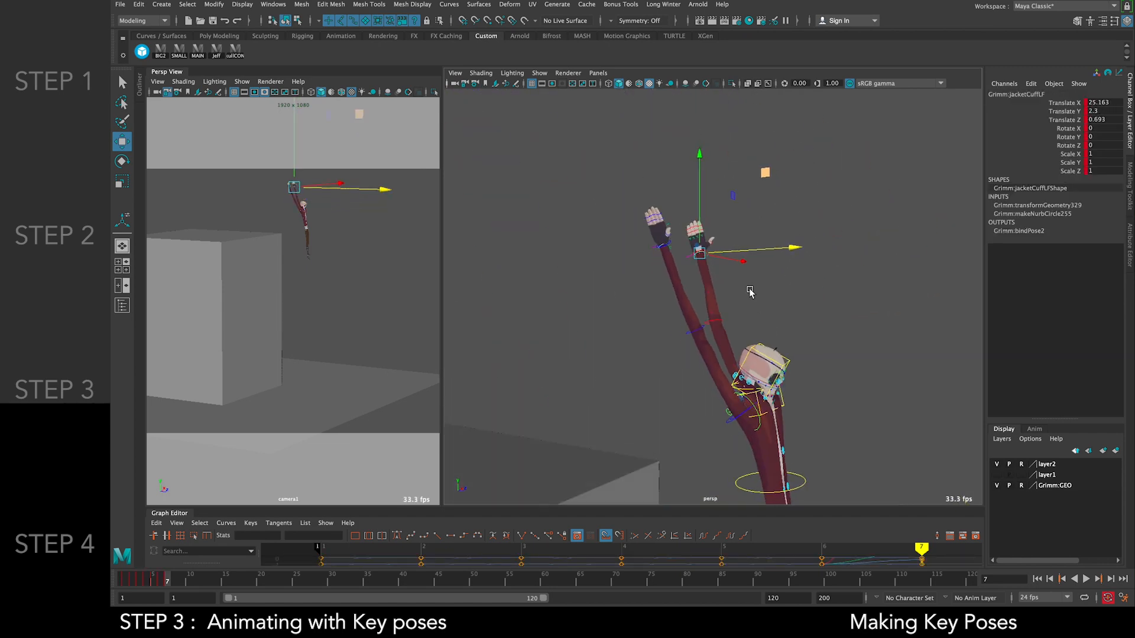
Undo the arm stretching at frame 7, back to the unstretched raised arms
{"action": "left_click_drag", "start_coordinate": [752, 292], "coordinate": [736, 367], "text": "alt"}
{"action": "left_click_drag", "start_coordinate": [707, 275], "coordinate": [733, 384], "text": "alt"}
{"action": "key", "text": "ctrl+z"}
{"action": "key", "text": "ctrl+z"}
{"action": "key", "text": "ctrl+z"}
{"action": "key", "text": "ctrl+z"}
{"action": "key", "text": "ctrl+z"}
{"action": "key", "text": "ctrl+z"}
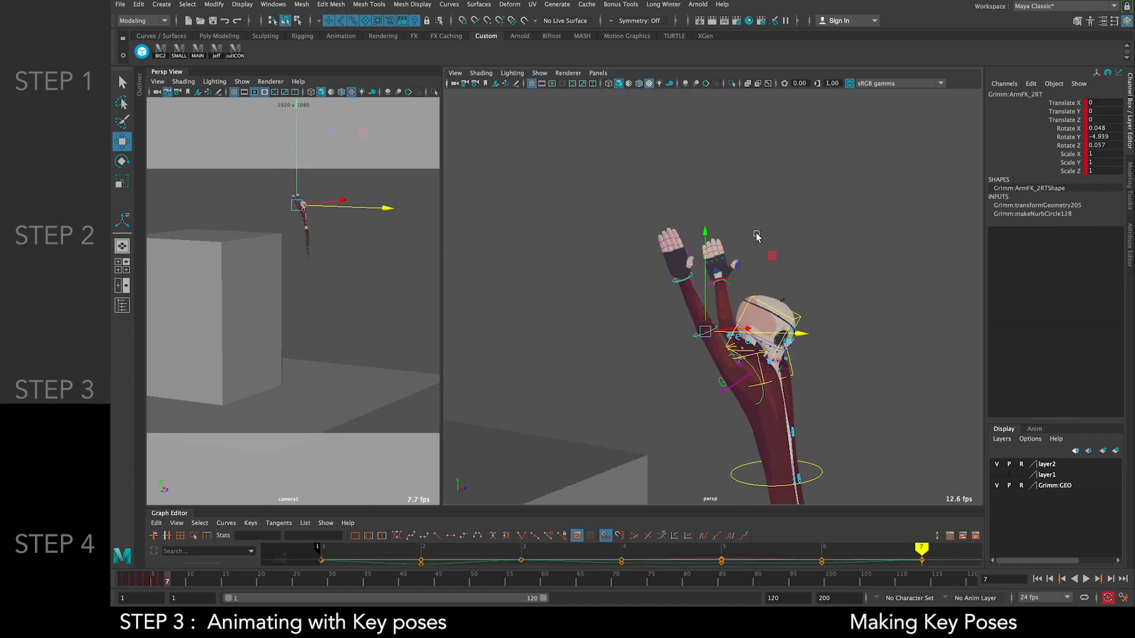
{"action": "scroll", "coordinate": [756, 239], "scroll_direction": "down", "scroll_amount": 5}
{"action": "key", "text": "ctrl+z"}
{"action": "key", "text": "ctrl+z"}
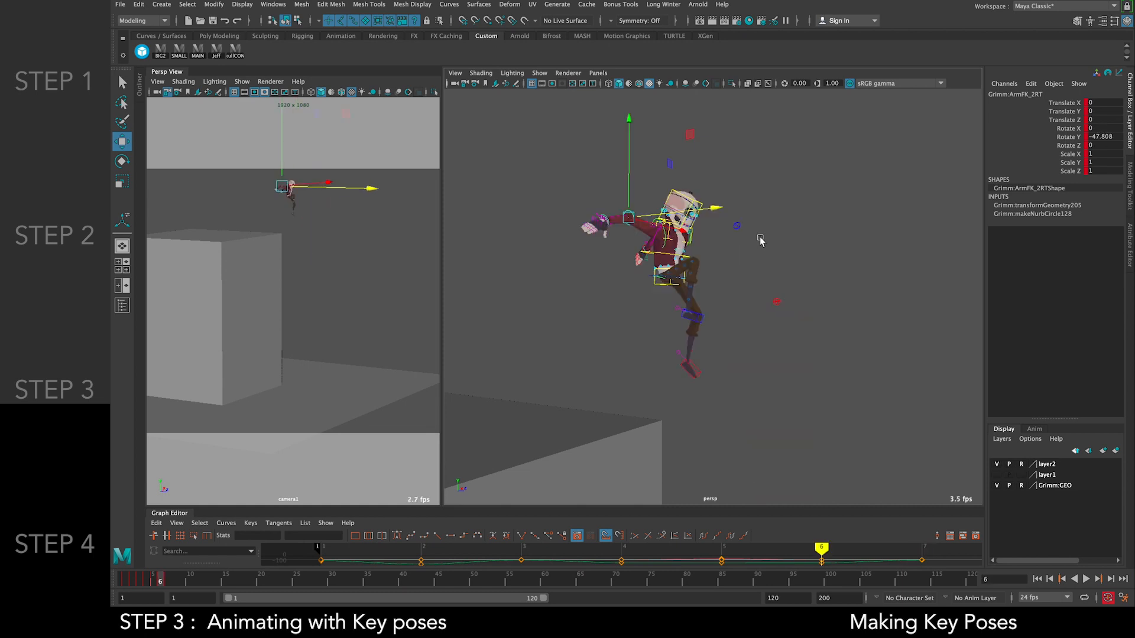
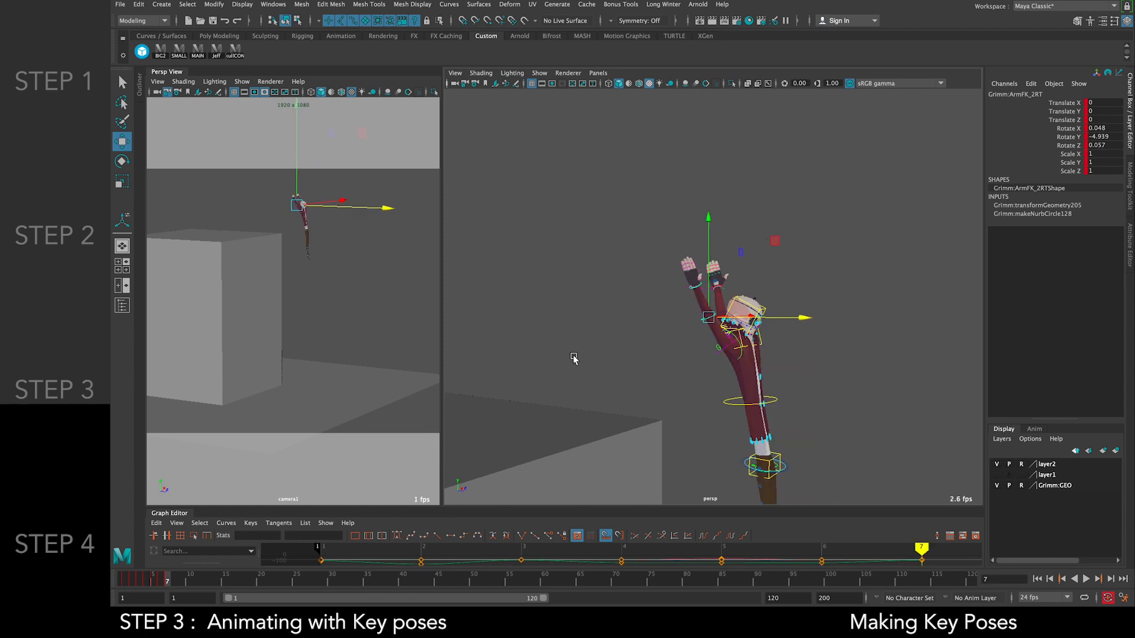
Key all rig controls at frame 8, and move both foot controls down to the floor and slightly forward
{"action": "left_click", "coordinate": [235, 51]}
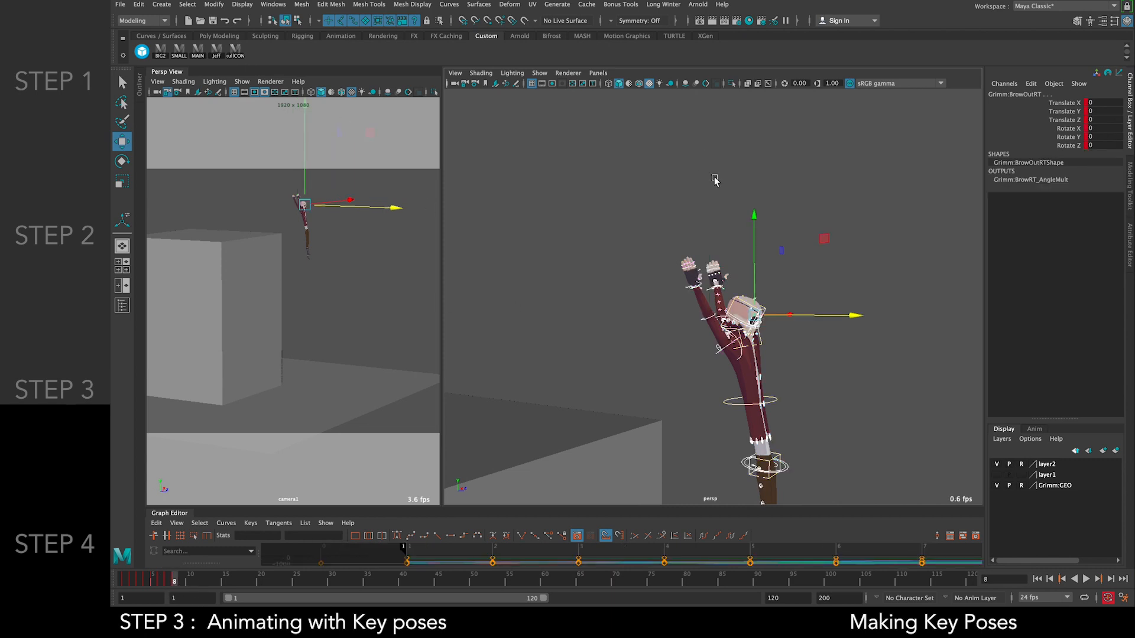
{"action": "left_click_drag", "start_coordinate": [662, 279], "coordinate": [566, 86], "text": "alt"}
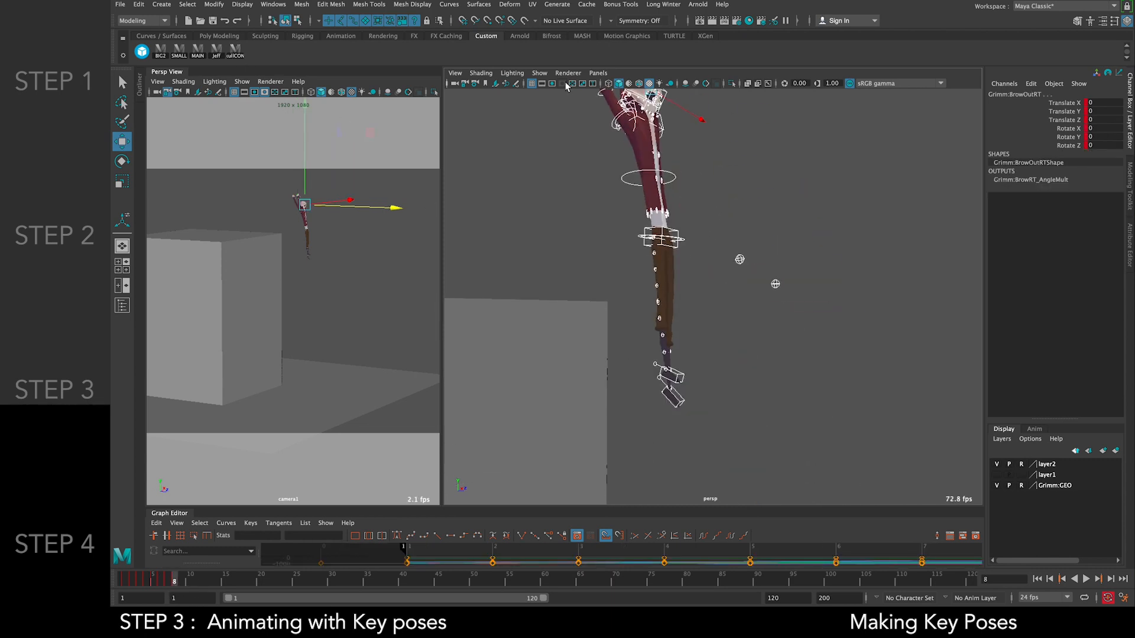
{"action": "left_click", "coordinate": [684, 377]}
{"action": "left_click_drag", "start_coordinate": [702, 365], "coordinate": [696, 127], "text": "alt"}
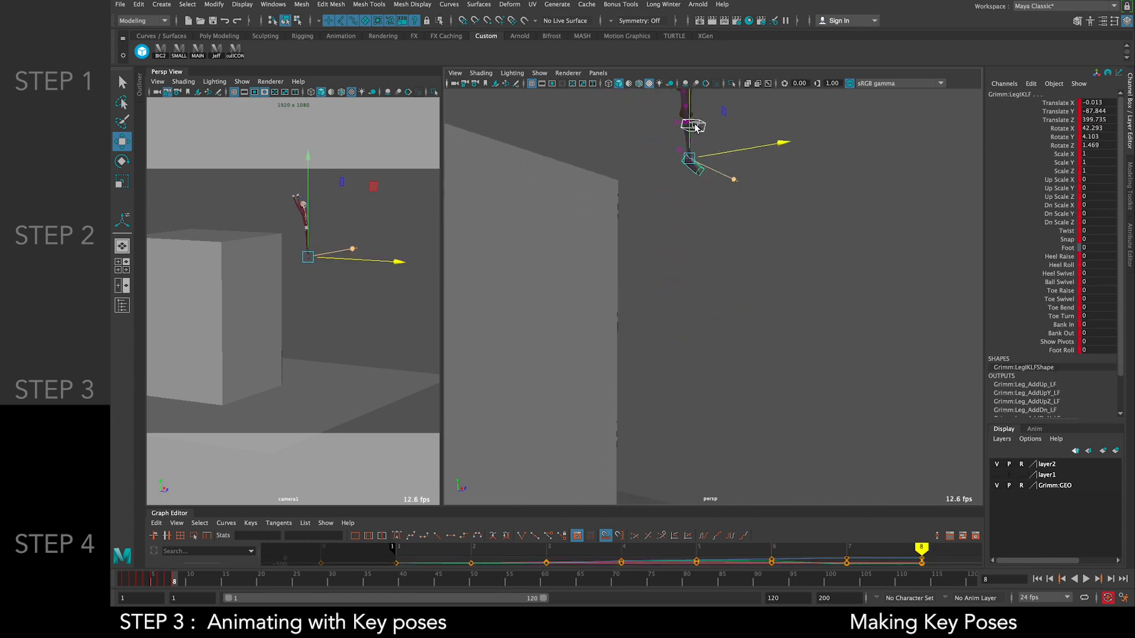
{"action": "left_click_drag", "start_coordinate": [696, 256], "coordinate": [707, 105]}
{"action": "left_click_drag", "start_coordinate": [703, 290], "coordinate": [703, 292]}
{"action": "middle_click_drag", "start_coordinate": [703, 292], "coordinate": [714, 216], "text": "alt"}
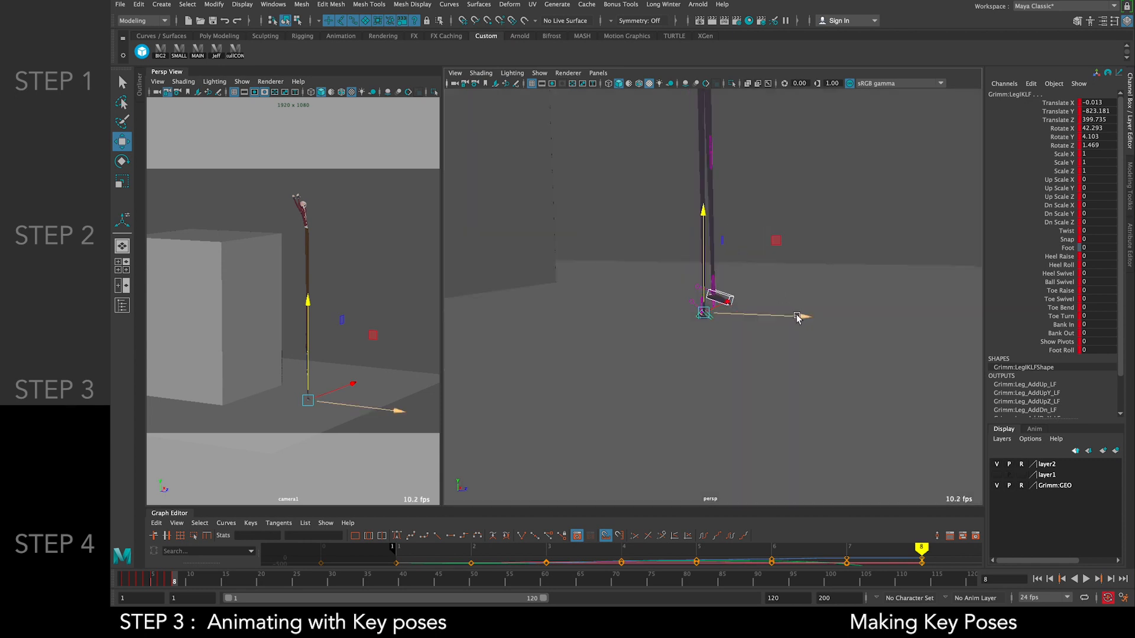
{"action": "left_click_drag", "start_coordinate": [803, 319], "coordinate": [846, 323]}
Rotate the left foot control at frame 8 until the foot lies nearly flat on the floor
{"action": "left_click", "coordinate": [798, 236]}
{"action": "left_click", "coordinate": [730, 309]}
{"action": "left_click_drag", "start_coordinate": [798, 237], "coordinate": [709, 175], "text": "alt"}
{"action": "scroll", "coordinate": [739, 278], "scroll_direction": "up", "scroll_amount": 5}
{"action": "key", "text": "e"}
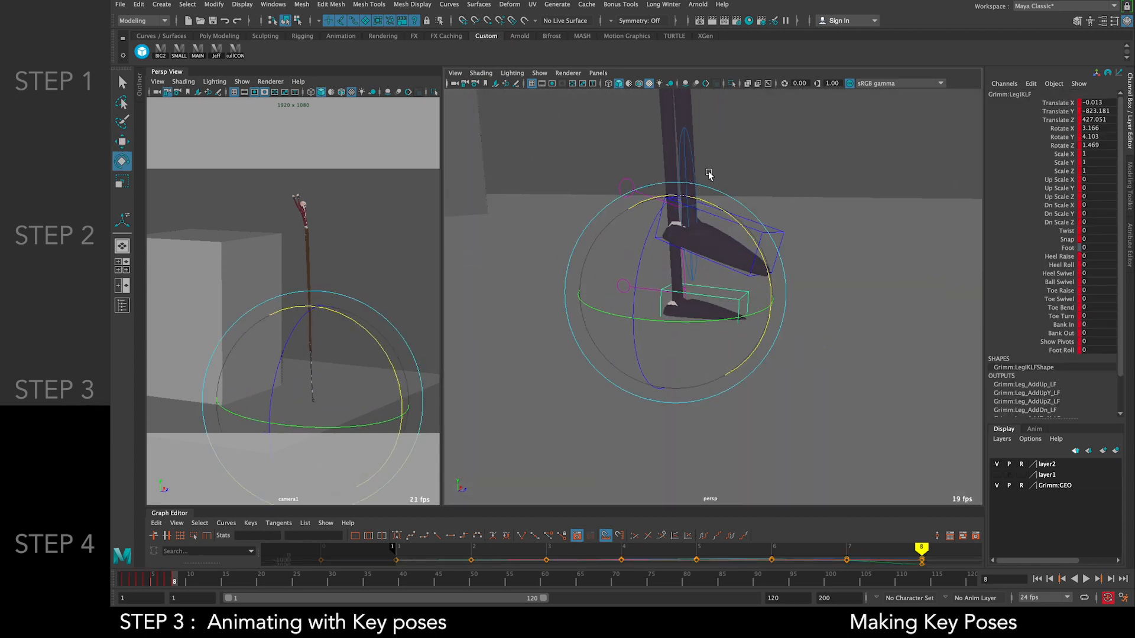
{"action": "key", "text": "w"}
Rotate the right foot control at frame 8 so its toes point down above the left foot
{"action": "left_click", "coordinate": [717, 214]}
{"action": "left_click_drag", "start_coordinate": [717, 214], "coordinate": [733, 197], "text": "alt"}
{"action": "key", "text": "comma"}
{"action": "right_click_drag", "start_coordinate": [733, 199], "coordinate": [714, 204], "text": "alt"}
{"action": "middle_click_drag", "start_coordinate": [714, 204], "coordinate": [702, 108], "text": "alt"}
{"action": "key", "text": "period"}
{"action": "right_click_drag", "start_coordinate": [702, 109], "coordinate": [733, 352], "text": "alt"}
{"action": "left_click_drag", "start_coordinate": [585, 183], "coordinate": [580, 82]}
{"action": "middle_click_drag", "start_coordinate": [580, 97], "coordinate": [697, 349], "text": "alt"}
{"action": "key", "text": "e"}
{"action": "right_click_drag", "start_coordinate": [697, 349], "coordinate": [680, 284], "text": "alt"}
{"action": "middle_click_drag", "start_coordinate": [722, 354], "coordinate": [698, 187], "text": "alt"}
{"action": "left_click_drag", "start_coordinate": [755, 193], "coordinate": [770, 246]}
{"action": "key", "text": "w"}
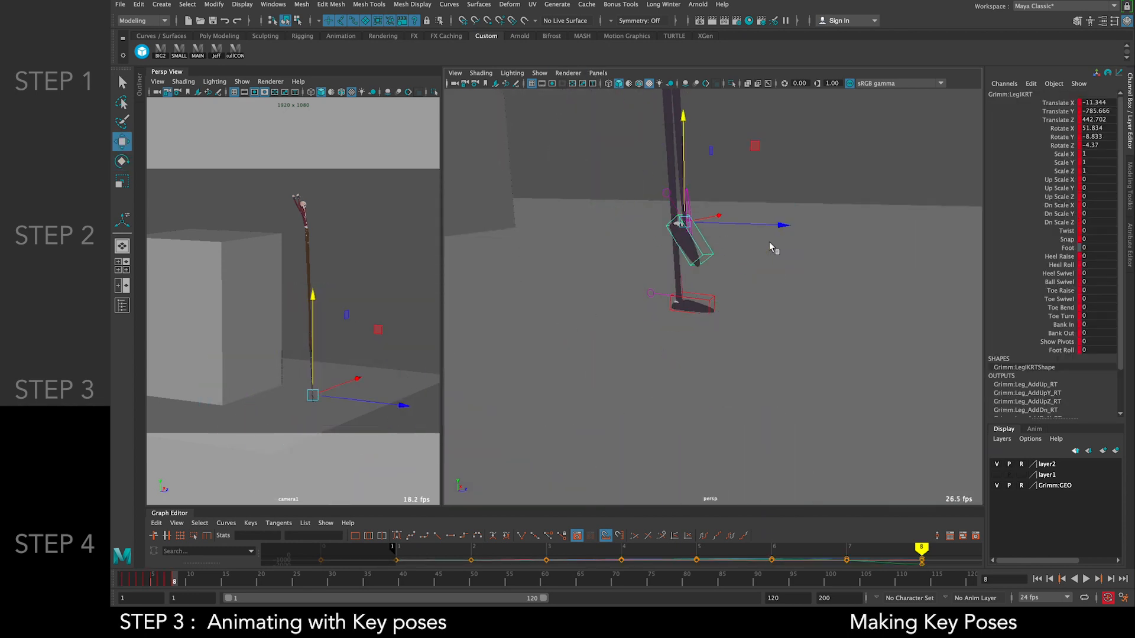
Lower the main spine control at frame 8 to about Translate Y -419, Translate Z 430, checking the spacing against earlier frames
{"action": "right_click_drag", "start_coordinate": [716, 177], "coordinate": [689, 127], "text": "alt"}
{"action": "middle_click_drag", "start_coordinate": [689, 127], "coordinate": [704, 378], "text": "alt"}
{"action": "right_click_drag", "start_coordinate": [657, 107], "coordinate": [689, 157], "text": "alt"}
{"action": "left_click", "coordinate": [658, 145]}
{"action": "right_click_drag", "start_coordinate": [710, 296], "coordinate": [665, 204], "text": "alt"}
{"action": "left_click_drag", "start_coordinate": [744, 155], "coordinate": [746, 189]}
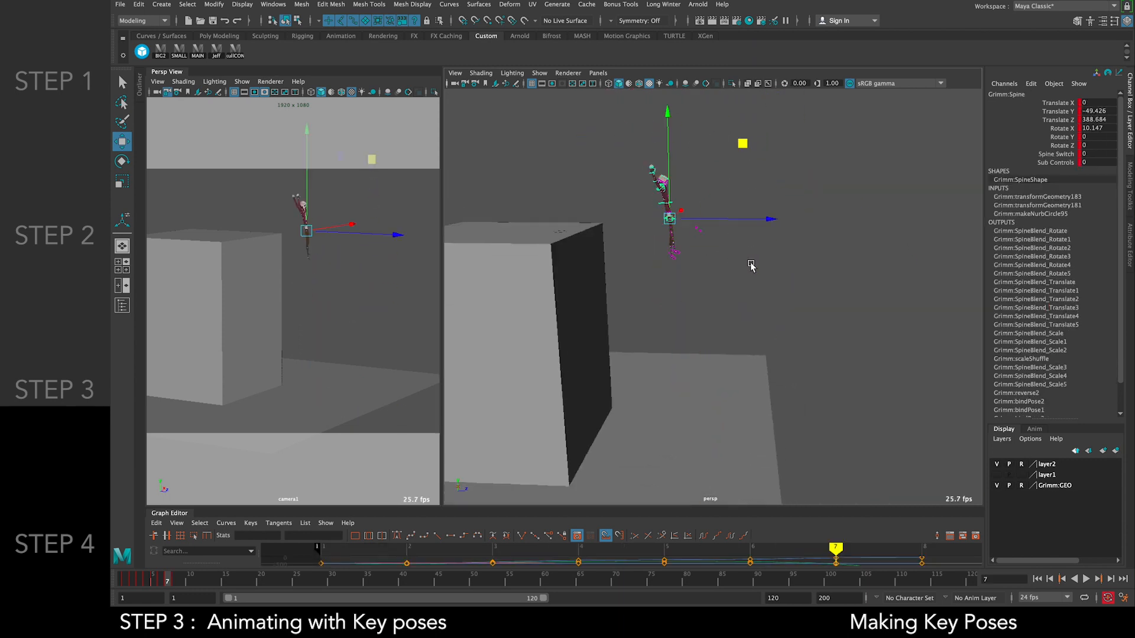
{"action": "key", "text": "comma"}
{"action": "key", "text": "comma"}
{"action": "key", "text": "comma"}
{"action": "left_click_drag", "start_coordinate": [674, 223], "coordinate": [674, 252]}
{"action": "left_click_drag", "start_coordinate": [742, 260], "coordinate": [756, 252]}
{"action": "key", "text": "comma"}
{"action": "key", "text": "comma"}
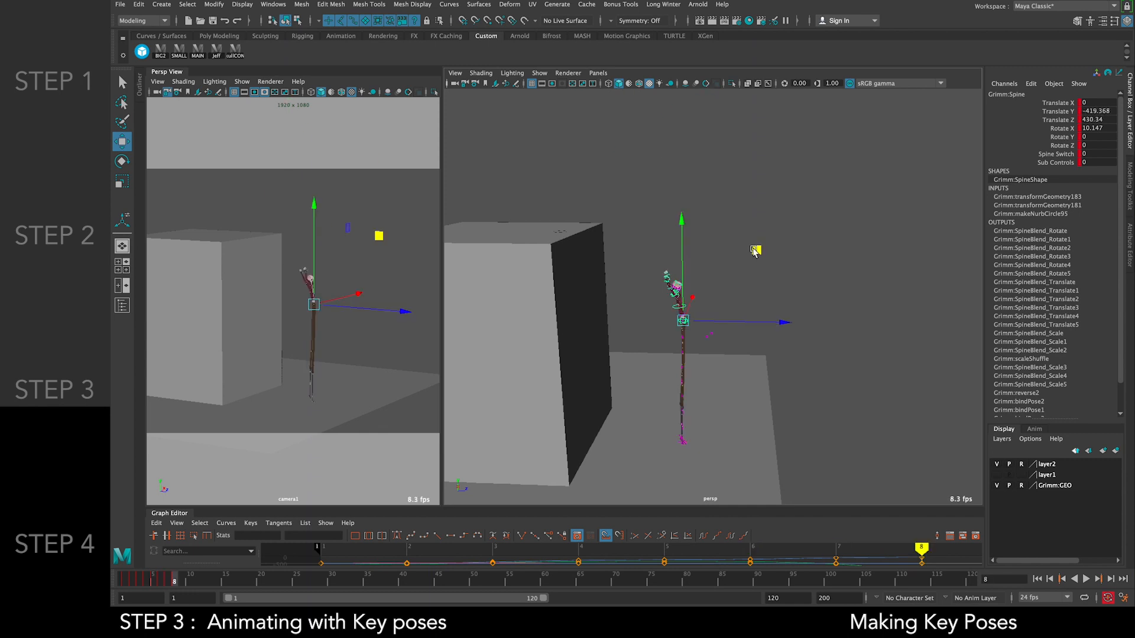
{"action": "key", "text": "period"}
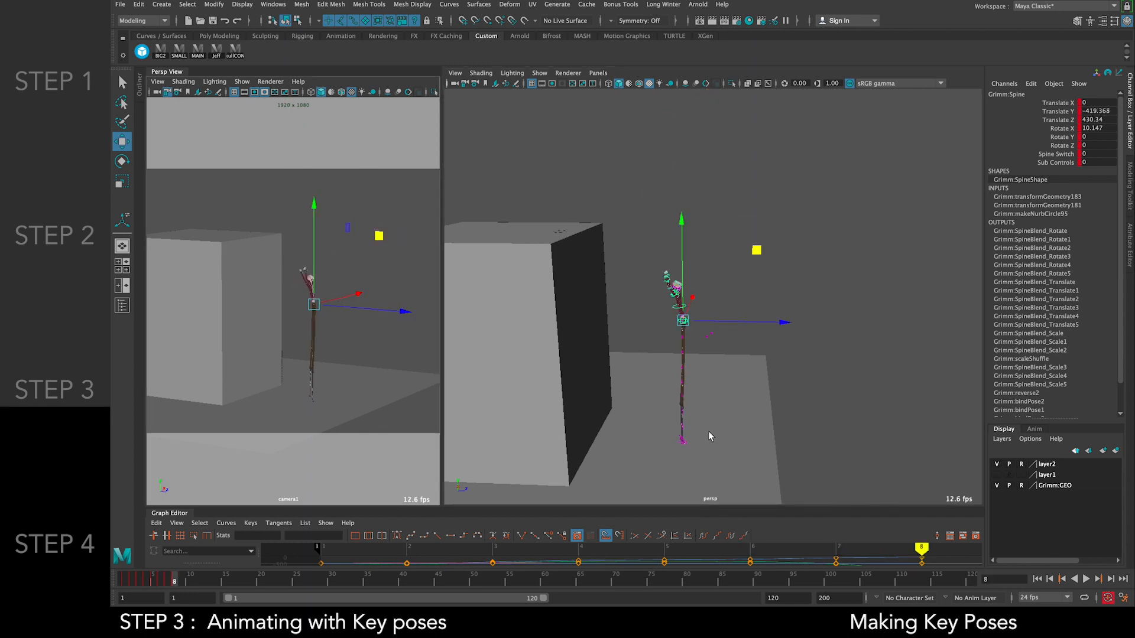
Move both foot controls forward along the floor at frame 8, bringing the left foot to about Translate Z 459
{"action": "scroll", "coordinate": [707, 435], "scroll_direction": "up", "scroll_amount": 10}
{"action": "left_click", "coordinate": [547, 348]}
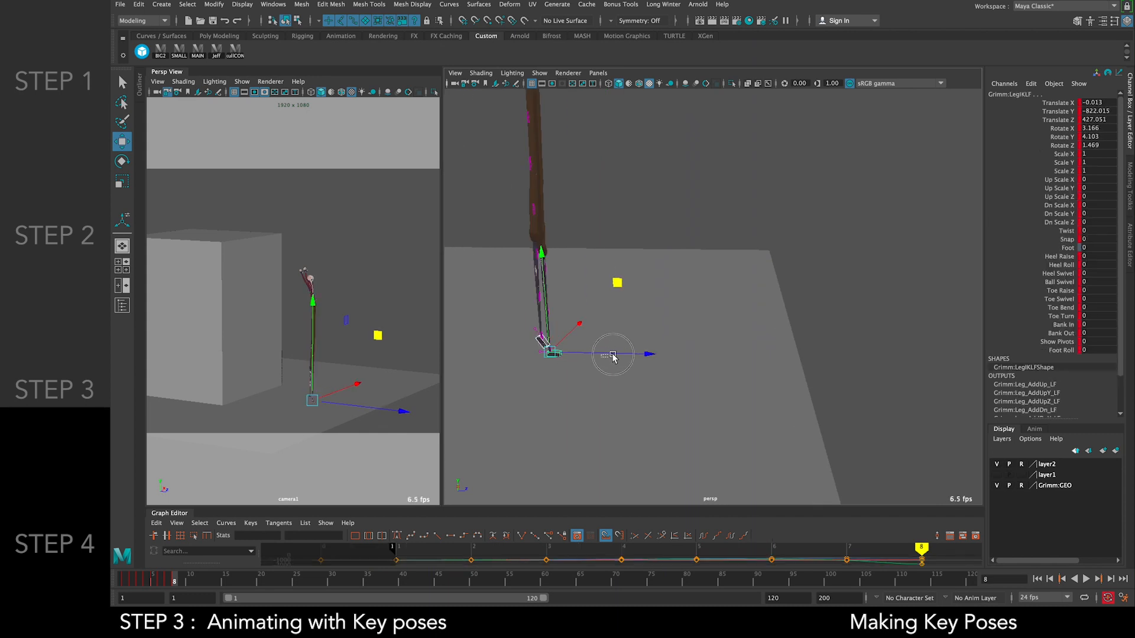
{"action": "left_click_drag", "start_coordinate": [612, 356], "coordinate": [633, 355]}
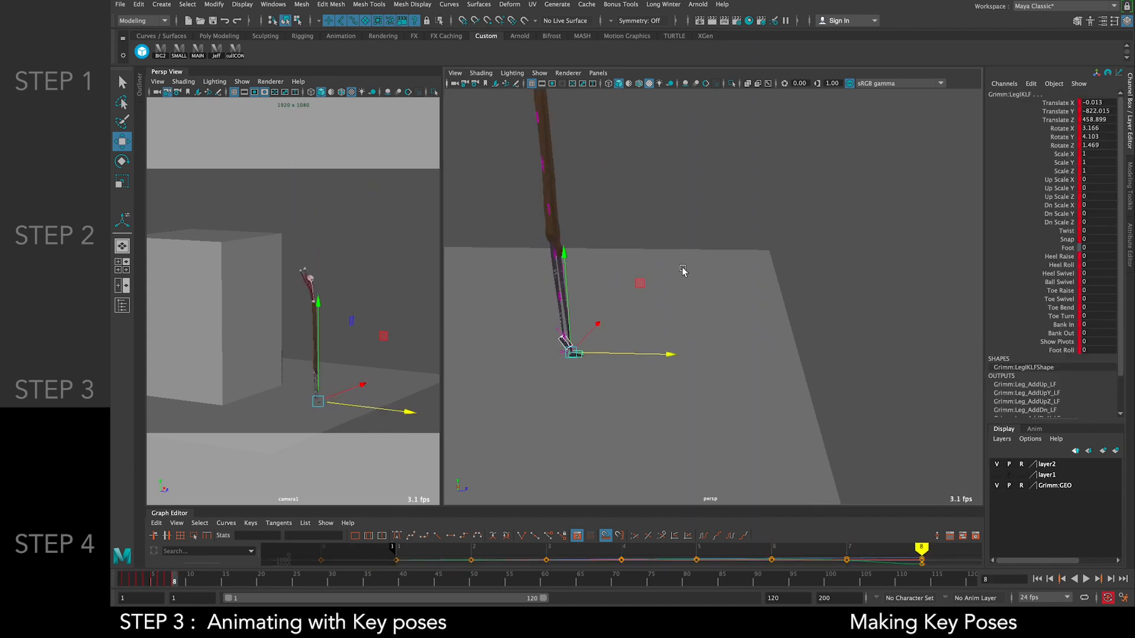
{"action": "left_click", "coordinate": [661, 181]}
Pull the chest control up at frame 8 to about Translate X 185 to lengthen the torso
{"action": "middle_click_drag", "start_coordinate": [633, 182], "coordinate": [621, 251], "text": "alt"}
{"action": "left_click", "coordinate": [596, 230]}
{"action": "left_click_drag", "start_coordinate": [656, 155], "coordinate": [662, 60]}
{"action": "left_click", "coordinate": [629, 246]}
{"action": "left_click", "coordinate": [616, 352]}
{"action": "left_click_drag", "start_coordinate": [662, 354], "coordinate": [692, 354]}
{"action": "left_click", "coordinate": [616, 345]}
{"action": "left_click_drag", "start_coordinate": [612, 278], "coordinate": [615, 372]}
{"action": "left_click", "coordinate": [596, 249]}
{"action": "left_click_drag", "start_coordinate": [672, 173], "coordinate": [683, 105]}
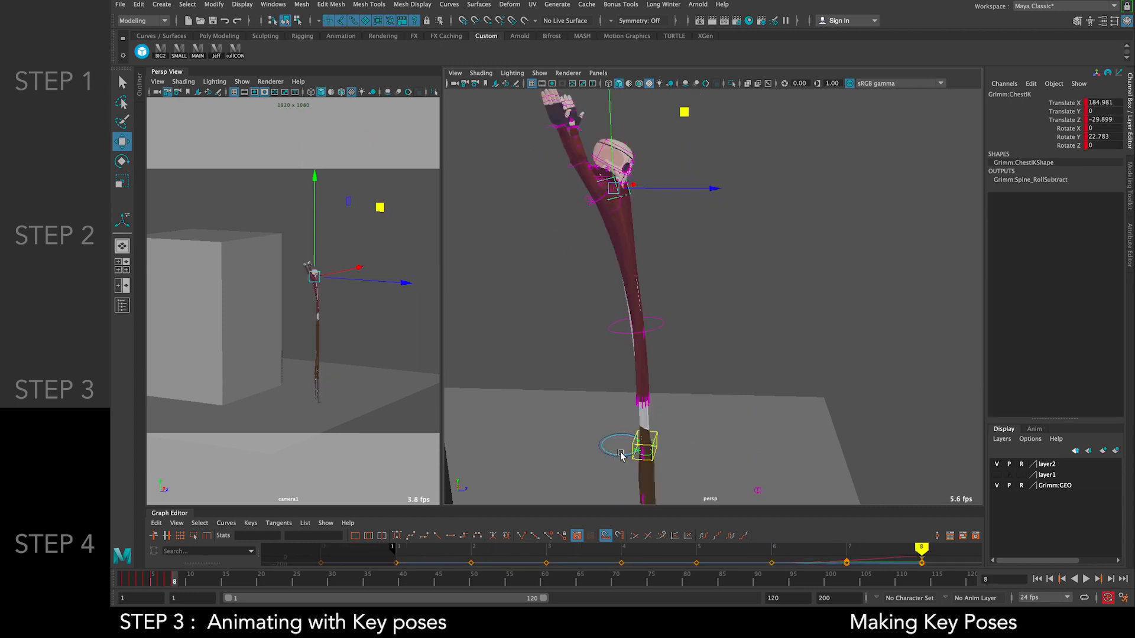
Raise the hips control at frame 8 to about Translate X 53 and pull the chest control slightly higher
{"action": "left_click", "coordinate": [640, 451]}
{"action": "left_click_drag", "start_coordinate": [643, 448], "coordinate": [711, 333]}
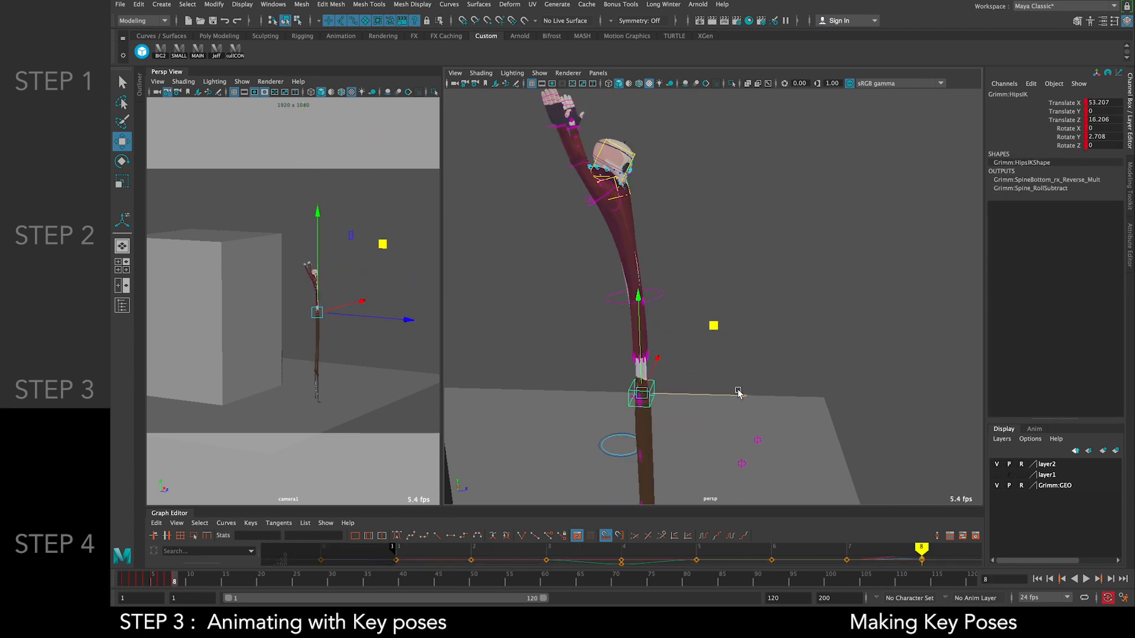
{"action": "left_click", "coordinate": [617, 196]}
{"action": "left_click_drag", "start_coordinate": [685, 118], "coordinate": [678, 90]}
Compare the head with frame 7, and rotate the head control at frame 8 to adjust its tilt
{"action": "key", "text": "comma"}
{"action": "middle_click_drag", "start_coordinate": [648, 118], "coordinate": [623, 243], "text": "alt"}
{"action": "key", "text": "period"}
{"action": "left_click", "coordinate": [591, 461]}
{"action": "key", "text": "e"}
{"action": "left_click_drag", "start_coordinate": [624, 243], "coordinate": [587, 122]}
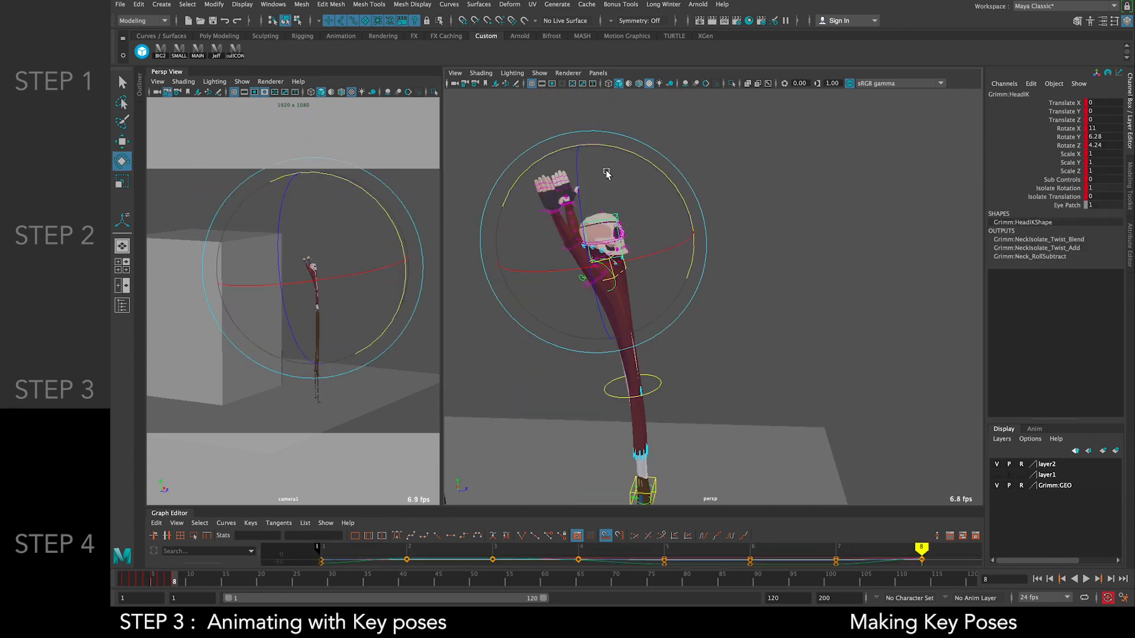
{"action": "left_click_drag", "start_coordinate": [556, 296], "coordinate": [503, 274], "text": "alt"}
{"action": "left_click_drag", "start_coordinate": [497, 264], "coordinate": [445, 277]}
Raise the head control at frame 8 to about Translate X 49 and stretch it to about Scale Y 2.54 and Scale Z 0.8
{"action": "left_click_drag", "start_coordinate": [632, 174], "coordinate": [674, 147], "text": "alt"}
{"action": "key", "text": "w"}
{"action": "left_click_drag", "start_coordinate": [629, 154], "coordinate": [633, 147]}
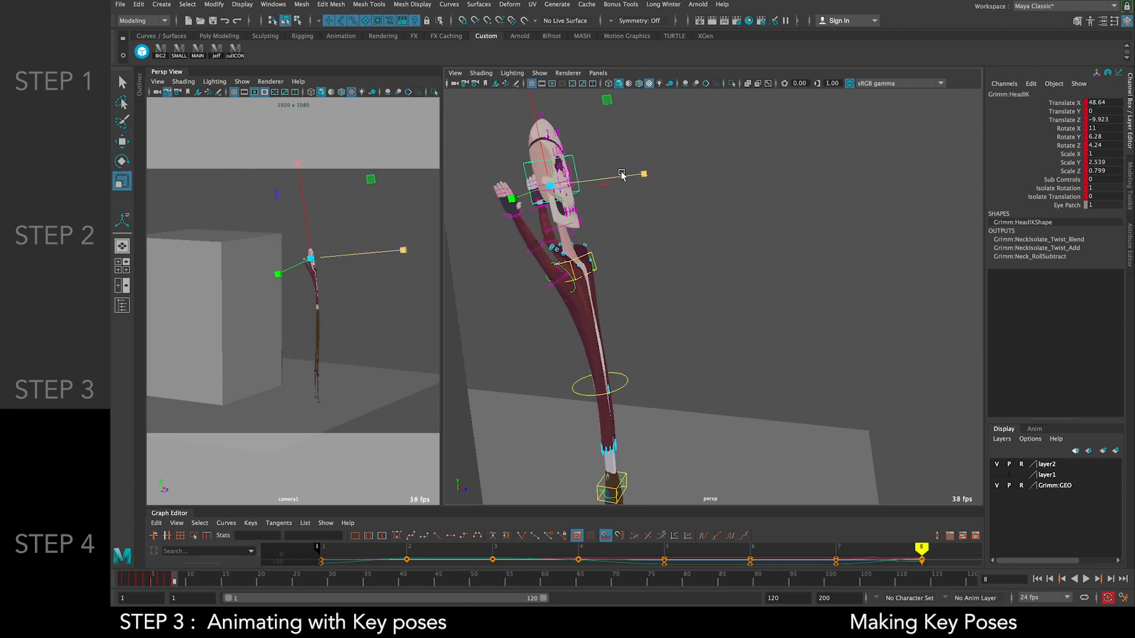
{"action": "left_click", "coordinate": [609, 155]}
Adjust the right arm at frame 8, rotating it upward beside the head
{"action": "middle_click_drag", "start_coordinate": [609, 155], "coordinate": [659, 182], "text": "alt"}
{"action": "right_click_drag", "start_coordinate": [658, 183], "coordinate": [605, 311], "text": "alt"}
{"action": "left_click", "coordinate": [548, 269]}
{"action": "left_click_drag", "start_coordinate": [495, 147], "coordinate": [494, 144]}
{"action": "left_click", "coordinate": [578, 313]}
{"action": "key", "text": "e"}
{"action": "right_click_drag", "start_coordinate": [577, 312], "coordinate": [556, 284], "text": "alt"}
{"action": "left_click_drag", "start_coordinate": [576, 260], "coordinate": [601, 266]}
Rotate the right forearm and wrist controls at frame 8 to straighten the raised arm
{"action": "left_click", "coordinate": [617, 305]}
{"action": "left_click", "coordinate": [618, 308]}
{"action": "left_click_drag", "start_coordinate": [678, 230], "coordinate": [687, 238]}
{"action": "left_click", "coordinate": [571, 205]}
{"action": "right_click_drag", "start_coordinate": [566, 166], "coordinate": [597, 207], "text": "alt"}
{"action": "middle_click_drag", "start_coordinate": [597, 207], "coordinate": [690, 302], "text": "alt"}
{"action": "left_click", "coordinate": [765, 328]}
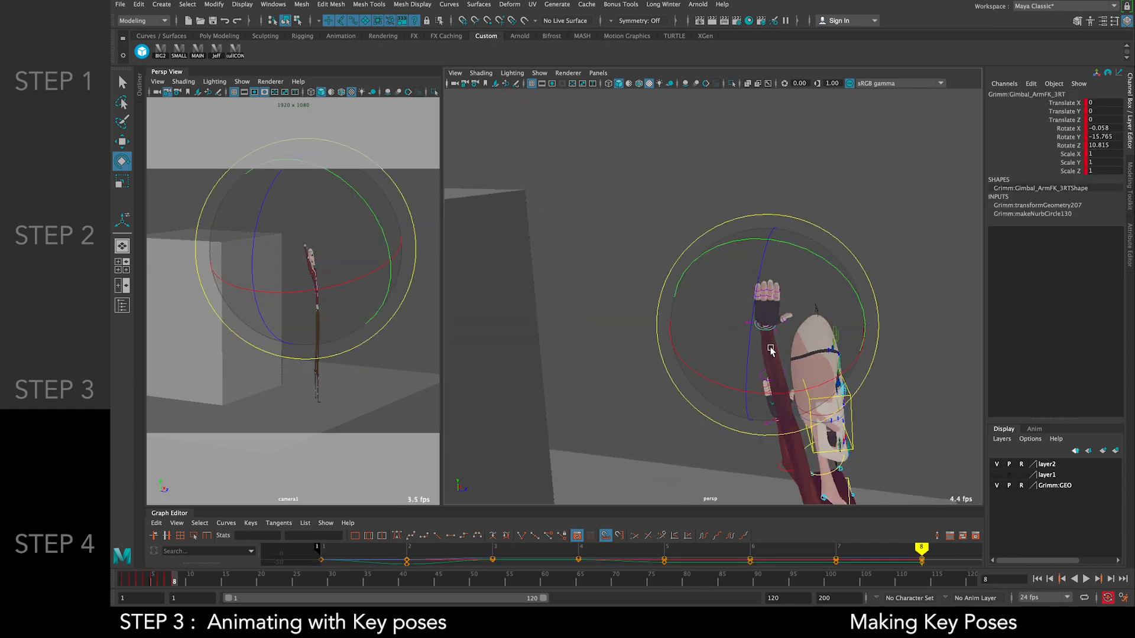
Pull the right wrist control up at frame 8 to about Translate X 135, Y -18 and Z -6 to stretch the arm
{"action": "left_click_drag", "start_coordinate": [767, 354], "coordinate": [775, 377], "text": "alt"}
{"action": "middle_click_drag", "start_coordinate": [775, 377], "coordinate": [658, 162], "text": "alt"}
{"action": "left_click_drag", "start_coordinate": [659, 162], "coordinate": [860, 310], "text": "alt"}
{"action": "key", "text": "f"}
{"action": "left_click", "coordinate": [859, 310]}
{"action": "left_click_drag", "start_coordinate": [619, 307], "coordinate": [752, 176], "text": "alt"}
{"action": "left_click", "coordinate": [659, 321]}
{"action": "scroll", "coordinate": [625, 311], "scroll_direction": "down", "scroll_amount": 5}
{"action": "key", "text": "w"}
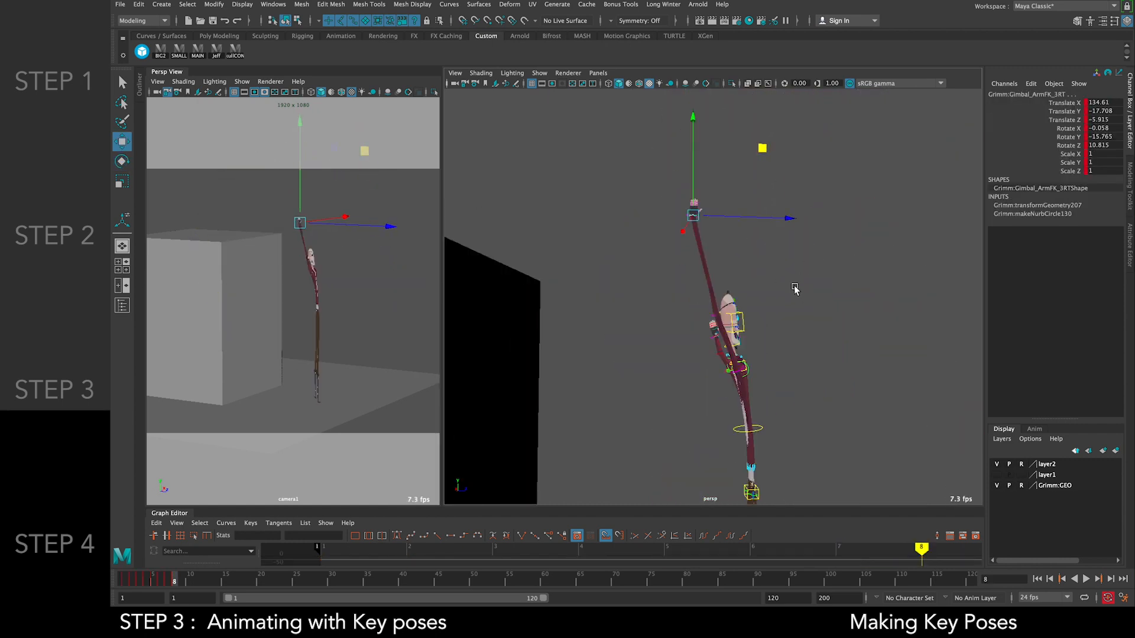
{"action": "left_click_drag", "start_coordinate": [794, 288], "coordinate": [763, 308], "text": "alt"}
Stretch the right hand's four fingers upward at frame 8 by moving their controls to about Translate X 35
{"action": "left_click", "coordinate": [735, 319]}
{"action": "left_click", "coordinate": [772, 213]}
{"action": "middle_click_drag", "start_coordinate": [772, 213], "coordinate": [733, 354], "text": "alt"}
{"action": "scroll", "coordinate": [686, 385], "scroll_direction": "up", "scroll_amount": 8}
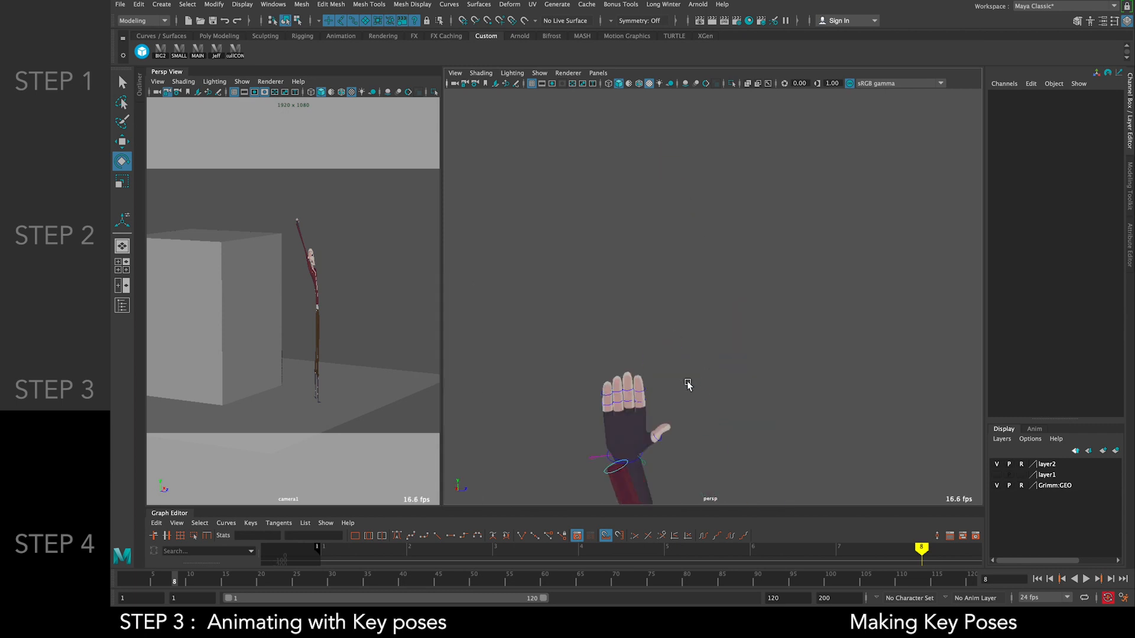
{"action": "middle_click_drag", "start_coordinate": [686, 385], "coordinate": [712, 309], "text": "alt"}
{"action": "left_click", "coordinate": [676, 390]}
{"action": "key", "text": "w"}
{"action": "left_click", "coordinate": [673, 387]}
{"action": "key", "text": "e"}
{"action": "left_click_drag", "start_coordinate": [711, 312], "coordinate": [602, 220]}
{"action": "key", "text": "r"}
{"action": "left_click", "coordinate": [615, 235]}
{"action": "scroll", "coordinate": [662, 319], "scroll_direction": "up", "scroll_amount": 5}
{"action": "left_click_drag", "start_coordinate": [621, 271], "coordinate": [563, 353]}
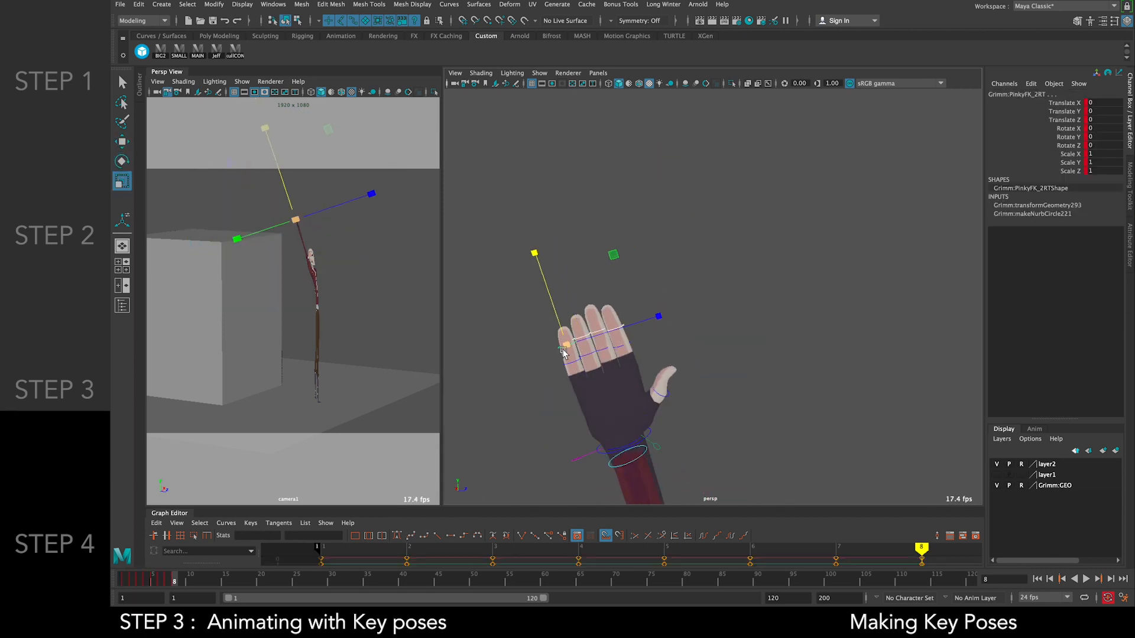
{"action": "left_click_drag", "start_coordinate": [571, 297], "coordinate": [583, 98]}
{"action": "scroll", "coordinate": [587, 112], "scroll_direction": "down", "scroll_amount": 3}
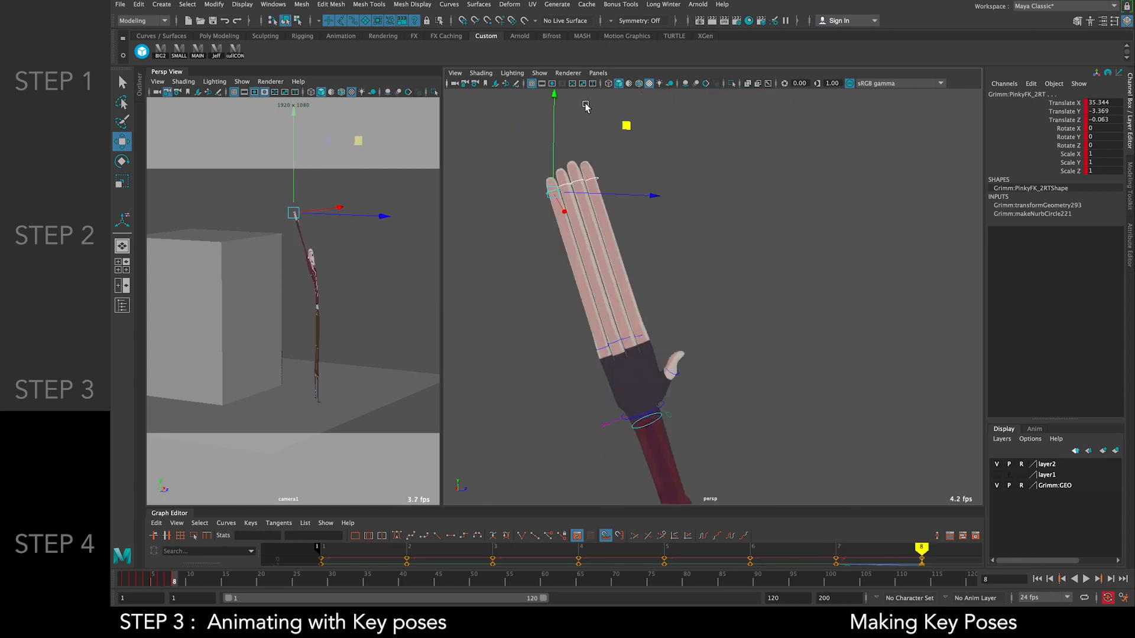
Compare the stretched right arm at frame 8 with the frame 7 pose
{"action": "scroll", "coordinate": [696, 246], "scroll_direction": "down", "scroll_amount": 5}
{"action": "middle_click_drag", "start_coordinate": [697, 245], "coordinate": [647, 113], "text": "alt"}
{"action": "left_click", "coordinate": [746, 394]}
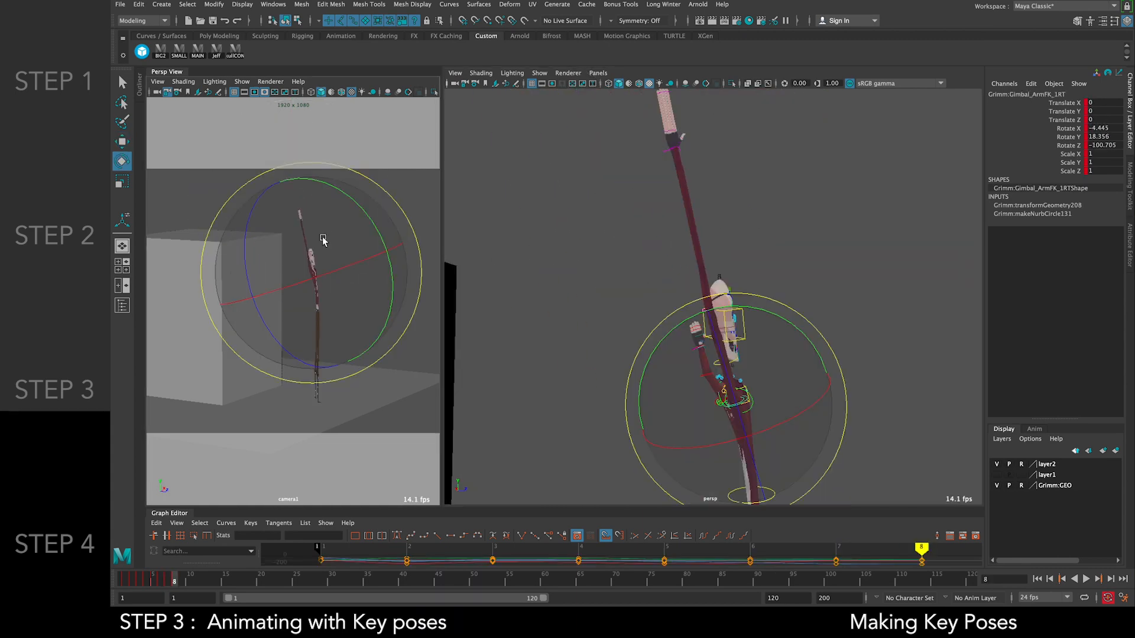
{"action": "key", "text": "comma"}
{"action": "key", "text": "period"}
{"action": "key", "text": "comma"}
{"action": "key", "text": "period"}
{"action": "key", "text": "comma"}
{"action": "key", "text": "period"}
{"action": "key", "text": "comma"}
{"action": "key", "text": "comma"}
{"action": "key", "text": "period"}
{"action": "key", "text": "period"}
Pull the left wrist and jacket cuff controls up together at frame 8, taking the cuff to about Translate X 91
{"action": "left_click_drag", "start_coordinate": [763, 221], "coordinate": [597, 236], "text": "alt"}
{"action": "left_click", "coordinate": [724, 380]}
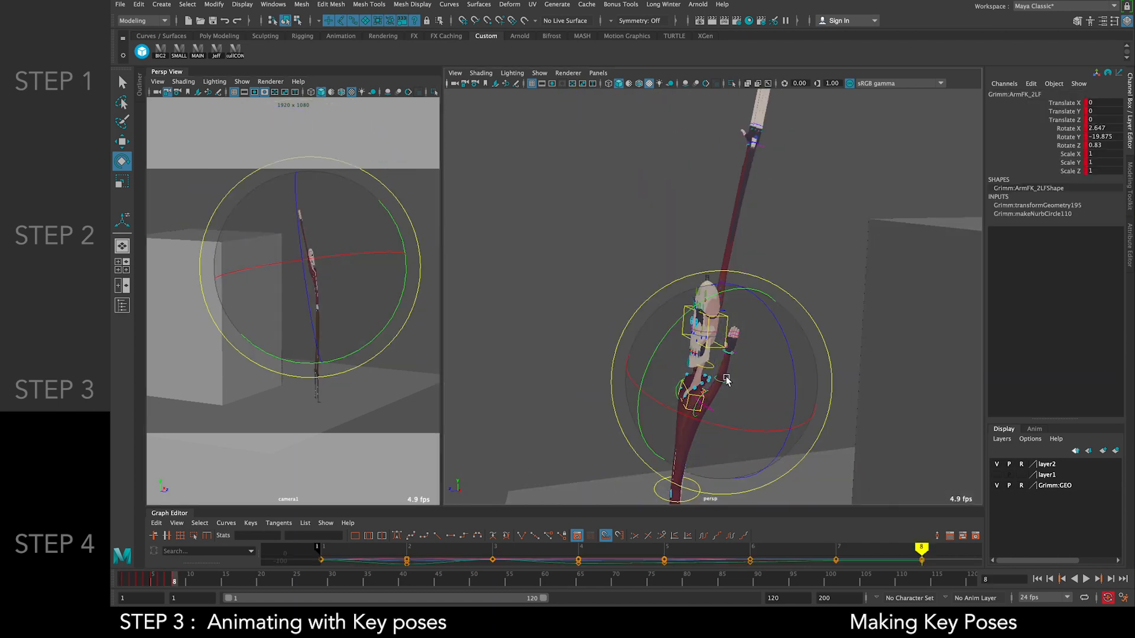
{"action": "key", "text": "w"}
{"action": "left_click", "coordinate": [774, 212]}
{"action": "scroll", "coordinate": [779, 195], "scroll_direction": "up", "scroll_amount": 10}
{"action": "left_click", "coordinate": [765, 218]}
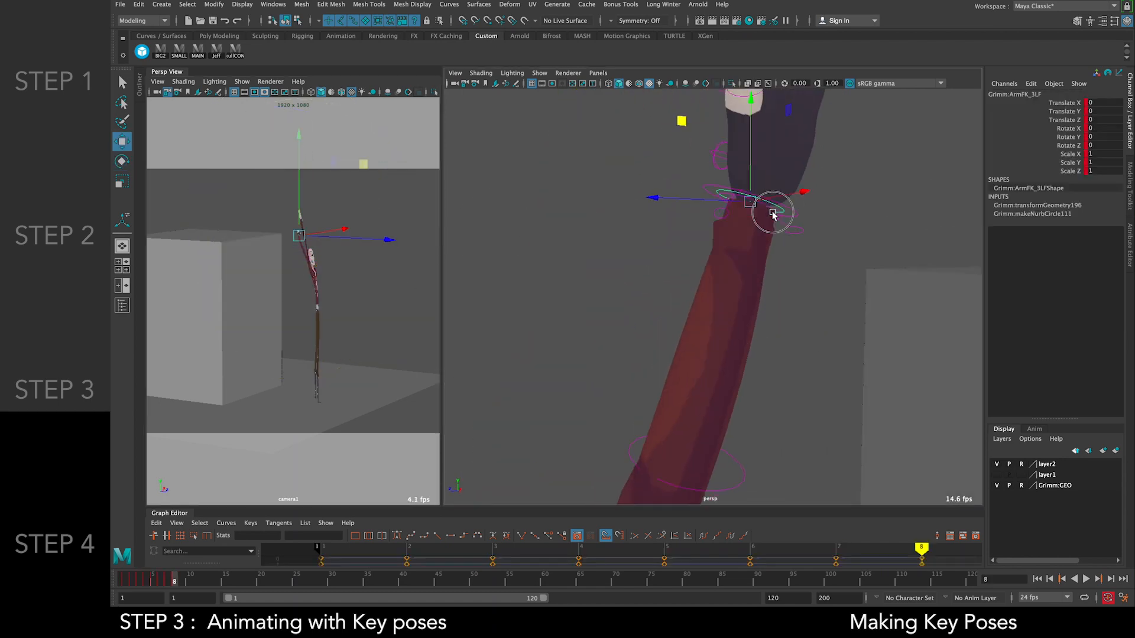
{"action": "left_click", "coordinate": [768, 222], "text": "shift"}
{"action": "scroll", "coordinate": [768, 222], "scroll_direction": "down", "scroll_amount": 12}
{"action": "left_click_drag", "start_coordinate": [639, 212], "coordinate": [650, 214]}
{"action": "scroll", "coordinate": [703, 231], "scroll_direction": "up", "scroll_amount": 7}
{"action": "left_click", "coordinate": [714, 275]}
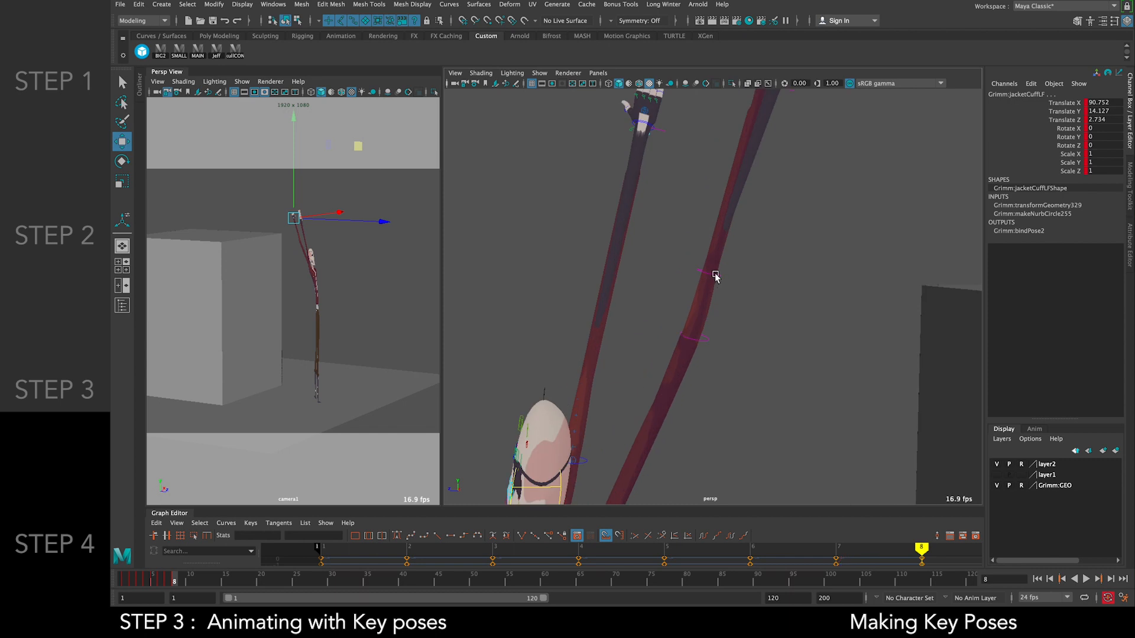
Move the right jacket cuff up to the stretched wrist at frame 8, to about Translate X -134, Y 13.5 and Z 2
{"action": "left_click_drag", "start_coordinate": [657, 123], "coordinate": [647, 155]}
{"action": "middle_click_drag", "start_coordinate": [647, 154], "coordinate": [654, 370], "text": "alt"}
{"action": "scroll", "coordinate": [653, 370], "scroll_direction": "up", "scroll_amount": 8}
{"action": "left_click_drag", "start_coordinate": [654, 370], "coordinate": [878, 328], "text": "alt"}
{"action": "left_click", "coordinate": [672, 354]}
{"action": "left_click_drag", "start_coordinate": [878, 328], "coordinate": [739, 302], "text": "alt"}
{"action": "middle_click_drag", "start_coordinate": [739, 303], "coordinate": [922, 348], "text": "alt"}
{"action": "left_click_drag", "start_coordinate": [624, 264], "coordinate": [664, 378]}
{"action": "scroll", "coordinate": [762, 289], "scroll_direction": "down", "scroll_amount": 5}
{"action": "left_click", "coordinate": [772, 357]}
{"action": "left_click", "coordinate": [737, 318]}
{"action": "scroll", "coordinate": [663, 289], "scroll_direction": "down", "scroll_amount": 5}
{"action": "scroll", "coordinate": [664, 289], "scroll_direction": "down", "scroll_amount": 6}
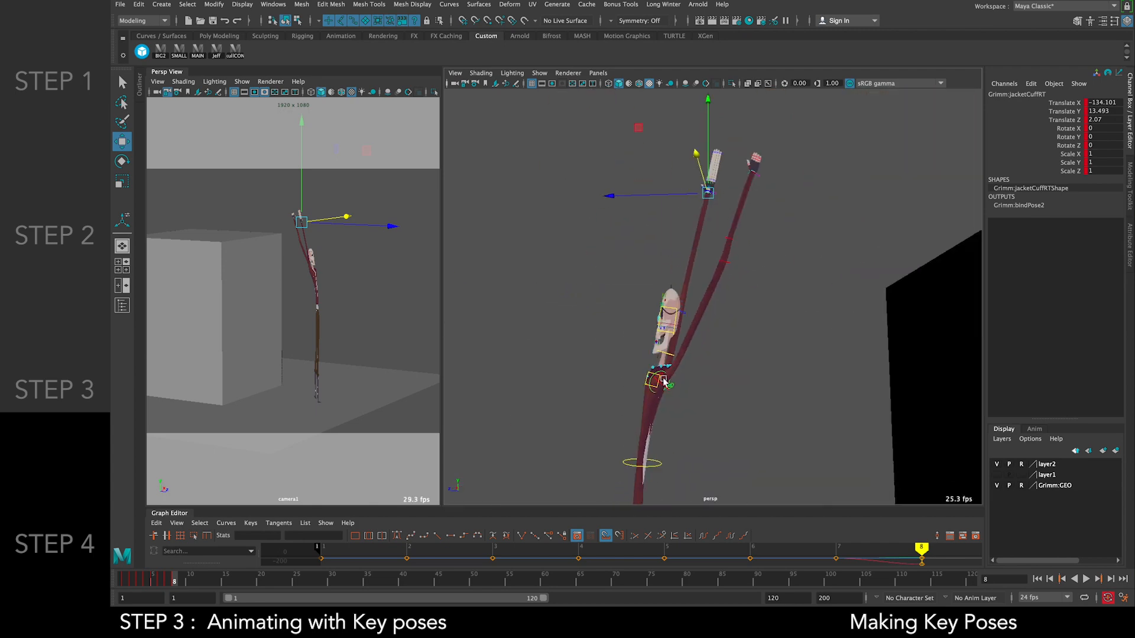
Rotate the left upper arm at frame 8 and adjust the left elbow to straighten the raised arm
{"action": "left_click", "coordinate": [667, 384]}
{"action": "key", "text": "e"}
{"action": "left_click_drag", "start_coordinate": [673, 288], "coordinate": [665, 289]}
{"action": "left_click", "coordinate": [722, 245]}
{"action": "key", "text": "w"}
{"action": "left_click_drag", "start_coordinate": [722, 246], "coordinate": [657, 255], "text": "alt"}
{"action": "left_click", "coordinate": [704, 270]}
Rotate the left hand at frame 8 and stretch its fingers upward to about Translate X 30
{"action": "left_click", "coordinate": [622, 209]}
{"action": "key", "text": "e"}
{"action": "mouse_move", "coordinate": [660, 190]}
{"action": "left_mouse_down"}
{"action": "mouse_move", "coordinate": [646, 205]}
{"action": "mouse_move", "coordinate": [656, 196]}
{"action": "left_mouse_up"}
{"action": "left_click", "coordinate": [733, 142]}
{"action": "left_click_drag", "start_coordinate": [733, 141], "coordinate": [857, 159], "text": "alt"}
{"action": "scroll", "coordinate": [857, 160], "scroll_direction": "up", "scroll_amount": 5}
{"action": "middle_click_drag", "start_coordinate": [857, 160], "coordinate": [723, 148], "text": "alt"}
{"action": "left_click_drag", "start_coordinate": [674, 212], "coordinate": [640, 255]}
{"action": "key", "text": "w"}
{"action": "scroll", "coordinate": [648, 122], "scroll_direction": "down", "scroll_amount": 8}
{"action": "scroll", "coordinate": [750, 179], "scroll_direction": "up", "scroll_amount": 3}
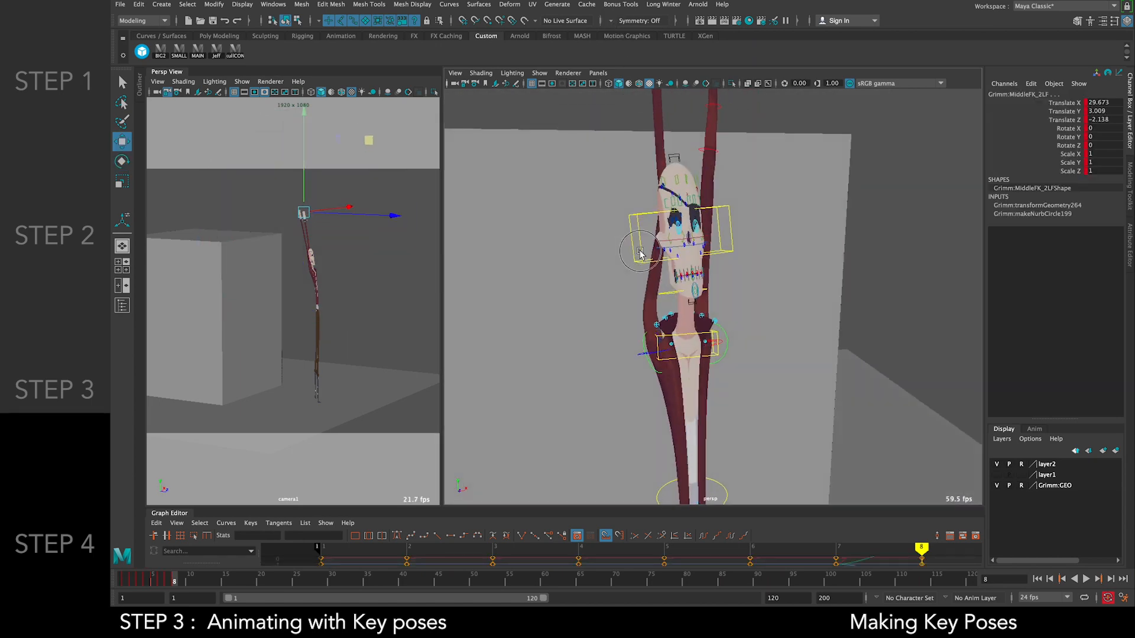
Move the right elbow control at frame 8 to about Translate X 61, Y -24 and Z -11
{"action": "middle_click_drag", "start_coordinate": [640, 255], "coordinate": [651, 428], "text": "alt"}
{"action": "left_click", "coordinate": [652, 425]}
{"action": "left_click", "coordinate": [665, 439]}
{"action": "left_click_drag", "start_coordinate": [665, 439], "coordinate": [803, 373], "text": "alt"}
{"action": "left_click", "coordinate": [811, 274]}
{"action": "left_click_drag", "start_coordinate": [811, 274], "coordinate": [893, 310], "text": "alt"}
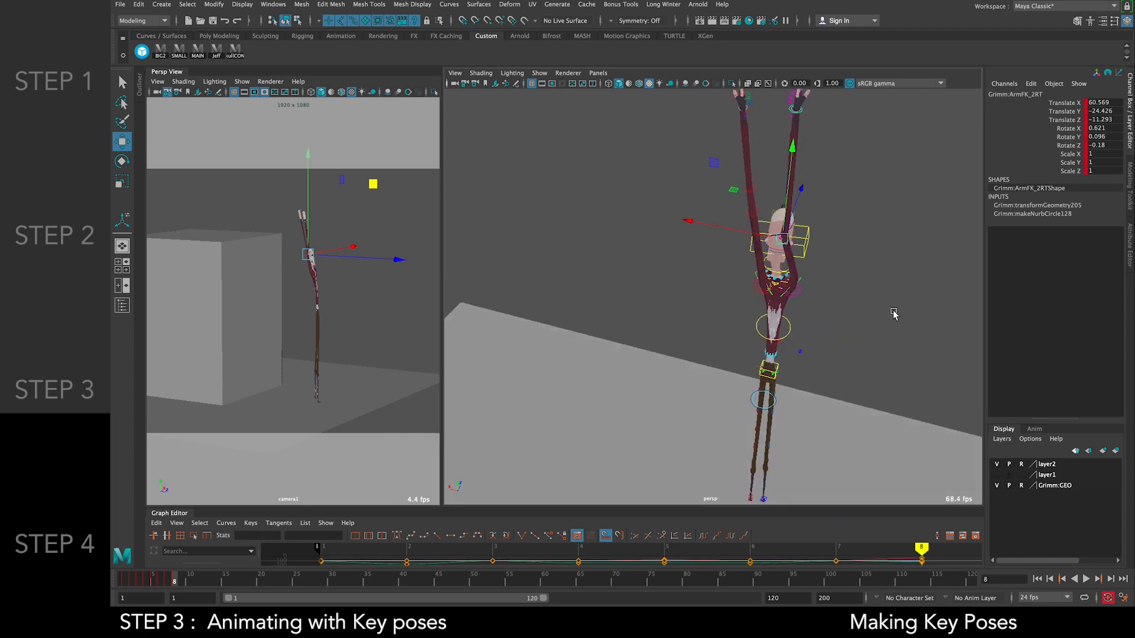
Review the earlier poses and reposition the right elbow at frame 8 to about Translate X 64, Y -1.6 and Z -8.4
{"action": "left_click_drag", "start_coordinate": [724, 235], "coordinate": [689, 266], "text": "alt"}
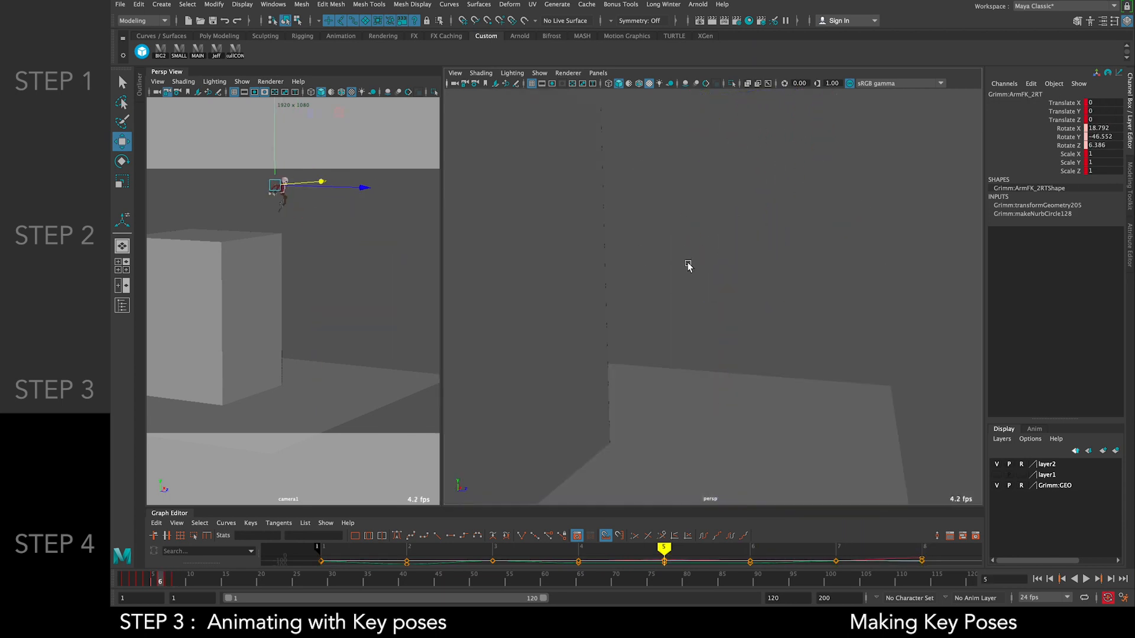
{"action": "middle_click_drag", "start_coordinate": [733, 467], "coordinate": [694, 212], "text": "alt"}
{"action": "scroll", "coordinate": [694, 212], "scroll_direction": "up", "scroll_amount": 3}
{"action": "left_click", "coordinate": [629, 190]}
{"action": "key", "text": "e"}
{"action": "left_click_drag", "start_coordinate": [700, 180], "coordinate": [680, 125]}
{"action": "key", "text": "w"}
{"action": "left_click_drag", "start_coordinate": [626, 126], "coordinate": [697, 198]}
{"action": "key", "text": "e"}
{"action": "left_click", "coordinate": [752, 197]}
Select all of the rig's controls and advance to frame 9
{"action": "middle_click_drag", "start_coordinate": [753, 197], "coordinate": [768, 319], "text": "alt"}
{"action": "left_click_drag", "start_coordinate": [768, 319], "coordinate": [707, 267], "text": "alt"}
{"action": "left_click", "coordinate": [683, 192]}
{"action": "key", "text": "w"}
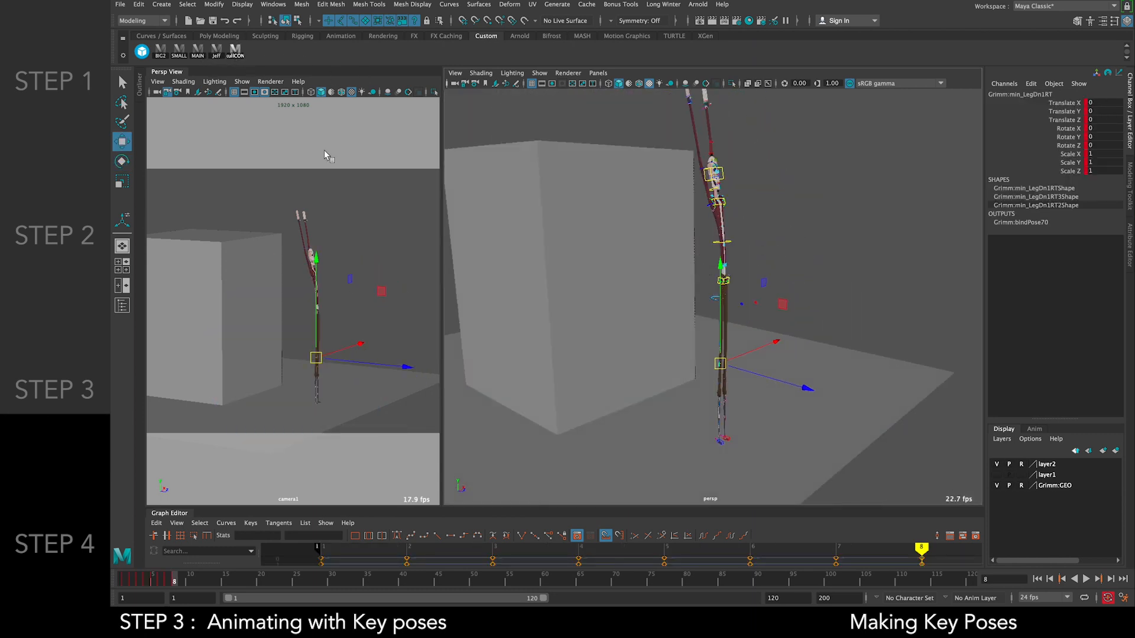
{"action": "left_click", "coordinate": [235, 52]}
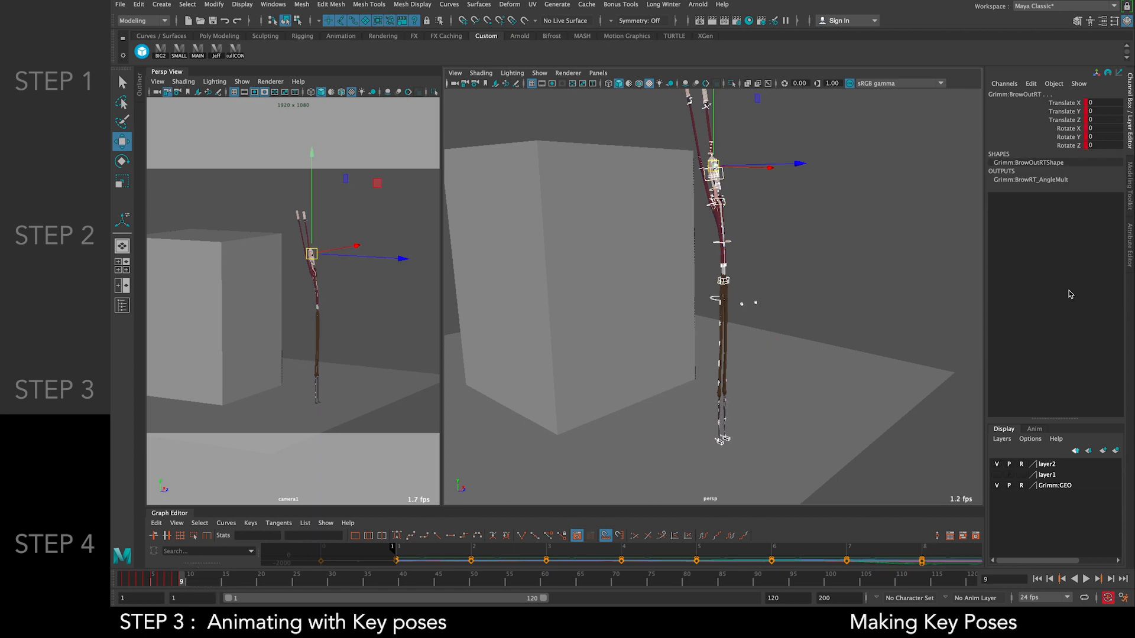
Reset the right arm's FK controls at frame 9, setting translation and rotation to 0 and scale to 1
{"action": "left_click_drag", "start_coordinate": [927, 216], "coordinate": [846, 235], "text": "alt"}
{"action": "scroll", "coordinate": [842, 234], "scroll_direction": "up", "scroll_amount": 5}
{"action": "middle_click_drag", "start_coordinate": [730, 211], "coordinate": [741, 310], "text": "alt"}
{"action": "scroll", "coordinate": [730, 303], "scroll_direction": "up", "scroll_amount": 5}
{"action": "scroll", "coordinate": [742, 273], "scroll_direction": "up", "scroll_amount": 4}
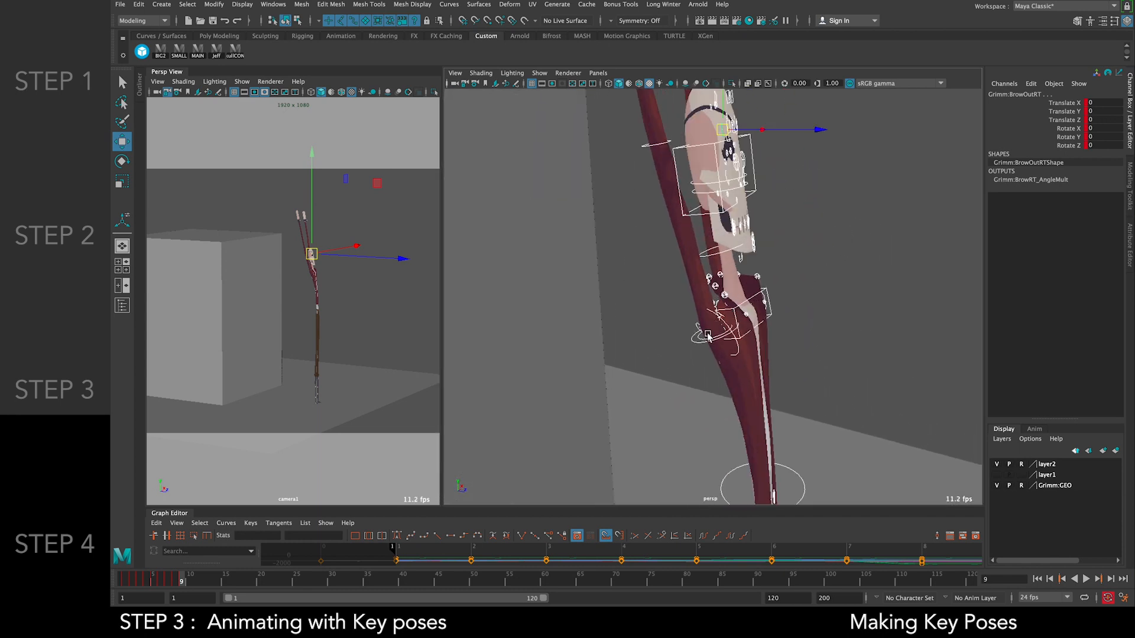
{"action": "left_click", "coordinate": [650, 146]}
{"action": "middle_click_drag", "start_coordinate": [651, 148], "coordinate": [704, 328], "text": "alt"}
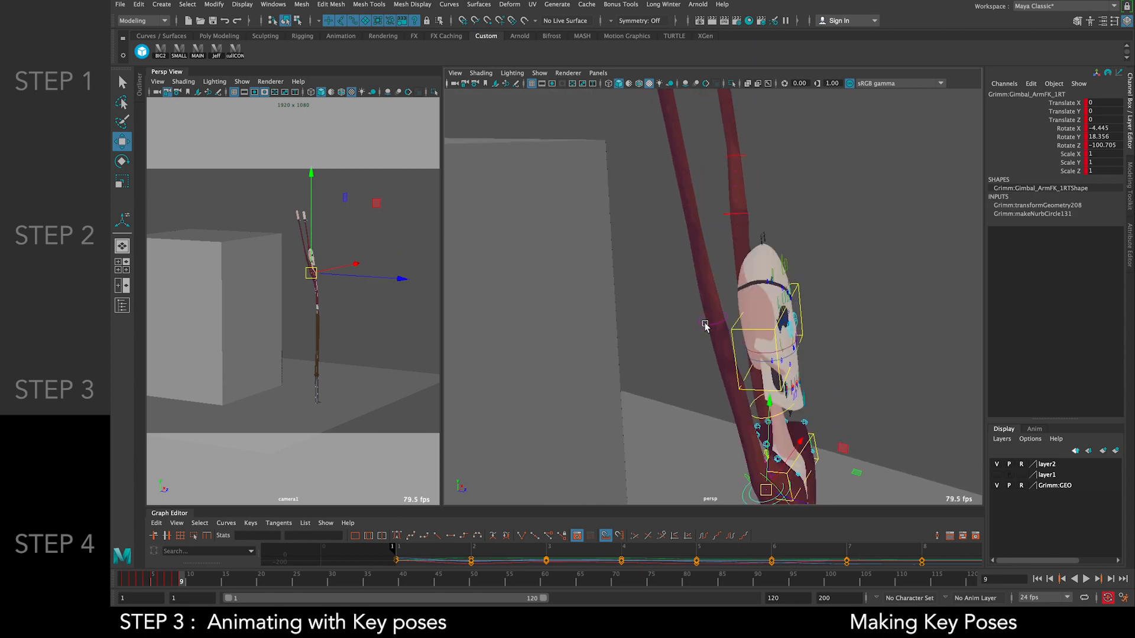
{"action": "middle_click_drag", "start_coordinate": [794, 175], "coordinate": [836, 373], "text": "alt"}
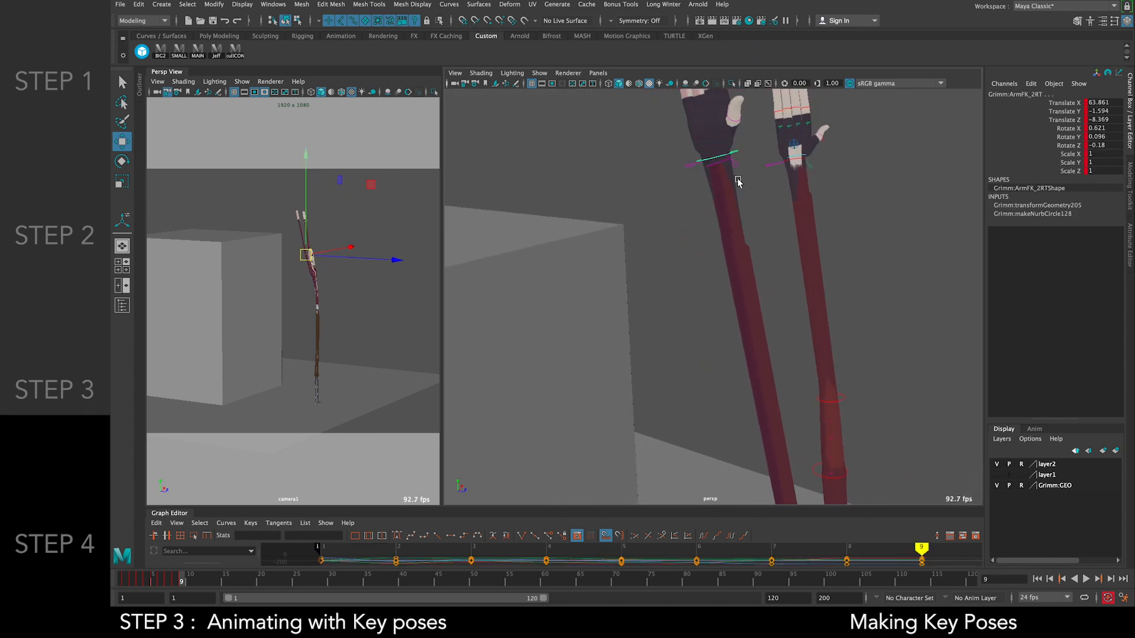
{"action": "middle_click_drag", "start_coordinate": [739, 178], "coordinate": [741, 216], "text": "alt"}
{"action": "left_click", "coordinate": [720, 227], "text": "shift"}
{"action": "left_click_drag", "start_coordinate": [1100, 103], "coordinate": [1097, 149]}
{"action": "left_click_drag", "start_coordinate": [1099, 103], "coordinate": [1098, 145]}
{"action": "type", "text": "0"}
{"action": "key", "text": "Return"}
{"action": "left_click", "coordinate": [1098, 154]}
{"action": "type", "text": "1"}
{"action": "key", "text": "Return"}
Reset the stretched right hand's finger and cuff controls at frame 9 to their default positions
{"action": "left_click", "coordinate": [897, 185]}
{"action": "right_click_drag", "start_coordinate": [897, 185], "coordinate": [644, 353], "text": "alt"}
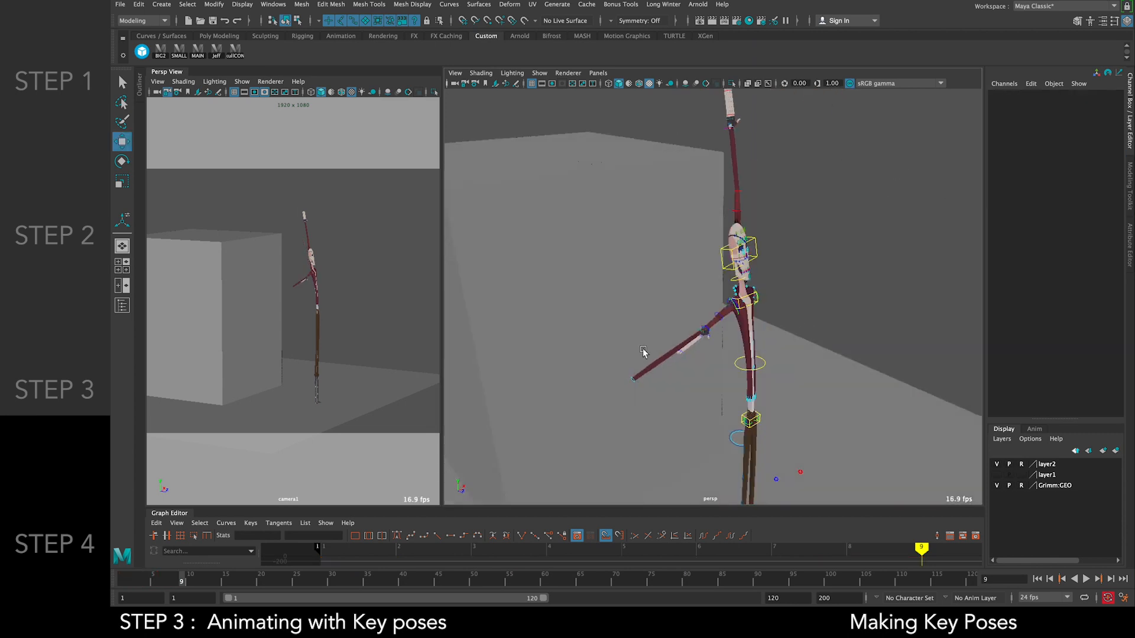
{"action": "left_click", "coordinate": [636, 375]}
{"action": "left_click", "coordinate": [1064, 110]}
{"action": "right_click_drag", "start_coordinate": [873, 256], "coordinate": [913, 260], "text": "alt"}
{"action": "left_click_drag", "start_coordinate": [648, 351], "coordinate": [681, 384]}
Reset the left arm and hand controls at frame 9, setting their translation and rotation to 0
{"action": "left_click", "coordinate": [851, 248]}
{"action": "left_click_drag", "start_coordinate": [851, 249], "coordinate": [822, 349], "text": "alt"}
{"action": "left_click_drag", "start_coordinate": [840, 180], "coordinate": [759, 263]}
{"action": "left_click_drag", "start_coordinate": [1098, 102], "coordinate": [1097, 144]}
{"action": "middle_click_drag", "start_coordinate": [791, 390], "coordinate": [787, 284], "text": "alt"}
{"action": "right_click_drag", "start_coordinate": [788, 283], "coordinate": [822, 285], "text": "alt"}
{"action": "left_click_drag", "start_coordinate": [821, 285], "coordinate": [875, 307], "text": "alt"}
{"action": "left_click", "coordinate": [841, 331]}
{"action": "left_click_drag", "start_coordinate": [582, 183], "coordinate": [670, 214], "text": "alt"}
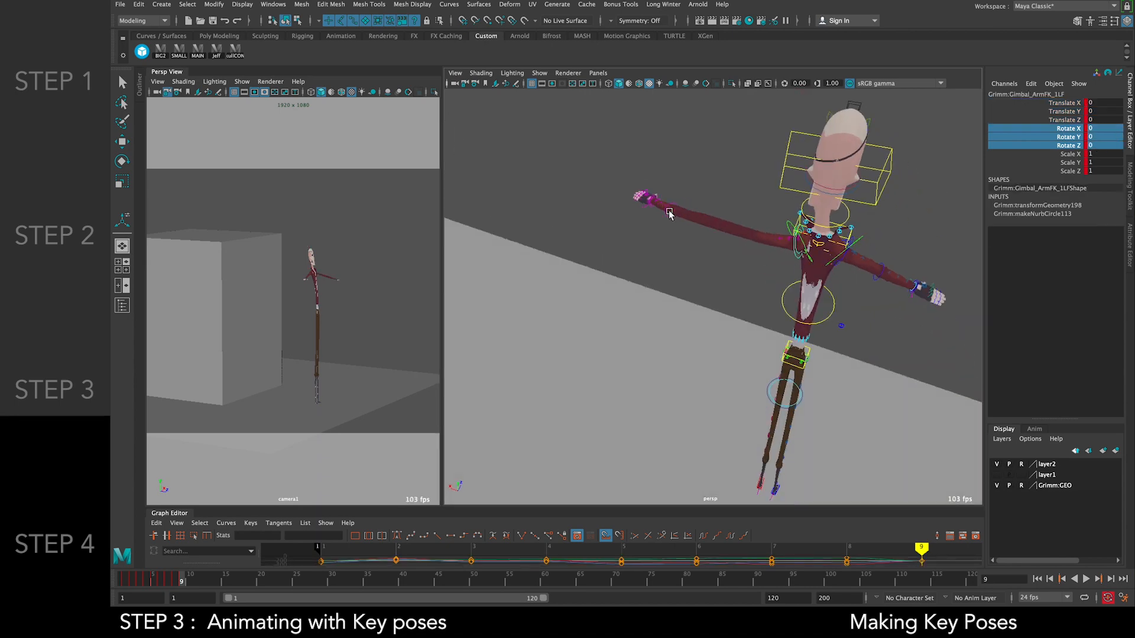
Reset the head control at frame 9, setting its scale to 1 and its translation to 0
{"action": "type", "text": "063"}
{"action": "key", "text": "Return"}
{"action": "left_click", "coordinate": [887, 185]}
{"action": "left_click_drag", "start_coordinate": [1098, 154], "coordinate": [1098, 170]}
{"action": "type", "text": "1"}
{"action": "key", "text": "Return"}
{"action": "left_click_drag", "start_coordinate": [1096, 102], "coordinate": [1098, 120]}
{"action": "type", "text": "0"}
{"action": "key", "text": "Return"}
Reset the hips IK control's translation to 0 on all axes at frame 9
{"action": "middle_click_drag", "start_coordinate": [875, 201], "coordinate": [783, 71], "text": "alt"}
{"action": "left_click_drag", "start_coordinate": [782, 71], "coordinate": [768, 260], "text": "alt"}
{"action": "middle_click_drag", "start_coordinate": [768, 261], "coordinate": [774, 201], "text": "alt"}
{"action": "left_click", "coordinate": [791, 168]}
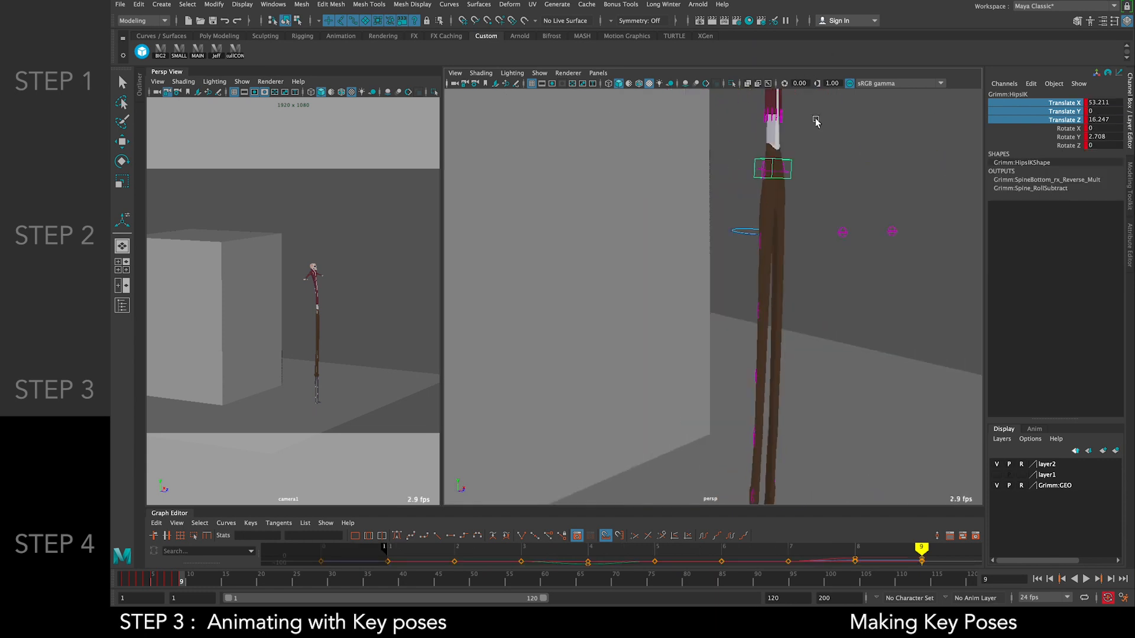
{"action": "type", "text": "0"}
{"action": "key", "text": "Return"}
Lower the main spine control to bring the pelvis down onto the legs, and nudge the mid-spine control
{"action": "left_click", "coordinate": [776, 234]}
{"action": "scroll", "coordinate": [807, 233], "scroll_direction": "down", "scroll_amount": 10}
{"action": "left_click_drag", "start_coordinate": [814, 232], "coordinate": [774, 228], "text": "alt"}
{"action": "key", "text": "w"}
{"action": "left_click_drag", "start_coordinate": [747, 189], "coordinate": [749, 234]}
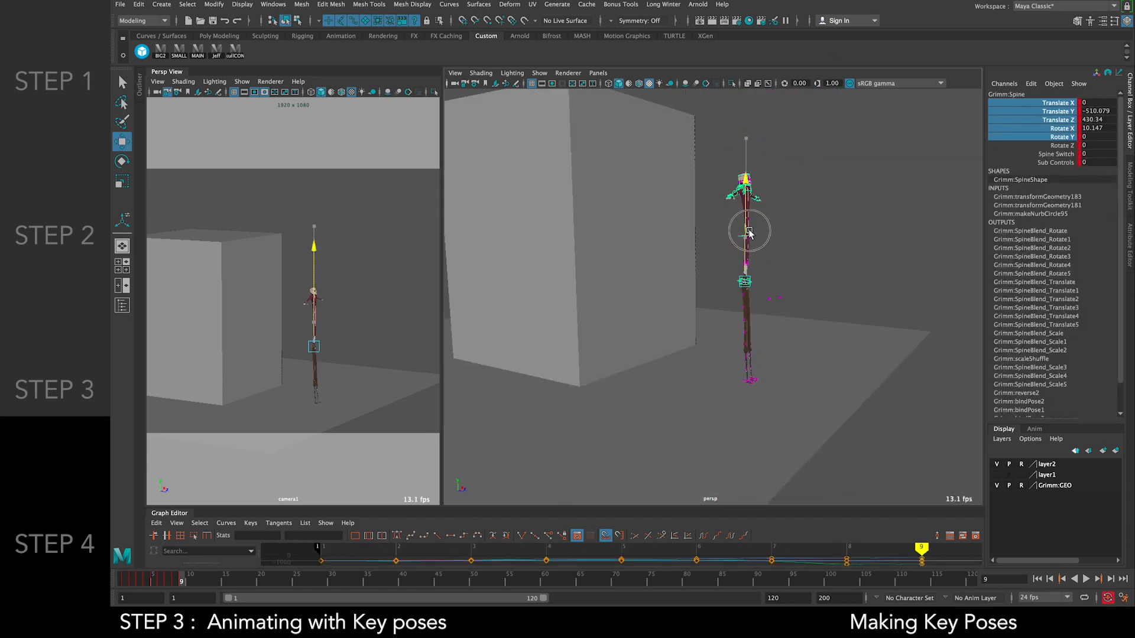
{"action": "scroll", "coordinate": [759, 287], "scroll_direction": "up", "scroll_amount": 8}
{"action": "left_click", "coordinate": [758, 180]}
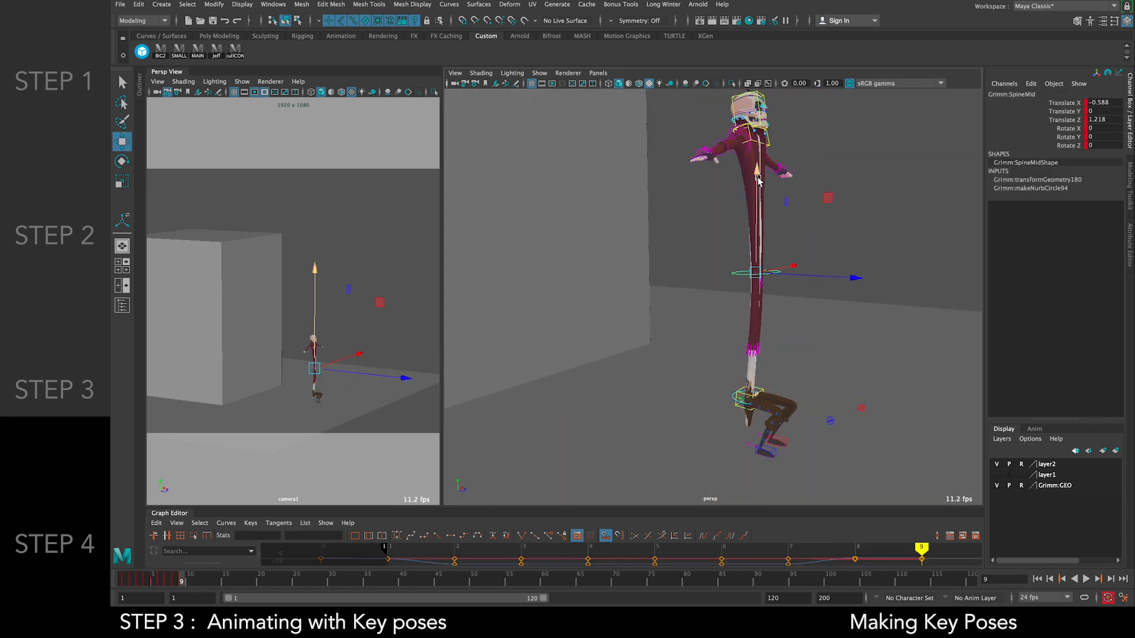
{"action": "left_click_drag", "start_coordinate": [749, 266], "coordinate": [750, 254]}
Move the chest control down toward the hips to take the stretch out of the torso
{"action": "left_click", "coordinate": [762, 141]}
{"action": "middle_click_drag", "start_coordinate": [761, 139], "coordinate": [723, 240], "text": "alt"}
{"action": "scroll", "coordinate": [722, 237], "scroll_direction": "up", "scroll_amount": 5}
{"action": "left_click", "coordinate": [739, 204]}
{"action": "left_click_drag", "start_coordinate": [720, 110], "coordinate": [717, 284]}
{"action": "middle_click_drag", "start_coordinate": [716, 237], "coordinate": [704, 180], "text": "alt"}
{"action": "left_click_drag", "start_coordinate": [706, 219], "coordinate": [747, 273]}
{"action": "scroll", "coordinate": [705, 261], "scroll_direction": "up", "scroll_amount": 5}
Reposition the main spine control so the hips sit above the bent legs
{"action": "left_click", "coordinate": [630, 313]}
{"action": "left_click", "coordinate": [602, 295]}
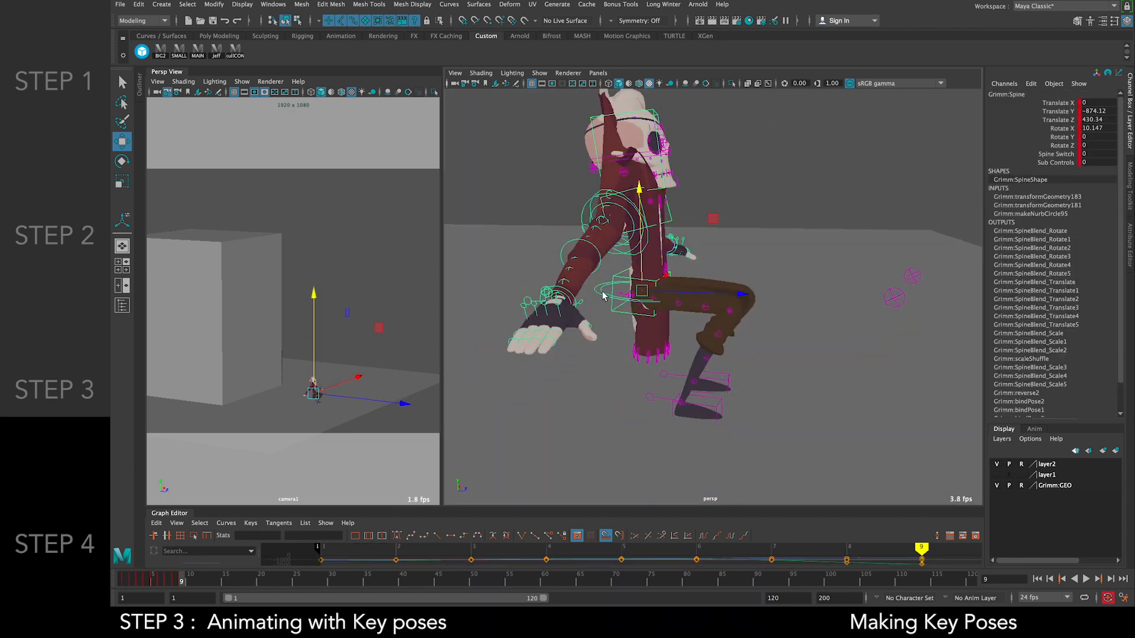
{"action": "left_click_drag", "start_coordinate": [713, 219], "coordinate": [680, 204]}
{"action": "middle_click_drag", "start_coordinate": [680, 204], "coordinate": [694, 296], "text": "alt"}
{"action": "left_click", "coordinate": [686, 216]}
{"action": "left_click_drag", "start_coordinate": [674, 296], "coordinate": [660, 219], "text": "alt"}
{"action": "left_click", "coordinate": [633, 314]}
{"action": "left_click", "coordinate": [645, 309]}
{"action": "key", "text": "ctrl+z"}
{"action": "left_click_drag", "start_coordinate": [620, 391], "coordinate": [714, 236], "text": "alt"}
{"action": "middle_click_drag", "start_coordinate": [668, 503], "coordinate": [684, 367], "text": "alt"}
{"action": "left_click_drag", "start_coordinate": [684, 367], "coordinate": [662, 359], "text": "alt"}
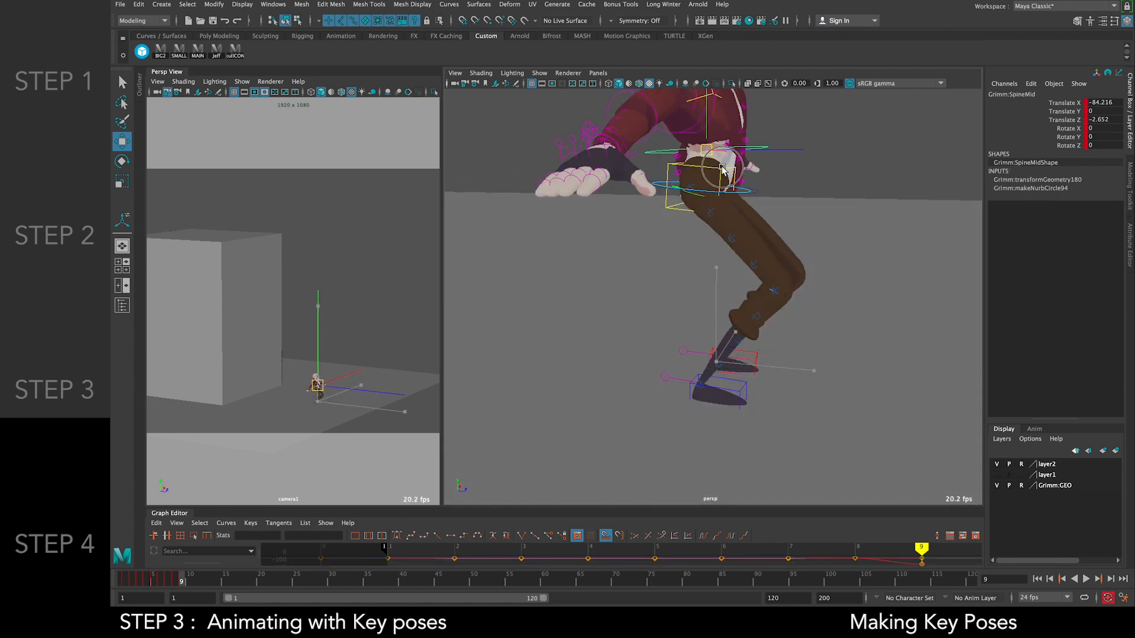
Move the mid-spine and chest controls to shorten and reshape the torso above the hips
{"action": "left_click_drag", "start_coordinate": [722, 169], "coordinate": [723, 169]}
{"action": "left_click_drag", "start_coordinate": [723, 169], "coordinate": [857, 160], "text": "alt"}
{"action": "middle_click_drag", "start_coordinate": [857, 159], "coordinate": [628, 385], "text": "alt"}
{"action": "right_click_drag", "start_coordinate": [628, 384], "coordinate": [676, 378], "text": "alt"}
{"action": "left_click_drag", "start_coordinate": [780, 307], "coordinate": [727, 321]}
{"action": "right_click_drag", "start_coordinate": [707, 335], "coordinate": [656, 335], "text": "alt"}
{"action": "left_click_drag", "start_coordinate": [656, 335], "coordinate": [625, 288], "text": "alt"}
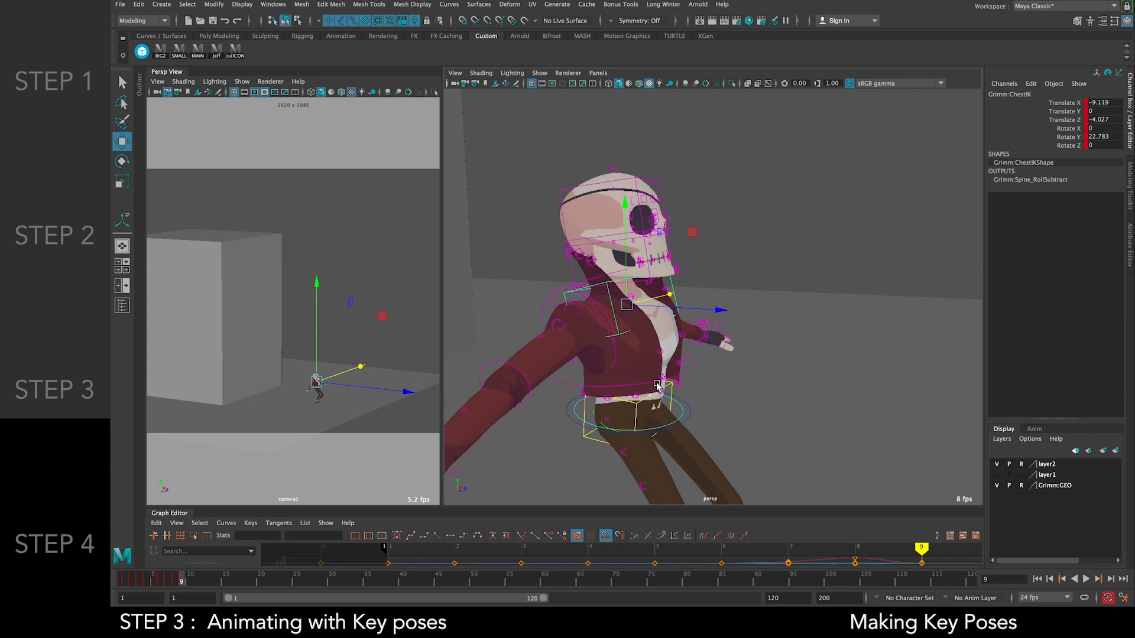
Set the translation of the chest and mid-spine controls to 0 on all axes
{"action": "left_click_drag", "start_coordinate": [1085, 101], "coordinate": [1098, 113]}
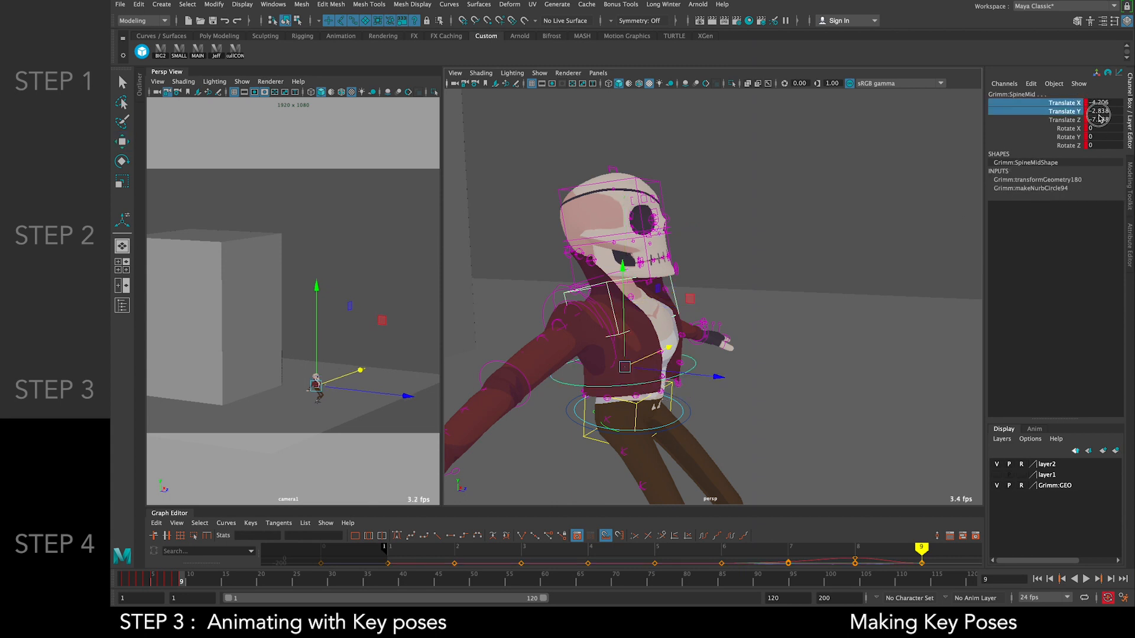
{"action": "type", "text": "0"}
{"action": "key", "text": "Return"}
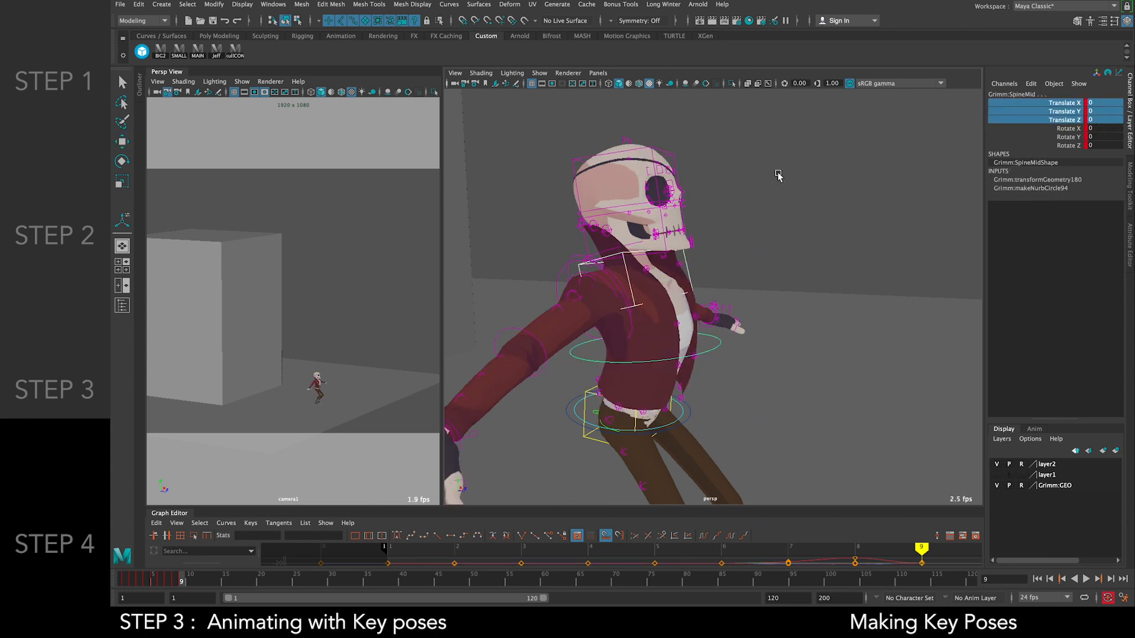
Select all of the rig's controls and copy their keys from frame 7
{"action": "left_click_drag", "start_coordinate": [707, 271], "coordinate": [628, 258], "text": "alt"}
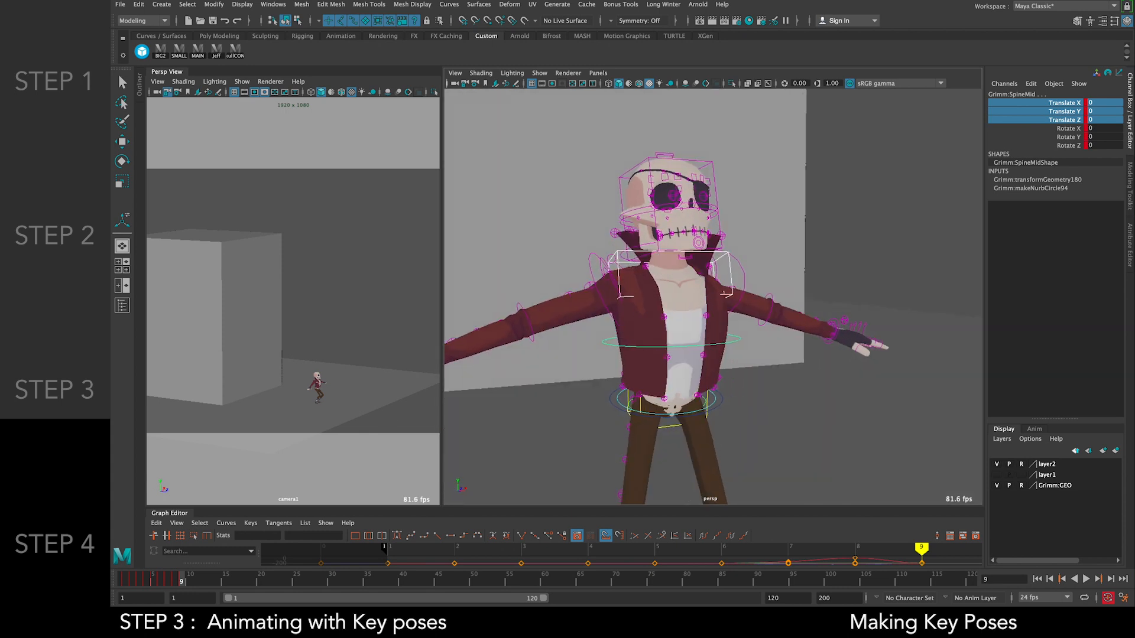
{"action": "left_click", "coordinate": [238, 60]}
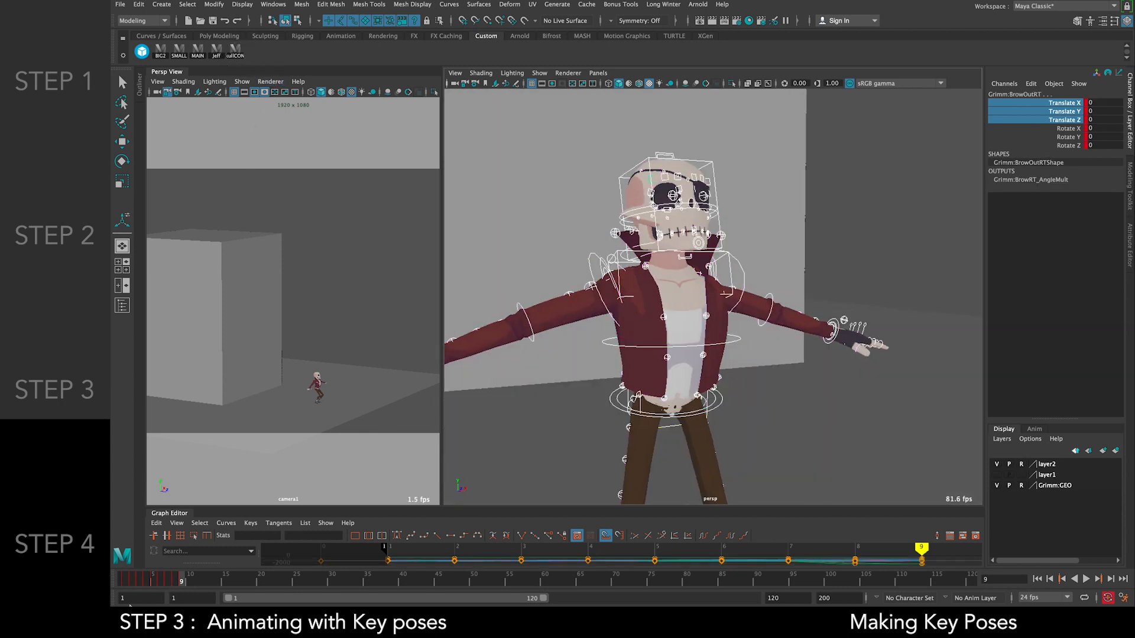
{"action": "left_click", "coordinate": [167, 583]}
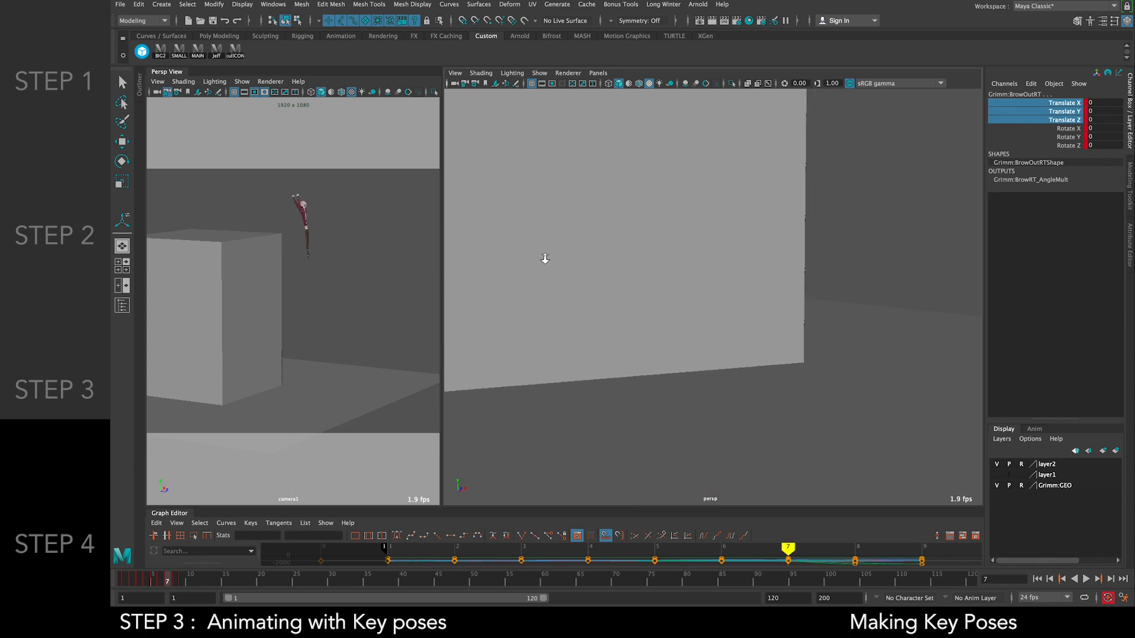
{"action": "scroll", "coordinate": [542, 260], "scroll_direction": "down", "scroll_amount": 5}
{"action": "left_click_drag", "start_coordinate": [542, 260], "coordinate": [651, 221], "text": "alt"}
{"action": "scroll", "coordinate": [651, 220], "scroll_direction": "down", "scroll_amount": 5}
{"action": "scroll", "coordinate": [651, 220], "scroll_direction": "up", "scroll_amount": 10}
{"action": "middle_click_drag", "start_coordinate": [649, 144], "coordinate": [617, 459], "text": "alt"}
{"action": "right_click", "coordinate": [166, 581]}
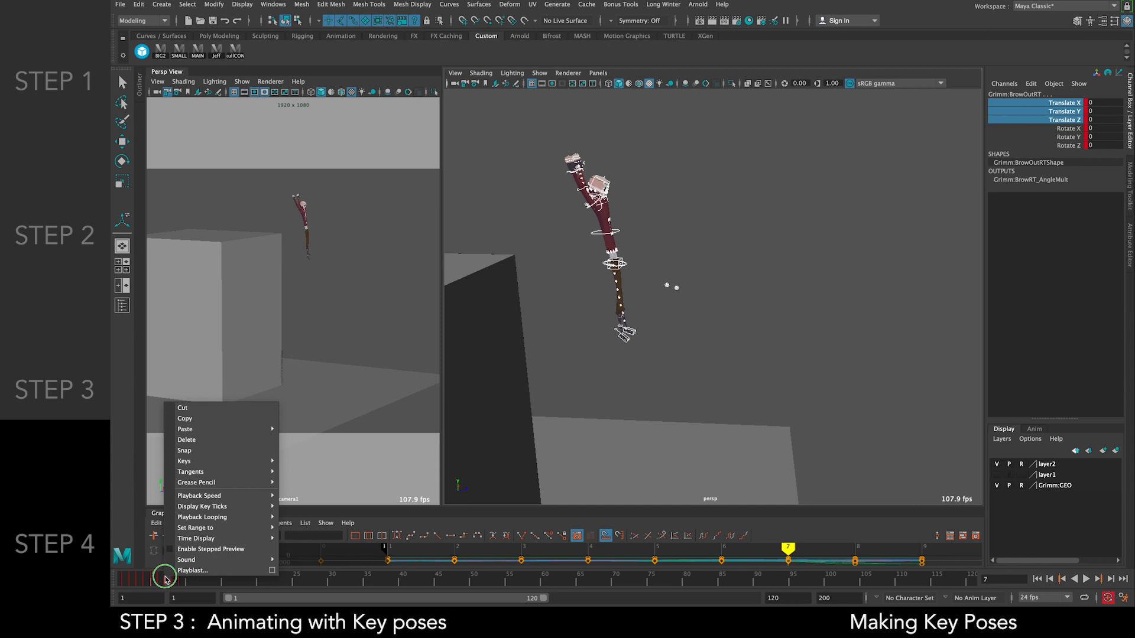
{"action": "left_click", "coordinate": [207, 420]}
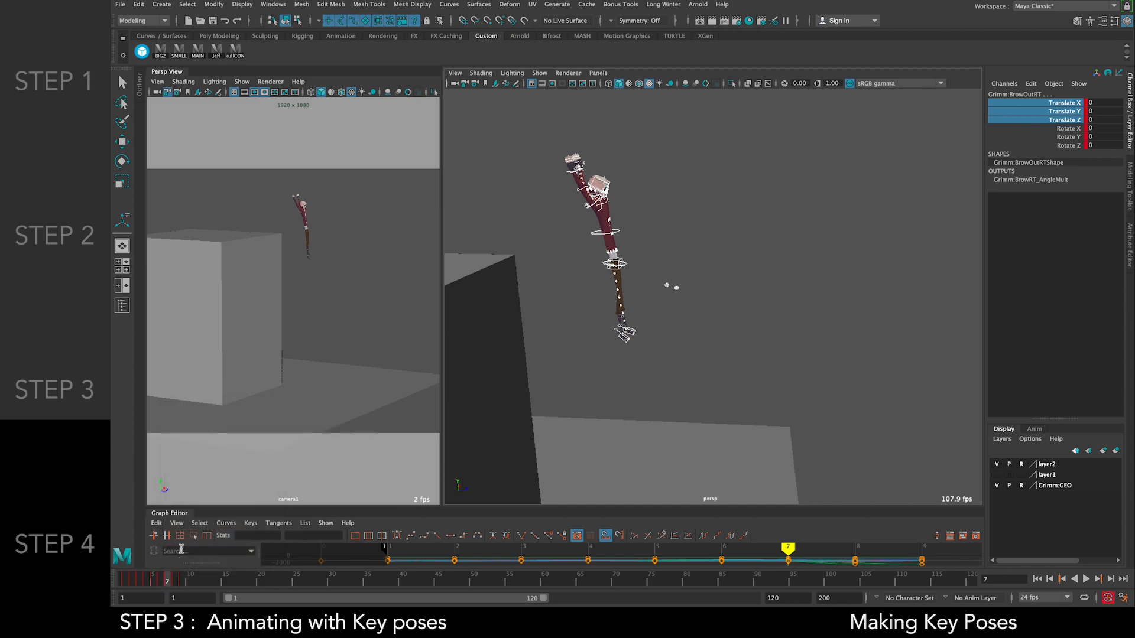
Paste the copied frame 7 keys onto frame 9
{"action": "left_click", "coordinate": [185, 581]}
{"action": "key", "text": "f"}
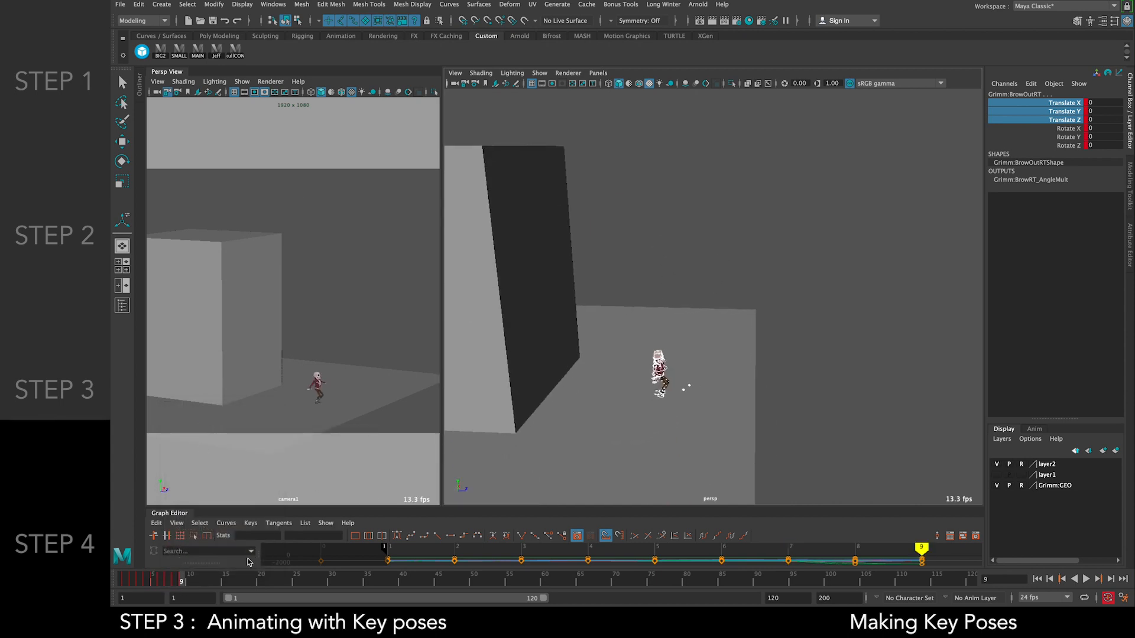
{"action": "right_click", "coordinate": [189, 579]}
{"action": "mouse_move", "coordinate": [254, 429]}
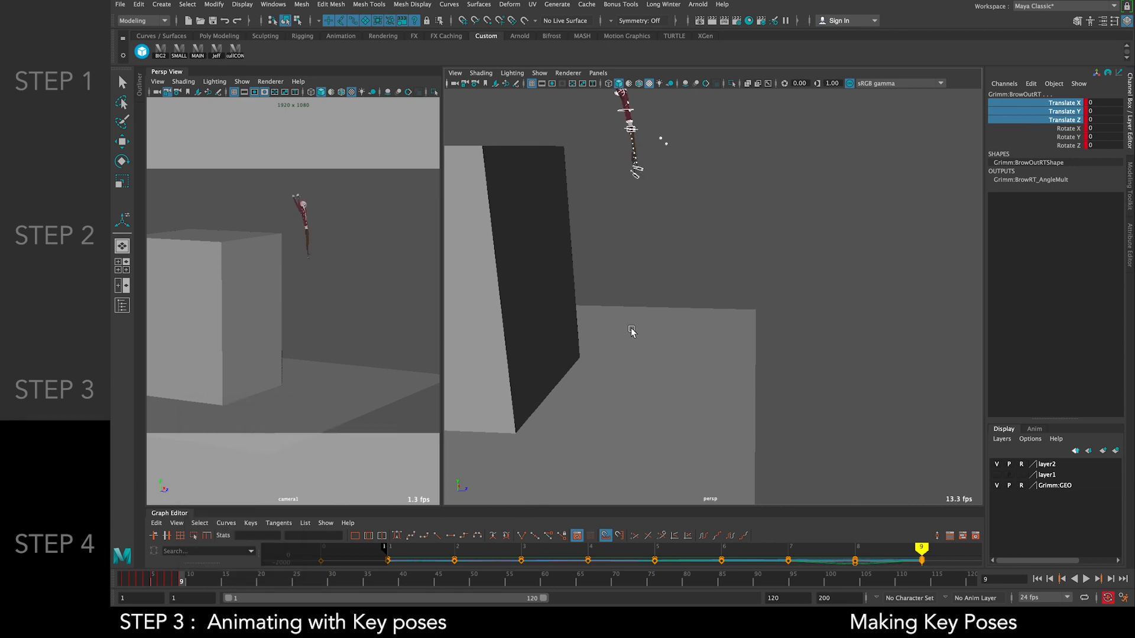
Rotate the right foot's IK control about -46 degrees in Y so the toes point down
{"action": "right_click_drag", "start_coordinate": [626, 340], "coordinate": [621, 378], "text": "alt"}
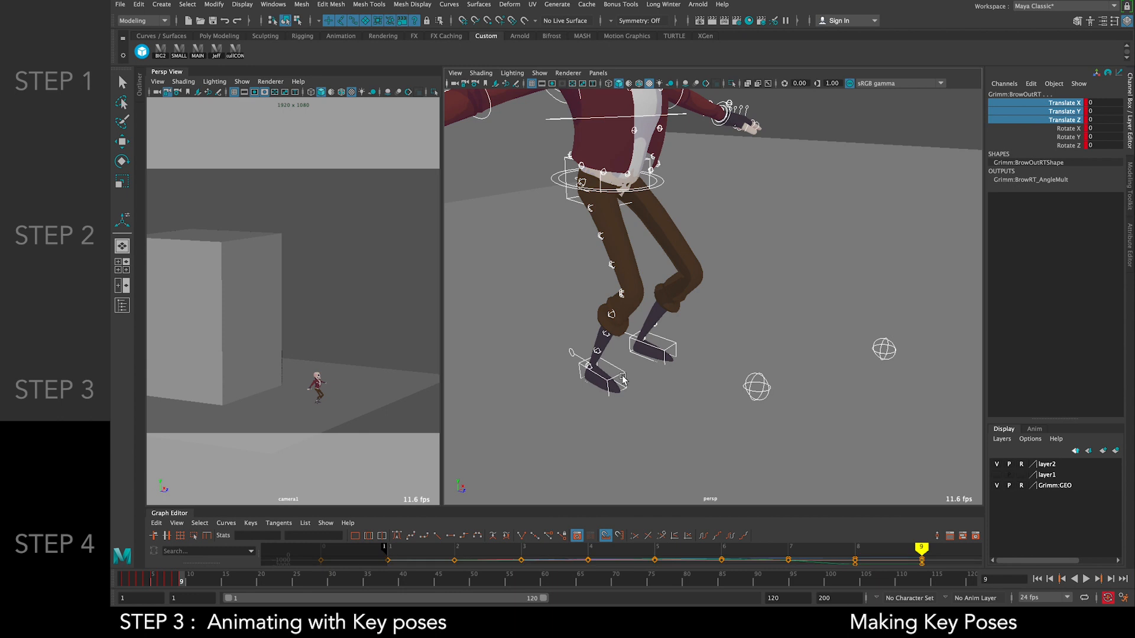
{"action": "left_click", "coordinate": [623, 379]}
{"action": "key", "text": "e"}
{"action": "left_click_drag", "start_coordinate": [606, 415], "coordinate": [532, 416]}
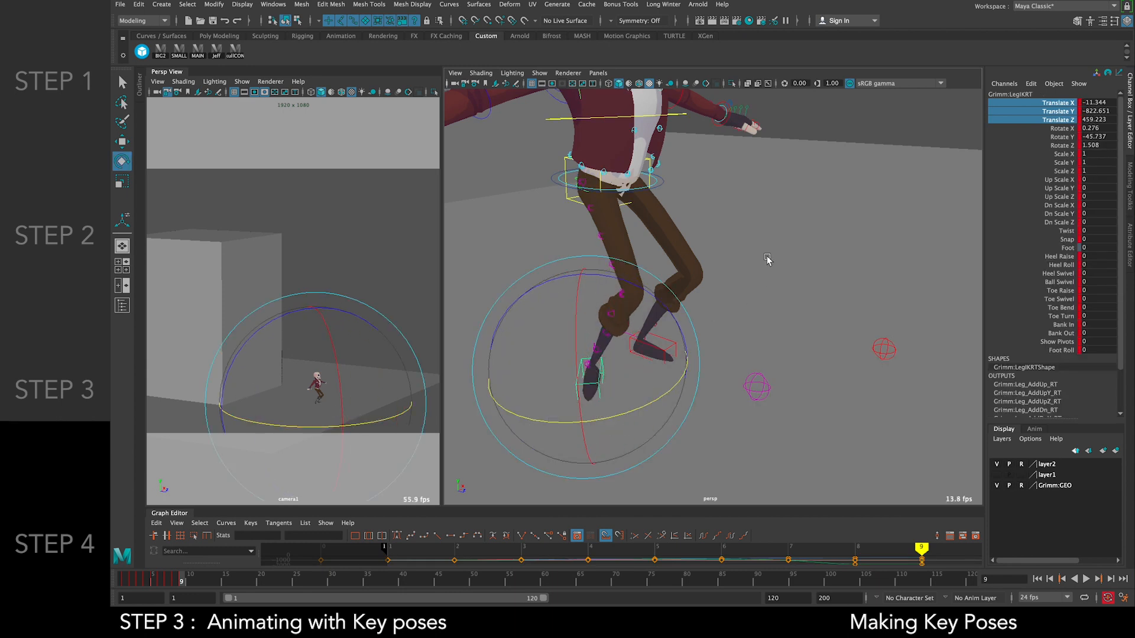
{"action": "scroll", "coordinate": [767, 260], "scroll_direction": "down", "scroll_amount": 6}
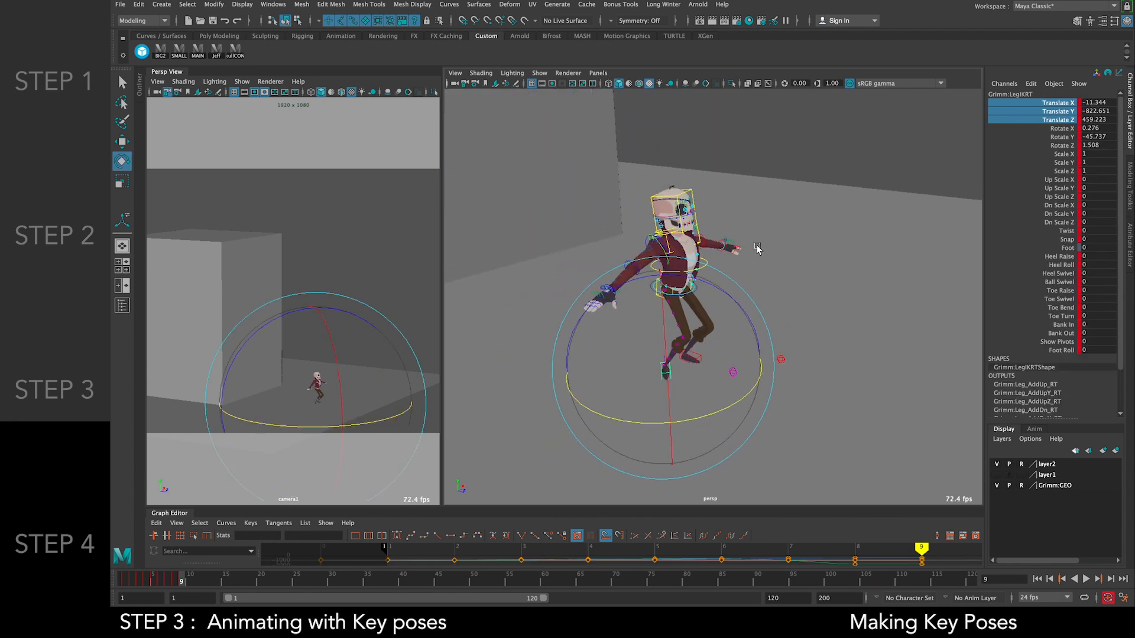
{"action": "left_click", "coordinate": [773, 161]}
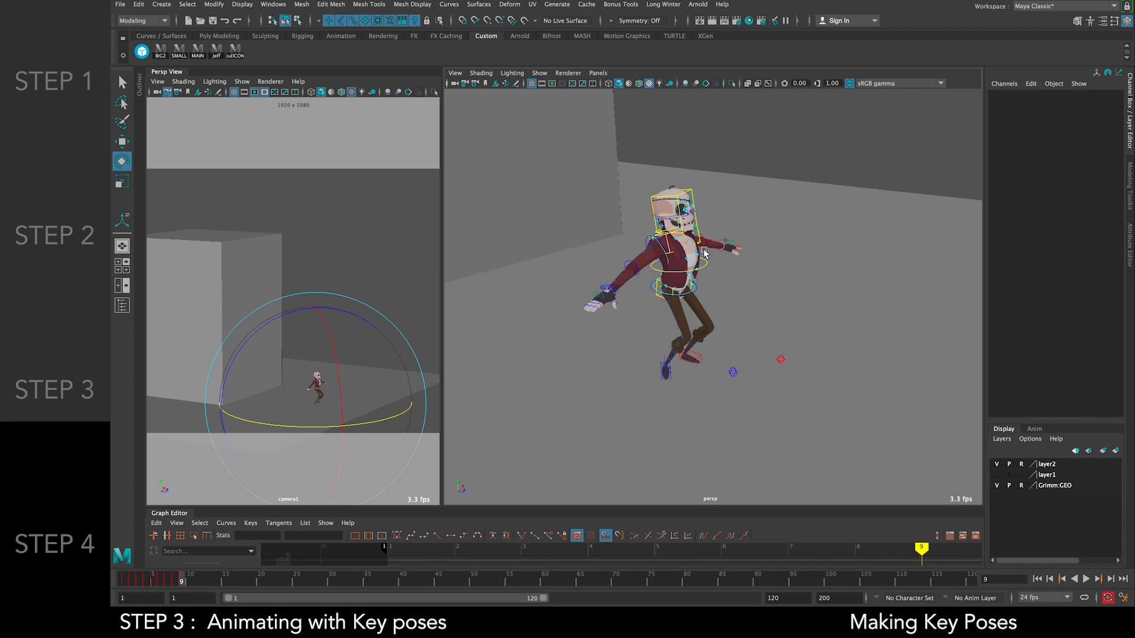
Raise the right arm with its upper-arm FK control and bend the forearm upward
{"action": "left_click", "coordinate": [648, 243]}
{"action": "left_click_drag", "start_coordinate": [660, 273], "coordinate": [749, 144]}
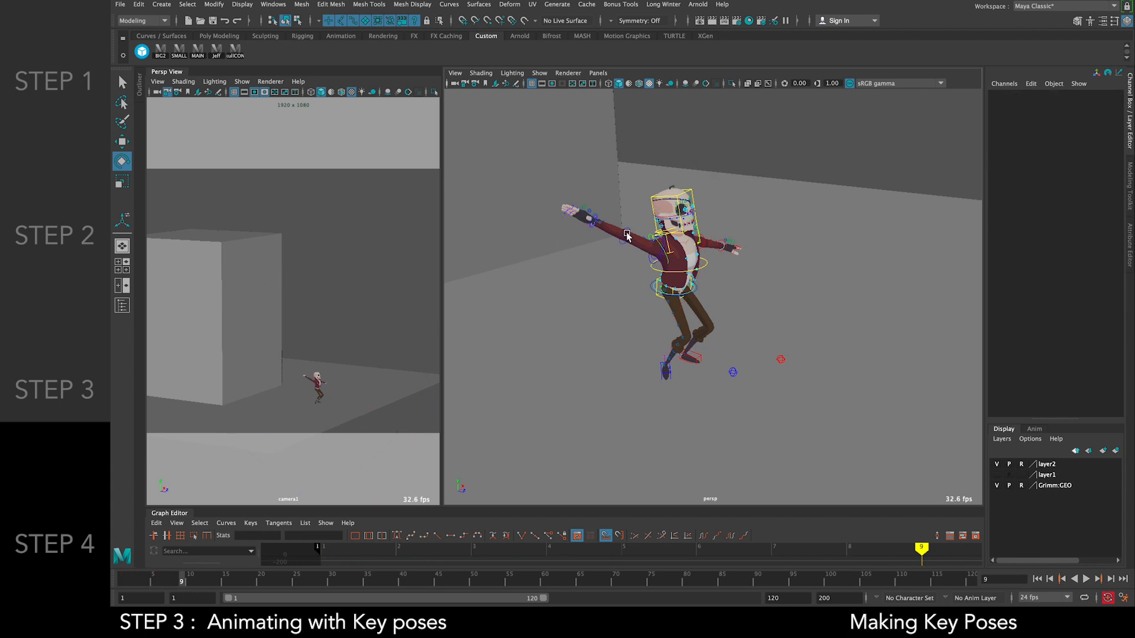
{"action": "left_click", "coordinate": [627, 236]}
{"action": "left_click_drag", "start_coordinate": [635, 145], "coordinate": [726, 162]}
{"action": "left_click", "coordinate": [768, 140]}
{"action": "scroll", "coordinate": [709, 171], "scroll_direction": "up", "scroll_amount": 3}
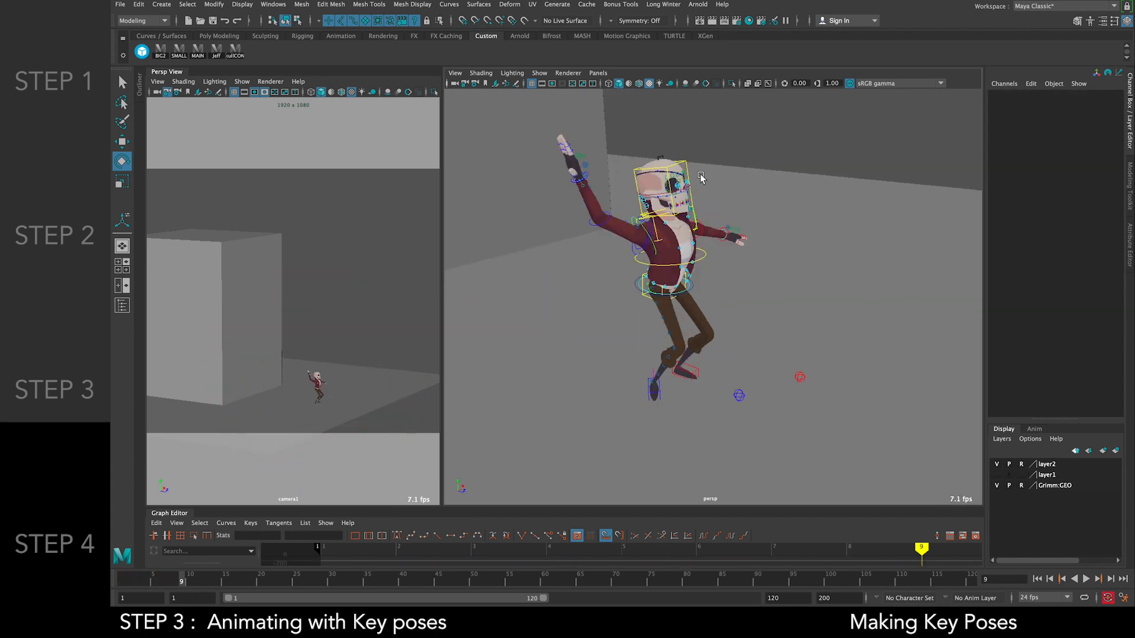
Straighten the right forearm, twist the upper arm, and bend the elbow up again so the palm faces forward
{"action": "left_click", "coordinate": [607, 222]}
{"action": "left_click_drag", "start_coordinate": [627, 130], "coordinate": [564, 127]}
{"action": "left_click", "coordinate": [742, 160]}
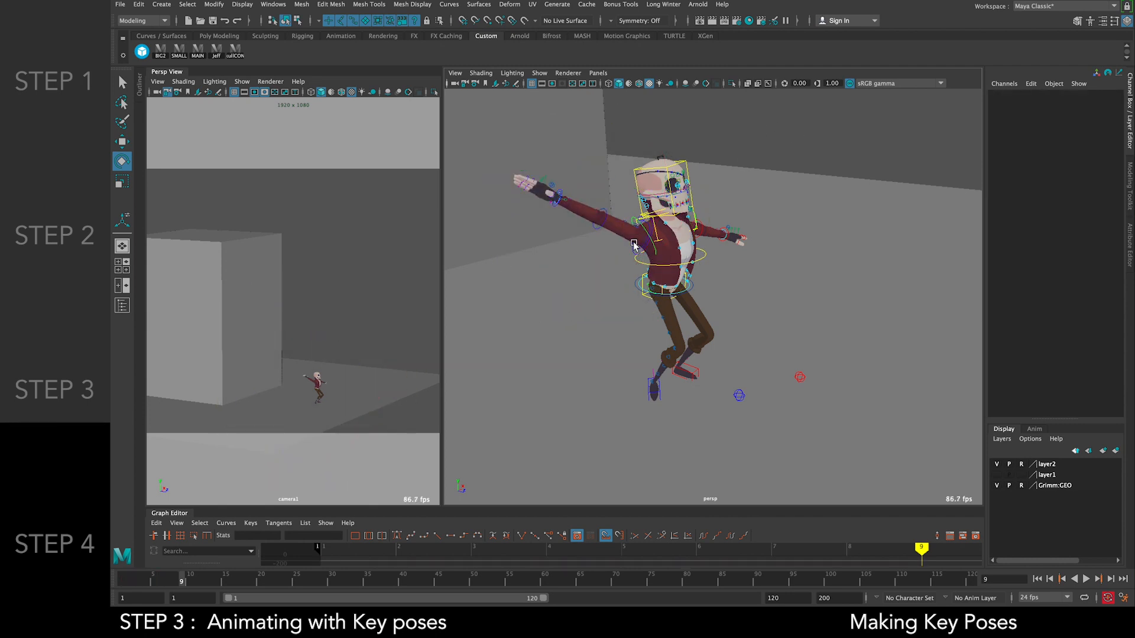
{"action": "left_click", "coordinate": [642, 254]}
{"action": "left_click_drag", "start_coordinate": [686, 148], "coordinate": [767, 142]}
{"action": "left_click", "coordinate": [767, 142]}
{"action": "left_click", "coordinate": [597, 229]}
{"action": "left_click_drag", "start_coordinate": [604, 118], "coordinate": [667, 134]}
{"action": "left_click", "coordinate": [796, 166]}
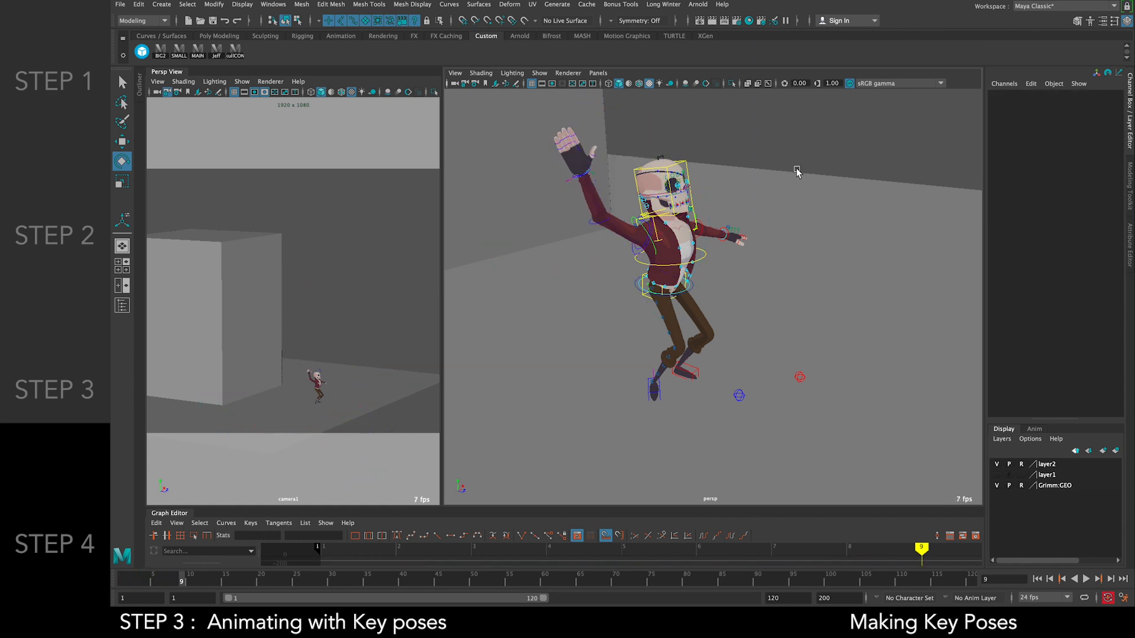
Rotate the head control and raise the left arm overhead, bending its elbow with the forearm FK control
{"action": "left_click_drag", "start_coordinate": [796, 165], "coordinate": [692, 325], "text": "alt"}
{"action": "scroll", "coordinate": [749, 198], "scroll_direction": "up", "scroll_amount": 3}
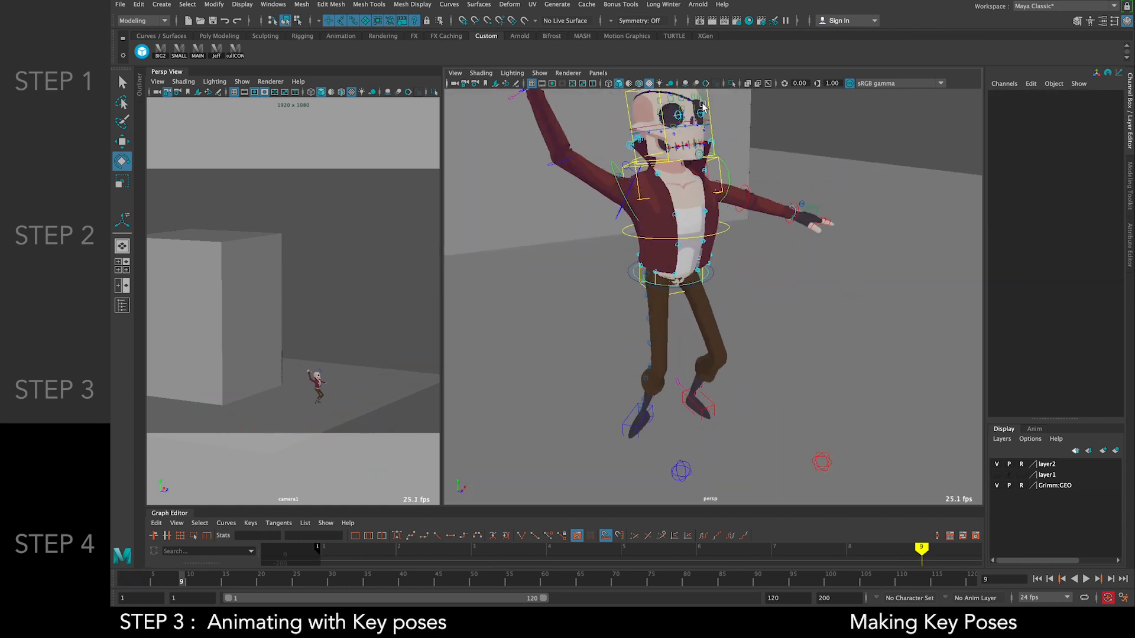
{"action": "left_click", "coordinate": [710, 107]}
{"action": "left_click_drag", "start_coordinate": [719, 117], "coordinate": [841, 114]}
{"action": "left_click", "coordinate": [816, 172]}
{"action": "left_click", "coordinate": [875, 177]}
{"action": "left_click", "coordinate": [910, 131]}
{"action": "left_click", "coordinate": [858, 201]}
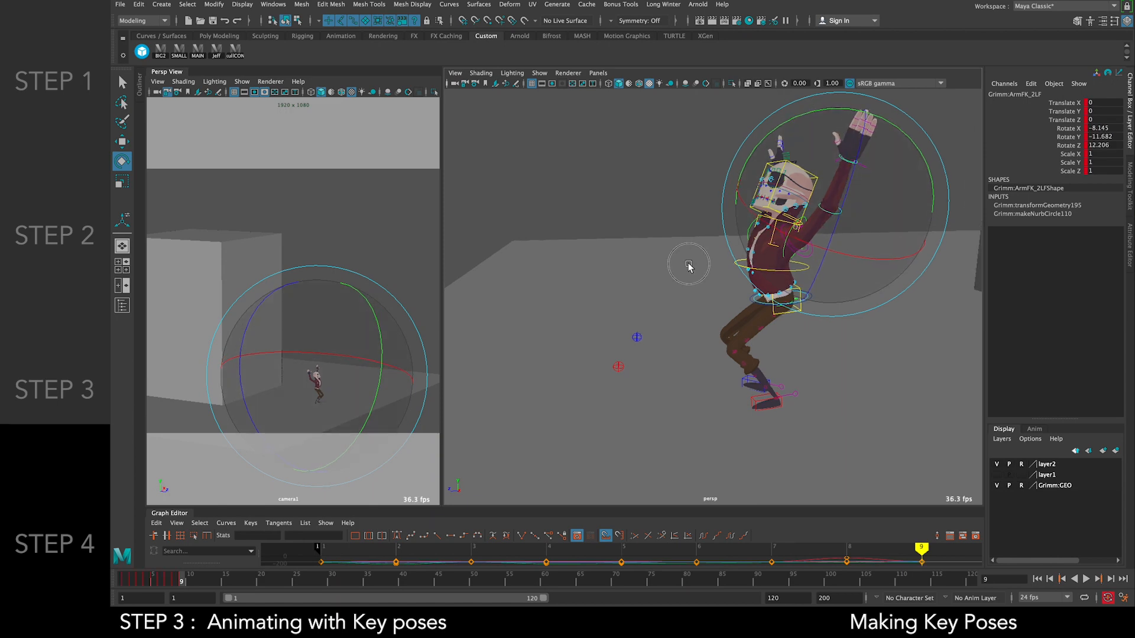
Step back and forth between the key poses at frames 7, 8 and 9 to compare them from the side
{"action": "left_click_drag", "start_coordinate": [686, 263], "coordinate": [836, 265], "text": "alt"}
{"action": "key", "text": "comma"}
{"action": "key", "text": "period"}
{"action": "key", "text": "comma"}
{"action": "key", "text": "period"}
{"action": "key", "text": "comma"}
{"action": "key", "text": "period"}
{"action": "key", "text": "comma"}
{"action": "key", "text": "comma"}
{"action": "key", "text": "period"}
{"action": "key", "text": "period"}
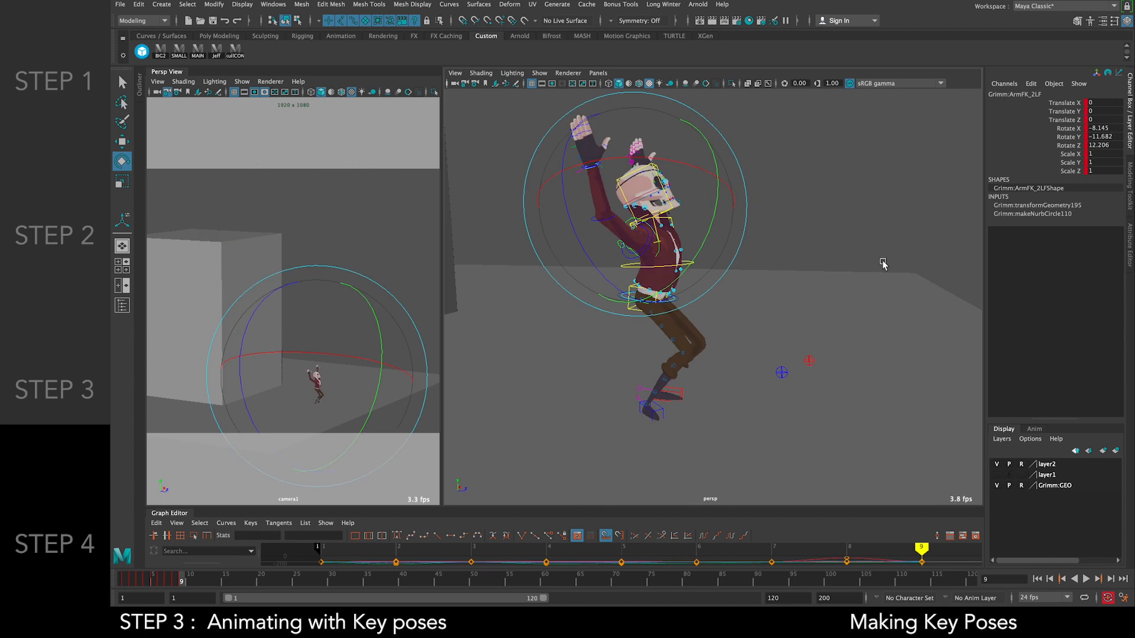
{"action": "key", "text": "comma"}
{"action": "key", "text": "period"}
{"action": "key", "text": "comma"}
{"action": "key", "text": "period"}
{"action": "key", "text": "comma"}
{"action": "key", "text": "comma"}
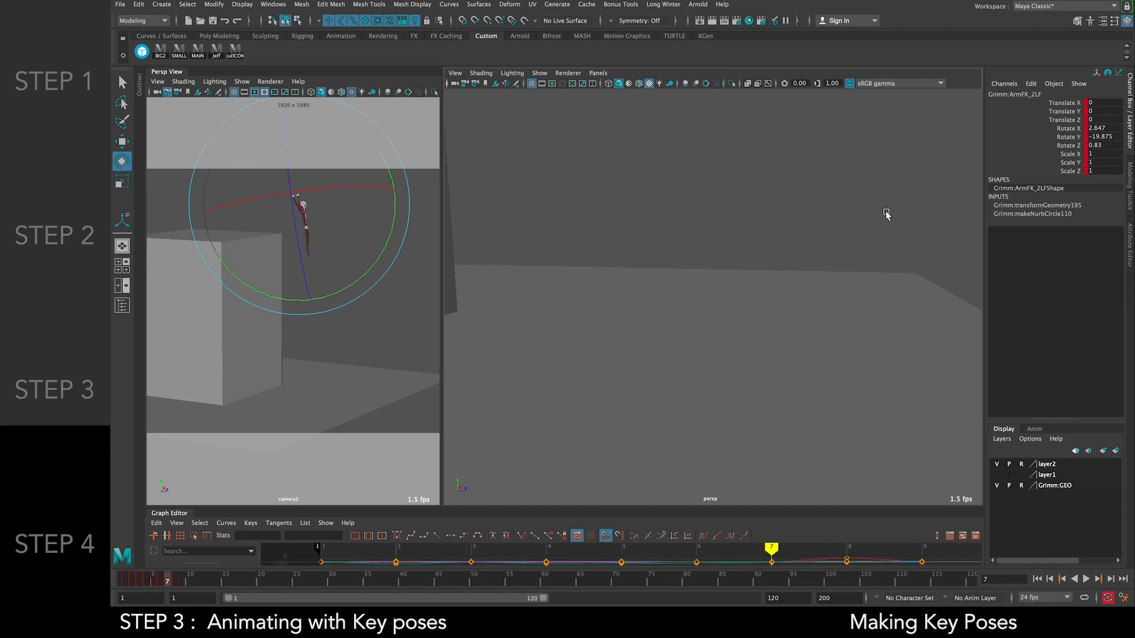
{"action": "key", "text": "period"}
{"action": "key", "text": "period"}
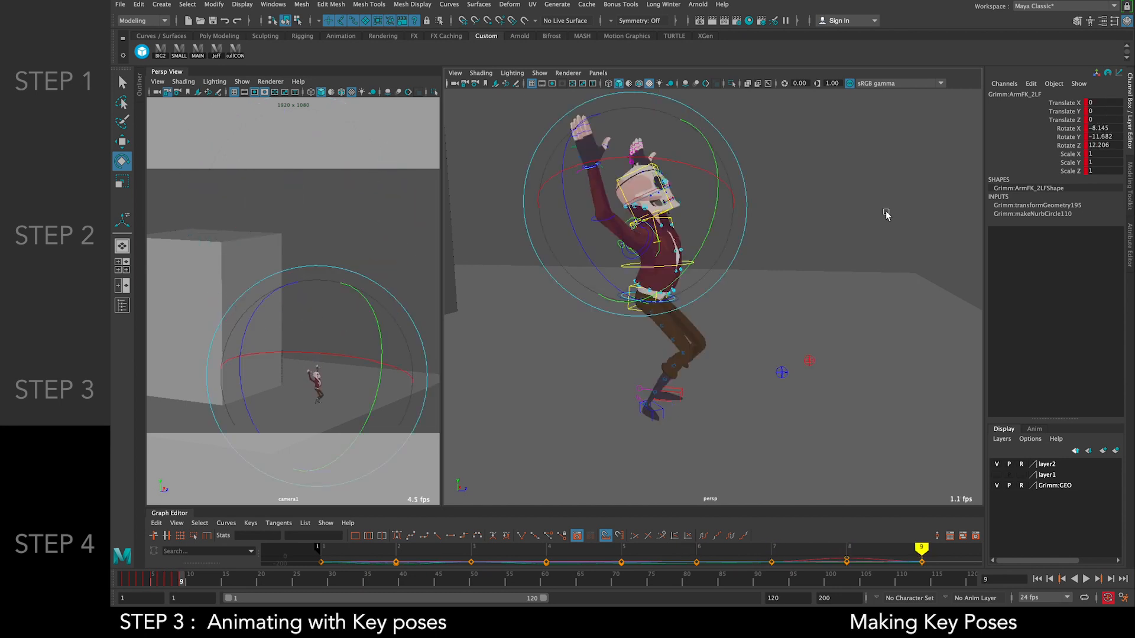
Rotate the left foot's IK control to adjust its angle at frame 9
{"action": "left_click", "coordinate": [678, 392]}
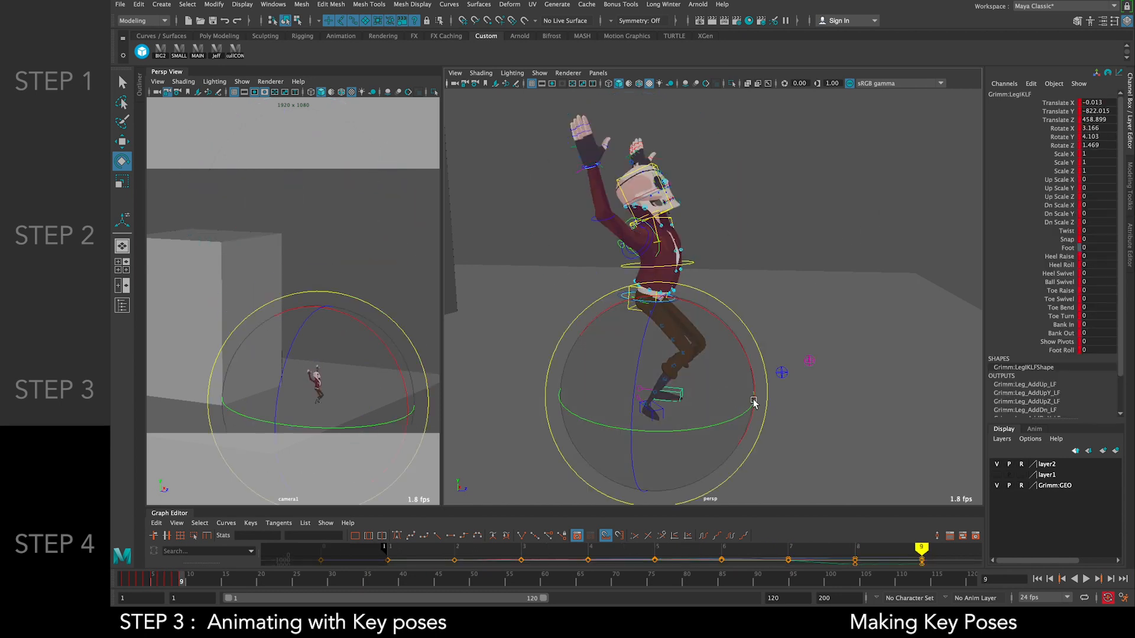
{"action": "left_click_drag", "start_coordinate": [742, 198], "coordinate": [669, 266]}
{"action": "scroll", "coordinate": [700, 357], "scroll_direction": "up", "scroll_amount": 5}
{"action": "middle_click_drag", "start_coordinate": [708, 303], "coordinate": [713, 353], "text": "alt"}
{"action": "left_click_drag", "start_coordinate": [671, 340], "coordinate": [752, 344], "text": "alt"}
{"action": "middle_click_drag", "start_coordinate": [752, 344], "coordinate": [713, 292], "text": "alt"}
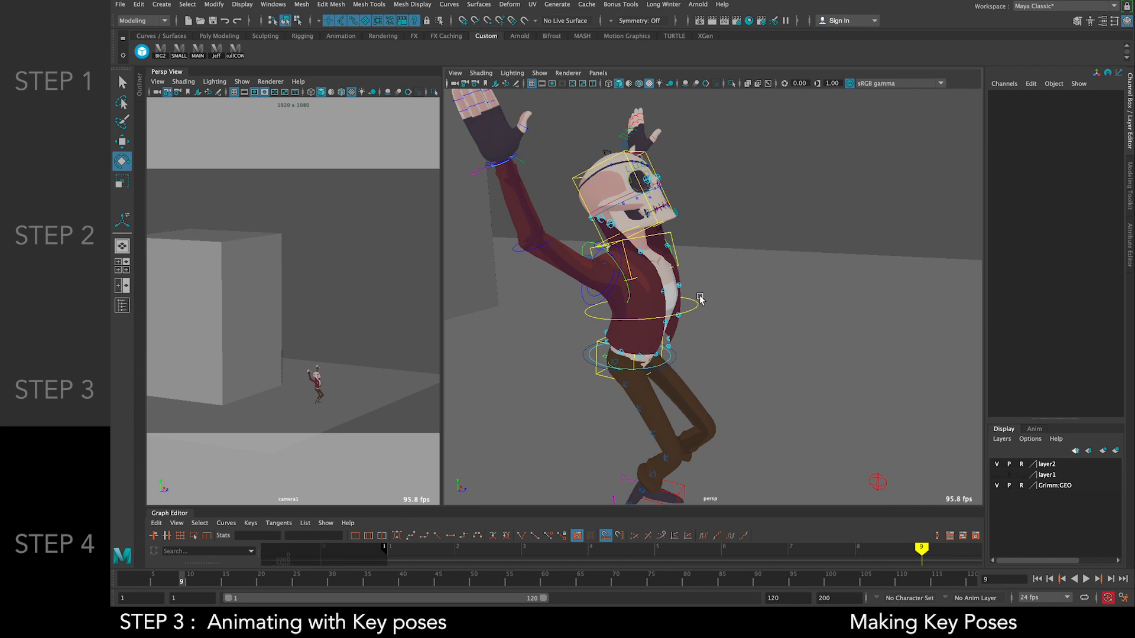
Select the head control and step through the neighbouring key poses to check its motion into frame 9
{"action": "scroll", "coordinate": [700, 299], "scroll_direction": "down", "scroll_amount": 3}
{"action": "left_click", "coordinate": [643, 221]}
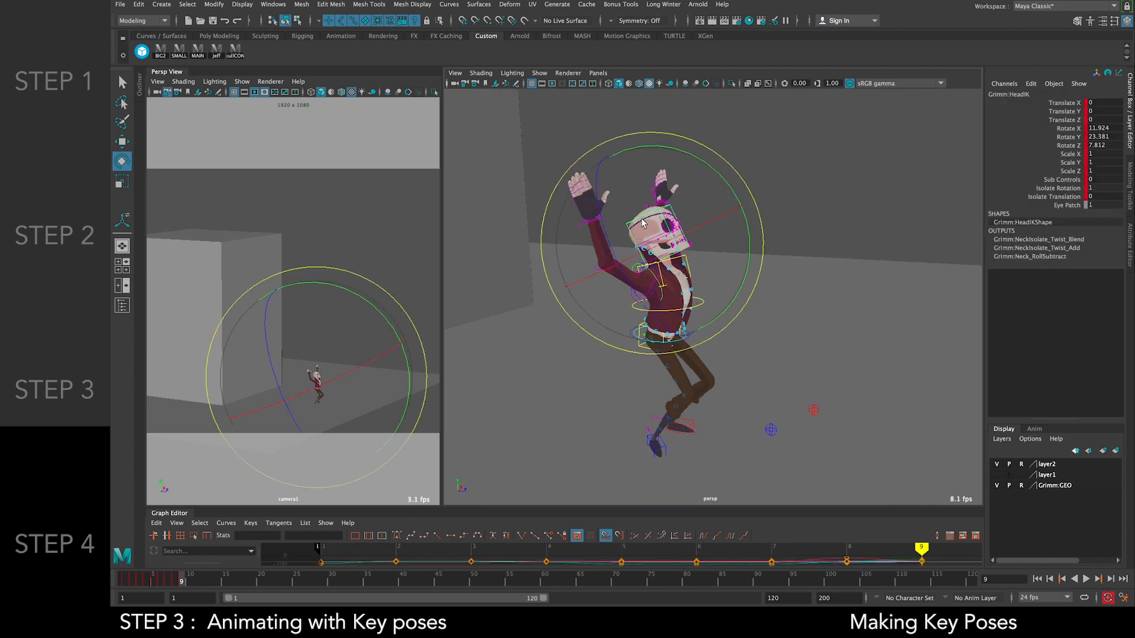
{"action": "key", "text": "period"}
{"action": "key", "text": "comma"}
{"action": "key", "text": "comma"}
{"action": "key", "text": "period"}
{"action": "left_click_drag", "start_coordinate": [177, 579], "coordinate": [183, 580]}
Advance to frame 10, select all of the rig's controls and key the pose there
{"action": "left_click", "coordinate": [190, 581]}
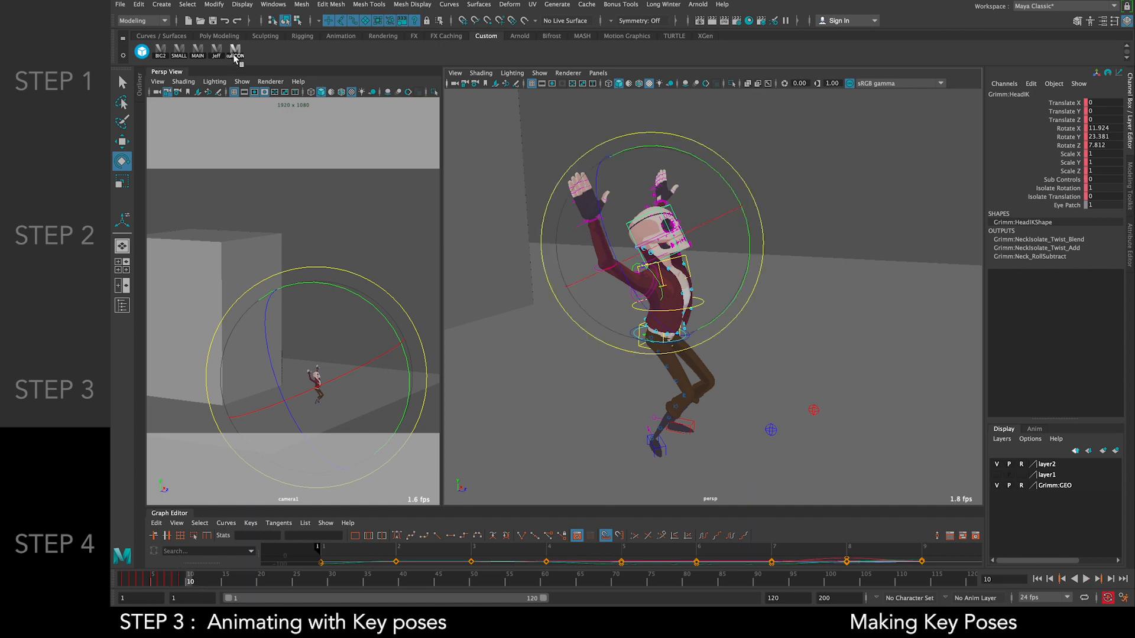
{"action": "left_click", "coordinate": [722, 163]}
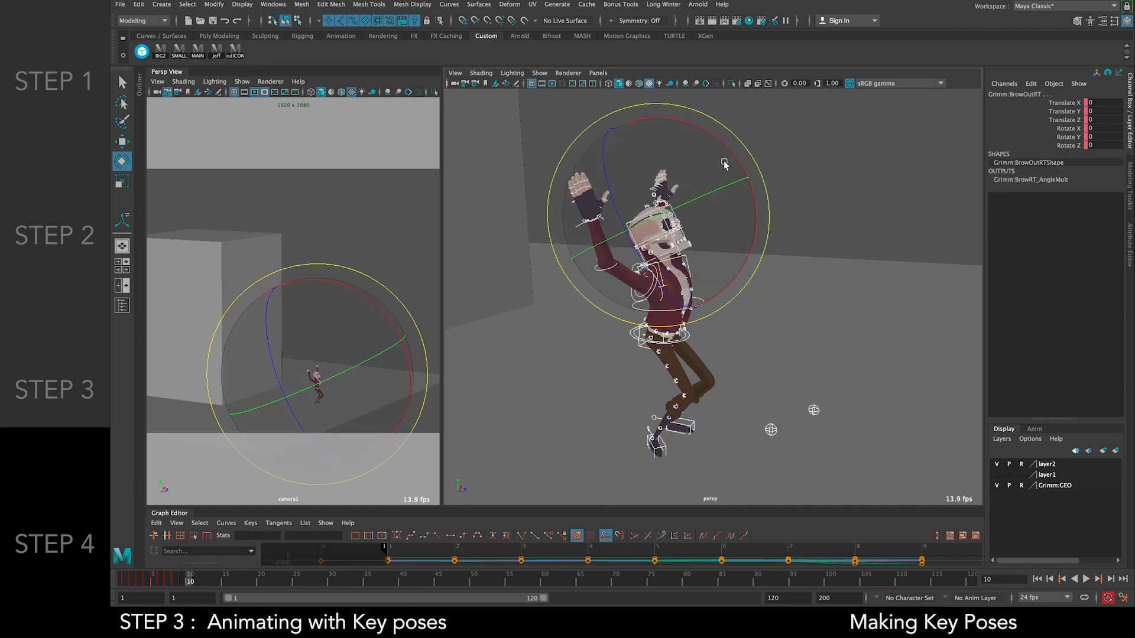
{"action": "left_click_drag", "start_coordinate": [721, 155], "coordinate": [948, 233], "text": "alt"}
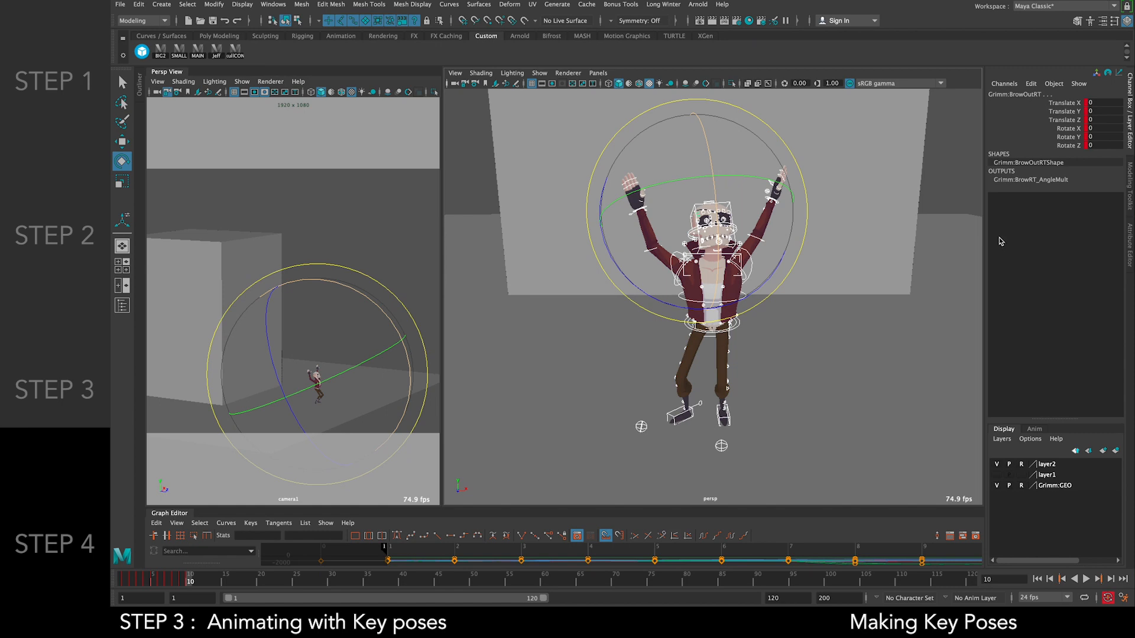
{"action": "left_click", "coordinate": [757, 357]}
{"action": "scroll", "coordinate": [756, 356], "scroll_direction": "up", "scroll_amount": 4}
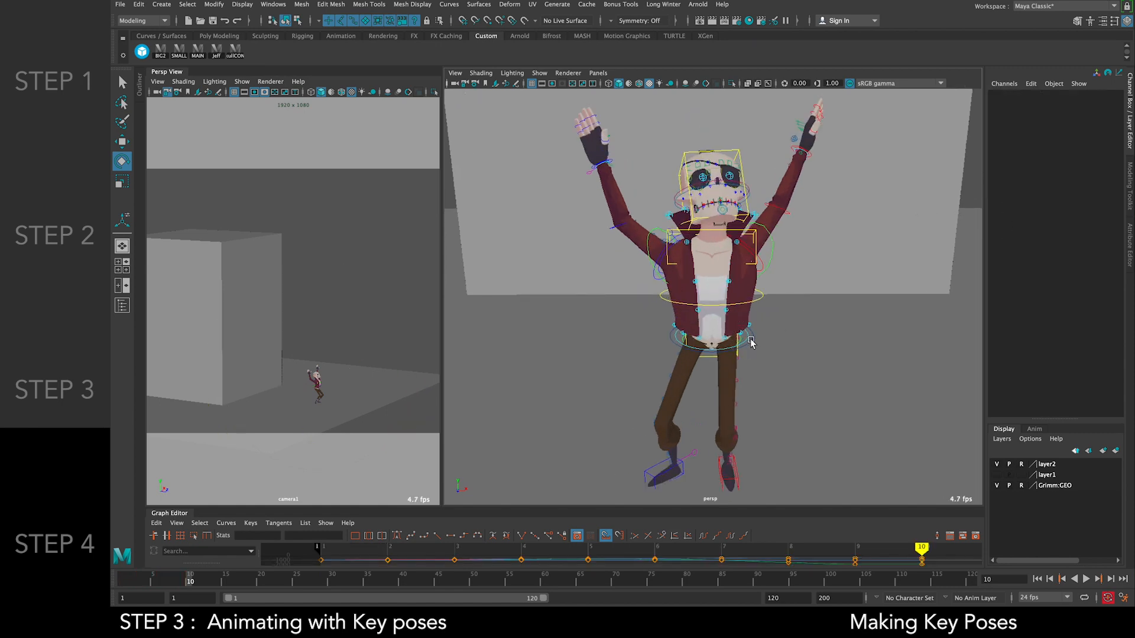
Select the spine control at frame 10 and move the body down toward the feet into a crouch
{"action": "left_click", "coordinate": [749, 340]}
{"action": "left_click_drag", "start_coordinate": [772, 319], "coordinate": [690, 307], "text": "alt"}
{"action": "key", "text": "w"}
{"action": "middle_click_drag", "start_coordinate": [742, 307], "coordinate": [684, 244], "text": "alt"}
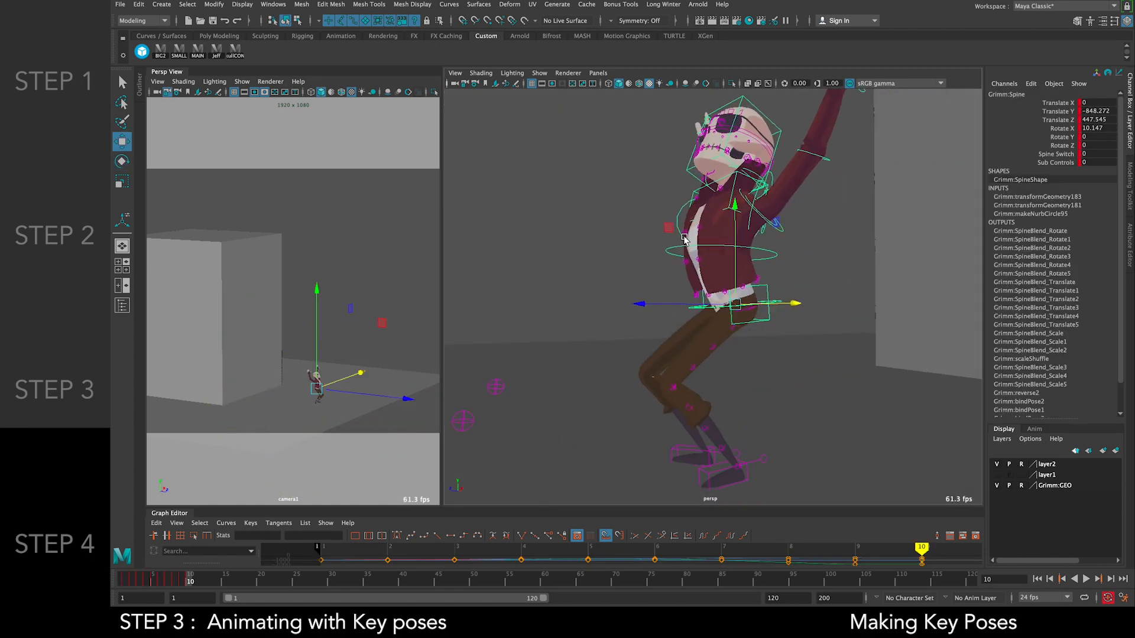
{"action": "left_click_drag", "start_coordinate": [669, 237], "coordinate": [733, 385]}
{"action": "middle_click_drag", "start_coordinate": [733, 384], "coordinate": [778, 288], "text": "alt"}
{"action": "left_click_drag", "start_coordinate": [717, 338], "coordinate": [669, 370], "text": "alt"}
Move the right leg's pole vector control out to the character's side so the right knee splays outward
{"action": "left_click", "coordinate": [653, 378]}
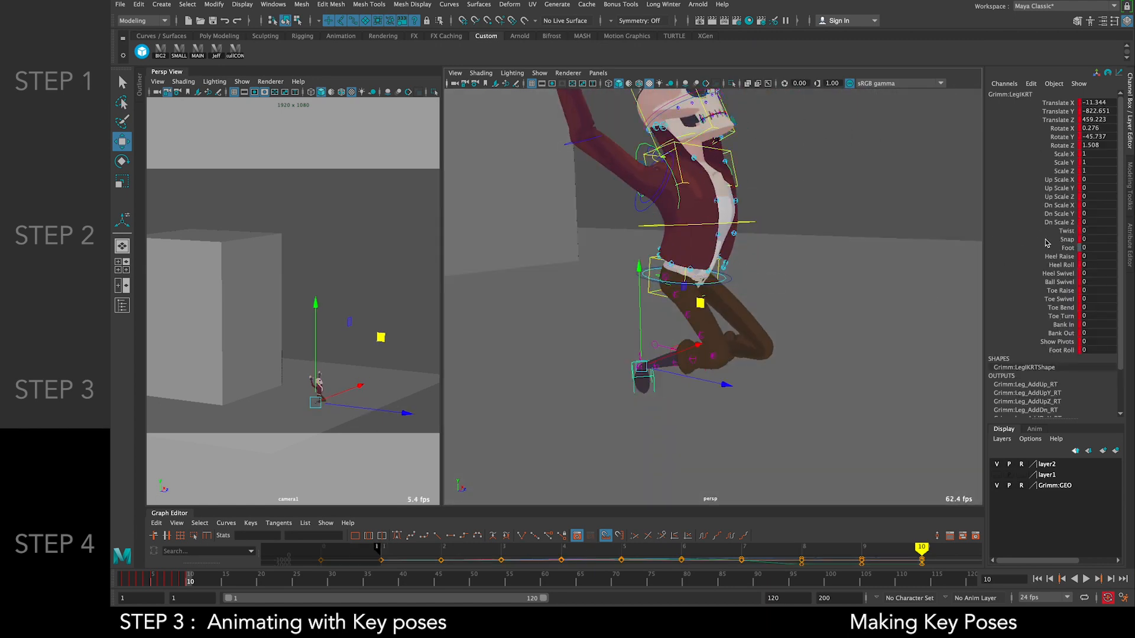
{"action": "left_click_drag", "start_coordinate": [785, 289], "coordinate": [757, 284], "text": "alt"}
{"action": "scroll", "coordinate": [758, 288], "scroll_direction": "down", "scroll_amount": 5}
{"action": "left_click_drag", "start_coordinate": [738, 338], "coordinate": [722, 352], "text": "alt"}
{"action": "left_click", "coordinate": [749, 365]}
{"action": "left_click_drag", "start_coordinate": [757, 313], "coordinate": [575, 208]}
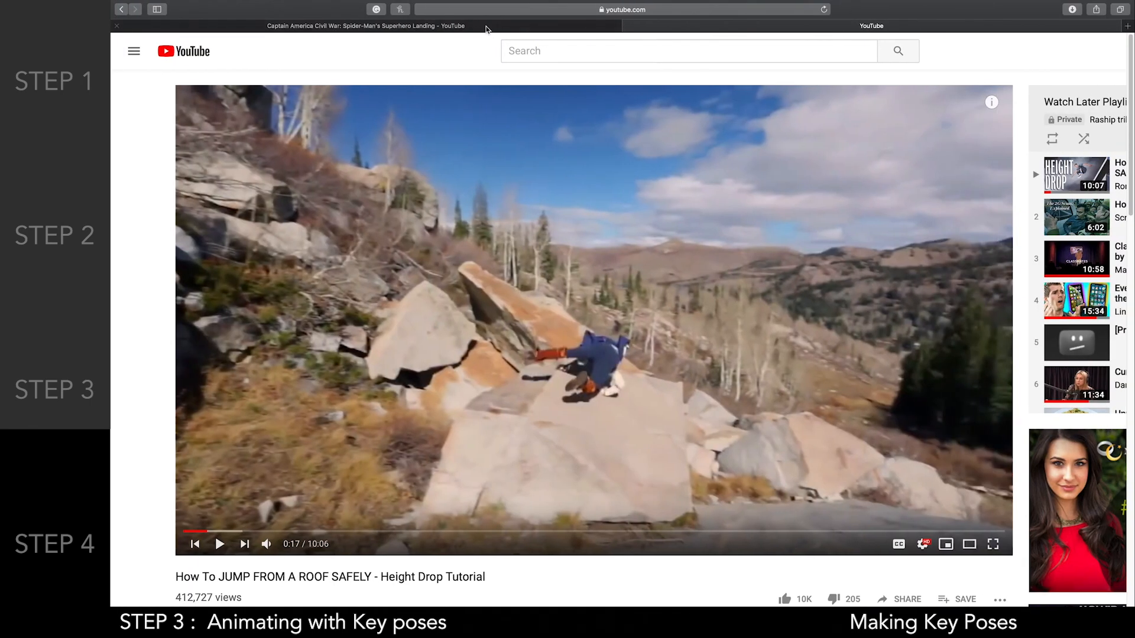
Check the crouch against the Spider-Man's Superhero Landing reference video in the browser and return to Maya
{"action": "left_click", "coordinate": [486, 26]}
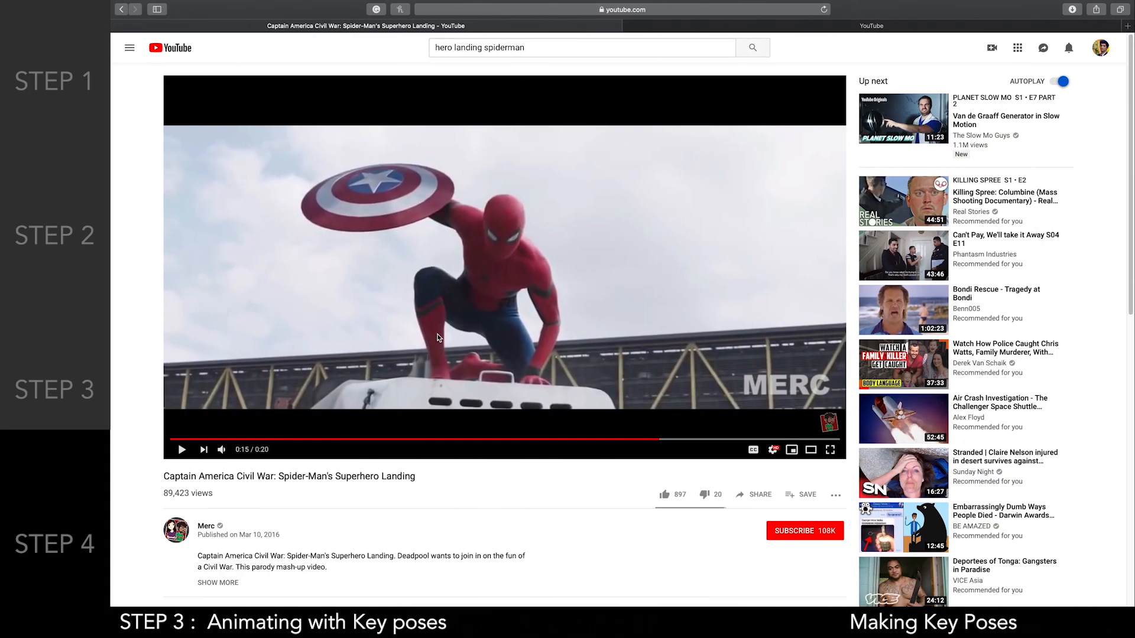
{"action": "key", "text": "ctrl+Left"}
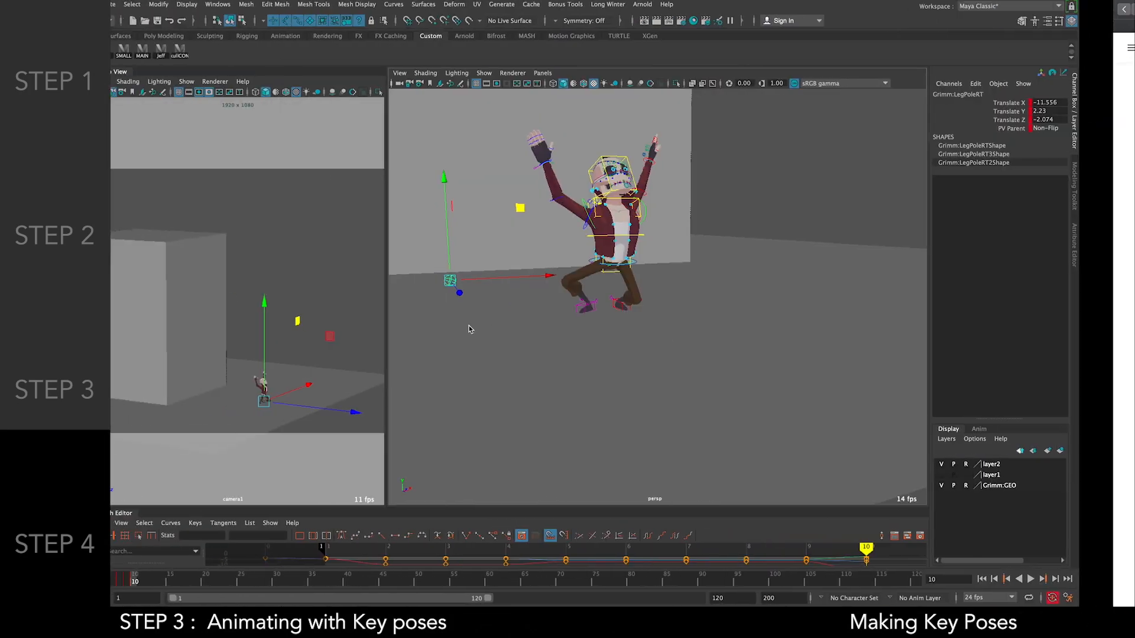
{"action": "left_click_drag", "start_coordinate": [471, 328], "coordinate": [664, 290], "text": "alt"}
{"action": "scroll", "coordinate": [656, 292], "scroll_direction": "down", "scroll_amount": 5}
{"action": "scroll", "coordinate": [645, 289], "scroll_direction": "up", "scroll_amount": 5}
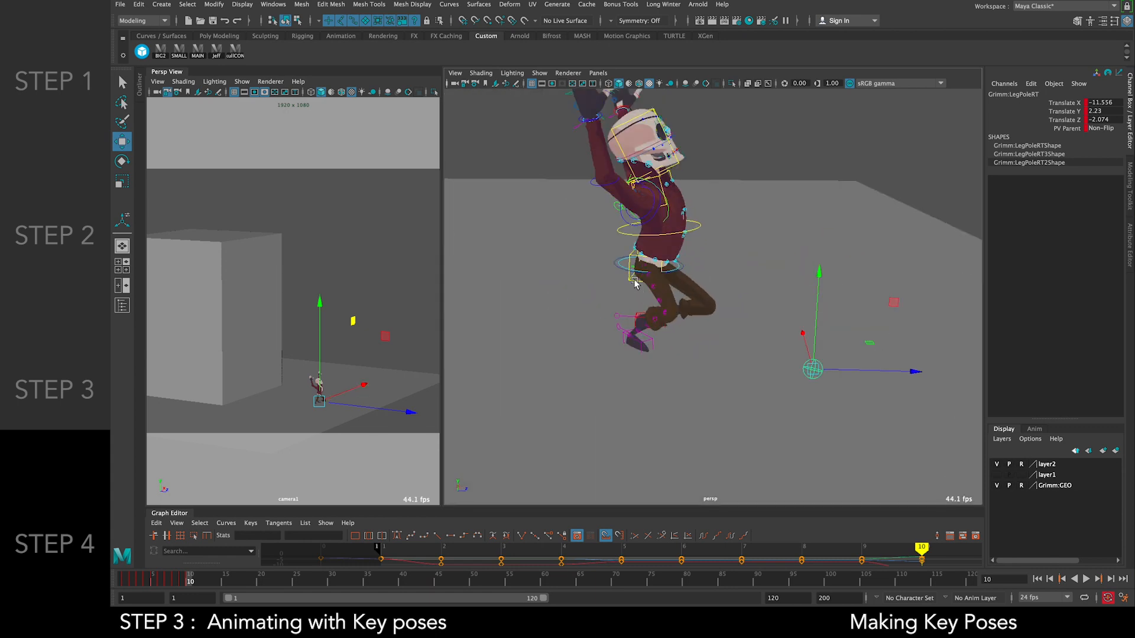
Lower the hips further and move the left foot's IK control sideways to widen the stance
{"action": "left_click", "coordinate": [617, 268]}
{"action": "left_click_drag", "start_coordinate": [747, 267], "coordinate": [642, 251]}
{"action": "left_click_drag", "start_coordinate": [644, 172], "coordinate": [643, 185]}
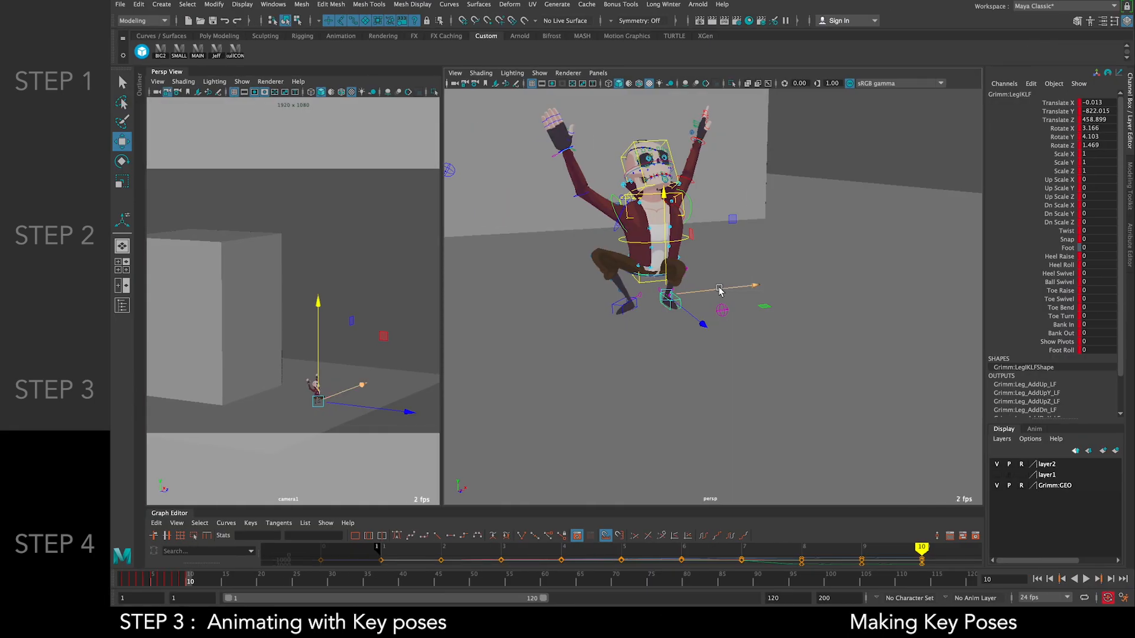
{"action": "left_click_drag", "start_coordinate": [804, 281], "coordinate": [864, 280]}
{"action": "left_click_drag", "start_coordinate": [934, 260], "coordinate": [813, 251], "text": "alt"}
Rotate the raised arms' FK controls to start bringing the arms down at frame 10
{"action": "left_click", "coordinate": [803, 249]}
{"action": "left_click", "coordinate": [795, 156]}
{"action": "key", "text": "e"}
{"action": "left_click_drag", "start_coordinate": [689, 119], "coordinate": [672, 165]}
{"action": "left_click_drag", "start_coordinate": [707, 210], "coordinate": [745, 210]}
{"action": "left_click", "coordinate": [866, 286]}
{"action": "left_click", "coordinate": [819, 267]}
{"action": "left_click_drag", "start_coordinate": [818, 171], "coordinate": [774, 175]}
Rotate the arm controls further so the left arm reaches down toward the ground in front of the body
{"action": "left_click_drag", "start_coordinate": [822, 189], "coordinate": [934, 164], "text": "alt"}
{"action": "left_click", "coordinate": [827, 189]}
{"action": "left_click", "coordinate": [621, 224]}
{"action": "left_click_drag", "start_coordinate": [612, 155], "coordinate": [588, 196]}
{"action": "left_click_drag", "start_coordinate": [857, 198], "coordinate": [795, 227], "text": "alt"}
{"action": "left_click", "coordinate": [788, 231]}
{"action": "left_click", "coordinate": [768, 193]}
{"action": "left_click_drag", "start_coordinate": [798, 148], "coordinate": [762, 269]}
Rotate the spine control about X to about 45 degrees to lean the torso forward over the legs
{"action": "left_click_drag", "start_coordinate": [798, 222], "coordinate": [718, 194], "text": "alt"}
{"action": "left_click", "coordinate": [718, 194]}
{"action": "left_click", "coordinate": [818, 270]}
{"action": "left_click_drag", "start_coordinate": [843, 204], "coordinate": [829, 190]}
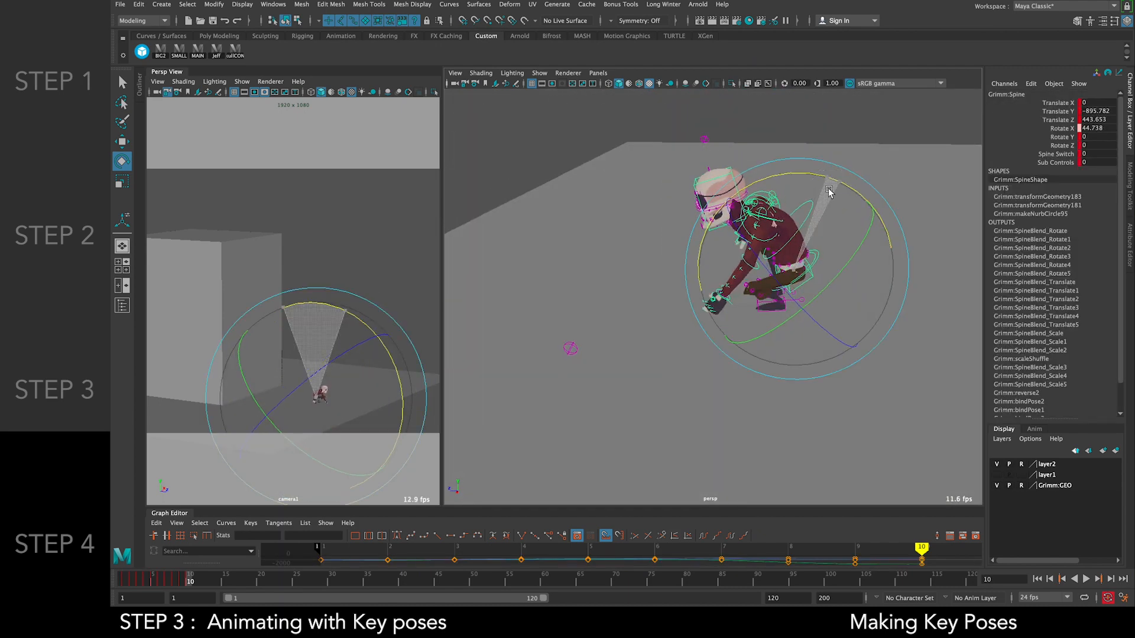
Rotate the right arm's FK and gimbal controls to swing that arm out to the side with a bent elbow
{"action": "left_click_drag", "start_coordinate": [718, 221], "coordinate": [832, 218], "text": "alt"}
{"action": "left_click", "coordinate": [833, 217]}
{"action": "left_click_drag", "start_coordinate": [715, 248], "coordinate": [763, 223], "text": "alt"}
{"action": "right_click_drag", "start_coordinate": [763, 223], "coordinate": [795, 228], "text": "alt"}
{"action": "left_click", "coordinate": [613, 297]}
{"action": "left_click_drag", "start_coordinate": [547, 304], "coordinate": [560, 317]}
{"action": "left_click", "coordinate": [560, 331]}
{"action": "left_click", "coordinate": [640, 299]}
{"action": "left_click_drag", "start_coordinate": [641, 299], "coordinate": [621, 310]}
{"action": "left_click", "coordinate": [587, 178]}
{"action": "left_click_drag", "start_coordinate": [586, 178], "coordinate": [568, 165]}
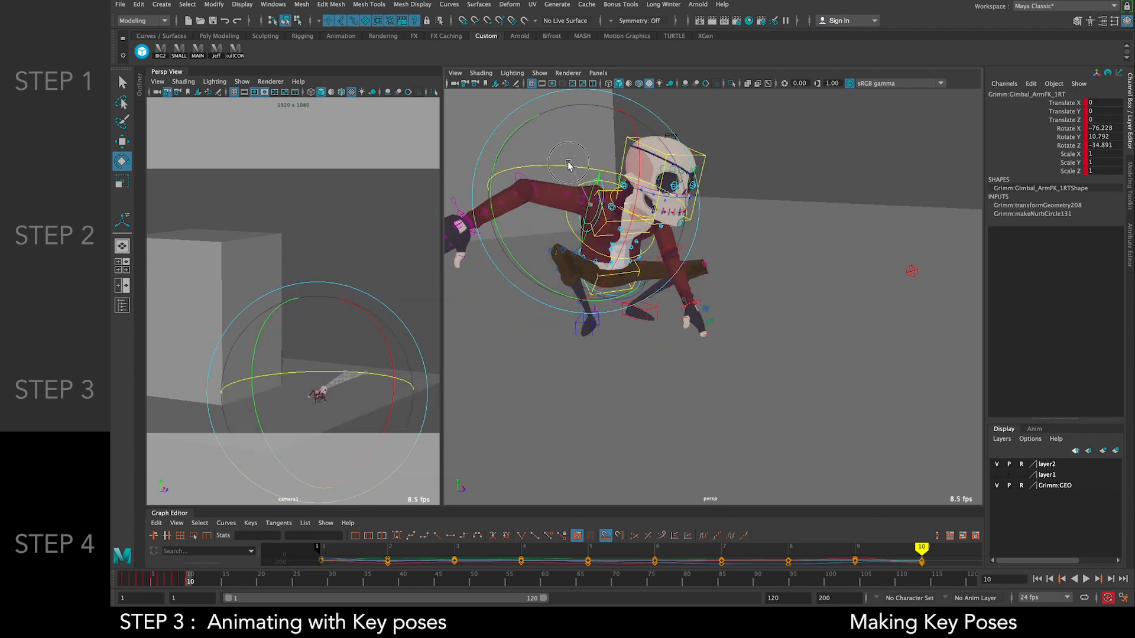
{"action": "left_click_drag", "start_coordinate": [648, 180], "coordinate": [659, 183]}
Set the right foot IK control's Rotate X, Y and Z to 0 so the foot is flat
{"action": "left_click", "coordinate": [762, 195]}
{"action": "left_click_drag", "start_coordinate": [762, 196], "coordinate": [722, 207], "text": "alt"}
{"action": "left_click", "coordinate": [722, 208]}
{"action": "left_click", "coordinate": [791, 170]}
{"action": "right_click_drag", "start_coordinate": [791, 170], "coordinate": [851, 196], "text": "alt"}
{"action": "left_click", "coordinate": [580, 311]}
{"action": "left_click_drag", "start_coordinate": [1100, 129], "coordinate": [1101, 148]}
{"action": "type", "text": "0"}
{"action": "key", "text": "Return"}
Rotate the left hand's control so the palm lies flat on the ground
{"action": "left_click_drag", "start_coordinate": [759, 308], "coordinate": [834, 349], "text": "alt"}
{"action": "right_click_drag", "start_coordinate": [834, 348], "coordinate": [743, 445], "text": "alt"}
{"action": "left_click", "coordinate": [778, 370]}
{"action": "key", "text": "e"}
{"action": "left_click_drag", "start_coordinate": [811, 299], "coordinate": [698, 307]}
{"action": "left_click", "coordinate": [743, 376]}
Rotate the left clavicle control to adjust the shoulder above the planted arm
{"action": "left_click", "coordinate": [826, 257]}
{"action": "left_click", "coordinate": [672, 215]}
{"action": "left_click_drag", "start_coordinate": [668, 251], "coordinate": [672, 269]}
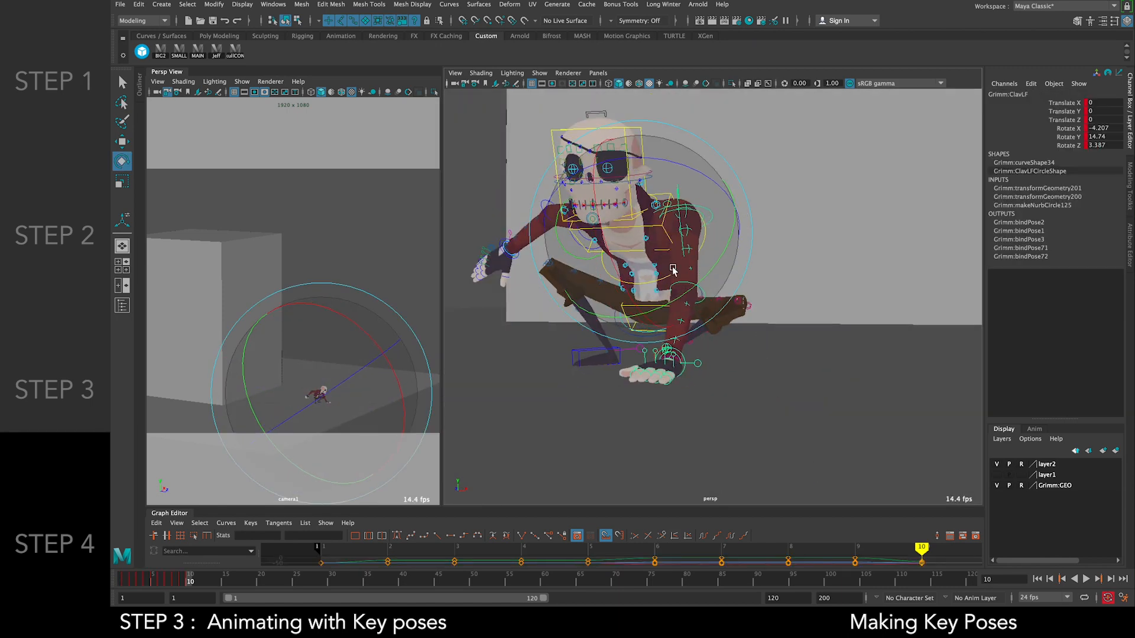
Rotate the left hand's controls at frame 10 to adjust how the planted hand rests on the ground
{"action": "left_click", "coordinate": [792, 277]}
{"action": "left_click_drag", "start_coordinate": [792, 278], "coordinate": [869, 313], "text": "alt"}
{"action": "left_click", "coordinate": [731, 376]}
{"action": "left_click_drag", "start_coordinate": [767, 342], "coordinate": [808, 287]}
{"action": "left_click", "coordinate": [808, 288]}
{"action": "right_click_drag", "start_coordinate": [808, 287], "coordinate": [815, 408], "text": "alt"}
{"action": "middle_click_drag", "start_coordinate": [815, 408], "coordinate": [804, 315], "text": "alt"}
{"action": "left_click_drag", "start_coordinate": [798, 315], "coordinate": [892, 271], "text": "alt"}
{"action": "left_click", "coordinate": [872, 283]}
{"action": "left_click_drag", "start_coordinate": [961, 228], "coordinate": [959, 169]}
{"action": "left_click", "coordinate": [946, 183]}
Rotate the left thumb about 8.6 degrees in Y and adjust the left hand's finger Spread at frame 10
{"action": "left_click_drag", "start_coordinate": [811, 280], "coordinate": [774, 329], "text": "alt"}
{"action": "left_click", "coordinate": [775, 329]}
{"action": "left_click_drag", "start_coordinate": [831, 236], "coordinate": [869, 218]}
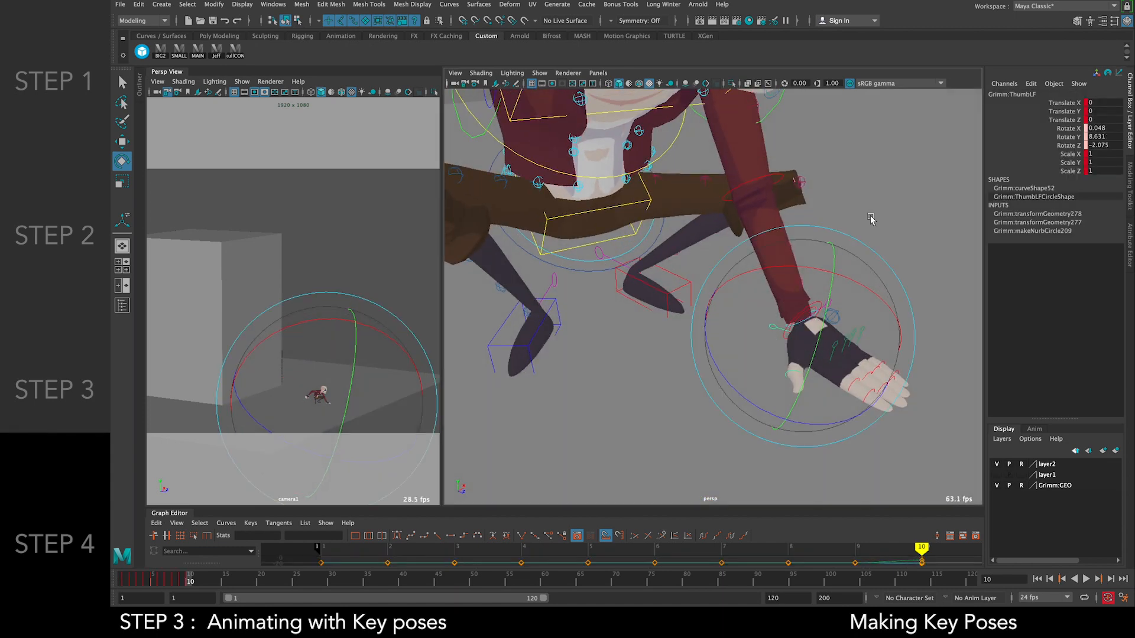
{"action": "right_click_drag", "start_coordinate": [869, 218], "coordinate": [827, 237], "text": "alt"}
{"action": "left_click", "coordinate": [839, 254]}
{"action": "left_click", "coordinate": [802, 312]}
{"action": "left_click", "coordinate": [1060, 198]}
{"action": "middle_click_drag", "start_coordinate": [730, 277], "coordinate": [723, 279]}
{"action": "left_click_drag", "start_coordinate": [780, 272], "coordinate": [734, 290], "text": "alt"}
{"action": "left_click", "coordinate": [688, 326]}
{"action": "key", "text": "e"}
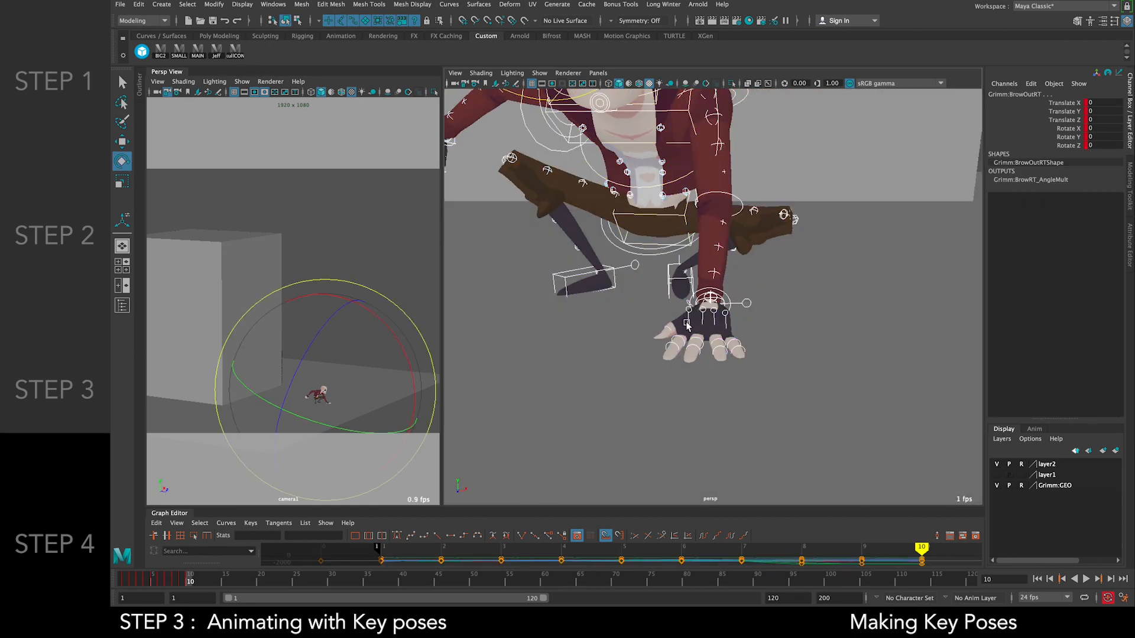
Go to frame 11 and select the character's spine control with the Move tool
{"action": "left_click_drag", "start_coordinate": [201, 582], "coordinate": [198, 583]}
{"action": "left_click_drag", "start_coordinate": [816, 248], "coordinate": [942, 236], "text": "alt"}
{"action": "left_click", "coordinate": [683, 272]}
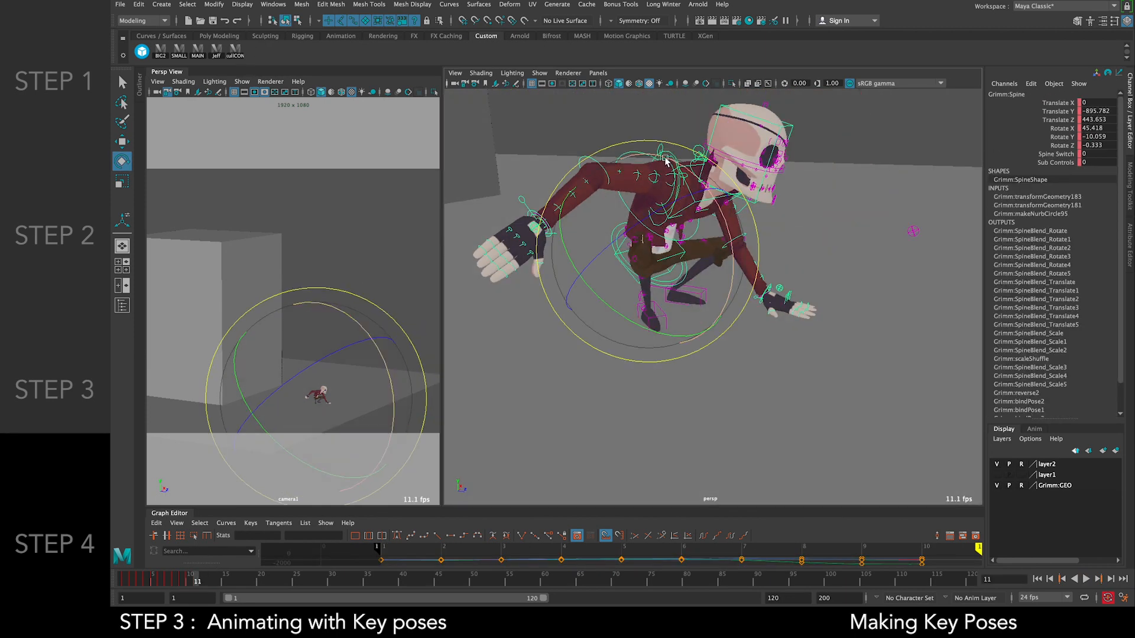
{"action": "key", "text": "w"}
{"action": "left_click_drag", "start_coordinate": [796, 274], "coordinate": [701, 289], "text": "alt"}
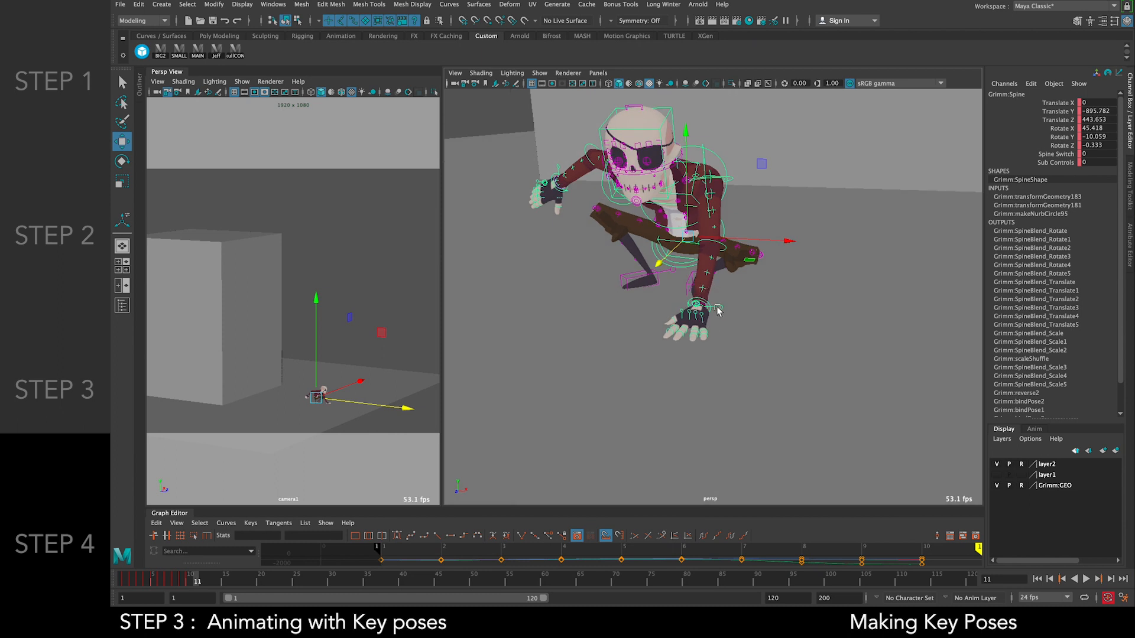
Try setting the left arm's Arm Switch to 0 at frame 11 and undo the change
{"action": "left_click", "coordinate": [718, 309]}
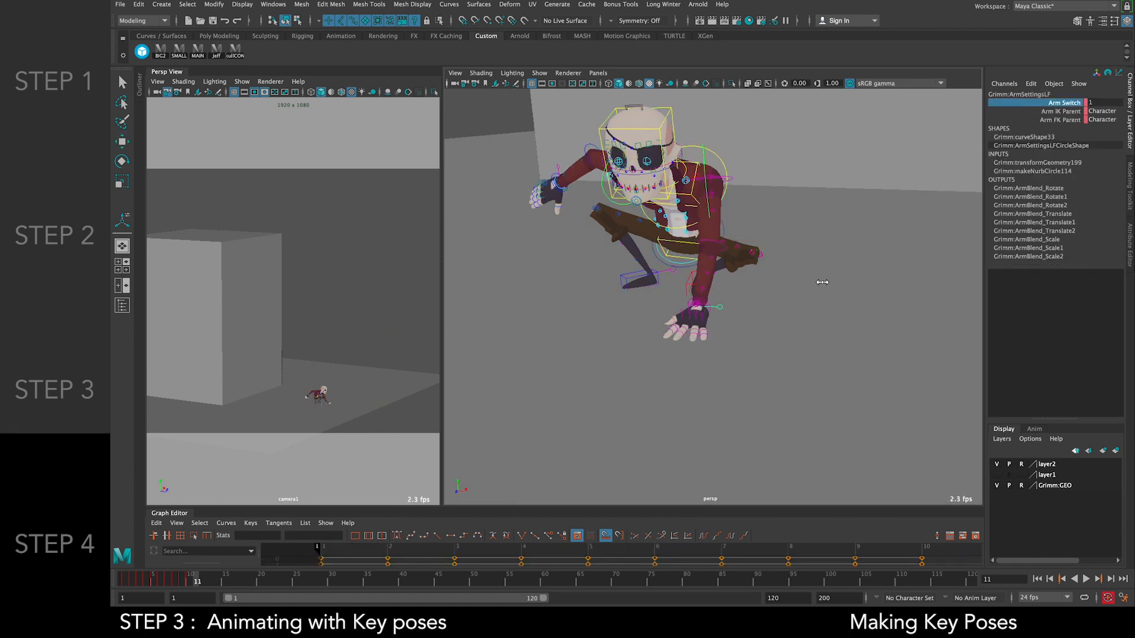
{"action": "middle_click_drag", "start_coordinate": [814, 281], "coordinate": [497, 276]}
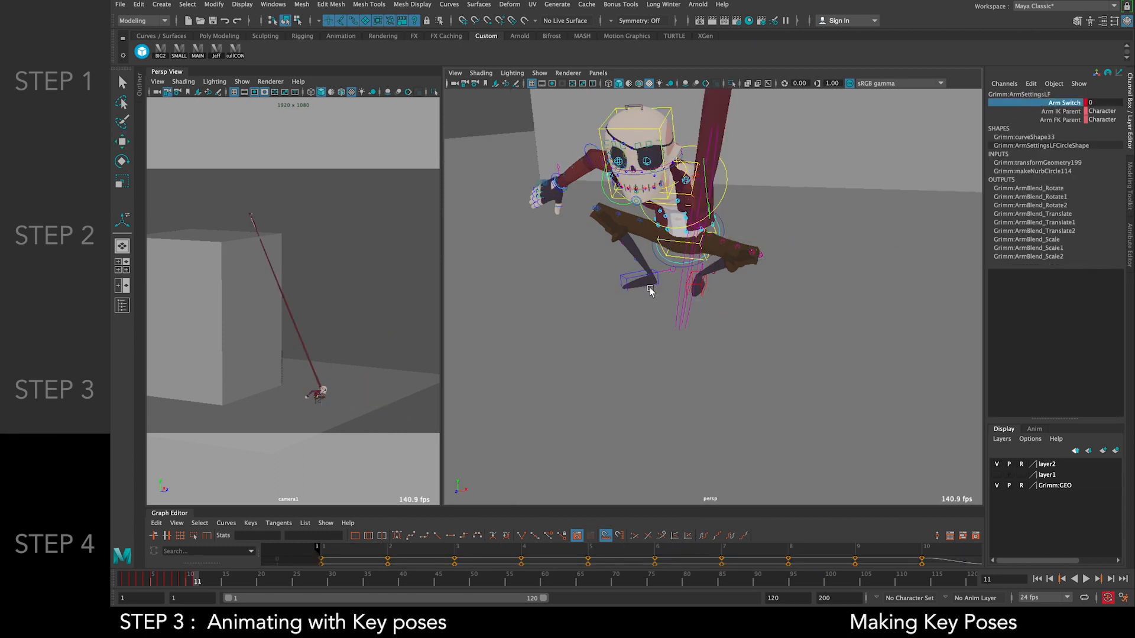
{"action": "scroll", "coordinate": [650, 291], "scroll_direction": "down", "scroll_amount": 6}
{"action": "key", "text": "ctrl+z"}
{"action": "scroll", "coordinate": [650, 293], "scroll_direction": "up", "scroll_amount": 7}
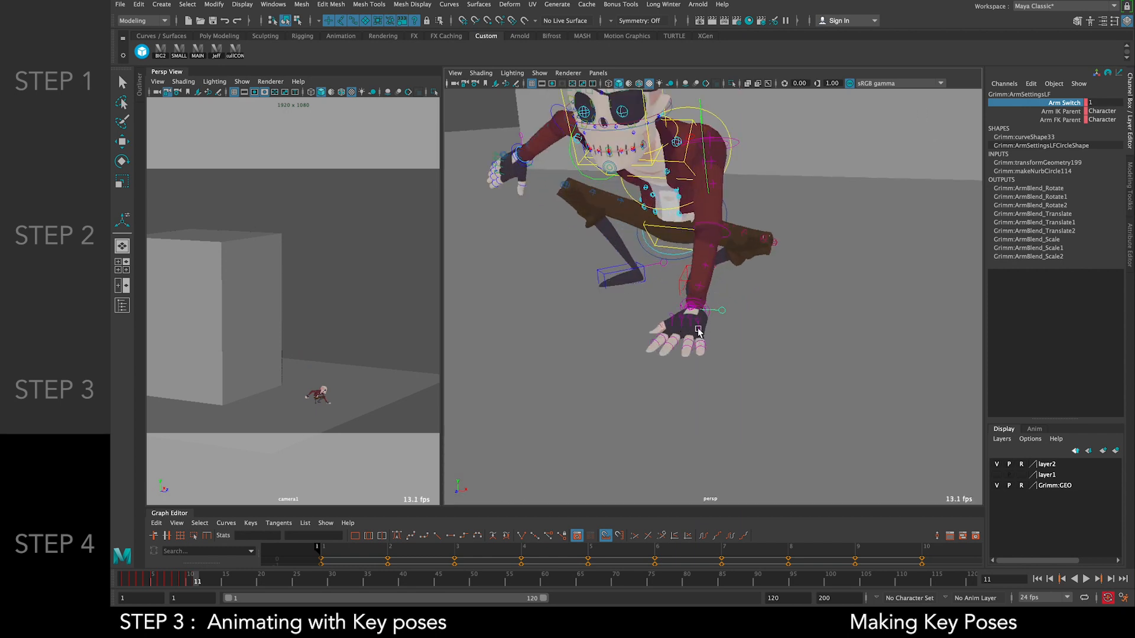
Set the left arm's Arm Switch to 0 again at frame 11 and select all the rig controls
{"action": "middle_click_drag", "start_coordinate": [748, 255], "coordinate": [645, 247]}
{"action": "scroll", "coordinate": [645, 246], "scroll_direction": "down", "scroll_amount": 10}
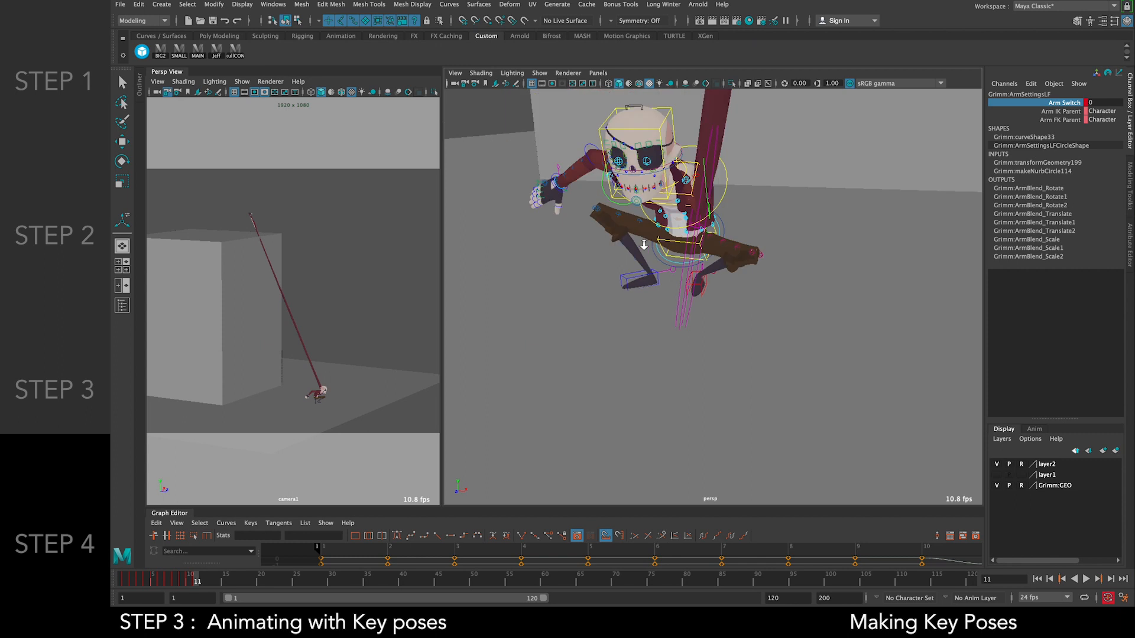
{"action": "middle_click_drag", "start_coordinate": [724, 198], "coordinate": [704, 294], "text": "alt"}
{"action": "scroll", "coordinate": [702, 293], "scroll_direction": "down", "scroll_amount": 2}
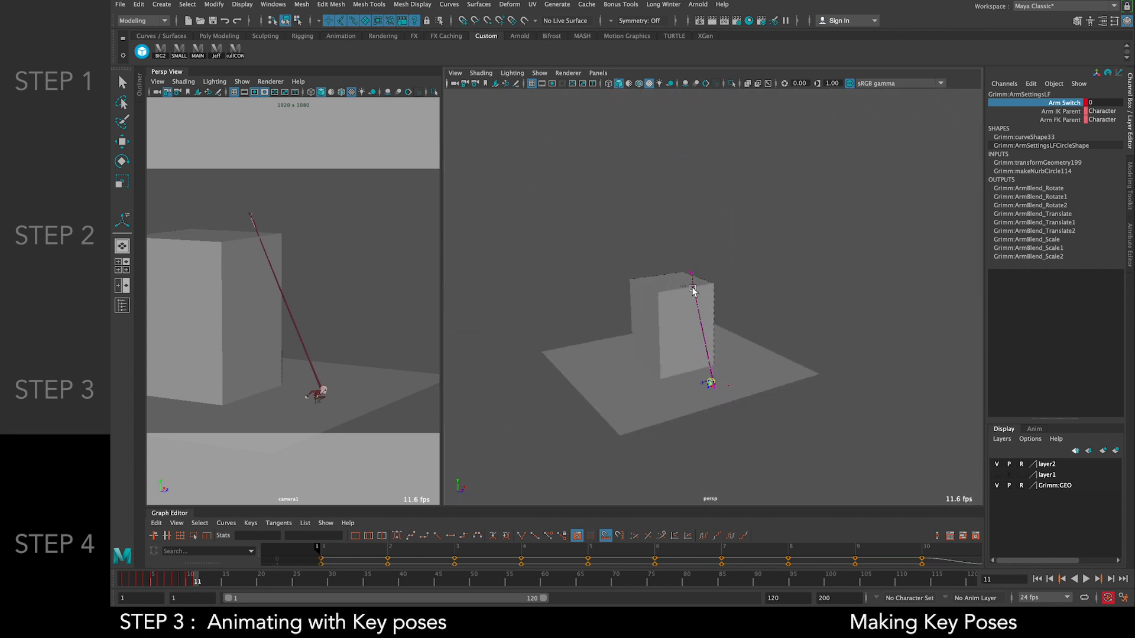
{"action": "scroll", "coordinate": [685, 291], "scroll_direction": "up", "scroll_amount": 10}
{"action": "left_click", "coordinate": [676, 142]}
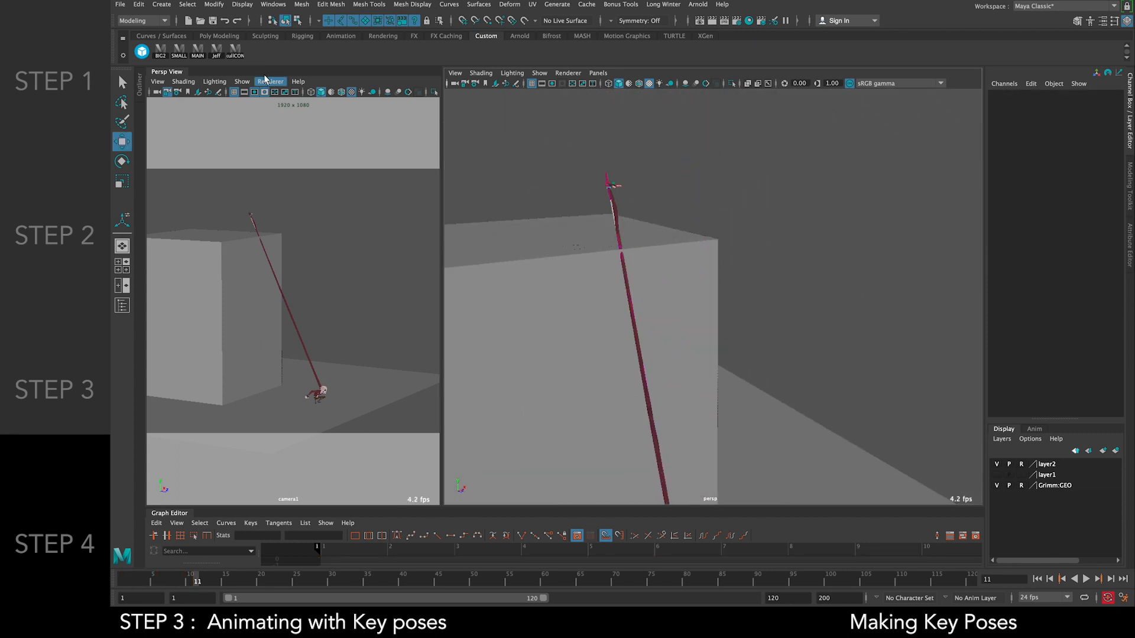
{"action": "left_click", "coordinate": [236, 51]}
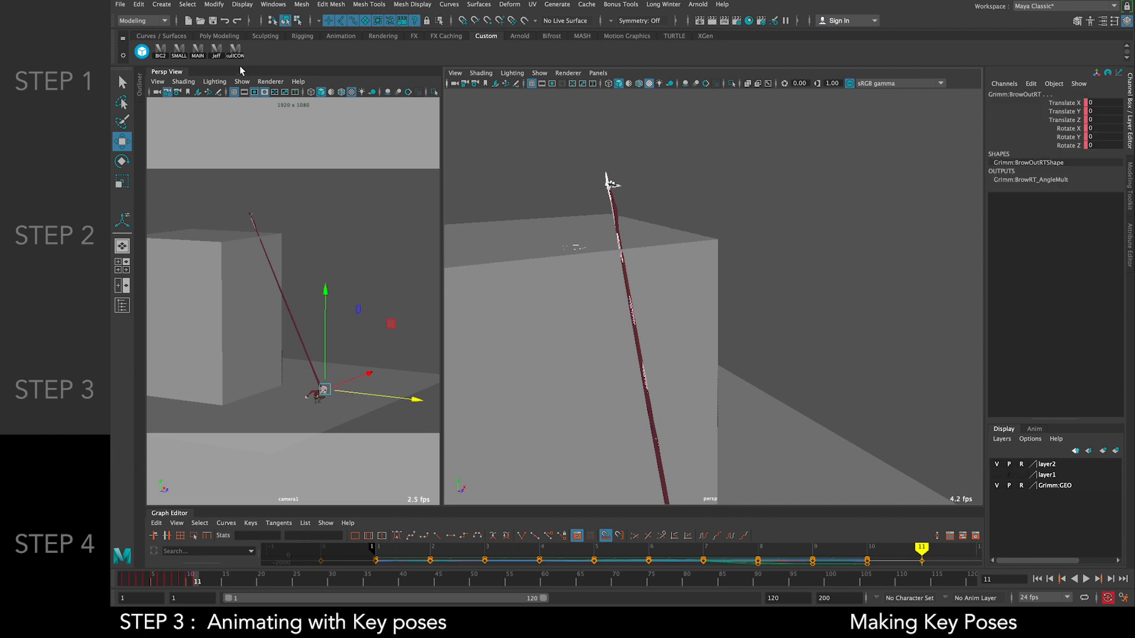
Try to select the left arm's controls at its stretched end above the box
{"action": "right_click_drag", "start_coordinate": [636, 137], "coordinate": [742, 385], "text": "alt"}
{"action": "left_click", "coordinate": [565, 172]}
{"action": "left_click", "coordinate": [756, 147]}
{"action": "right_click_drag", "start_coordinate": [756, 147], "coordinate": [715, 201], "text": "alt"}
{"action": "middle_click_drag", "start_coordinate": [725, 245], "coordinate": [681, 153], "text": "alt"}
{"action": "left_click_drag", "start_coordinate": [688, 168], "coordinate": [720, 193]}
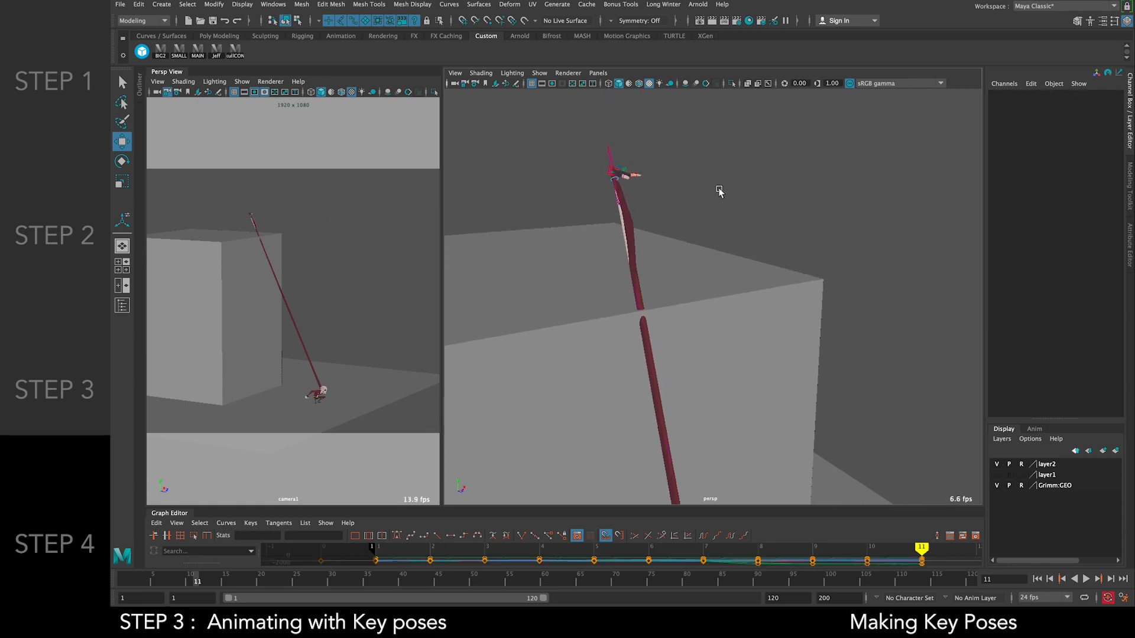
{"action": "left_click_drag", "start_coordinate": [720, 223], "coordinate": [675, 206], "text": "alt"}
{"action": "middle_click_drag", "start_coordinate": [675, 206], "coordinate": [672, 155], "text": "alt"}
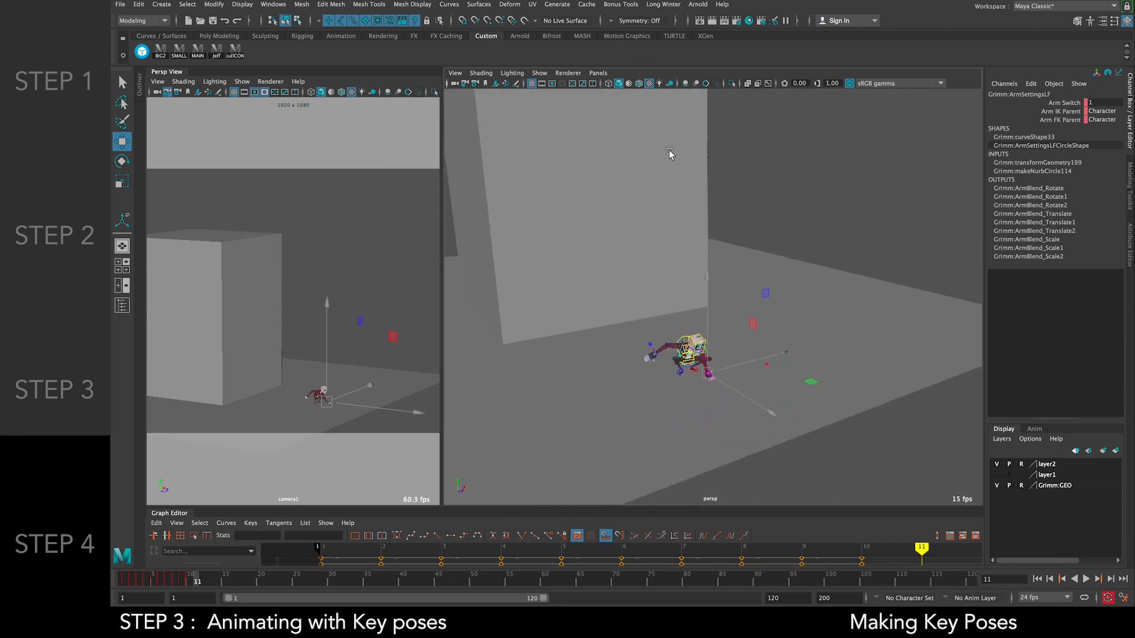
Rotate the right wrist's FK control at frame 11 to about 5.4, -27.1 and 2.7 degrees in X, Y and Z
{"action": "right_click_drag", "start_coordinate": [671, 154], "coordinate": [666, 240], "text": "alt"}
{"action": "middle_click_drag", "start_coordinate": [666, 241], "coordinate": [844, 207], "text": "alt"}
{"action": "right_click_drag", "start_coordinate": [844, 206], "coordinate": [824, 197], "text": "alt"}
{"action": "left_click_drag", "start_coordinate": [824, 198], "coordinate": [774, 241], "text": "alt"}
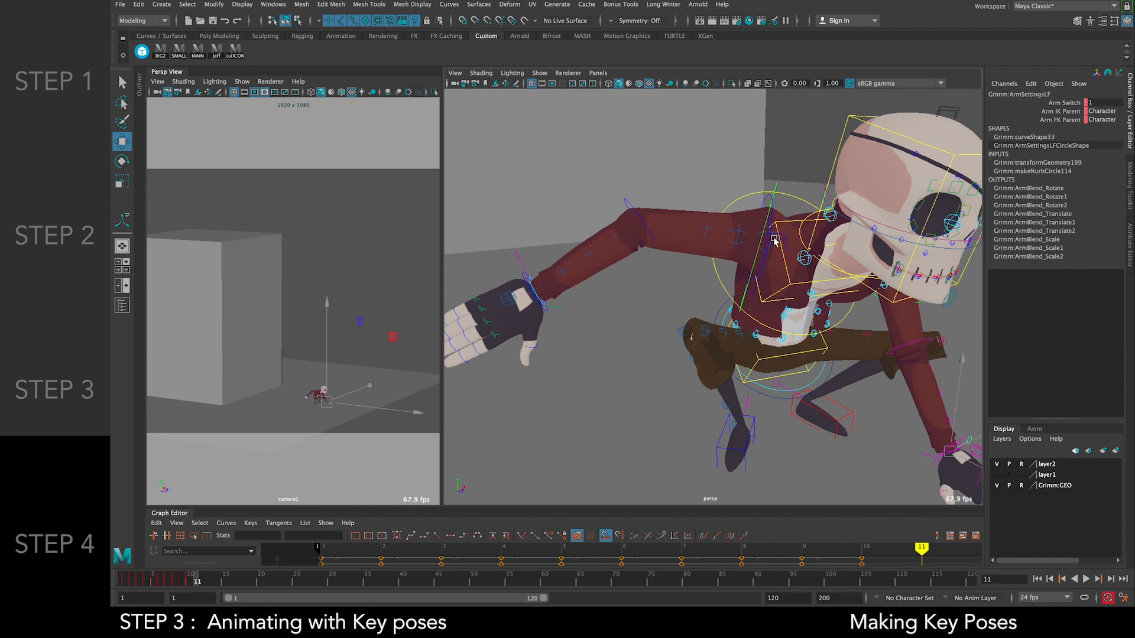
{"action": "left_click", "coordinate": [525, 283]}
{"action": "key", "text": "e"}
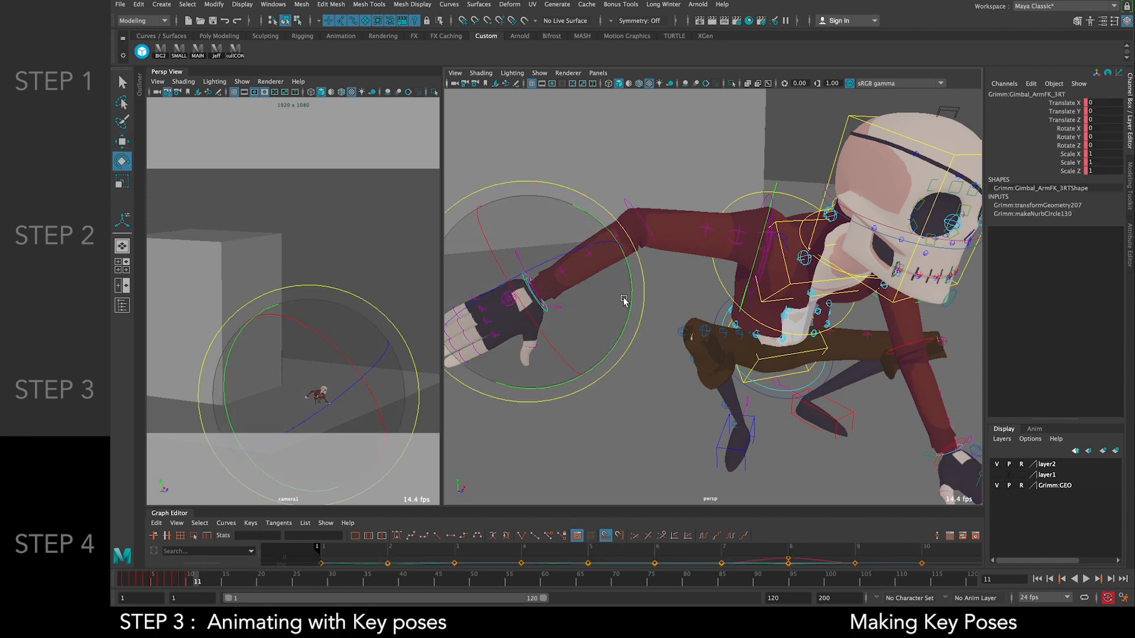
{"action": "left_click_drag", "start_coordinate": [603, 260], "coordinate": [577, 254]}
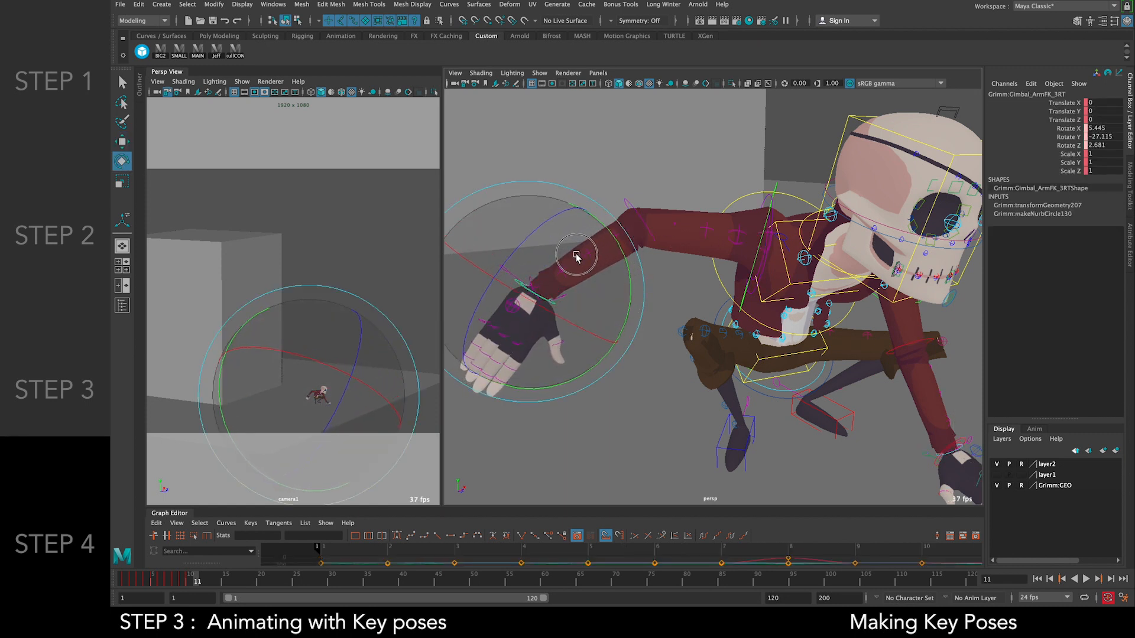
Rotate the right upper arm to about -74, 9.7 and -42.4 degrees in X, Y and Z, and bend the right elbow
{"action": "left_click", "coordinate": [768, 202]}
{"action": "left_click_drag", "start_coordinate": [768, 202], "coordinate": [755, 179]}
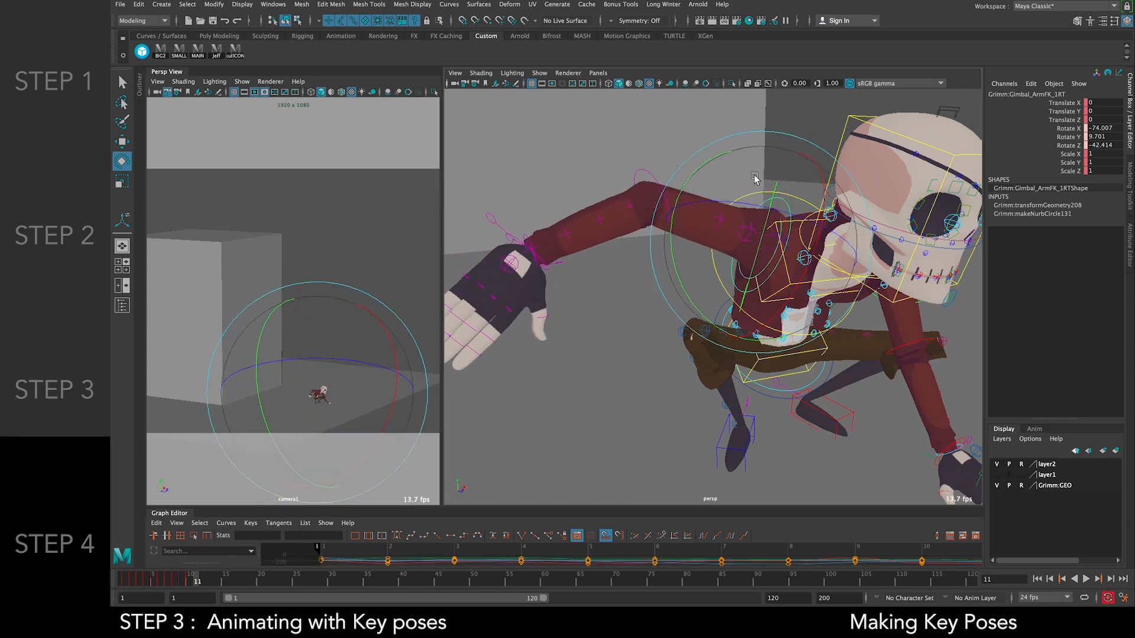
{"action": "left_click", "coordinate": [633, 173]}
{"action": "left_click_drag", "start_coordinate": [679, 183], "coordinate": [615, 194]}
Select all the rig controls and key the whole pose at frame 11
{"action": "left_click", "coordinate": [513, 285]}
{"action": "left_click", "coordinate": [1061, 189]}
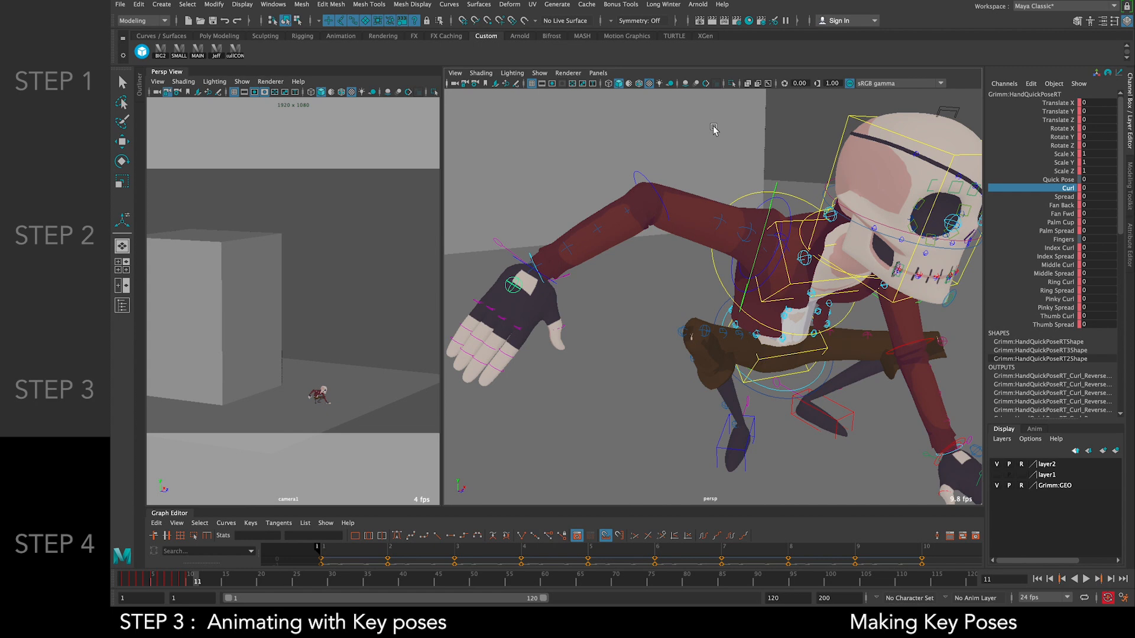
{"action": "left_click", "coordinate": [235, 52]}
{"action": "key", "text": "s"}
Adjust the finger pose of the right hand at frame 11 with its quick-pose attributes
{"action": "left_click", "coordinate": [510, 288]}
{"action": "left_click", "coordinate": [1068, 197]}
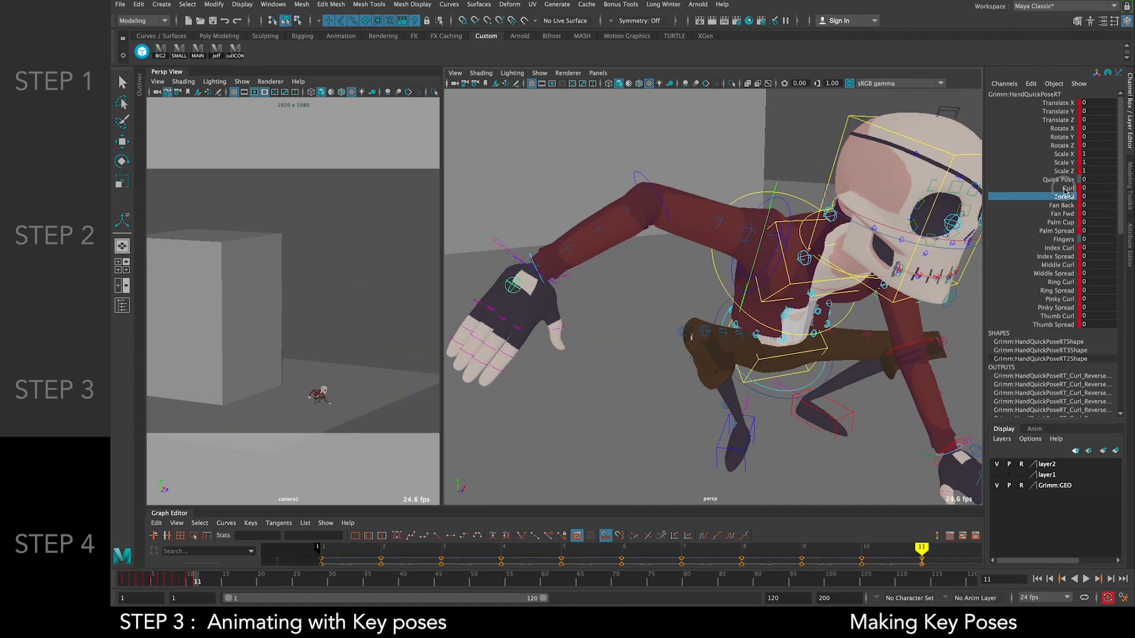
{"action": "left_click", "coordinate": [512, 329]}
{"action": "key", "text": "e"}
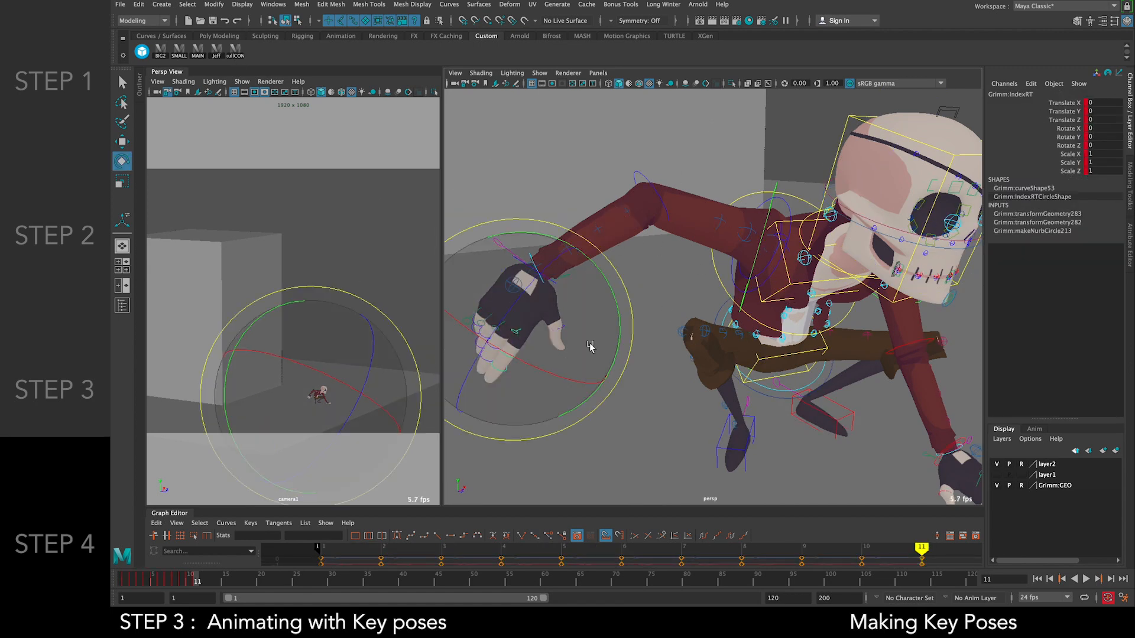
{"action": "left_click", "coordinate": [582, 299]}
Scrub back to frame 1 with the whole scene in view and select all the character's controls to check their keys
{"action": "scroll", "coordinate": [638, 299], "scroll_direction": "down", "scroll_amount": 5}
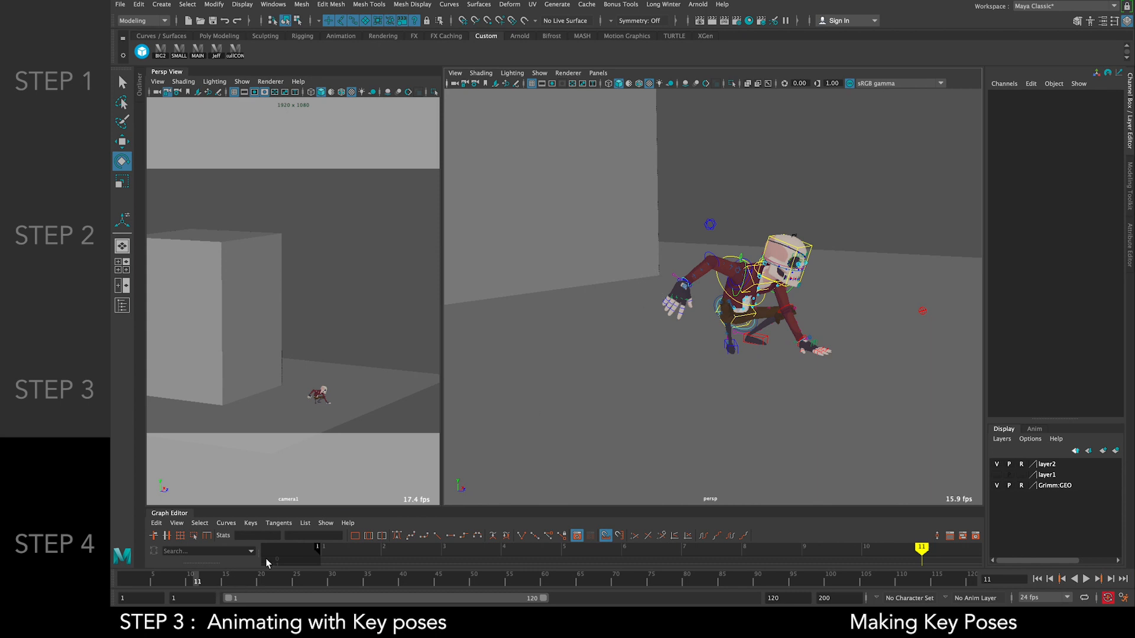
{"action": "scroll", "coordinate": [650, 291], "scroll_direction": "down", "scroll_amount": 5}
{"action": "left_click_drag", "start_coordinate": [636, 292], "coordinate": [650, 378], "text": "alt"}
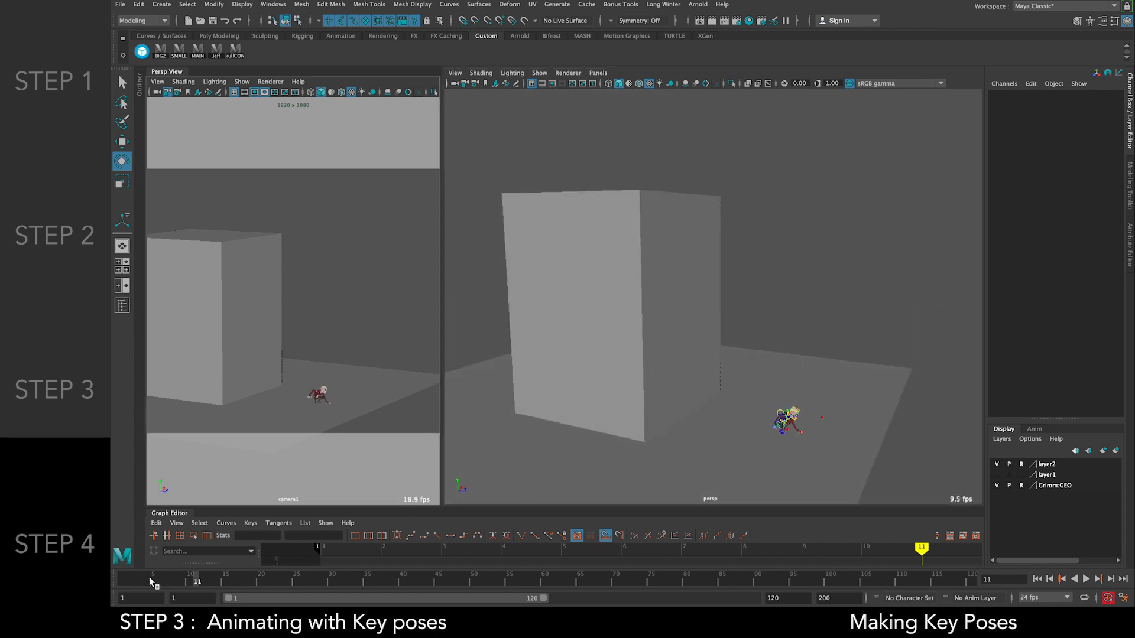
{"action": "left_click_drag", "start_coordinate": [144, 582], "coordinate": [121, 583]}
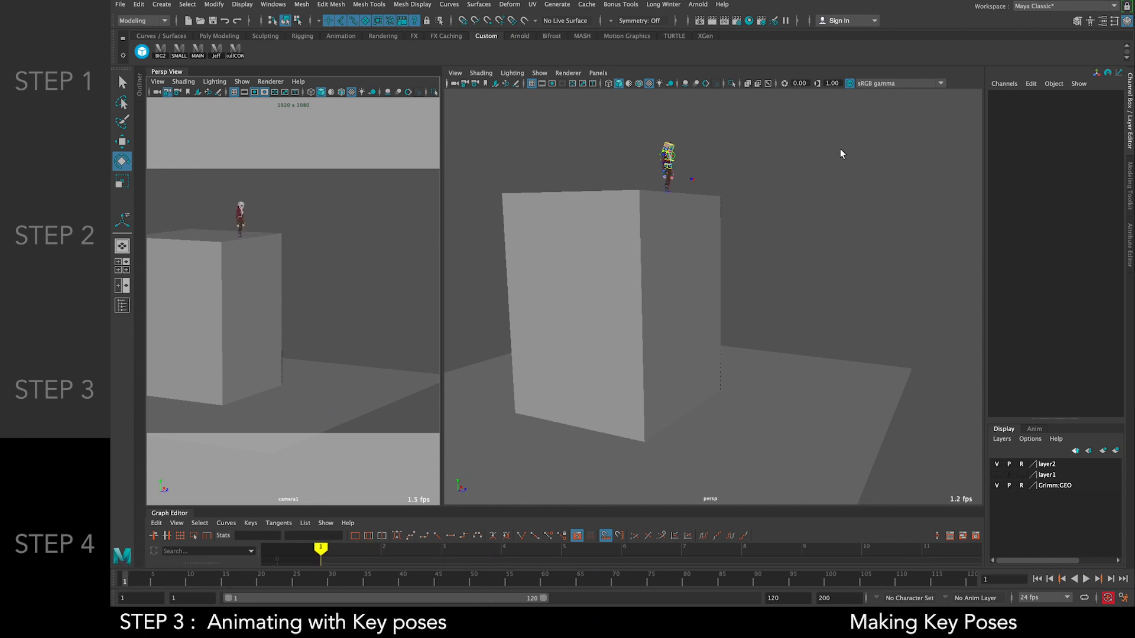
{"action": "left_click_drag", "start_coordinate": [728, 116], "coordinate": [650, 177]}
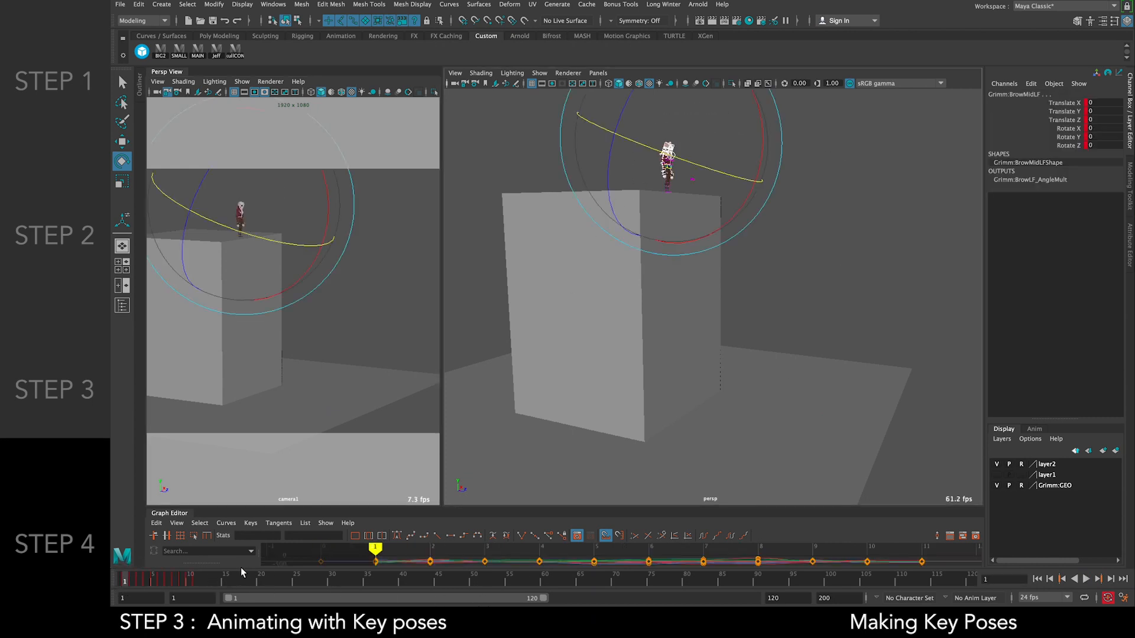
Return to frame 11, shorten the playback range to end at frame 11, and clear the selection
{"action": "left_click", "coordinate": [201, 581]}
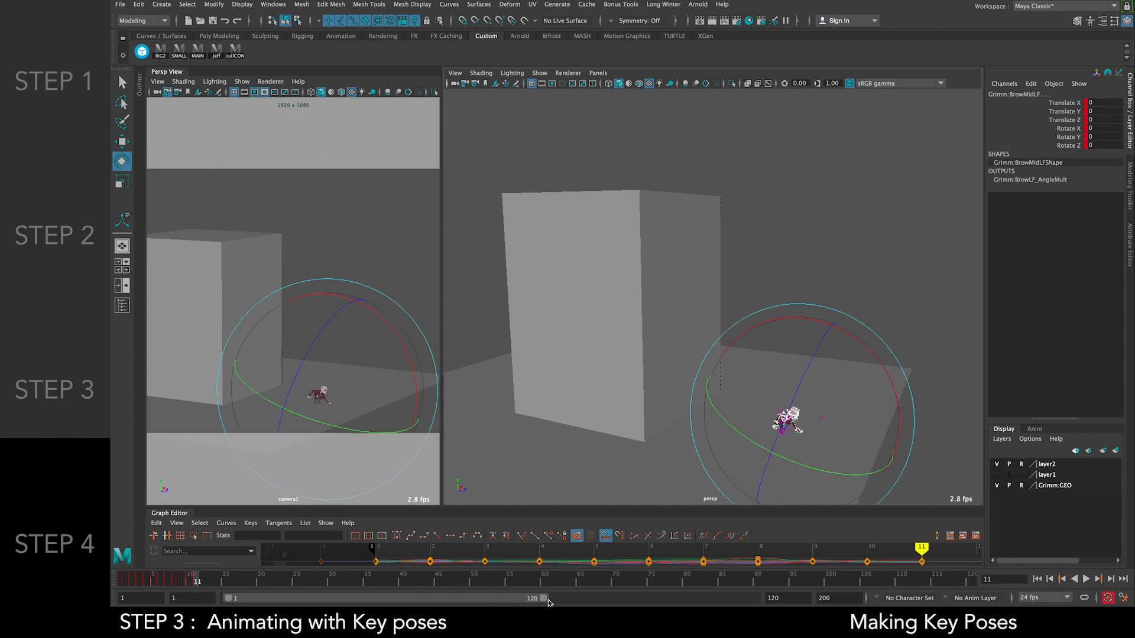
{"action": "left_click_drag", "start_coordinate": [544, 598], "coordinate": [250, 601]}
{"action": "left_click", "coordinate": [548, 253]}
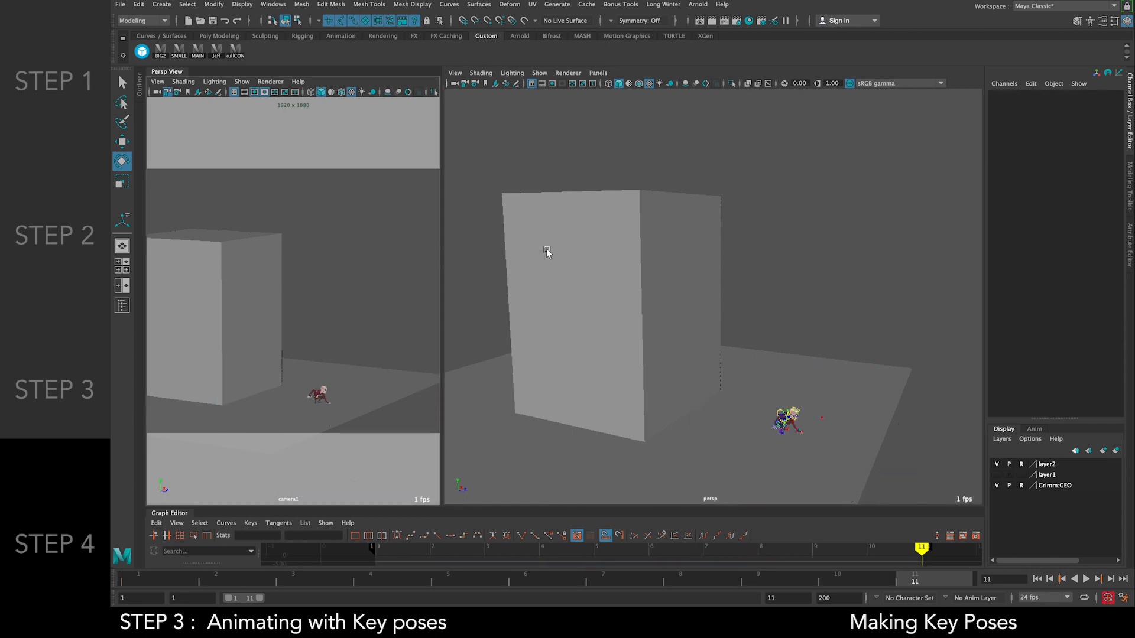
Widen the camera view and play back the key poses through the shot camera
{"action": "left_click_drag", "start_coordinate": [444, 243], "coordinate": [709, 264]}
{"action": "right_click_drag", "start_coordinate": [469, 578], "coordinate": [644, 512]}
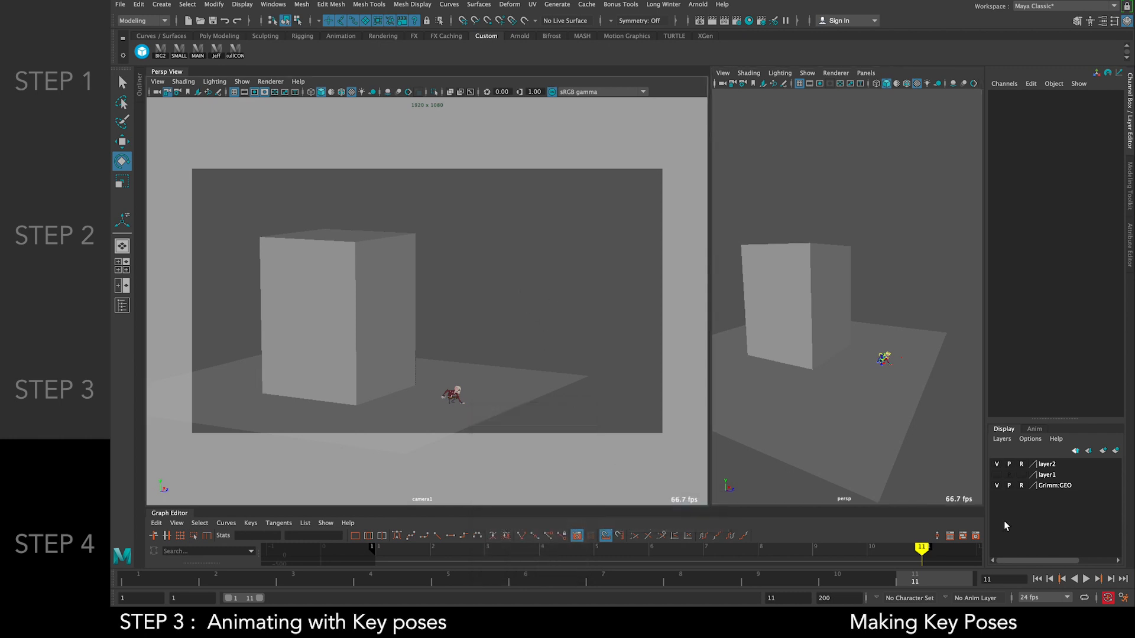
{"action": "left_click", "coordinate": [1086, 580]}
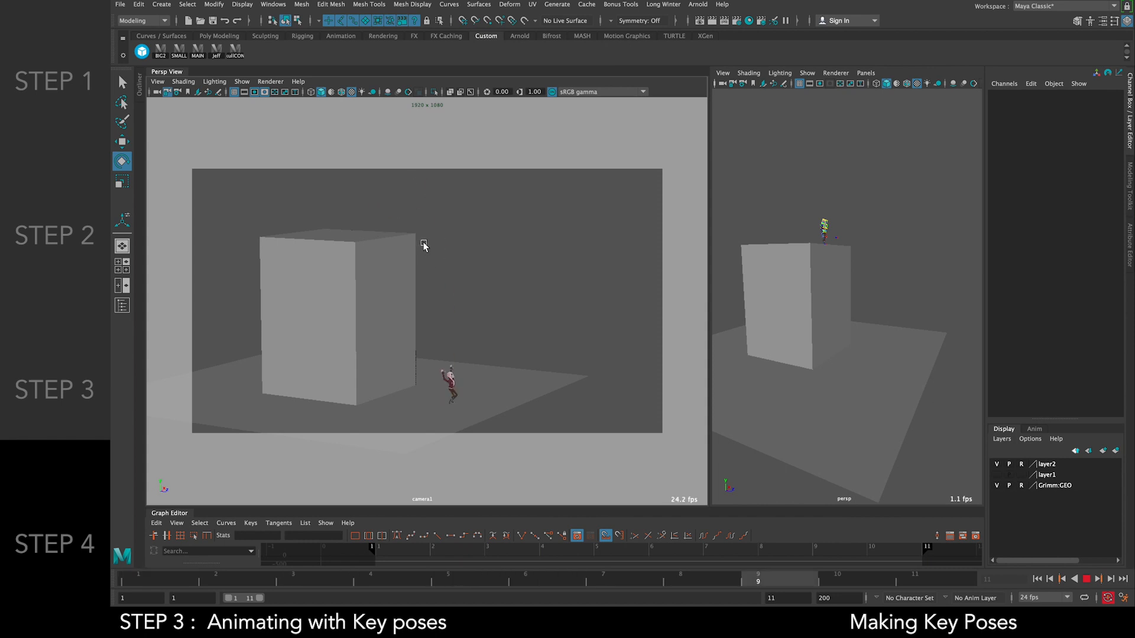
{"action": "left_click", "coordinate": [1051, 581]}
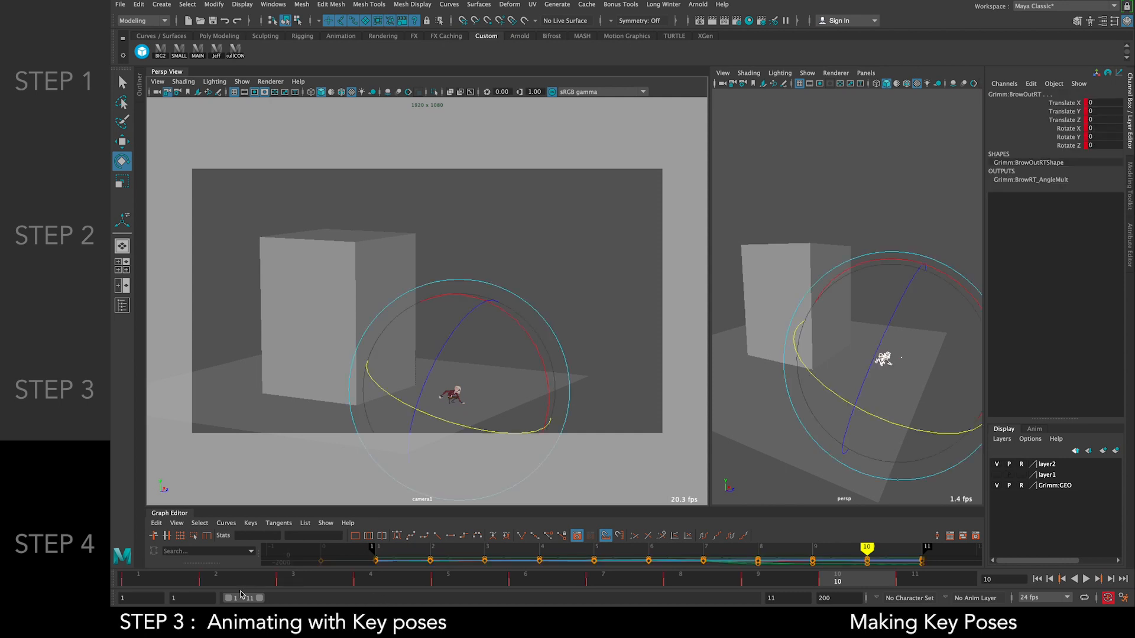
Extend the playback range to end at frame 29 and return to frame 1
{"action": "left_click_drag", "start_coordinate": [259, 599], "coordinate": [306, 603]}
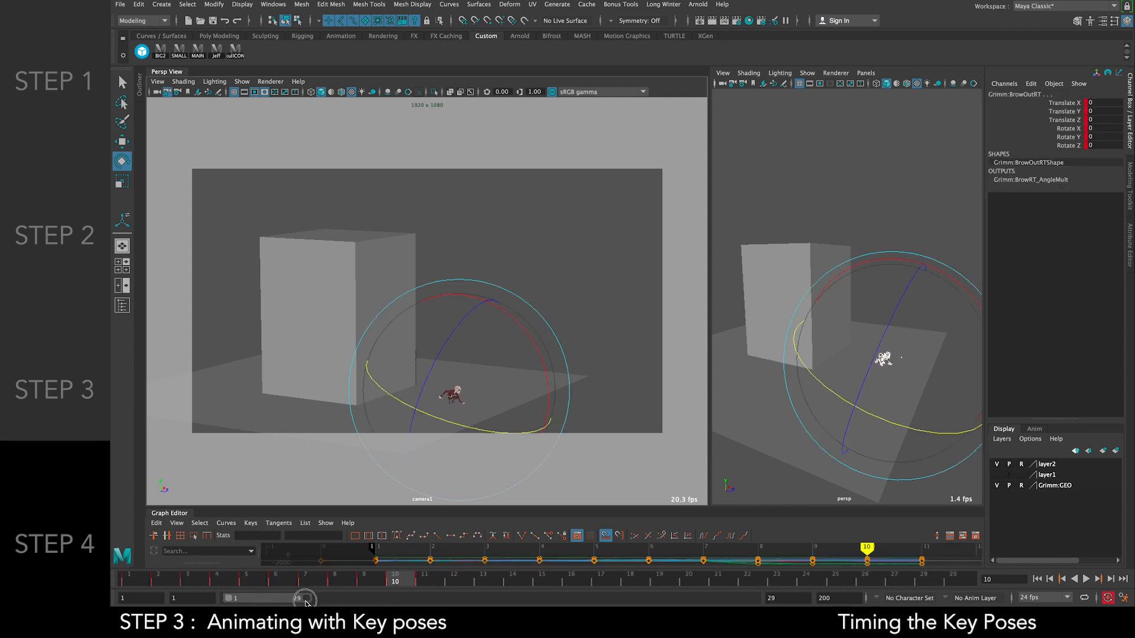
{"action": "left_click", "coordinate": [137, 578]}
{"action": "key", "text": "alt+v"}
{"action": "left_click", "coordinate": [135, 585]}
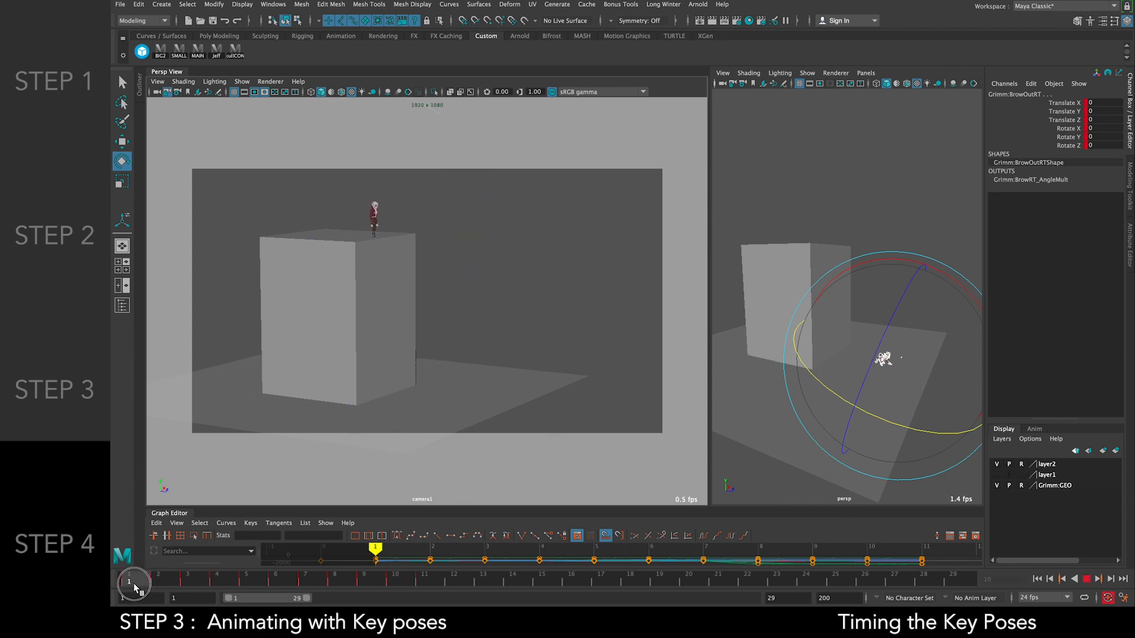
Shift all keys from frame 2 onward two frames later so the second pose falls on frame 4
{"action": "left_click", "coordinate": [160, 581], "text": "shift"}
{"action": "left_click_drag", "start_coordinate": [160, 581], "coordinate": [453, 579], "text": "shift"}
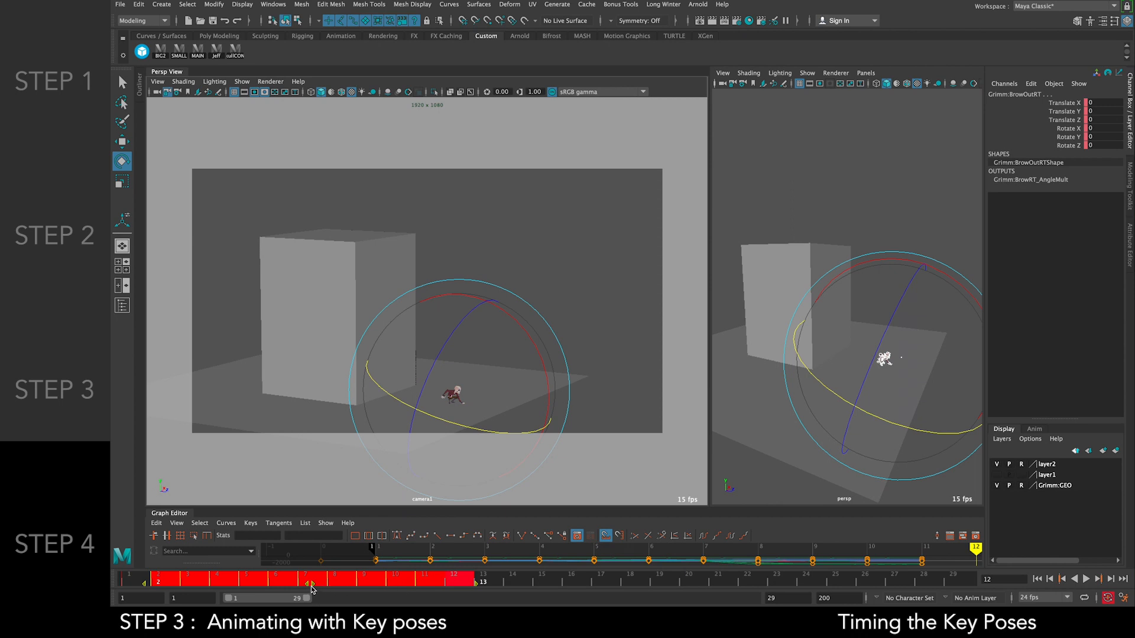
{"action": "key", "text": "alt+v"}
{"action": "left_click_drag", "start_coordinate": [320, 586], "coordinate": [367, 587]}
{"action": "left_click", "coordinate": [132, 586]}
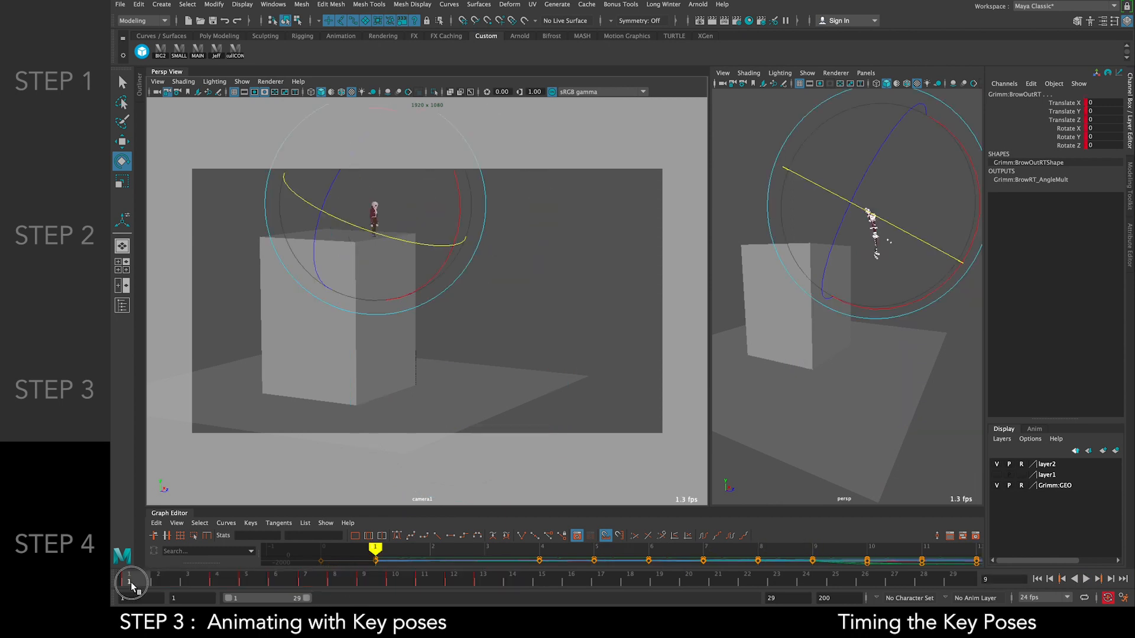
Shift all keys from frame 5 onward two frames later so the third pose falls on frame 7
{"action": "mouse_move", "coordinate": [232, 588]}
{"action": "left_mouse_down"}
{"action": "mouse_move", "coordinate": [164, 588]}
{"action": "mouse_move", "coordinate": [247, 595]}
{"action": "mouse_move", "coordinate": [141, 599]}
{"action": "mouse_move", "coordinate": [218, 591]}
{"action": "left_mouse_up"}
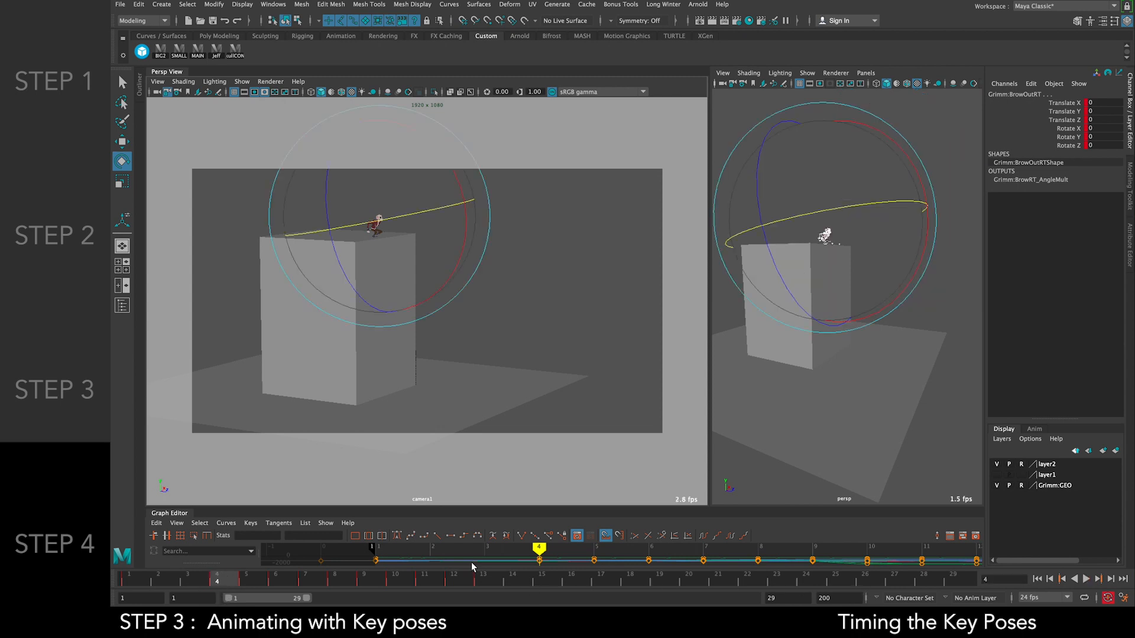
{"action": "left_click_drag", "start_coordinate": [482, 582], "coordinate": [233, 584], "text": "shift"}
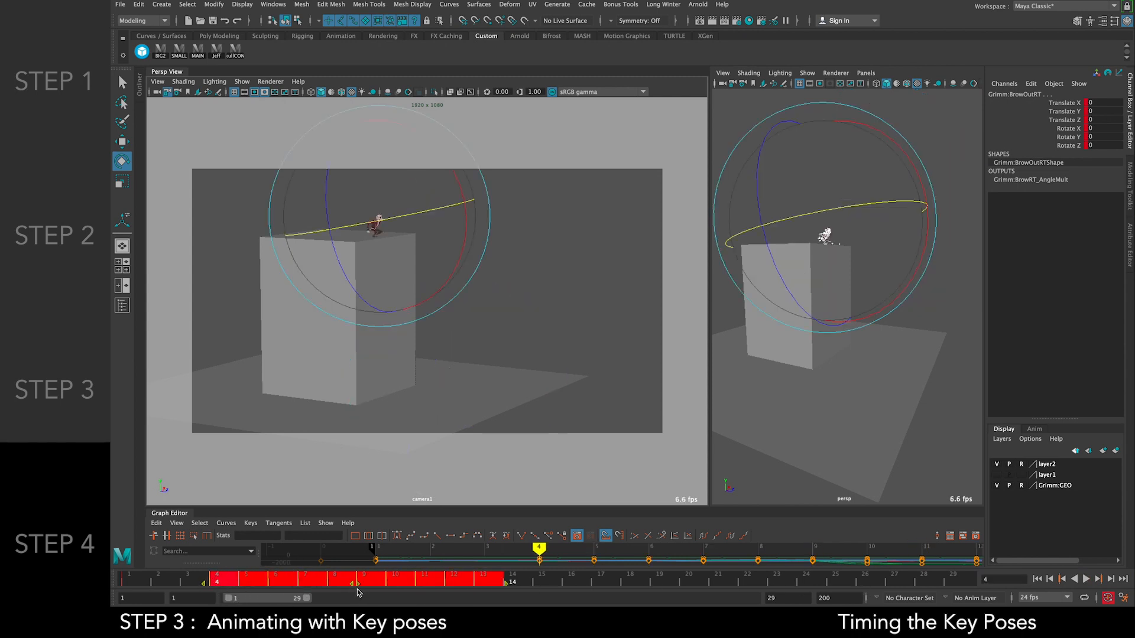
{"action": "left_click_drag", "start_coordinate": [354, 585], "coordinate": [326, 587]}
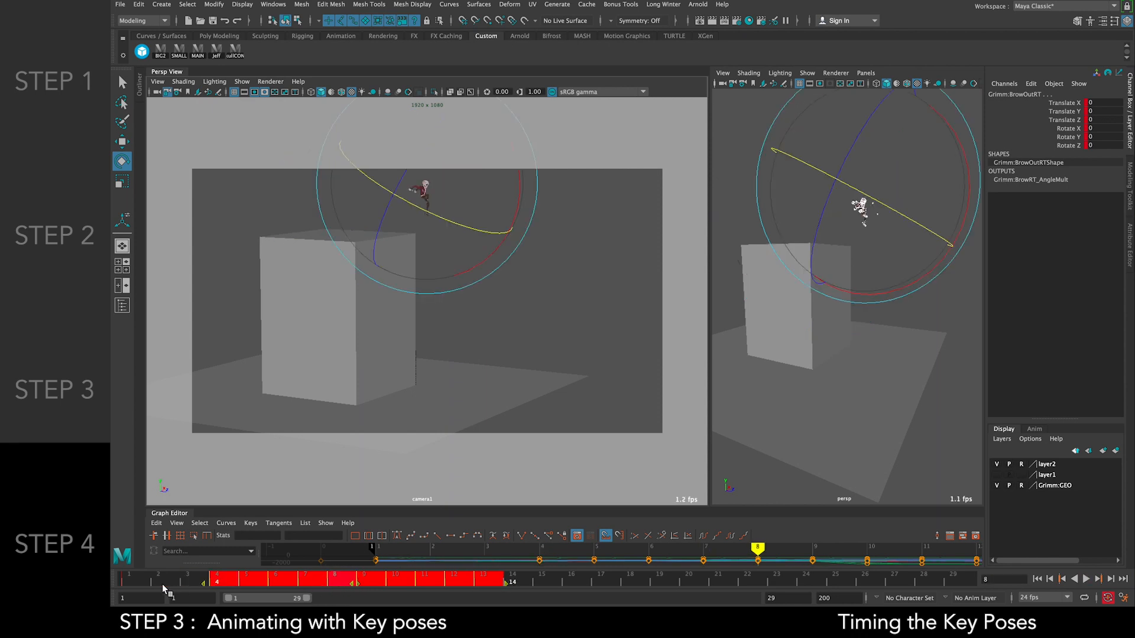
{"action": "mouse_move", "coordinate": [162, 584]}
{"action": "left_mouse_down"}
{"action": "mouse_move", "coordinate": [225, 585]}
{"action": "mouse_move", "coordinate": [149, 592]}
{"action": "mouse_move", "coordinate": [220, 582]}
{"action": "mouse_move", "coordinate": [213, 593]}
{"action": "left_mouse_up"}
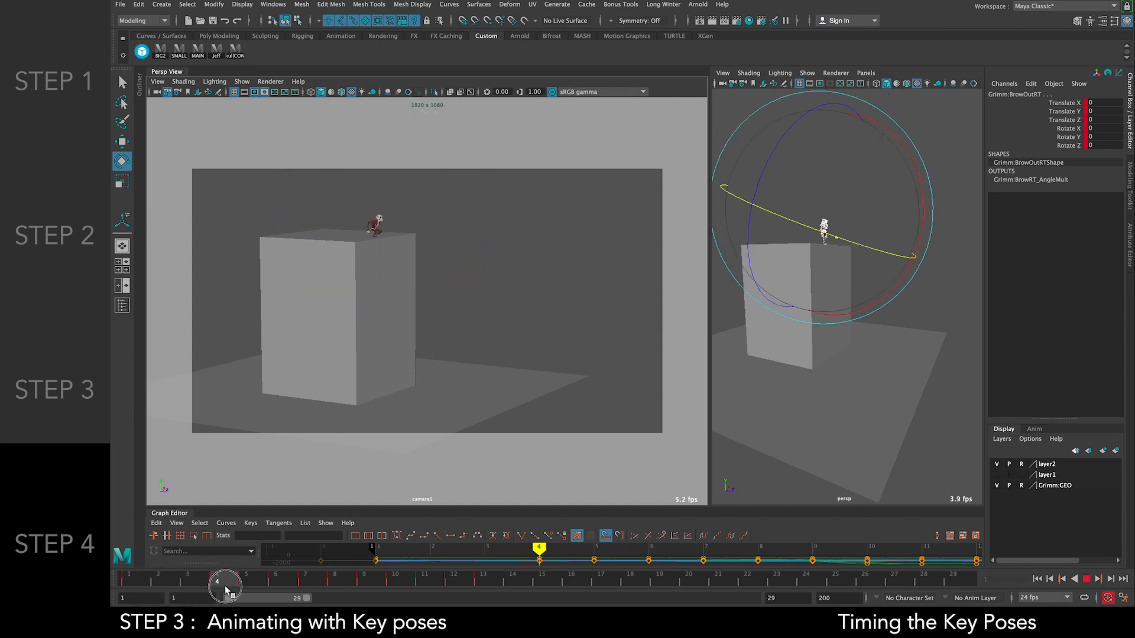
{"action": "left_click_drag", "start_coordinate": [222, 591], "coordinate": [224, 591]}
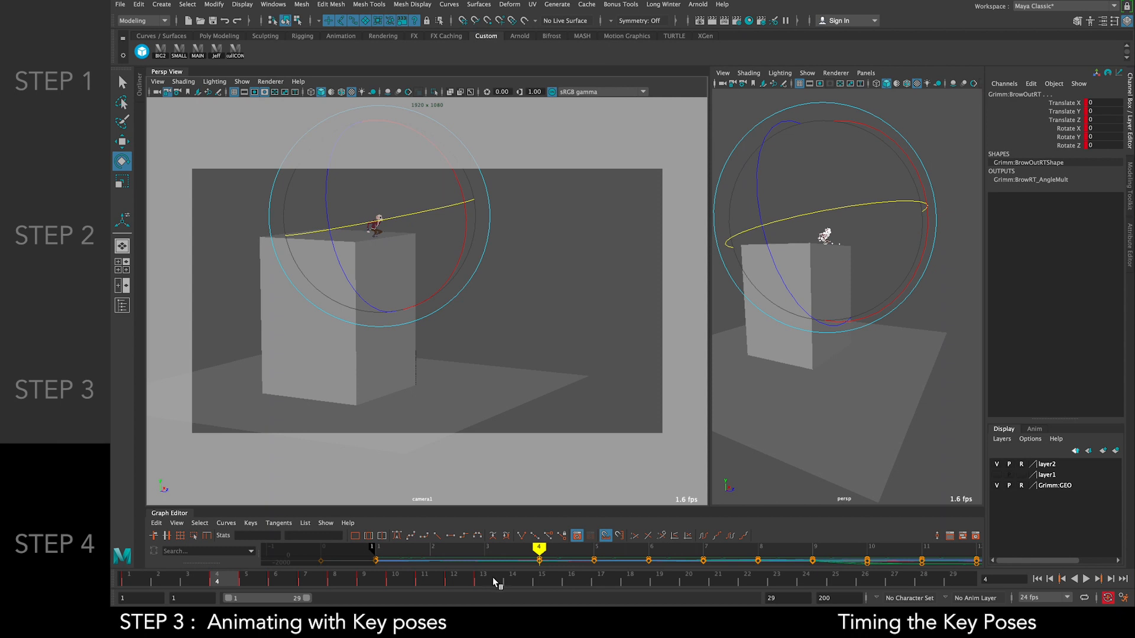
{"action": "mouse_move", "coordinate": [135, 582]}
{"action": "left_mouse_down"}
{"action": "mouse_move", "coordinate": [265, 585]}
{"action": "mouse_move", "coordinate": [234, 584]}
{"action": "left_mouse_up"}
{"action": "left_click", "coordinate": [251, 581]}
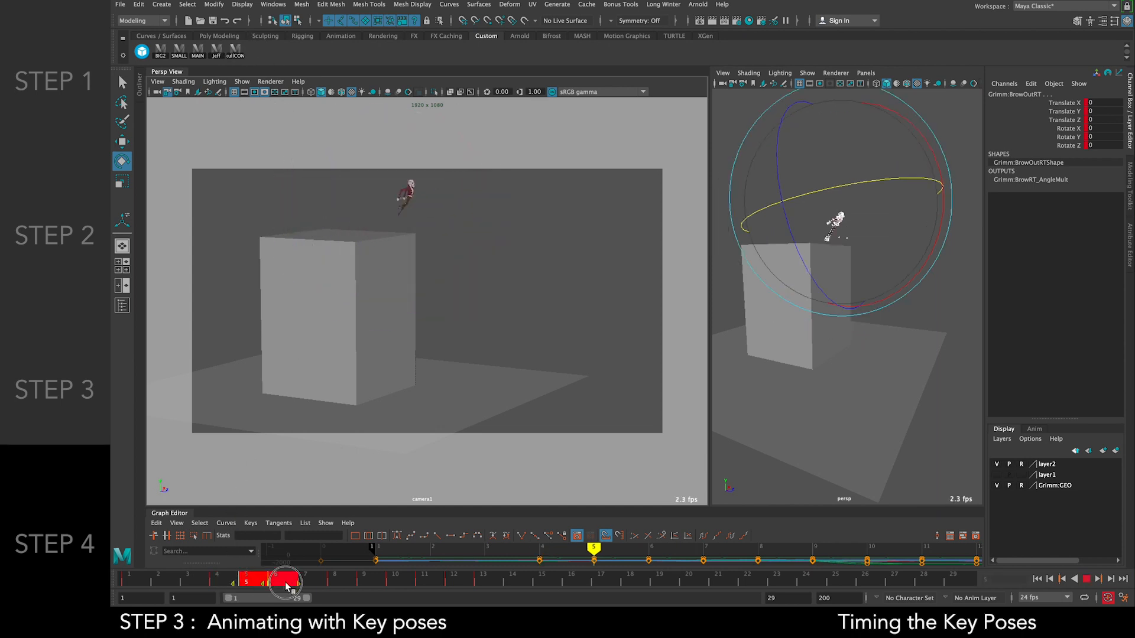
{"action": "left_click_drag", "start_coordinate": [279, 582], "coordinate": [557, 584], "text": "shift"}
{"action": "left_click_drag", "start_coordinate": [399, 583], "coordinate": [460, 583]}
Copy the crouch pose keys at frame 4 and paste them onto frame 6 to hold the crouch
{"action": "left_click", "coordinate": [219, 581]}
{"action": "right_click", "coordinate": [220, 581]}
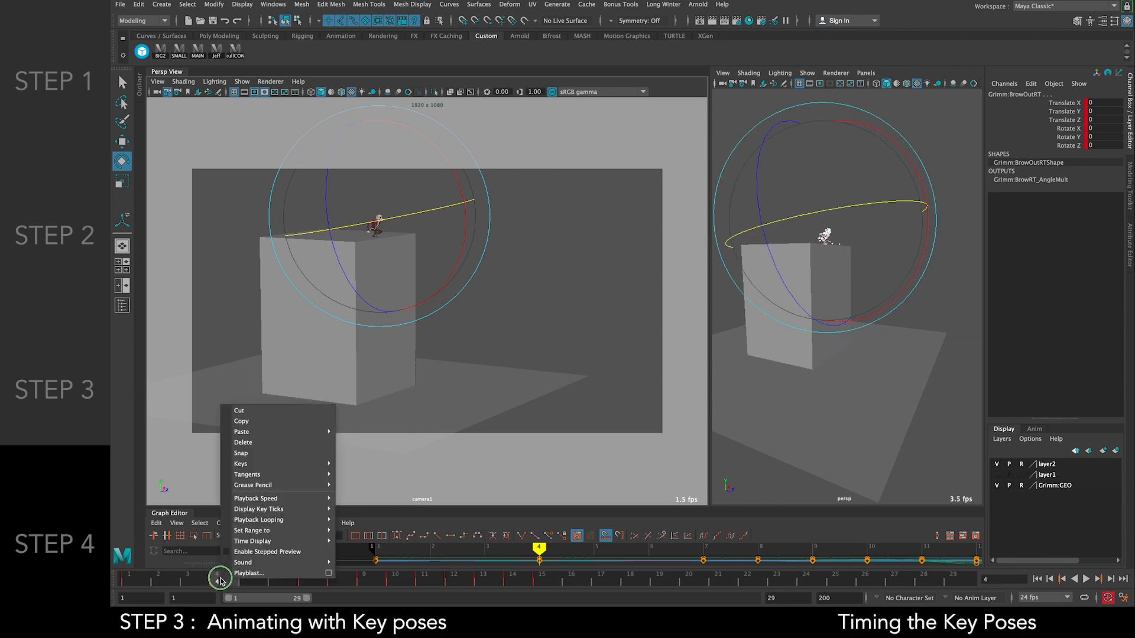
{"action": "left_click", "coordinate": [248, 423]}
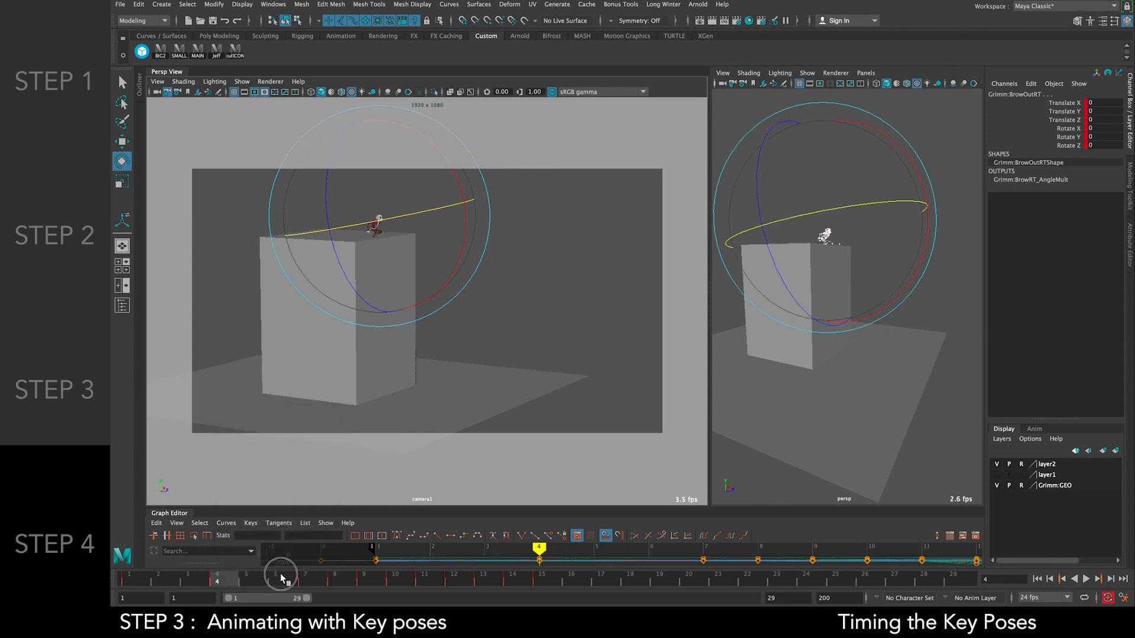
{"action": "left_click", "coordinate": [282, 581]}
{"action": "right_click", "coordinate": [283, 581]}
{"action": "mouse_move", "coordinate": [366, 428]}
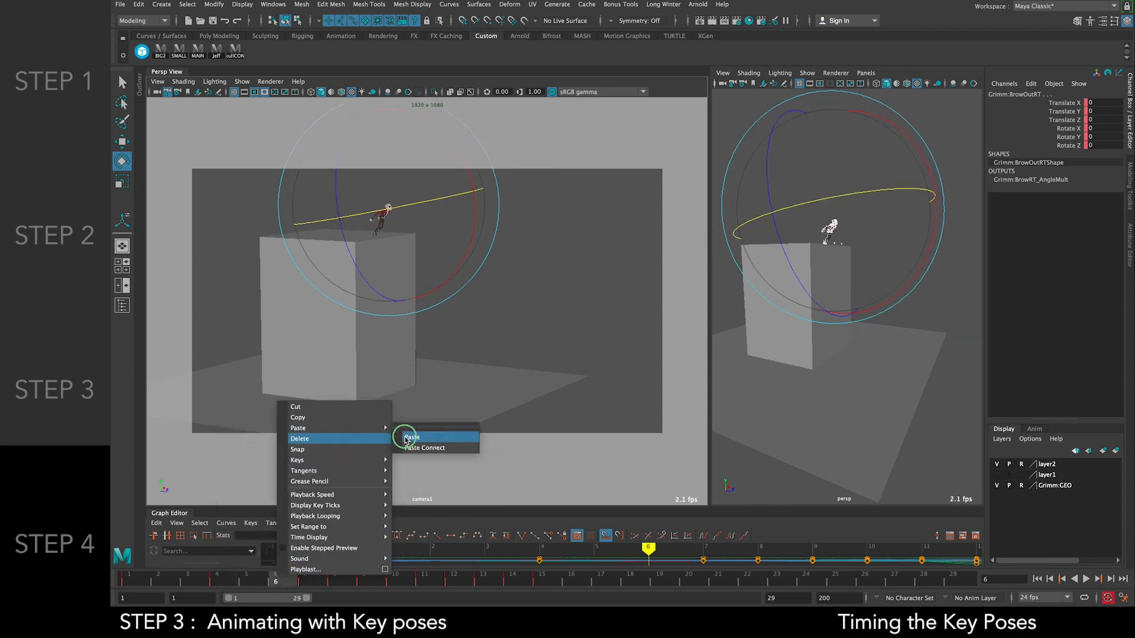
{"action": "left_click", "coordinate": [411, 438]}
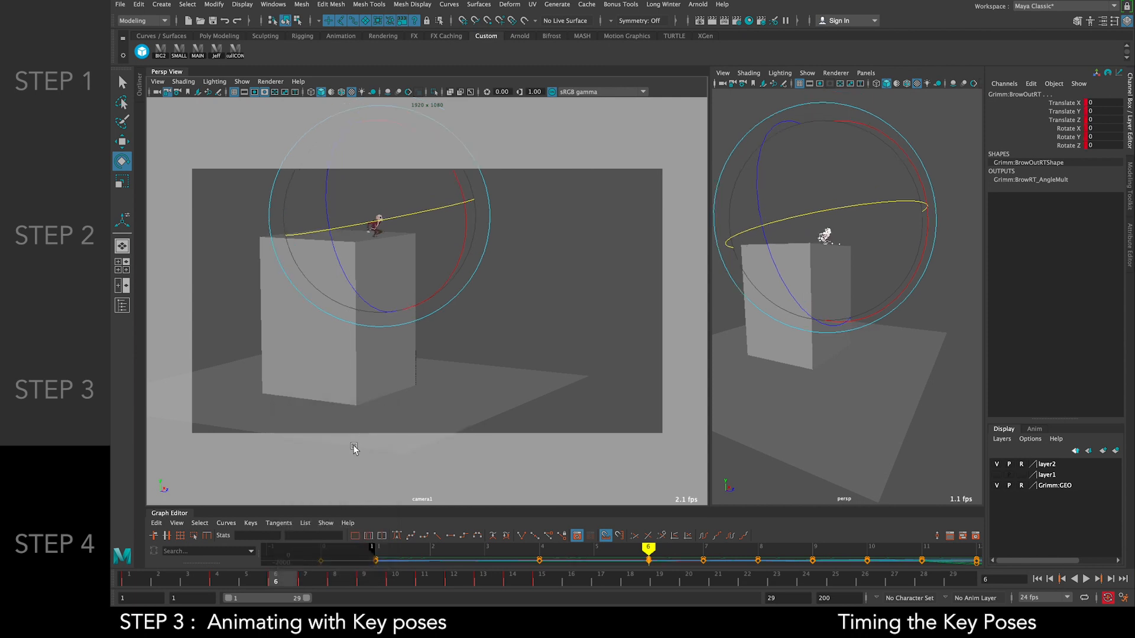
Shift the keys from frame 8 onward one frame later and the keys from frame 10 onward two frames later
{"action": "mouse_move", "coordinate": [239, 579]}
{"action": "left_mouse_down"}
{"action": "mouse_move", "coordinate": [223, 578]}
{"action": "mouse_move", "coordinate": [566, 583]}
{"action": "left_mouse_up"}
{"action": "left_click_drag", "start_coordinate": [442, 583], "coordinate": [471, 583]}
{"action": "left_click_drag", "start_coordinate": [299, 579], "coordinate": [574, 587]}
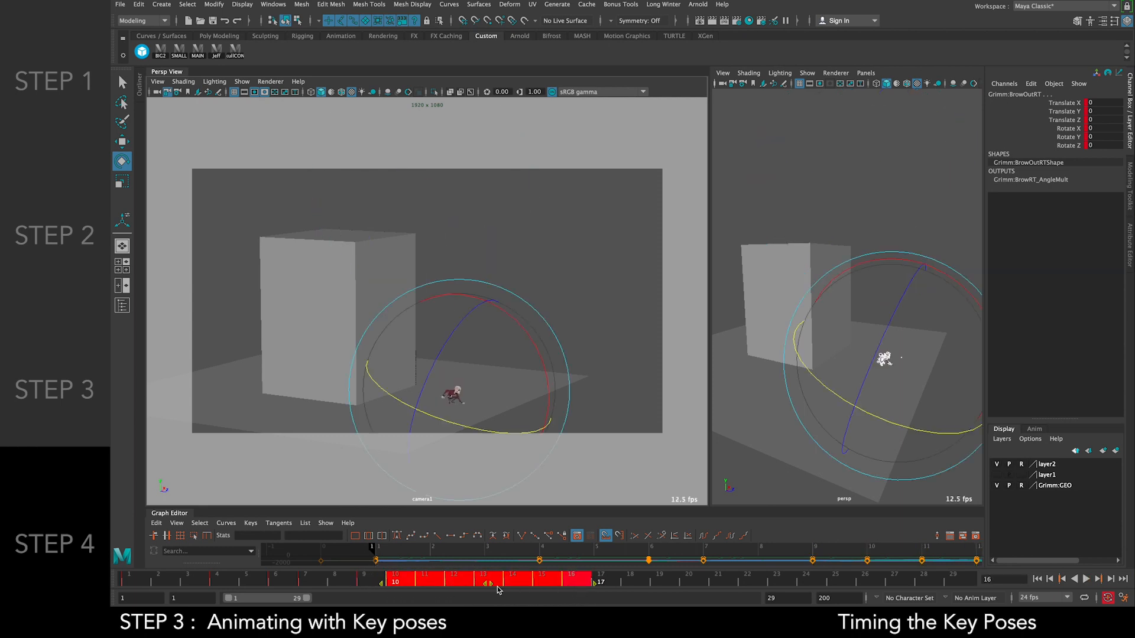
{"action": "left_click_drag", "start_coordinate": [490, 586], "coordinate": [546, 584]}
Space the remaining fall and landing key poses out to frames 14, 16, 17, 18, 21 and 24
{"action": "left_click_drag", "start_coordinate": [369, 582], "coordinate": [634, 587]}
{"action": "left_click_drag", "start_coordinate": [564, 584], "coordinate": [587, 585]}
{"action": "left_click_drag", "start_coordinate": [413, 584], "coordinate": [651, 588]}
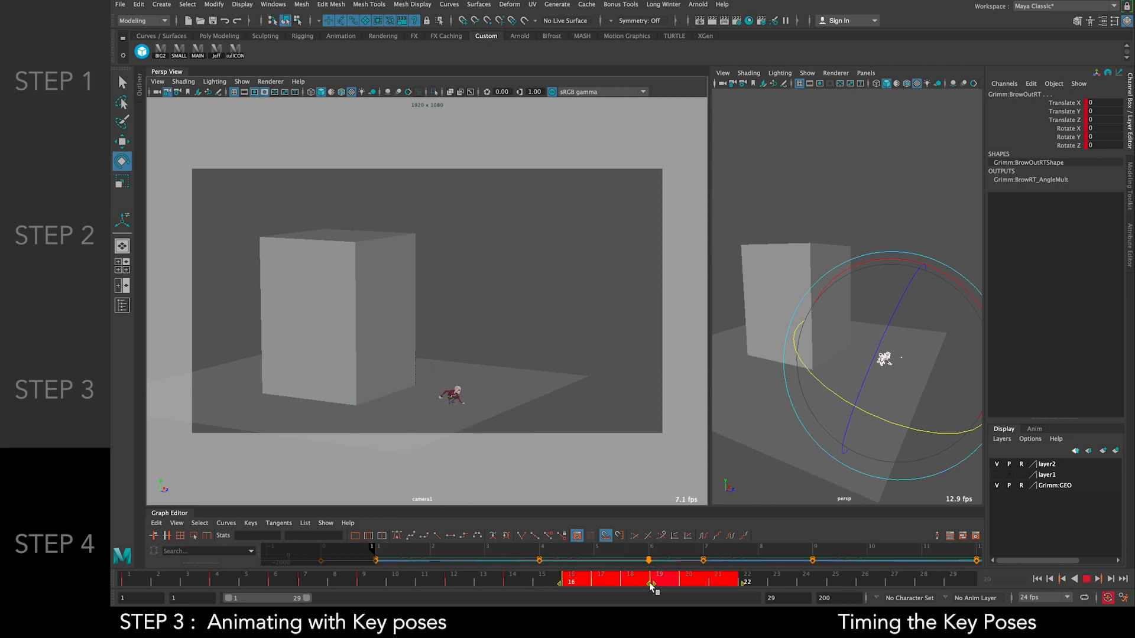
{"action": "left_click_drag", "start_coordinate": [516, 583], "coordinate": [740, 587]}
Play back the retimed jump from frame 1 with all controls deselected and enlarge the perspective view
{"action": "left_click_drag", "start_coordinate": [569, 581], "coordinate": [129, 580]}
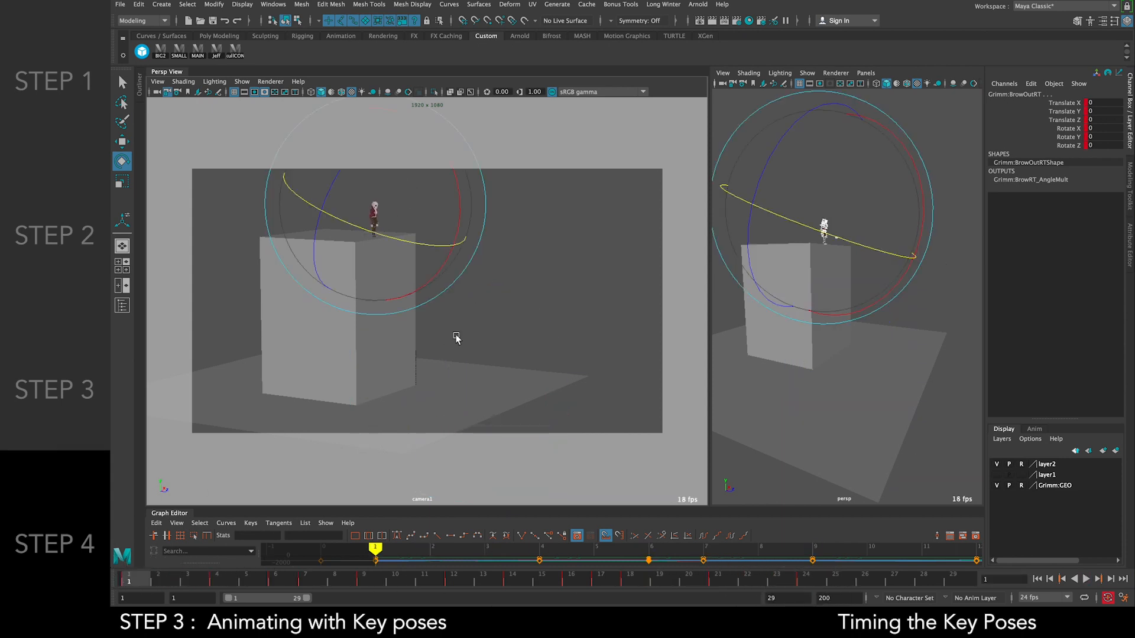
{"action": "left_click", "coordinate": [850, 491]}
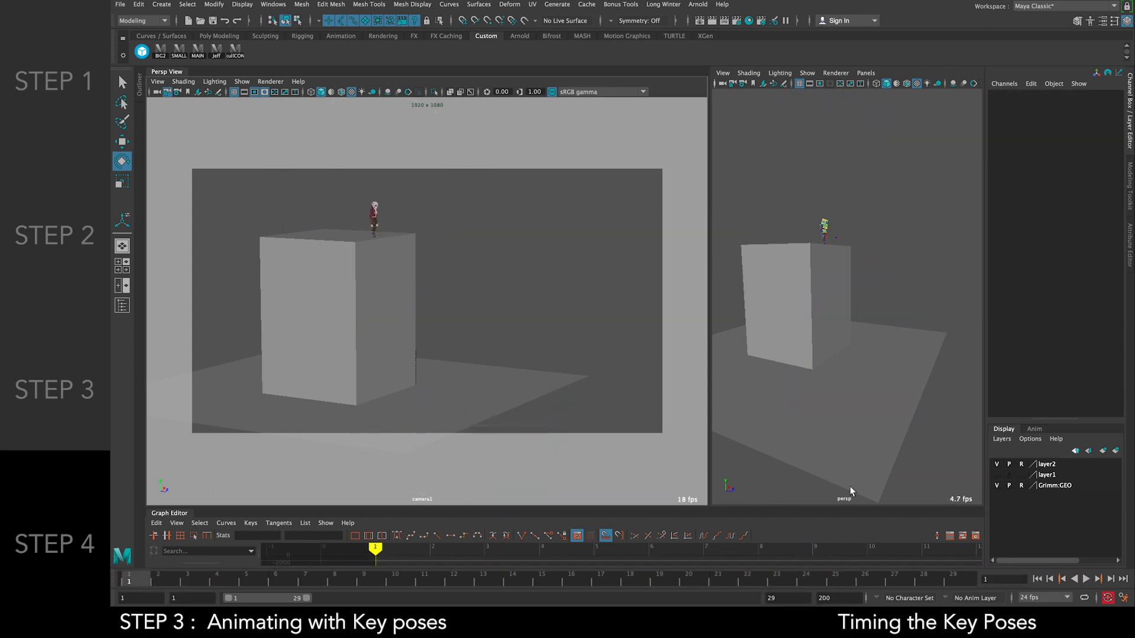
{"action": "left_click", "coordinate": [1088, 579]}
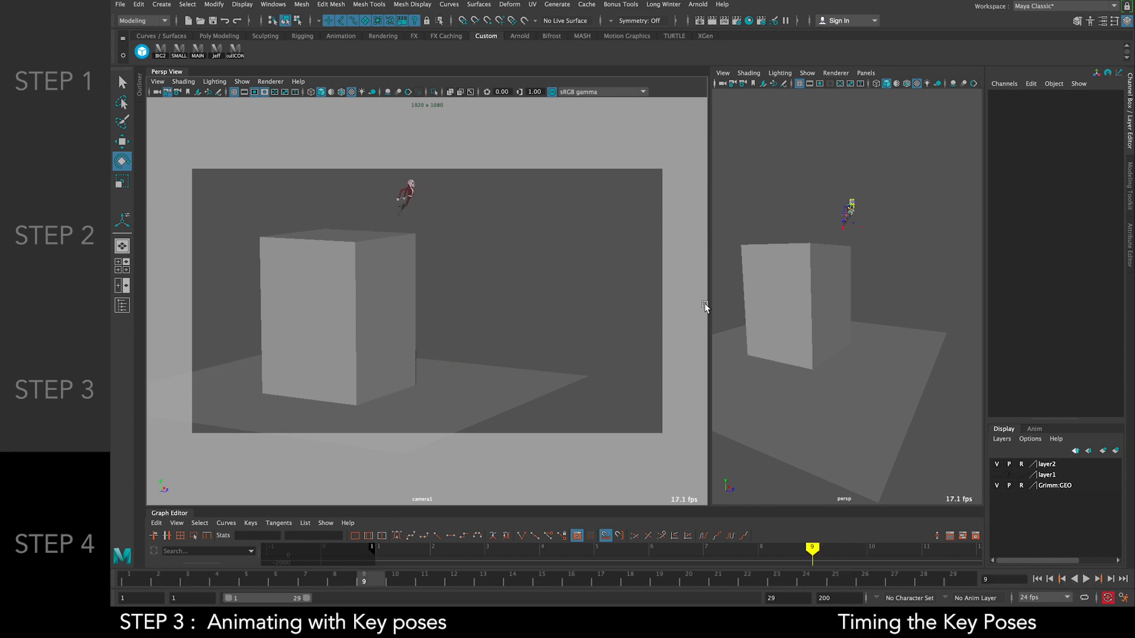
{"action": "left_click_drag", "start_coordinate": [710, 305], "coordinate": [578, 305]}
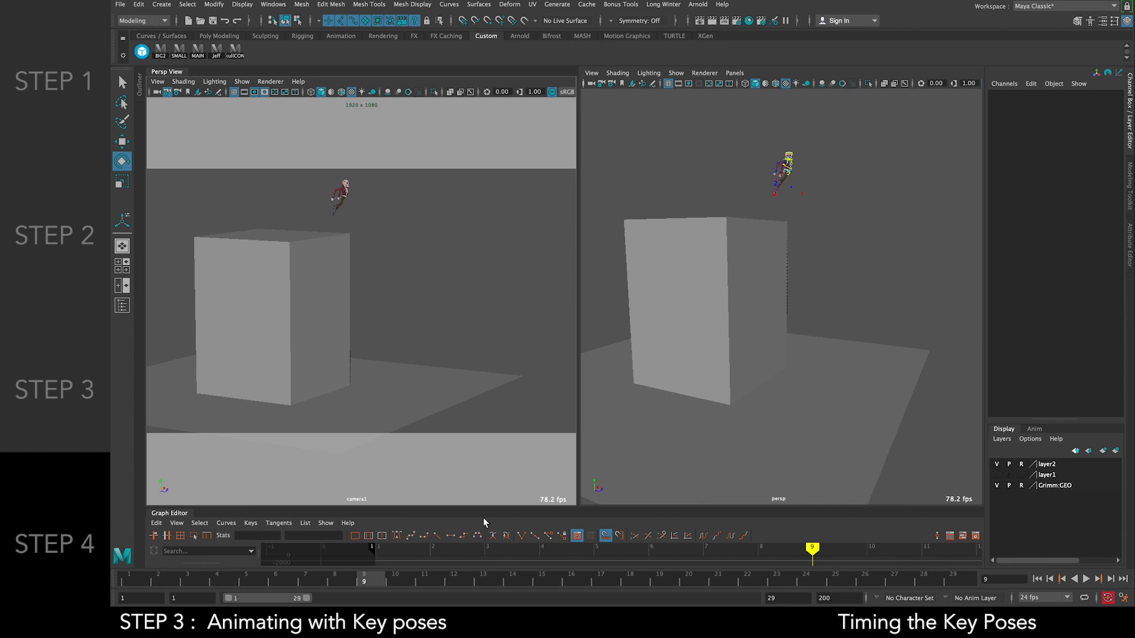
{"action": "left_click_drag", "start_coordinate": [421, 581], "coordinate": [522, 573]}
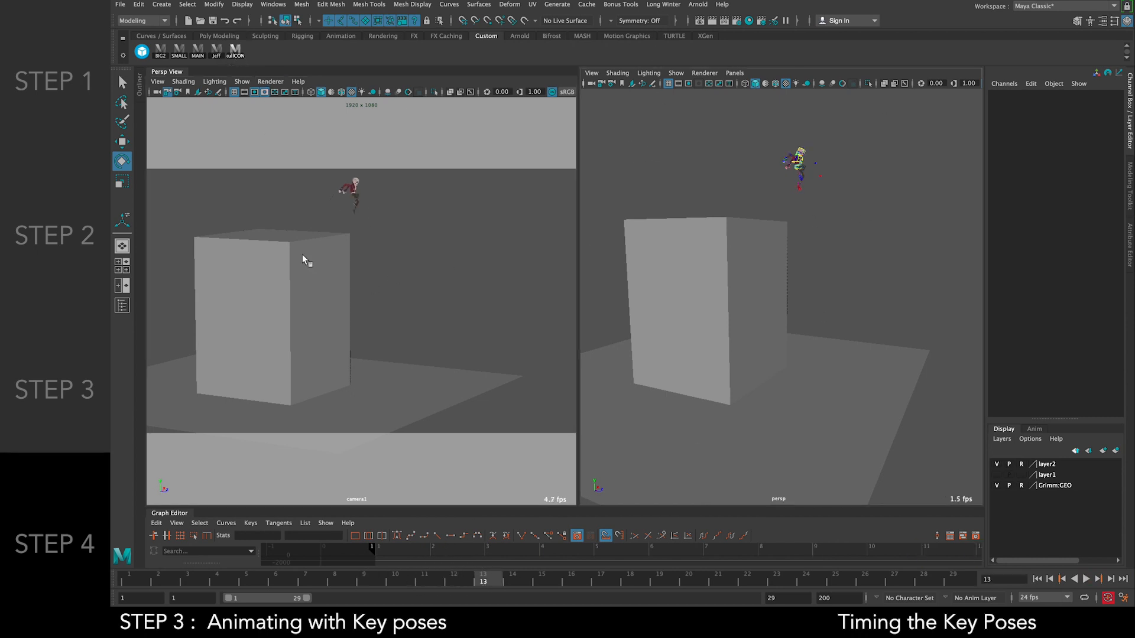
Move both foot IK controls forward at frame 17, bringing the right foot to a Translate Z of about 486
{"action": "left_click", "coordinate": [354, 182]}
{"action": "left_click_drag", "start_coordinate": [534, 582], "coordinate": [593, 584]}
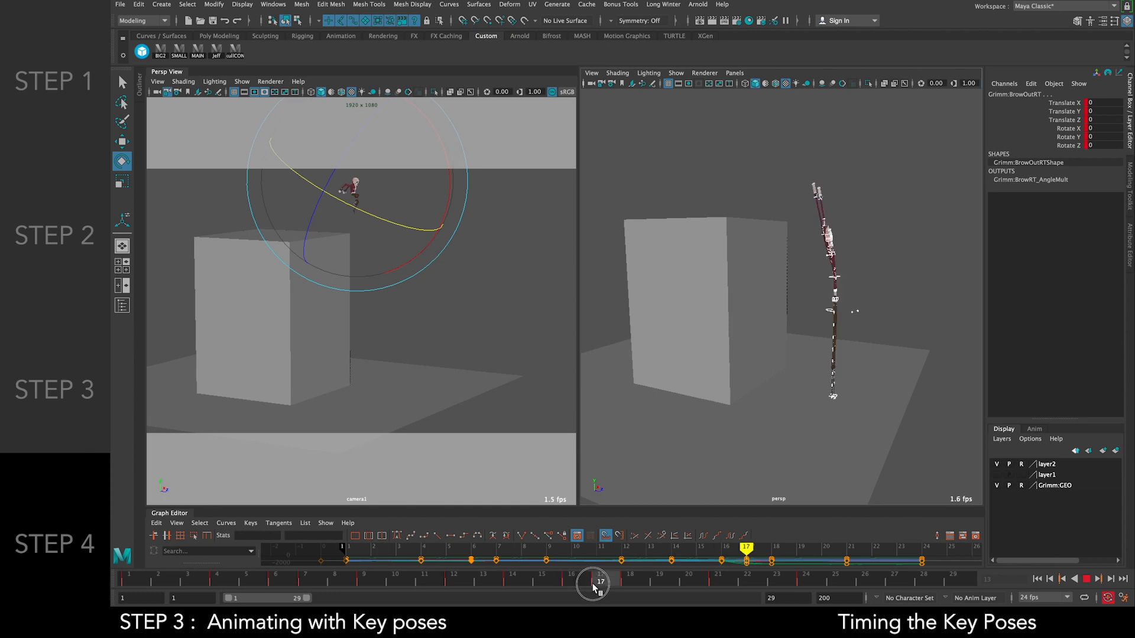
{"action": "scroll", "coordinate": [826, 367], "scroll_direction": "down", "scroll_amount": 5}
{"action": "scroll", "coordinate": [826, 367], "scroll_direction": "up", "scroll_amount": 8}
{"action": "scroll", "coordinate": [826, 367], "scroll_direction": "up", "scroll_amount": 5}
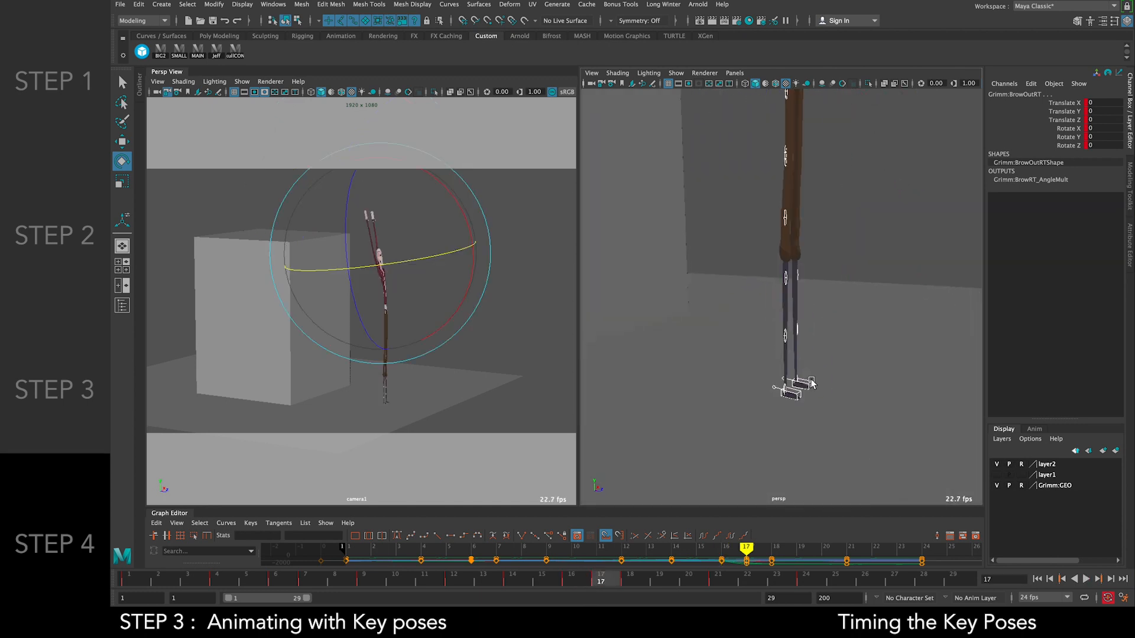
{"action": "left_click", "coordinate": [793, 393]}
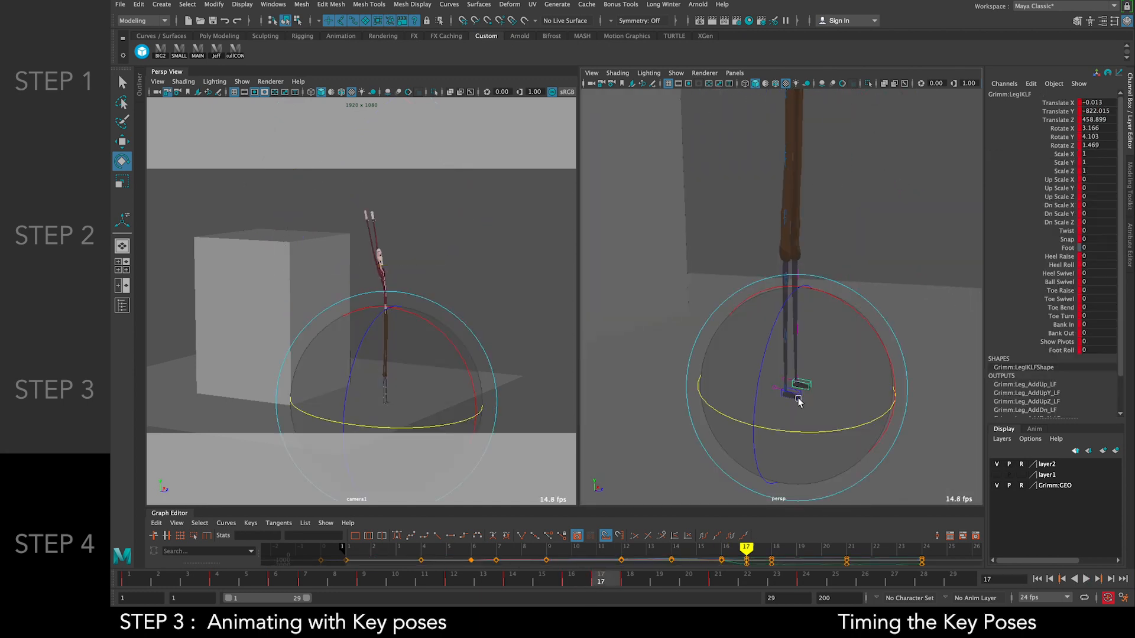
{"action": "key", "text": "w"}
{"action": "left_click", "coordinate": [798, 395], "text": "shift"}
{"action": "left_click_drag", "start_coordinate": [823, 400], "coordinate": [857, 404]}
{"action": "scroll", "coordinate": [846, 372], "scroll_direction": "down", "scroll_amount": 6}
{"action": "scroll", "coordinate": [844, 370], "scroll_direction": "up", "scroll_amount": 1}
{"action": "mouse_move", "coordinate": [847, 344]}
{"action": "left_mouse_down"}
{"action": "mouse_move", "coordinate": [869, 344]}
{"action": "mouse_move", "coordinate": [853, 349]}
{"action": "left_mouse_up"}
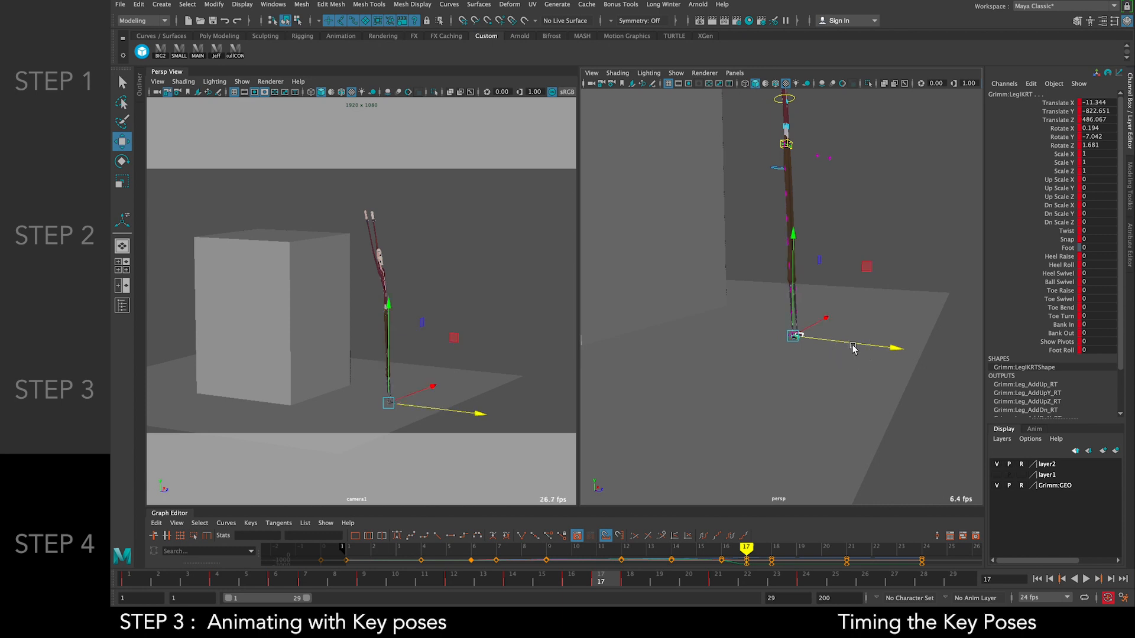
Flip between frame 17 and its neighbouring key poses to compare the foot positions
{"action": "key", "text": "period"}
{"action": "key", "text": "comma"}
{"action": "key", "text": "period"}
{"action": "key", "text": "comma"}
{"action": "key", "text": "period"}
{"action": "key", "text": "comma"}
{"action": "key", "text": "comma"}
{"action": "key", "text": "period"}
Copy the foot control keys at frame 17 and paste them onto the landing pose at frame 18
{"action": "right_click", "coordinate": [606, 579]}
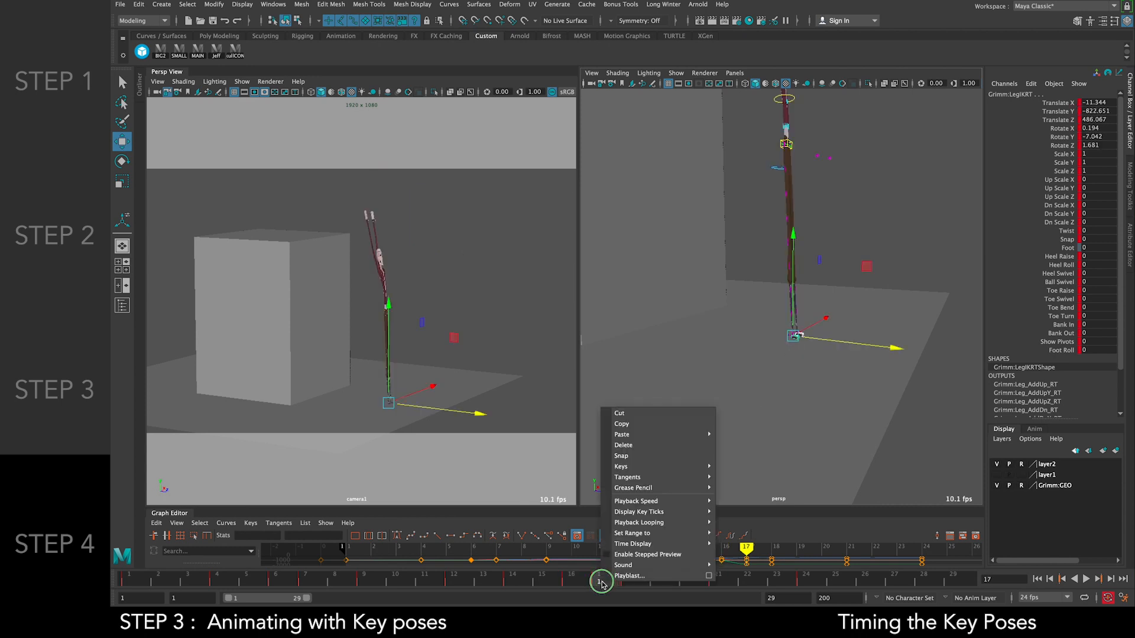
{"action": "left_click", "coordinate": [654, 431]}
{"action": "key", "text": "period"}
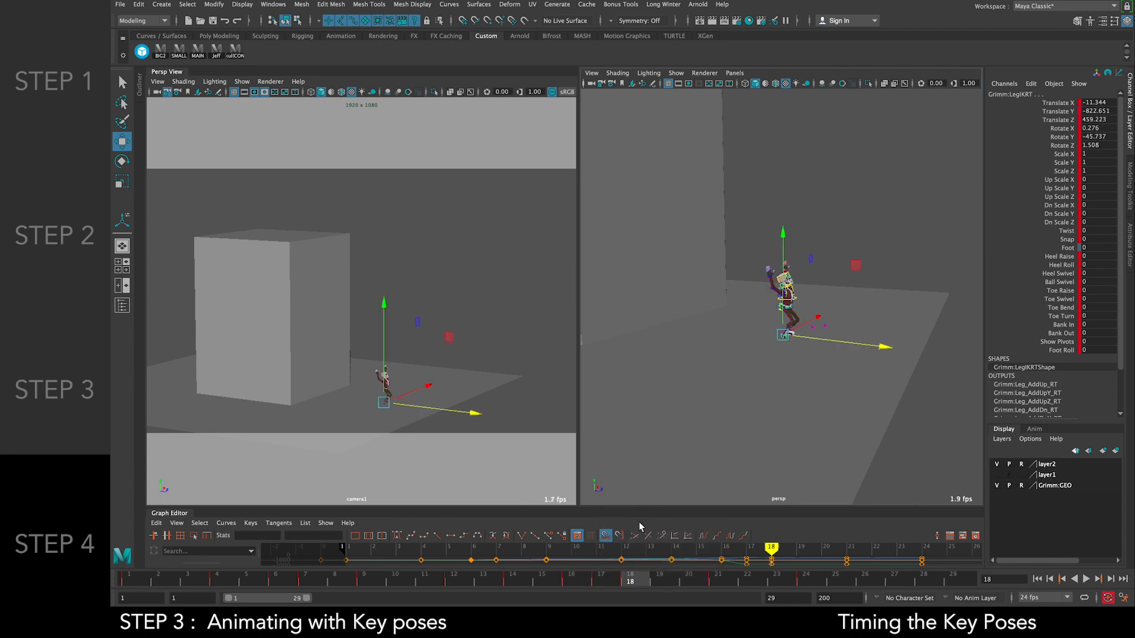
{"action": "right_click", "coordinate": [632, 583]}
{"action": "mouse_move", "coordinate": [733, 442]}
{"action": "left_click", "coordinate": [772, 454]}
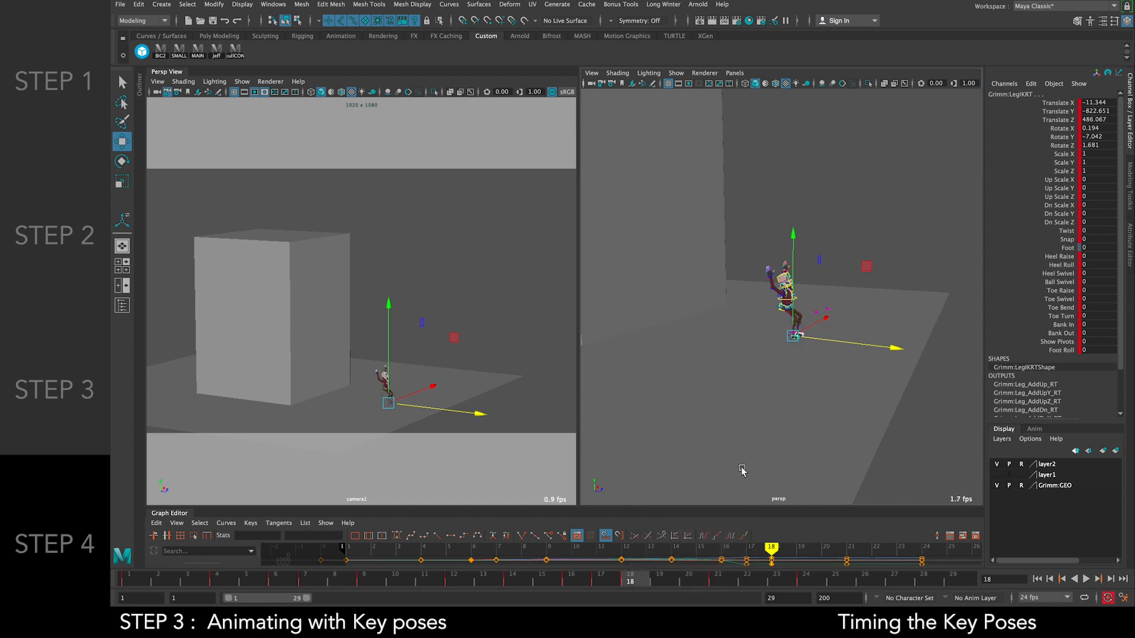
Paste the copied foot keys onto frames 21 and 24 and clear the selection
{"action": "left_click", "coordinate": [721, 583]}
{"action": "right_click", "coordinate": [721, 583]}
{"action": "mouse_move", "coordinate": [819, 437]}
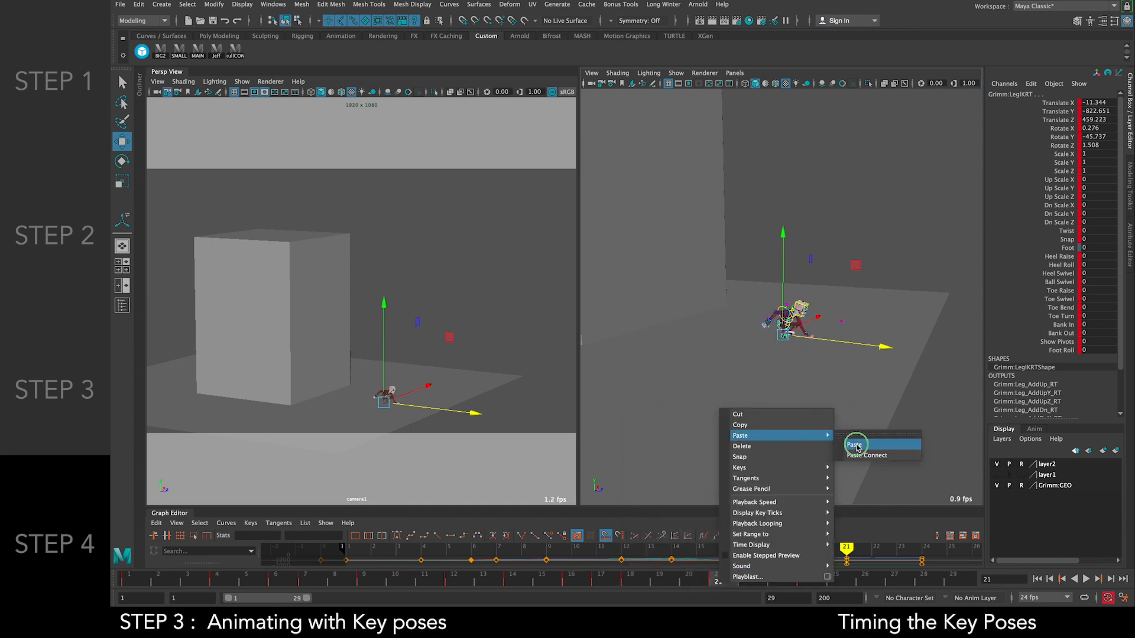
{"action": "left_click", "coordinate": [857, 454]}
{"action": "left_click", "coordinate": [805, 582]}
{"action": "right_click", "coordinate": [821, 582]}
{"action": "mouse_move", "coordinate": [925, 431]}
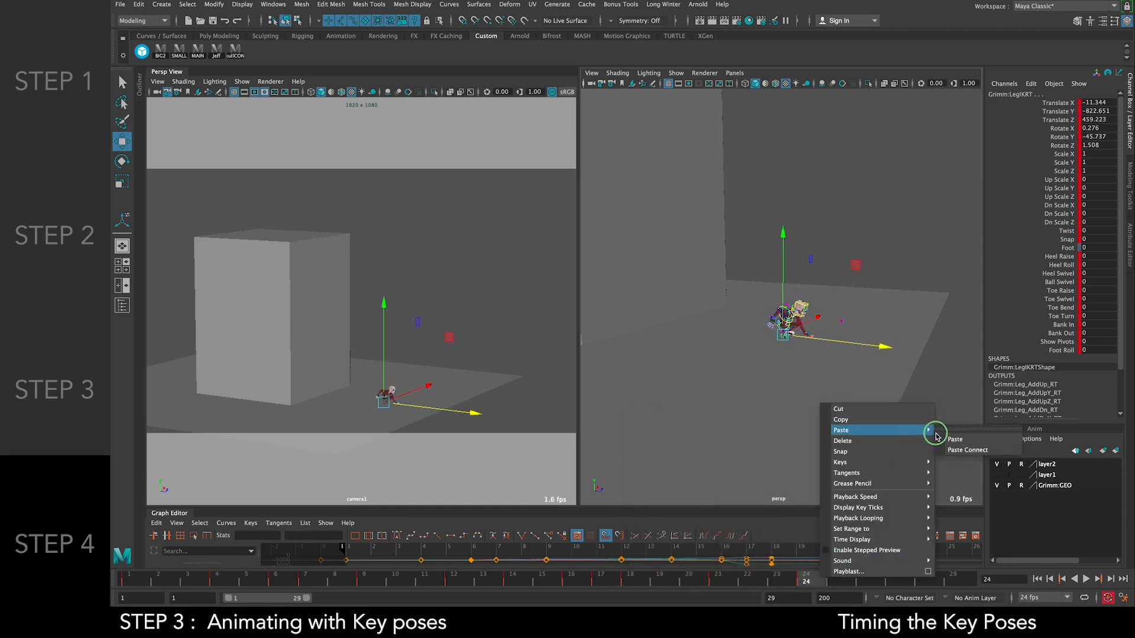
{"action": "left_click", "coordinate": [953, 441]}
{"action": "left_click", "coordinate": [875, 431]}
Move the Spine control forward at frame 18 to a Translate Z of about 476, over the relocated feet
{"action": "scroll", "coordinate": [788, 412], "scroll_direction": "up", "scroll_amount": 5}
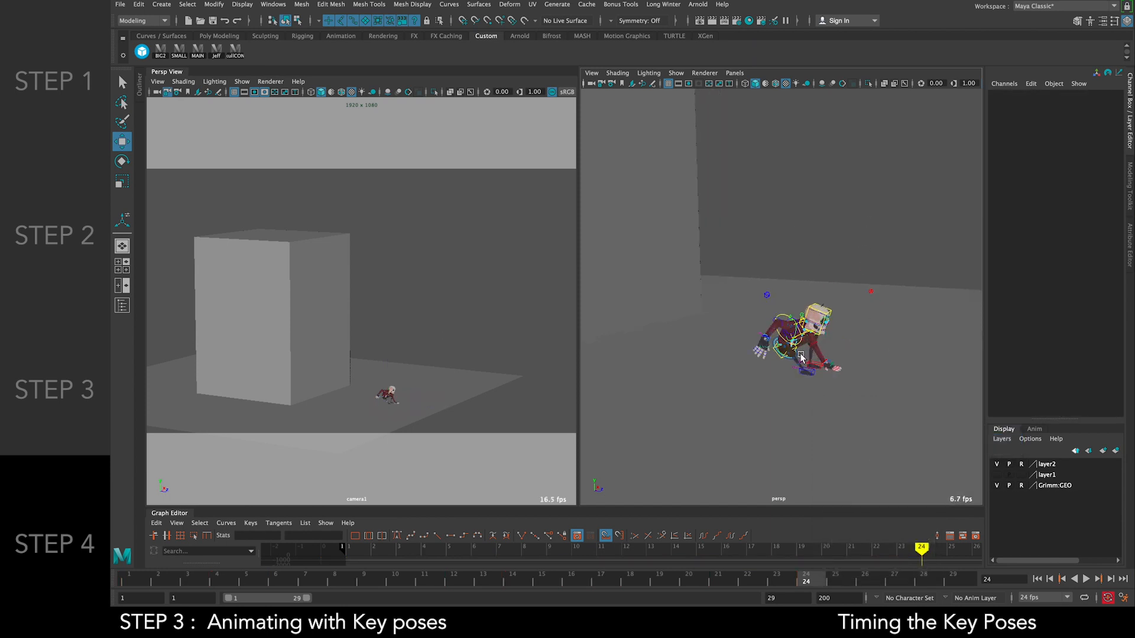
{"action": "left_click", "coordinate": [766, 376]}
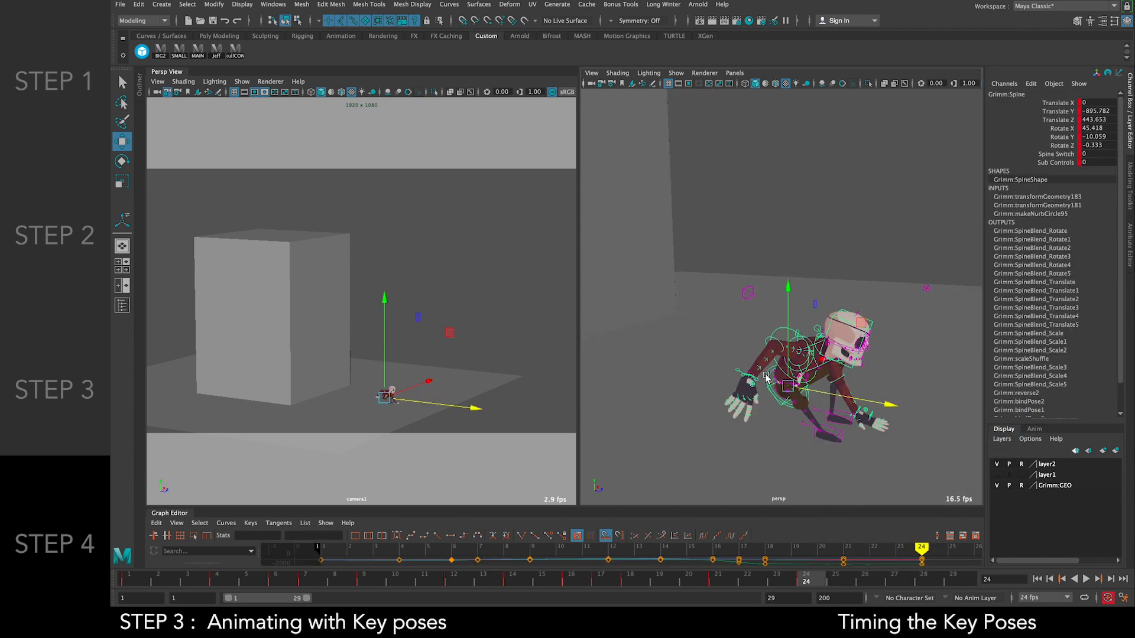
{"action": "key", "text": "comma"}
{"action": "key", "text": "comma"}
{"action": "key", "text": "comma"}
{"action": "key", "text": "comma"}
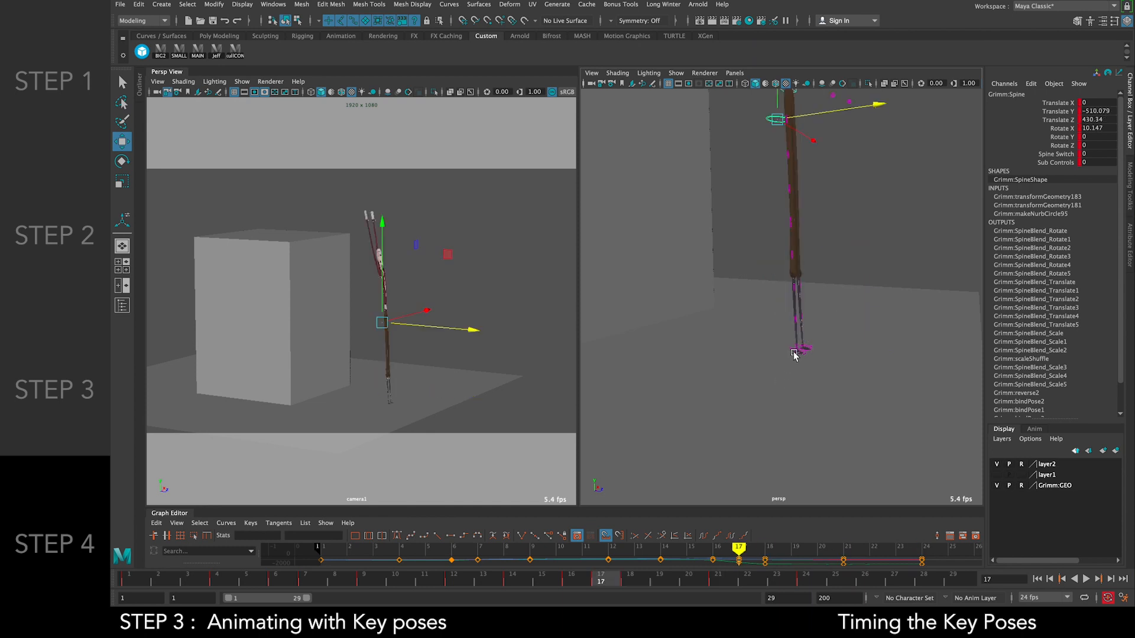
{"action": "key", "text": "period"}
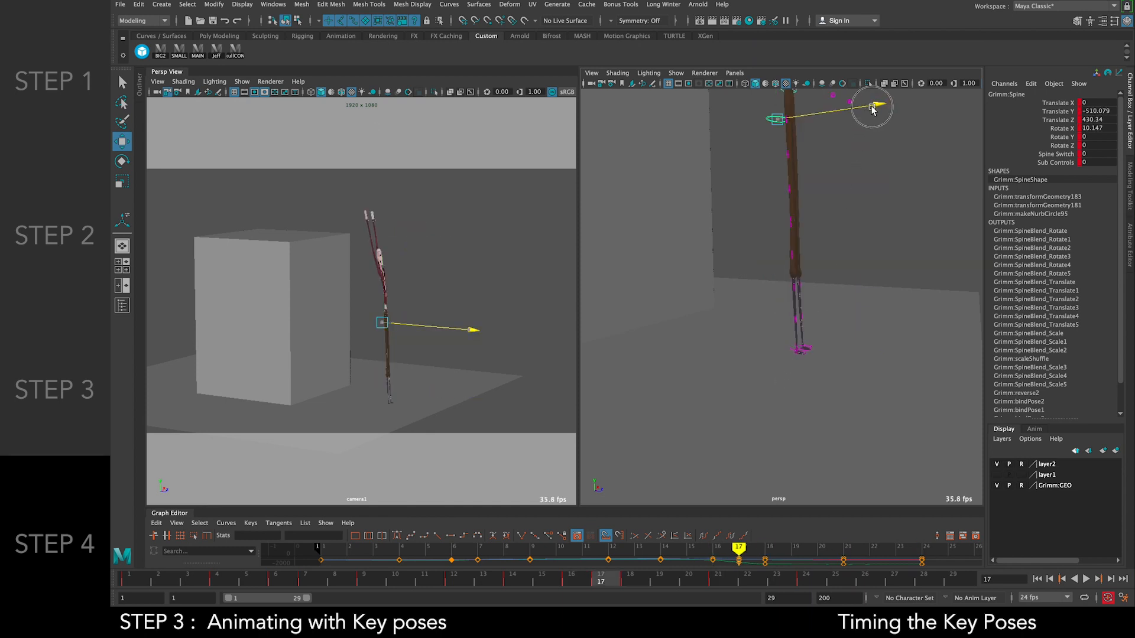
{"action": "key", "text": "comma"}
{"action": "key", "text": "period"}
{"action": "key", "text": "period"}
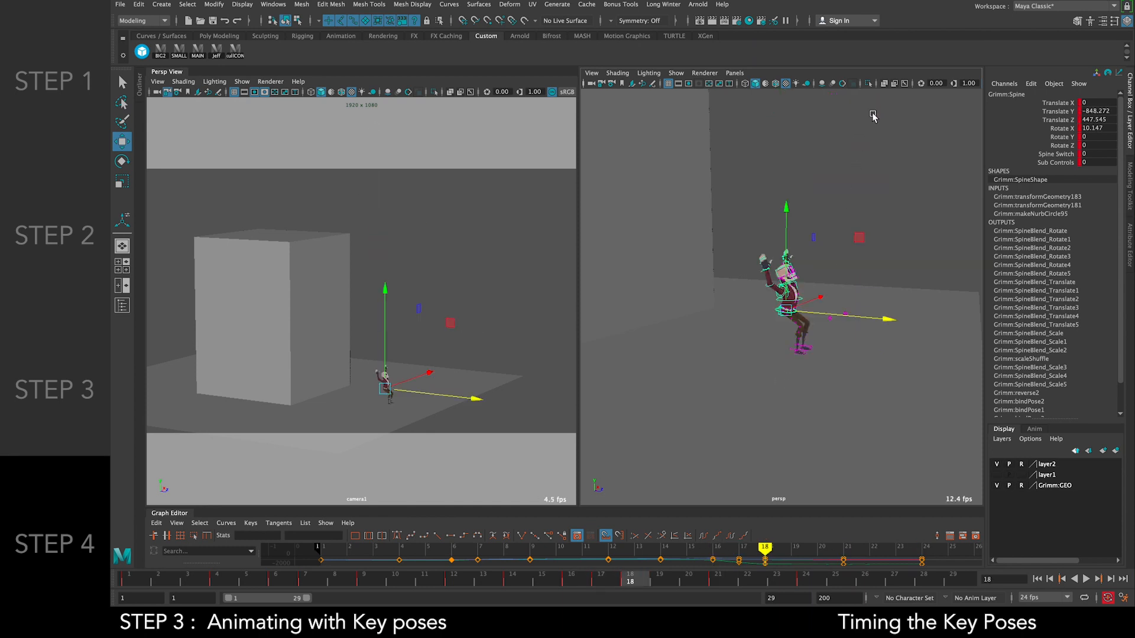
{"action": "left_click_drag", "start_coordinate": [903, 323], "coordinate": [908, 324]}
{"action": "key", "text": "comma"}
{"action": "key", "text": "period"}
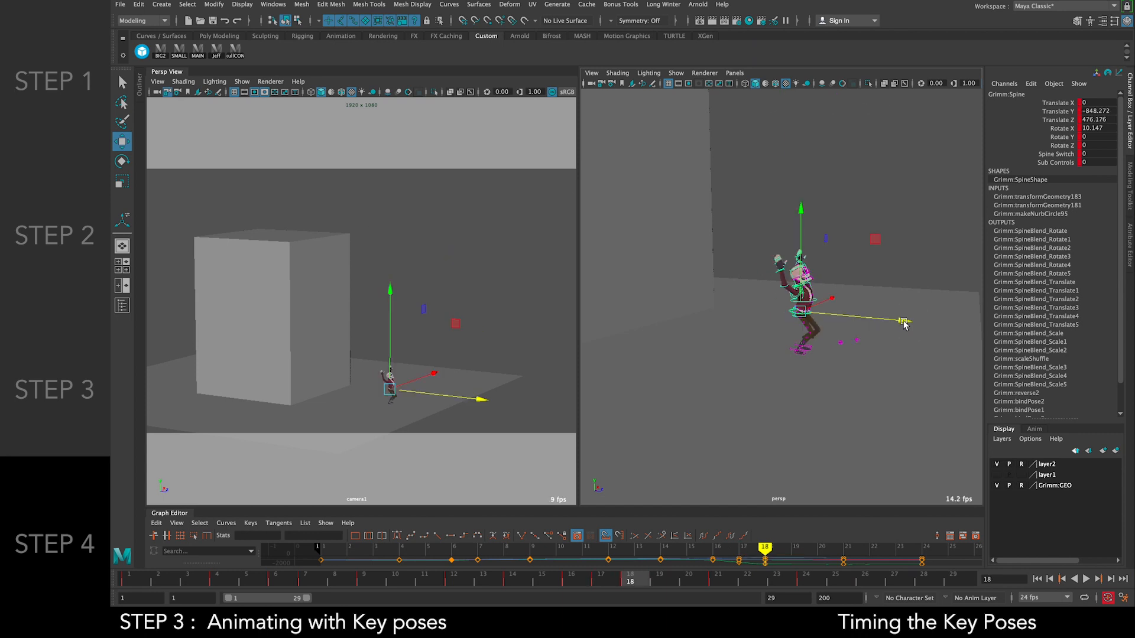
Move the Spine control forward at frame 21 to a Translate Z of about 477
{"action": "key", "text": "period"}
{"action": "left_click_drag", "start_coordinate": [892, 343], "coordinate": [904, 343]}
{"action": "scroll", "coordinate": [827, 353], "scroll_direction": "down", "scroll_amount": 2}
{"action": "scroll", "coordinate": [828, 353], "scroll_direction": "down", "scroll_amount": 2}
{"action": "scroll", "coordinate": [828, 353], "scroll_direction": "up", "scroll_amount": 5}
{"action": "key", "text": "comma"}
{"action": "key", "text": "period"}
{"action": "key", "text": "period"}
{"action": "key", "text": "comma"}
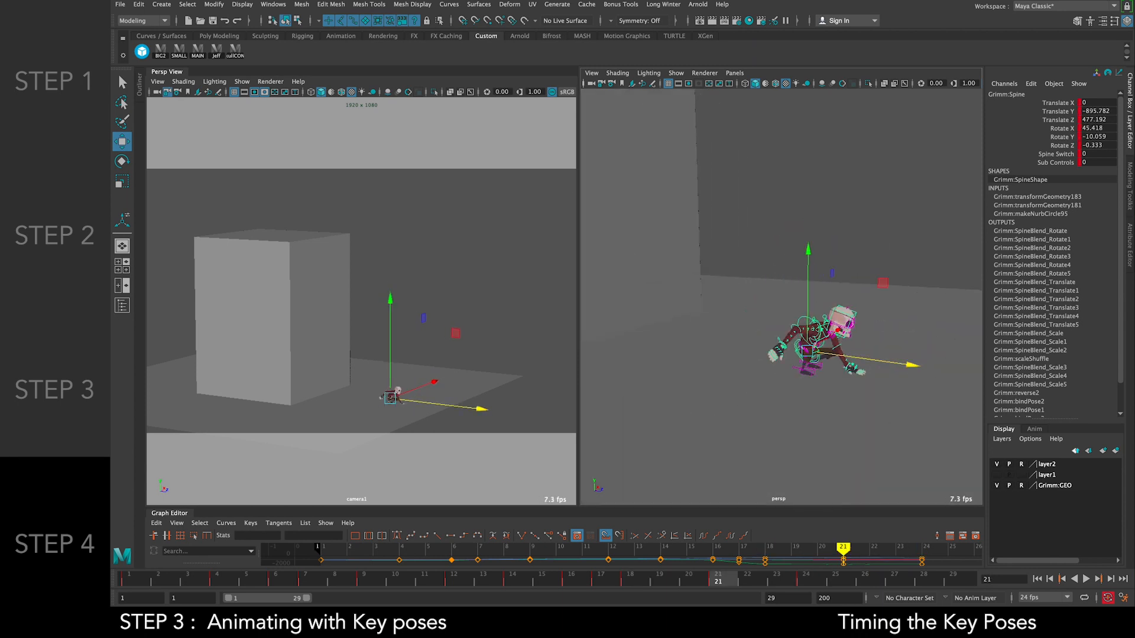
Copy the Spine key at frame 21 and paste it onto frame 24
{"action": "right_click", "coordinate": [720, 580]}
{"action": "left_click", "coordinate": [743, 432]}
{"action": "key", "text": "period"}
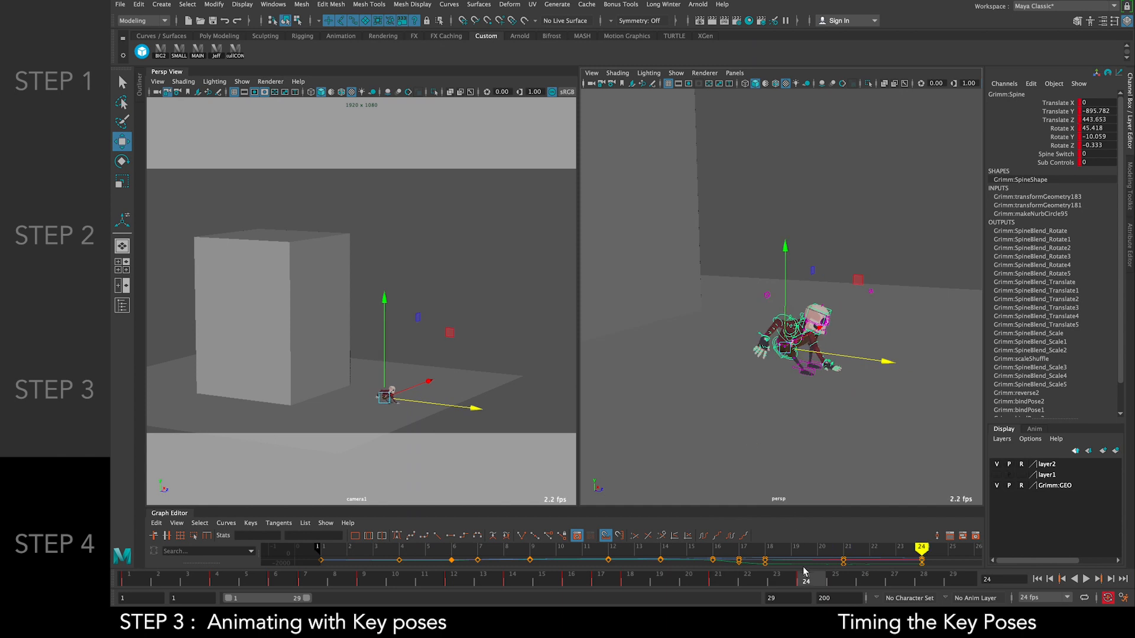
{"action": "right_click", "coordinate": [807, 580]}
{"action": "left_click", "coordinate": [940, 440]}
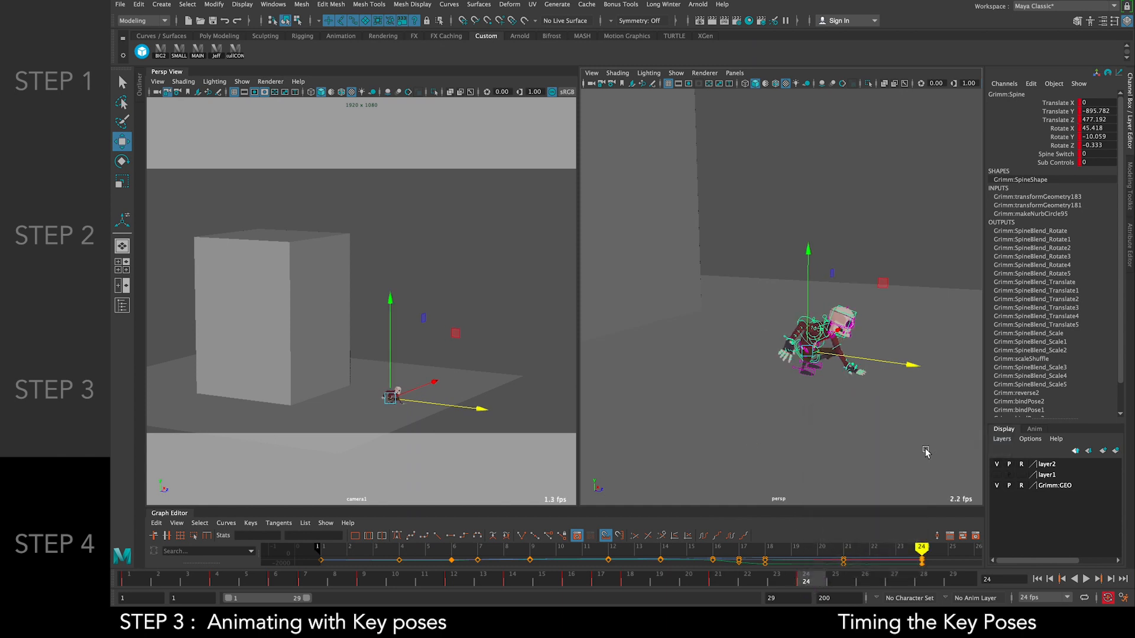
Step back and forth through the jump's key poses from frame 24 and return to frame 1
{"action": "key", "text": "comma"}
{"action": "key", "text": "comma"}
{"action": "key", "text": "comma"}
{"action": "key", "text": "comma"}
{"action": "key", "text": "comma"}
{"action": "key", "text": "comma"}
{"action": "key", "text": "comma"}
{"action": "key", "text": "comma"}
{"action": "key", "text": "comma"}
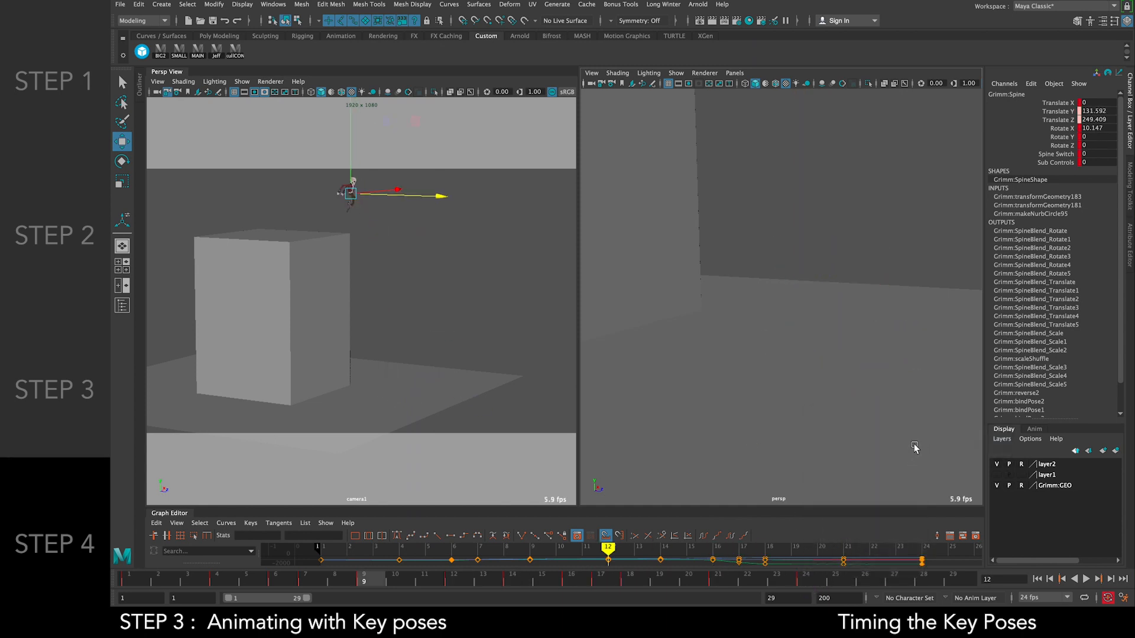
{"action": "key", "text": "comma"}
{"action": "key", "text": "comma"}
{"action": "key", "text": "period"}
{"action": "key", "text": "period"}
{"action": "key", "text": "period"}
{"action": "key", "text": "period"}
{"action": "key", "text": "period"}
{"action": "key", "text": "period"}
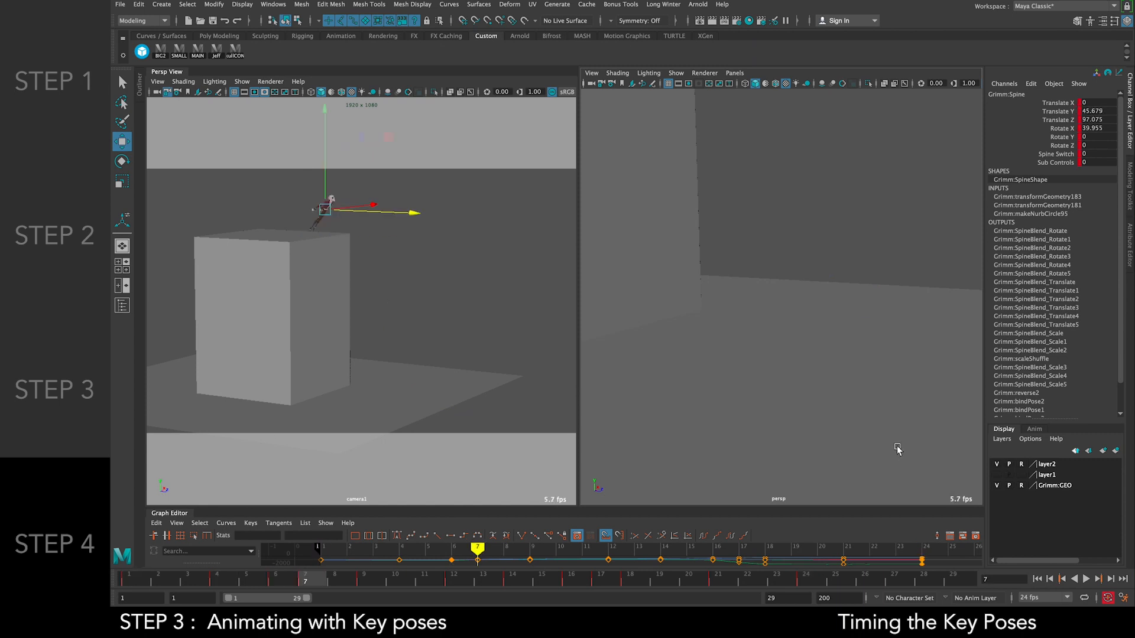
{"action": "key", "text": "period"}
{"action": "key", "text": "period"}
{"action": "key", "text": "period"}
{"action": "key", "text": "comma"}
{"action": "key", "text": "comma"}
{"action": "key", "text": "comma"}
{"action": "key", "text": "comma"}
{"action": "key", "text": "comma"}
{"action": "key", "text": "comma"}
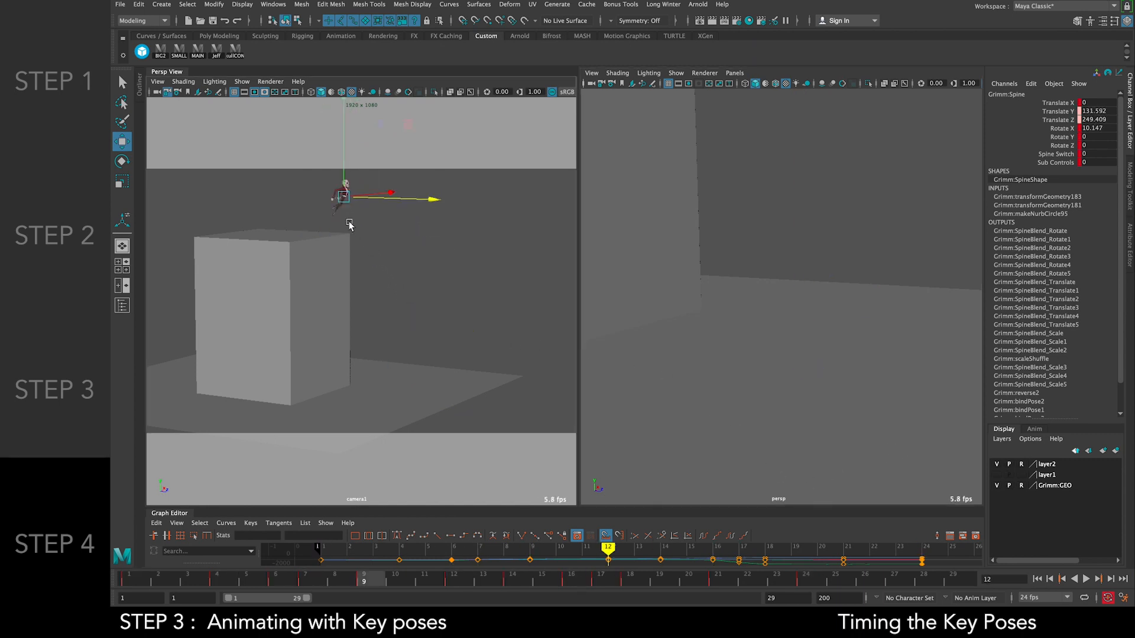
{"action": "left_click_drag", "start_coordinate": [125, 585], "coordinate": [117, 559]}
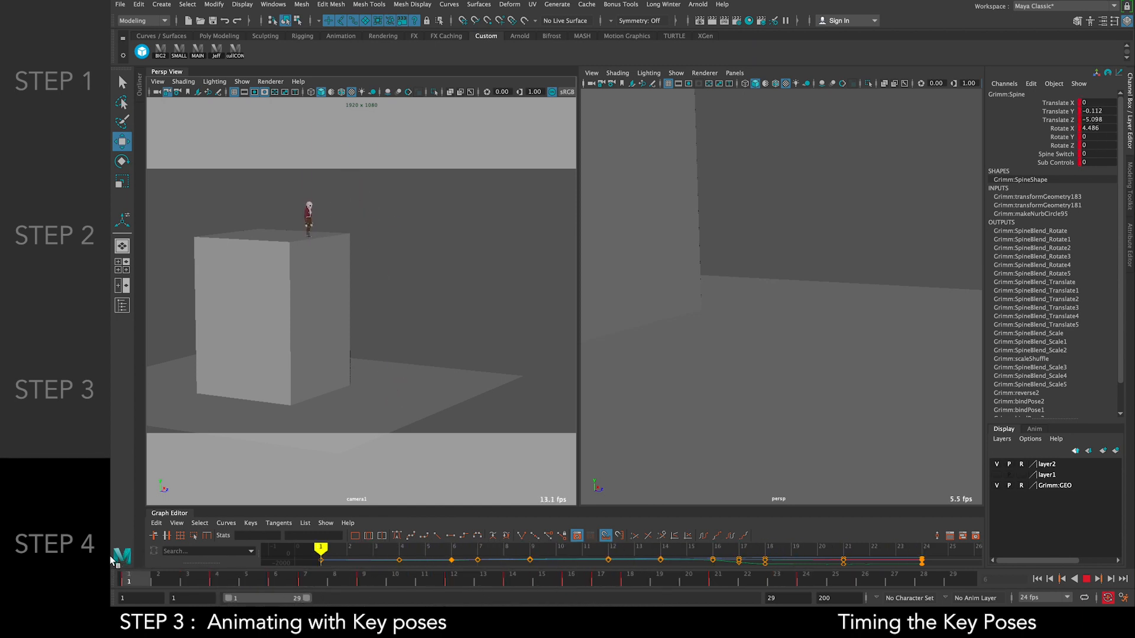
Select all of the skeleton's controls, set every key in the Graph Editor to stepped tangents, and clear the selection
{"action": "left_click", "coordinate": [402, 273]}
{"action": "right_click_drag", "start_coordinate": [396, 584], "coordinate": [422, 551]}
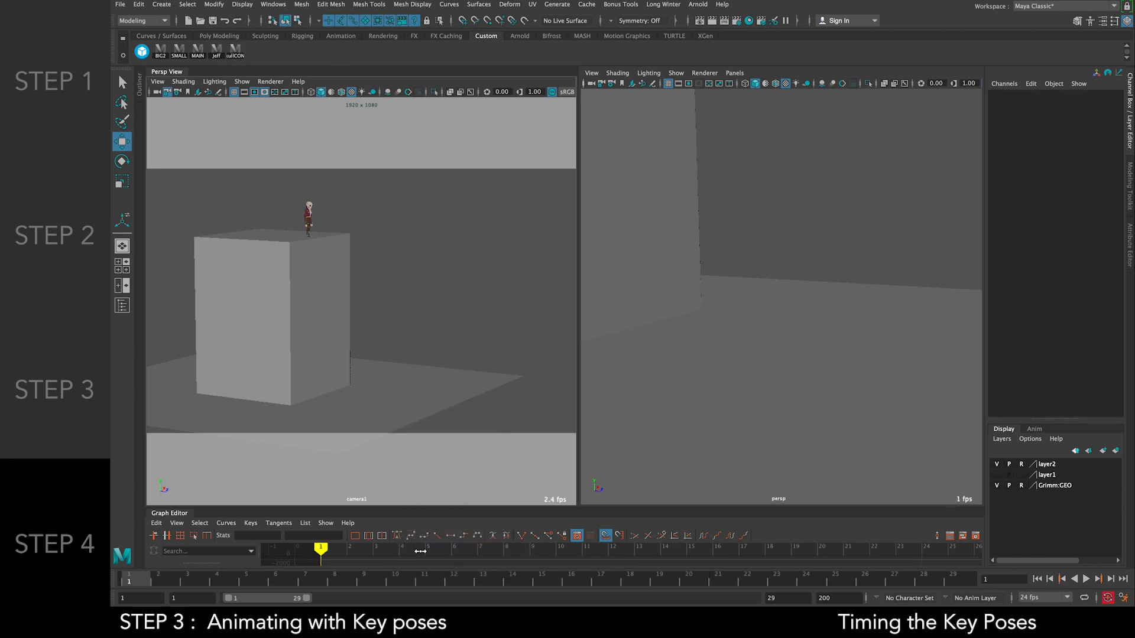
{"action": "right_click_drag", "start_coordinate": [396, 587], "coordinate": [381, 492]}
{"action": "left_click", "coordinate": [236, 49]}
{"action": "left_click_drag", "start_coordinate": [782, 190], "coordinate": [746, 253], "text": "alt"}
{"action": "right_click_drag", "start_coordinate": [746, 252], "coordinate": [766, 267], "text": "alt"}
{"action": "middle_click_drag", "start_coordinate": [766, 267], "coordinate": [838, 332], "text": "alt"}
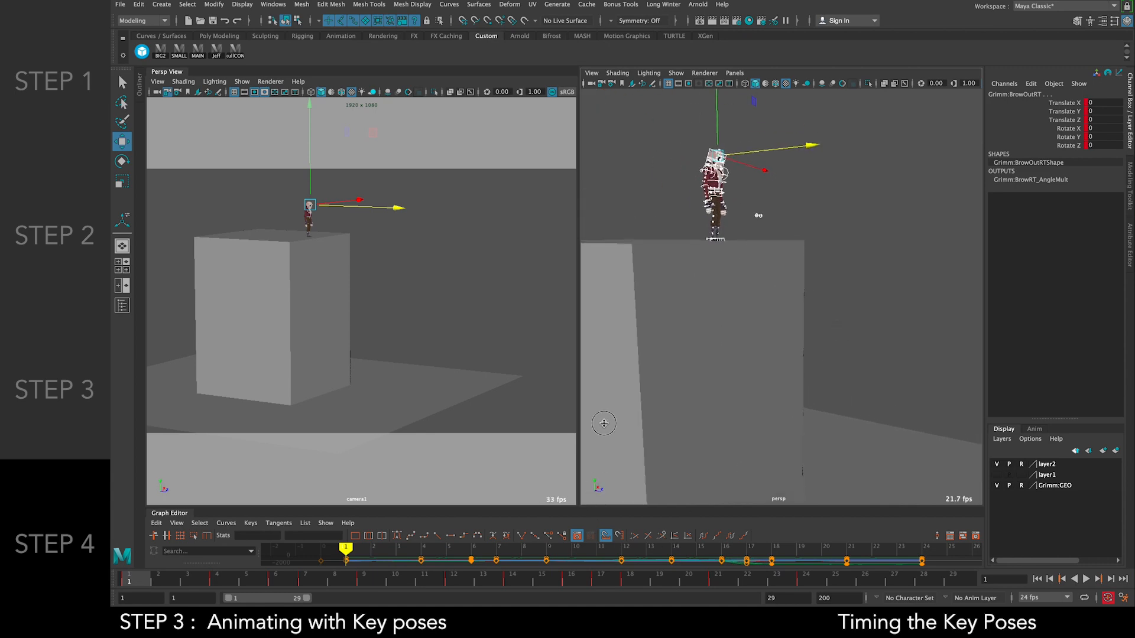
{"action": "left_click_drag", "start_coordinate": [604, 424], "coordinate": [620, 281]}
{"action": "scroll", "coordinate": [598, 354], "scroll_direction": "down", "scroll_amount": 6}
{"action": "left_click_drag", "start_coordinate": [455, 369], "coordinate": [670, 499]}
{"action": "key", "text": "f"}
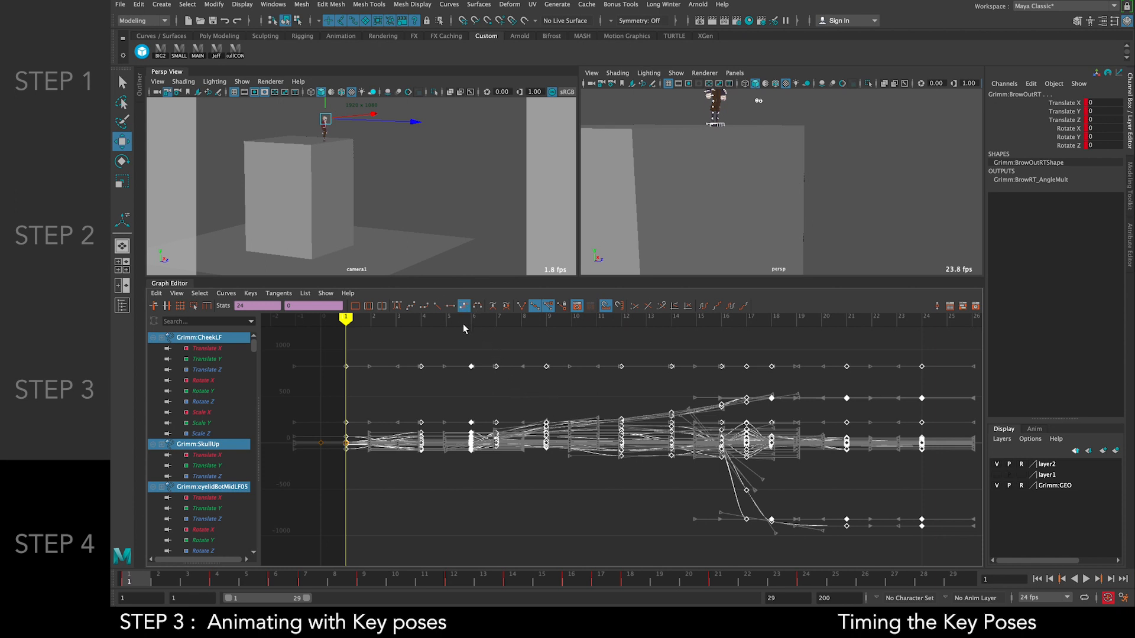
{"action": "left_click_drag", "start_coordinate": [540, 280], "coordinate": [534, 463]}
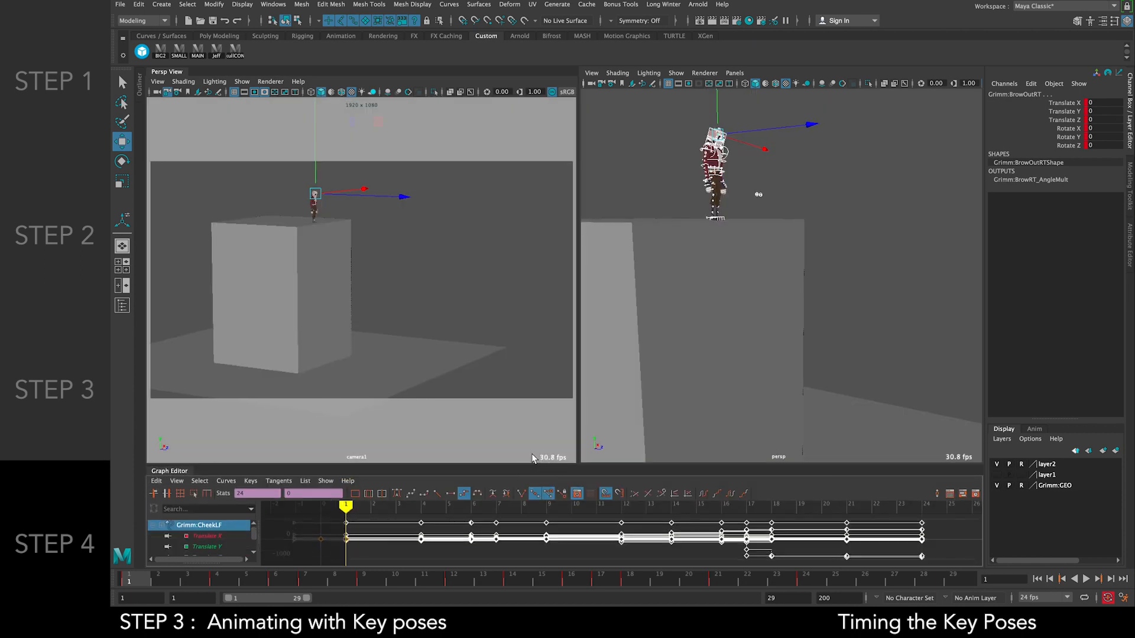
{"action": "left_click", "coordinate": [469, 316]}
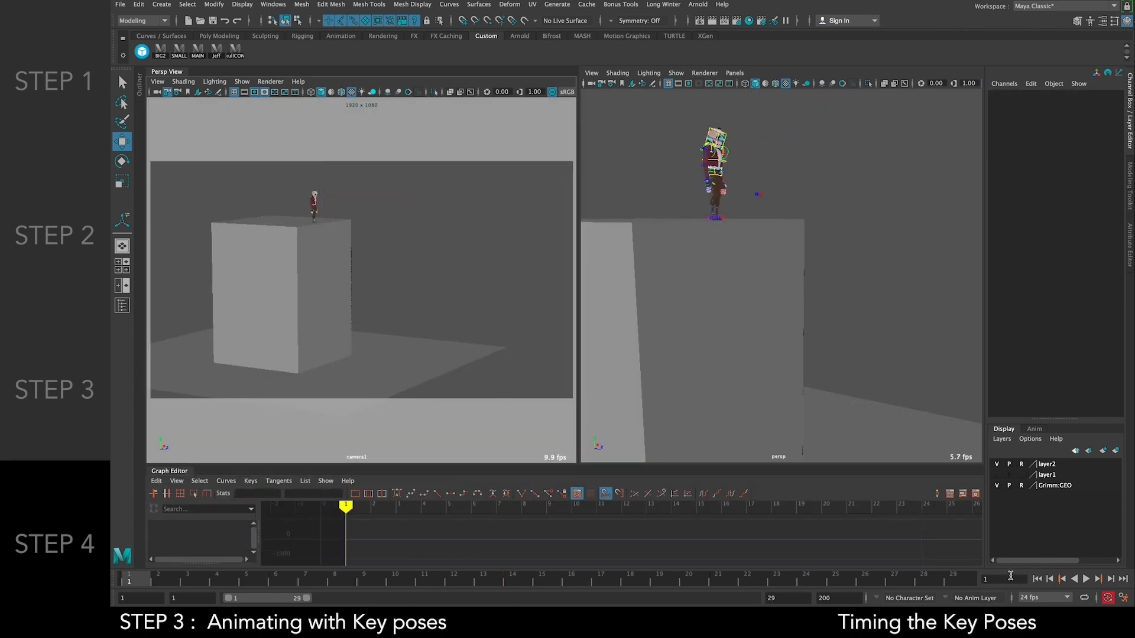
Play the stepped jump through the shot camera, stop it and scrub back to frame 1
{"action": "left_click", "coordinate": [1085, 582]}
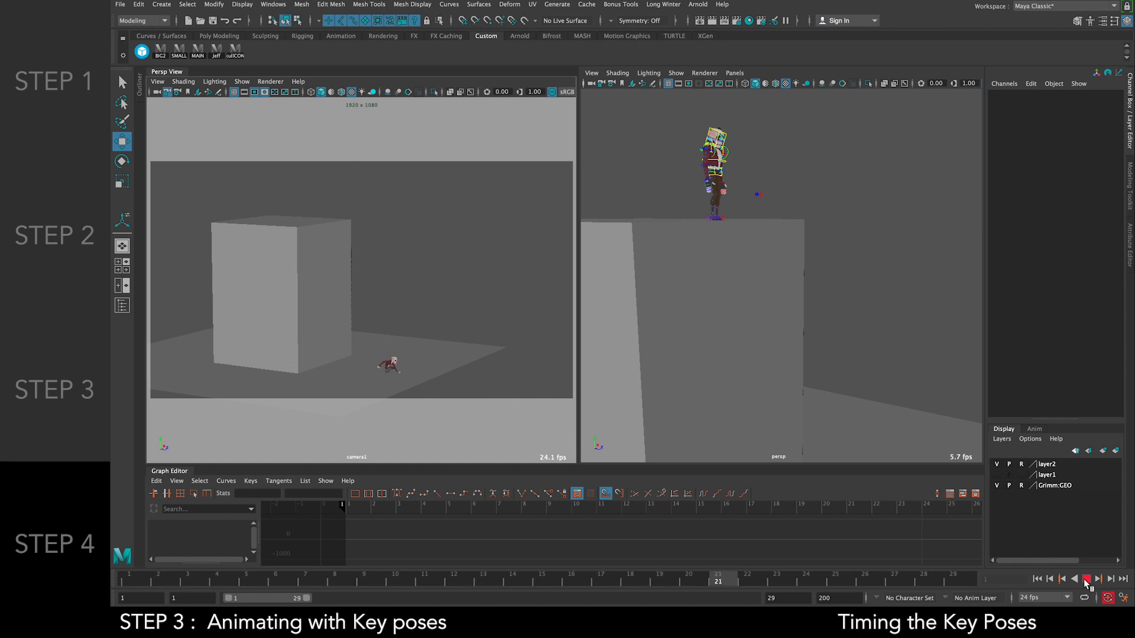
{"action": "left_click", "coordinate": [1087, 580]}
{"action": "left_click_drag", "start_coordinate": [850, 589], "coordinate": [118, 602]}
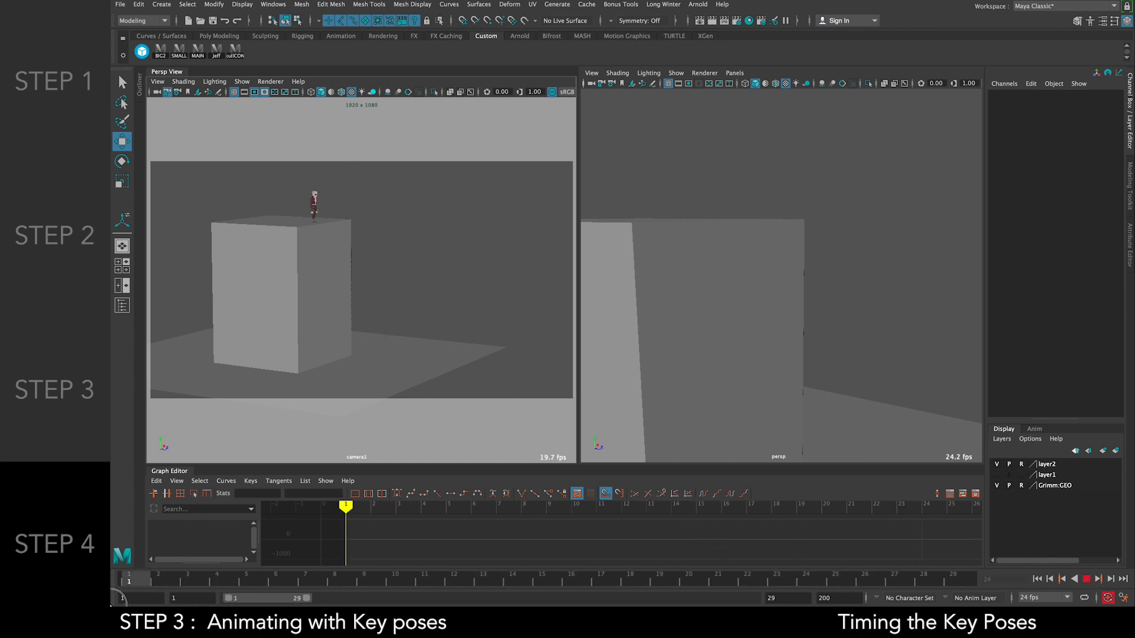
Show the camera view as a black silhouette with layer2 hidden, and play and scrub the jump to frame 19
{"action": "left_click", "coordinate": [351, 93]}
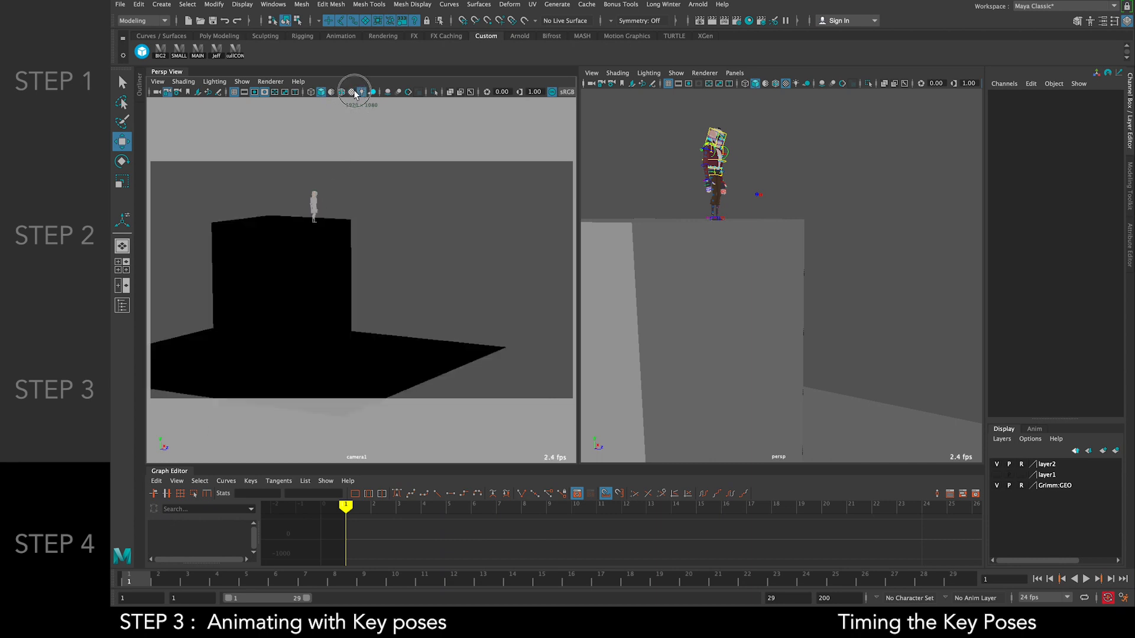
{"action": "left_click", "coordinate": [332, 93]}
{"action": "left_click", "coordinate": [998, 465]}
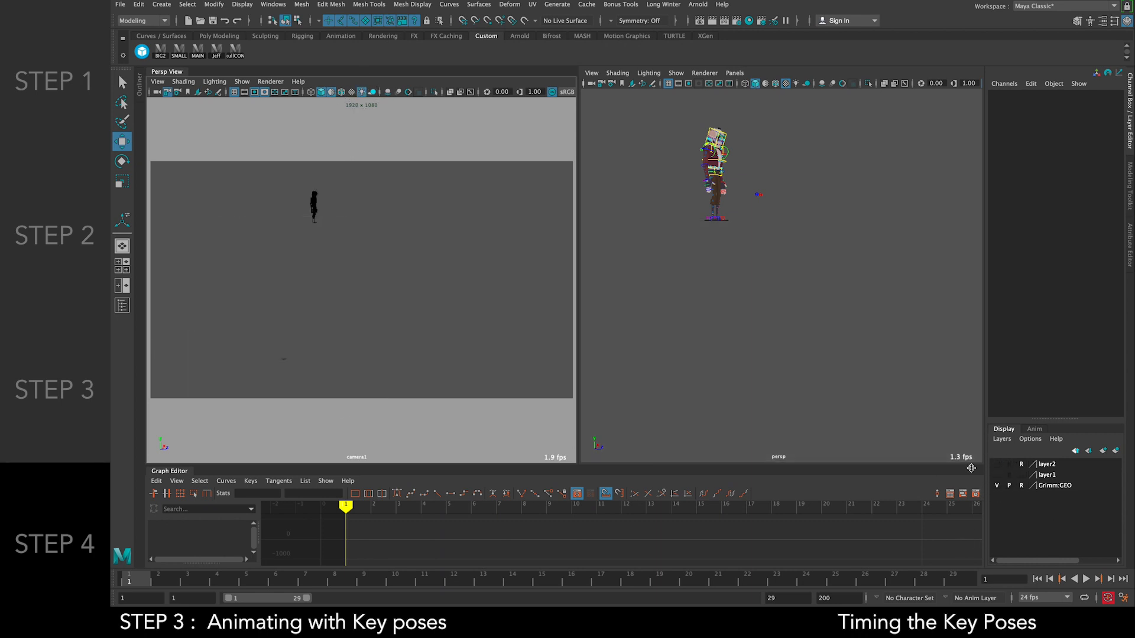
{"action": "left_click", "coordinate": [1086, 580]}
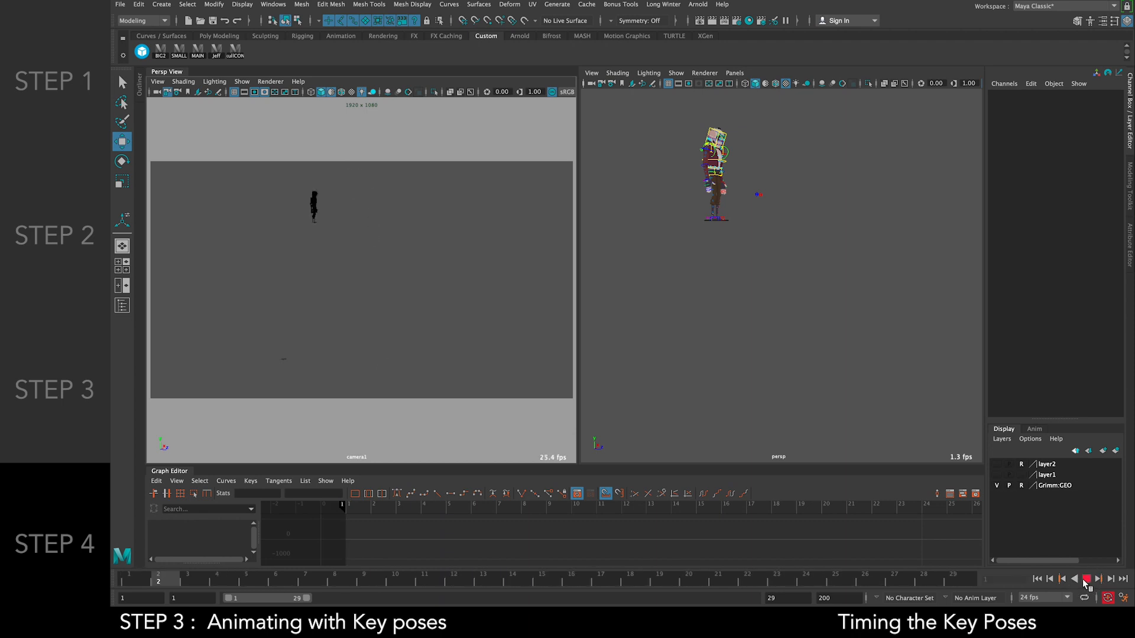
{"action": "left_click", "coordinate": [1086, 581]}
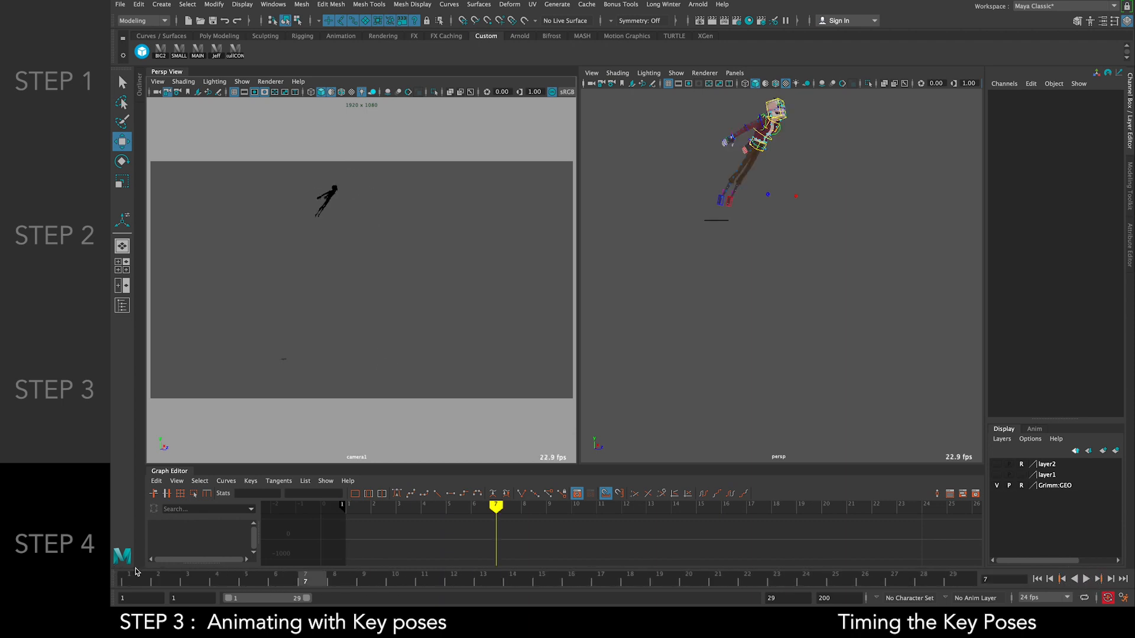
{"action": "mouse_move", "coordinate": [298, 586]}
{"action": "left_mouse_down"}
{"action": "mouse_move", "coordinate": [718, 589]}
{"action": "mouse_move", "coordinate": [669, 595]}
{"action": "left_mouse_up"}
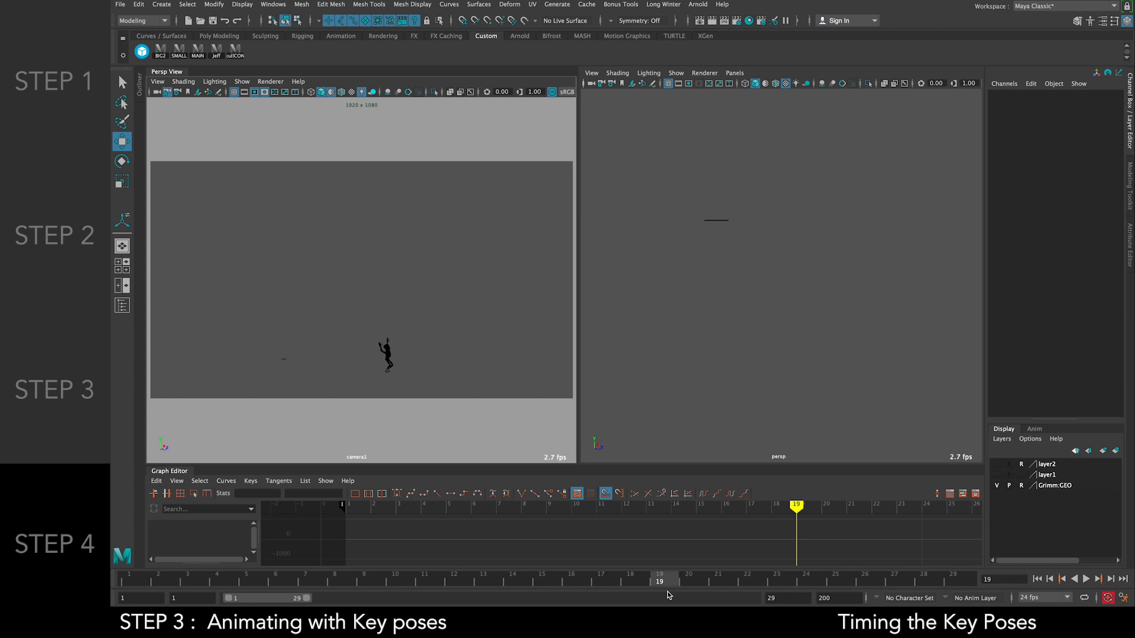
Scrub and replay the silhouetted jump, return to frame 1, and restore normal shading and layer2 visibility
{"action": "left_click", "coordinate": [239, 53]}
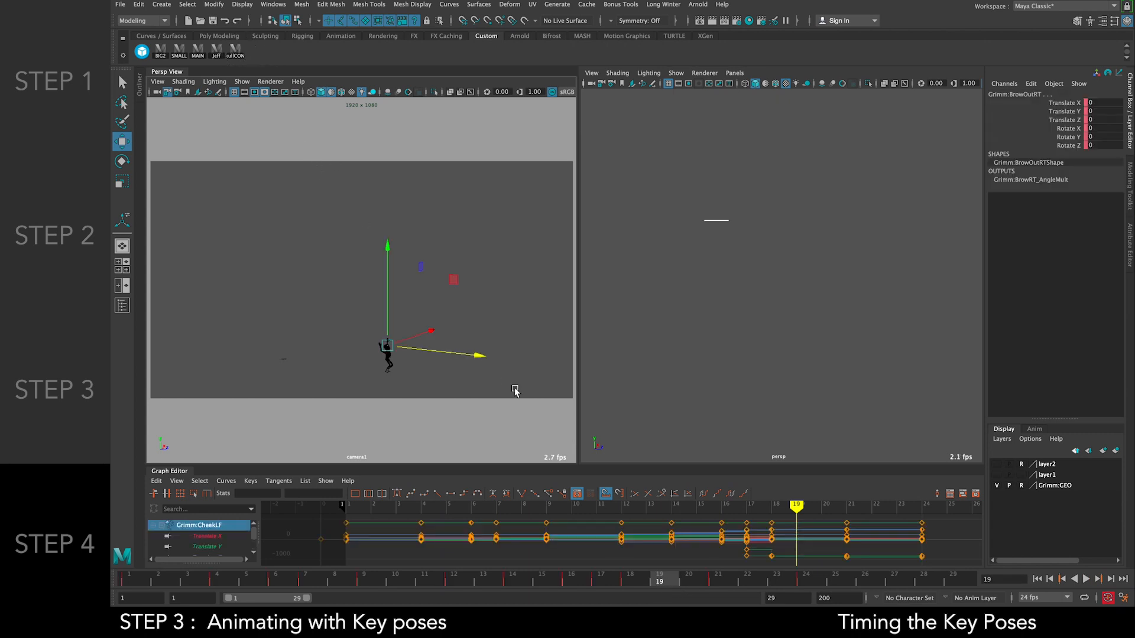
{"action": "left_click", "coordinate": [630, 589]}
{"action": "left_click_drag", "start_coordinate": [650, 582], "coordinate": [720, 590]}
{"action": "mouse_move", "coordinate": [593, 577]}
{"action": "left_mouse_down"}
{"action": "mouse_move", "coordinate": [685, 583]}
{"action": "mouse_move", "coordinate": [129, 583]}
{"action": "left_mouse_up"}
{"action": "left_click", "coordinate": [400, 267]}
{"action": "left_click", "coordinate": [1087, 580]}
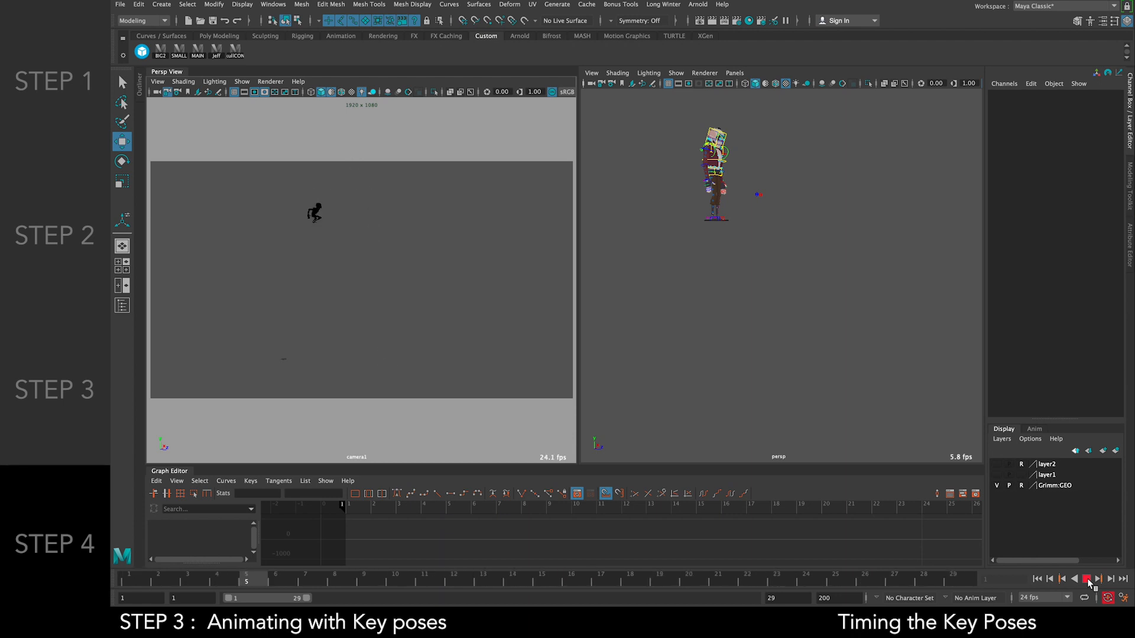
{"action": "left_click", "coordinate": [1087, 580]}
{"action": "left_click", "coordinate": [795, 581]}
{"action": "mouse_move", "coordinate": [795, 582]}
{"action": "left_mouse_down"}
{"action": "mouse_move", "coordinate": [118, 556]}
{"action": "mouse_move", "coordinate": [806, 582]}
{"action": "mouse_move", "coordinate": [109, 522]}
{"action": "left_mouse_up"}
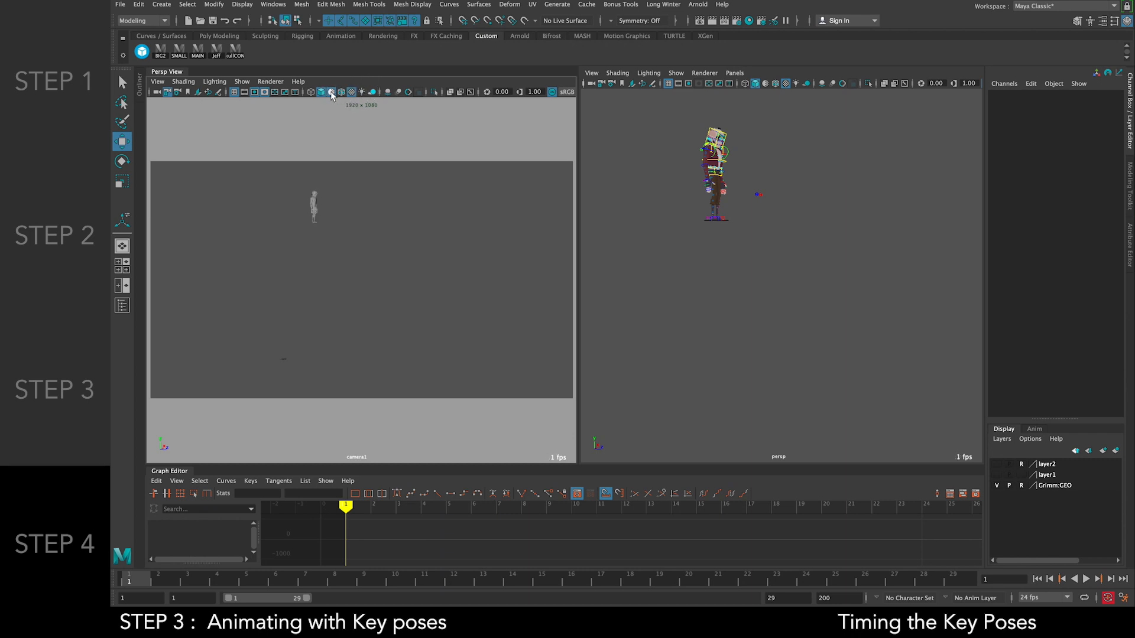
{"action": "left_click", "coordinate": [998, 465]}
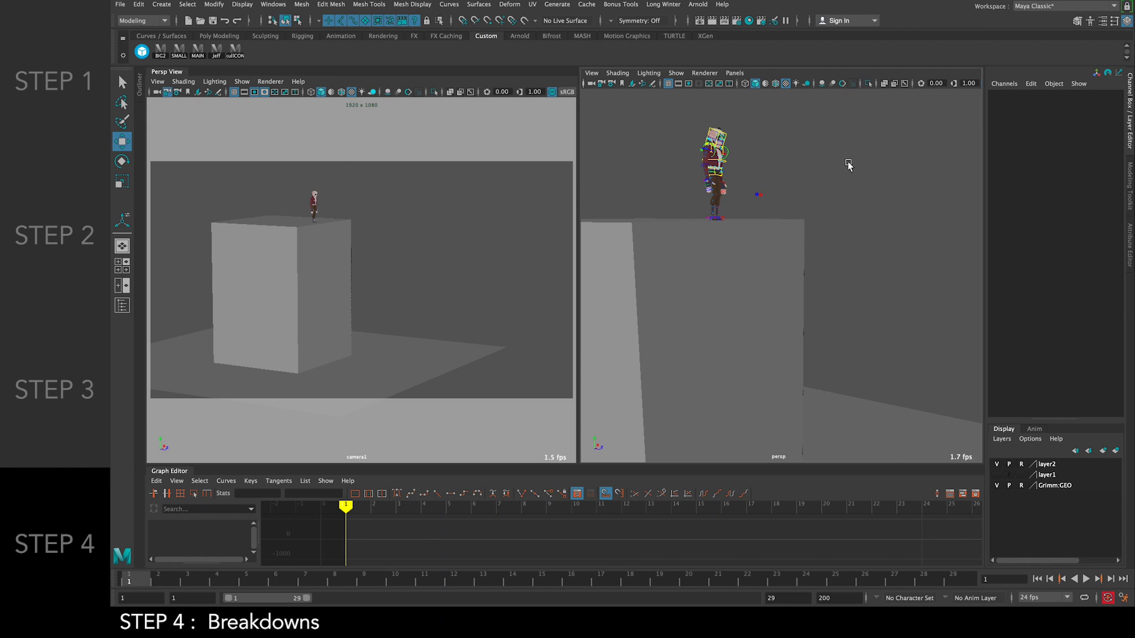
Select all of the skeleton's controls, convert all their keys to smooth auto tangents, and clear the selection
{"action": "left_click_drag", "start_coordinate": [757, 153], "coordinate": [700, 232], "text": "alt"}
{"action": "right_click_drag", "start_coordinate": [699, 232], "coordinate": [769, 319], "text": "alt"}
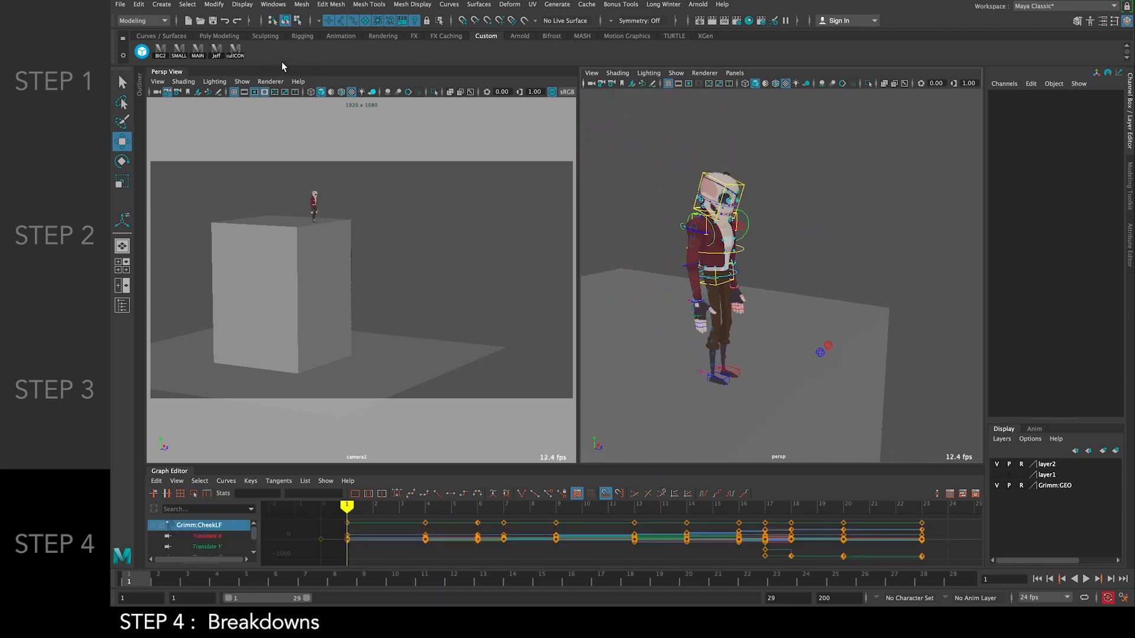
{"action": "mouse_move", "coordinate": [141, 582]}
{"action": "left_mouse_down"}
{"action": "mouse_move", "coordinate": [220, 582]}
{"action": "mouse_move", "coordinate": [179, 587]}
{"action": "mouse_move", "coordinate": [204, 584]}
{"action": "mouse_move", "coordinate": [170, 600]}
{"action": "left_mouse_up"}
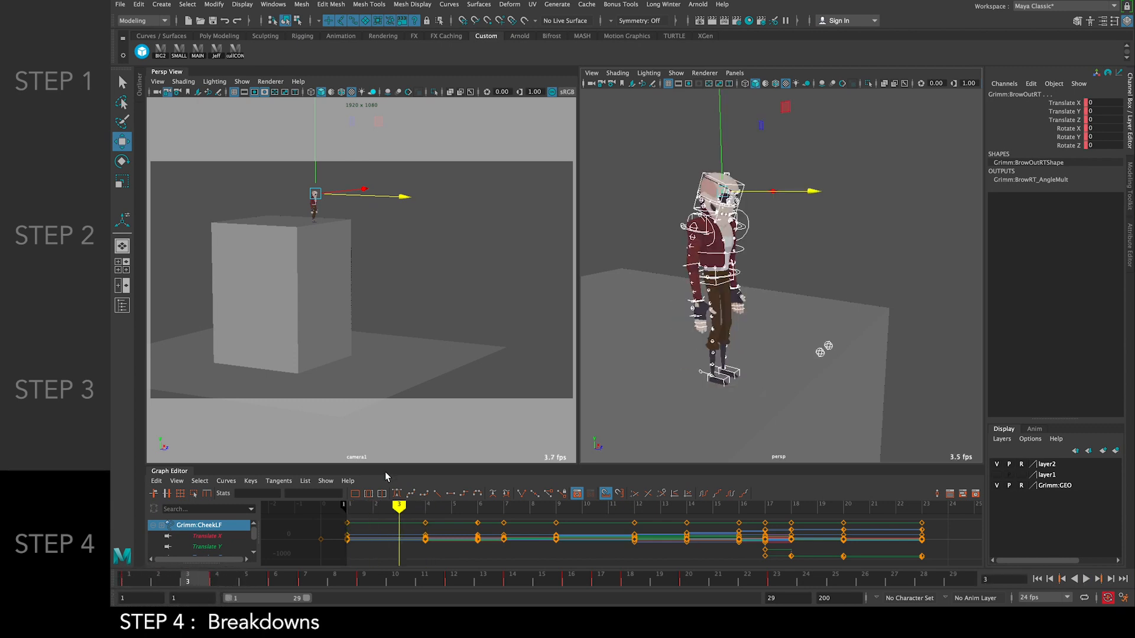
{"action": "left_click_drag", "start_coordinate": [388, 467], "coordinate": [399, 225]}
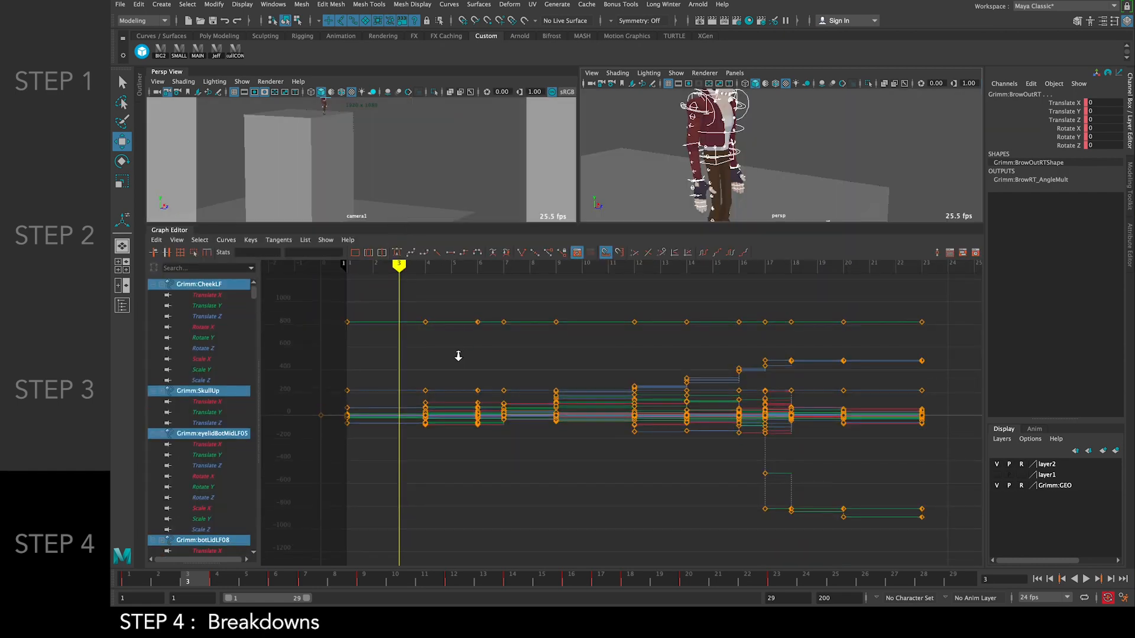
{"action": "scroll", "coordinate": [452, 353], "scroll_direction": "down", "scroll_amount": 5}
{"action": "left_click_drag", "start_coordinate": [418, 327], "coordinate": [904, 595]}
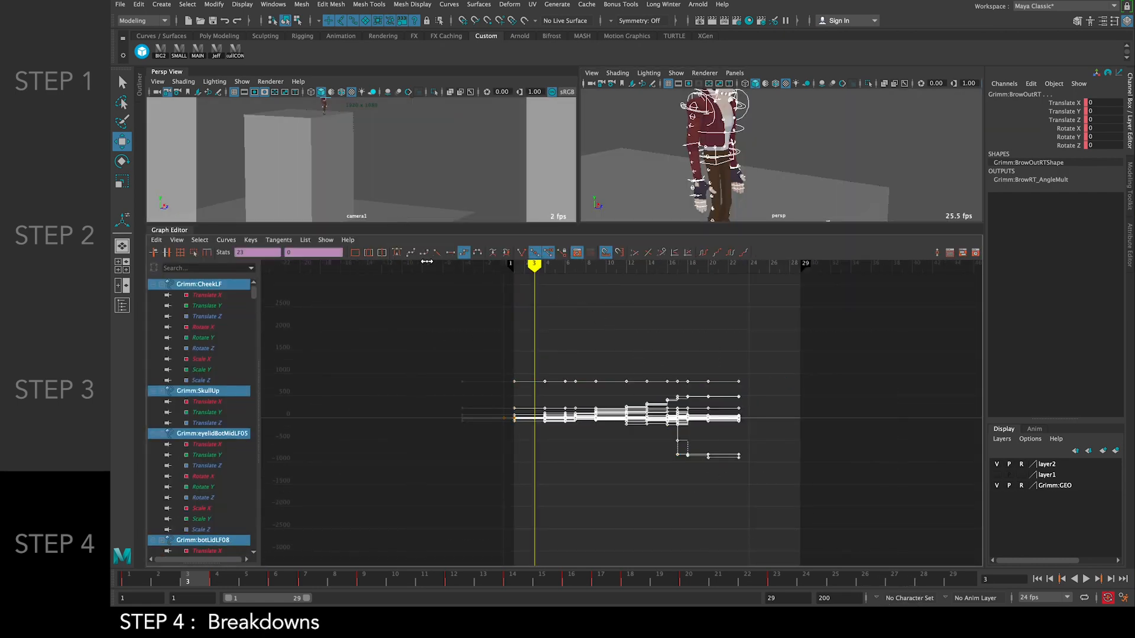
{"action": "left_click", "coordinate": [399, 250]}
{"action": "left_click", "coordinate": [646, 301]}
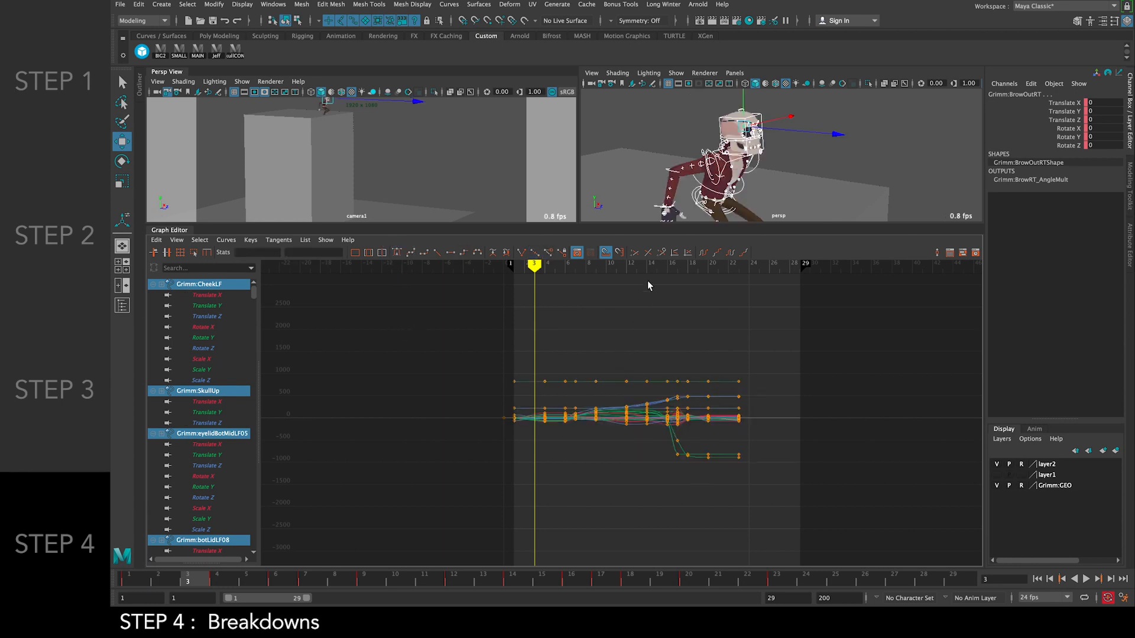
{"action": "left_click_drag", "start_coordinate": [637, 233], "coordinate": [636, 473]}
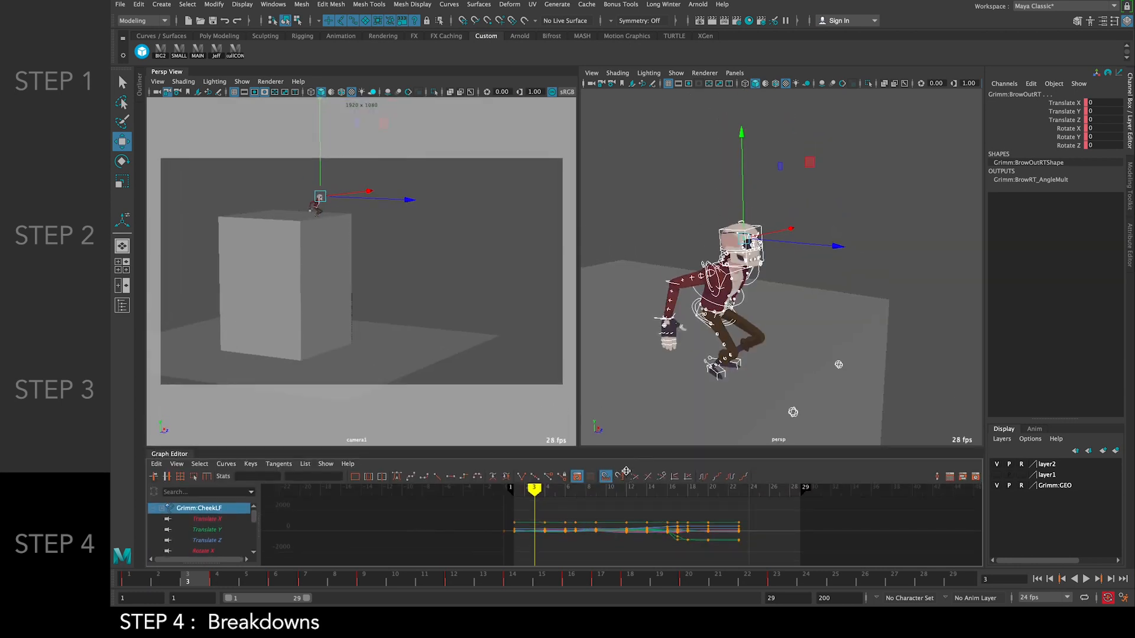
{"action": "left_click", "coordinate": [790, 285]}
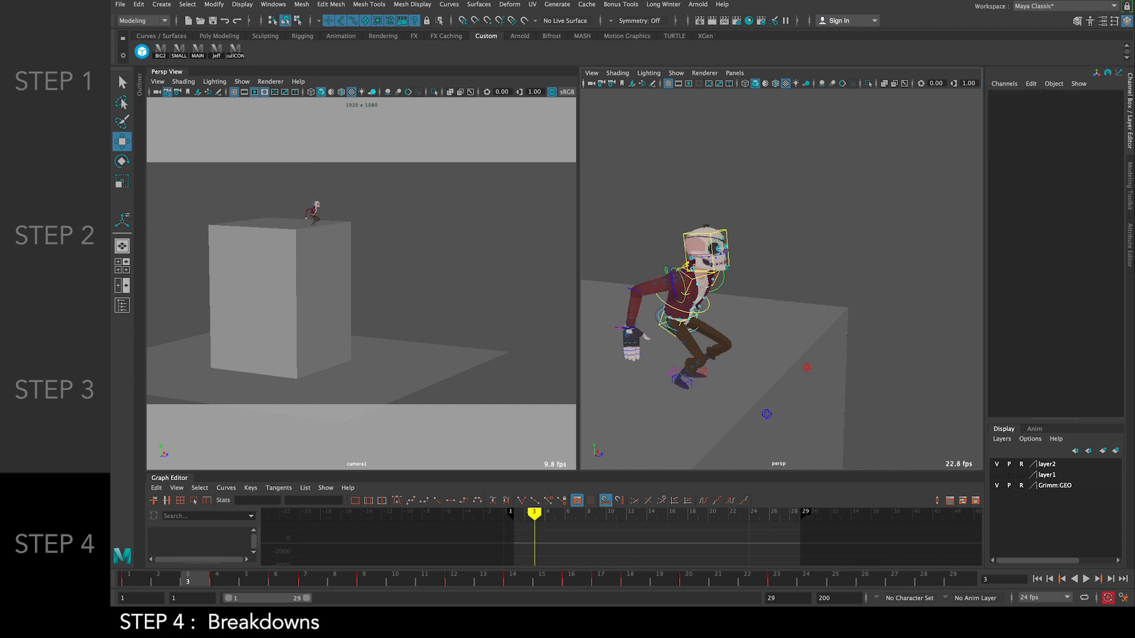
Copy the keys of all controls at frame 1, paste them onto frame 2, and clear the selection
{"action": "left_click", "coordinate": [130, 582]}
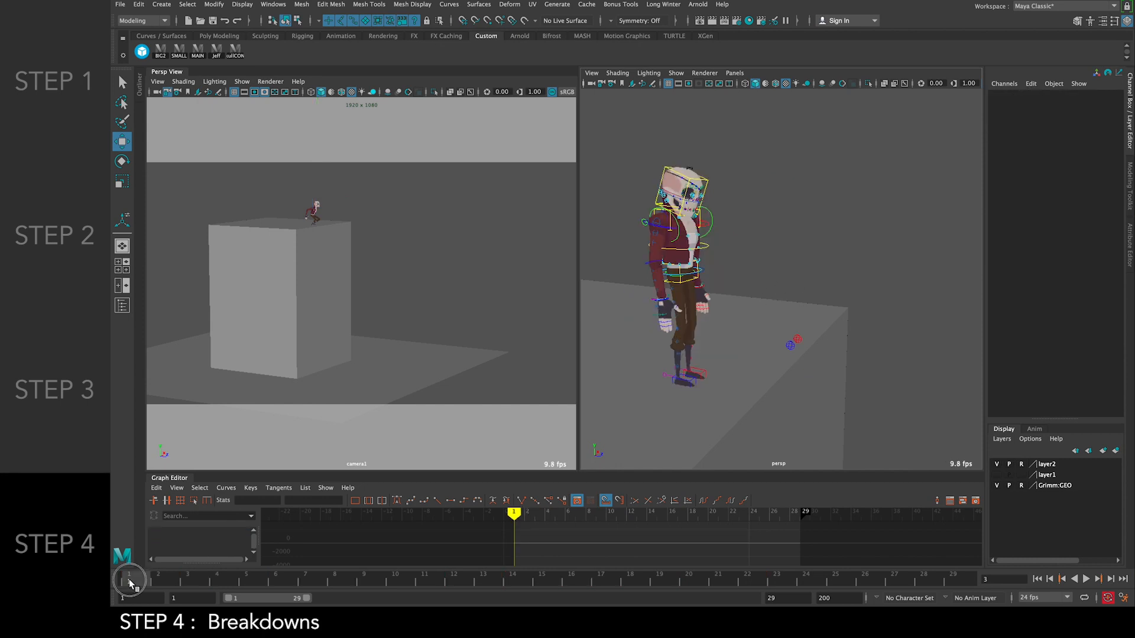
{"action": "left_click", "coordinate": [235, 52]}
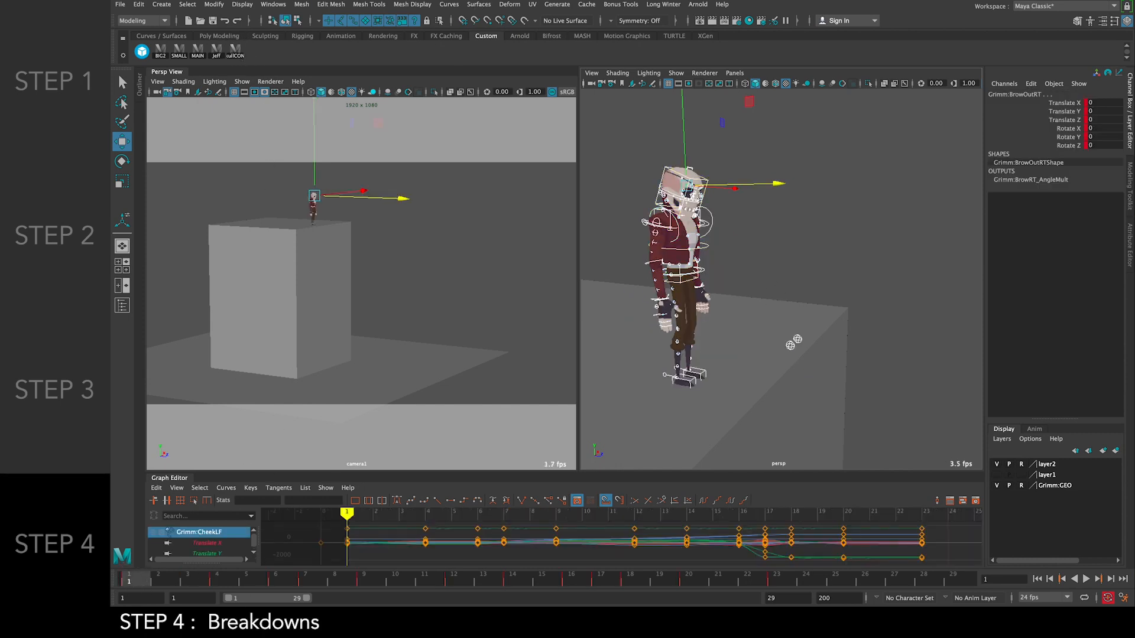
{"action": "mouse_move", "coordinate": [139, 581]}
{"action": "left_mouse_down"}
{"action": "mouse_move", "coordinate": [229, 583]}
{"action": "mouse_move", "coordinate": [138, 572]}
{"action": "mouse_move", "coordinate": [164, 582]}
{"action": "mouse_move", "coordinate": [140, 587]}
{"action": "left_mouse_up"}
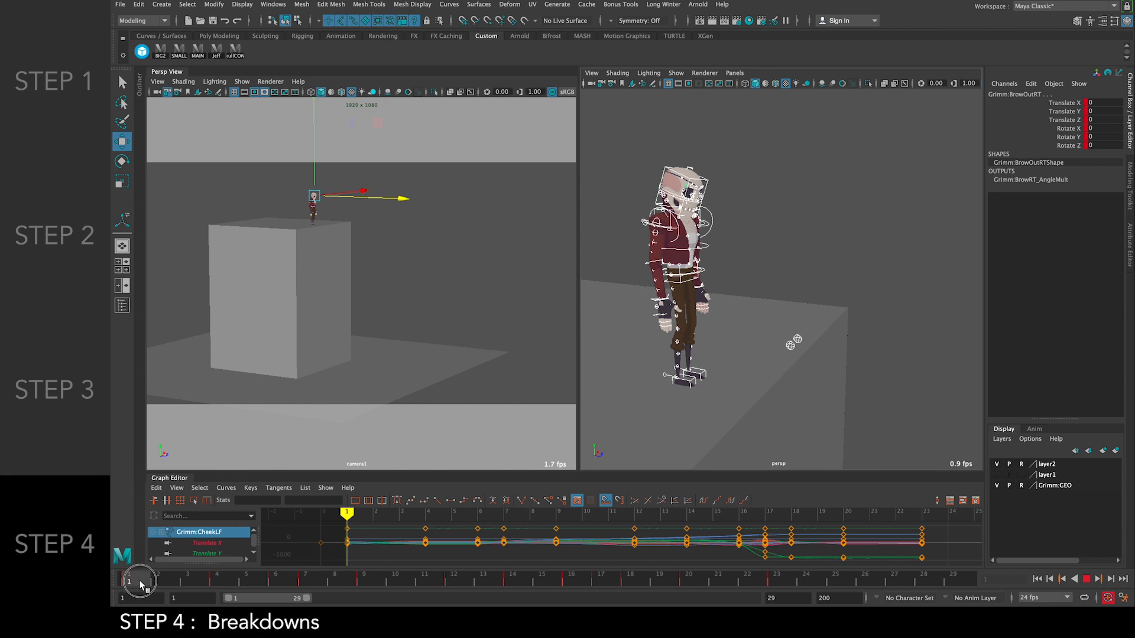
{"action": "left_click_drag", "start_coordinate": [142, 585], "coordinate": [155, 583]}
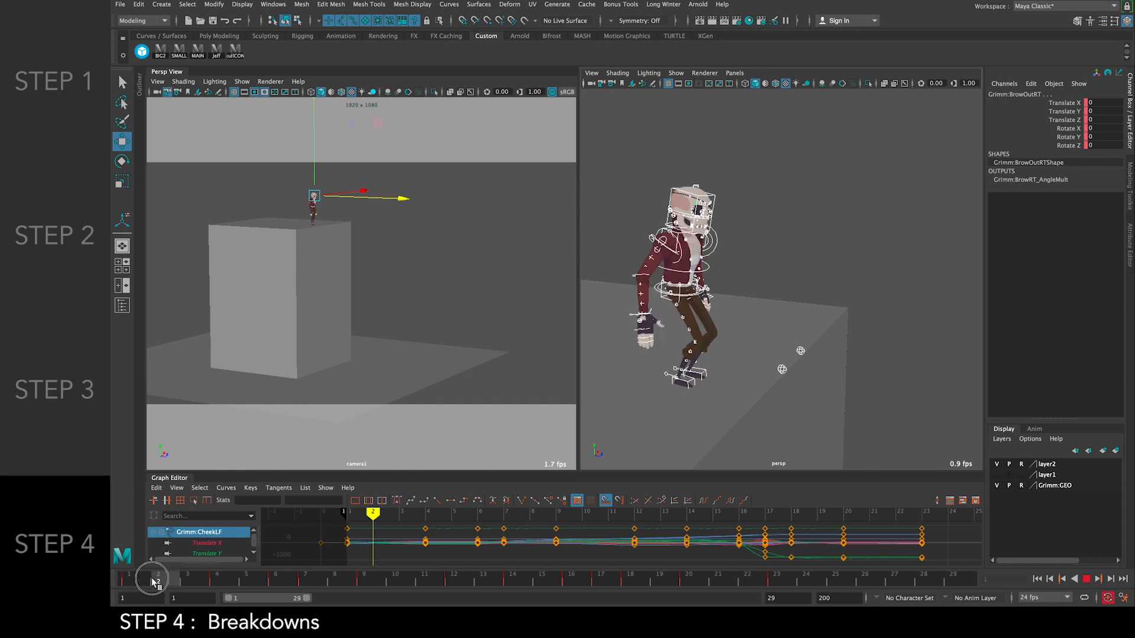
{"action": "left_click", "coordinate": [137, 588]}
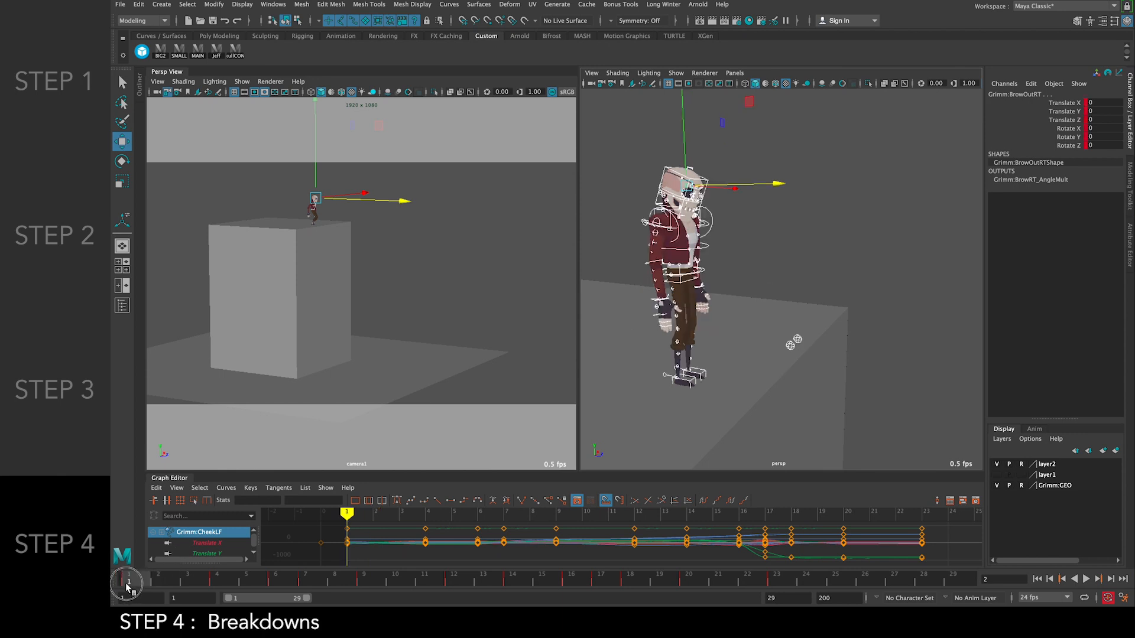
{"action": "right_click", "coordinate": [135, 585]}
{"action": "left_click", "coordinate": [150, 425]}
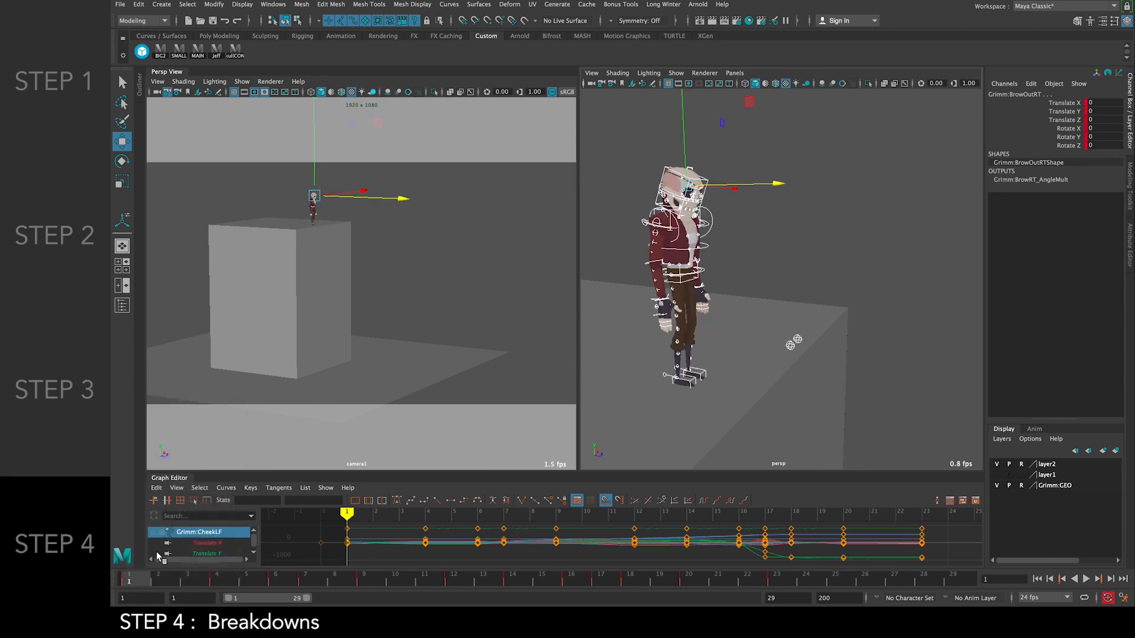
{"action": "left_click", "coordinate": [161, 582]}
{"action": "right_click_drag", "start_coordinate": [161, 583], "coordinate": [300, 439]}
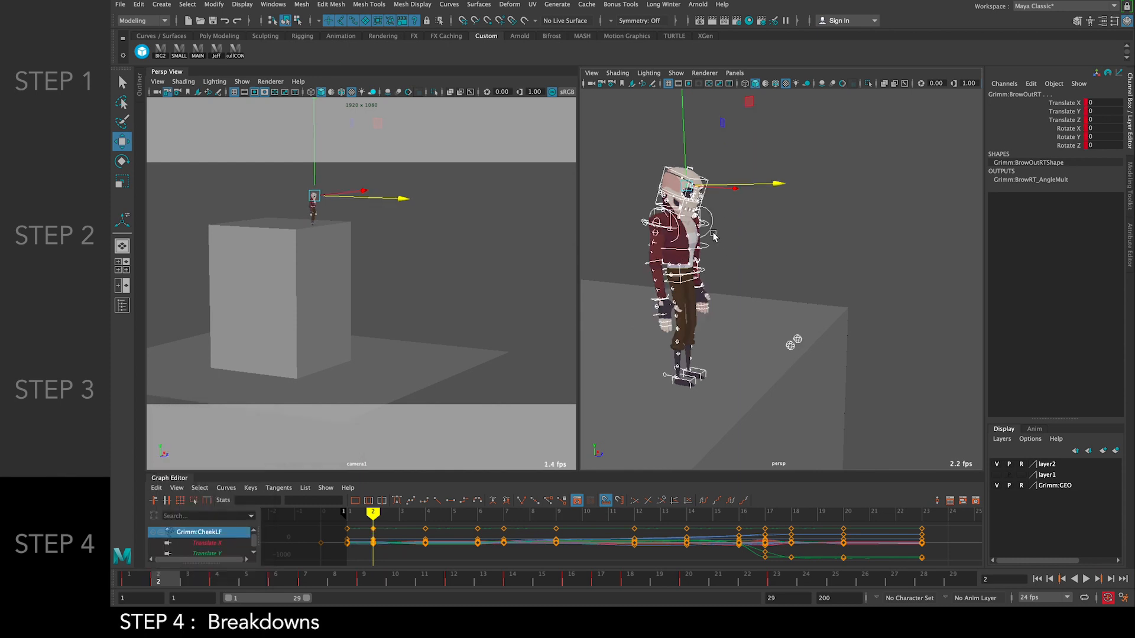
{"action": "left_click", "coordinate": [714, 237]}
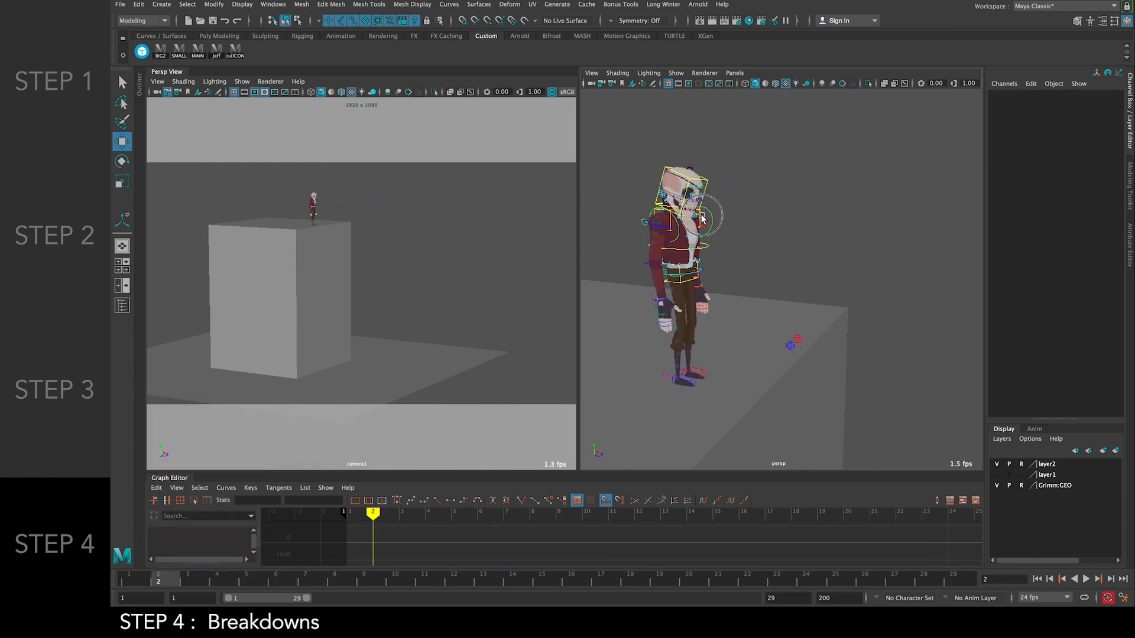
At frame 2, rotate the chest control slightly and lower the skeleton's spine control
{"action": "left_click", "coordinate": [702, 220]}
{"action": "key", "text": "e"}
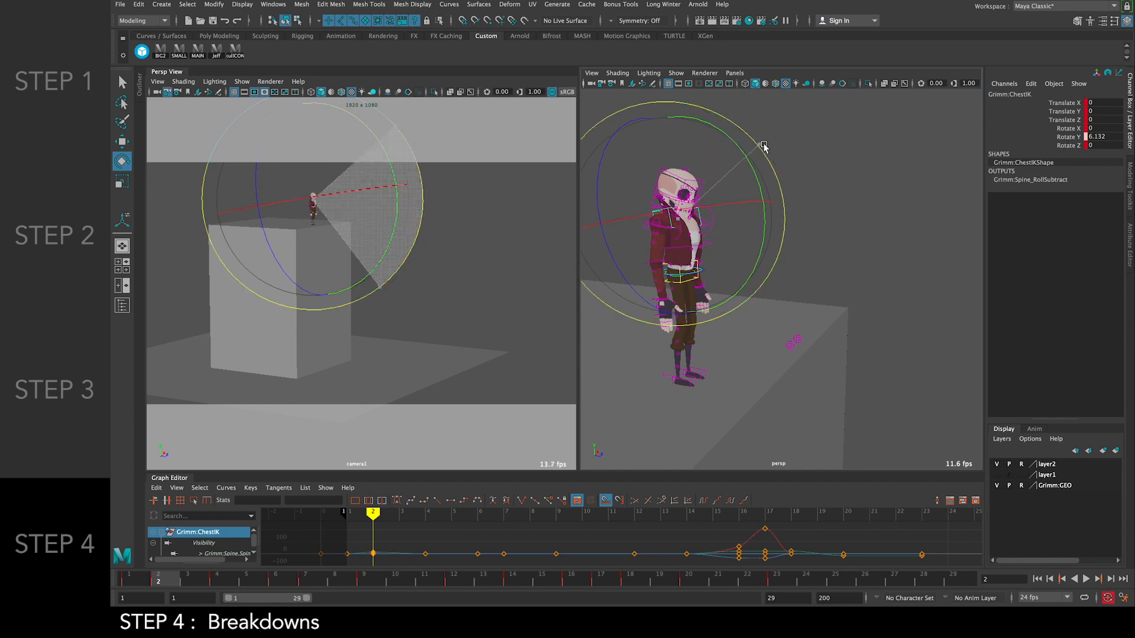
{"action": "left_click", "coordinate": [690, 244]}
{"action": "key", "text": "w"}
{"action": "mouse_move", "coordinate": [681, 167]}
{"action": "left_mouse_down"}
{"action": "mouse_move", "coordinate": [733, 215]}
{"action": "mouse_move", "coordinate": [686, 180]}
{"action": "left_mouse_up"}
Rotate the left upper arm control at frame 2 to loosen the copied standing pose
{"action": "left_click", "coordinate": [639, 195]}
{"action": "left_click", "coordinate": [654, 222]}
{"action": "key", "text": "e"}
{"action": "left_click", "coordinate": [719, 222]}
{"action": "left_click", "coordinate": [709, 221]}
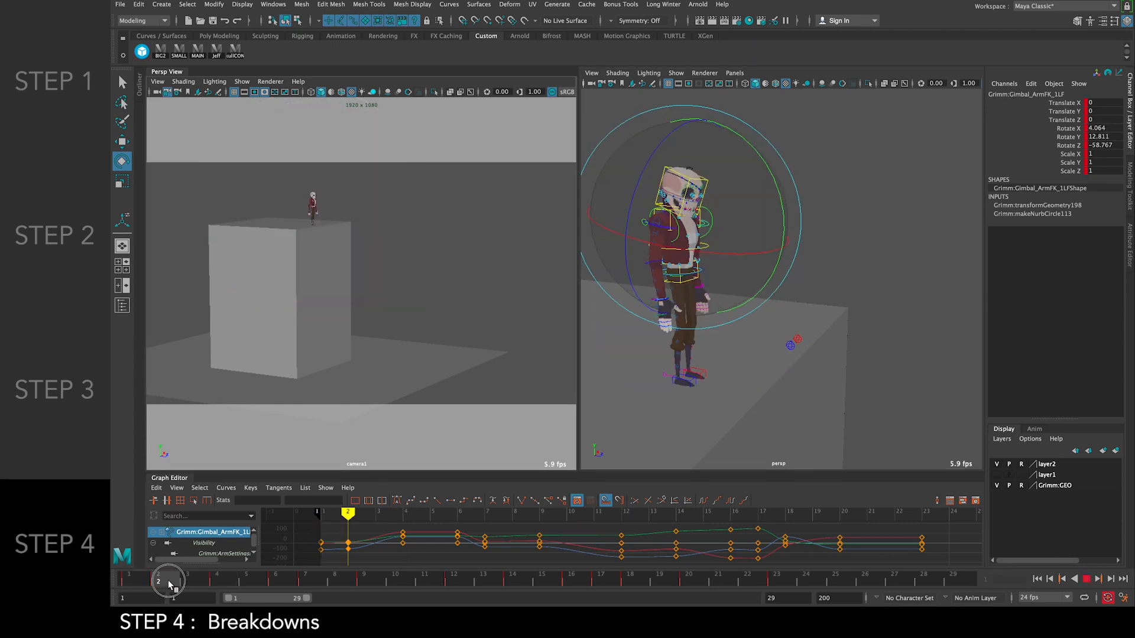
Select all controls and shift their keys from frames 2 through 23 one frame later, then scrub the opening frames
{"action": "left_click", "coordinate": [128, 577]}
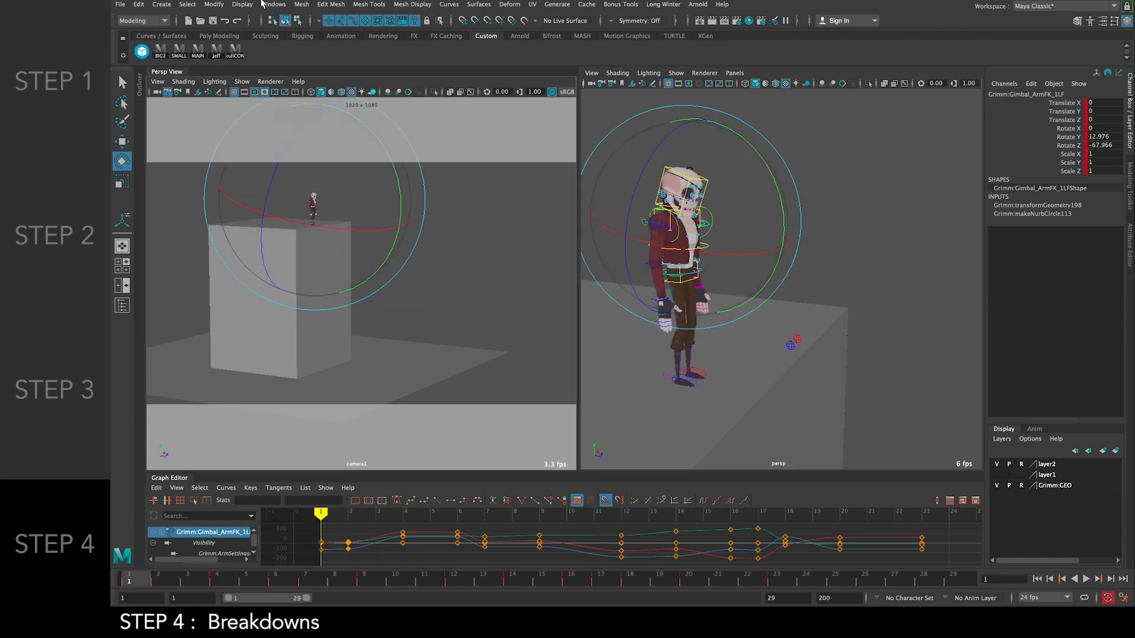
{"action": "left_click", "coordinate": [237, 51]}
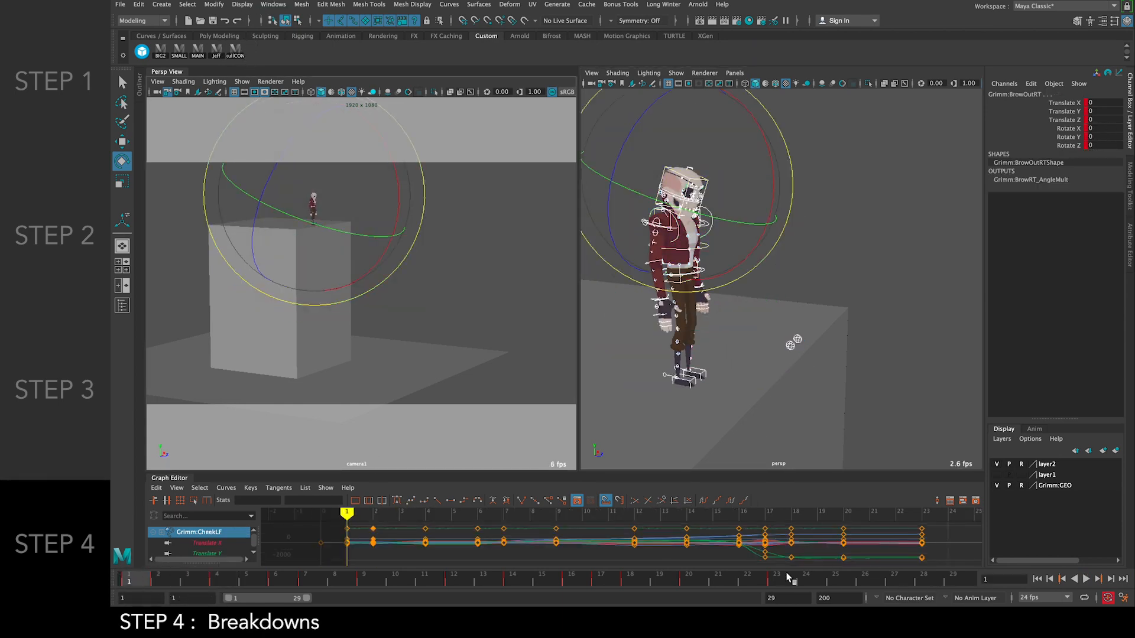
{"action": "left_click_drag", "start_coordinate": [787, 581], "coordinate": [160, 594], "text": "shift"}
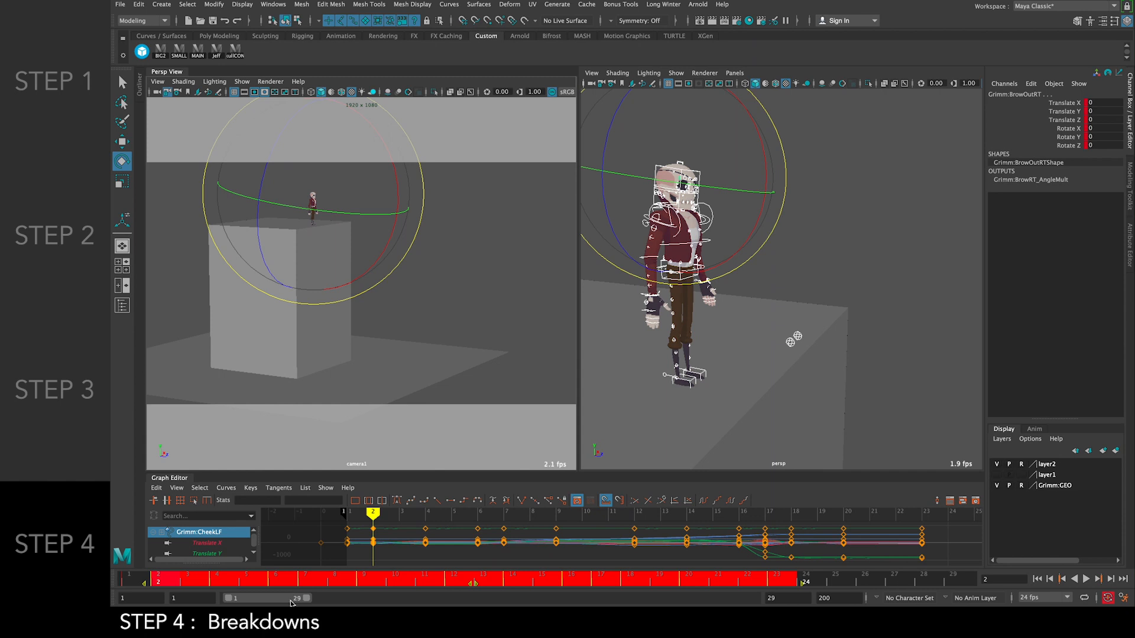
{"action": "left_click_drag", "start_coordinate": [467, 584], "coordinate": [481, 581]}
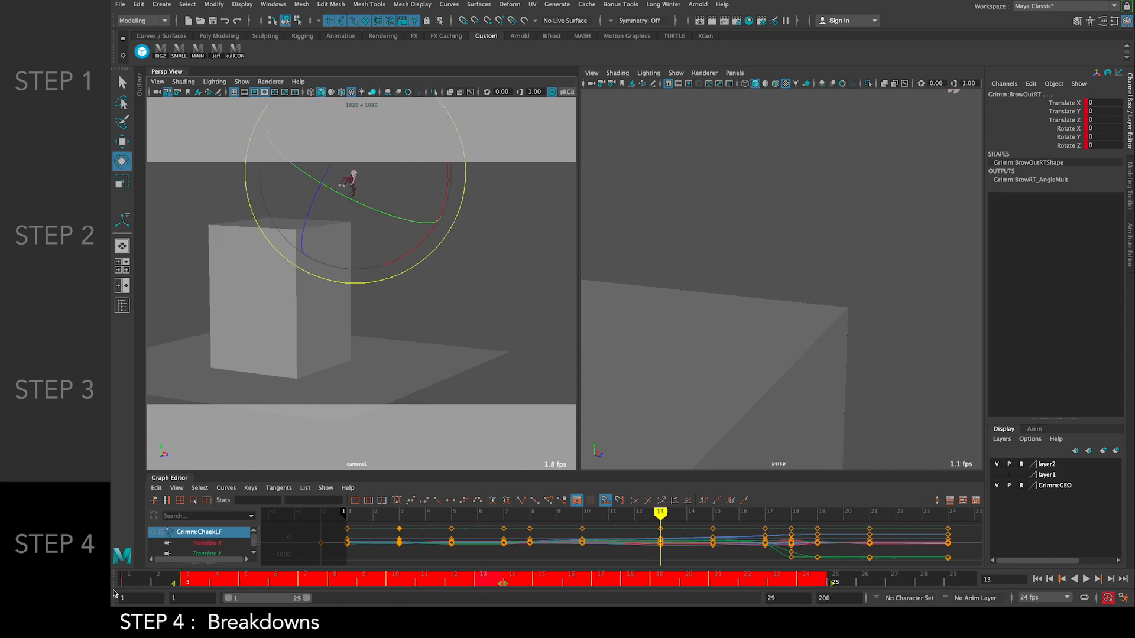
{"action": "left_click", "coordinate": [129, 582]}
{"action": "left_click_drag", "start_coordinate": [130, 585], "coordinate": [255, 607]}
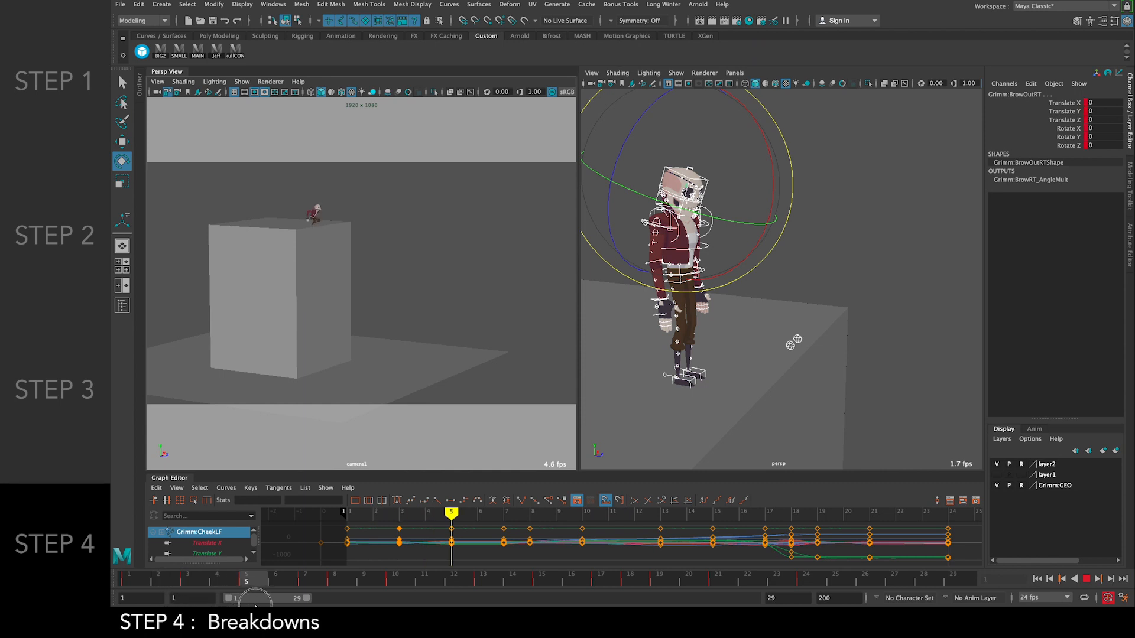
At frame 7, move the spine control down and back to about Y -60.8, Z -15.7, and tilt it forward to about 42 degrees
{"action": "left_click", "coordinate": [744, 232]}
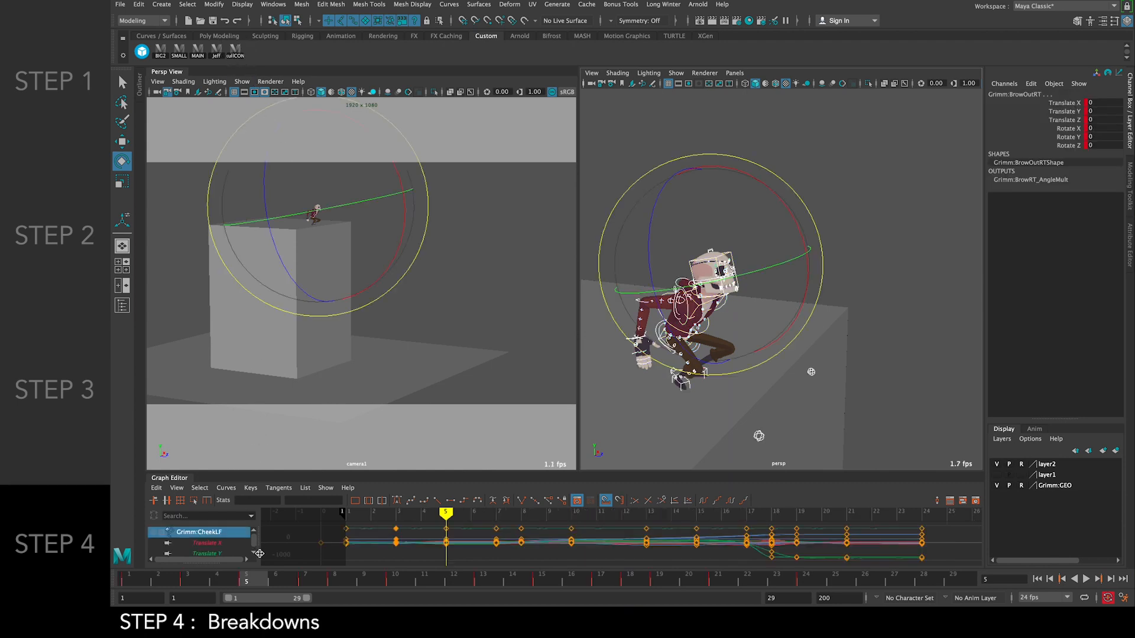
{"action": "left_click_drag", "start_coordinate": [275, 584], "coordinate": [311, 585]}
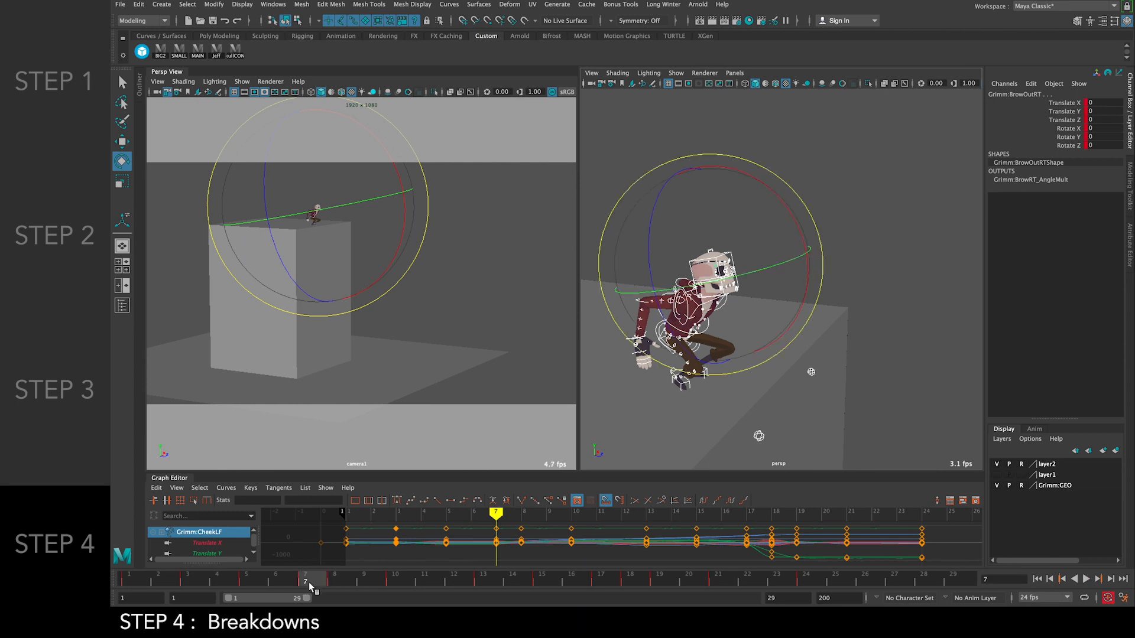
{"action": "left_click", "coordinate": [812, 105]}
{"action": "left_click_drag", "start_coordinate": [751, 257], "coordinate": [833, 225], "text": "alt"}
{"action": "left_click", "coordinate": [738, 311]}
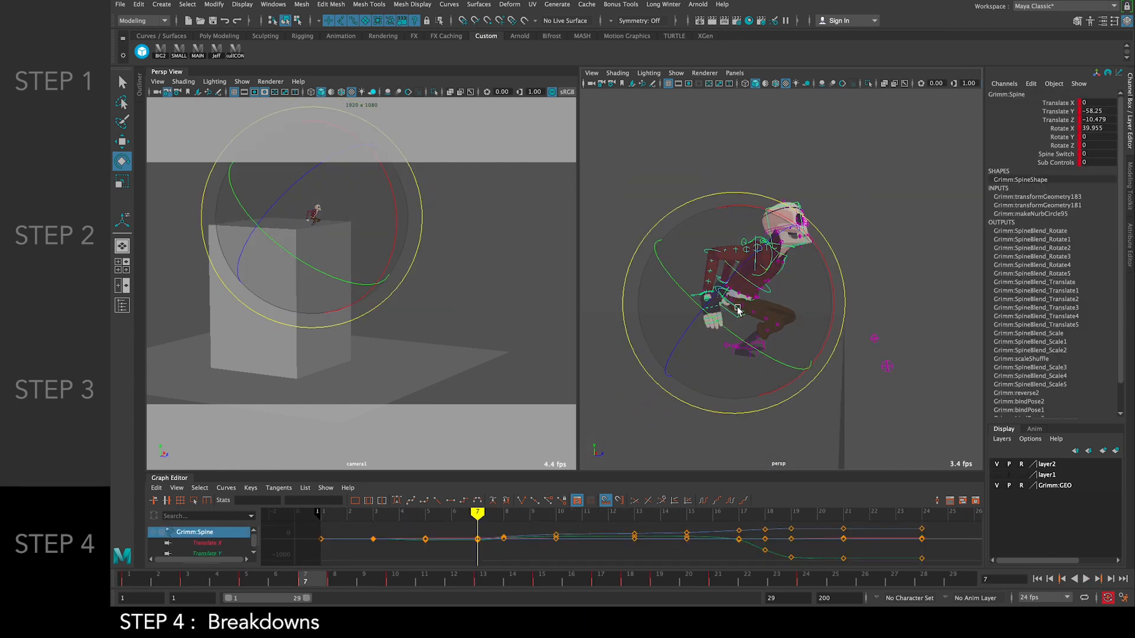
{"action": "key", "text": "w"}
{"action": "left_click_drag", "start_coordinate": [739, 200], "coordinate": [776, 255]}
{"action": "left_click_drag", "start_coordinate": [825, 305], "coordinate": [817, 306]}
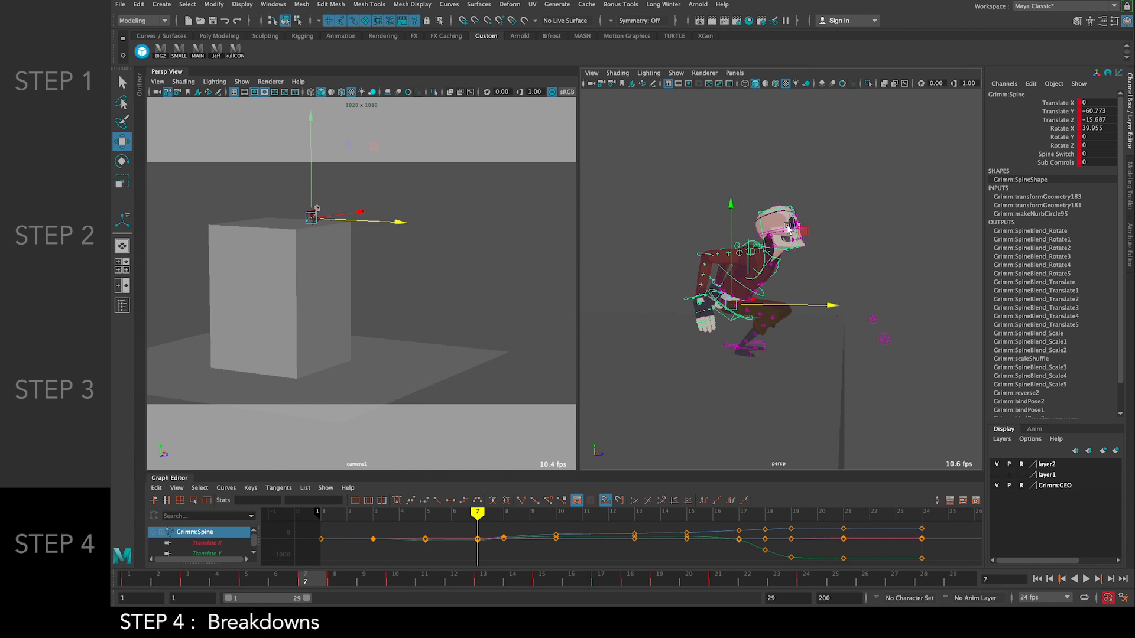
{"action": "key", "text": "e"}
{"action": "left_click_drag", "start_coordinate": [790, 227], "coordinate": [802, 237]}
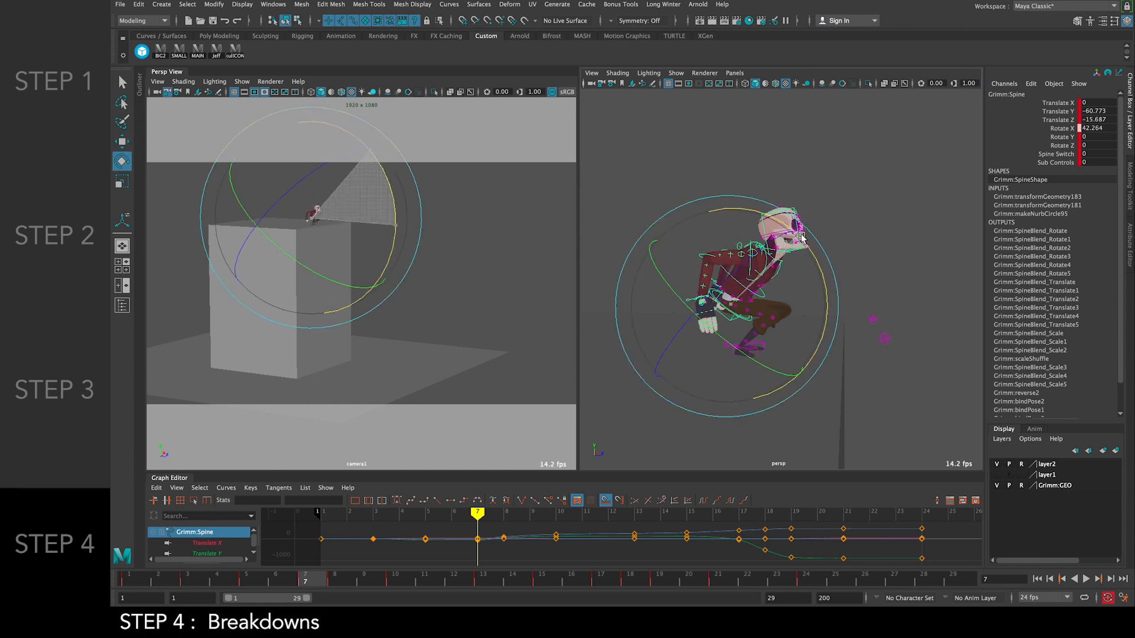
Rotate the arm controls in the frame 7 crouch to change how far the arms swing back
{"action": "left_click", "coordinate": [755, 269]}
{"action": "left_click", "coordinate": [747, 268]}
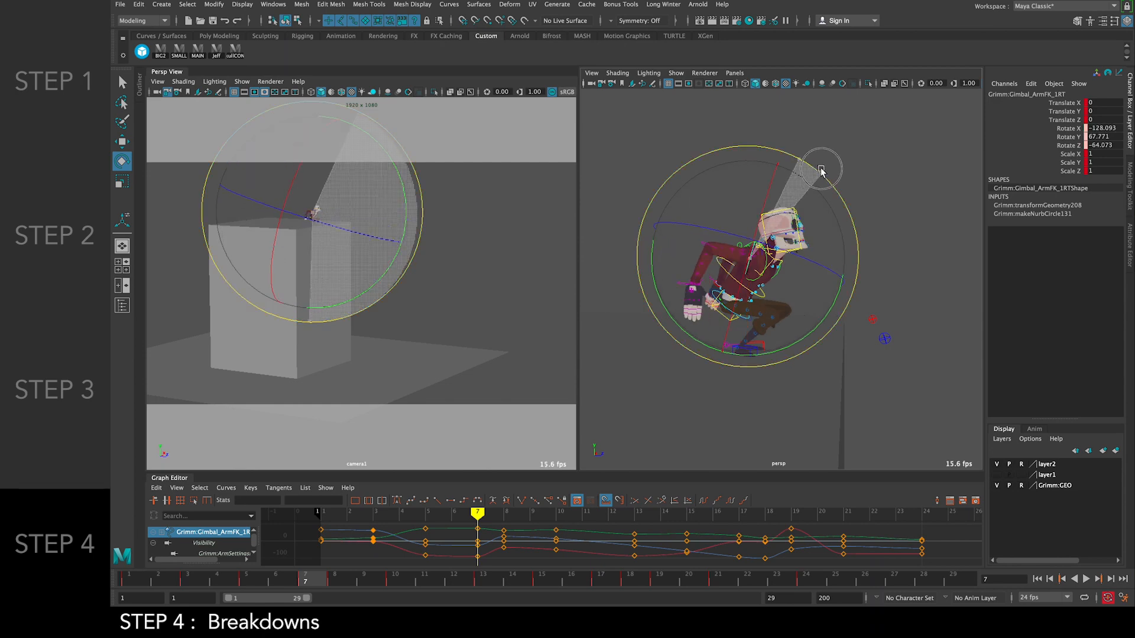
{"action": "left_click", "coordinate": [710, 286]}
{"action": "left_click_drag", "start_coordinate": [710, 286], "coordinate": [700, 304]}
{"action": "left_click", "coordinate": [843, 202]}
{"action": "left_click_drag", "start_coordinate": [843, 202], "coordinate": [730, 329], "text": "alt"}
{"action": "left_click", "coordinate": [712, 323]}
{"action": "left_click_drag", "start_coordinate": [698, 203], "coordinate": [700, 215]}
{"action": "left_click_drag", "start_coordinate": [694, 269], "coordinate": [678, 264]}
{"action": "left_click_drag", "start_coordinate": [615, 244], "coordinate": [763, 248]}
Adjust the head control's rotation at frame 7 and compare the pose with the previous key pose
{"action": "left_click", "coordinate": [792, 241]}
{"action": "left_click", "coordinate": [741, 271]}
{"action": "left_click", "coordinate": [792, 241]}
{"action": "left_click", "coordinate": [741, 271]}
{"action": "left_click", "coordinate": [721, 191]}
{"action": "left_click", "coordinate": [771, 275]}
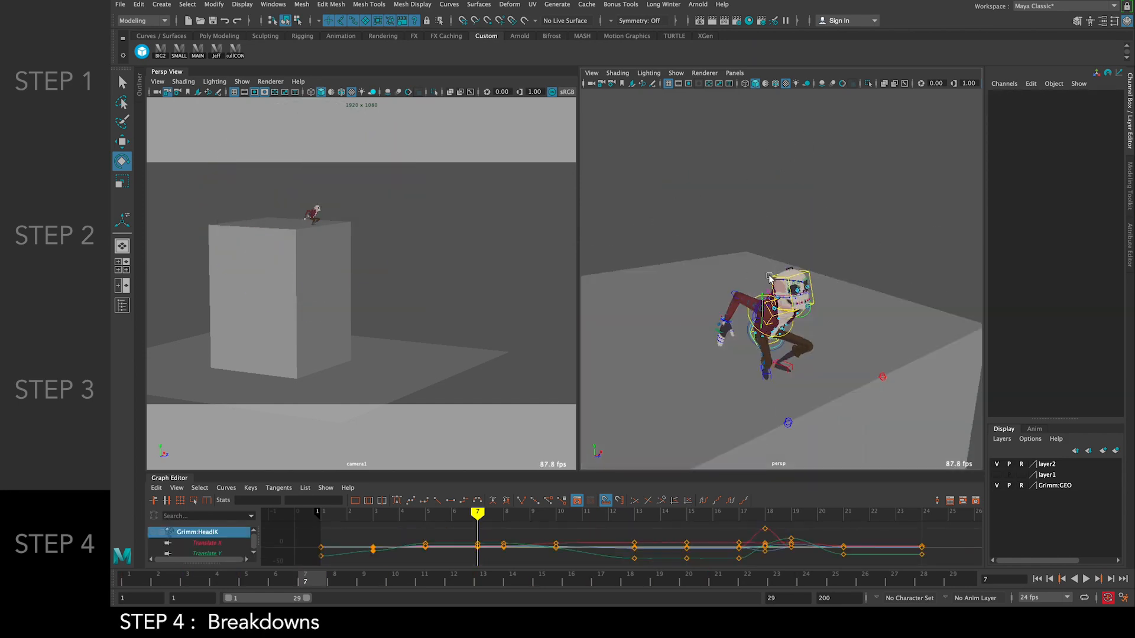
{"action": "key", "text": "comma"}
{"action": "key", "text": "period"}
{"action": "key", "text": "comma"}
{"action": "key", "text": "period"}
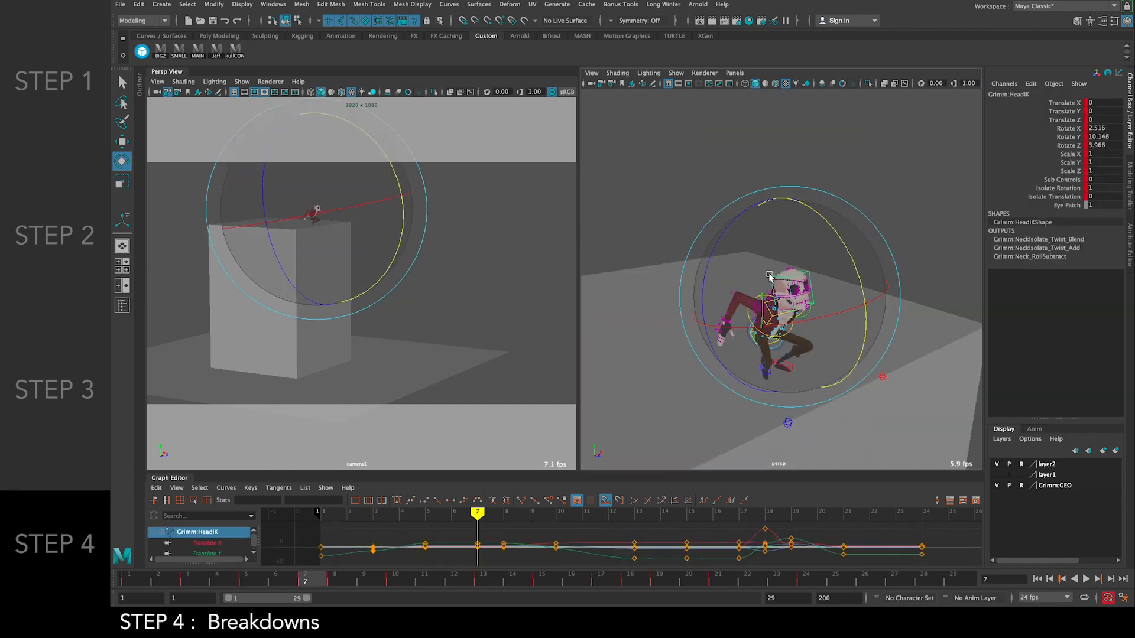
{"action": "key", "text": "comma"}
{"action": "key", "text": "period"}
Nudge the spine control slightly down and forward at frame 7, comparing the crouch with its neighbouring key poses
{"action": "left_click", "coordinate": [879, 178]}
{"action": "left_click_drag", "start_coordinate": [879, 178], "coordinate": [928, 160], "text": "alt"}
{"action": "left_click", "coordinate": [805, 344]}
{"action": "key", "text": "w"}
{"action": "left_click_drag", "start_coordinate": [796, 228], "coordinate": [796, 233]}
{"action": "key", "text": "comma"}
{"action": "key", "text": "period"}
{"action": "left_click_drag", "start_coordinate": [881, 337], "coordinate": [886, 338]}
{"action": "key", "text": "period"}
{"action": "key", "text": "comma"}
{"action": "key", "text": "period"}
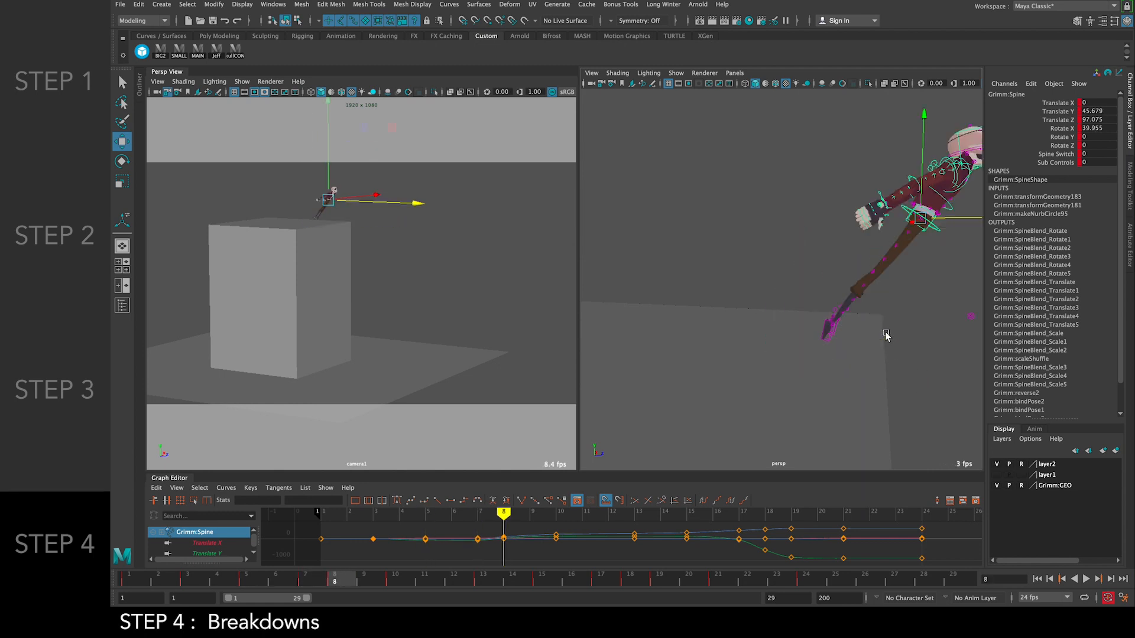
Rotate the right upper arm control at frame 8 to about X -29.5, Y 56.8, Z 35.3, comparing it with the frame 7 pose
{"action": "left_click", "coordinate": [790, 172]}
{"action": "left_click_drag", "start_coordinate": [790, 172], "coordinate": [707, 234], "text": "alt"}
{"action": "left_click", "coordinate": [724, 243]}
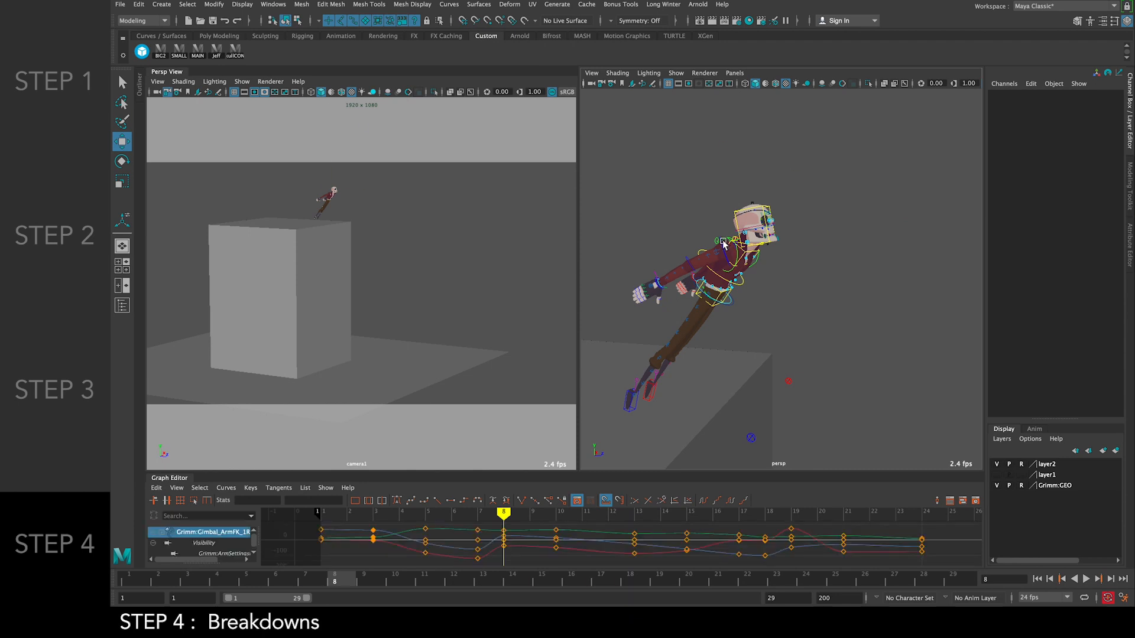
{"action": "key", "text": "e"}
{"action": "mouse_move", "coordinate": [769, 149]}
{"action": "left_mouse_down"}
{"action": "mouse_move", "coordinate": [749, 136]}
{"action": "mouse_move", "coordinate": [758, 144]}
{"action": "left_mouse_up"}
{"action": "key", "text": "comma"}
{"action": "key", "text": "period"}
{"action": "key", "text": "comma"}
{"action": "key", "text": "period"}
{"action": "key", "text": "comma"}
{"action": "key", "text": "period"}
{"action": "key", "text": "comma"}
{"action": "key", "text": "period"}
{"action": "key", "text": "comma"}
{"action": "key", "text": "period"}
Set a key on all of the skeleton's controls at frame 9 and clear the selection
{"action": "mouse_move", "coordinate": [369, 588]}
{"action": "left_mouse_down"}
{"action": "mouse_move", "coordinate": [342, 582]}
{"action": "mouse_move", "coordinate": [380, 583]}
{"action": "mouse_move", "coordinate": [332, 580]}
{"action": "mouse_move", "coordinate": [398, 577]}
{"action": "mouse_move", "coordinate": [347, 587]}
{"action": "mouse_move", "coordinate": [367, 580]}
{"action": "left_mouse_up"}
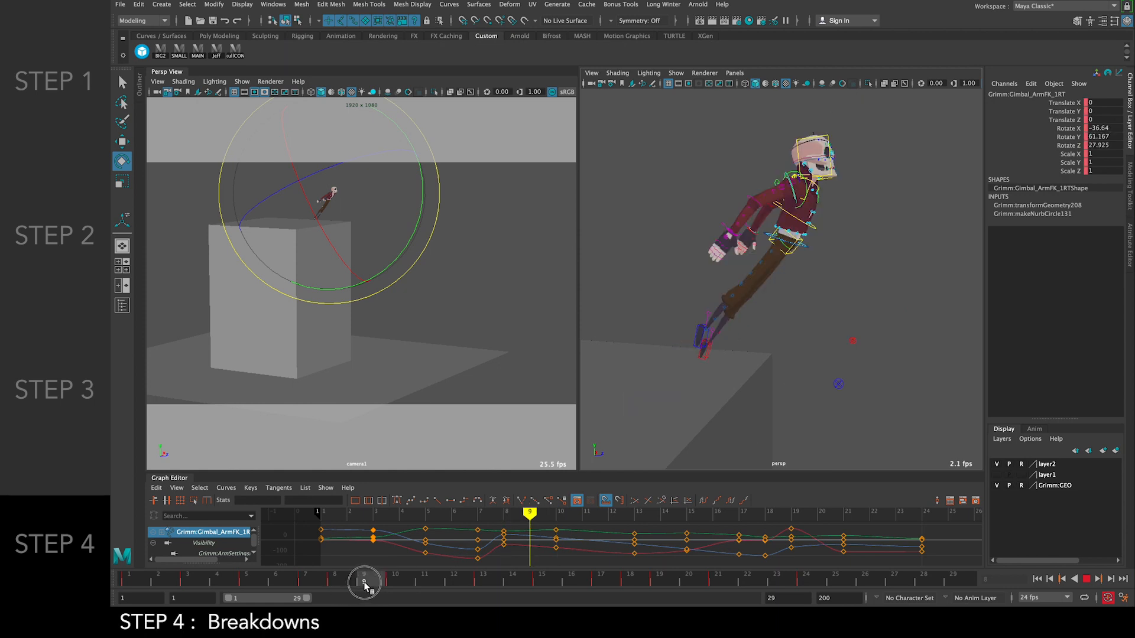
{"action": "left_click", "coordinate": [229, 52]}
{"action": "key", "text": "s"}
{"action": "left_click", "coordinate": [788, 314]}
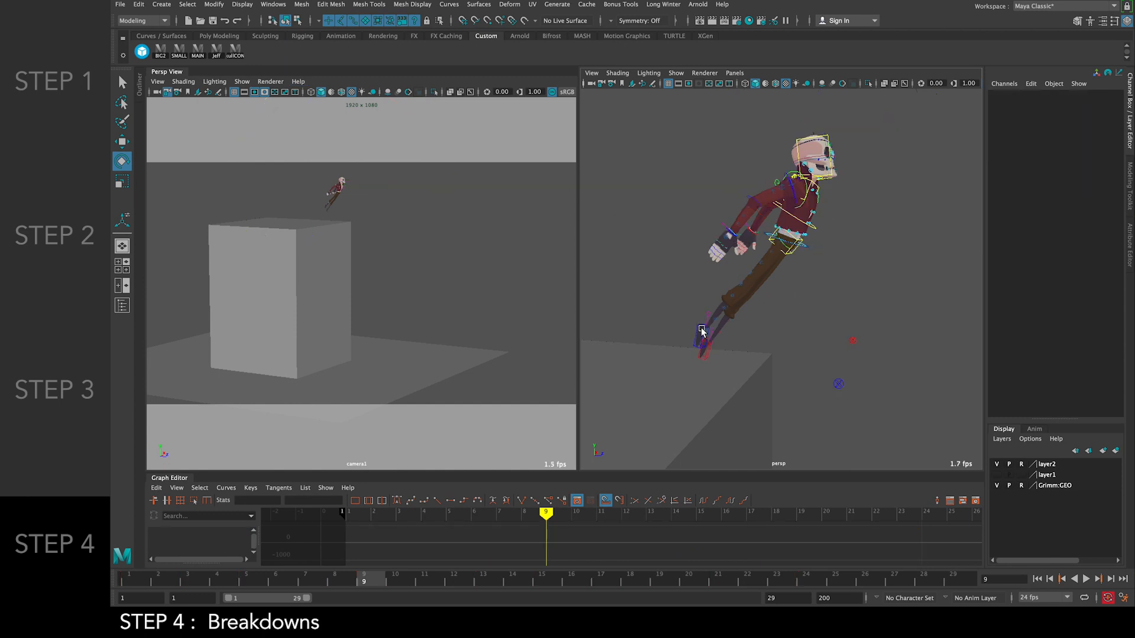
At frame 9, raise the right foot to bend the leg and set the knee's pole control to about X 1.2, Y 0.8, Z -0.25
{"action": "left_click", "coordinate": [698, 327]}
{"action": "key", "text": "w"}
{"action": "left_click_drag", "start_coordinate": [776, 256], "coordinate": [795, 241]}
{"action": "left_click_drag", "start_coordinate": [794, 241], "coordinate": [877, 217], "text": "alt"}
{"action": "left_click", "coordinate": [640, 380]}
{"action": "scroll", "coordinate": [871, 220], "scroll_direction": "down", "scroll_amount": 4}
Step back and forth through the key poses around frame 9 to examine how the legs and body move through the takeoff
{"action": "key", "text": "comma"}
{"action": "key", "text": "period"}
{"action": "key", "text": "period"}
{"action": "key", "text": "comma"}
{"action": "key", "text": "comma"}
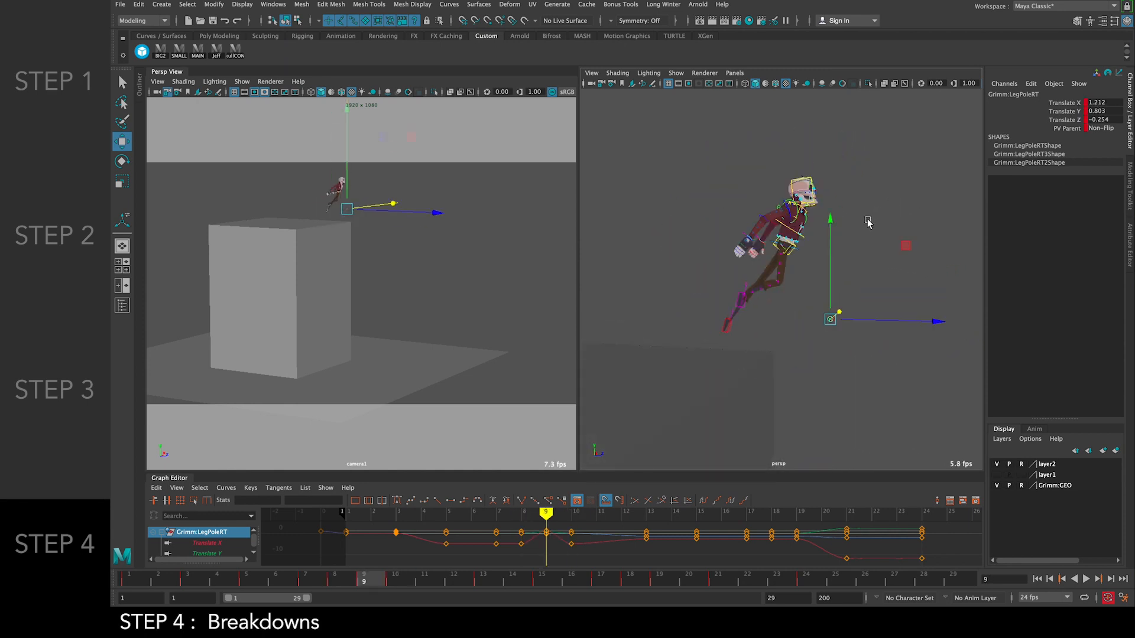
{"action": "key", "text": "period"}
{"action": "key", "text": "period"}
{"action": "key", "text": "comma"}
{"action": "key", "text": "comma"}
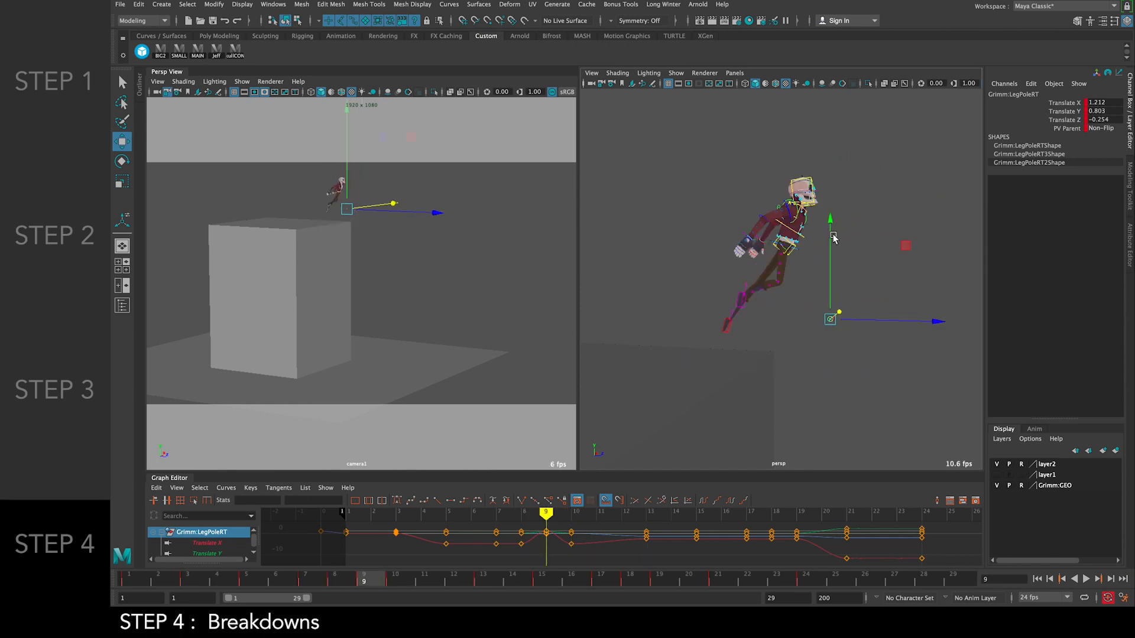
{"action": "key", "text": "period"}
{"action": "key", "text": "period"}
{"action": "key", "text": "comma"}
{"action": "key", "text": "comma"}
{"action": "key", "text": "comma"}
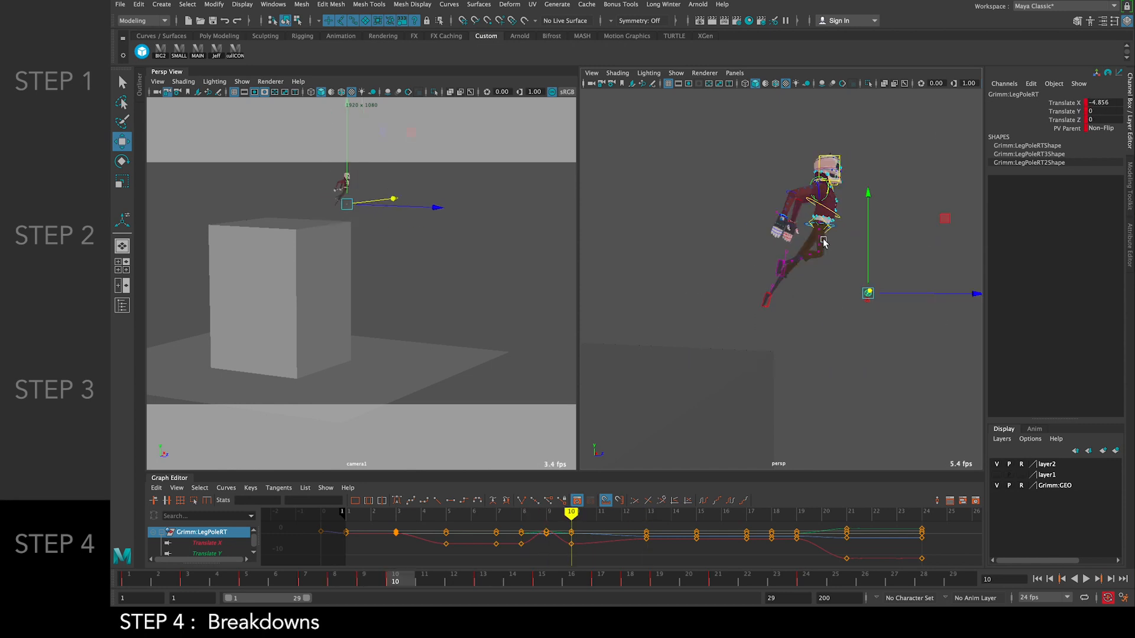
{"action": "key", "text": "period"}
{"action": "key", "text": "period"}
{"action": "key", "text": "period"}
{"action": "key", "text": "comma"}
{"action": "key", "text": "comma"}
{"action": "key", "text": "comma"}
{"action": "key", "text": "period"}
{"action": "key", "text": "period"}
{"action": "key", "text": "period"}
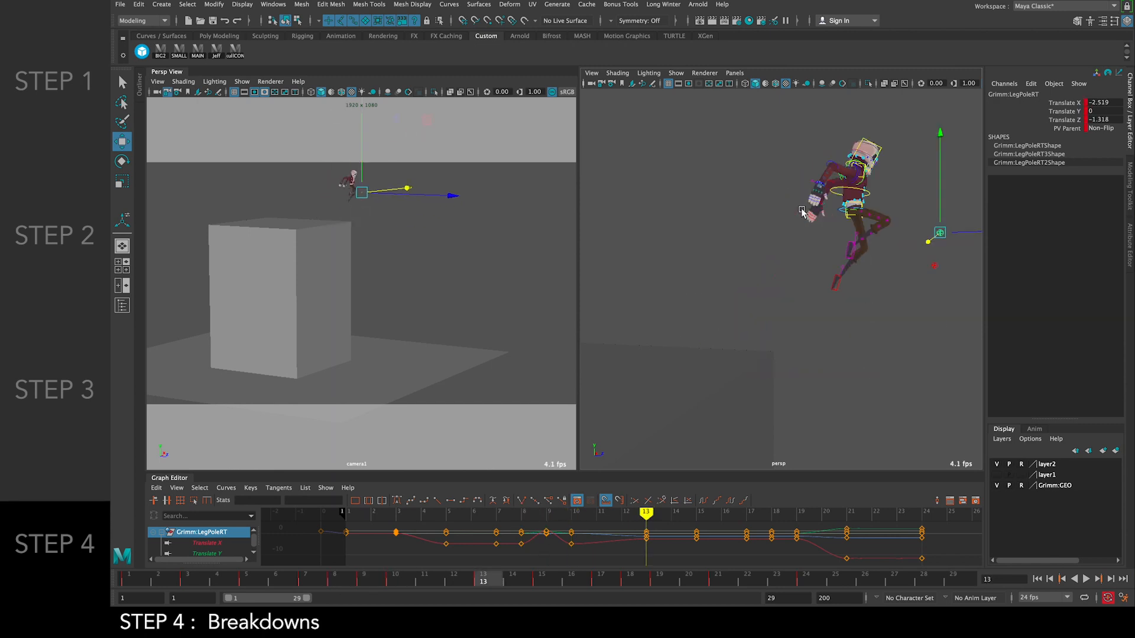
{"action": "key", "text": "period"}
{"action": "key", "text": "period"}
{"action": "key", "text": "comma"}
{"action": "key", "text": "comma"}
{"action": "key", "text": "comma"}
{"action": "key", "text": "comma"}
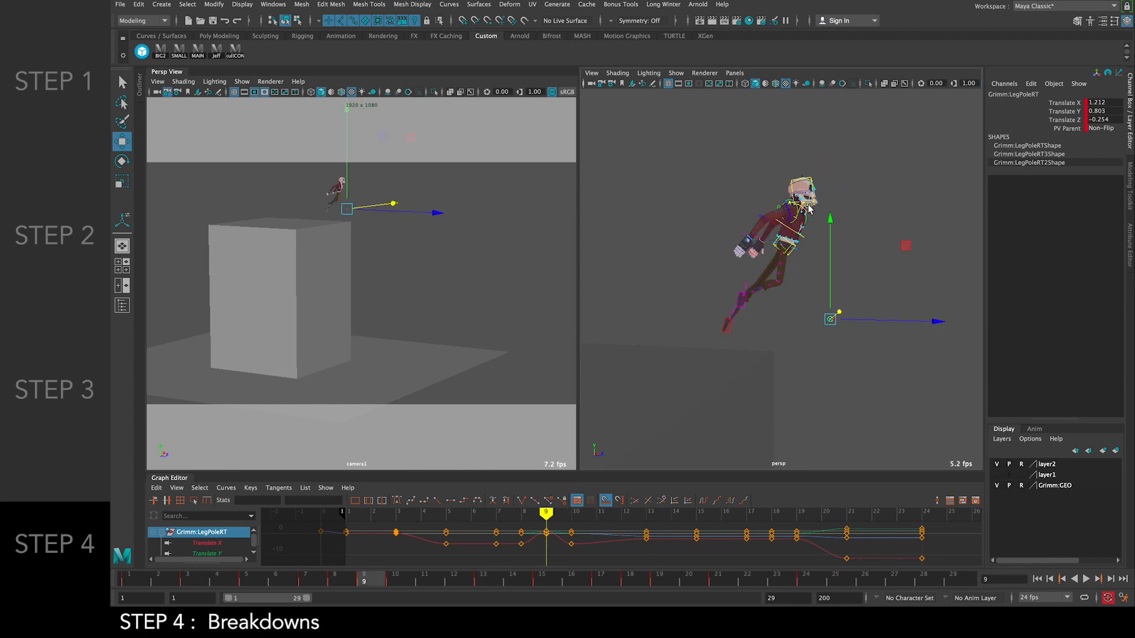
Rotate the right upper arm control slightly at frame 9 to adjust its swing in the breakdown
{"action": "left_click", "coordinate": [791, 220]}
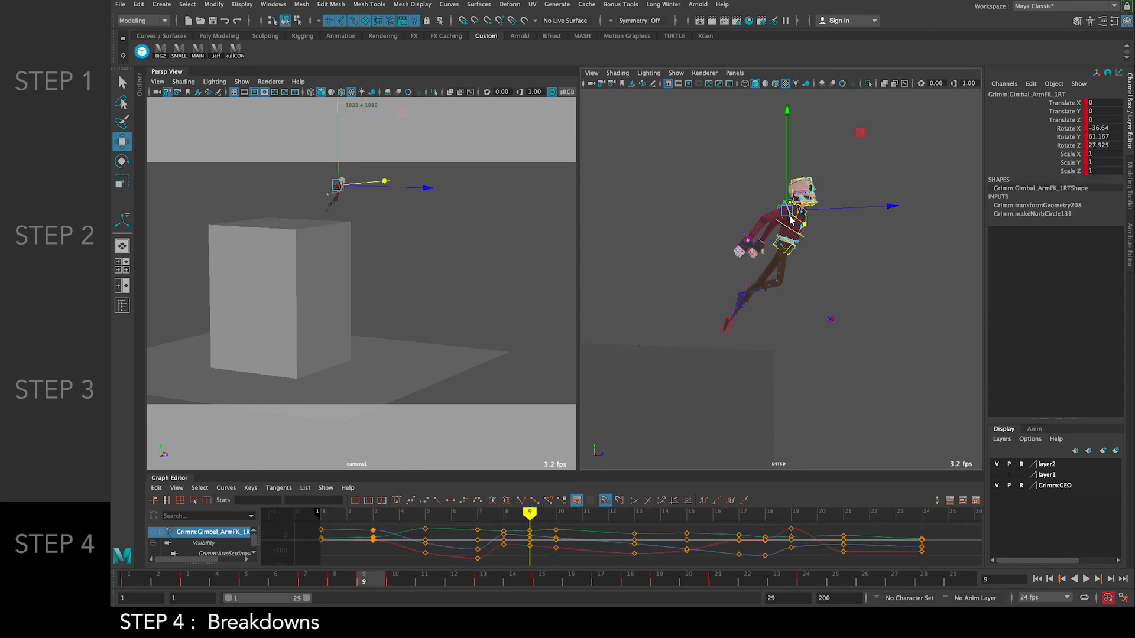
{"action": "key", "text": "e"}
{"action": "key", "text": "comma"}
{"action": "key", "text": "period"}
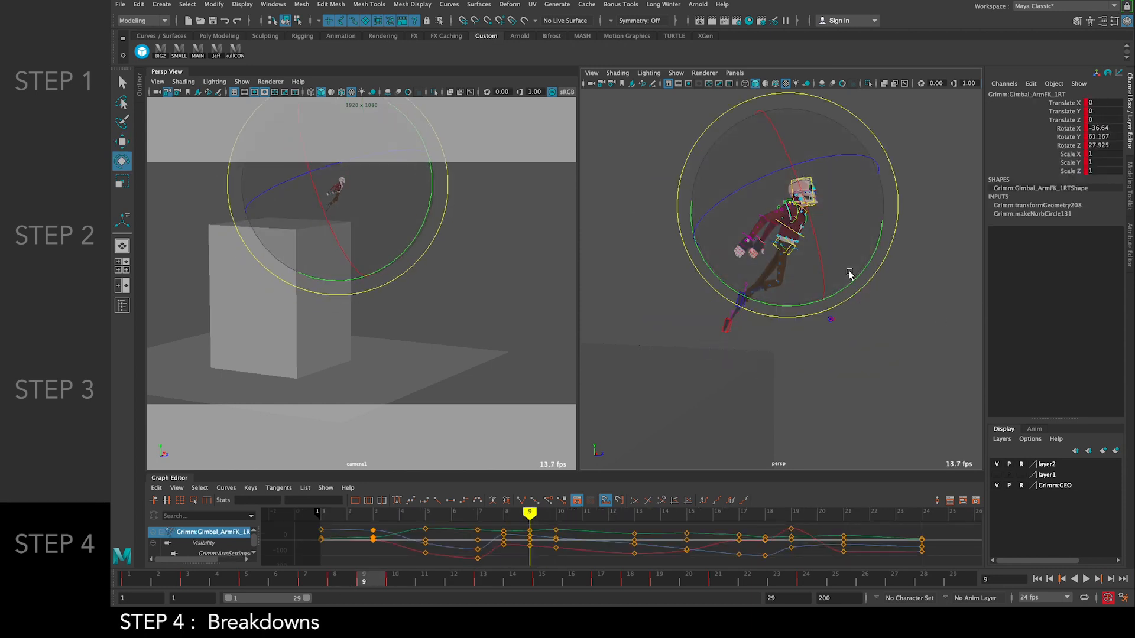
{"action": "mouse_move", "coordinate": [853, 285]}
{"action": "left_mouse_down"}
{"action": "mouse_move", "coordinate": [844, 295]}
{"action": "mouse_move", "coordinate": [861, 276]}
{"action": "mouse_move", "coordinate": [846, 282]}
{"action": "left_mouse_up"}
Step repeatedly through the key poses around frames 8 to 13 to examine the right arm's swing
{"action": "key", "text": "comma"}
{"action": "key", "text": "period"}
{"action": "key", "text": "period"}
{"action": "key", "text": "comma"}
{"action": "key", "text": "period"}
{"action": "key", "text": "period"}
{"action": "key", "text": "comma"}
{"action": "key", "text": "comma"}
{"action": "key", "text": "comma"}
{"action": "key", "text": "period"}
{"action": "key", "text": "period"}
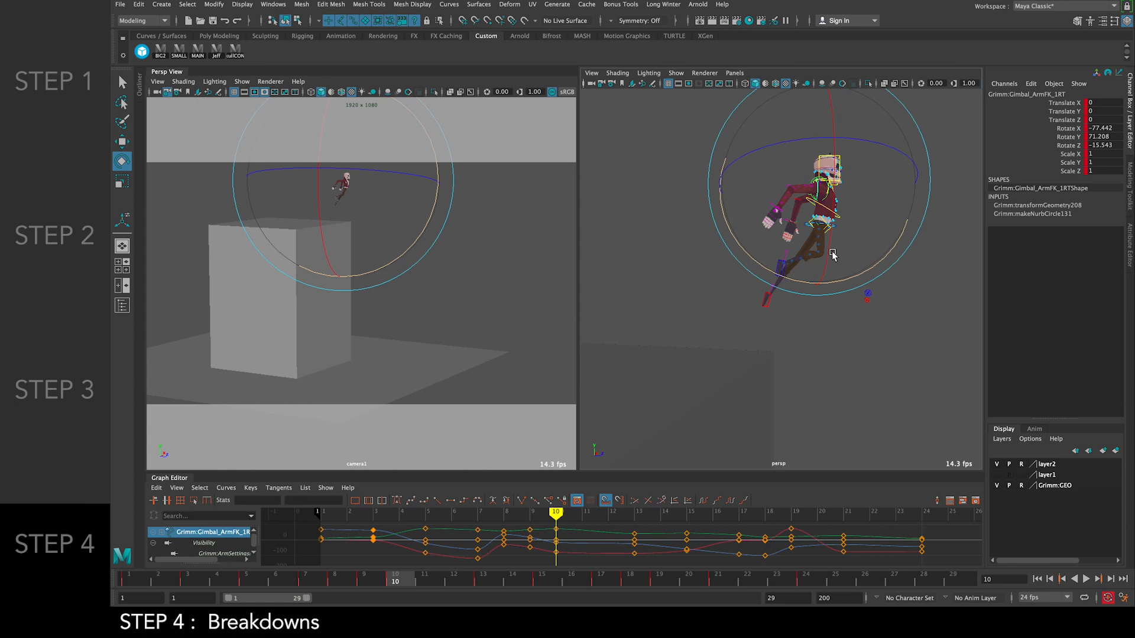
{"action": "key", "text": "comma"}
{"action": "key", "text": "comma"}
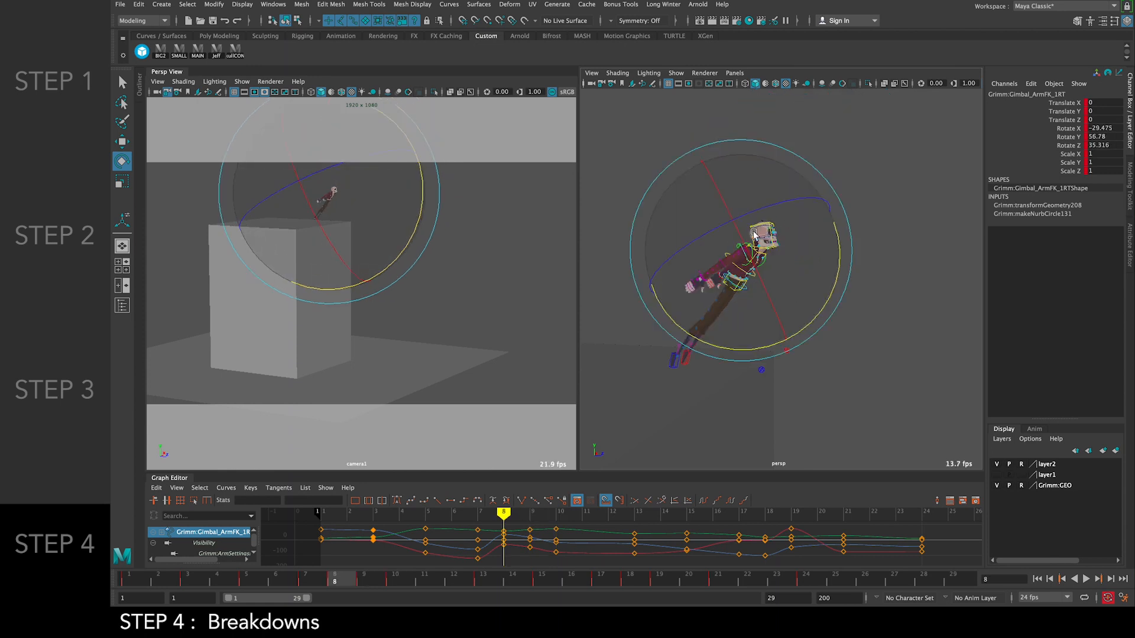
{"action": "key", "text": "period"}
{"action": "key", "text": "period"}
{"action": "key", "text": "comma"}
{"action": "key", "text": "comma"}
{"action": "key", "text": "period"}
{"action": "key", "text": "period"}
{"action": "key", "text": "comma"}
{"action": "key", "text": "period"}
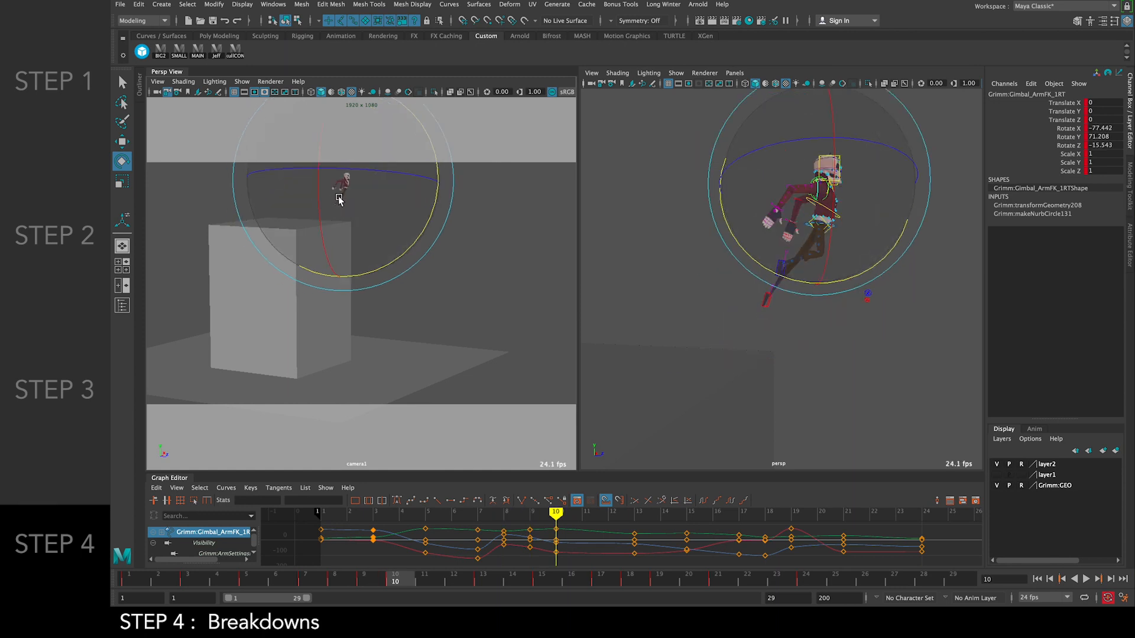
{"action": "key", "text": "period"}
{"action": "key", "text": "period"}
{"action": "key", "text": "period"}
{"action": "key", "text": "comma"}
{"action": "key", "text": "comma"}
{"action": "key", "text": "comma"}
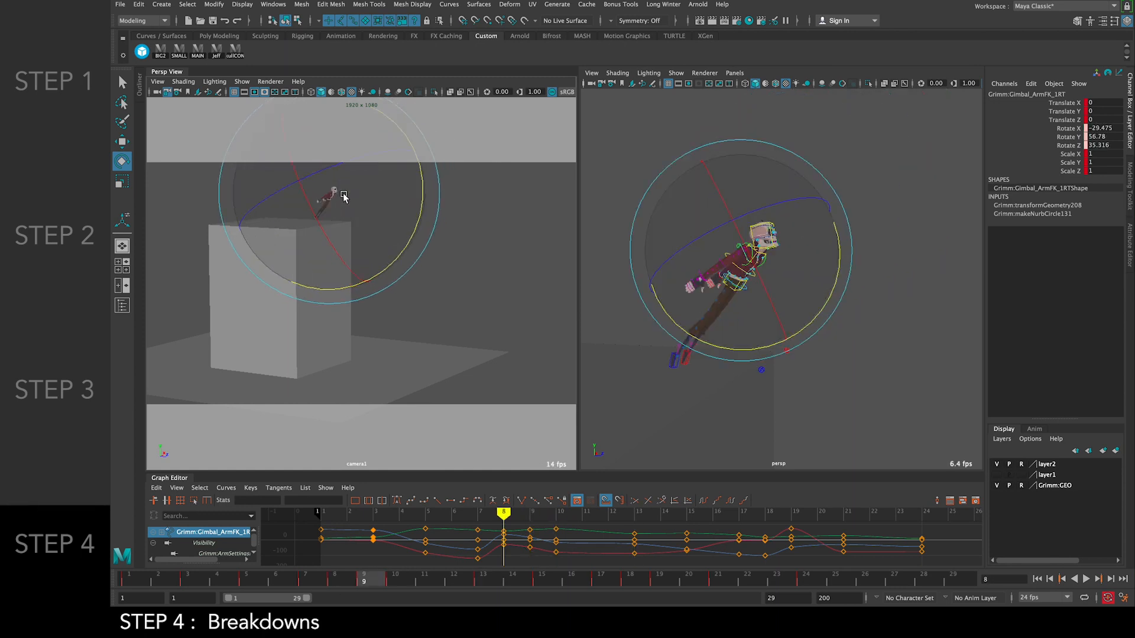
{"action": "key", "text": "period"}
{"action": "key", "text": "period"}
{"action": "key", "text": "period"}
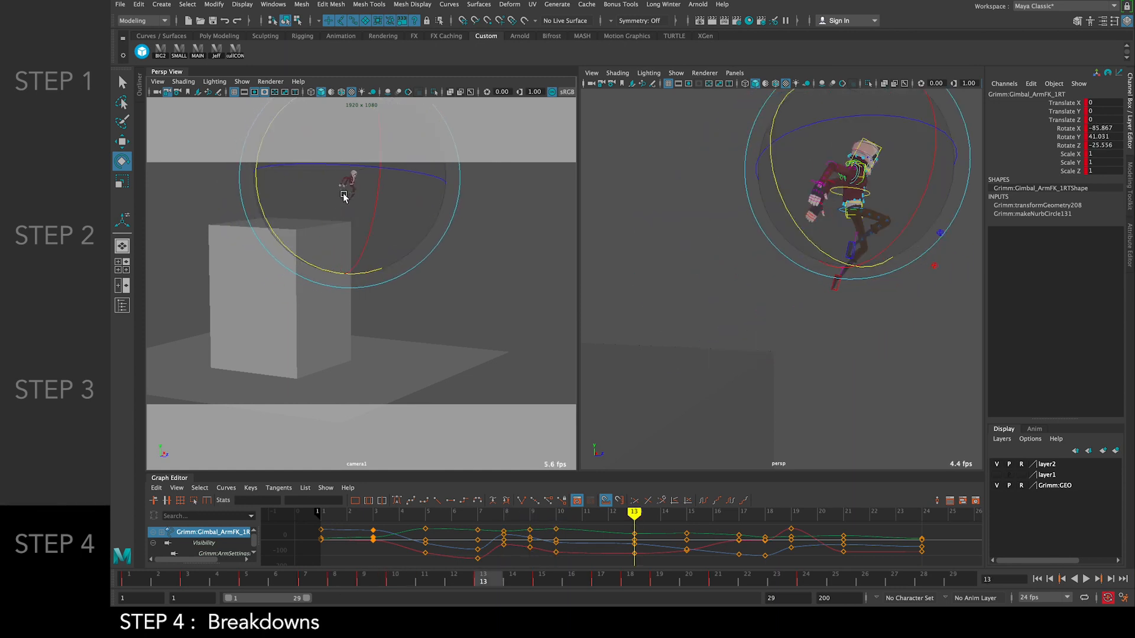
{"action": "key", "text": "comma"}
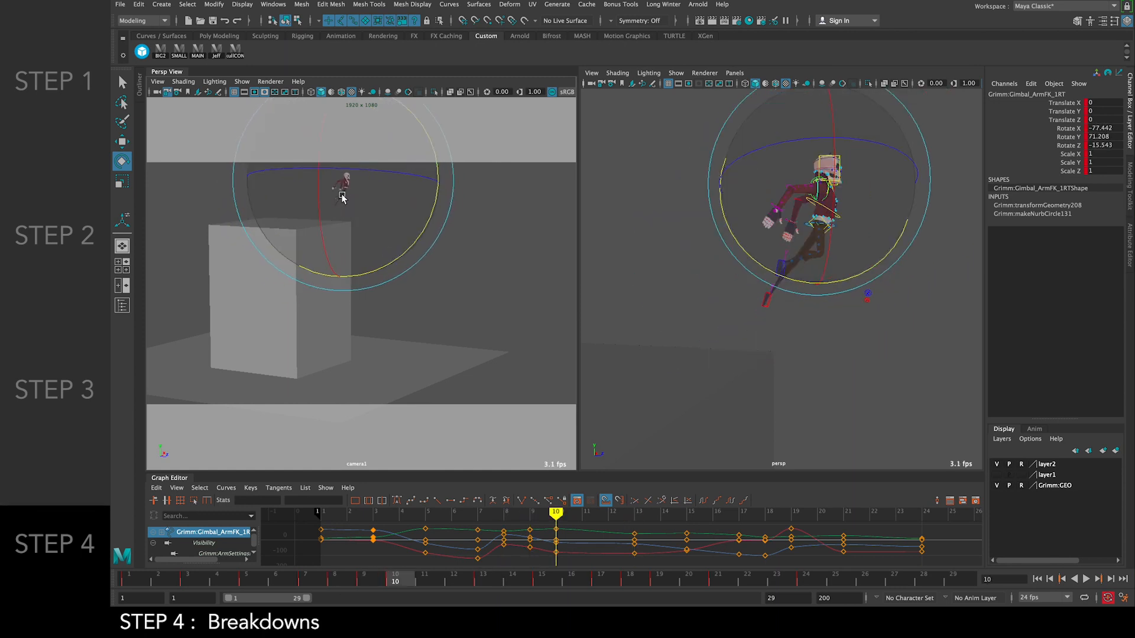
Rotate the left forearm control at frame 9 to about X 10.2, Y -28.6, Z -12.5, and compare it with the neighbouring key poses
{"action": "left_click", "coordinate": [774, 210]}
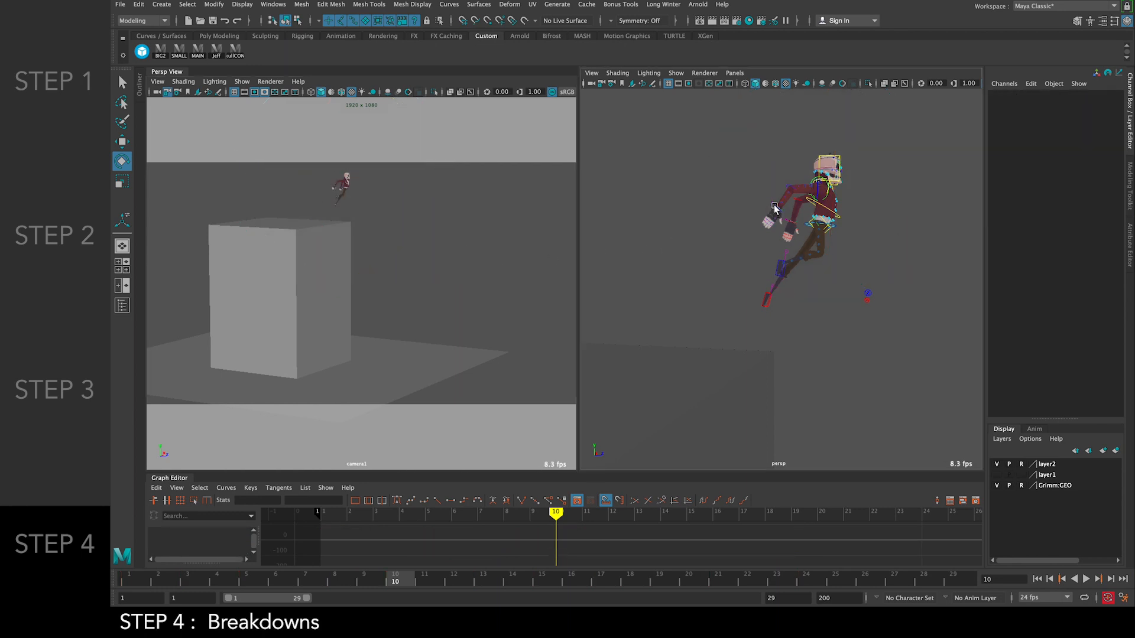
{"action": "left_click", "coordinate": [795, 203]}
{"action": "key", "text": "comma"}
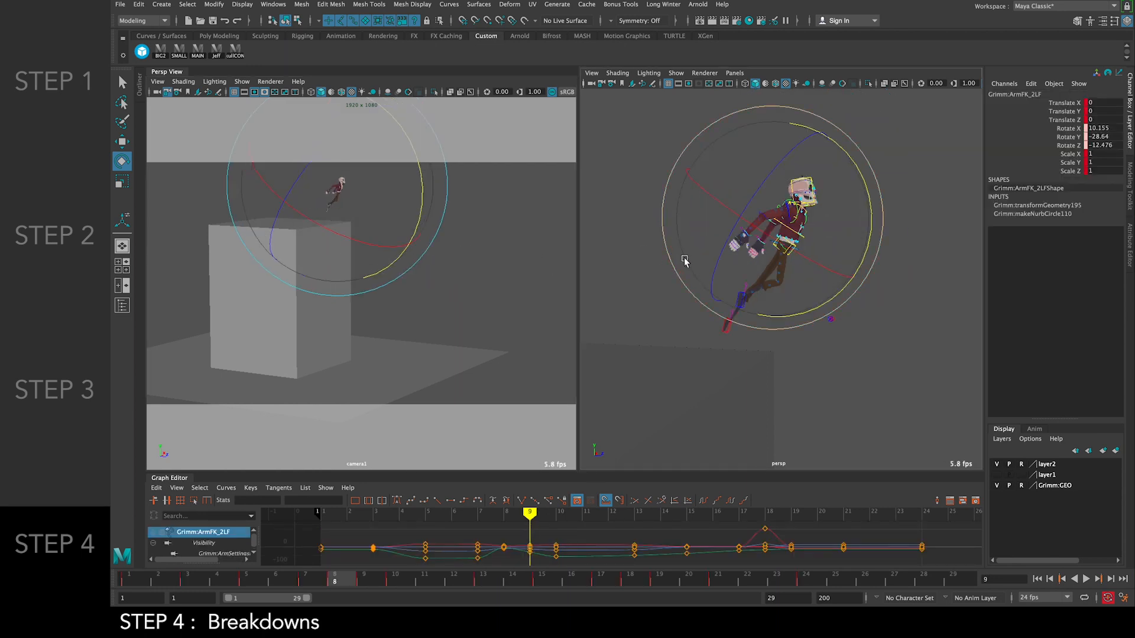
{"action": "key", "text": "comma"}
{"action": "key", "text": "period"}
{"action": "key", "text": "period"}
{"action": "key", "text": "period"}
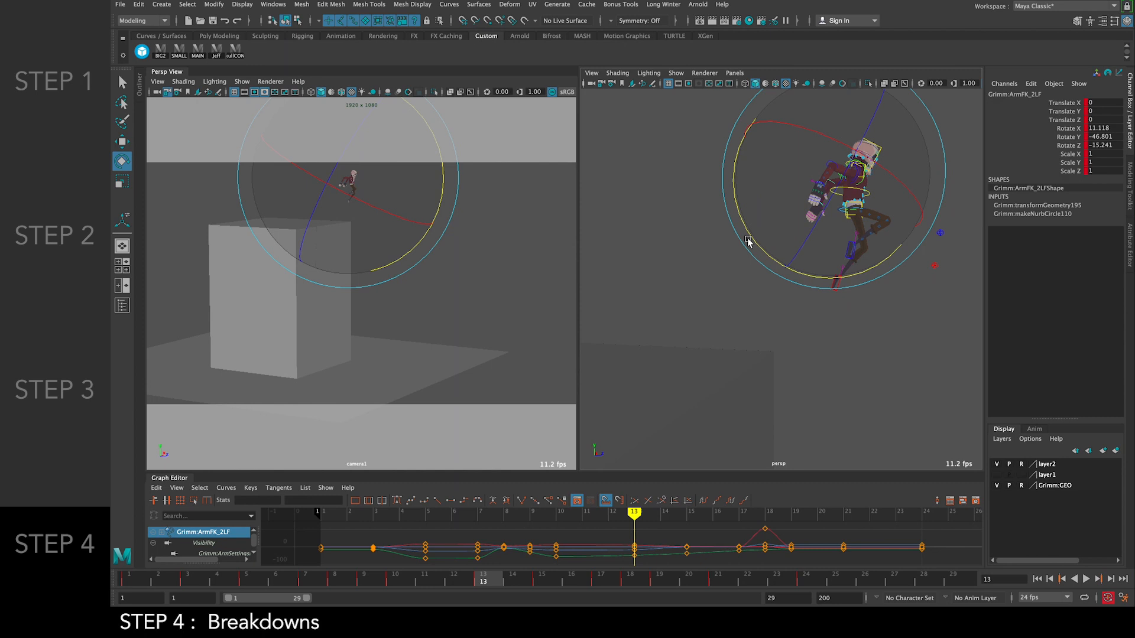
Step repeatedly through the key poses around frames 9 to 13 to examine the left forearm's swing
{"action": "key", "text": "comma"}
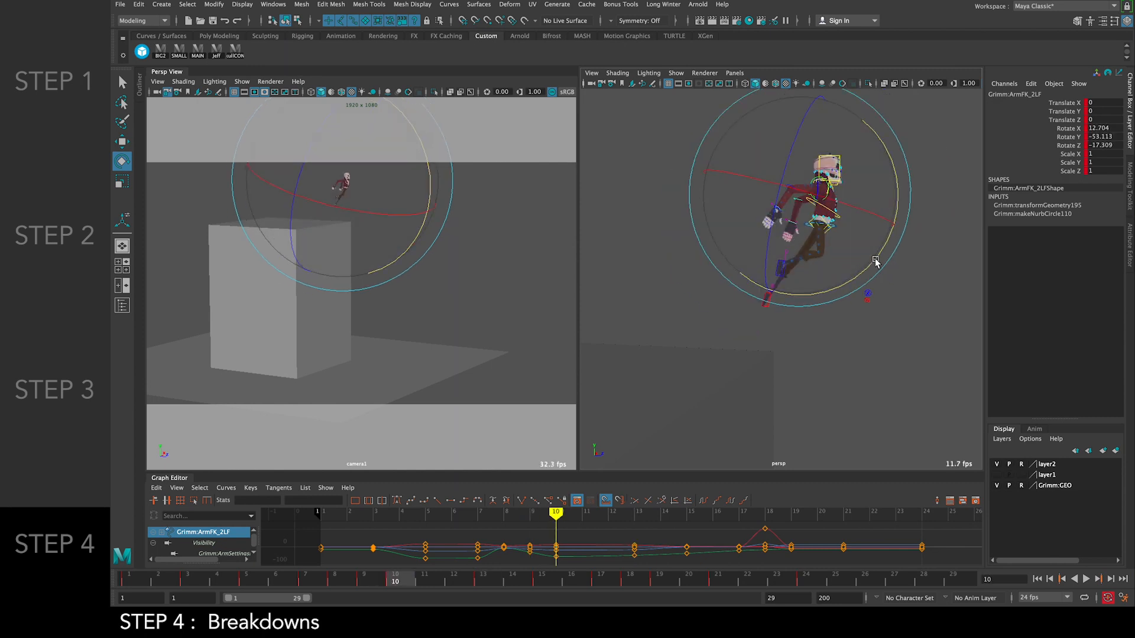
{"action": "key", "text": "comma"}
{"action": "key", "text": "period"}
{"action": "key", "text": "period"}
{"action": "key", "text": "comma"}
{"action": "key", "text": "comma"}
{"action": "key", "text": "period"}
{"action": "key", "text": "period"}
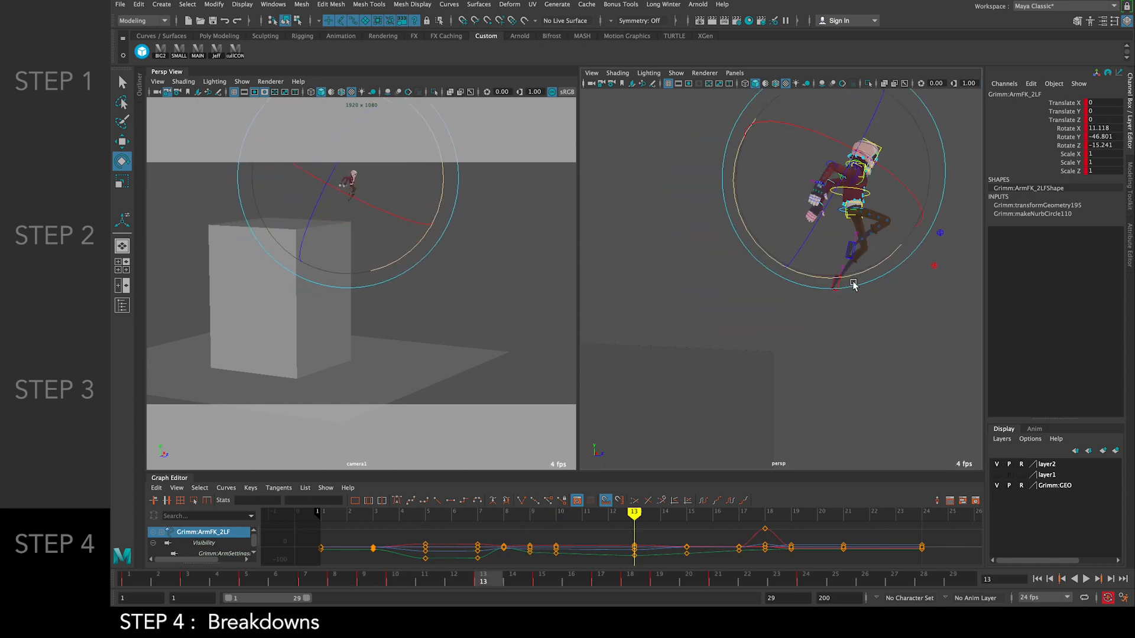
{"action": "key", "text": "comma"}
{"action": "key", "text": "comma"}
{"action": "key", "text": "period"}
{"action": "key", "text": "period"}
{"action": "key", "text": "period"}
{"action": "key", "text": "comma"}
{"action": "key", "text": "period"}
{"action": "key", "text": "comma"}
{"action": "key", "text": "period"}
{"action": "key", "text": "comma"}
{"action": "key", "text": "period"}
{"action": "key", "text": "comma"}
{"action": "key", "text": "comma"}
{"action": "key", "text": "alt+v"}
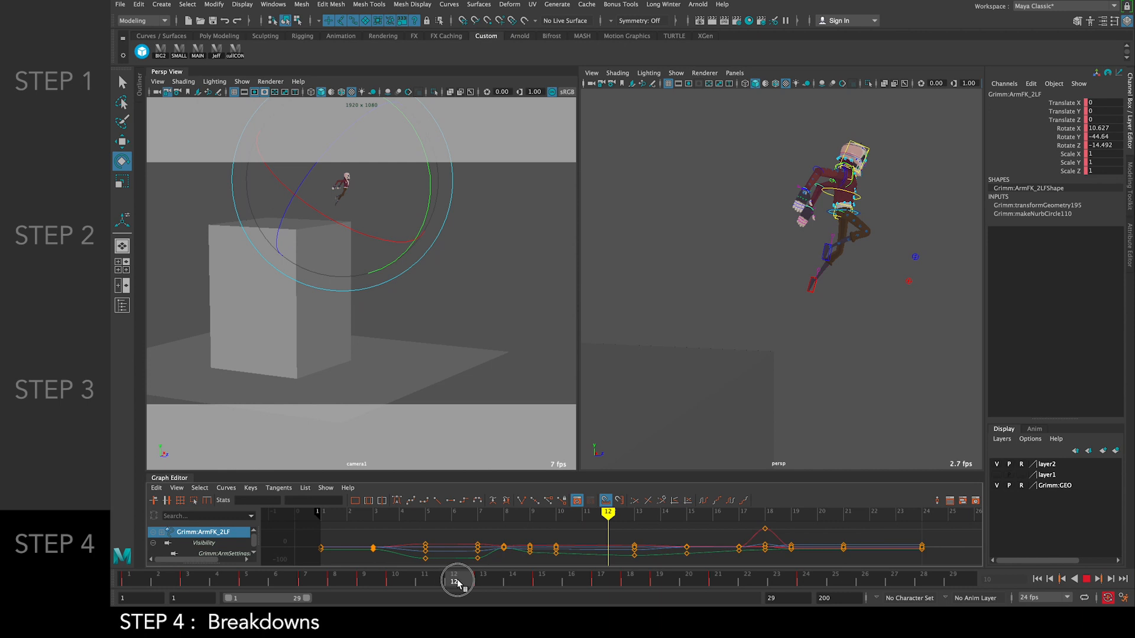
Scrub frames 10 to 13, then rotate the right forearm control at frame 13 to about X 30.3, Y -41.1, Z -10.2
{"action": "left_click", "coordinate": [396, 582]}
{"action": "mouse_move", "coordinate": [462, 582]}
{"action": "left_mouse_down"}
{"action": "mouse_move", "coordinate": [398, 580]}
{"action": "mouse_move", "coordinate": [544, 581]}
{"action": "mouse_move", "coordinate": [512, 591]}
{"action": "mouse_move", "coordinate": [425, 584]}
{"action": "mouse_move", "coordinate": [485, 585]}
{"action": "left_mouse_up"}
{"action": "left_click", "coordinate": [712, 137]}
{"action": "left_click", "coordinate": [829, 156]}
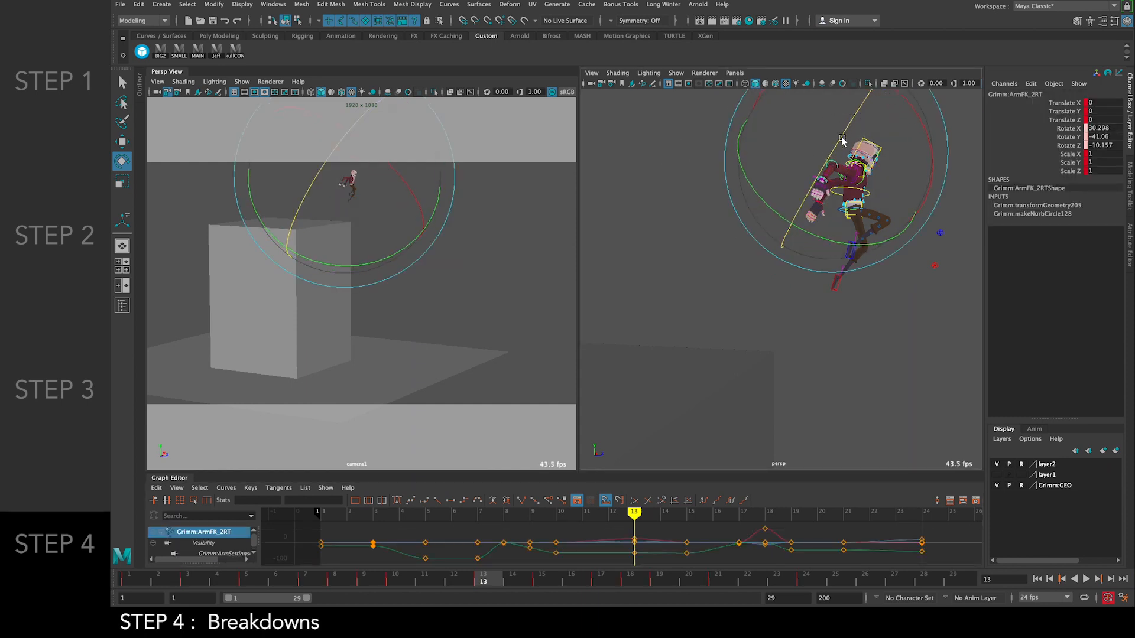
{"action": "left_click", "coordinate": [771, 303]}
{"action": "left_click_drag", "start_coordinate": [771, 303], "coordinate": [858, 251], "text": "alt"}
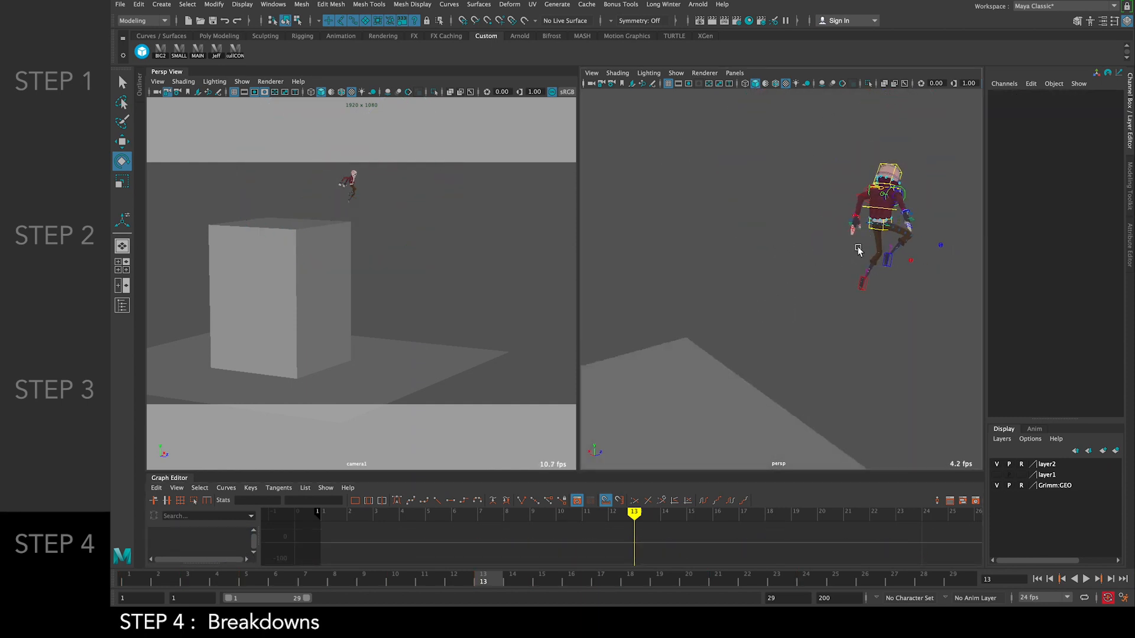
Select the left forearm control and step through the key poses from frame 13 back to frame 8 to examine its motion from the side
{"action": "left_click", "coordinate": [859, 195]}
{"action": "left_click_drag", "start_coordinate": [939, 251], "coordinate": [827, 275]}
{"action": "key", "text": "comma"}
{"action": "key", "text": "period"}
{"action": "key", "text": "period"}
{"action": "key", "text": "comma"}
{"action": "key", "text": "comma"}
{"action": "key", "text": "period"}
{"action": "key", "text": "period"}
{"action": "key", "text": "comma"}
{"action": "key", "text": "period"}
{"action": "key", "text": "comma"}
{"action": "key", "text": "comma"}
{"action": "key", "text": "comma"}
{"action": "key", "text": "comma"}
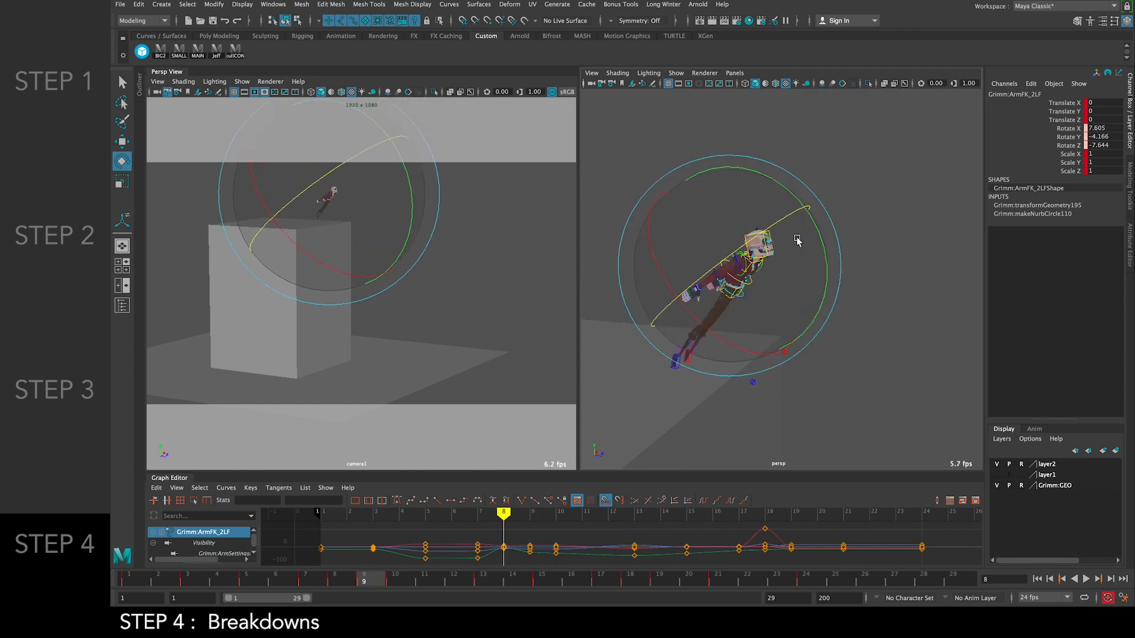
Step through the key poses from frame 8 up to frame 15 and beyond to examine how both arms swing upward
{"action": "key", "text": "period"}
{"action": "key", "text": "period"}
{"action": "key", "text": "period"}
{"action": "key", "text": "period"}
{"action": "key", "text": "period"}
{"action": "key", "text": "comma"}
{"action": "key", "text": "comma"}
{"action": "key", "text": "comma"}
{"action": "key", "text": "period"}
{"action": "key", "text": "period"}
{"action": "key", "text": "period"}
{"action": "key", "text": "comma"}
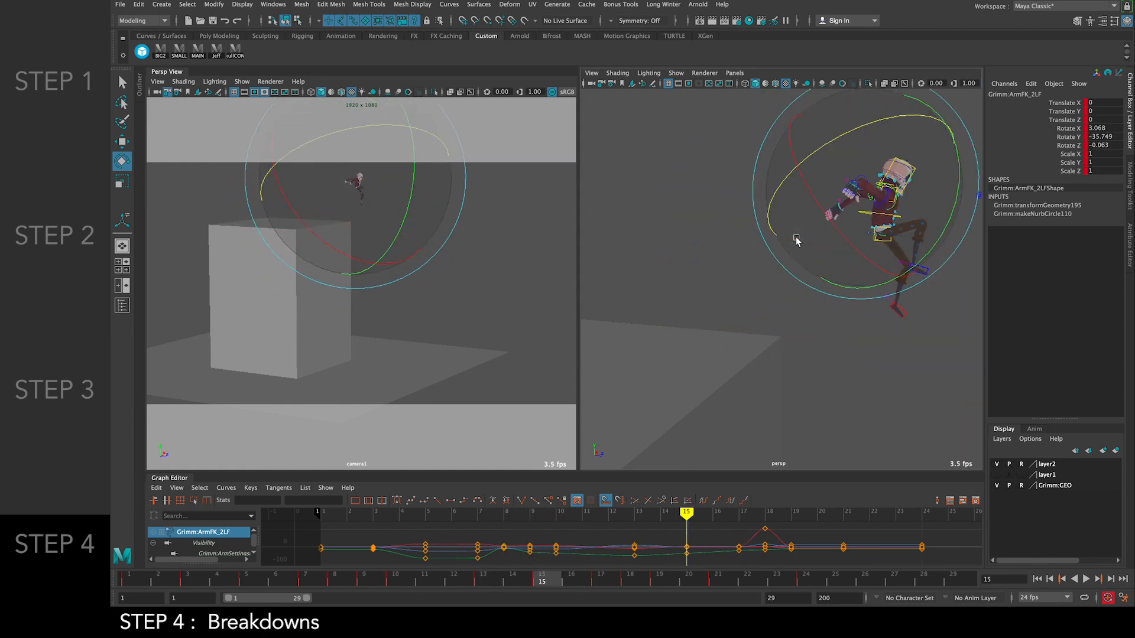
{"action": "key", "text": "period"}
{"action": "key", "text": "comma"}
{"action": "key", "text": "comma"}
{"action": "key", "text": "period"}
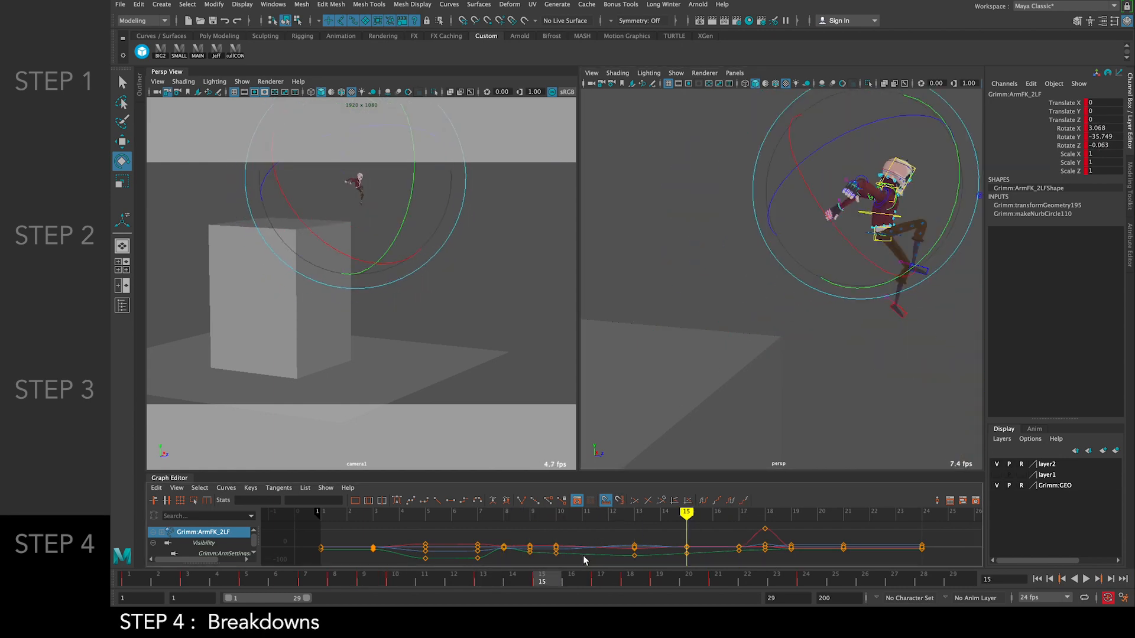
Scrub and step through frames 14 to 17 to examine how the arms and legs extend between the poses
{"action": "mouse_move", "coordinate": [560, 583]}
{"action": "left_mouse_down"}
{"action": "mouse_move", "coordinate": [548, 580]}
{"action": "mouse_move", "coordinate": [574, 582]}
{"action": "left_mouse_up"}
{"action": "key", "text": "comma"}
{"action": "mouse_move", "coordinate": [552, 584]}
{"action": "left_mouse_down"}
{"action": "mouse_move", "coordinate": [578, 584]}
{"action": "mouse_move", "coordinate": [520, 586]}
{"action": "mouse_move", "coordinate": [531, 583]}
{"action": "left_mouse_up"}
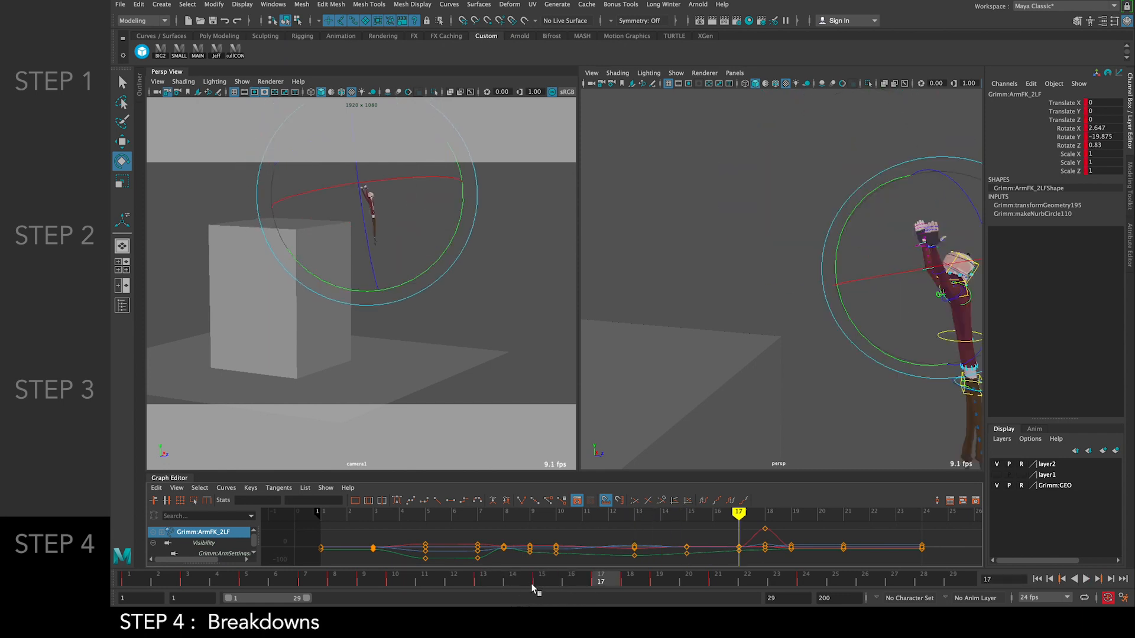
{"action": "left_click_drag", "start_coordinate": [685, 430], "coordinate": [640, 372], "text": "alt"}
{"action": "key", "text": "period"}
{"action": "key", "text": "comma"}
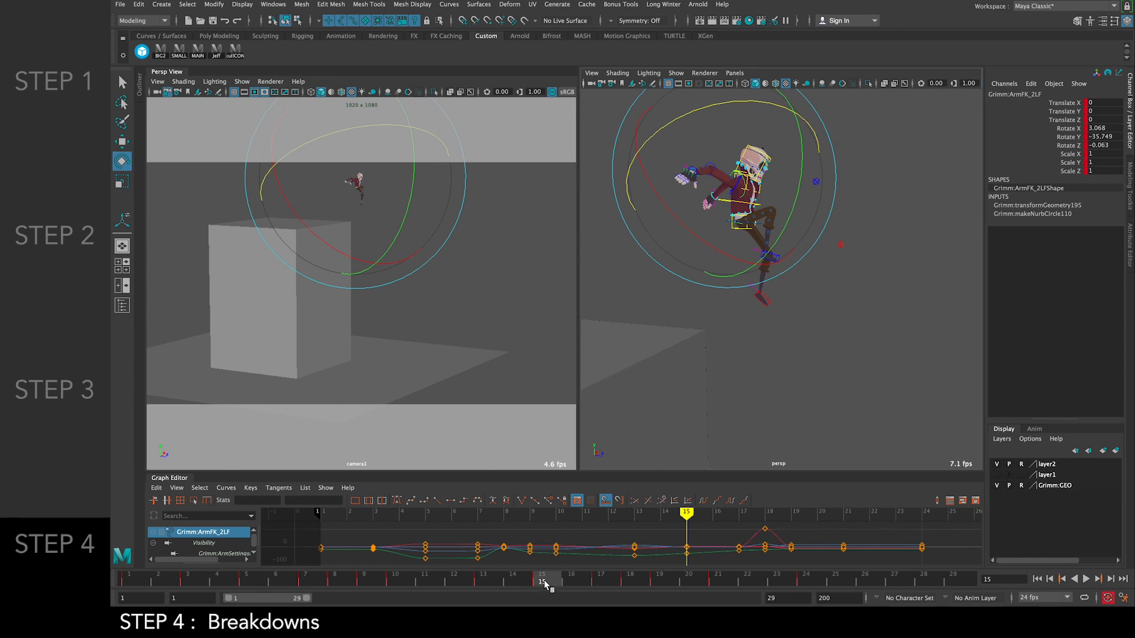
{"action": "mouse_move", "coordinate": [545, 584]}
{"action": "left_mouse_down"}
{"action": "mouse_move", "coordinate": [579, 584]}
{"action": "mouse_move", "coordinate": [516, 585]}
{"action": "left_mouse_up"}
{"action": "key", "text": "period"}
{"action": "key", "text": "period"}
{"action": "key", "text": "comma"}
Select all character controls and key the whole pose as a breakdown at frame 16, comparing it with frame 15
{"action": "left_click_drag", "start_coordinate": [543, 580], "coordinate": [573, 580]}
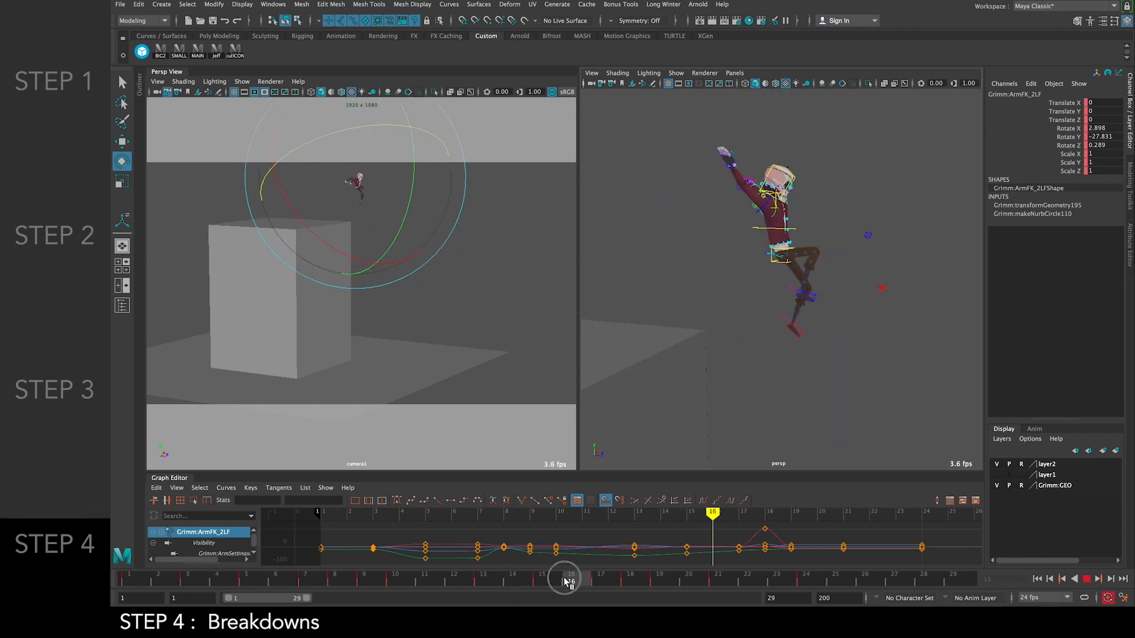
{"action": "left_click", "coordinate": [235, 52]}
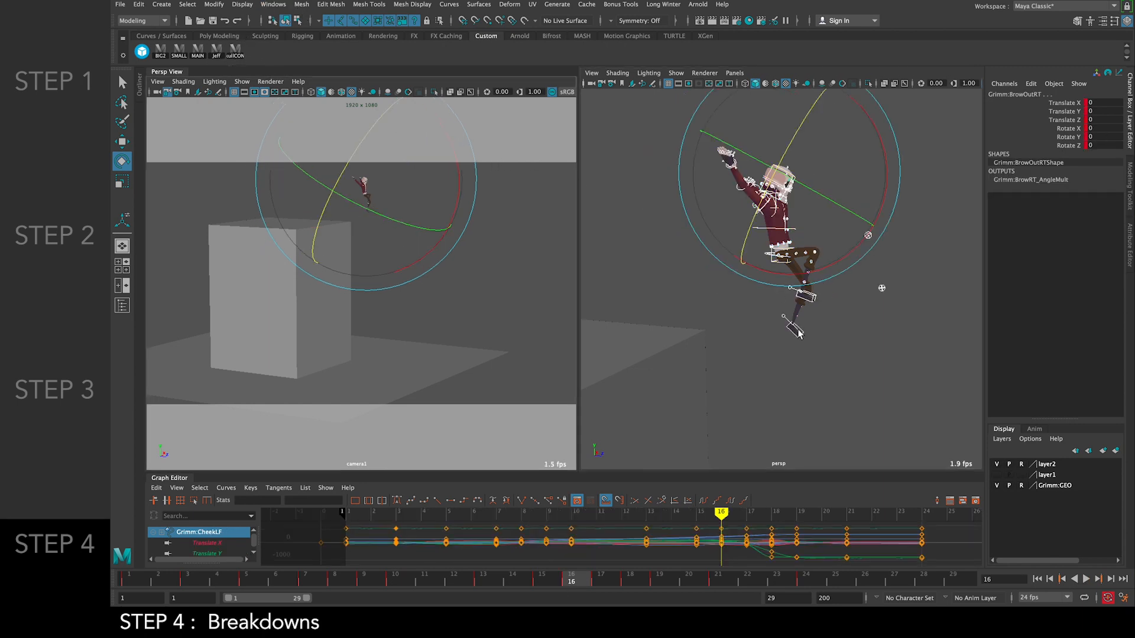
{"action": "key", "text": "comma"}
{"action": "key", "text": "period"}
{"action": "key", "text": "comma"}
{"action": "key", "text": "comma"}
{"action": "key", "text": "period"}
{"action": "left_click", "coordinate": [822, 326]}
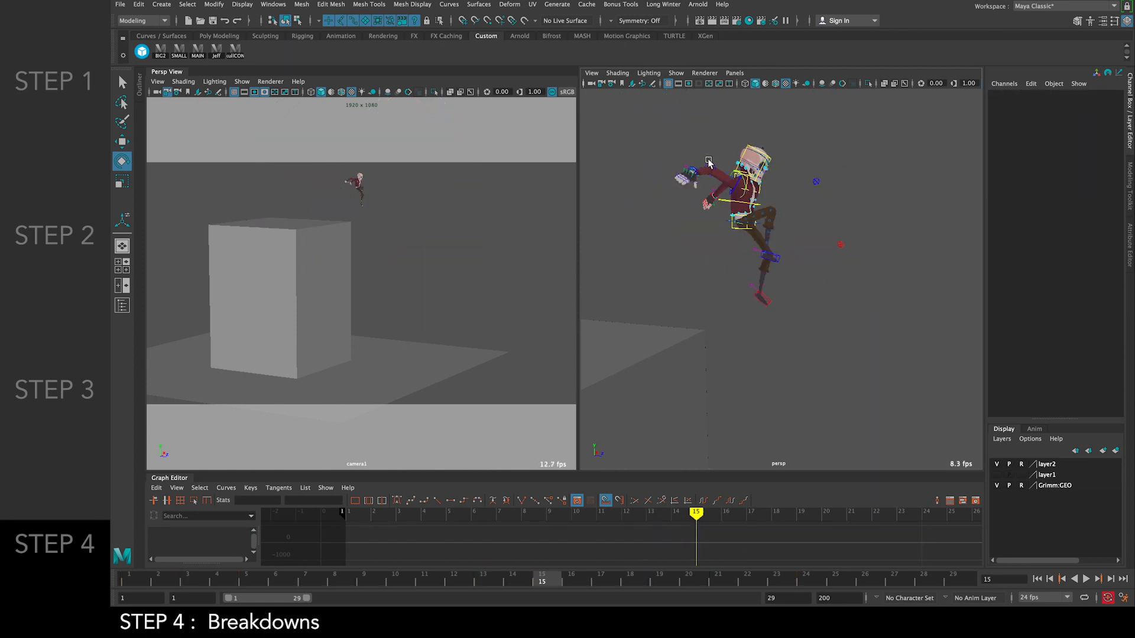
Rotate the right wrist gimbal control at frame 15 to about X 9.6, Y -11.8, Z 19.8, comparing it with the neighbouring poses
{"action": "right_click_drag", "start_coordinate": [703, 170], "coordinate": [728, 187], "text": "alt"}
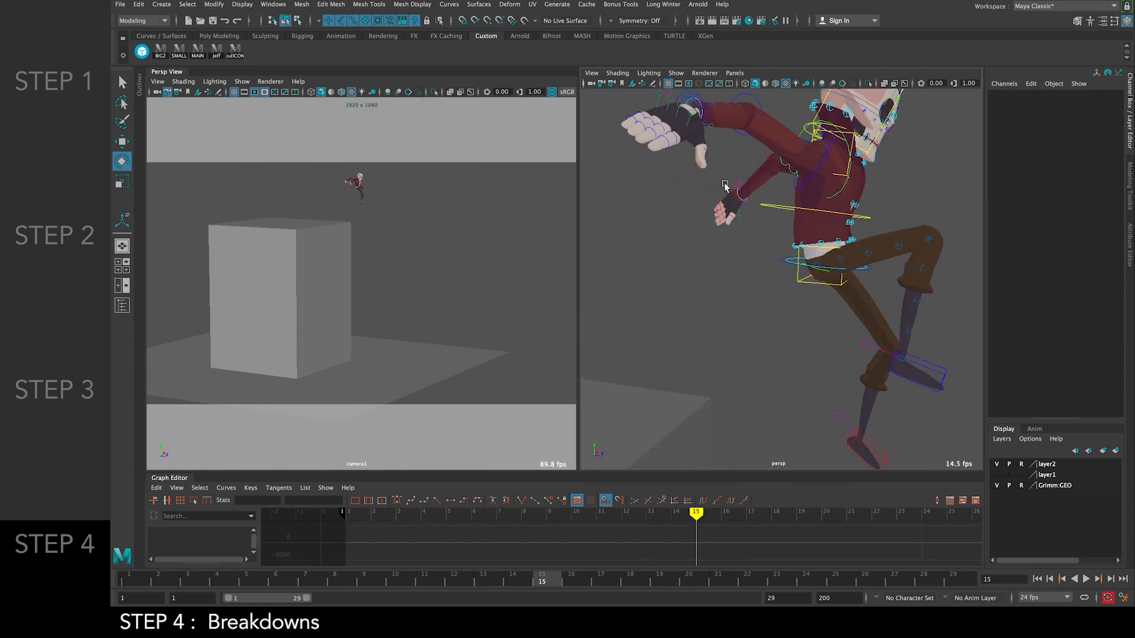
{"action": "left_click", "coordinate": [691, 99]}
{"action": "left_click_drag", "start_coordinate": [644, 98], "coordinate": [604, 139]}
{"action": "key", "text": "comma"}
{"action": "key", "text": "period"}
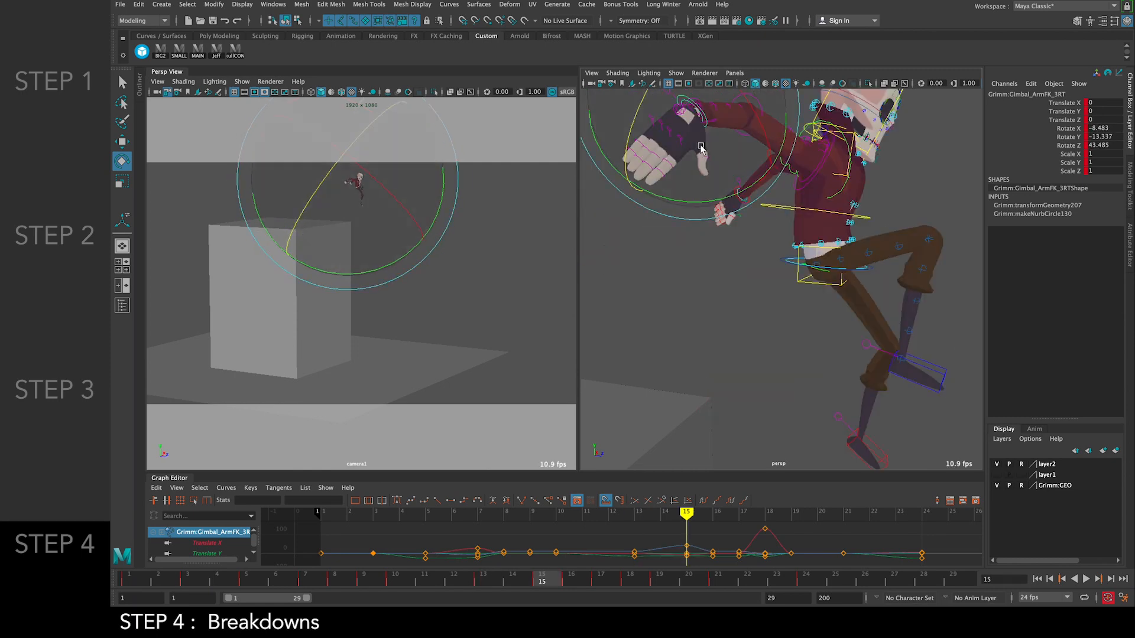
{"action": "key", "text": "comma"}
{"action": "right_click_drag", "start_coordinate": [757, 172], "coordinate": [702, 149], "text": "alt"}
{"action": "key", "text": "period"}
{"action": "key", "text": "period"}
{"action": "key", "text": "comma"}
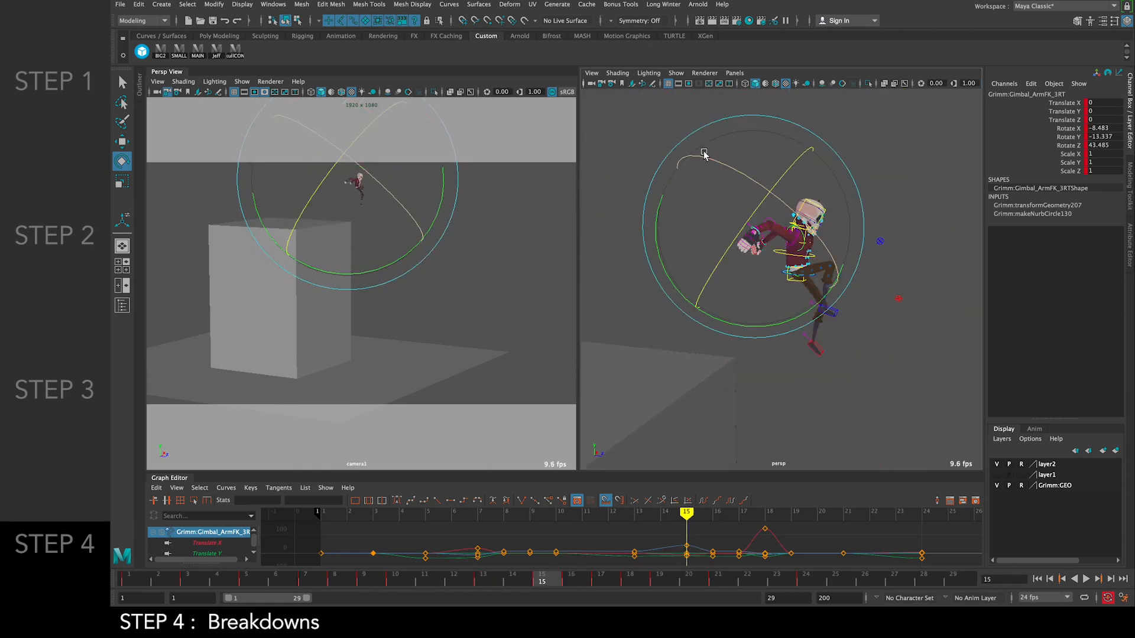
{"action": "left_click_drag", "start_coordinate": [731, 159], "coordinate": [785, 174]}
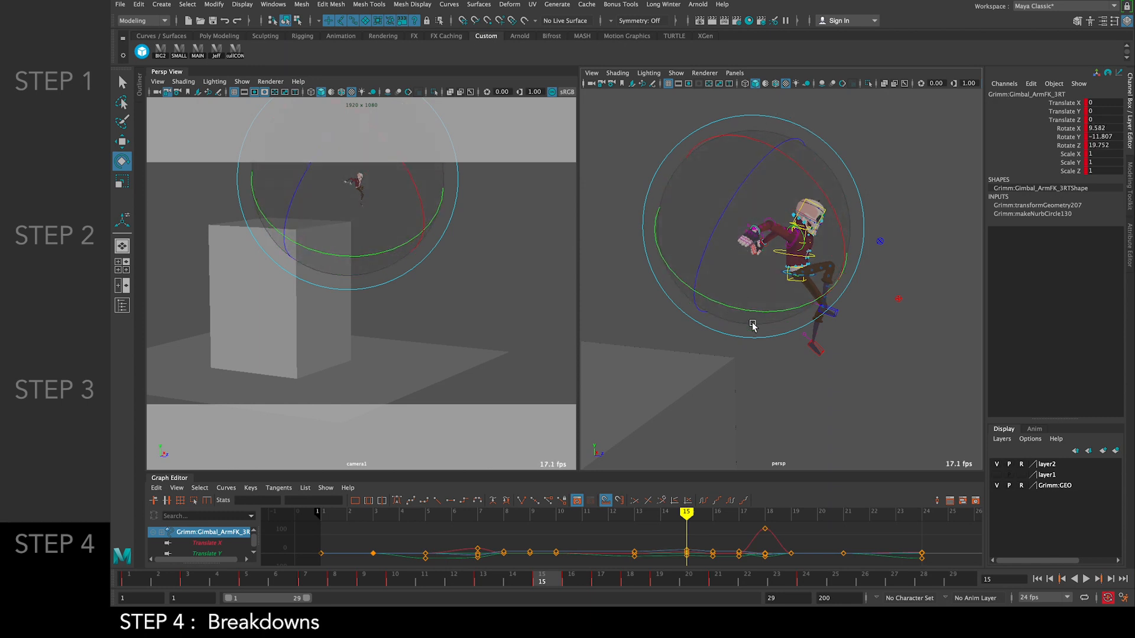
{"action": "left_click", "coordinate": [763, 281]}
Bend the fingers of the right hand downward at frame 15 and compare the hand with the previous key pose
{"action": "scroll", "coordinate": [765, 280], "scroll_direction": "up", "scroll_amount": 8}
{"action": "left_click_drag", "start_coordinate": [702, 154], "coordinate": [749, 248], "text": "alt"}
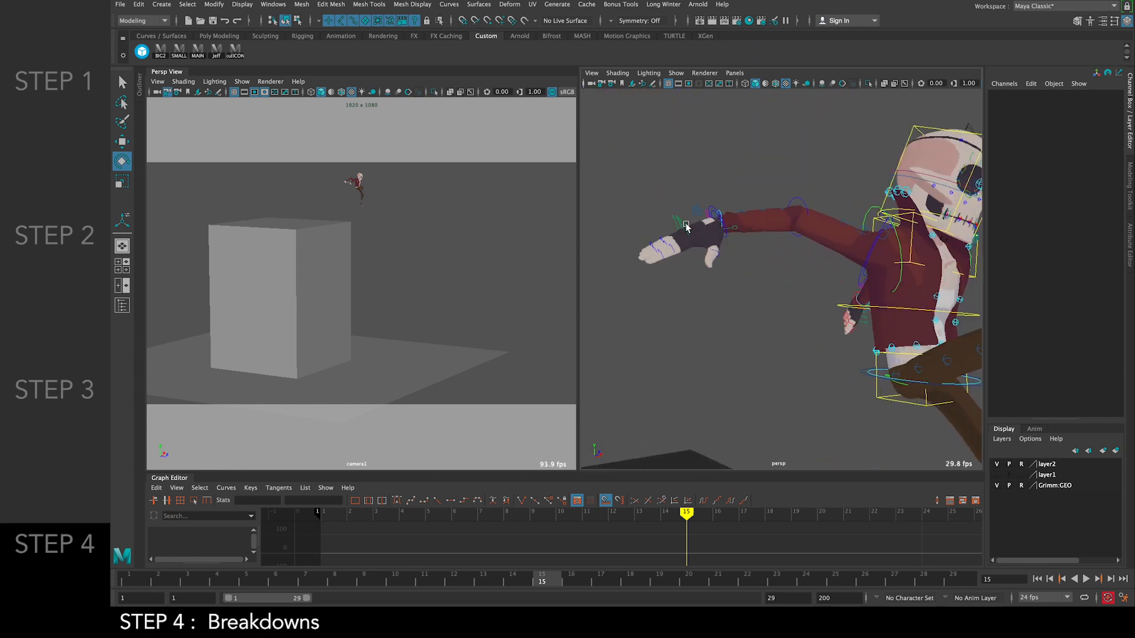
{"action": "left_click", "coordinate": [686, 226]}
{"action": "left_click_drag", "start_coordinate": [623, 157], "coordinate": [584, 205]}
{"action": "key", "text": "comma"}
{"action": "key", "text": "period"}
{"action": "key", "text": "comma"}
{"action": "key", "text": "period"}
{"action": "left_click", "coordinate": [794, 162]}
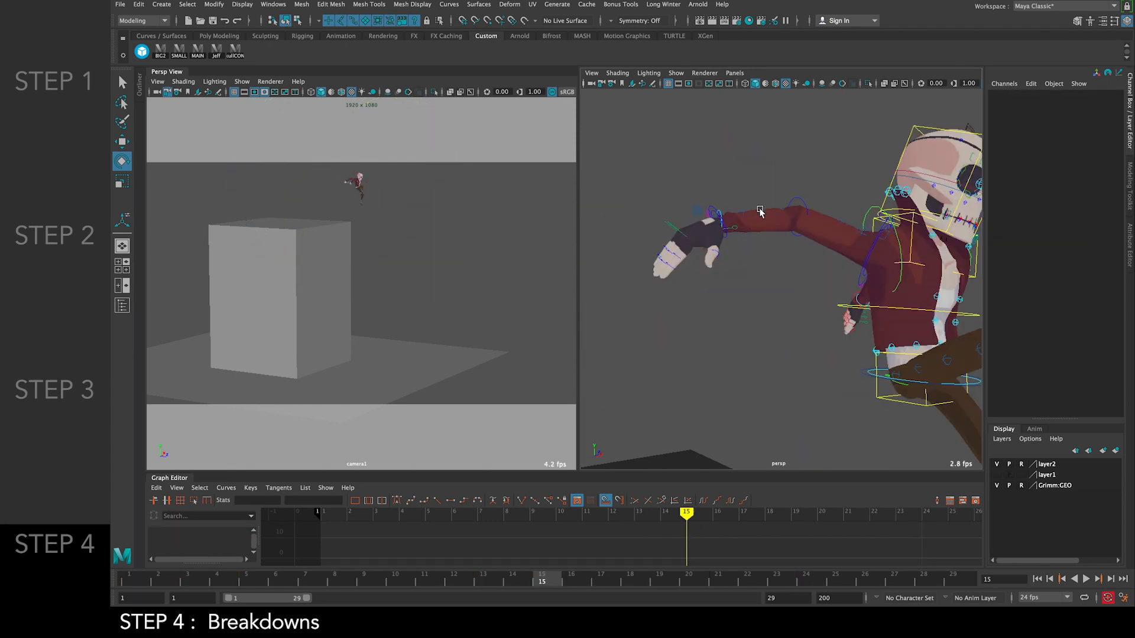
Move the right forearm's bend controls at frame 15 to give the forearm a curved shape
{"action": "left_click", "coordinate": [761, 212]}
{"action": "key", "text": "w"}
{"action": "left_click_drag", "start_coordinate": [763, 212], "coordinate": [757, 136]}
{"action": "left_click", "coordinate": [788, 161]}
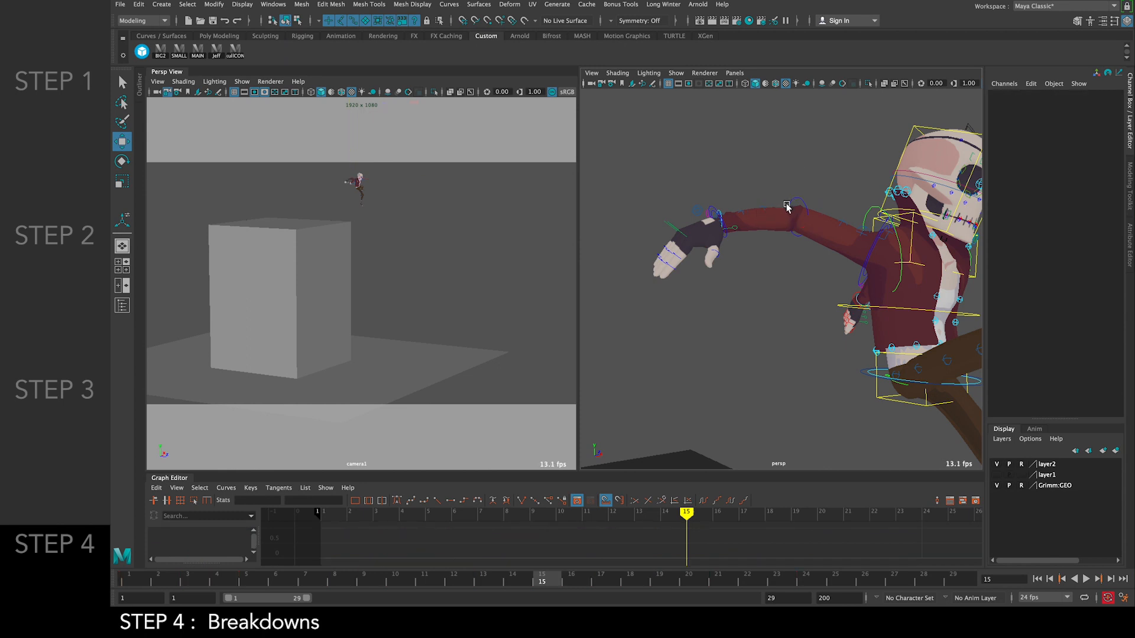
{"action": "left_click", "coordinate": [743, 213]}
{"action": "left_click_drag", "start_coordinate": [741, 140], "coordinate": [837, 219]}
Adjust the bend controls along the right upper arm and elbow at frame 15 to smooth the arm's arc
{"action": "left_click", "coordinate": [843, 223]}
{"action": "left_click", "coordinate": [839, 155]}
{"action": "left_click", "coordinate": [839, 170]}
{"action": "left_click_drag", "start_coordinate": [838, 170], "coordinate": [878, 213], "text": "alt"}
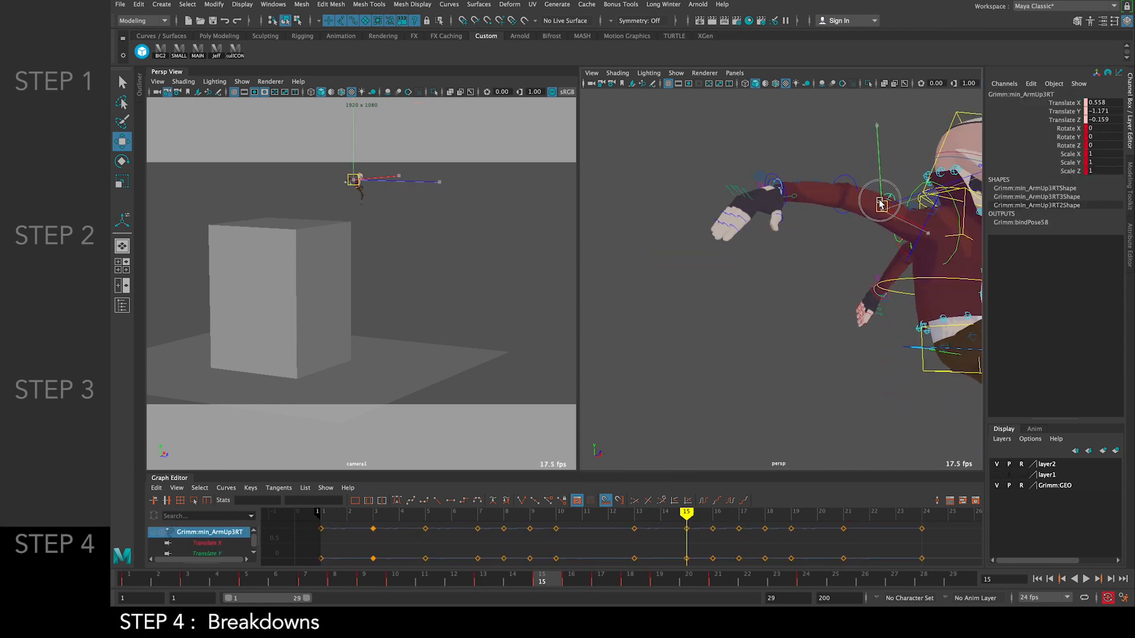
{"action": "left_click_drag", "start_coordinate": [879, 218], "coordinate": [814, 245], "text": "alt"}
{"action": "left_click", "coordinate": [824, 349]}
{"action": "left_click", "coordinate": [861, 254]}
{"action": "left_click", "coordinate": [816, 237]}
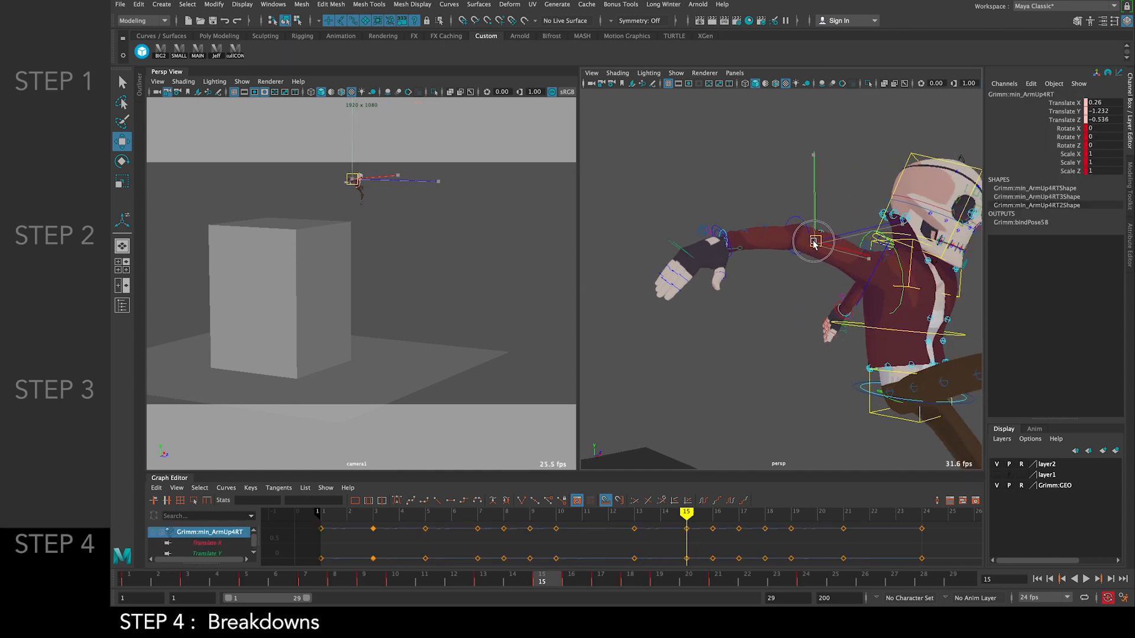
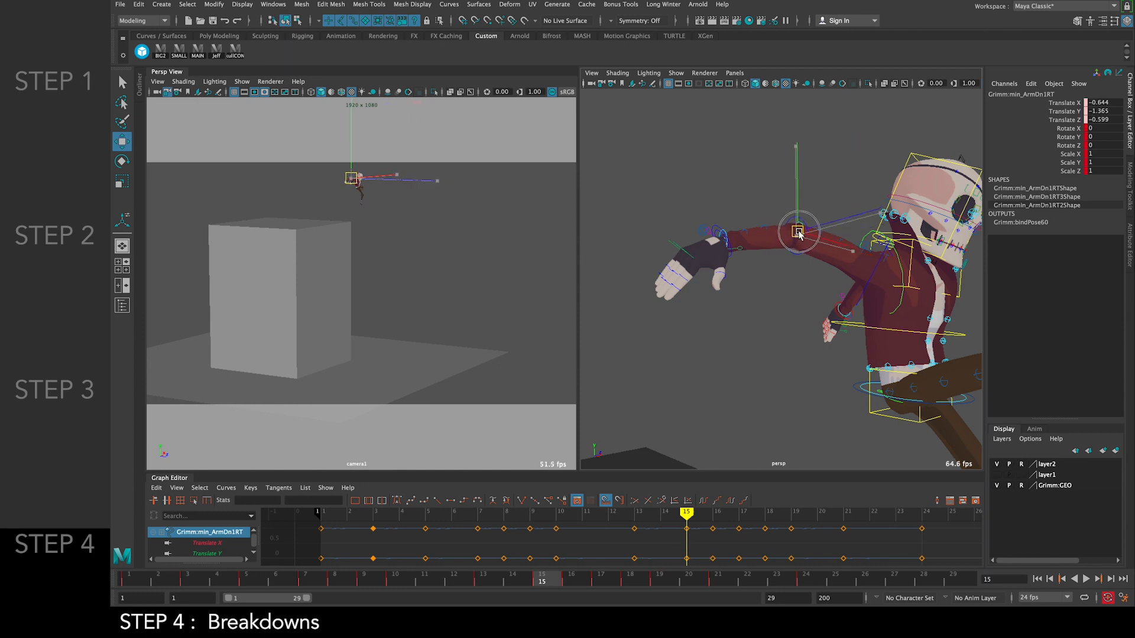
{"action": "left_click", "coordinate": [764, 217]}
View the full character from several angles at frame 15 to examine the reshaped arm and overall pose
{"action": "scroll", "coordinate": [769, 230], "scroll_direction": "down", "scroll_amount": 8}
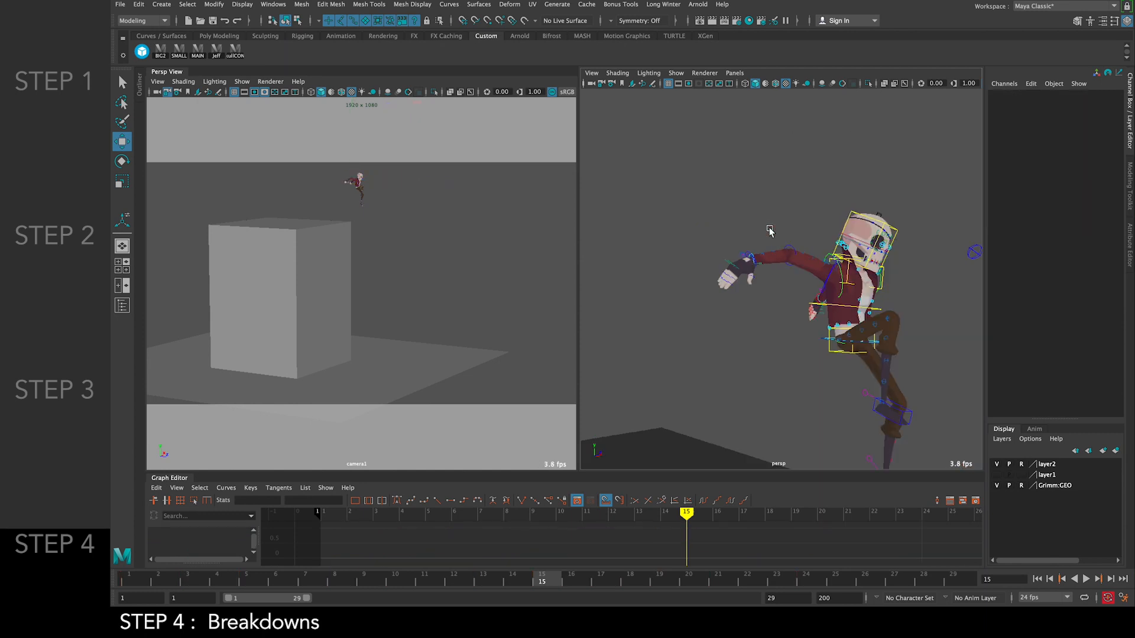
{"action": "left_click_drag", "start_coordinate": [775, 231], "coordinate": [803, 233], "text": "alt"}
{"action": "middle_click_drag", "start_coordinate": [827, 249], "coordinate": [762, 232], "text": "alt"}
{"action": "left_click_drag", "start_coordinate": [756, 233], "coordinate": [776, 244], "text": "alt"}
{"action": "scroll", "coordinate": [790, 264], "scroll_direction": "down", "scroll_amount": 1}
{"action": "scroll", "coordinate": [789, 264], "scroll_direction": "up", "scroll_amount": 3}
{"action": "scroll", "coordinate": [789, 264], "scroll_direction": "down", "scroll_amount": 2}
{"action": "scroll", "coordinate": [798, 299], "scroll_direction": "up", "scroll_amount": 2}
{"action": "middle_click_drag", "start_coordinate": [805, 311], "coordinate": [806, 284], "text": "alt"}
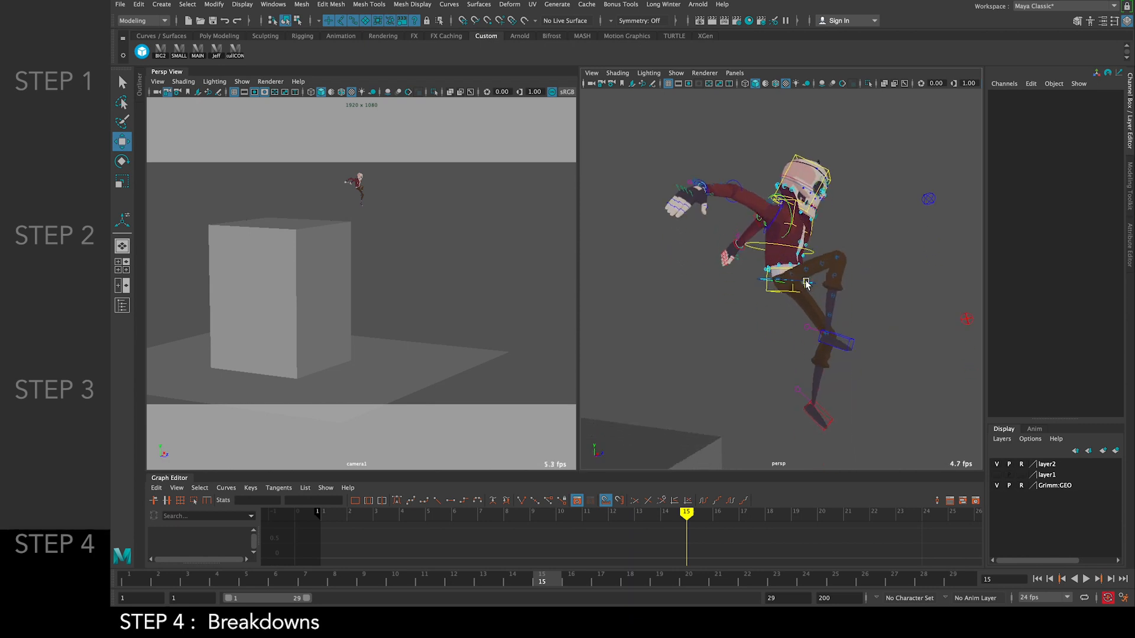
{"action": "left_click", "coordinate": [811, 308]}
Compare the left foot across frames 13 to 16, then rotate its IK control at frame 16 to about X 33.8
{"action": "left_click", "coordinate": [825, 413]}
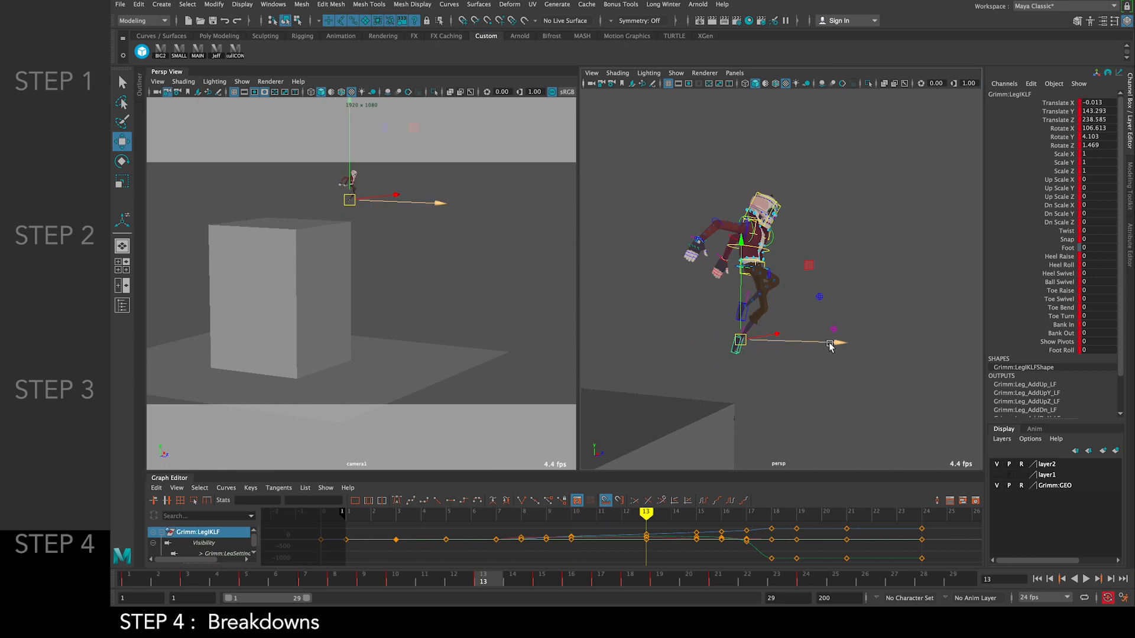
{"action": "key", "text": "."}
{"action": "key", "text": "e"}
{"action": "key", "text": "comma"}
{"action": "key", "text": "period"}
{"action": "key", "text": "comma"}
{"action": "key", "text": "period"}
{"action": "key", "text": "period"}
{"action": "left_click_drag", "start_coordinate": [873, 311], "coordinate": [818, 202]}
Move the left foot IK control at frame 16 to about Y 67.4, Z 372.4, checking it against frame 15
{"action": "key", "text": "period"}
{"action": "key", "text": "w"}
{"action": "middle_click_drag", "start_coordinate": [806, 140], "coordinate": [829, 161]}
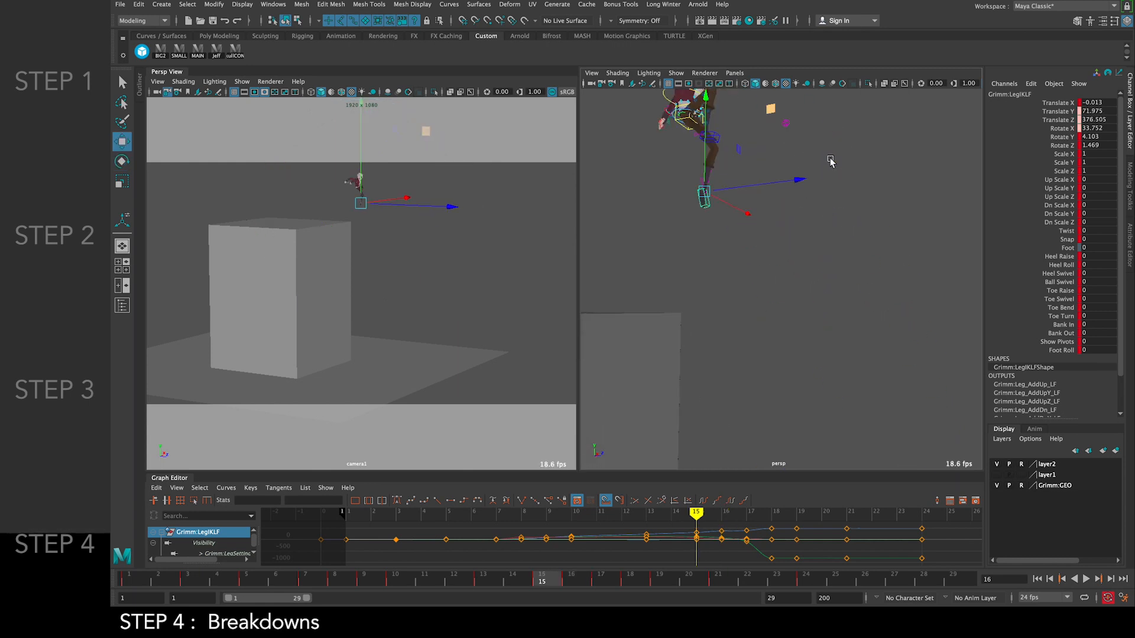
{"action": "key", "text": "comma"}
{"action": "key", "text": "comma"}
{"action": "key", "text": "period"}
{"action": "left_click_drag", "start_coordinate": [826, 160], "coordinate": [825, 167]}
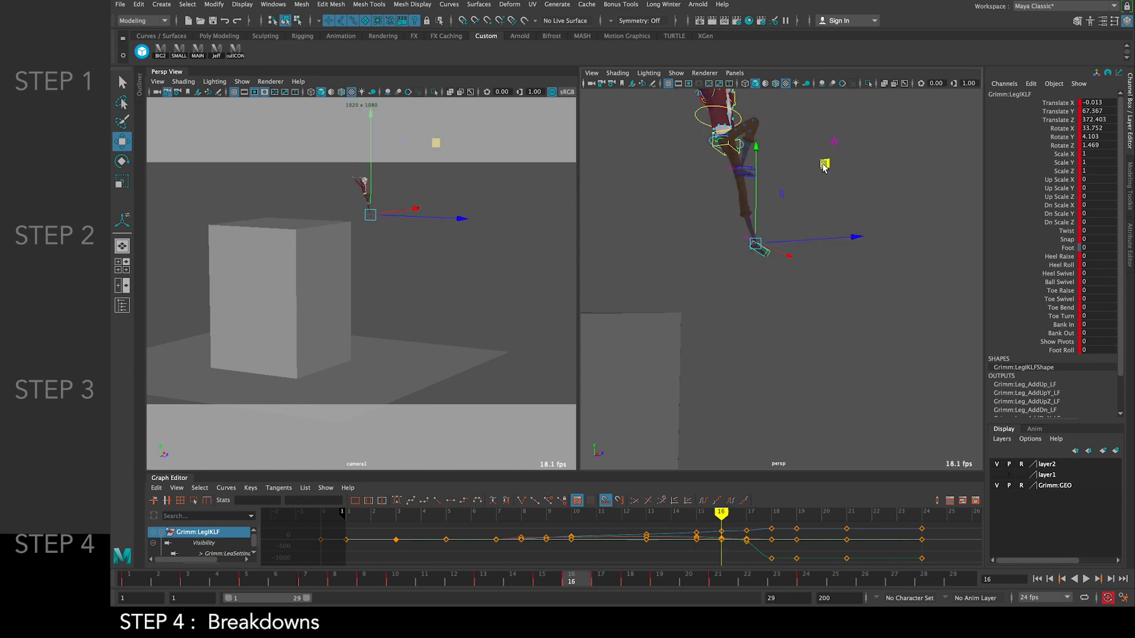
Move the right foot IK control at frame 16 to about X -7.4, Y 120.6, Z 375.4 and set its X rotation to about -11.3
{"action": "left_click", "coordinate": [746, 170]}
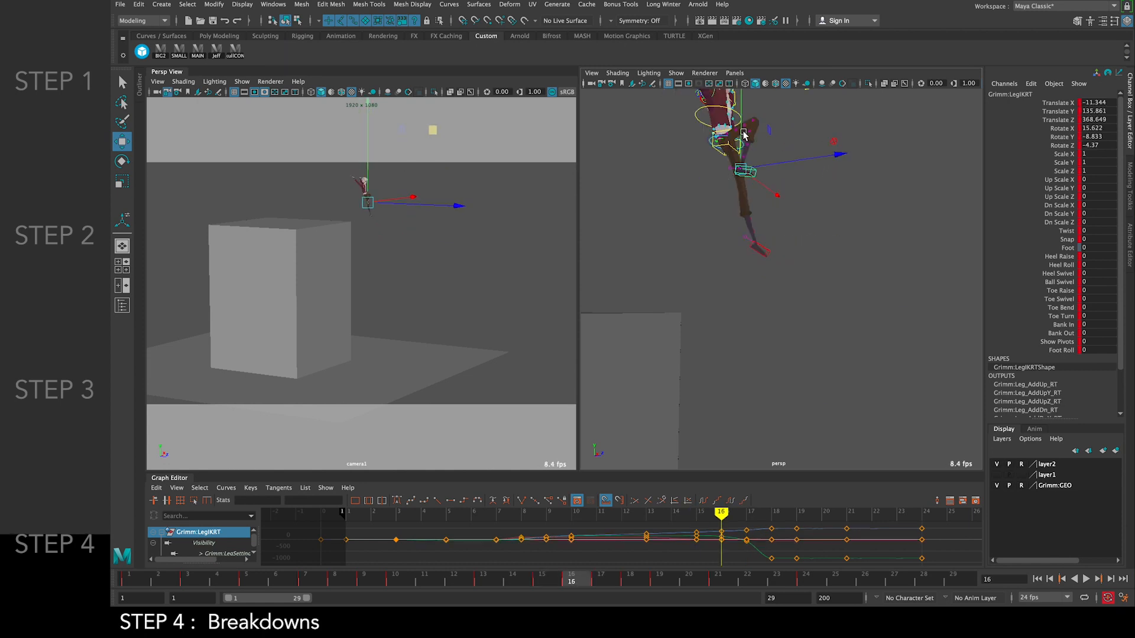
{"action": "left_click_drag", "start_coordinate": [743, 172], "coordinate": [751, 185]}
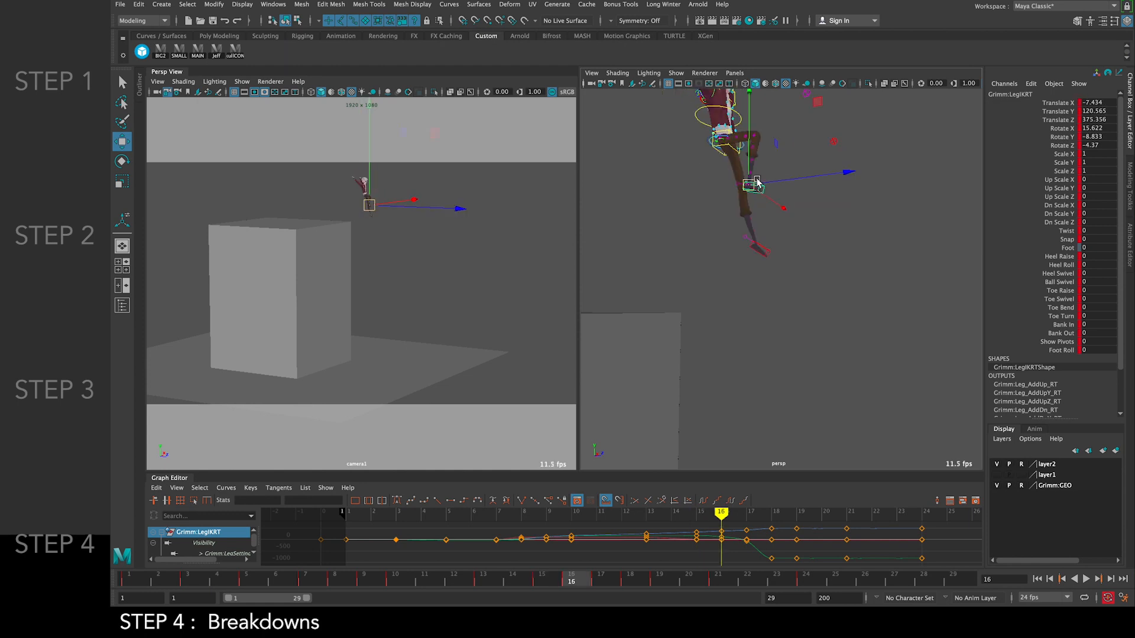
{"action": "key", "text": "e"}
{"action": "left_click_drag", "start_coordinate": [835, 155], "coordinate": [832, 110]}
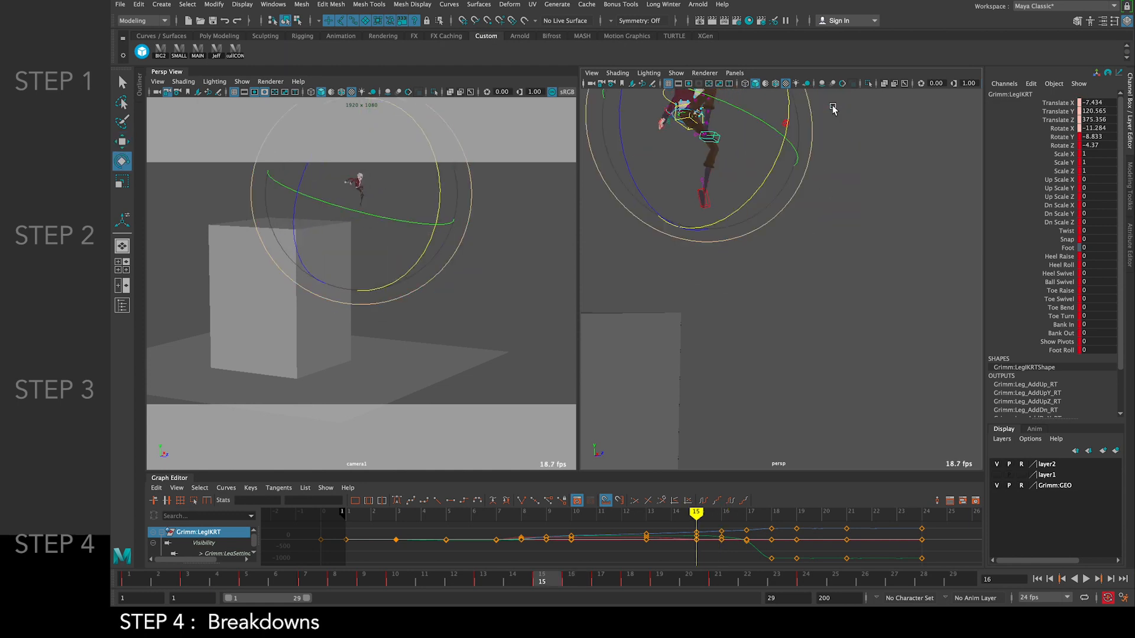
{"action": "key", "text": "period"}
{"action": "key", "text": "comma"}
Step back and forth through the key poses around frames 15 and 16 to examine the right foot's path
{"action": "key", "text": "w"}
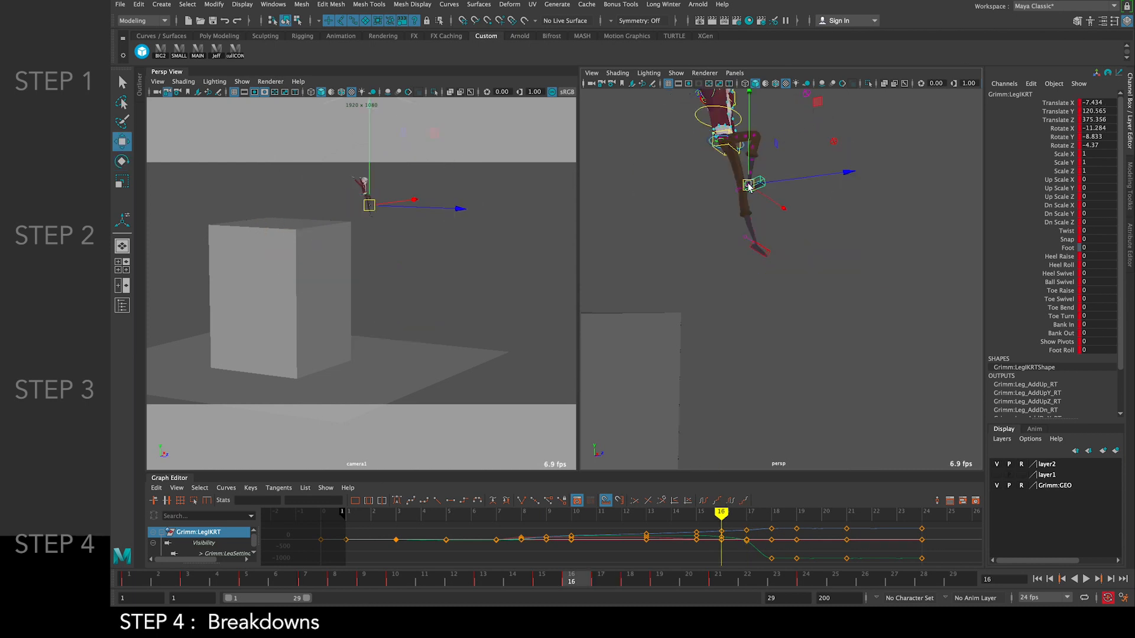
{"action": "key", "text": "comma"}
{"action": "key", "text": "period"}
{"action": "key", "text": "period"}
{"action": "key", "text": "comma"}
{"action": "key", "text": "comma"}
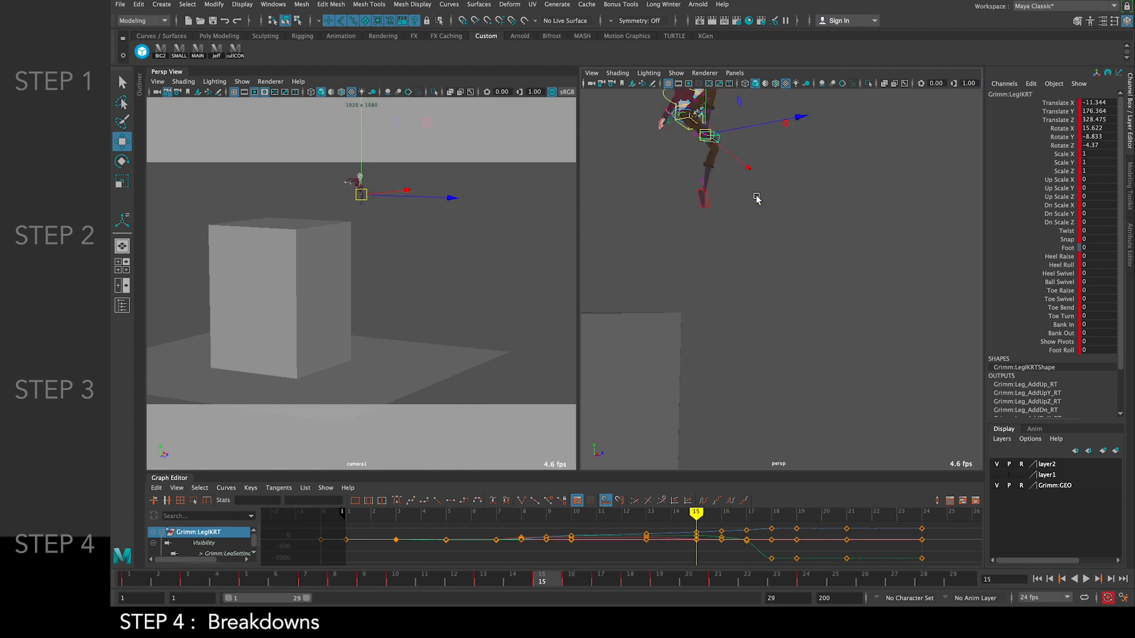
Flip through the key poses from about frame 13 to frame 17 to examine how the legs and body travel
{"action": "key", "text": "period"}
{"action": "key", "text": "period"}
{"action": "key", "text": "comma"}
{"action": "key", "text": "comma"}
{"action": "key", "text": "comma"}
{"action": "key", "text": "comma"}
{"action": "key", "text": "period"}
{"action": "key", "text": "period"}
{"action": "key", "text": "period"}
{"action": "key", "text": "period"}
{"action": "key", "text": "comma"}
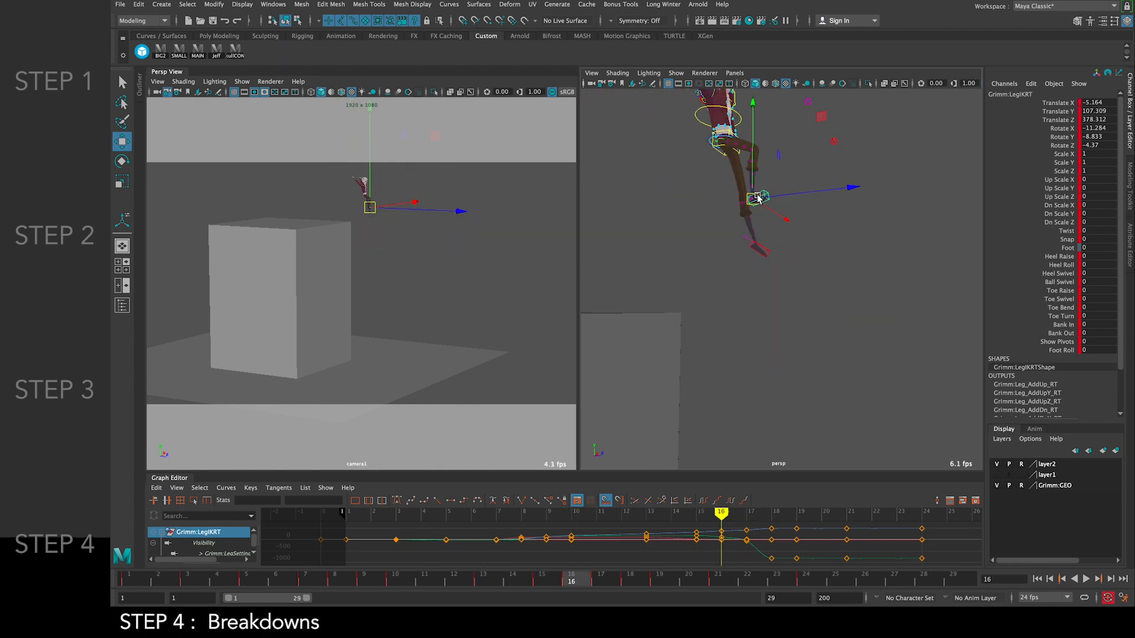
{"action": "key", "text": "period"}
{"action": "key", "text": "comma"}
{"action": "key", "text": "period"}
{"action": "key", "text": "comma"}
{"action": "key", "text": "period"}
{"action": "key", "text": "period"}
{"action": "key", "text": "comma"}
{"action": "key", "text": "comma"}
{"action": "key", "text": "comma"}
{"action": "key", "text": "period"}
{"action": "key", "text": "period"}
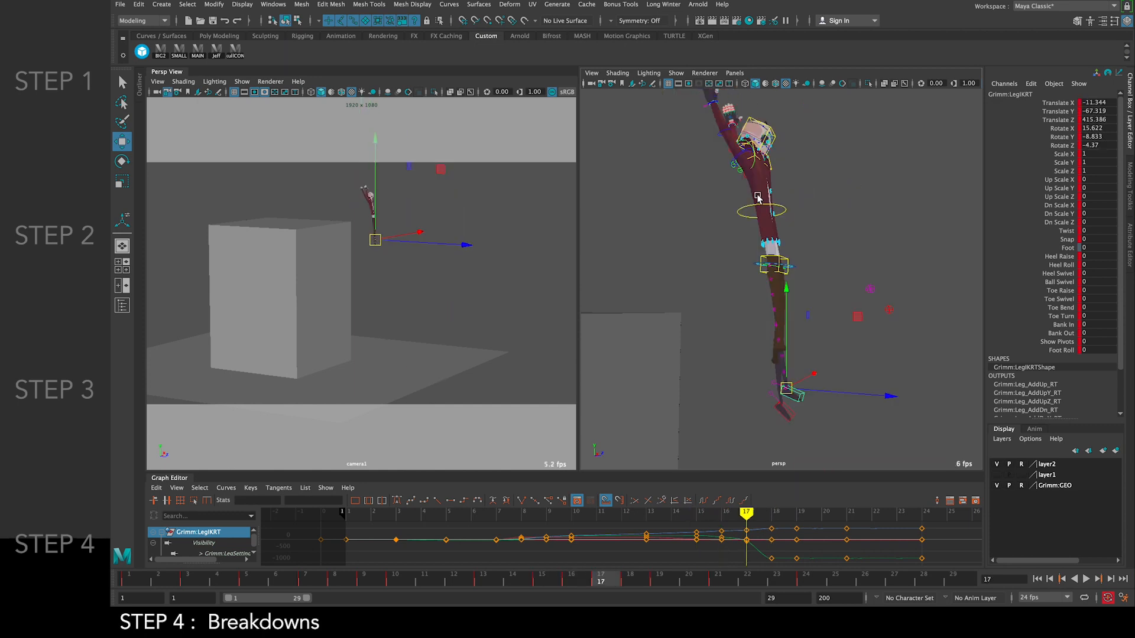
Rotate the head IK control at frame 17 to about X 11.1, Y -9.9, Z 1.1, checking it against the neighbouring poses
{"action": "left_click", "coordinate": [772, 131]}
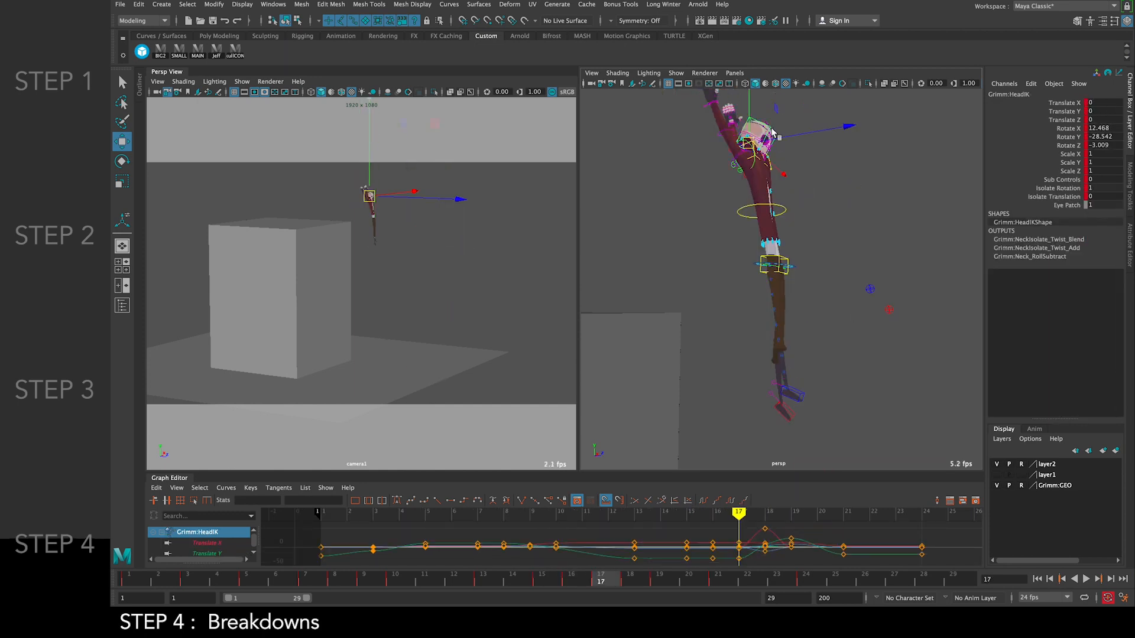
{"action": "key", "text": "e"}
{"action": "left_click_drag", "start_coordinate": [845, 147], "coordinate": [853, 107]}
{"action": "key", "text": "comma"}
{"action": "key", "text": "period"}
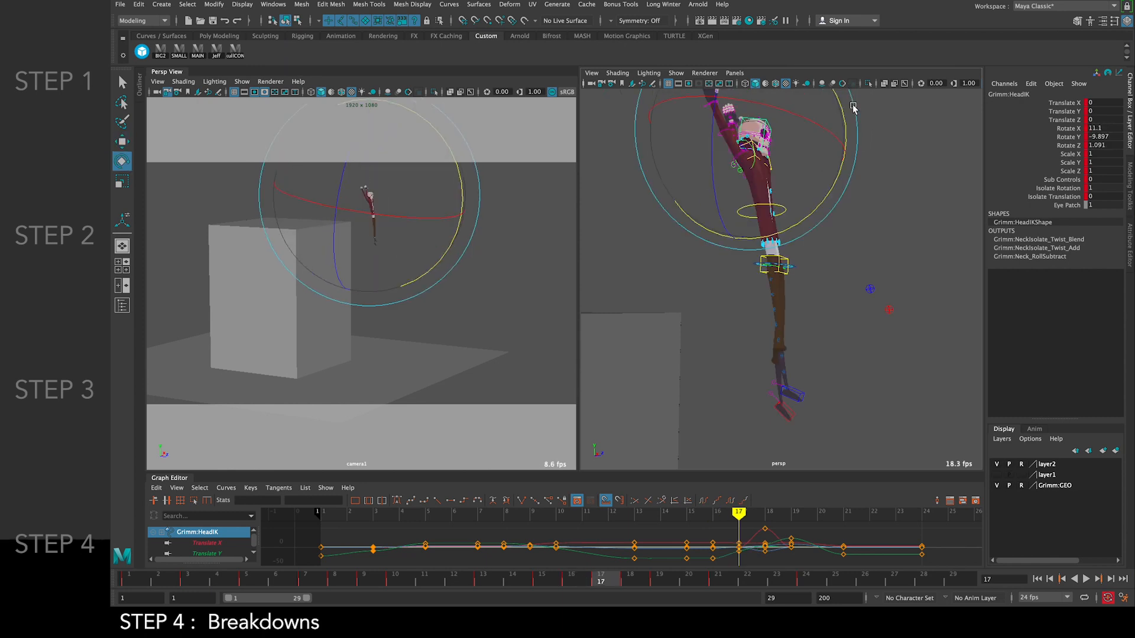
{"action": "key", "text": "comma"}
{"action": "key", "text": "period"}
{"action": "key", "text": "comma"}
{"action": "key", "text": "period"}
{"action": "key", "text": "period"}
{"action": "key", "text": "comma"}
{"action": "key", "text": "period"}
{"action": "key", "text": "comma"}
{"action": "key", "text": "period"}
Rotate the head IK control at frame 18 to about X 11, Y 6.3, Z 4.2, comparing it with frame 17
{"action": "mouse_move", "coordinate": [840, 324]}
{"action": "left_mouse_down"}
{"action": "mouse_move", "coordinate": [823, 312]}
{"action": "mouse_move", "coordinate": [838, 332]}
{"action": "left_mouse_up"}
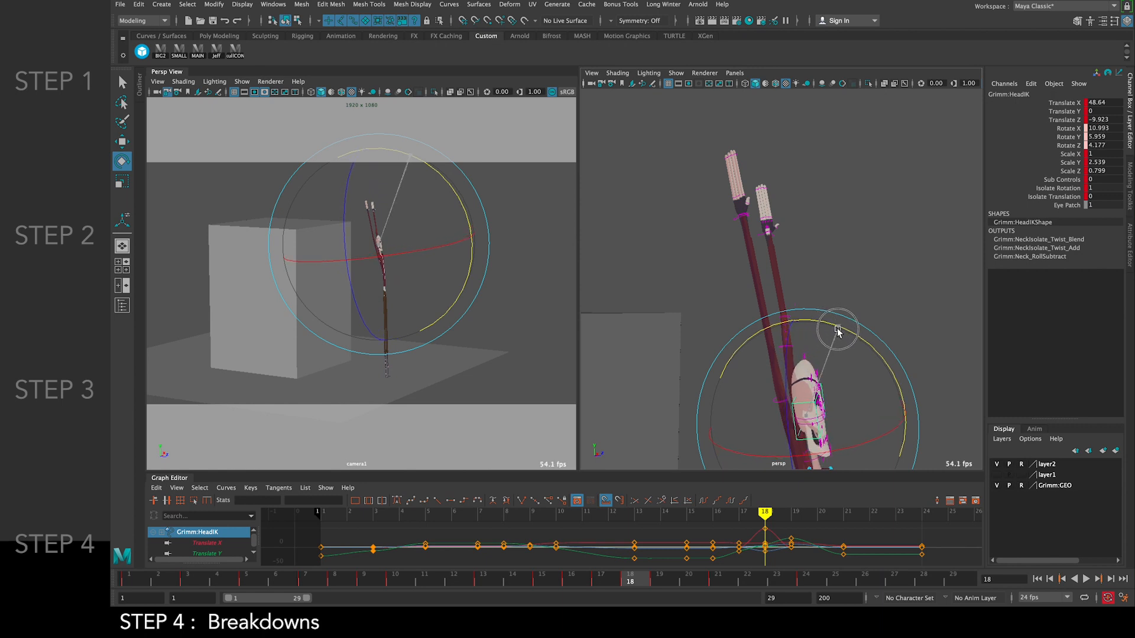
{"action": "key", "text": "comma"}
{"action": "key", "text": "period"}
{"action": "key", "text": "comma"}
{"action": "key", "text": "period"}
{"action": "key", "text": "comma"}
{"action": "key", "text": "period"}
{"action": "key", "text": "period"}
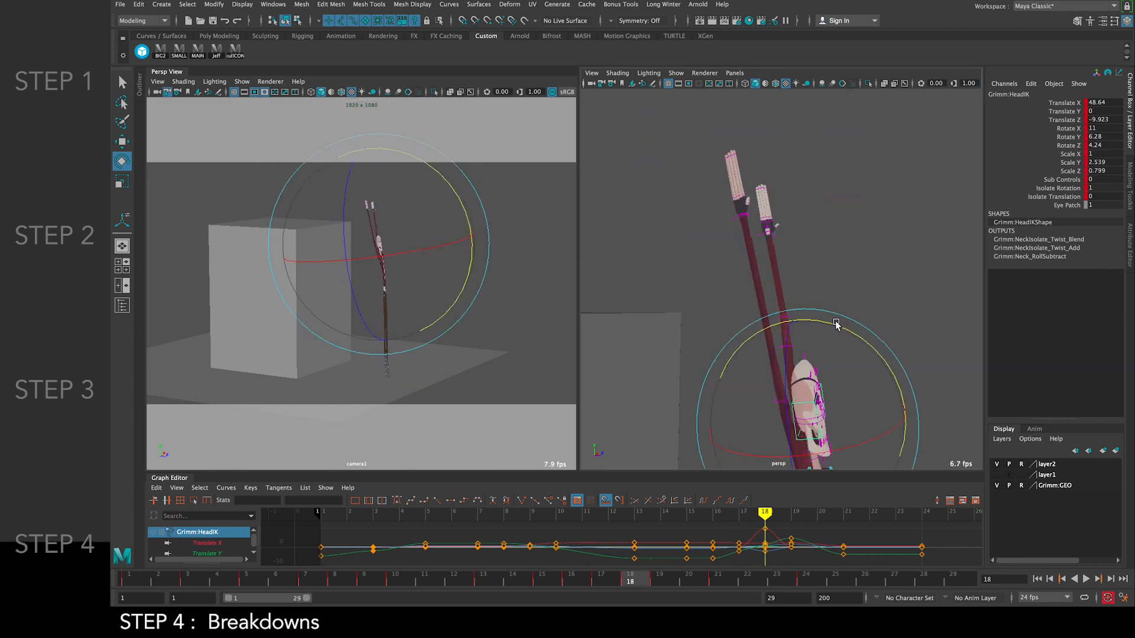
Step back and forth through the key poses around frames 17 to 19 to examine the head's motion into the landing
{"action": "key", "text": "comma"}
{"action": "key", "text": "comma"}
{"action": "key", "text": "period"}
{"action": "key", "text": "comma"}
{"action": "key", "text": "comma"}
{"action": "key", "text": "period"}
{"action": "key", "text": "period"}
{"action": "key", "text": "period"}
{"action": "key", "text": "period"}
{"action": "key", "text": "comma"}
{"action": "key", "text": "period"}
{"action": "key", "text": "comma"}
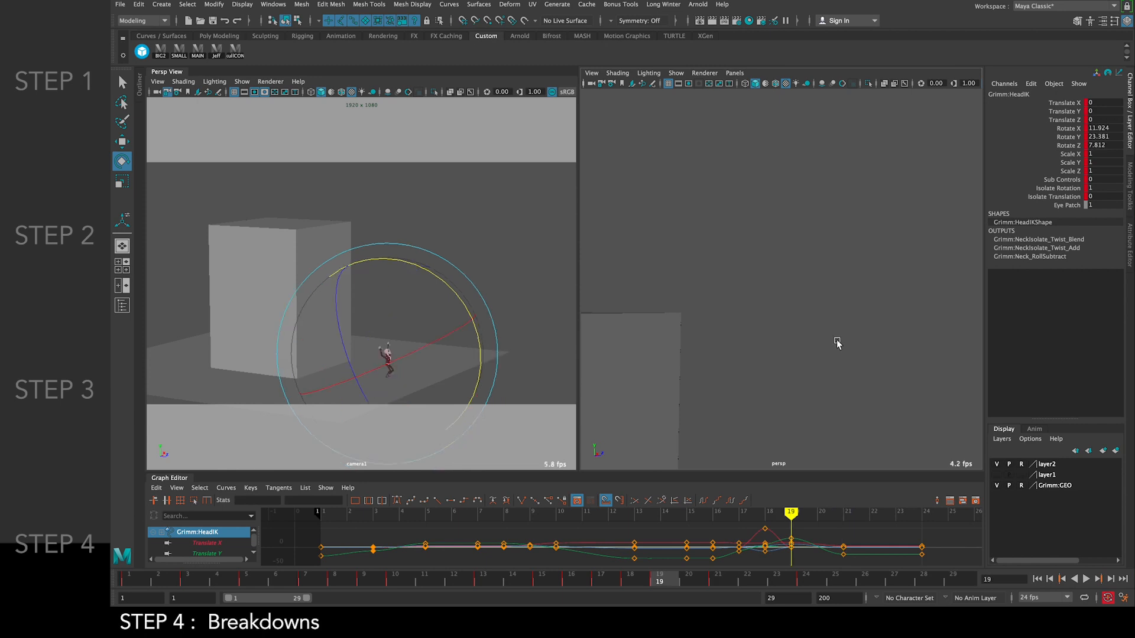
Key all of the character's controls at frame 20, and frame the character in the perspective view
{"action": "left_click", "coordinate": [688, 577]}
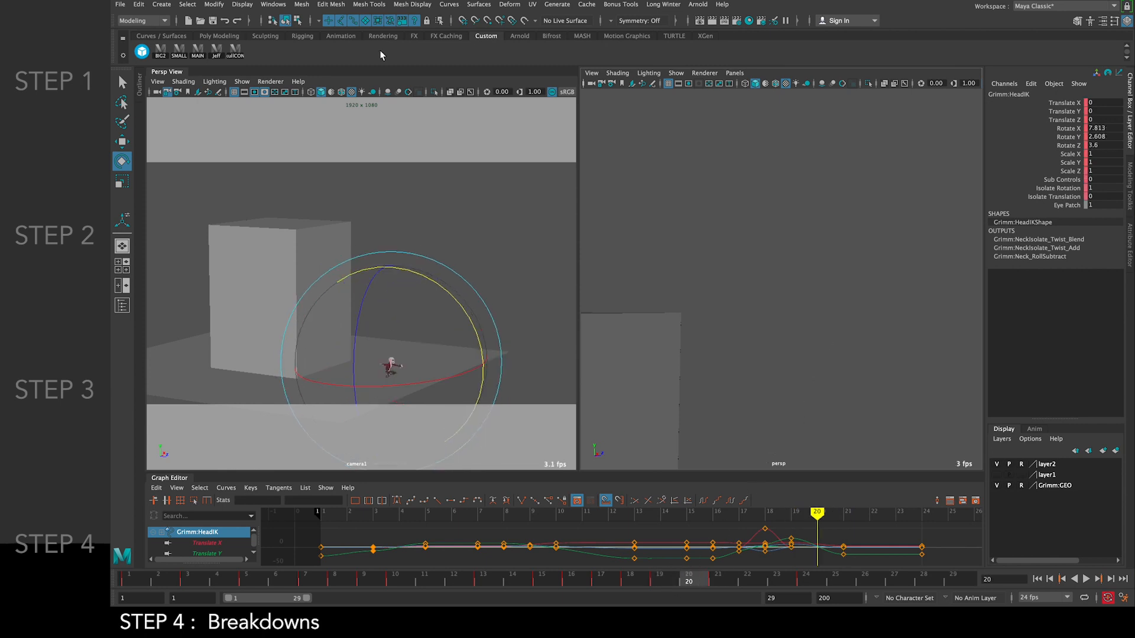
{"action": "left_click", "coordinate": [236, 52]}
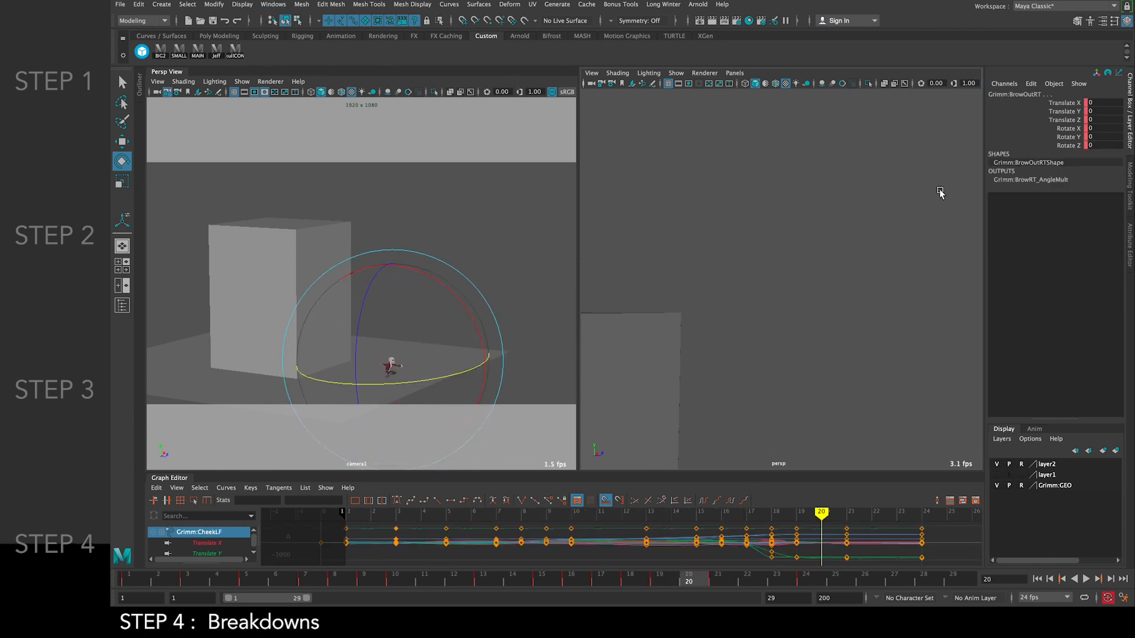
{"action": "middle_click_drag", "start_coordinate": [804, 305], "coordinate": [803, 178], "text": "alt"}
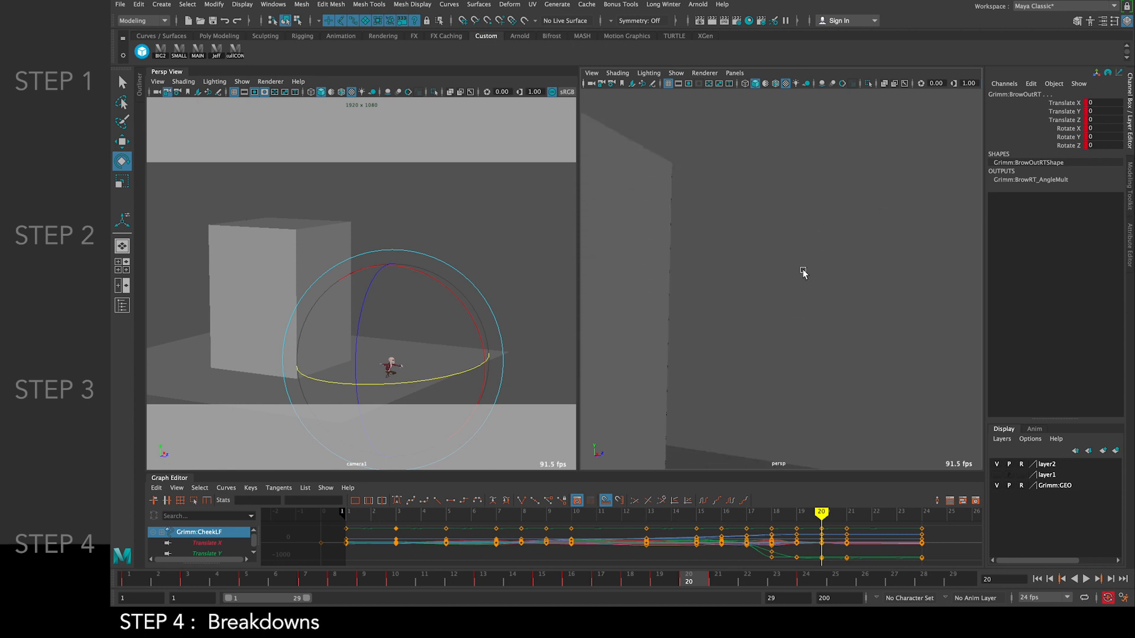
{"action": "middle_click_drag", "start_coordinate": [803, 272], "coordinate": [795, 237], "text": "alt"}
{"action": "key", "text": "f"}
{"action": "left_click_drag", "start_coordinate": [846, 307], "coordinate": [815, 163], "text": "alt"}
{"action": "left_click", "coordinate": [813, 150]}
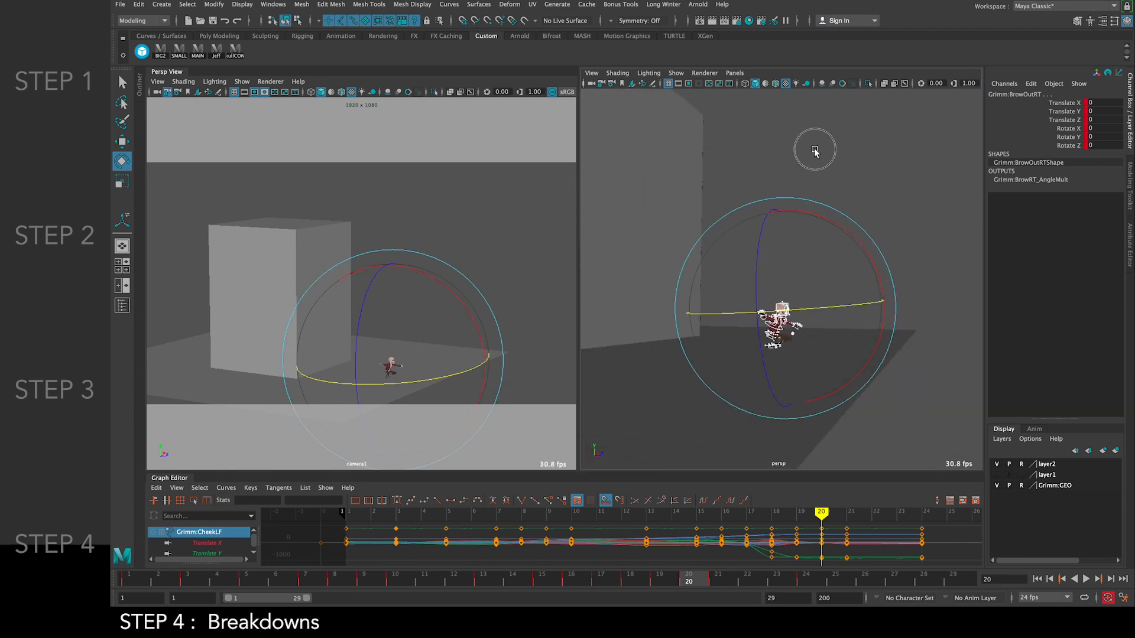
Examine the right upper arm up close at frame 20 and compare its pose with the adjacent frames
{"action": "scroll", "coordinate": [788, 325], "scroll_direction": "up", "scroll_amount": 8}
{"action": "middle_click_drag", "start_coordinate": [788, 327], "coordinate": [783, 249], "text": "alt"}
{"action": "left_click_drag", "start_coordinate": [783, 248], "coordinate": [768, 267], "text": "alt"}
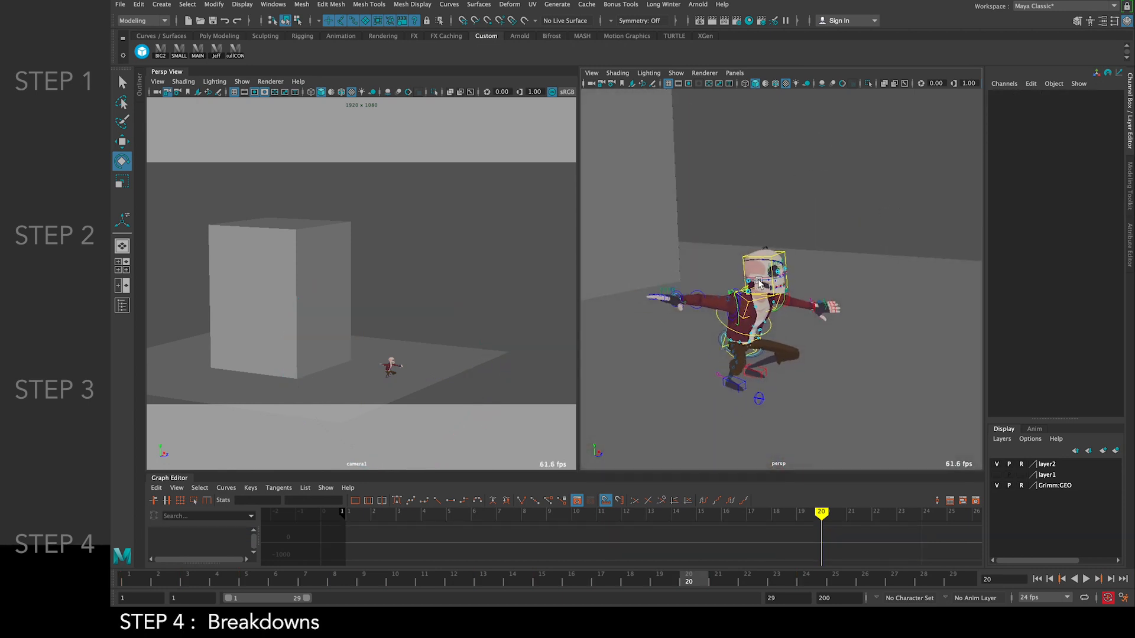
{"action": "scroll", "coordinate": [769, 267], "scroll_direction": "up", "scroll_amount": 10}
{"action": "scroll", "coordinate": [768, 267], "scroll_direction": "down", "scroll_amount": 7}
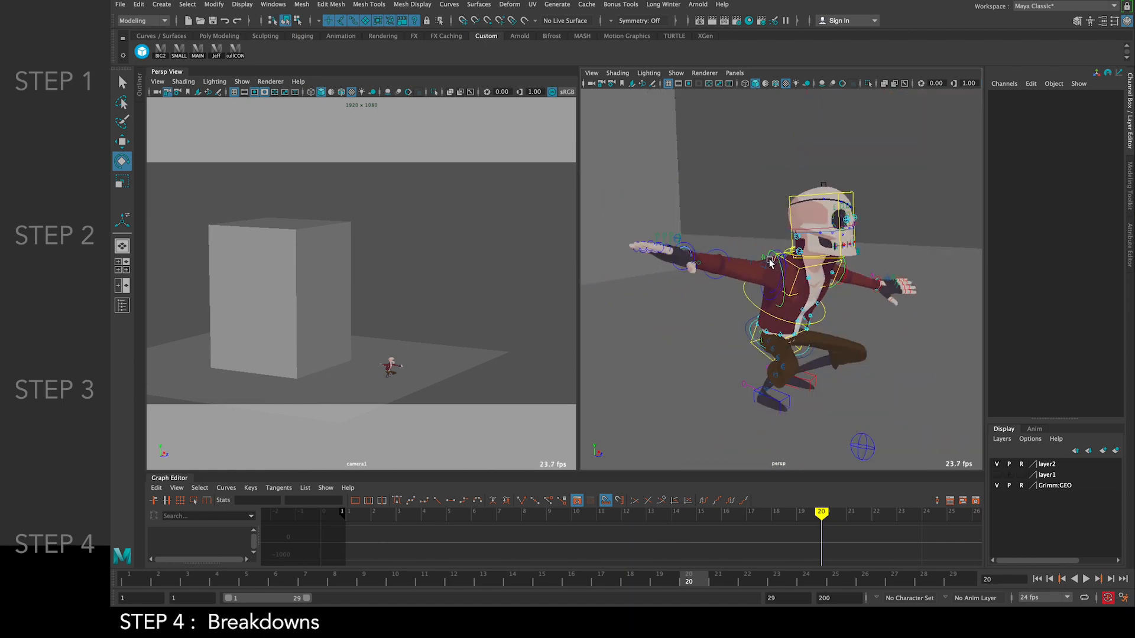
{"action": "left_click", "coordinate": [780, 253]}
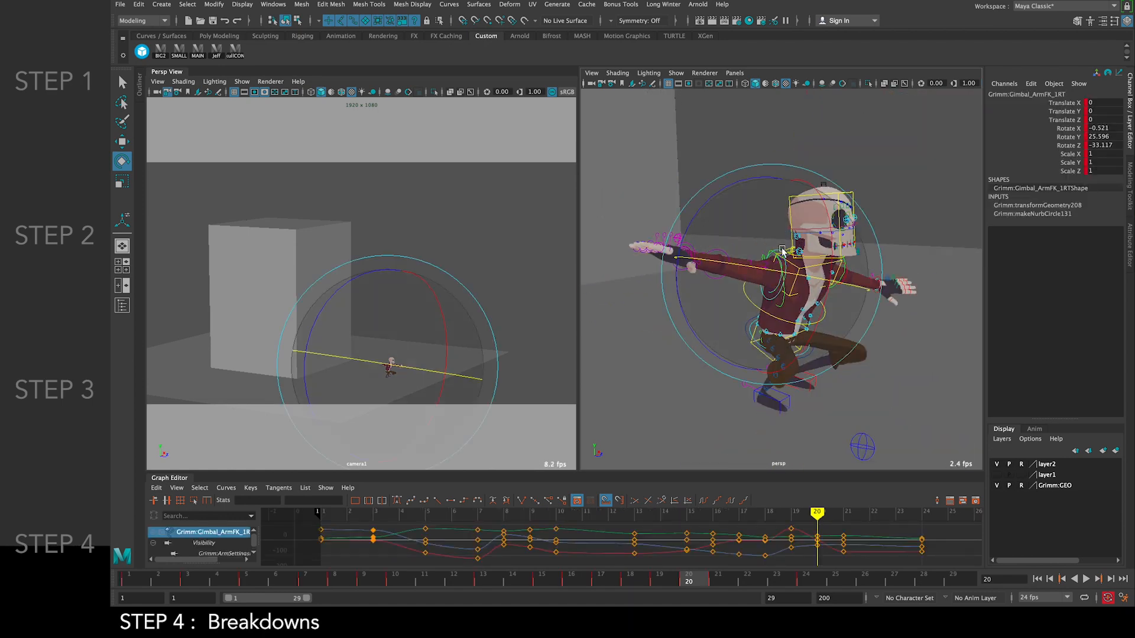
{"action": "key", "text": "alt+comma"}
{"action": "key", "text": "alt+period"}
{"action": "key", "text": "alt+comma"}
{"action": "scroll", "coordinate": [795, 246], "scroll_direction": "down", "scroll_amount": 4}
{"action": "key", "text": "alt+period"}
{"action": "key", "text": "alt+period"}
{"action": "key", "text": "alt+comma"}
{"action": "key", "text": "alt+comma"}
{"action": "key", "text": "alt+period"}
{"action": "left_click", "coordinate": [825, 153]}
{"action": "key", "text": "alt+comma"}
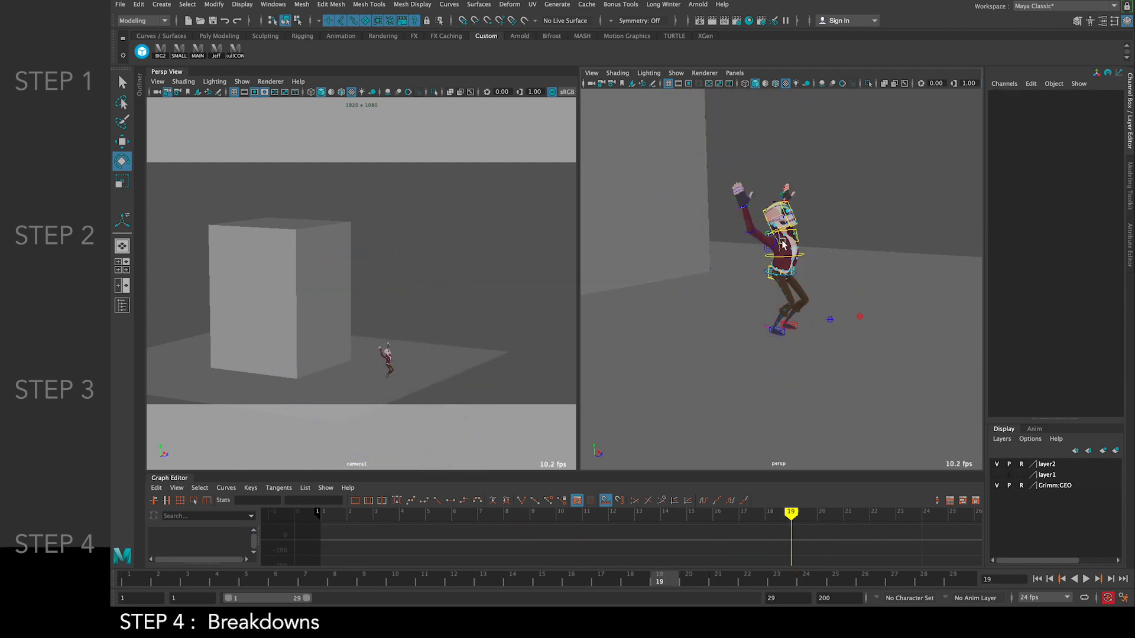
Rotate the right upper arm FK gimbal control around frame 19, comparing the arm with frames 18 and 20
{"action": "left_click", "coordinate": [774, 254]}
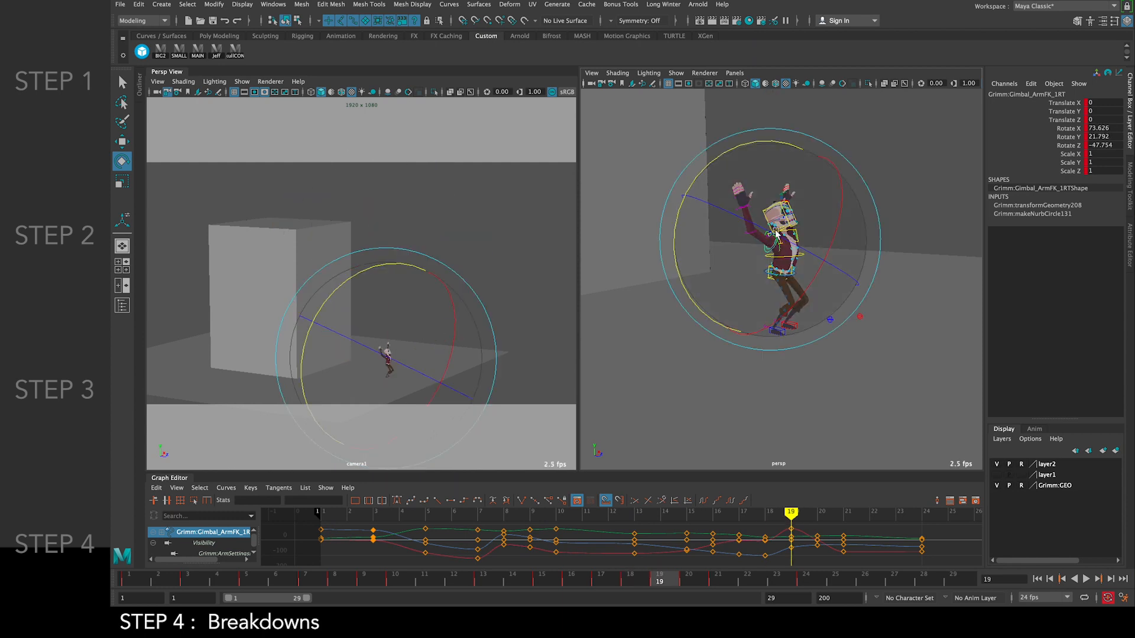
{"action": "mouse_move", "coordinate": [733, 153]}
{"action": "left_mouse_down"}
{"action": "mouse_move", "coordinate": [738, 141]}
{"action": "mouse_move", "coordinate": [751, 155]}
{"action": "left_mouse_up"}
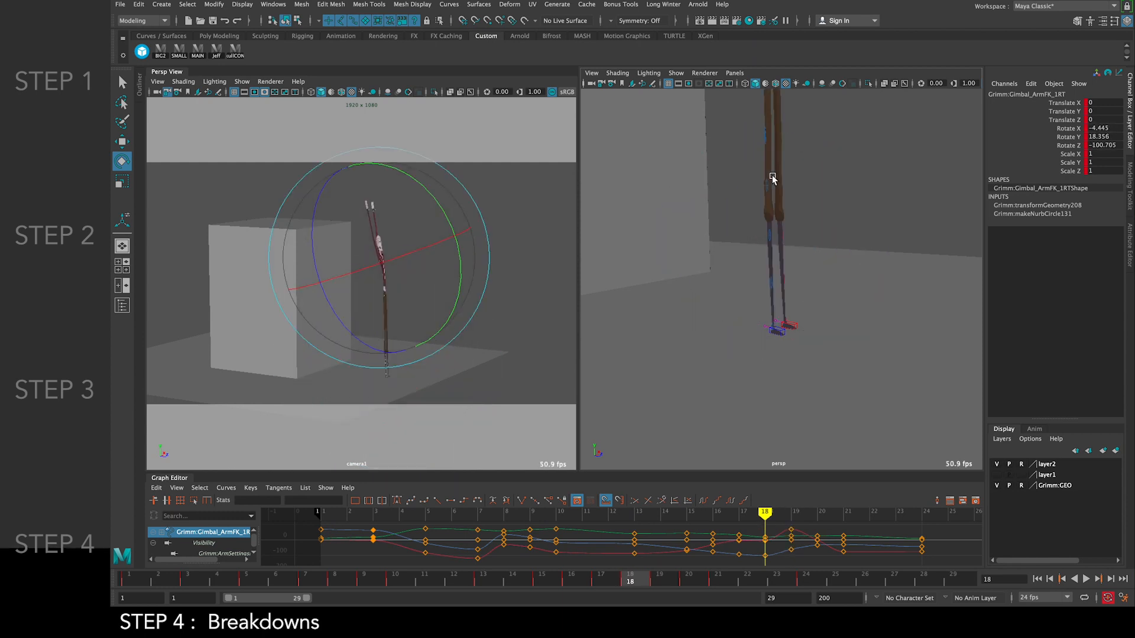
{"action": "key", "text": "period"}
{"action": "mouse_move", "coordinate": [771, 175]}
{"action": "left_mouse_down"}
{"action": "mouse_move", "coordinate": [765, 193]}
{"action": "mouse_move", "coordinate": [786, 183]}
{"action": "left_mouse_up"}
{"action": "key", "text": "comma"}
{"action": "key", "text": "period"}
{"action": "key", "text": "period"}
{"action": "key", "text": "comma"}
{"action": "key", "text": "comma"}
{"action": "key", "text": "period"}
{"action": "left_click_drag", "start_coordinate": [750, 200], "coordinate": [744, 213]}
{"action": "key", "text": "comma"}
{"action": "key", "text": "period"}
{"action": "left_click", "coordinate": [811, 146]}
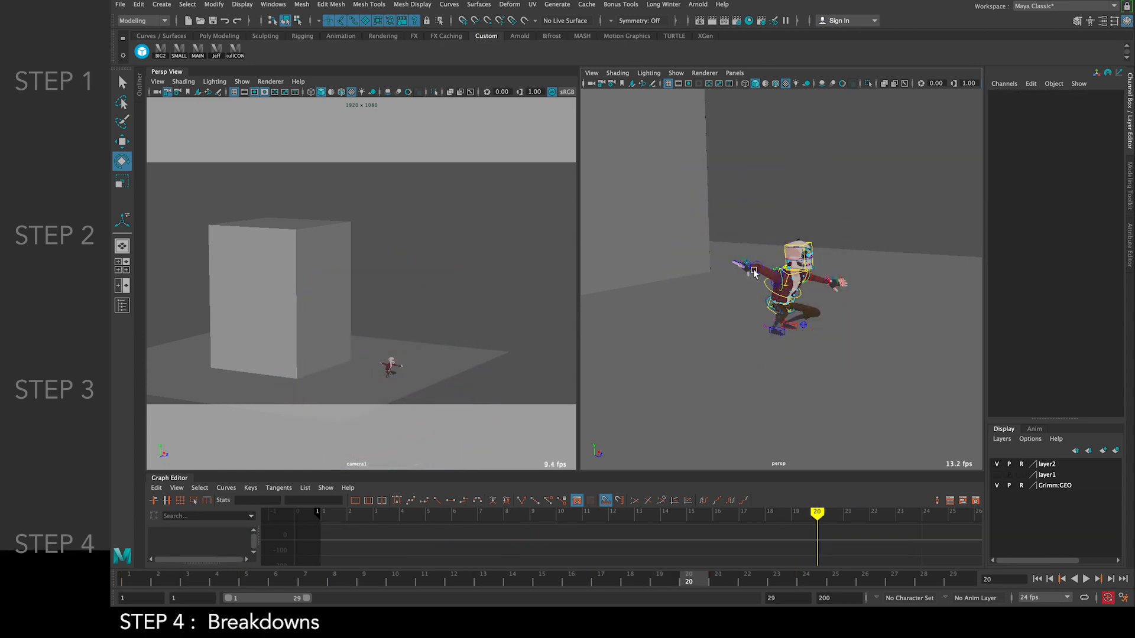
Rotate the right wrist FK gimbal control at frame 20 and compare the hand with frame 21
{"action": "left_click", "coordinate": [753, 268]}
{"action": "left_click_drag", "start_coordinate": [767, 168], "coordinate": [781, 201]}
{"action": "key", "text": "period"}
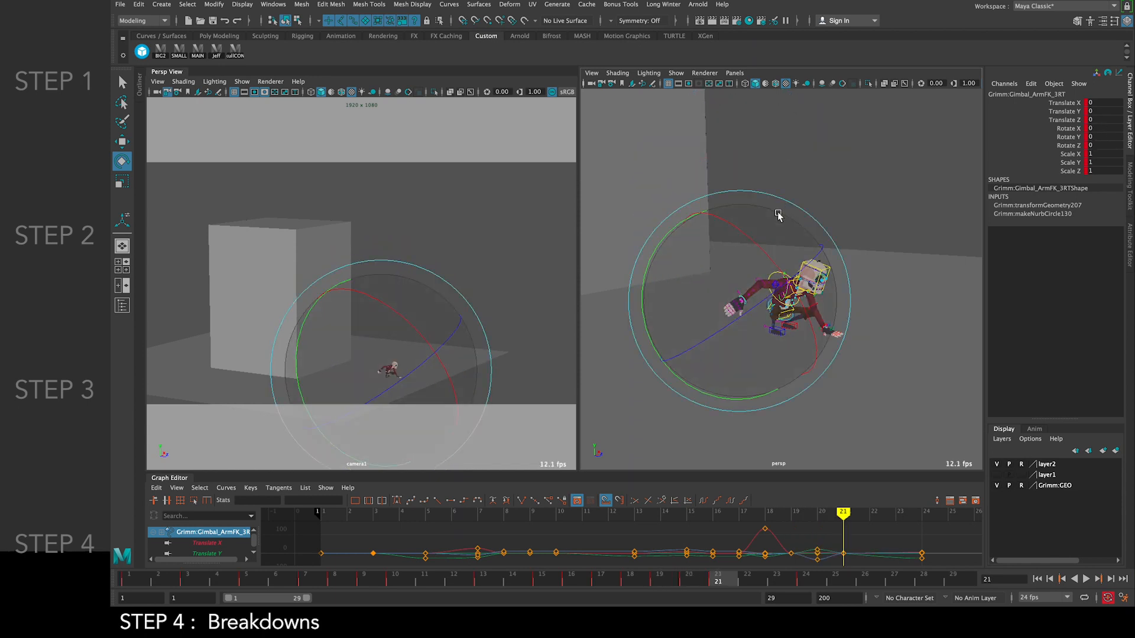
{"action": "key", "text": "comma"}
{"action": "key", "text": "period"}
Rotate the right wrist FK gimbal control at frame 21 to about X 24.8, Y -23.9, Z 37.9, checking the neighbouring keys
{"action": "left_click_drag", "start_coordinate": [738, 230], "coordinate": [804, 285]}
{"action": "key", "text": "comma"}
{"action": "key", "text": "period"}
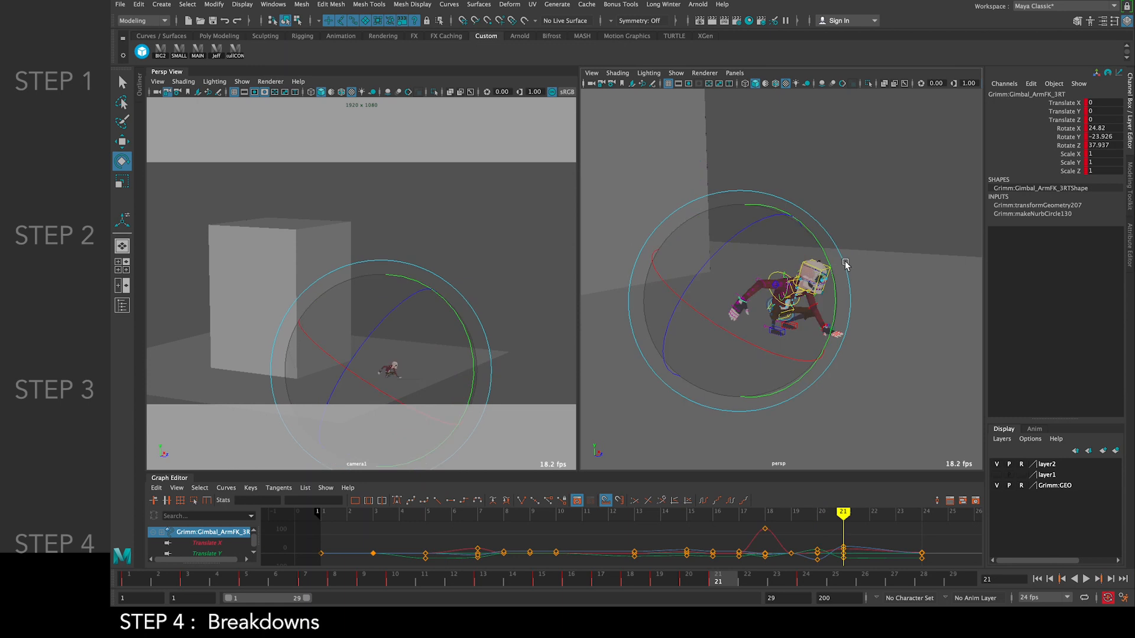
{"action": "key", "text": "period"}
{"action": "key", "text": "comma"}
{"action": "key", "text": "period"}
Rotate the right upper arm FK gimbal control at frame 21 to about X -74.7, Y 27.8, Z -30.2
{"action": "left_click", "coordinate": [870, 216]}
{"action": "scroll", "coordinate": [849, 263], "scroll_direction": "down", "scroll_amount": 5}
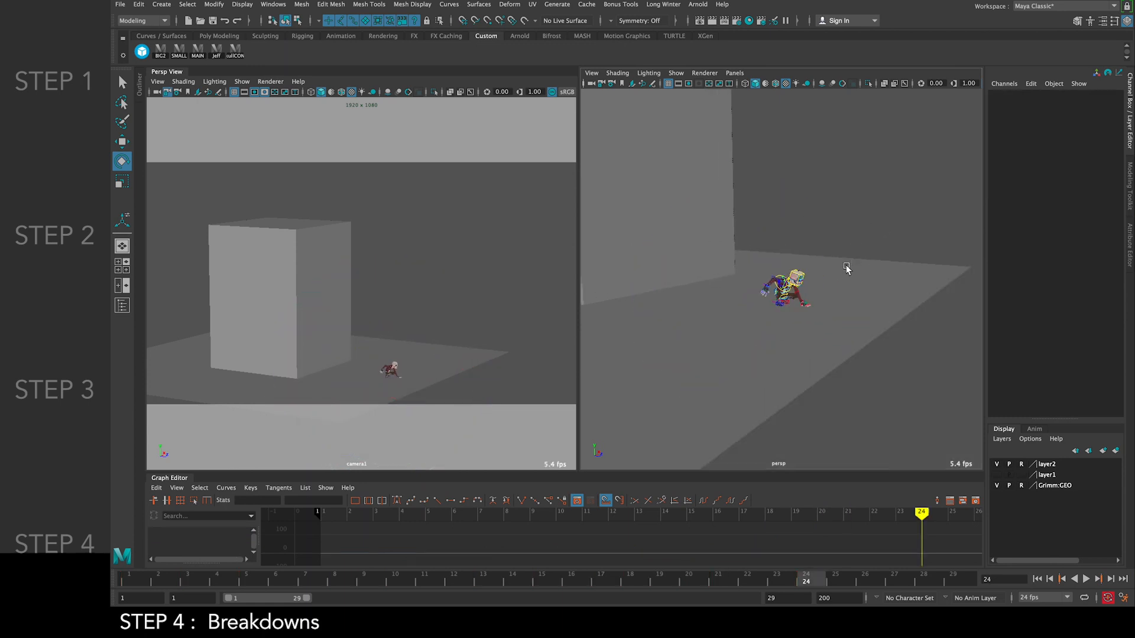
{"action": "scroll", "coordinate": [835, 282], "scroll_direction": "up", "scroll_amount": 10}
{"action": "left_click_drag", "start_coordinate": [836, 283], "coordinate": [823, 284], "text": "alt"}
{"action": "left_click", "coordinate": [797, 272]}
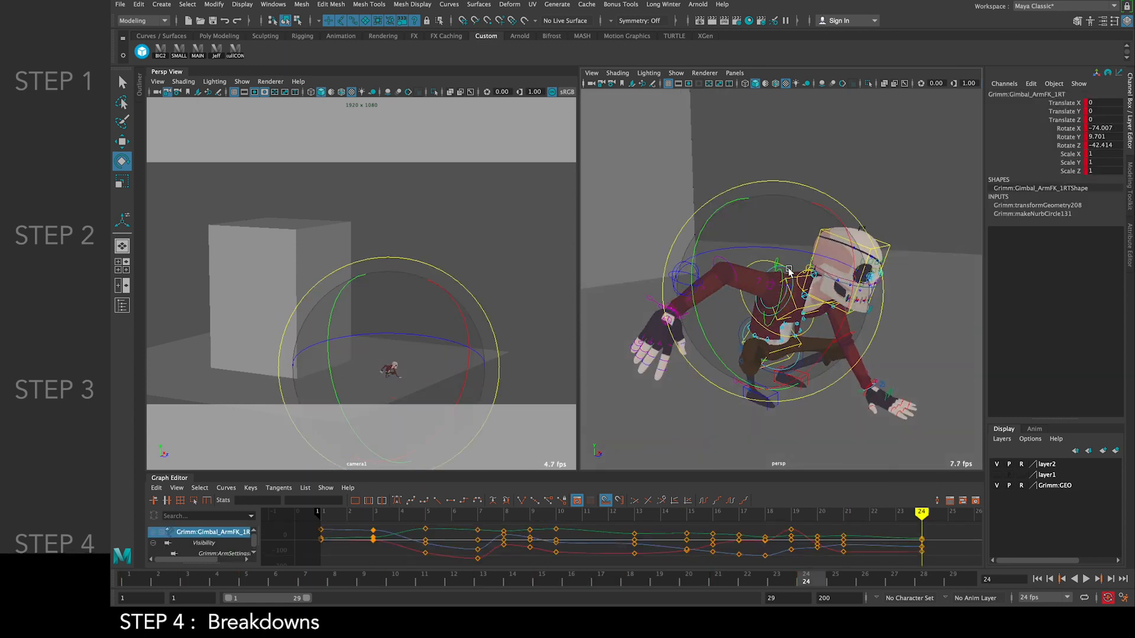
{"action": "left_click_drag", "start_coordinate": [789, 228], "coordinate": [794, 232]}
{"action": "key", "text": "comma"}
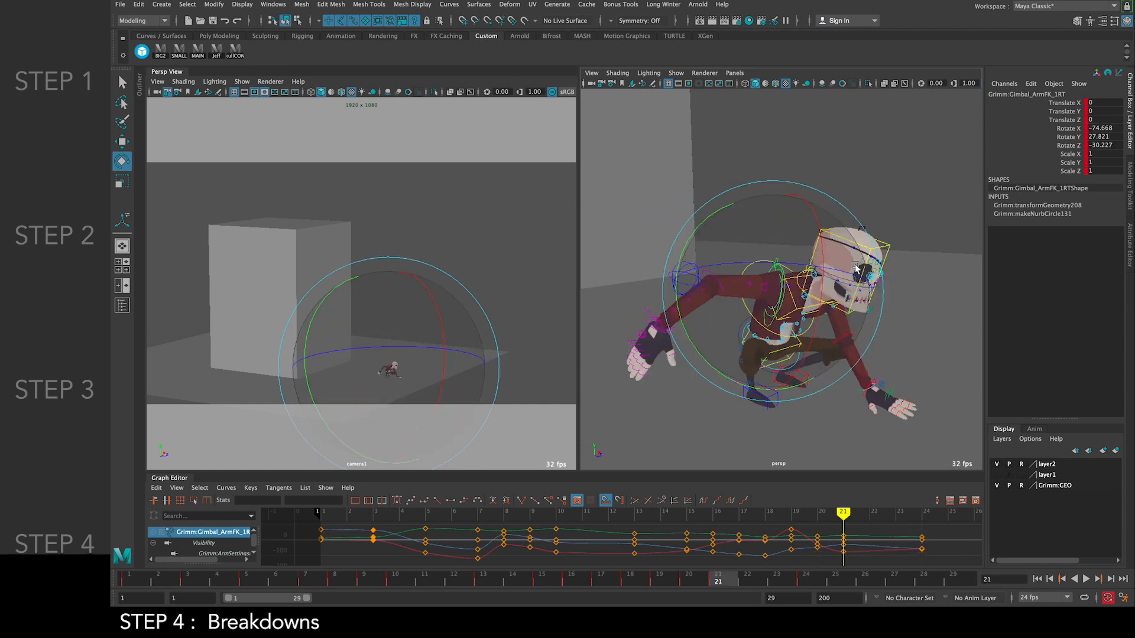
Move the chest IK control at frame 21 to about X -2.8, Y -0.5, Z 4.8
{"action": "left_click", "coordinate": [828, 287]}
{"action": "left_click_drag", "start_coordinate": [828, 287], "coordinate": [814, 304]}
{"action": "key", "text": "w"}
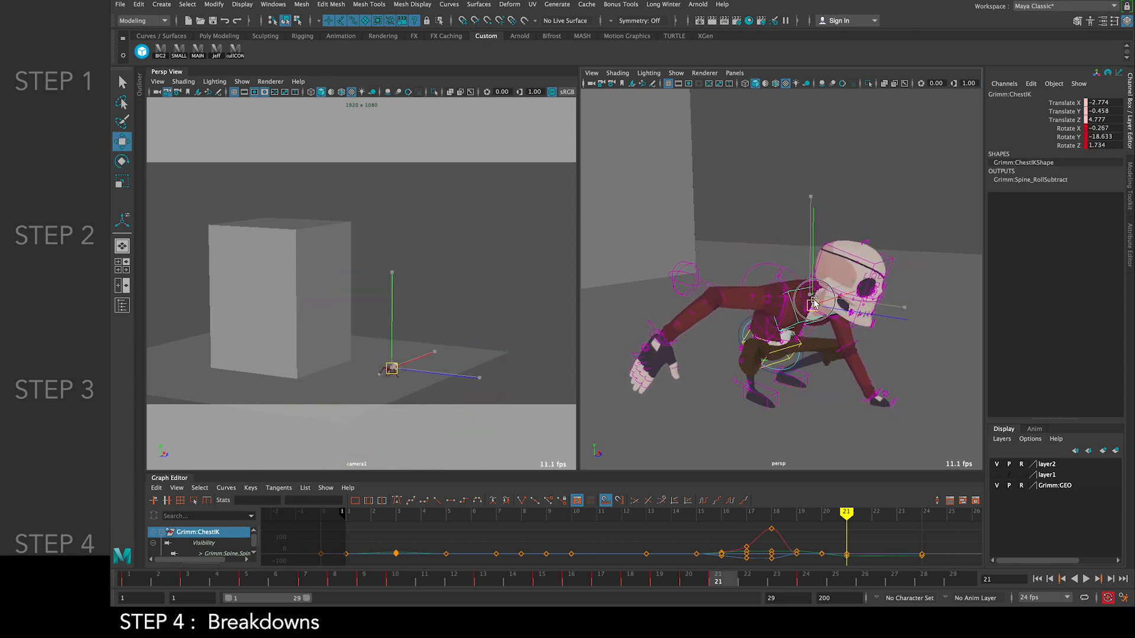
Rotate the left forearm FK control at frame 21, comparing the arm with frame 20
{"action": "left_click", "coordinate": [889, 318]}
{"action": "key", "text": "e"}
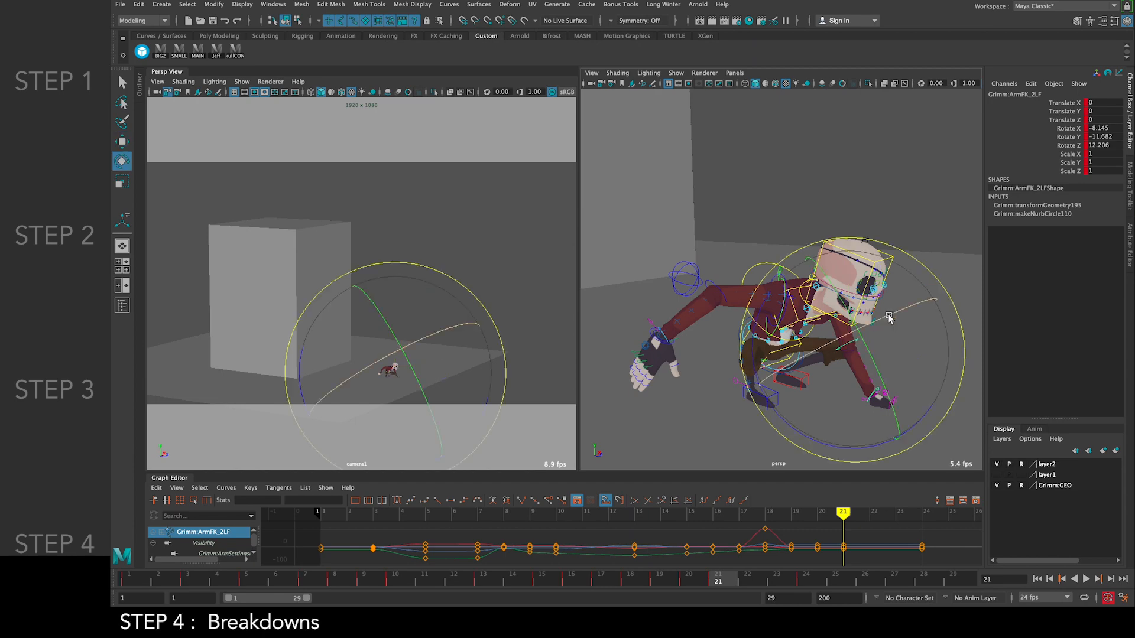
{"action": "left_click_drag", "start_coordinate": [871, 355], "coordinate": [864, 337]}
{"action": "key", "text": "comma"}
{"action": "key", "text": "period"}
{"action": "key", "text": "comma"}
{"action": "key", "text": "comma"}
{"action": "key", "text": "period"}
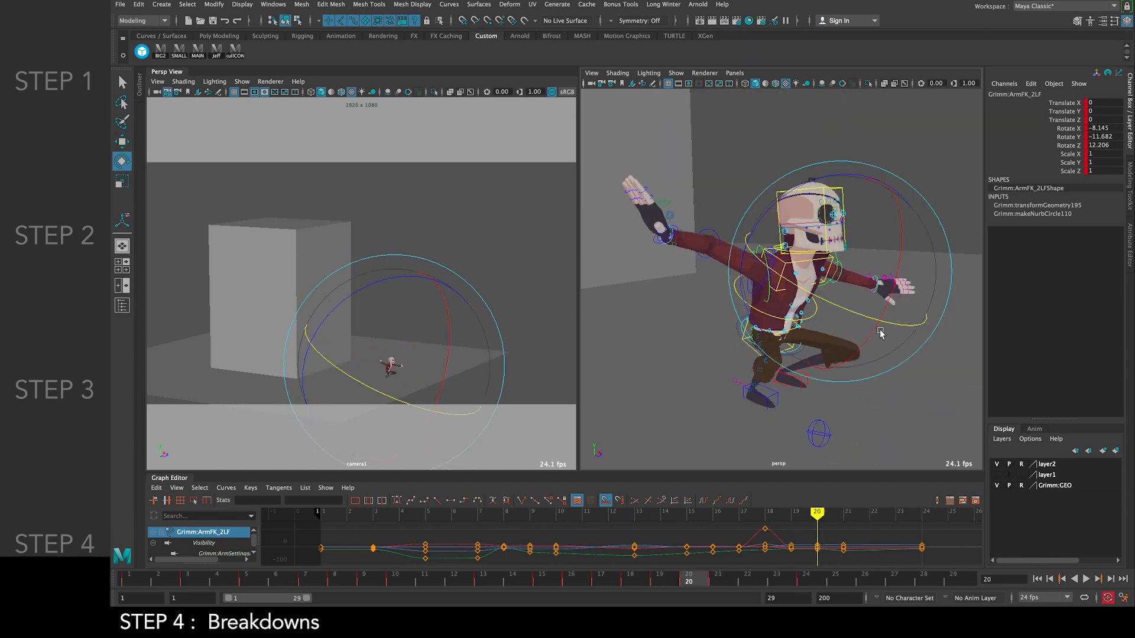
Rotate the left wrist FK gimbal control at frame 20 to about X 18.5, Y 17.6, Z 22.9, comparing it with frame 19
{"action": "left_click_drag", "start_coordinate": [878, 322], "coordinate": [863, 284], "text": "alt"}
{"action": "left_click", "coordinate": [799, 303]}
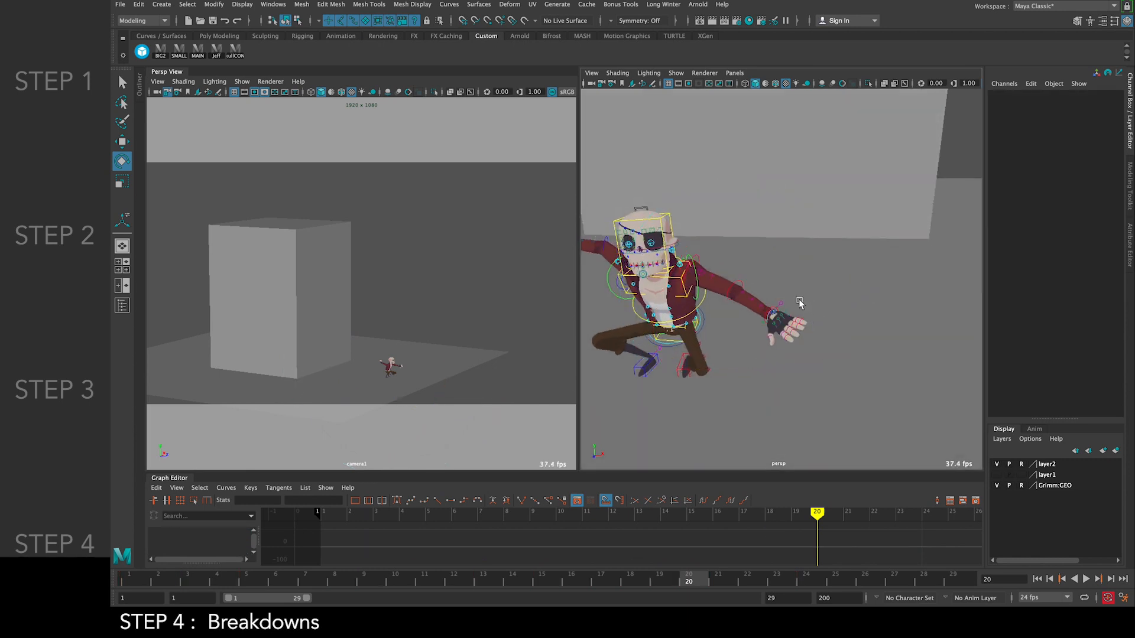
{"action": "left_click", "coordinate": [772, 312]}
{"action": "left_click", "coordinate": [832, 289]}
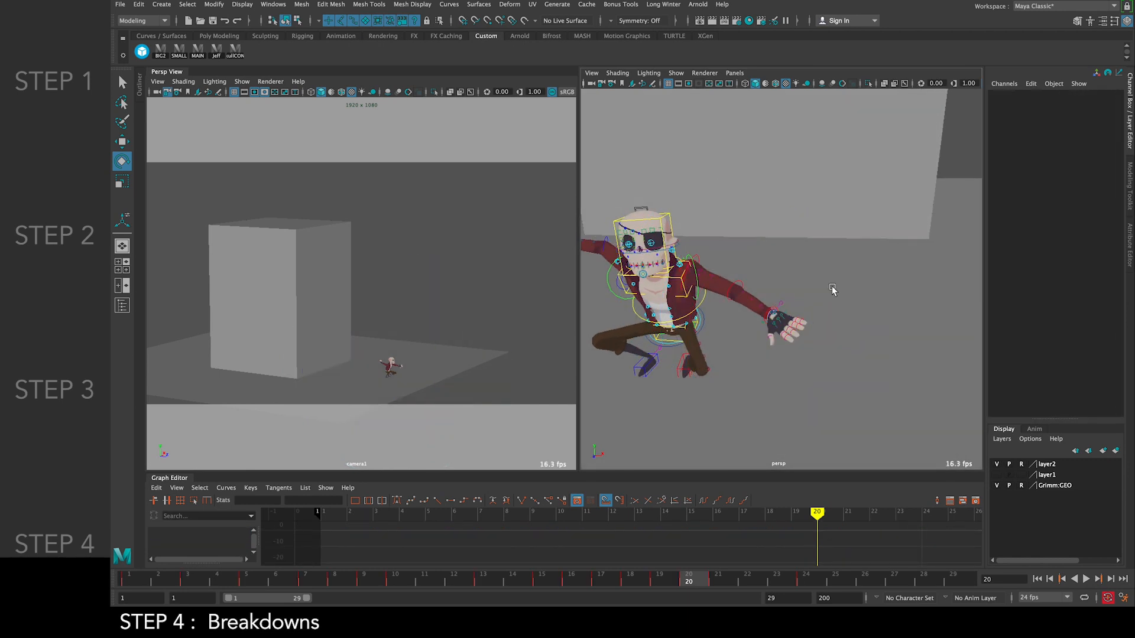
{"action": "left_click", "coordinate": [776, 308]}
{"action": "left_click_drag", "start_coordinate": [824, 390], "coordinate": [859, 363]}
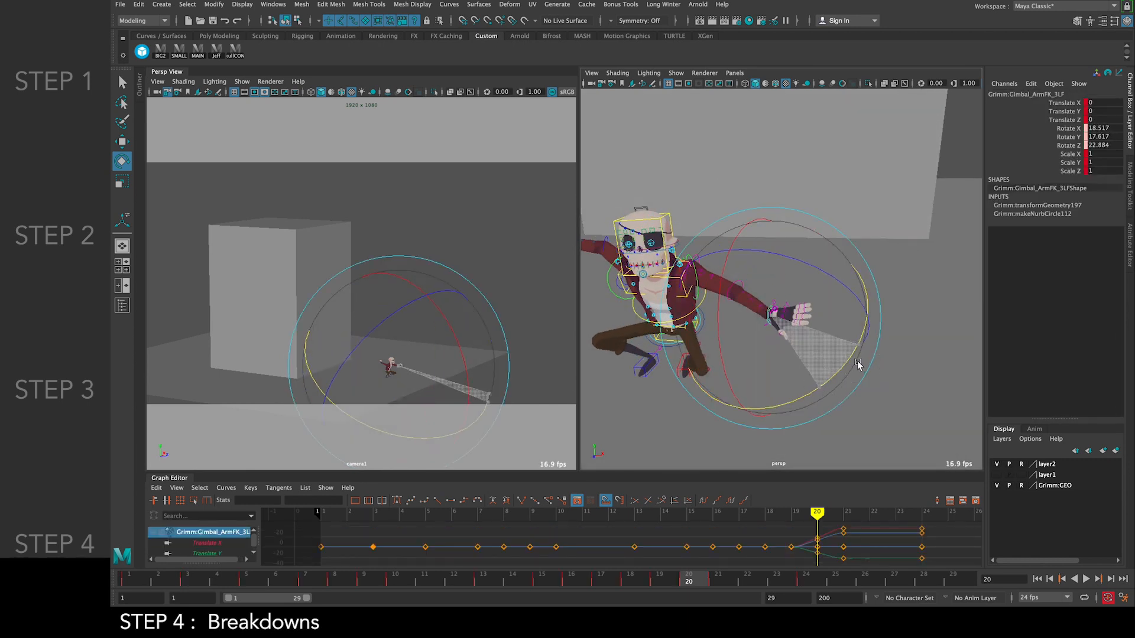
{"action": "key", "text": "alt+comma"}
{"action": "key", "text": "alt+period"}
{"action": "key", "text": "alt+comma"}
{"action": "key", "text": "alt+period"}
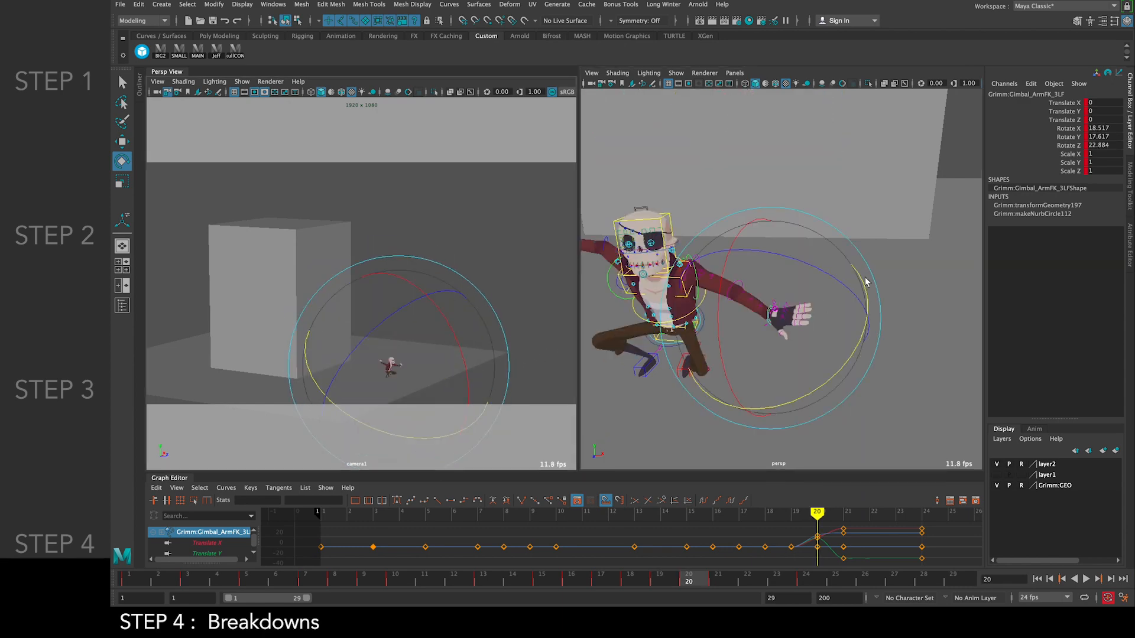
Refine the left wrist's rotation at frame 20, checking it against the previous frame
{"action": "left_click_drag", "start_coordinate": [452, 298], "coordinate": [463, 372]}
{"action": "key", "text": "alt+comma"}
{"action": "key", "text": "alt+period"}
{"action": "left_click", "coordinate": [839, 252]}
Rotate the left forearm FK control at frame 20 to raise the hand, checking the arc across frames 19 to 21
{"action": "left_click", "coordinate": [746, 282]}
{"action": "left_click_drag", "start_coordinate": [776, 362], "coordinate": [820, 350]}
{"action": "key", "text": "alt+comma"}
{"action": "key", "text": "alt+period"}
{"action": "key", "text": "alt+period"}
{"action": "key", "text": "alt+comma"}
{"action": "left_click_drag", "start_coordinate": [820, 350], "coordinate": [923, 297]}
{"action": "key", "text": "alt+comma"}
{"action": "key", "text": "alt+period"}
{"action": "left_click", "coordinate": [922, 297]}
Rotate the right forearm FK control at frame 20 to about Y -9.4, comparing it with frame 19
{"action": "left_click", "coordinate": [660, 253]}
{"action": "left_click_drag", "start_coordinate": [686, 307], "coordinate": [708, 324]}
{"action": "key", "text": "alt+comma"}
{"action": "key", "text": "alt+period"}
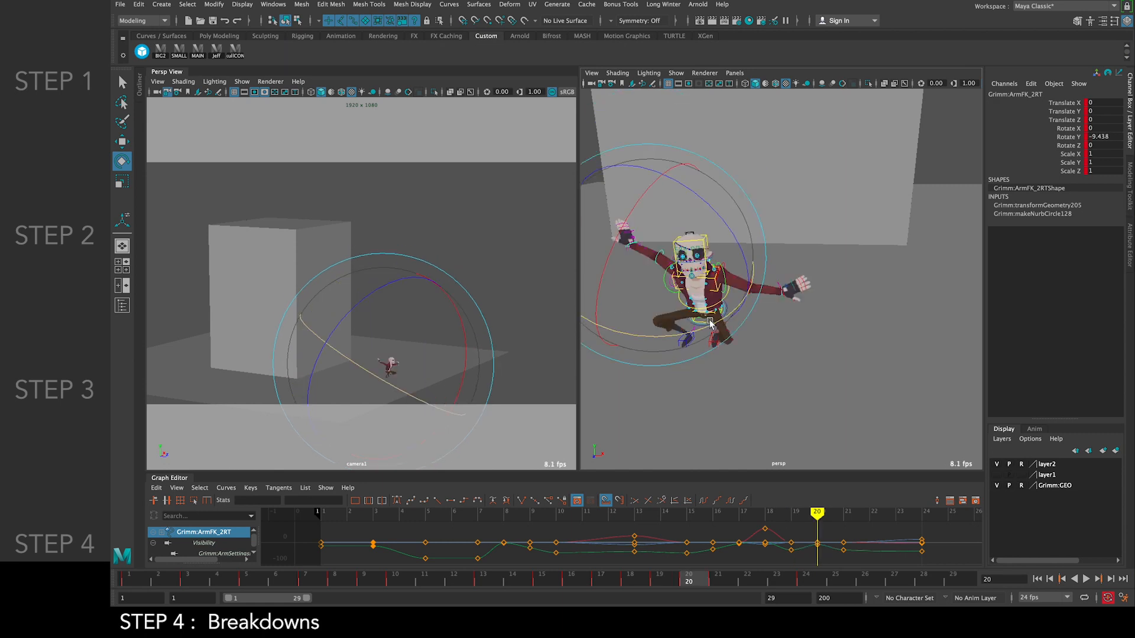
Adjust the right forearm further at frame 20 and check its arc across frames 19 to 21
{"action": "mouse_move", "coordinate": [696, 309]}
{"action": "left_mouse_down"}
{"action": "mouse_move", "coordinate": [681, 295]}
{"action": "mouse_move", "coordinate": [743, 230]}
{"action": "left_mouse_up"}
{"action": "key", "text": "alt+comma"}
{"action": "key", "text": "alt+period"}
{"action": "key", "text": "alt+period"}
{"action": "key", "text": "alt+comma"}
{"action": "key", "text": "alt+comma"}
{"action": "key", "text": "alt+period"}
{"action": "key", "text": "alt+period"}
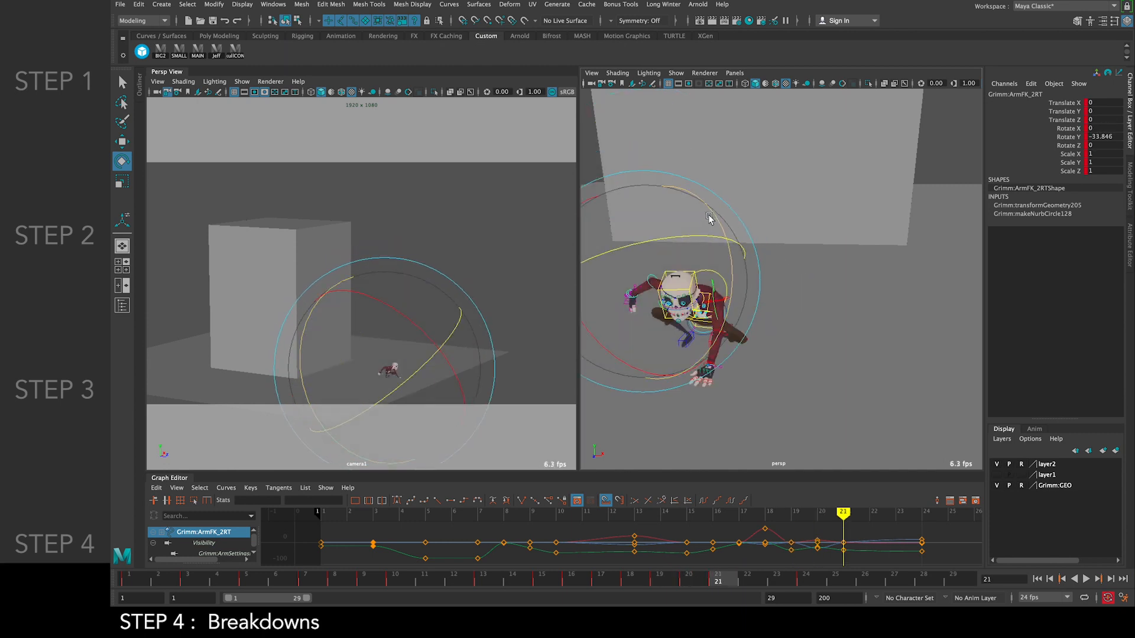
Rotate the right forearm FK control at frame 20 to about X 4.4, Y -38.1, Z -3.6, comparing it with frames 19 and 21
{"action": "key", "text": "alt+comma"}
{"action": "left_click_drag", "start_coordinate": [683, 180], "coordinate": [640, 193]}
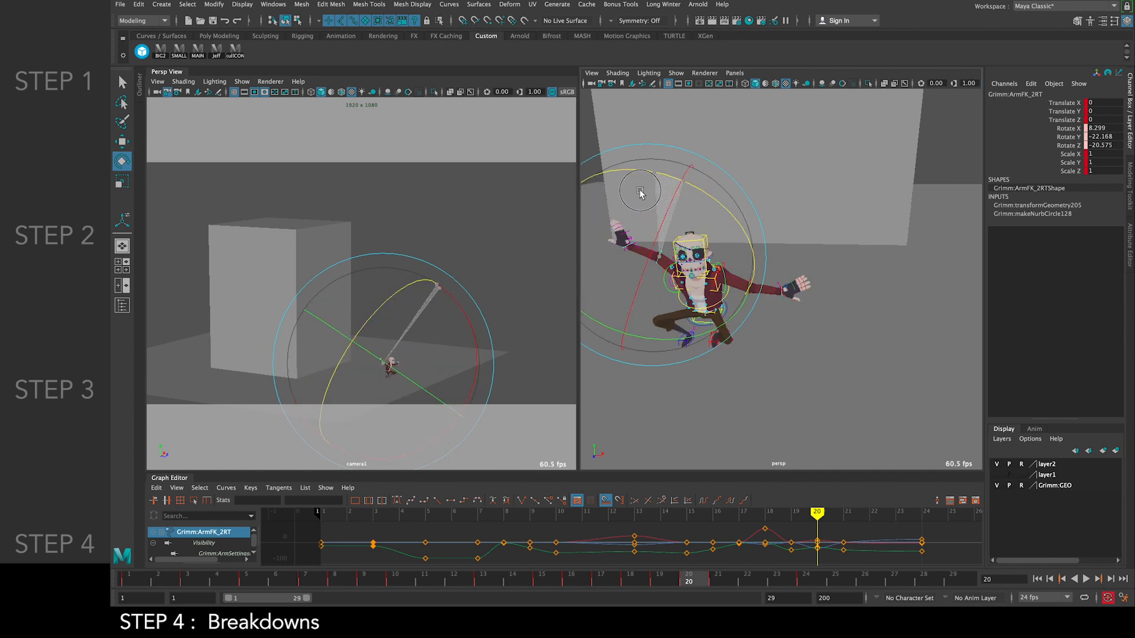
{"action": "key", "text": "alt+comma"}
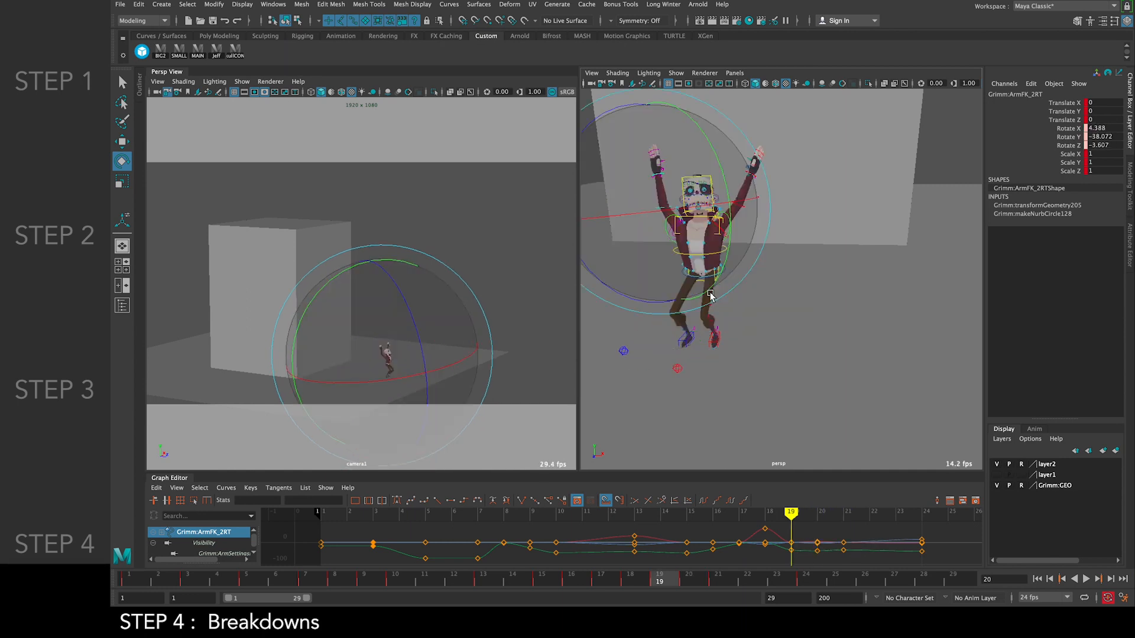
{"action": "key", "text": "alt+period"}
{"action": "key", "text": "alt+period"}
{"action": "key", "text": "alt+comma"}
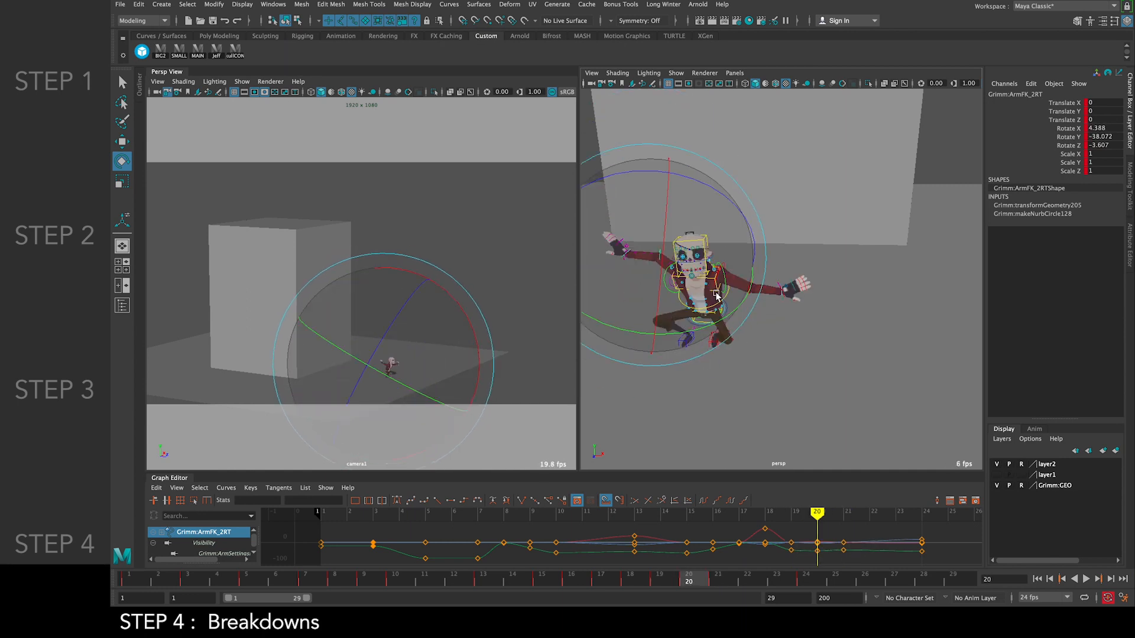
Tilt the head control downward at frame 21 and check the head's arc against the neighbouring poses
{"action": "key", "text": "alt+period"}
{"action": "left_click", "coordinate": [651, 272]}
{"action": "left_click", "coordinate": [665, 271]}
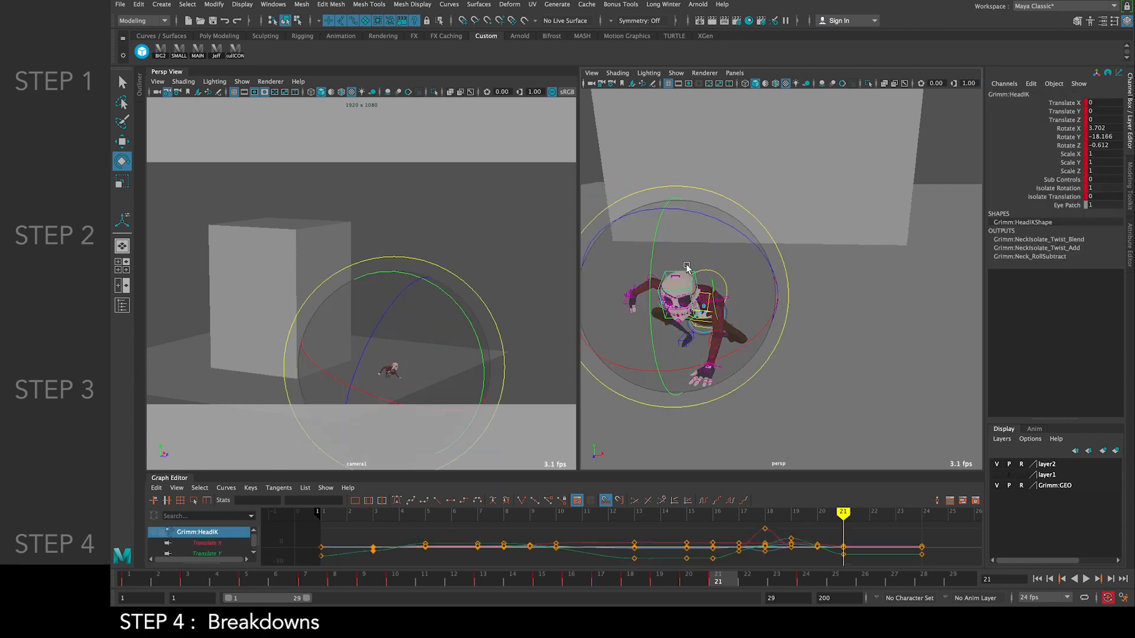
{"action": "left_click_drag", "start_coordinate": [647, 285], "coordinate": [646, 315]}
{"action": "key", "text": "period"}
{"action": "key", "text": "comma"}
{"action": "key", "text": "period"}
{"action": "key", "text": "comma"}
{"action": "key", "text": "comma"}
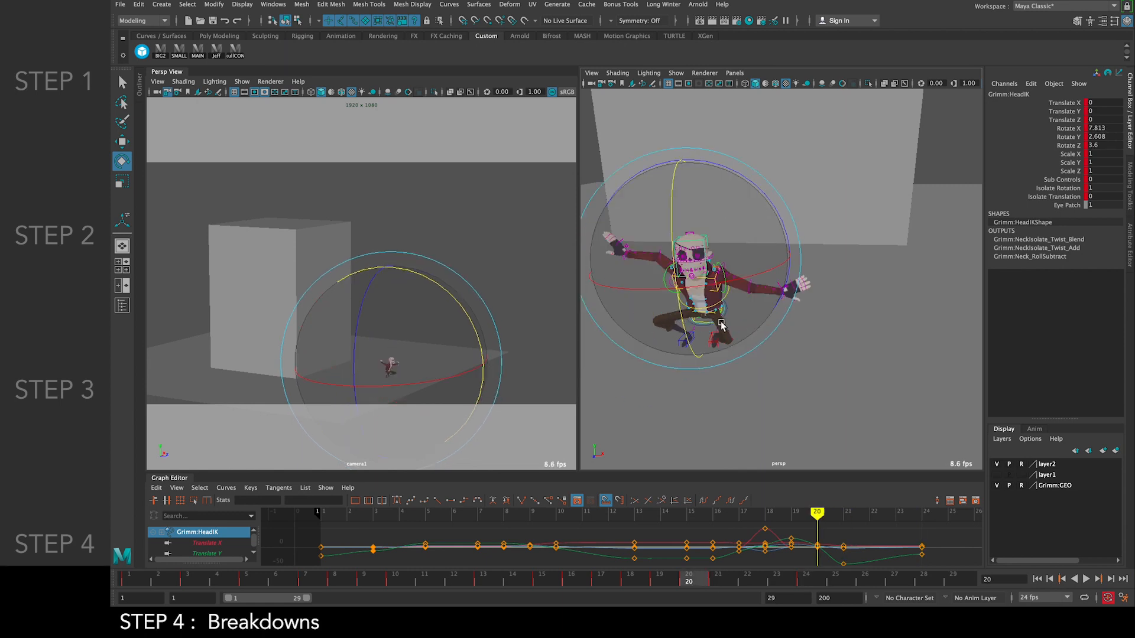
{"action": "key", "text": "period"}
Lower the body with the Spine control at frame 21 to about Translate Y -903.7
{"action": "left_click", "coordinate": [802, 319]}
{"action": "left_click_drag", "start_coordinate": [697, 337], "coordinate": [762, 346], "text": "alt"}
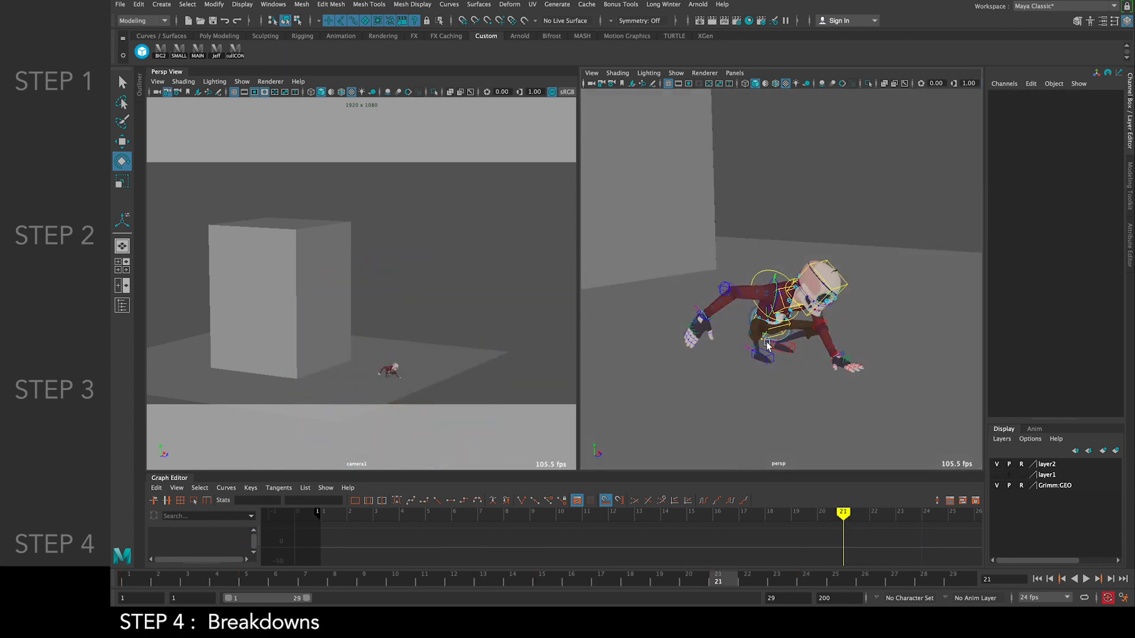
{"action": "left_click", "coordinate": [778, 316]}
{"action": "key", "text": "w"}
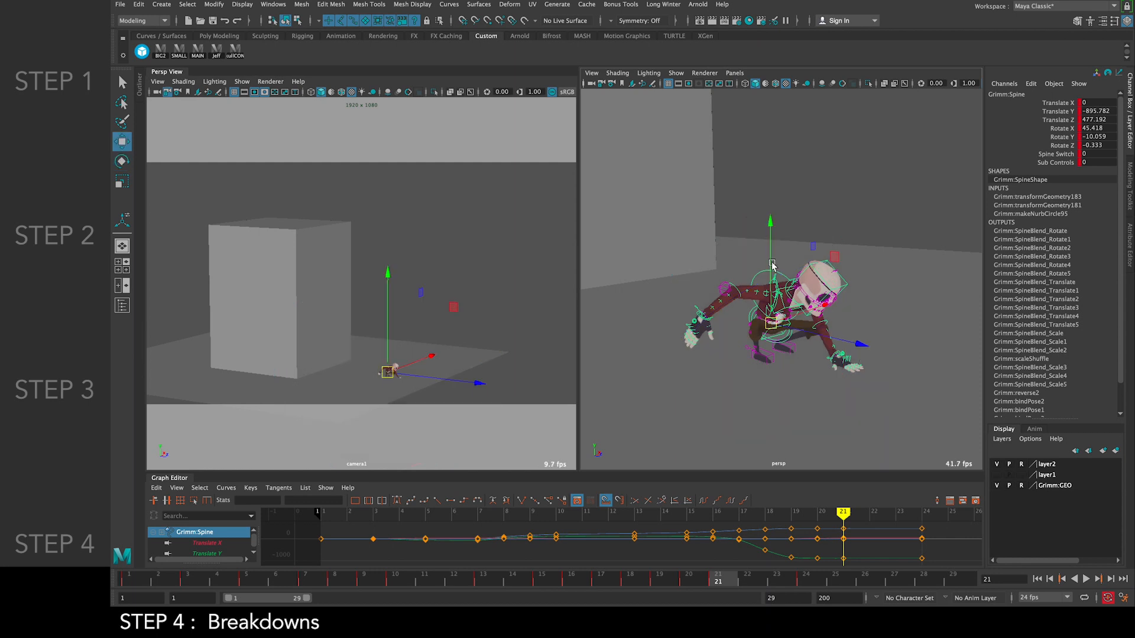
{"action": "left_click_drag", "start_coordinate": [768, 226], "coordinate": [830, 321]}
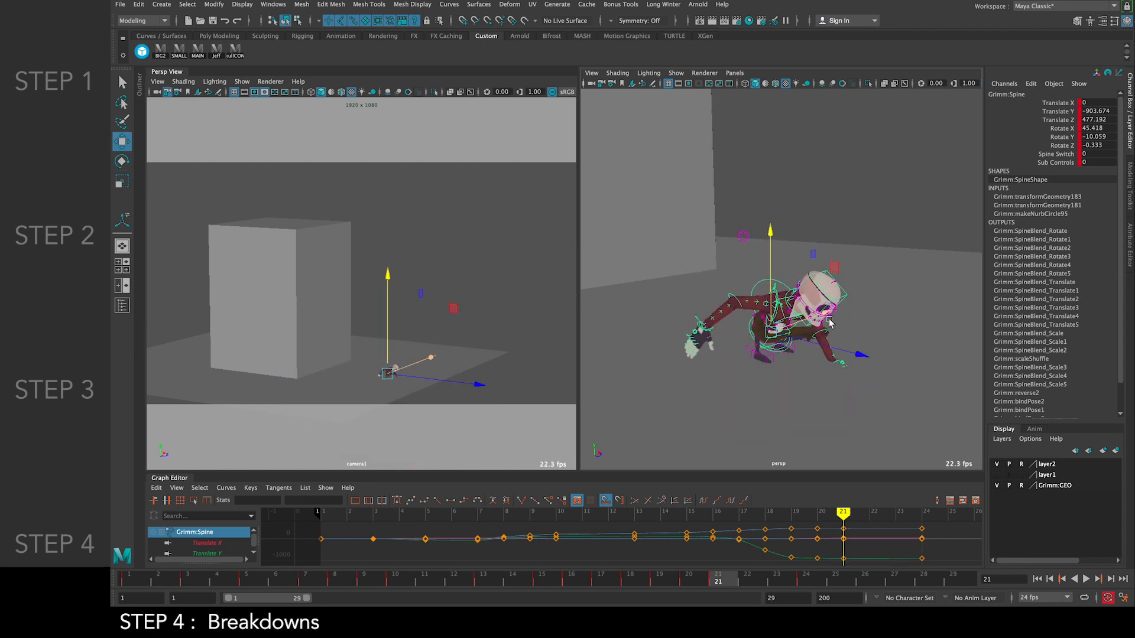
Rotate the left forearm FK control at frame 21 to about X -11.5, Y -30.4, Z 21, checking it against the neighbouring poses
{"action": "left_click", "coordinate": [825, 335]}
{"action": "key", "text": "e"}
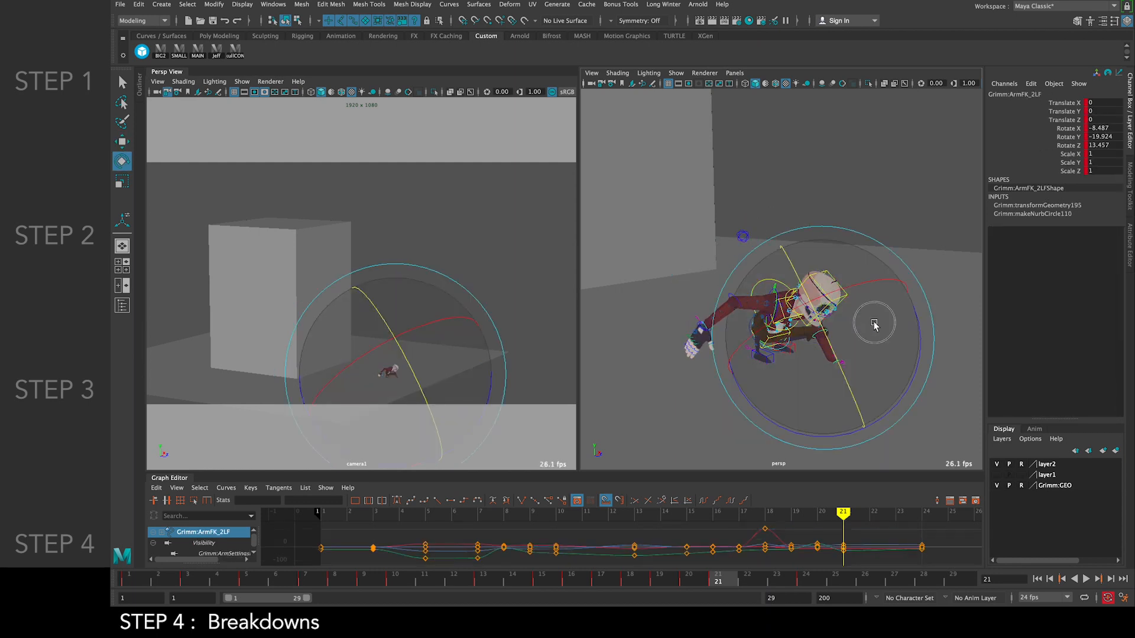
{"action": "left_click_drag", "start_coordinate": [859, 299], "coordinate": [864, 300]}
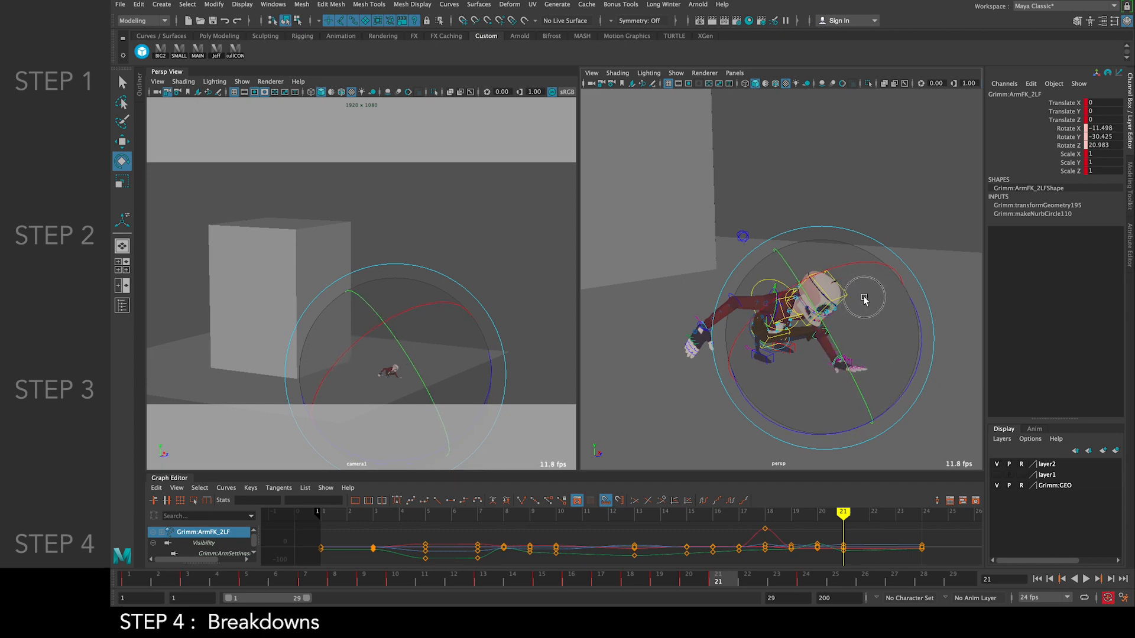
{"action": "key", "text": "comma"}
{"action": "key", "text": "period"}
{"action": "key", "text": "period"}
{"action": "key", "text": "comma"}
{"action": "key", "text": "comma"}
{"action": "key", "text": "period"}
{"action": "key", "text": "period"}
{"action": "key", "text": "comma"}
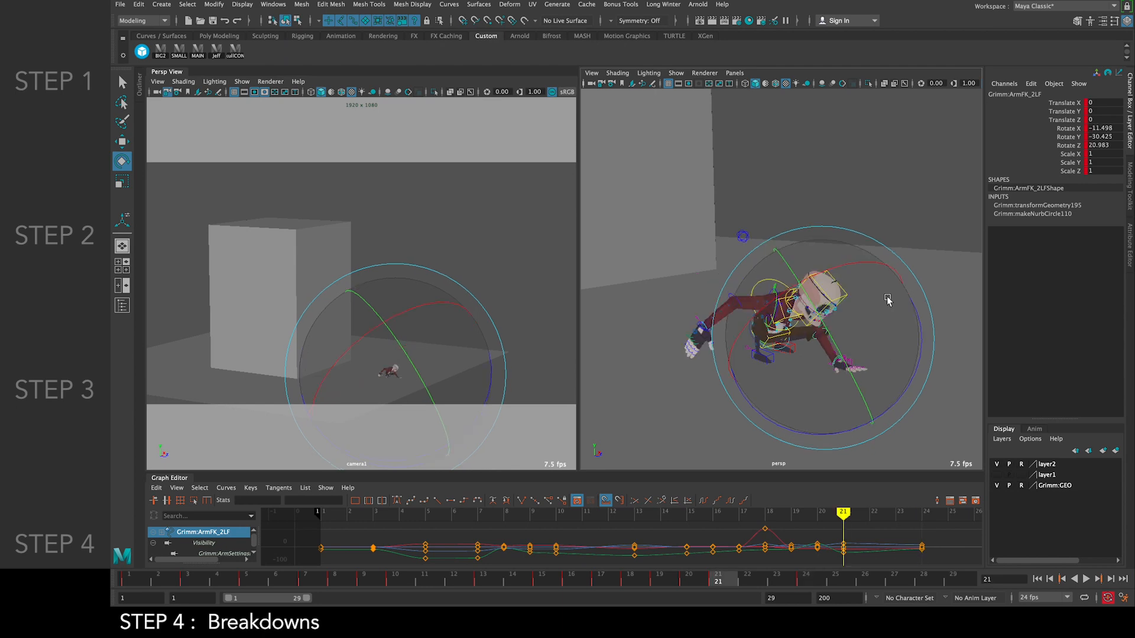
{"action": "key", "text": "period"}
Review the whole jump pose by pose, deselect everything, and play the animation through the shot camera
{"action": "key", "text": "alt+shift+v"}
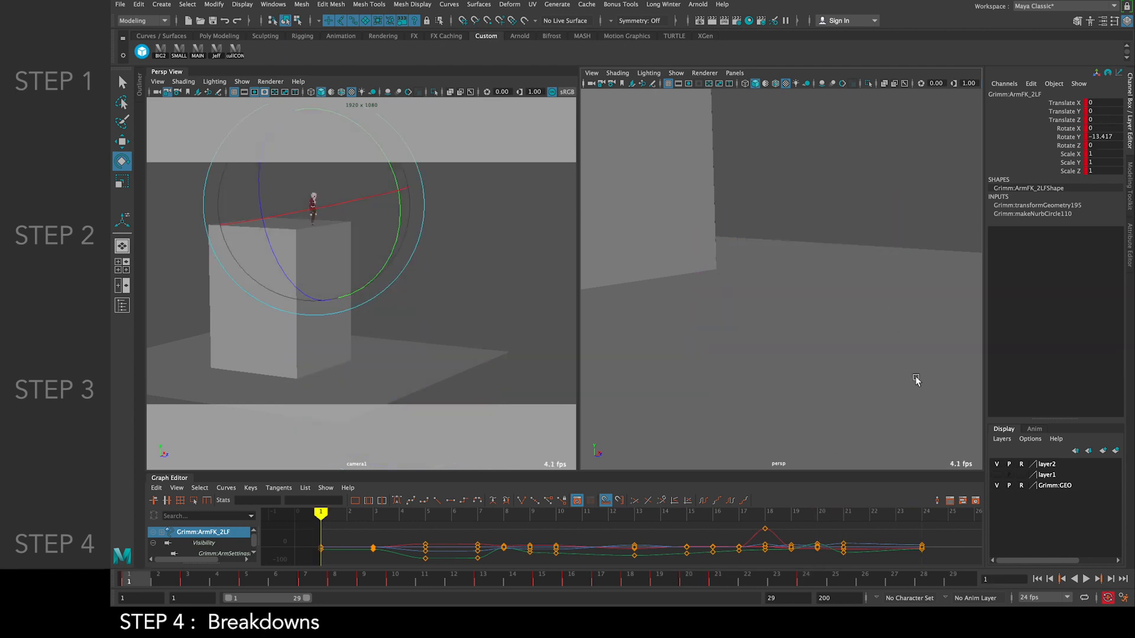
{"action": "key", "text": "comma"}
{"action": "key", "text": "comma"}
{"action": "key", "text": "comma"}
{"action": "key", "text": "comma"}
{"action": "key", "text": "comma"}
{"action": "key", "text": "comma"}
{"action": "key", "text": "comma"}
{"action": "key", "text": "comma"}
{"action": "key", "text": "comma"}
{"action": "key", "text": "comma"}
{"action": "key", "text": "comma"}
{"action": "key", "text": "comma"}
{"action": "key", "text": "comma"}
{"action": "key", "text": "comma"}
{"action": "key", "text": "comma"}
{"action": "key", "text": "comma"}
{"action": "left_click", "coordinate": [549, 317]}
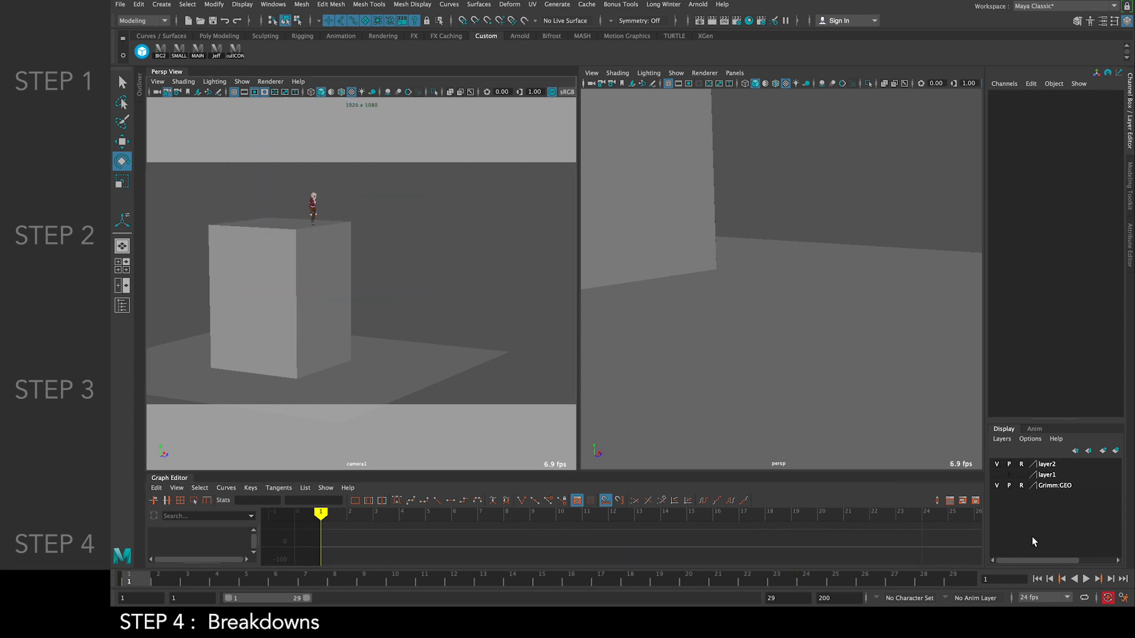
{"action": "left_click", "coordinate": [1087, 580]}
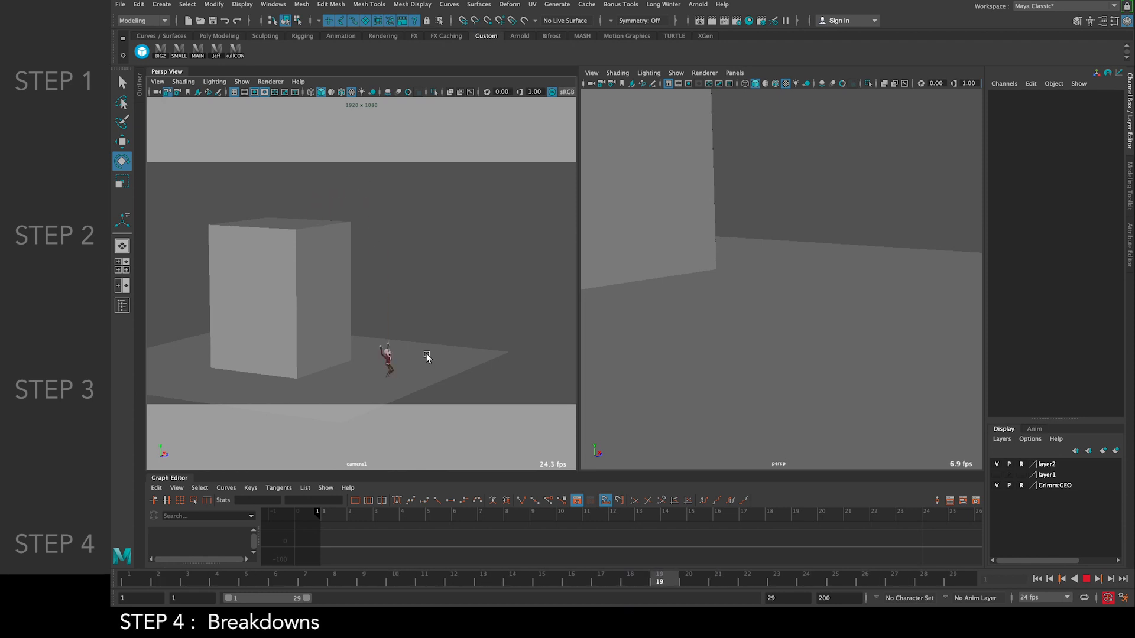
{"action": "left_click", "coordinate": [1087, 580]}
At frame 18, nudge a leg bend control to shape the stretched legs in side view
{"action": "left_click_drag", "start_coordinate": [503, 580], "coordinate": [628, 598]}
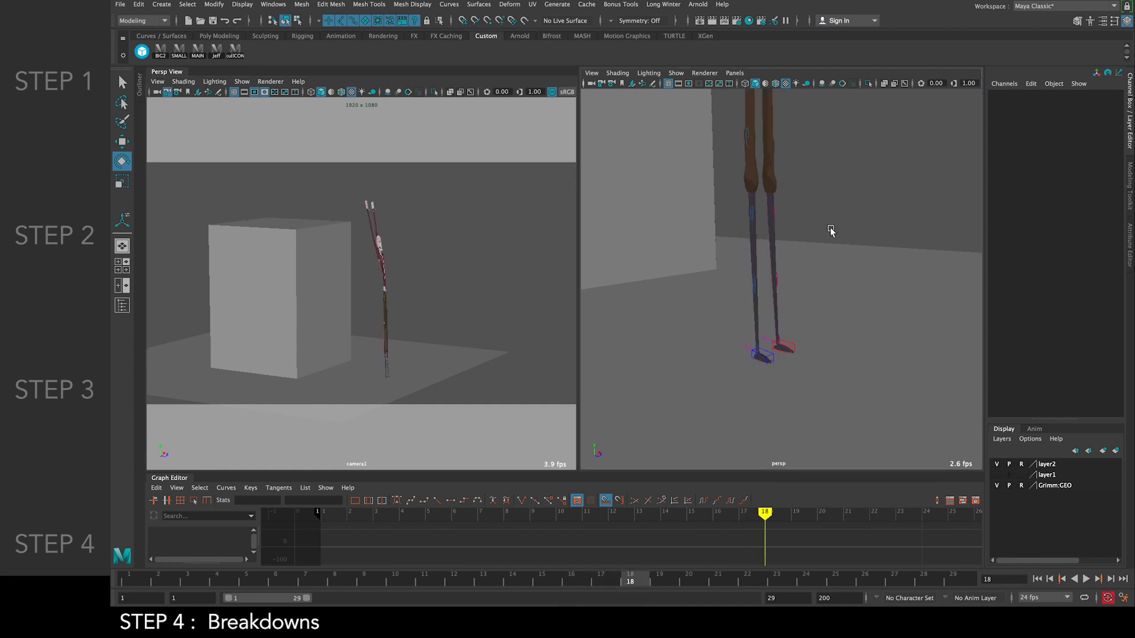
{"action": "scroll", "coordinate": [831, 231], "scroll_direction": "down", "scroll_amount": 8}
{"action": "middle_click_drag", "start_coordinate": [811, 220], "coordinate": [828, 231], "text": "alt"}
{"action": "left_click_drag", "start_coordinate": [828, 232], "coordinate": [846, 228], "text": "alt"}
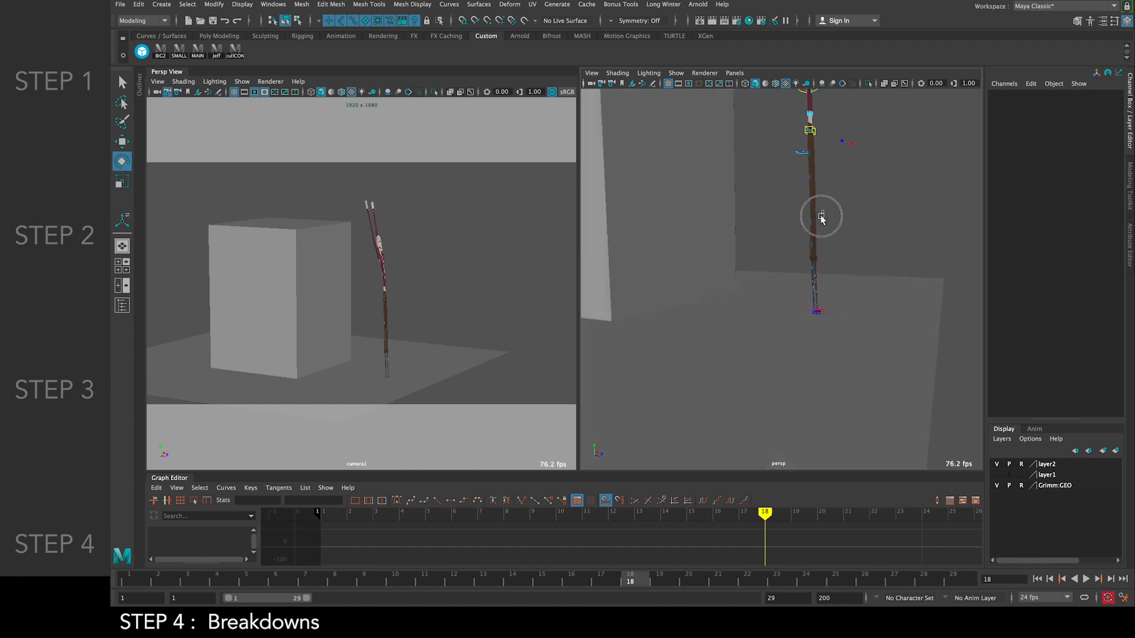
{"action": "left_click", "coordinate": [802, 230]}
{"action": "key", "text": "comma"}
{"action": "key", "text": "period"}
{"action": "key", "text": "w"}
{"action": "left_click_drag", "start_coordinate": [868, 221], "coordinate": [872, 224]}
{"action": "scroll", "coordinate": [837, 185], "scroll_direction": "down", "scroll_amount": 3}
Offset the lower-leg bend controls at frame 18 to about Translate Y 1, Z 6.2, comparing the pose with frame 17
{"action": "left_click", "coordinate": [806, 230]}
{"action": "left_click", "coordinate": [866, 247]}
{"action": "scroll", "coordinate": [850, 259], "scroll_direction": "up", "scroll_amount": 5}
{"action": "left_click", "coordinate": [830, 230]}
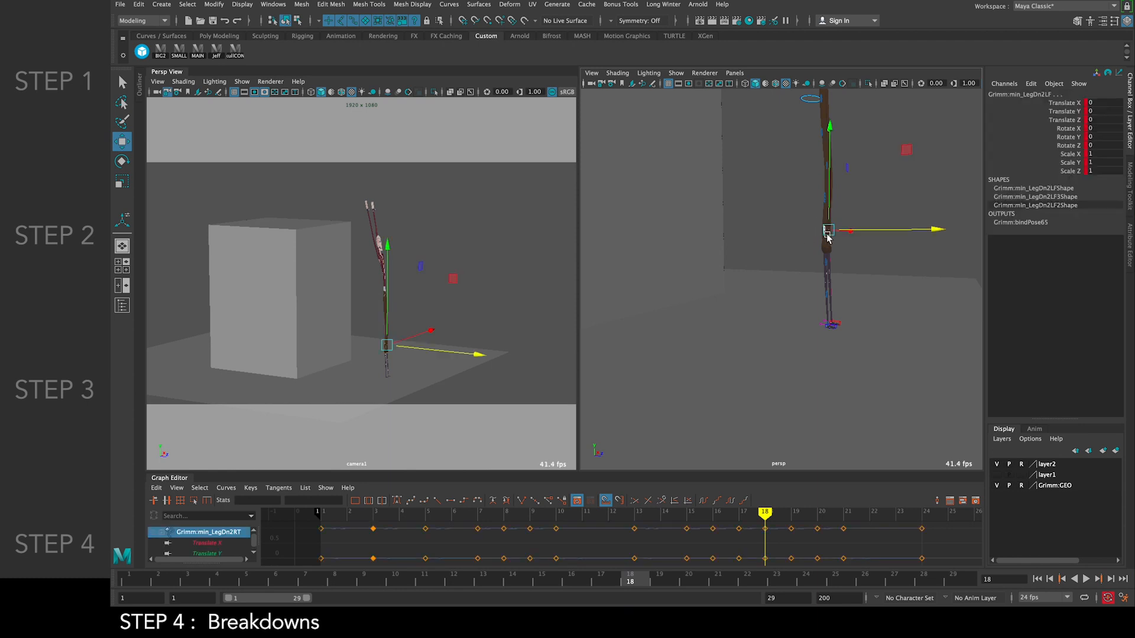
{"action": "left_click_drag", "start_coordinate": [810, 265], "coordinate": [811, 265]}
{"action": "left_click_drag", "start_coordinate": [883, 264], "coordinate": [892, 294]}
{"action": "left_click", "coordinate": [840, 297]}
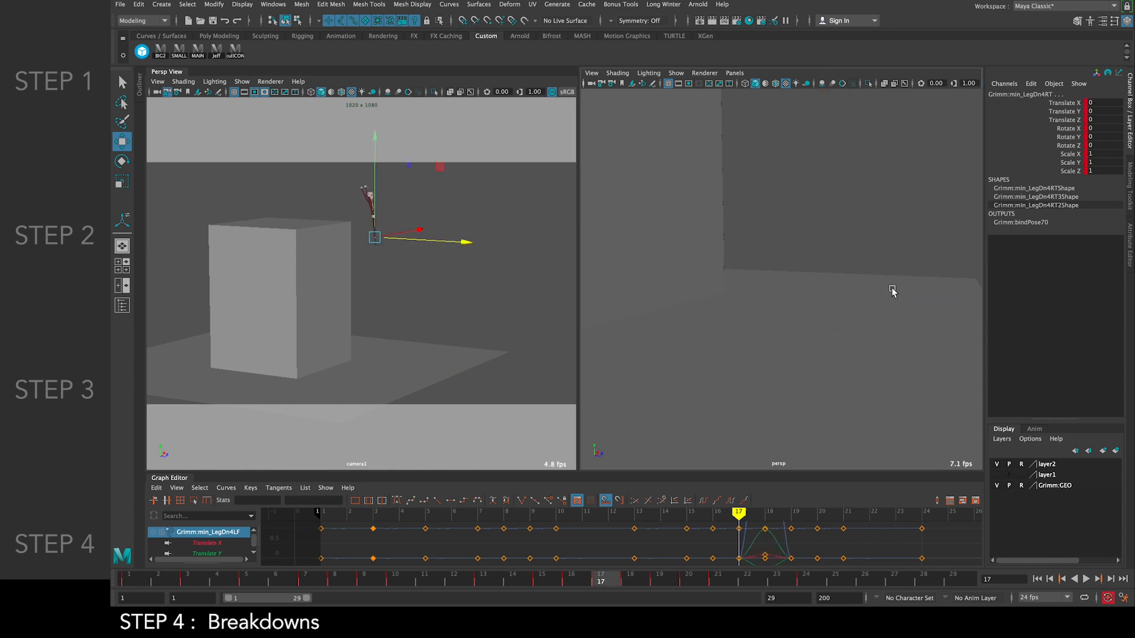
{"action": "key", "text": "comma"}
{"action": "key", "text": "period"}
Move the HipsIK control at frame 18 to about Translate X 54.4, Z 30.3 and check it against the neighbouring poses
{"action": "scroll", "coordinate": [869, 193], "scroll_direction": "down", "scroll_amount": 2}
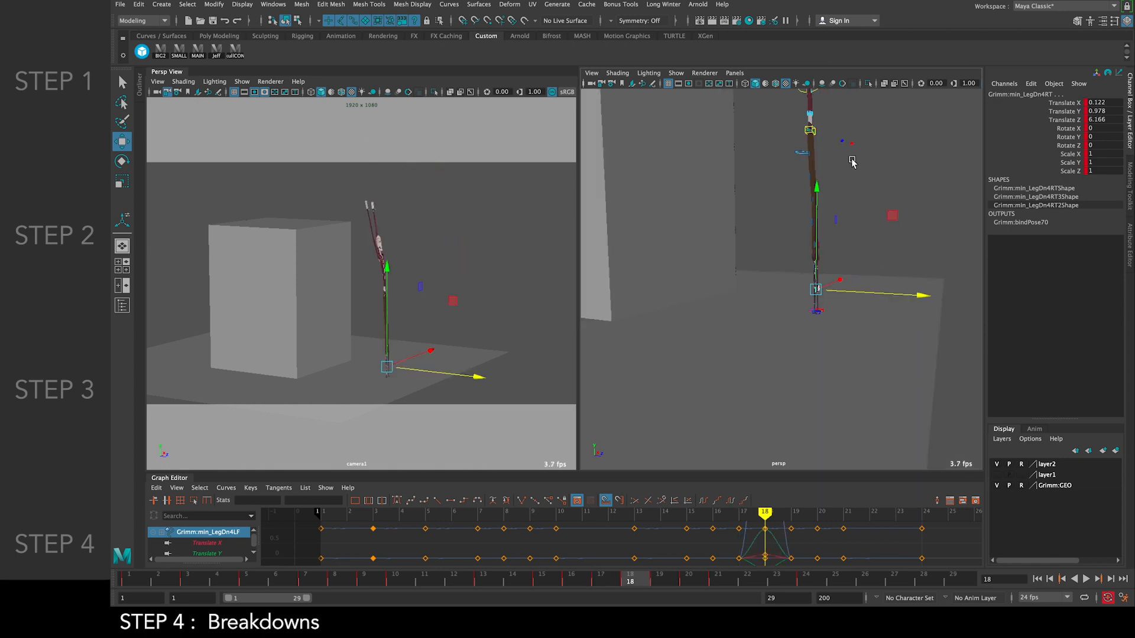
{"action": "left_click", "coordinate": [811, 131]}
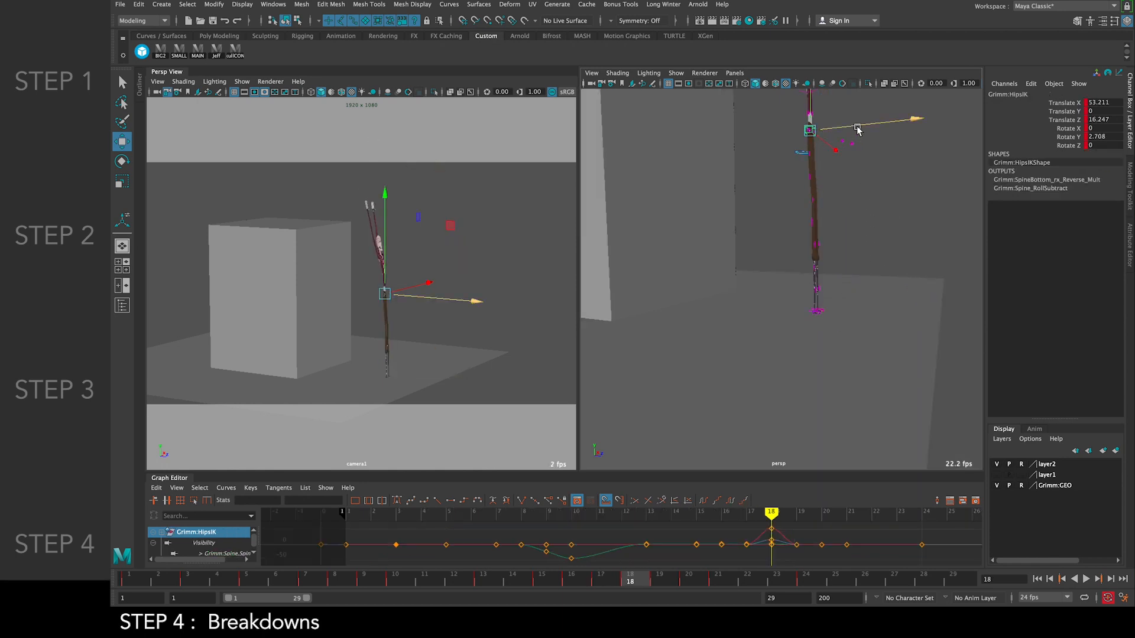
{"action": "key", "text": "comma"}
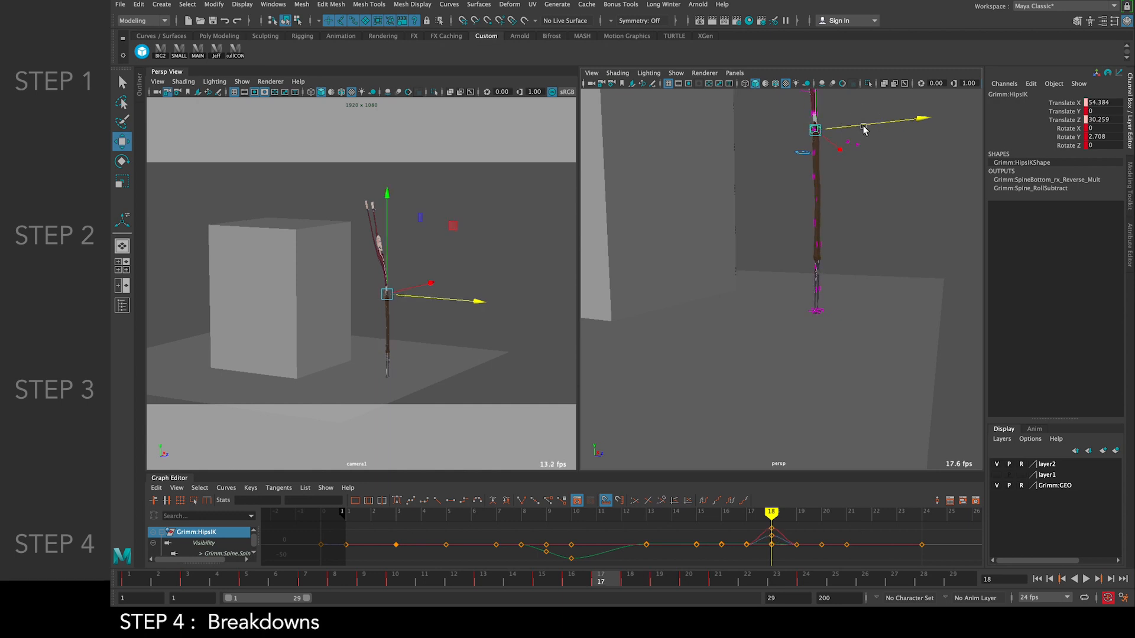
{"action": "key", "text": "comma"}
{"action": "key", "text": "period"}
{"action": "key", "text": "period"}
{"action": "key", "text": "comma"}
{"action": "key", "text": "period"}
Adjust the ChestIK control's position at frame 18 to refine the stretched torso's curve, comparing it with the previous pose
{"action": "left_click_drag", "start_coordinate": [837, 139], "coordinate": [769, 273], "text": "alt"}
{"action": "left_click", "coordinate": [776, 290]}
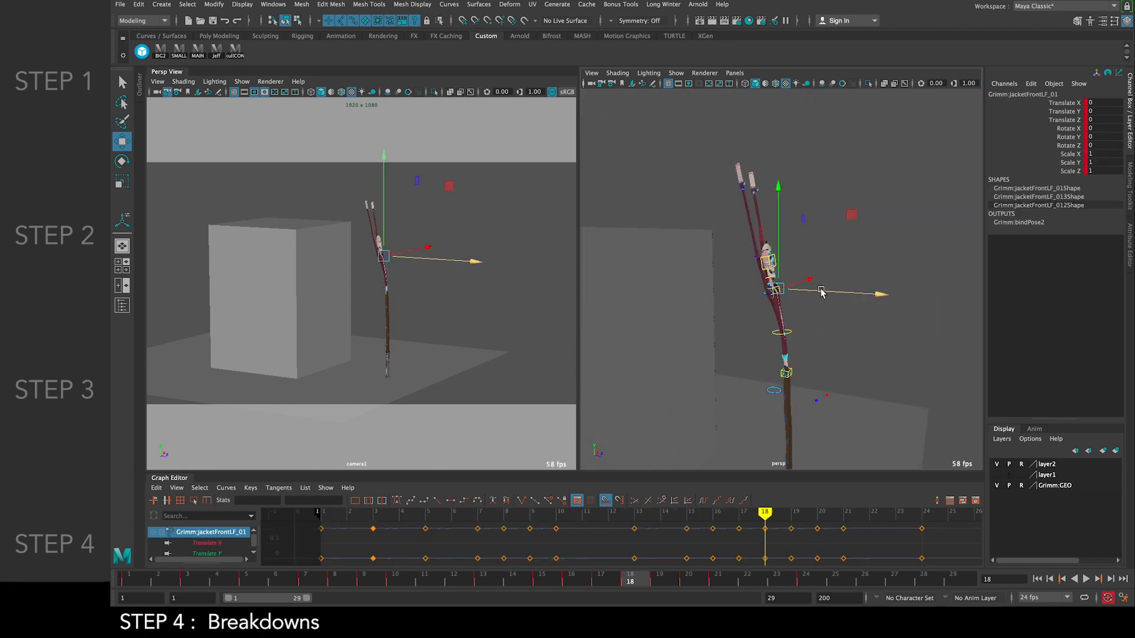
{"action": "left_click", "coordinate": [826, 272]}
{"action": "scroll", "coordinate": [784, 304], "scroll_direction": "up", "scroll_amount": 3}
{"action": "left_click", "coordinate": [773, 294]}
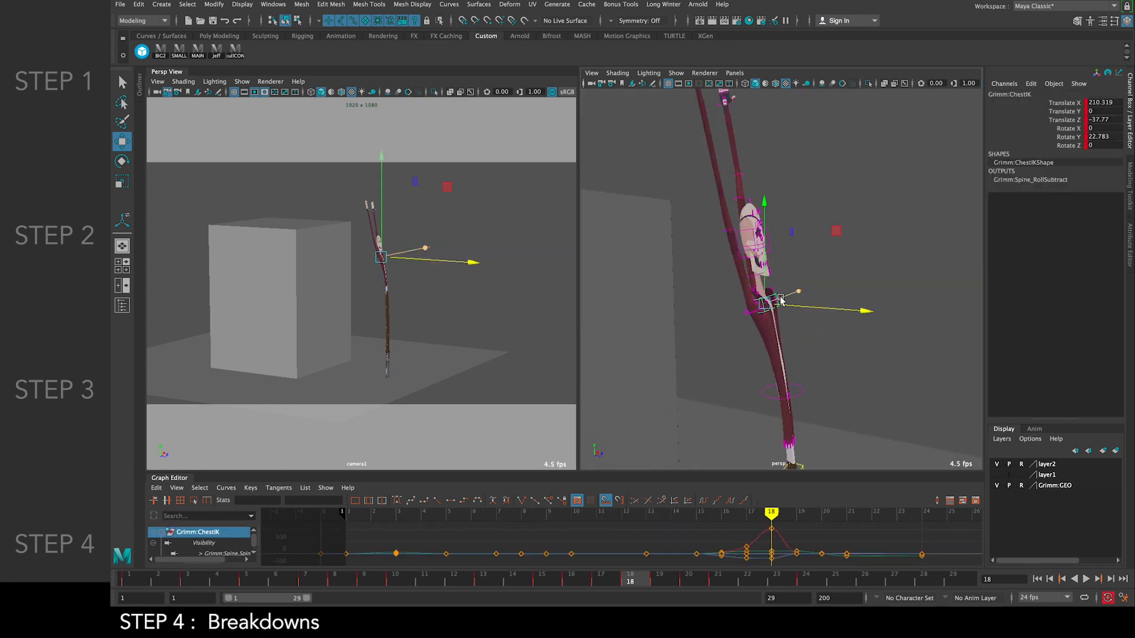
{"action": "scroll", "coordinate": [834, 294], "scroll_direction": "down", "scroll_amount": 3}
{"action": "left_click_drag", "start_coordinate": [832, 293], "coordinate": [832, 295]}
{"action": "key", "text": "comma"}
{"action": "key", "text": "period"}
Step back through the earlier poses, deselect the chest control, and play back the revised jump
{"action": "key", "text": "comma"}
{"action": "key", "text": "comma"}
{"action": "key", "text": "comma"}
{"action": "key", "text": "comma"}
{"action": "key", "text": "comma"}
{"action": "key", "text": "comma"}
{"action": "key", "text": "comma"}
{"action": "key", "text": "comma"}
{"action": "key", "text": "comma"}
{"action": "key", "text": "comma"}
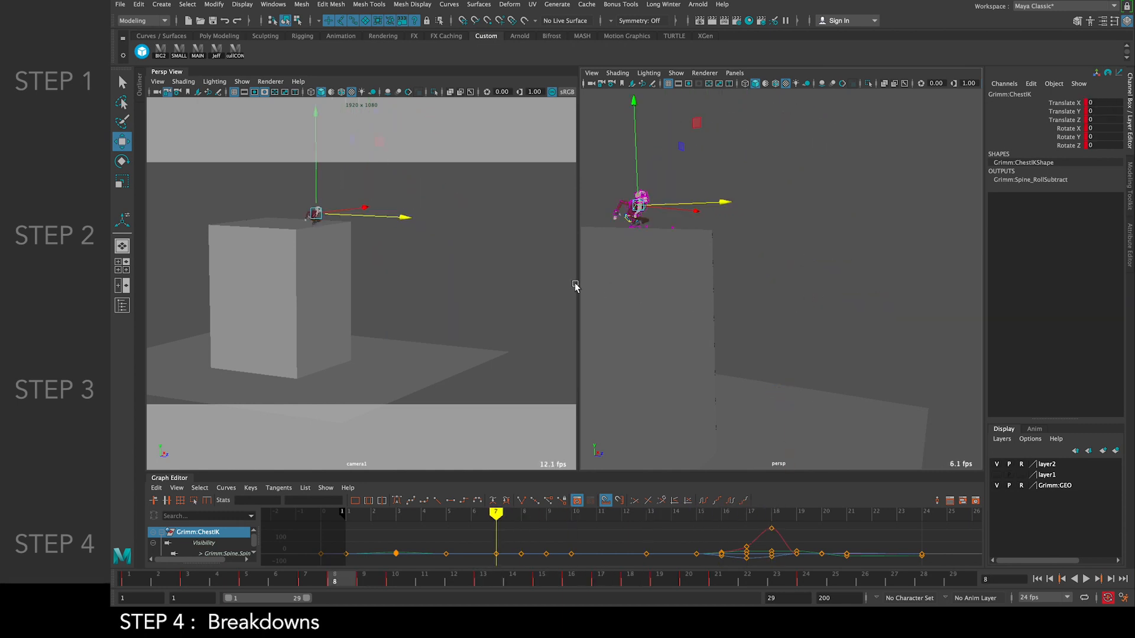
{"action": "left_click", "coordinate": [497, 243]}
{"action": "left_click", "coordinate": [1086, 580]}
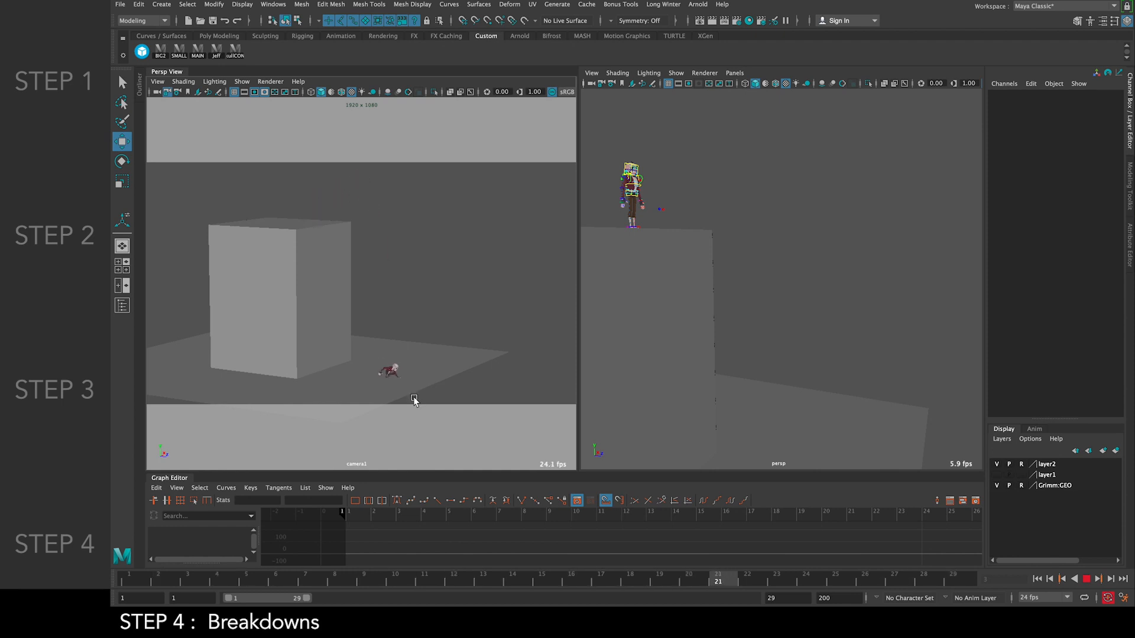
{"action": "left_click", "coordinate": [1086, 579]}
Try to move the bottom jacket controls at frame 9, and undo the change
{"action": "left_click_drag", "start_coordinate": [476, 575], "coordinate": [365, 584]}
{"action": "scroll", "coordinate": [720, 312], "scroll_direction": "up", "scroll_amount": 10}
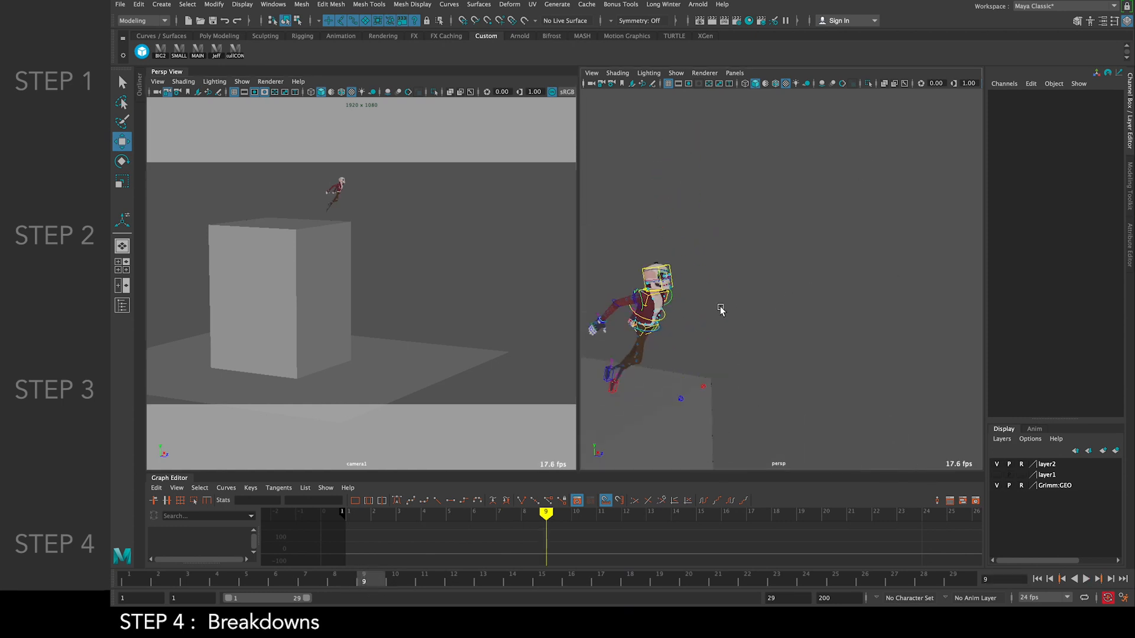
{"action": "scroll", "coordinate": [762, 287], "scroll_direction": "up", "scroll_amount": 5}
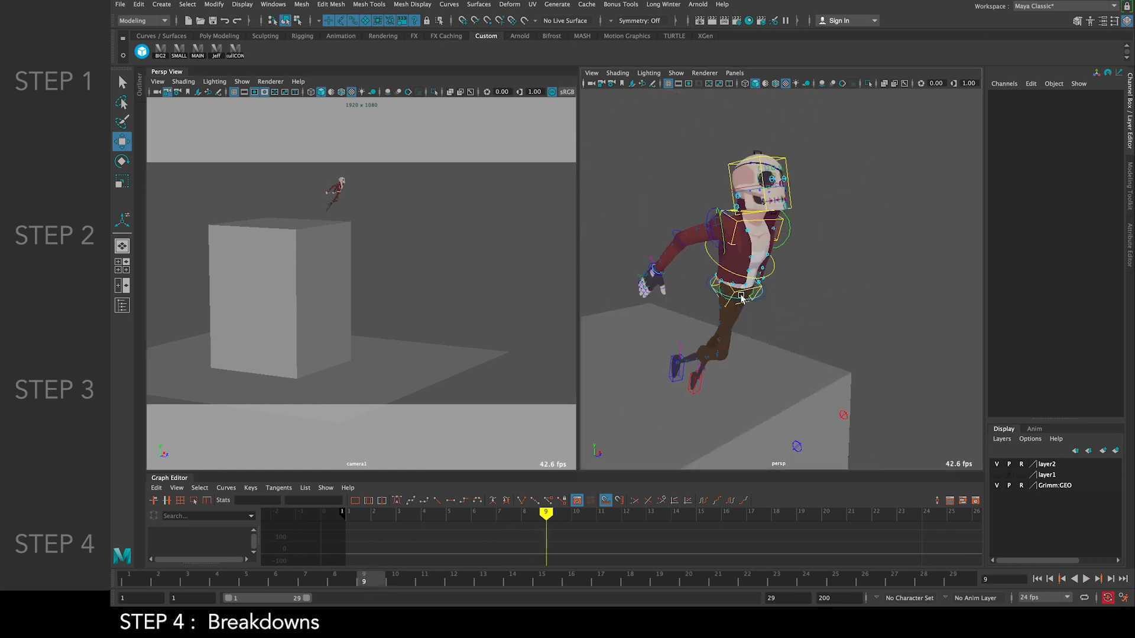
{"action": "left_click", "coordinate": [726, 303]}
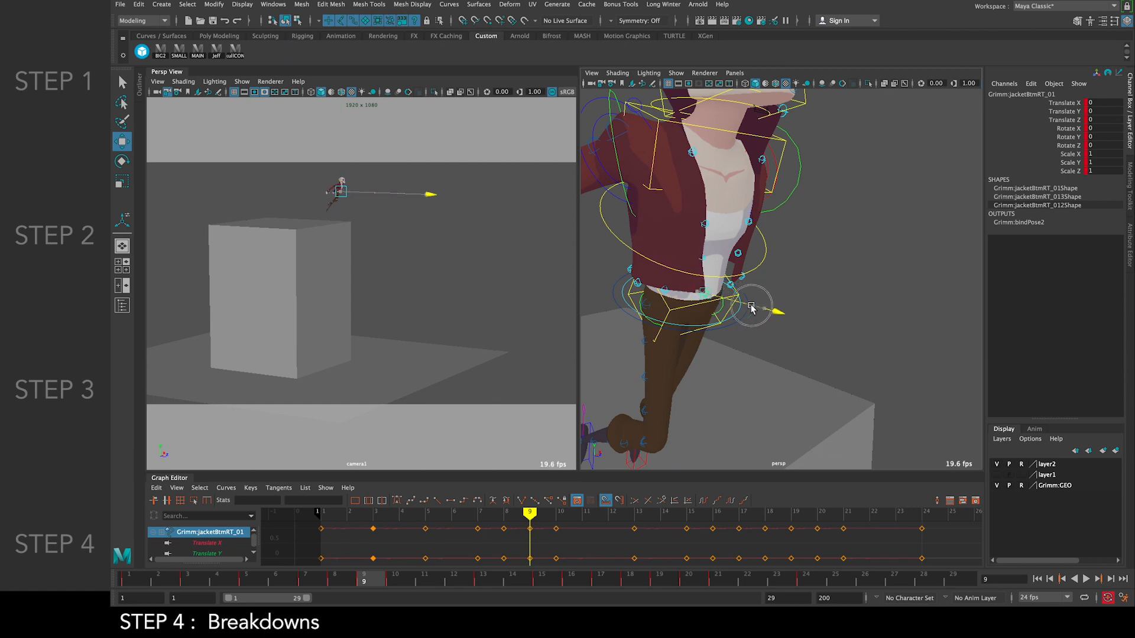
{"action": "left_click", "coordinate": [665, 295], "text": "shift"}
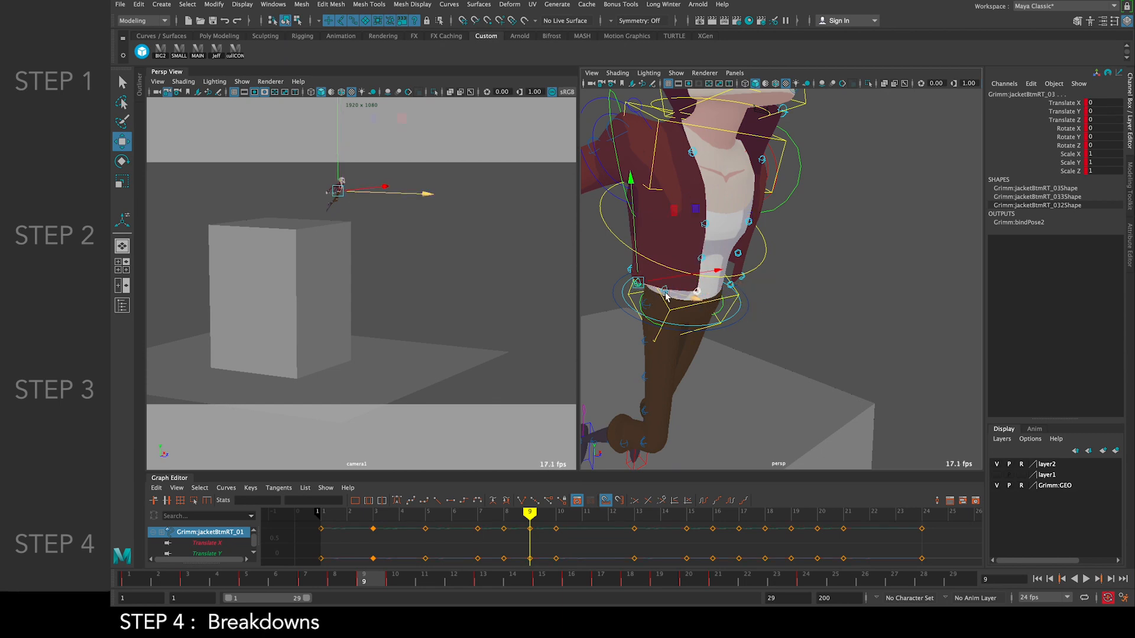
{"action": "left_click_drag", "start_coordinate": [662, 297], "coordinate": [769, 273]}
{"action": "key", "text": "ctrl+z"}
Select the jacket's back hem controls at frame 9, try pulling them outward, and undo the move
{"action": "left_click", "coordinate": [818, 311]}
{"action": "left_click", "coordinate": [672, 355]}
{"action": "key", "text": "period"}
{"action": "key", "text": "period"}
{"action": "key", "text": "comma"}
{"action": "key", "text": "comma"}
{"action": "left_click_drag", "start_coordinate": [751, 275], "coordinate": [798, 314]}
{"action": "scroll", "coordinate": [881, 305], "scroll_direction": "up", "scroll_amount": 4}
{"action": "left_click_drag", "start_coordinate": [855, 226], "coordinate": [828, 193]}
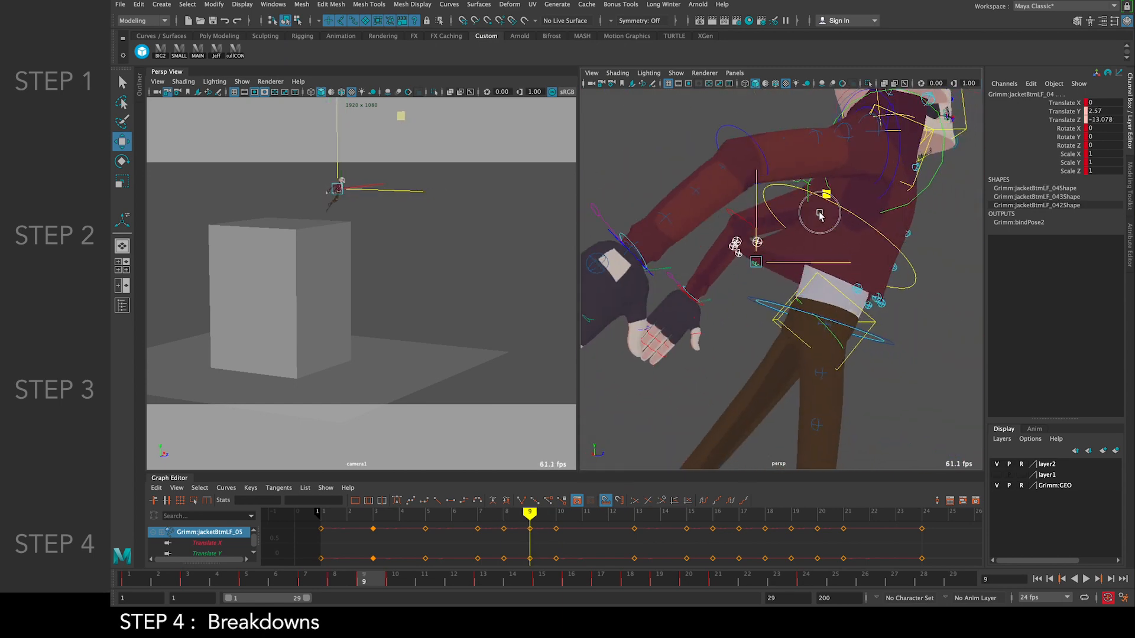
{"action": "key", "text": "ctrl+z"}
Offset the jacket's back hem controls at frame 8 and compare the hem with the poses at frames 9 and 10
{"action": "scroll", "coordinate": [840, 237], "scroll_direction": "down", "scroll_amount": 4}
{"action": "key", "text": "comma"}
{"action": "key", "text": "comma"}
{"action": "key", "text": "f"}
{"action": "scroll", "coordinate": [770, 286], "scroll_direction": "down", "scroll_amount": 8}
{"action": "key", "text": "period"}
{"action": "mouse_move", "coordinate": [841, 286]}
{"action": "left_mouse_down", "text": "alt"}
{"action": "mouse_move", "coordinate": [790, 286]}
{"action": "mouse_move", "coordinate": [825, 283]}
{"action": "left_mouse_up", "text": "alt"}
{"action": "left_click_drag", "start_coordinate": [855, 171], "coordinate": [849, 165]}
{"action": "key", "text": "period"}
{"action": "key", "text": "period"}
{"action": "key", "text": "comma"}
{"action": "key", "text": "period"}
Shift the jacket's back hem controls on the mid-air poses up to frame 15, comparing neighbouring keys
{"action": "middle_click_drag", "start_coordinate": [932, 124], "coordinate": [851, 181], "text": "alt"}
{"action": "key", "text": "comma"}
{"action": "key", "text": "period"}
{"action": "key", "text": "period"}
{"action": "left_click_drag", "start_coordinate": [913, 137], "coordinate": [906, 135]}
{"action": "key", "text": "period"}
{"action": "key", "text": "comma"}
{"action": "key", "text": "period"}
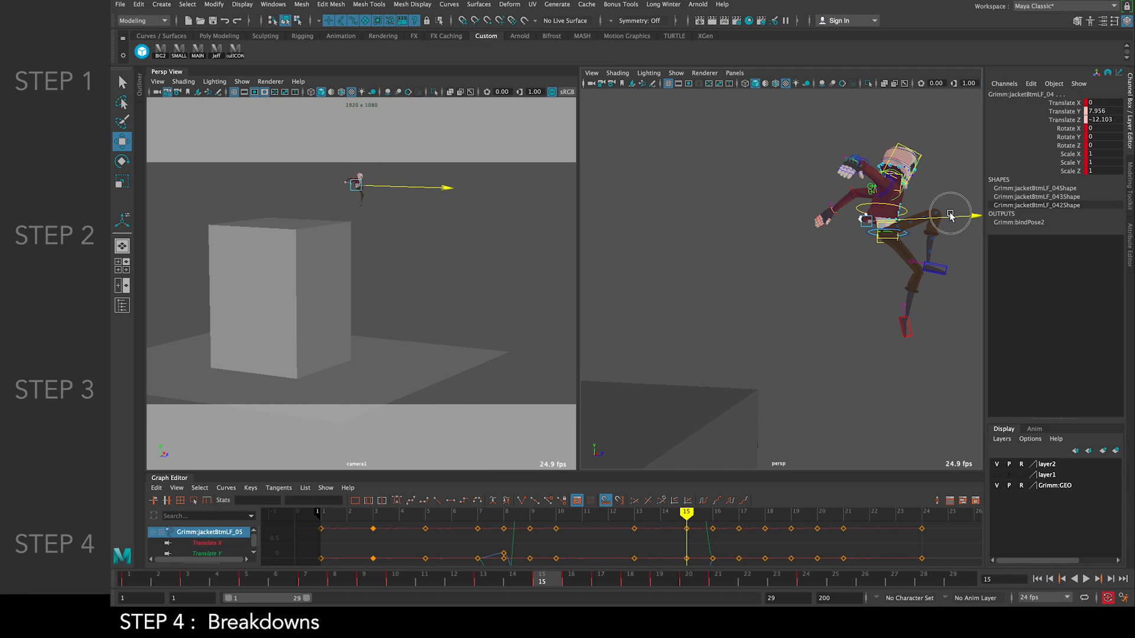
Adjust the jacket's back hem controls on the falling pose after frame 15 and check it against the adjacent keys
{"action": "key", "text": "period"}
{"action": "key", "text": "period"}
{"action": "middle_click_drag", "start_coordinate": [919, 227], "coordinate": [819, 217], "text": "alt"}
{"action": "left_click_drag", "start_coordinate": [813, 166], "coordinate": [794, 149]}
{"action": "key", "text": "comma"}
{"action": "key", "text": "period"}
{"action": "key", "text": "period"}
Move and rotate the jacket's bottom hem controls at frame 17 so the cloth trails behind the falling body
{"action": "left_click_drag", "start_coordinate": [827, 284], "coordinate": [742, 296]}
{"action": "key", "text": "e"}
{"action": "left_click", "coordinate": [712, 278]}
{"action": "key", "text": "w"}
{"action": "left_click_drag", "start_coordinate": [716, 364], "coordinate": [735, 382]}
{"action": "left_click_drag", "start_coordinate": [795, 302], "coordinate": [831, 272]}
{"action": "left_click_drag", "start_coordinate": [763, 310], "coordinate": [846, 325], "text": "alt"}
{"action": "left_click_drag", "start_coordinate": [861, 342], "coordinate": [801, 334]}
{"action": "left_click_drag", "start_coordinate": [860, 347], "coordinate": [845, 350]}
{"action": "left_click_drag", "start_coordinate": [660, 331], "coordinate": [822, 362]}
{"action": "left_click_drag", "start_coordinate": [855, 276], "coordinate": [840, 280]}
{"action": "key", "text": "e"}
{"action": "left_click_drag", "start_coordinate": [845, 268], "coordinate": [863, 279]}
Move and rotate the jacket's bottom hem controls on the frame 18 stretch pose, comparing it with frame 17
{"action": "key", "text": "period"}
{"action": "middle_click_drag", "start_coordinate": [859, 299], "coordinate": [821, 89], "text": "alt"}
{"action": "left_click_drag", "start_coordinate": [827, 308], "coordinate": [916, 341]}
{"action": "key", "text": "w"}
{"action": "left_click_drag", "start_coordinate": [916, 331], "coordinate": [749, 165]}
{"action": "key", "text": "e"}
{"action": "left_click_drag", "start_coordinate": [775, 203], "coordinate": [775, 290]}
{"action": "key", "text": "comma"}
{"action": "key", "text": "period"}
{"action": "key", "text": "w"}
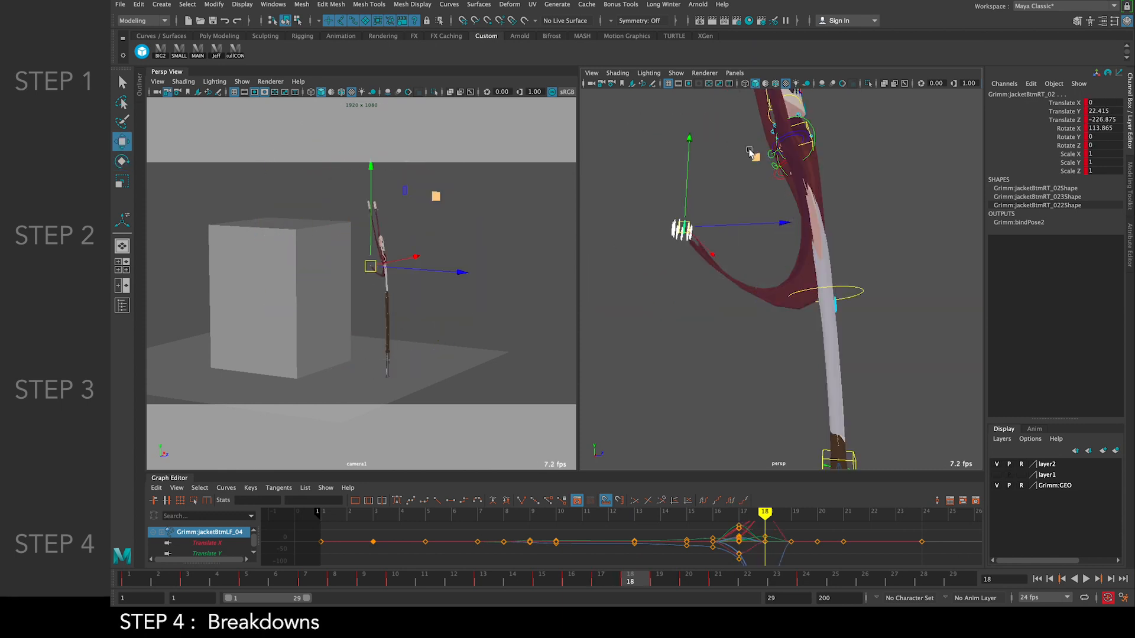
Reposition the bottom hem controls at frame 18 and check the jacket through the following landing poses
{"action": "left_click_drag", "start_coordinate": [753, 155], "coordinate": [806, 93]}
{"action": "key", "text": "comma"}
{"action": "key", "text": "period"}
{"action": "key", "text": "f"}
{"action": "key", "text": "e"}
{"action": "key", "text": "w"}
{"action": "key", "text": "period"}
{"action": "key", "text": "period"}
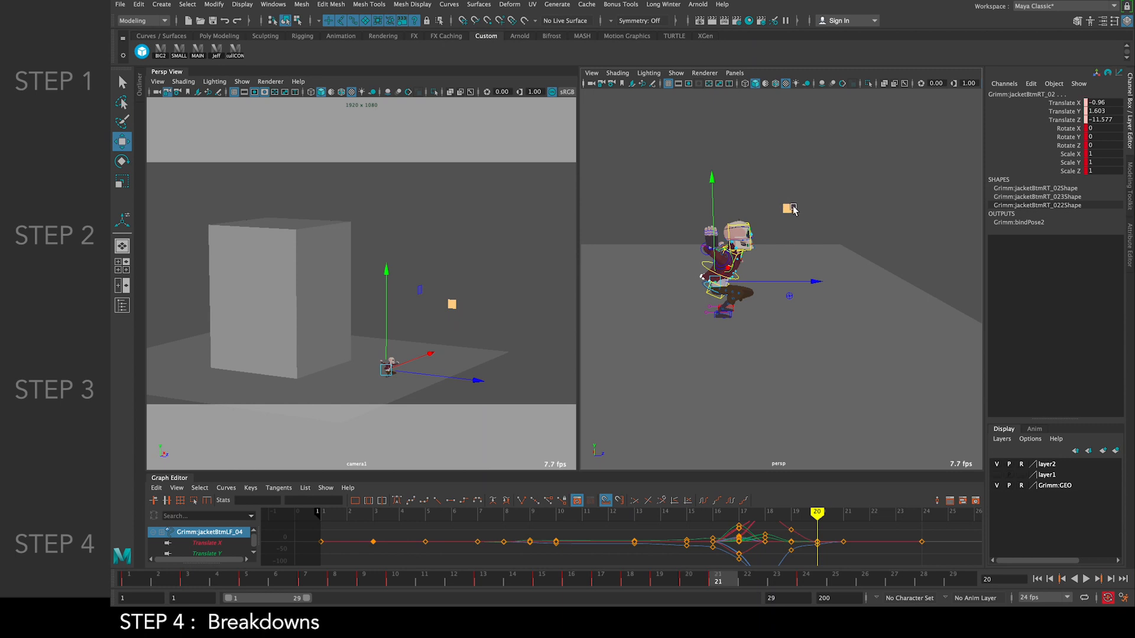
{"action": "key", "text": "period"}
{"action": "key", "text": "period"}
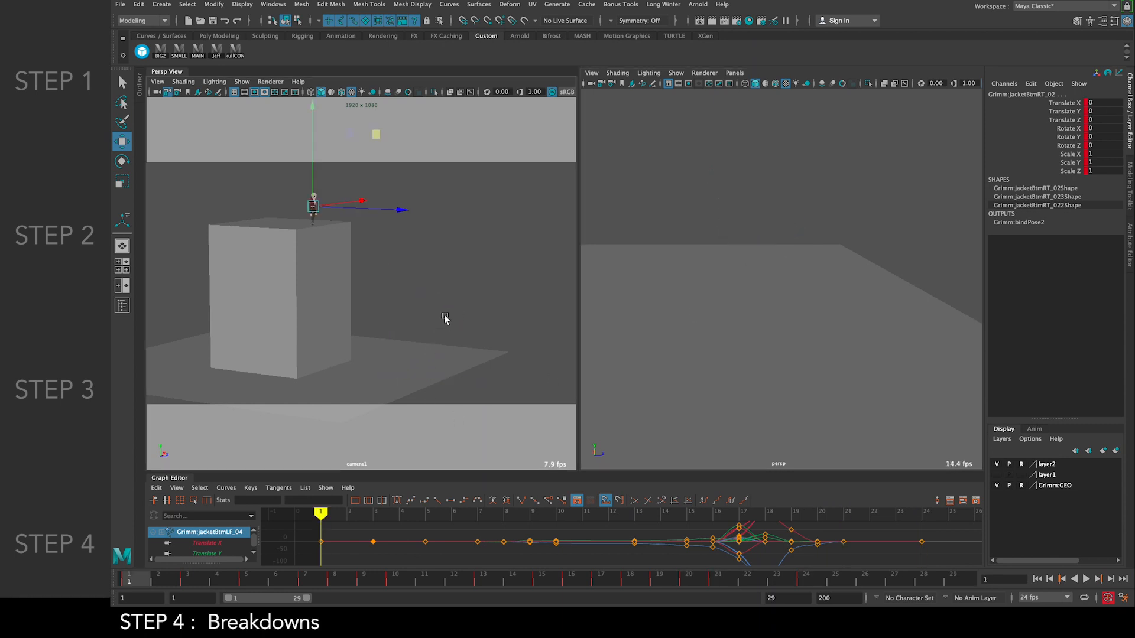
Deselect the jacket controls and play back the jump in an enlarged camera view
{"action": "left_click", "coordinate": [445, 318]}
{"action": "left_click", "coordinate": [1086, 579]}
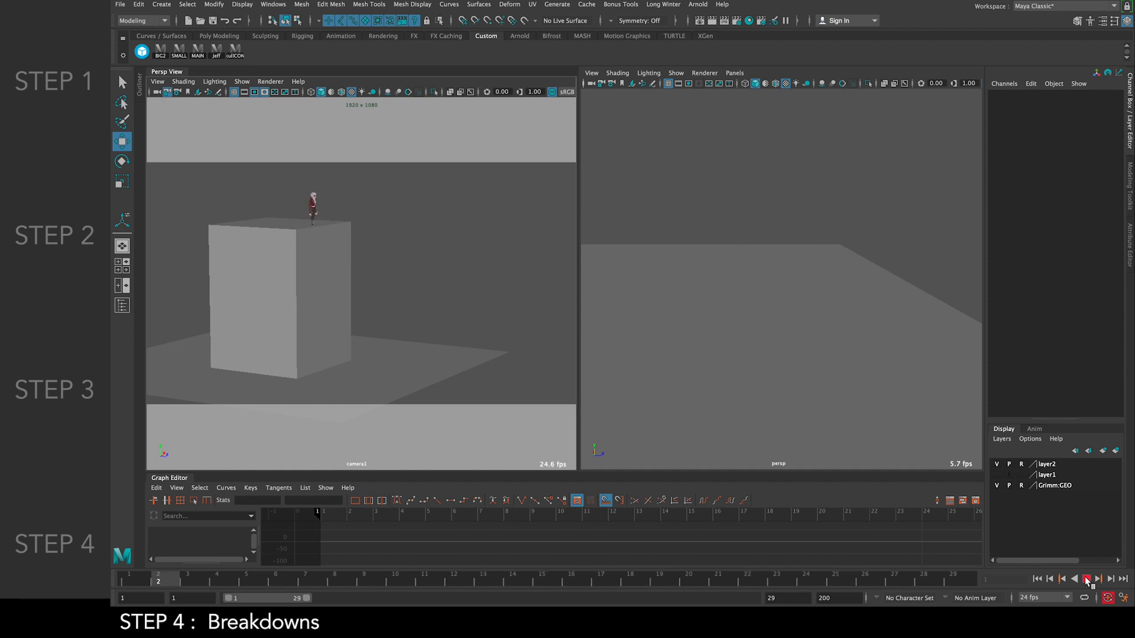
{"action": "left_click_drag", "start_coordinate": [580, 228], "coordinate": [842, 231]}
{"action": "left_click_drag", "start_coordinate": [678, 481], "coordinate": [679, 508]}
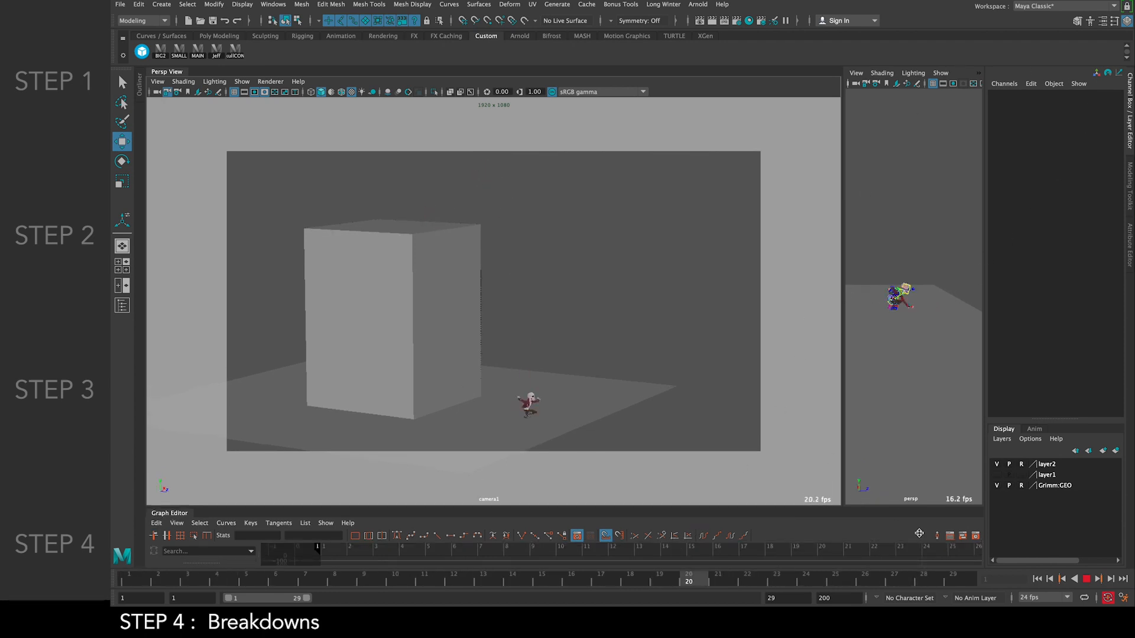
Stop playback, return to frame 1, and turn on ambient occlusion in the camera view
{"action": "left_click", "coordinate": [1086, 581]}
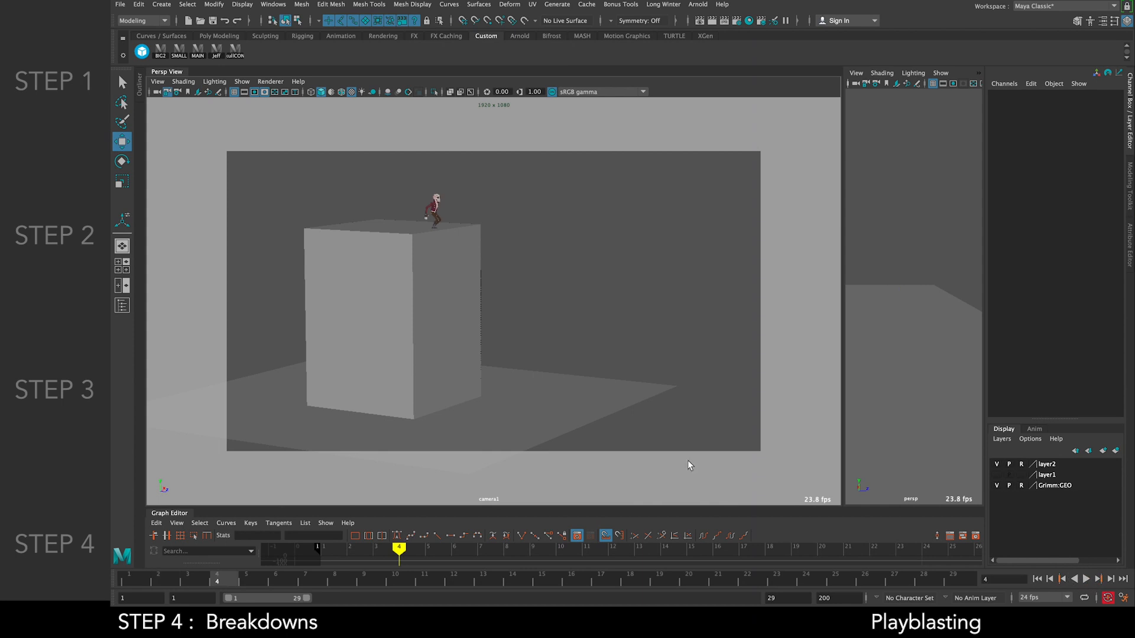
{"action": "left_click_drag", "start_coordinate": [199, 574], "coordinate": [130, 577]}
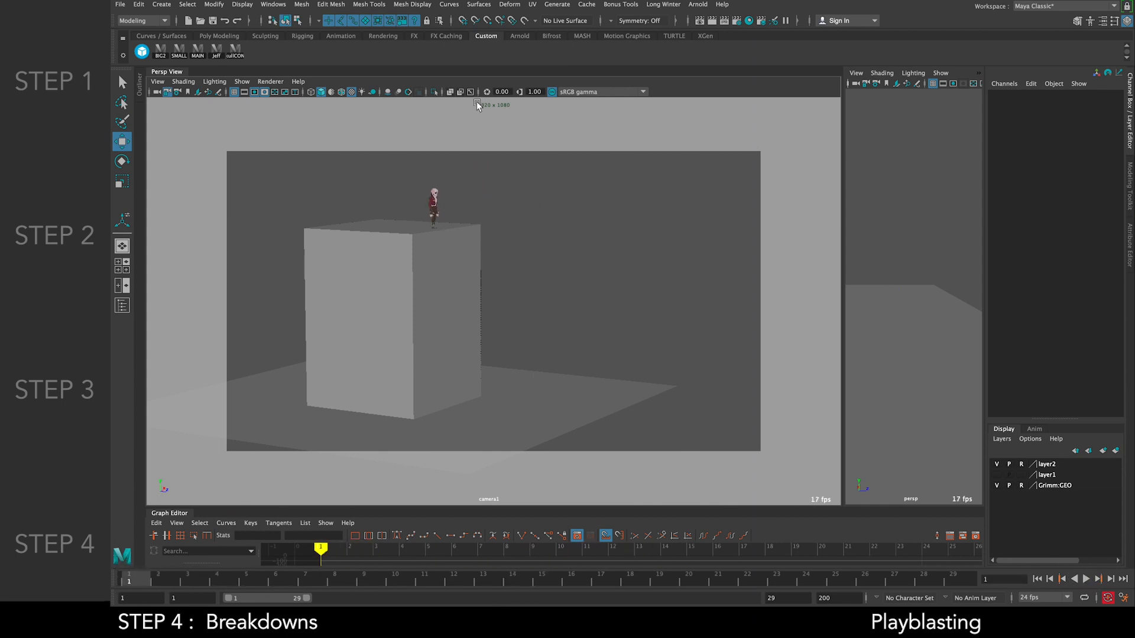
{"action": "left_click", "coordinate": [387, 93]}
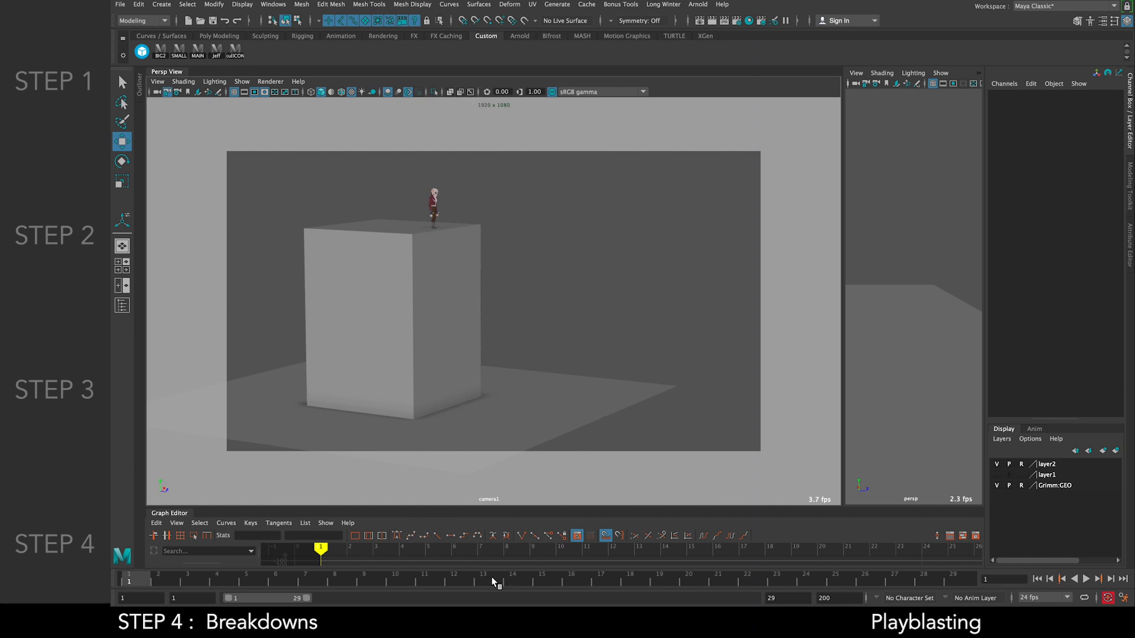
Set the playback range to end at frame 35
{"action": "double_click", "coordinate": [768, 599]}
{"action": "type", "text": "35"}
{"action": "key", "text": "Return"}
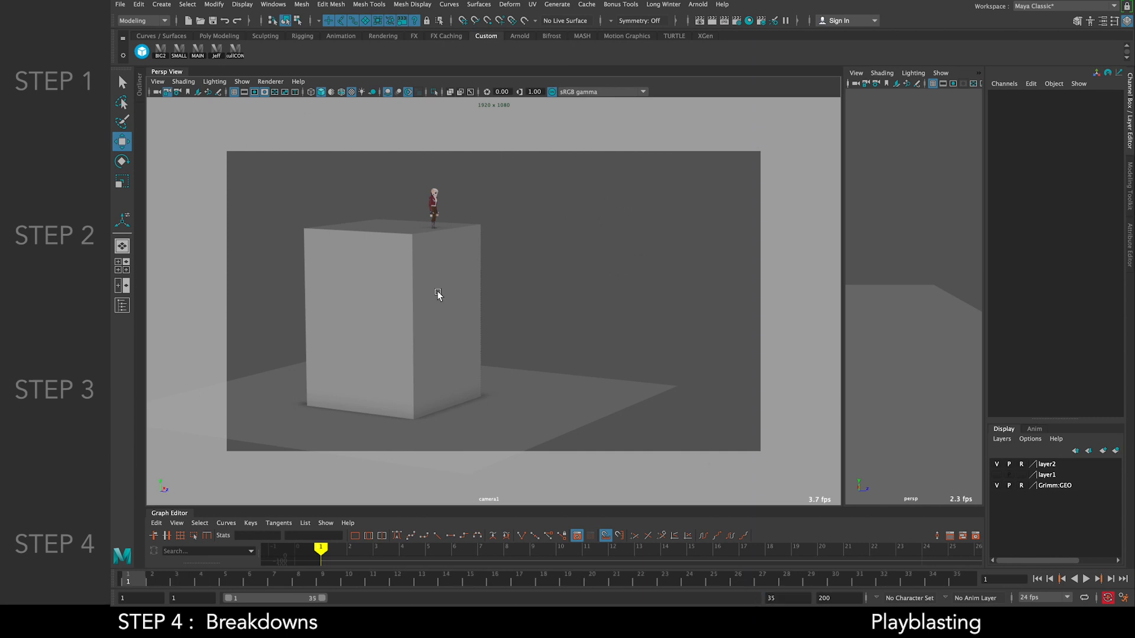
Open the Playblast options and keep the format at avfoundation with H.264 encoding
{"action": "right_click_drag", "start_coordinate": [577, 222], "coordinate": [572, 226]}
{"action": "right_click_drag", "start_coordinate": [388, 585], "coordinate": [490, 578]}
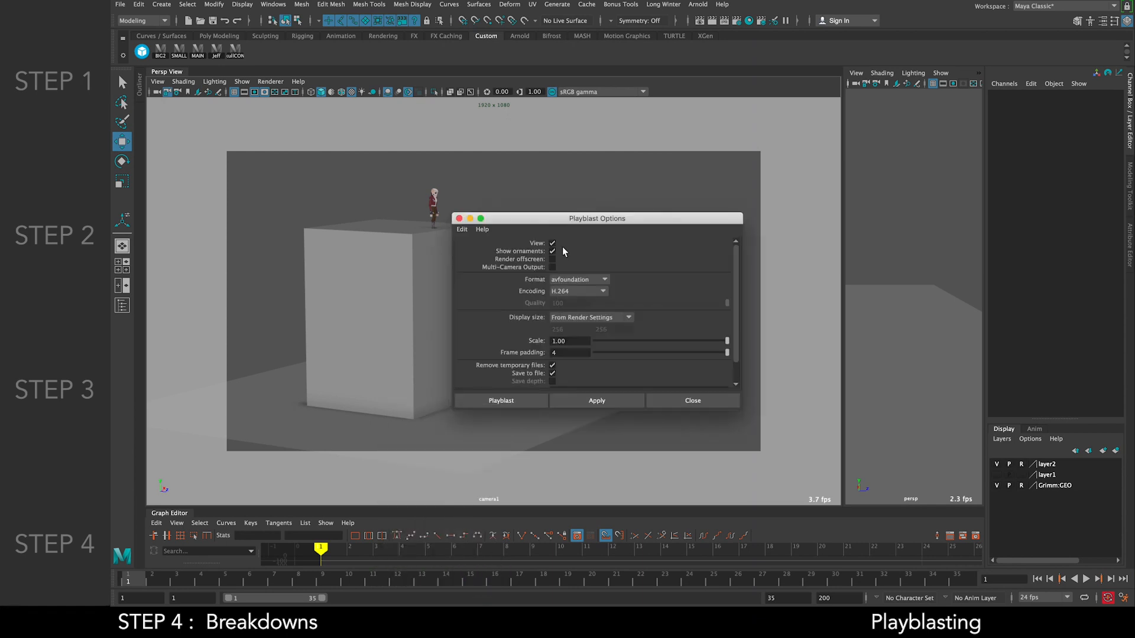
{"action": "left_click", "coordinate": [572, 292]}
{"action": "left_click", "coordinate": [576, 291]}
{"action": "left_click", "coordinate": [572, 314]}
{"action": "left_click", "coordinate": [594, 277]}
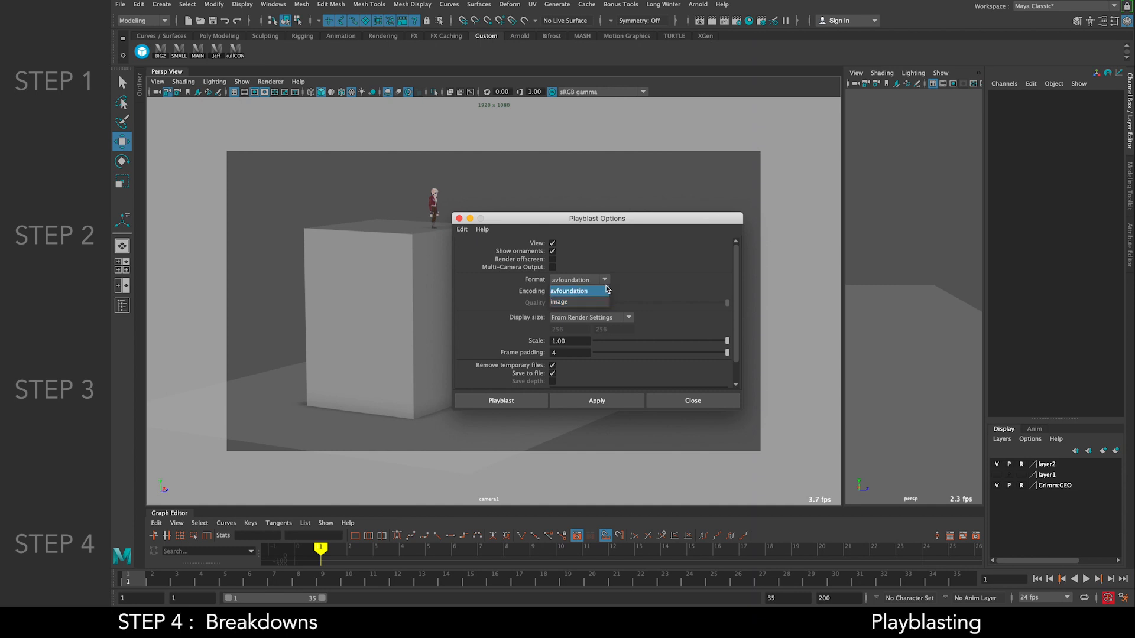
{"action": "left_click", "coordinate": [598, 290]}
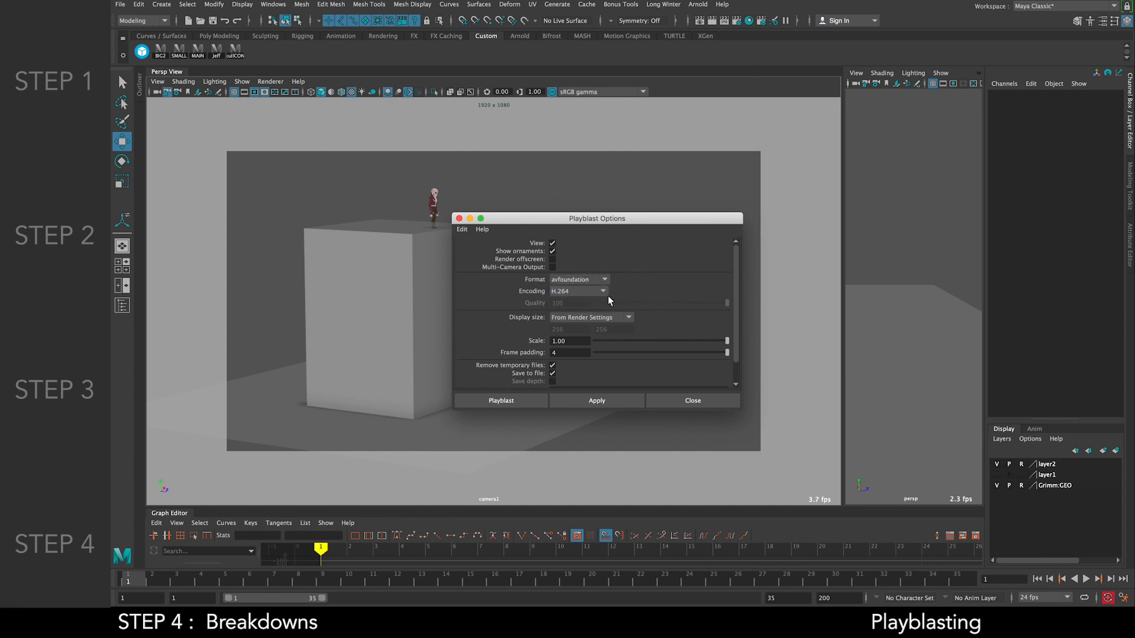
Review the playblast display size choices and keep From Render Settings
{"action": "left_click", "coordinate": [614, 320]}
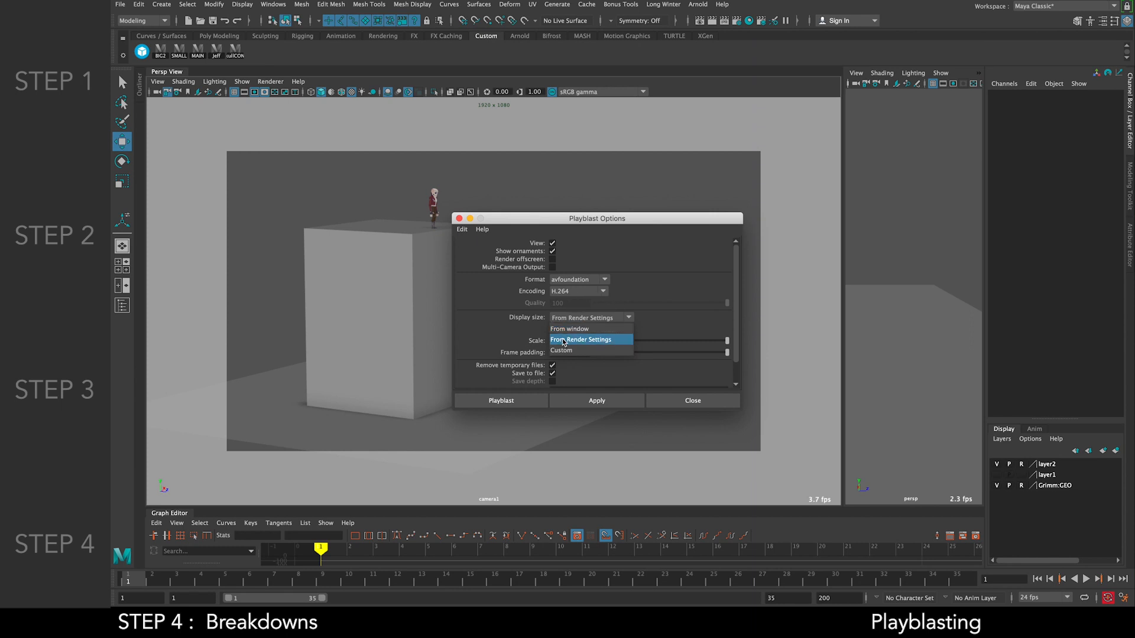
{"action": "left_click", "coordinate": [608, 346]}
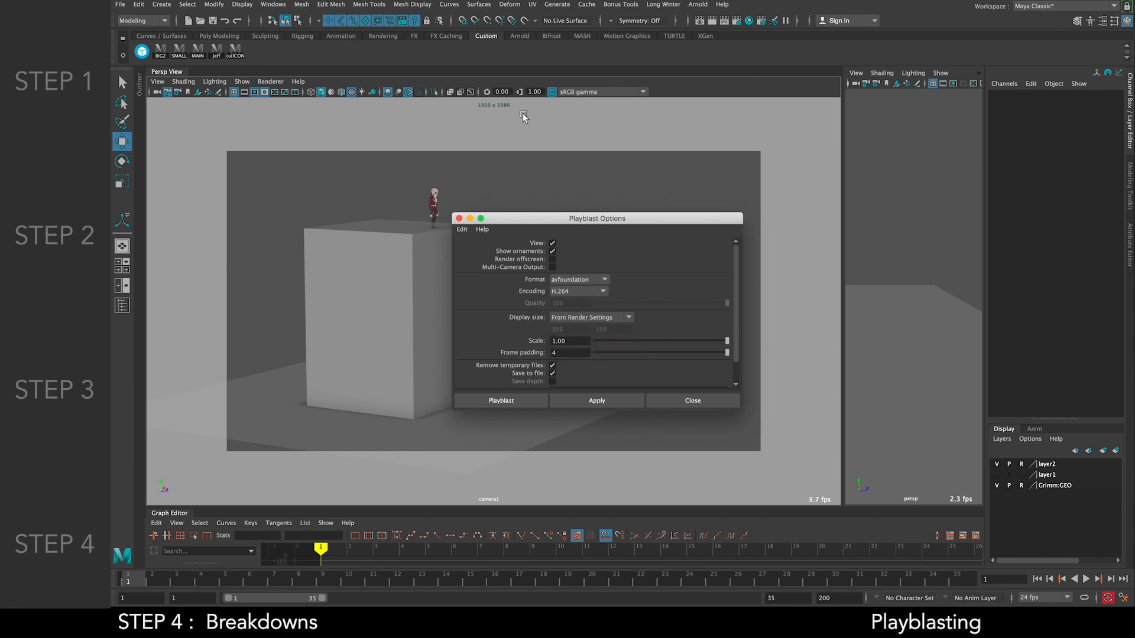
{"action": "left_click", "coordinate": [600, 318]}
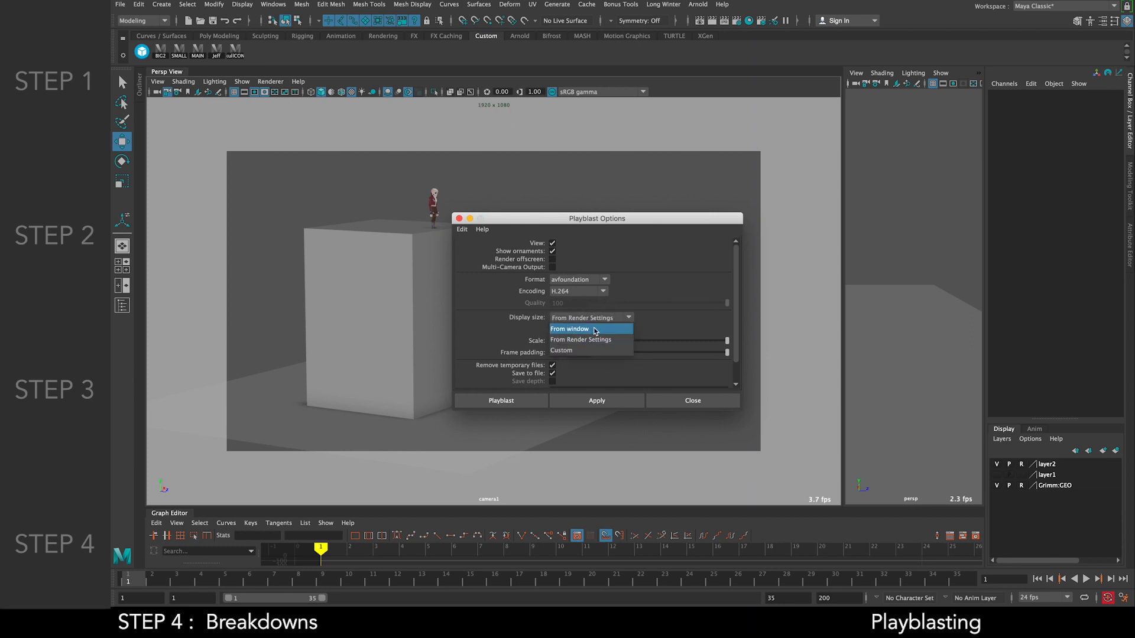
{"action": "left_click", "coordinate": [598, 343]}
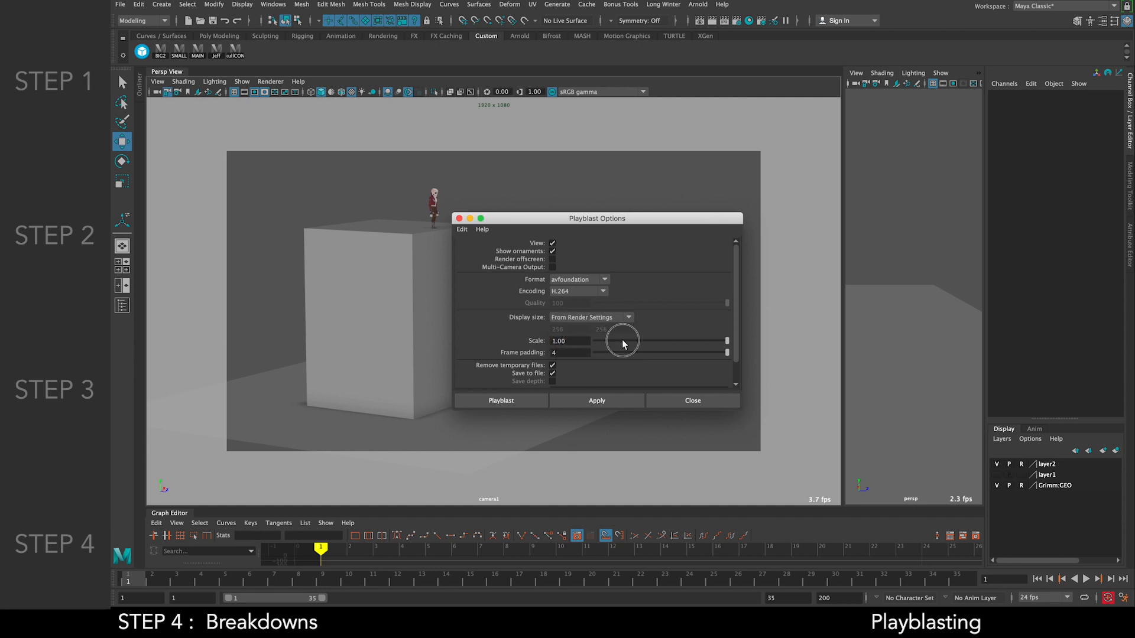
Set the playblast movie file to save on the Desktop as jumptest
{"action": "scroll", "coordinate": [569, 359], "scroll_direction": "down", "scroll_amount": 2}
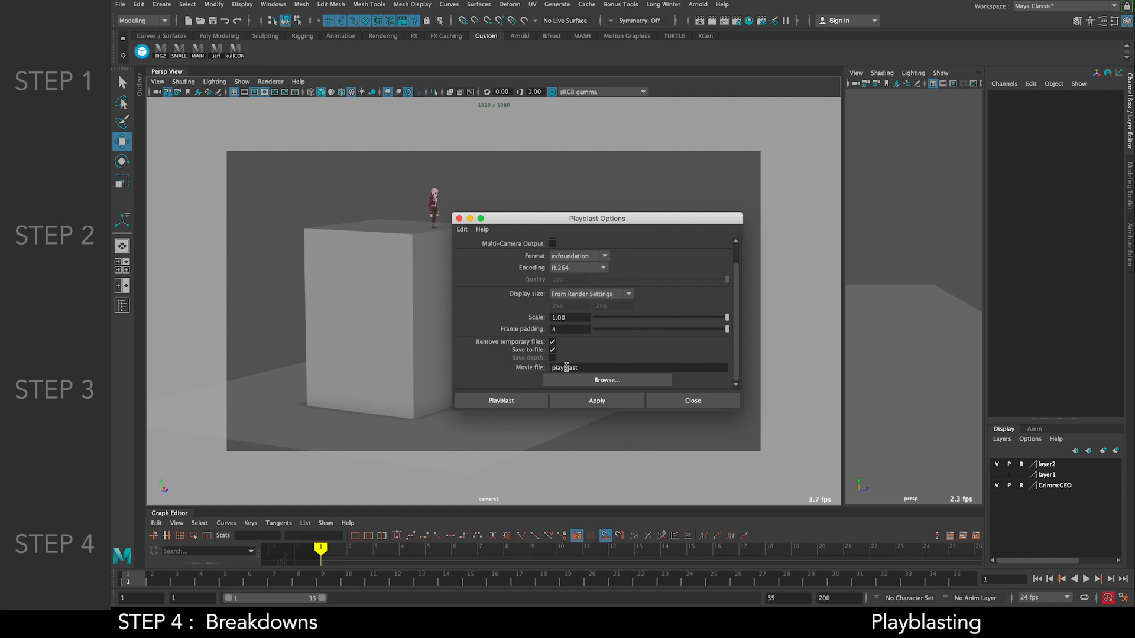
{"action": "left_click", "coordinate": [571, 379]}
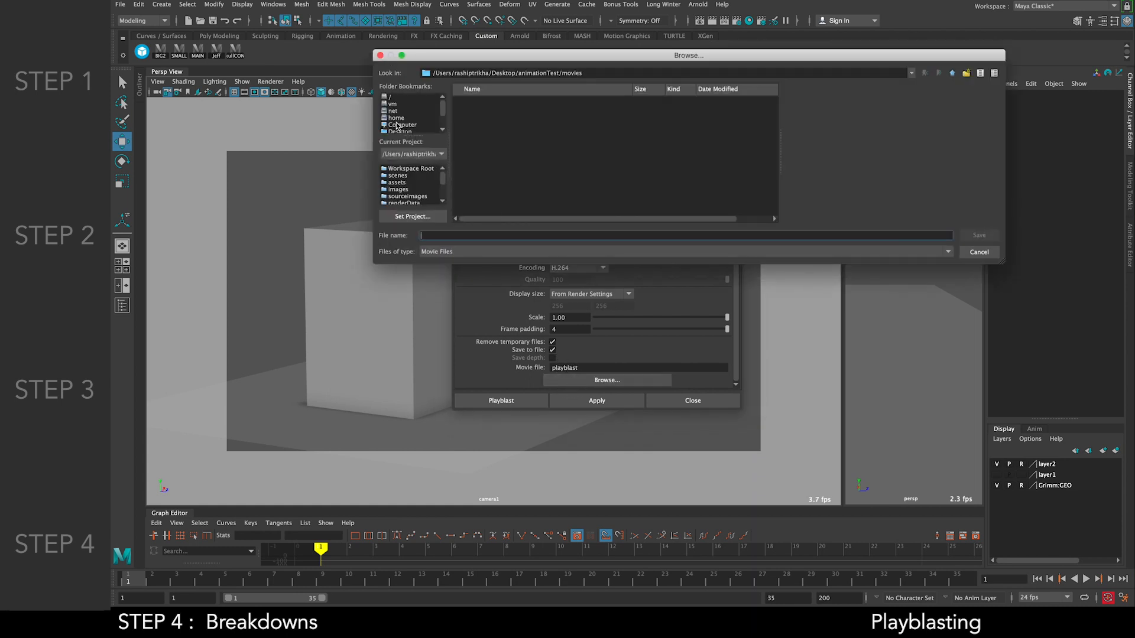
{"action": "left_click", "coordinate": [407, 132]}
{"action": "left_click", "coordinate": [444, 236]}
{"action": "type", "text": "jumptest"}
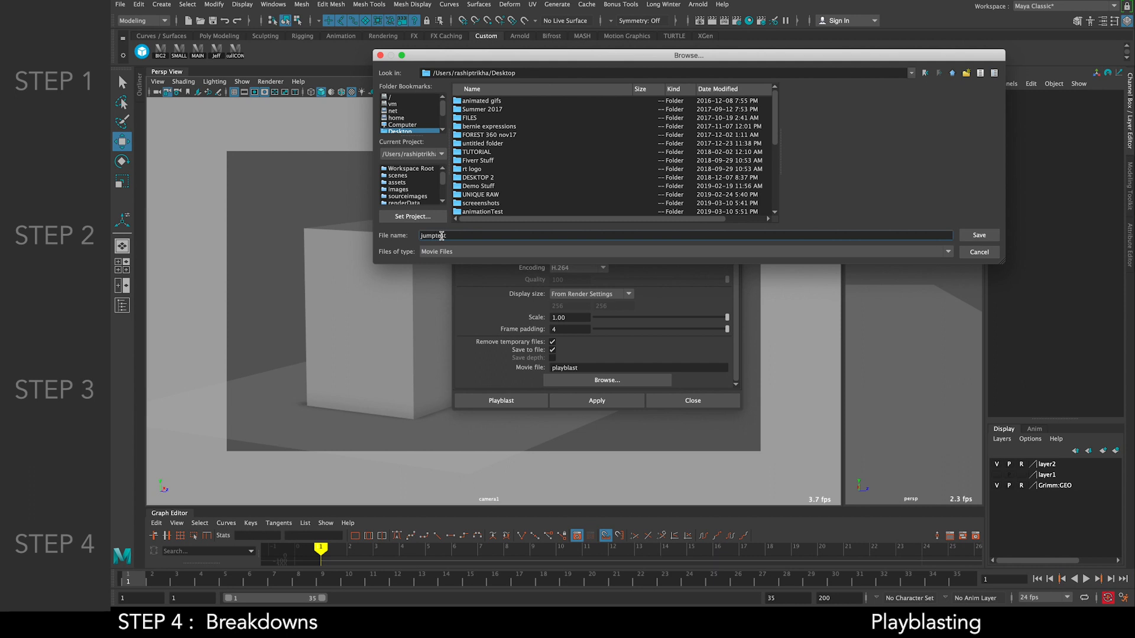
{"action": "left_click", "coordinate": [979, 235]}
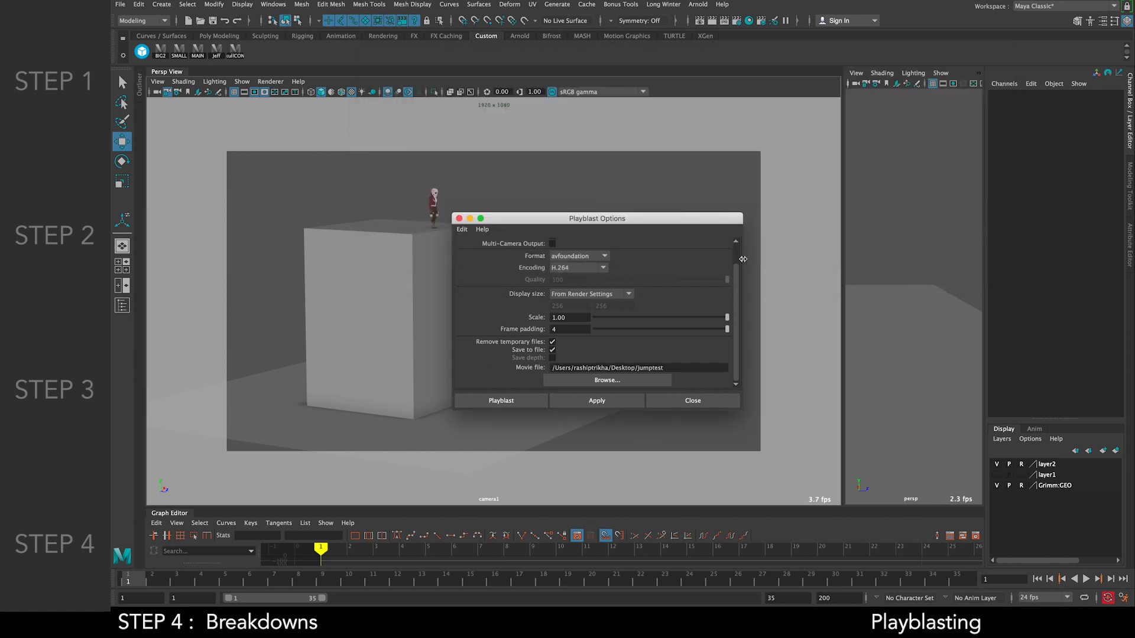
Make the camera view the active view and run the playblast with the chosen options
{"action": "left_click_drag", "start_coordinate": [667, 226], "coordinate": [845, 193]}
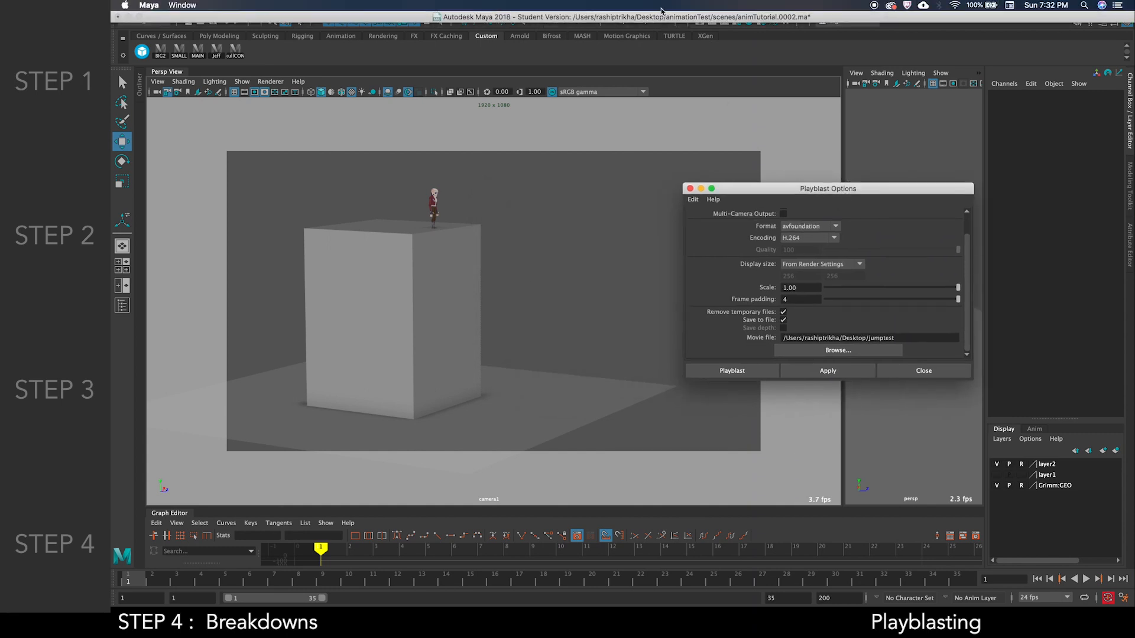
{"action": "left_click", "coordinate": [533, 195]}
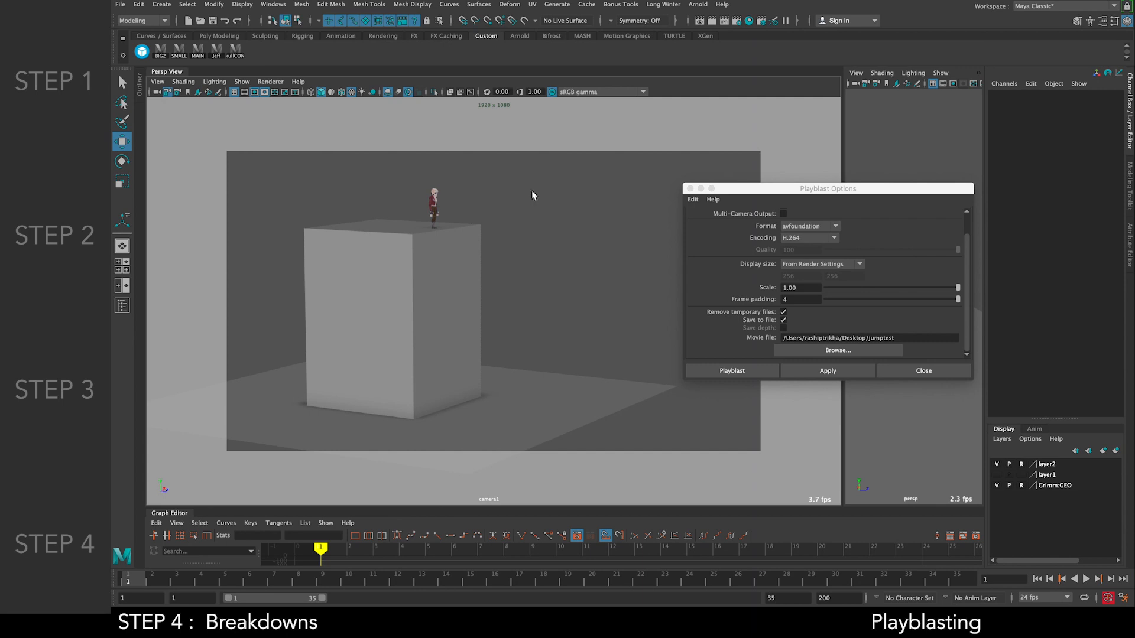
{"action": "left_click_drag", "start_coordinate": [800, 188], "coordinate": [713, 170]}
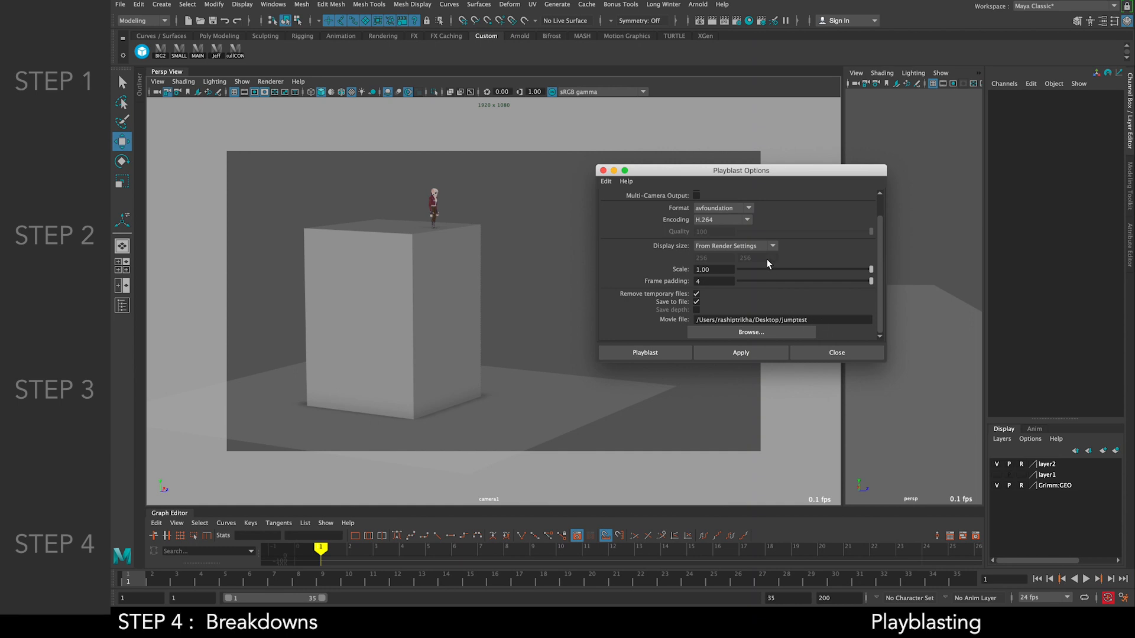
{"action": "scroll", "coordinate": [727, 230], "scroll_direction": "up", "scroll_amount": 2}
{"action": "scroll", "coordinate": [720, 241], "scroll_direction": "down", "scroll_amount": 2}
{"action": "left_click", "coordinate": [635, 354]}
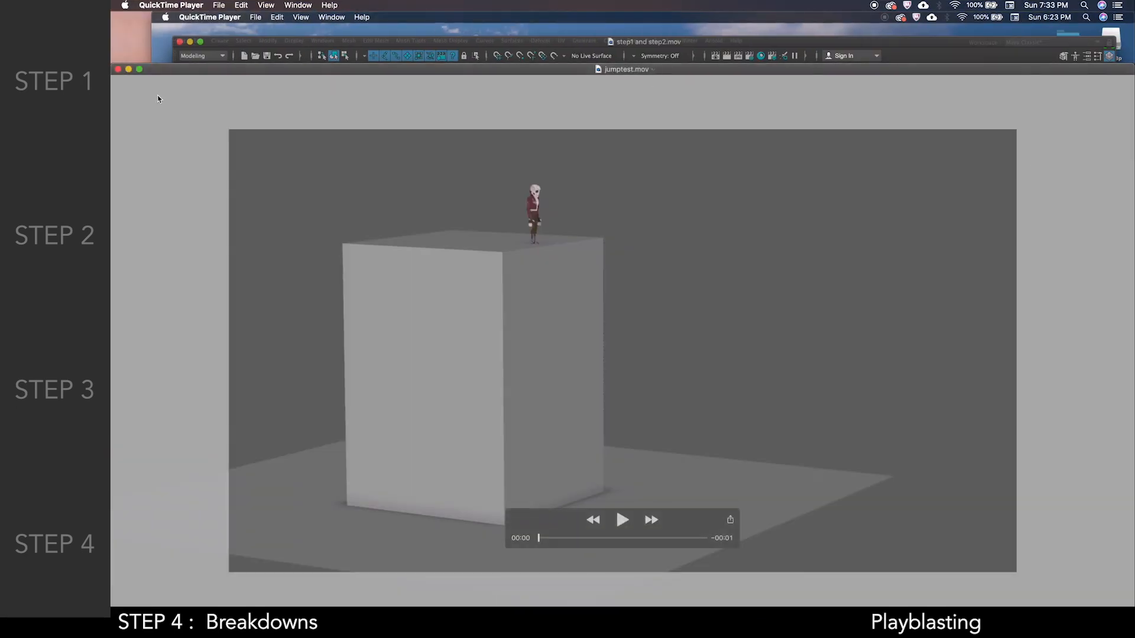
Review the jumptest.mov playblast in QuickTime Player at full screen and play it
{"action": "left_click", "coordinate": [138, 69]}
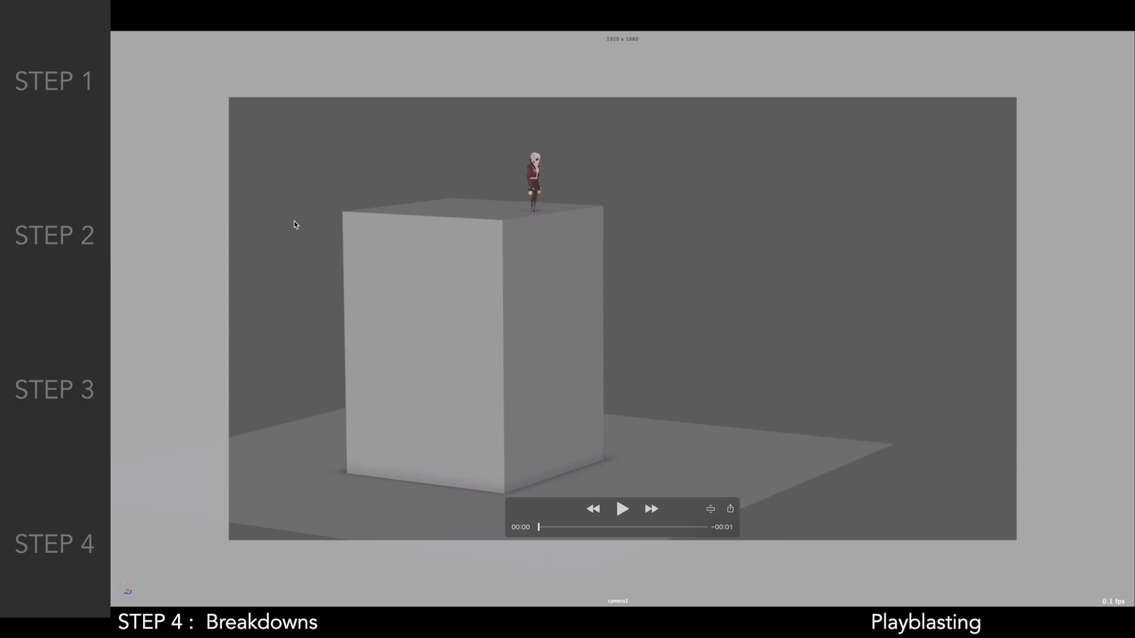
{"action": "left_click", "coordinate": [219, 5]}
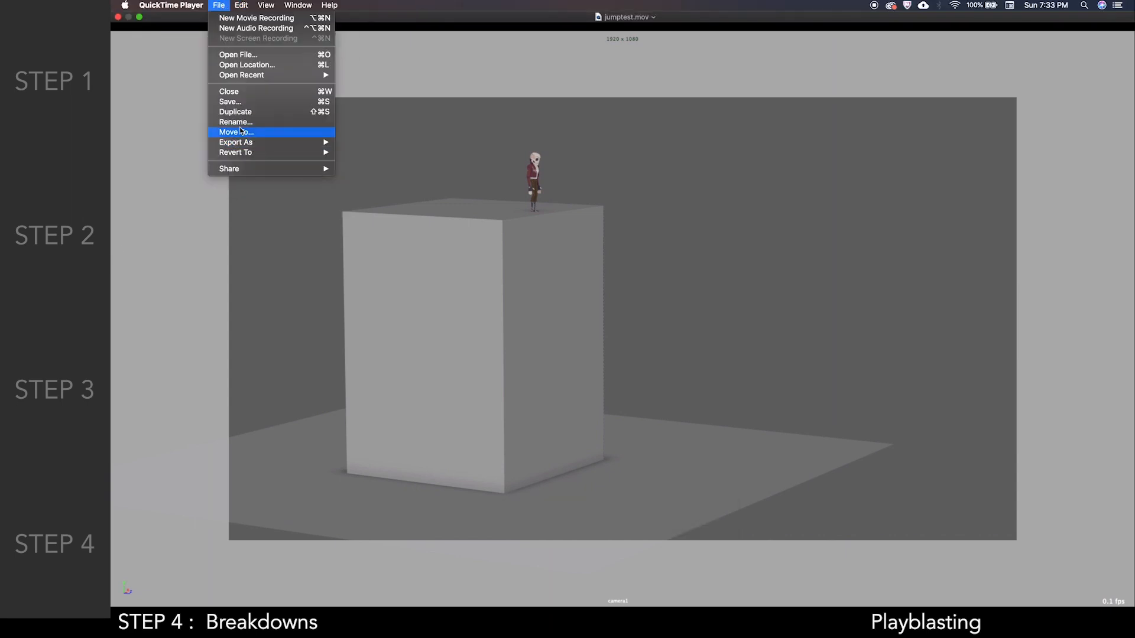
{"action": "mouse_move", "coordinate": [266, 4]}
{"action": "left_click", "coordinate": [287, 220]}
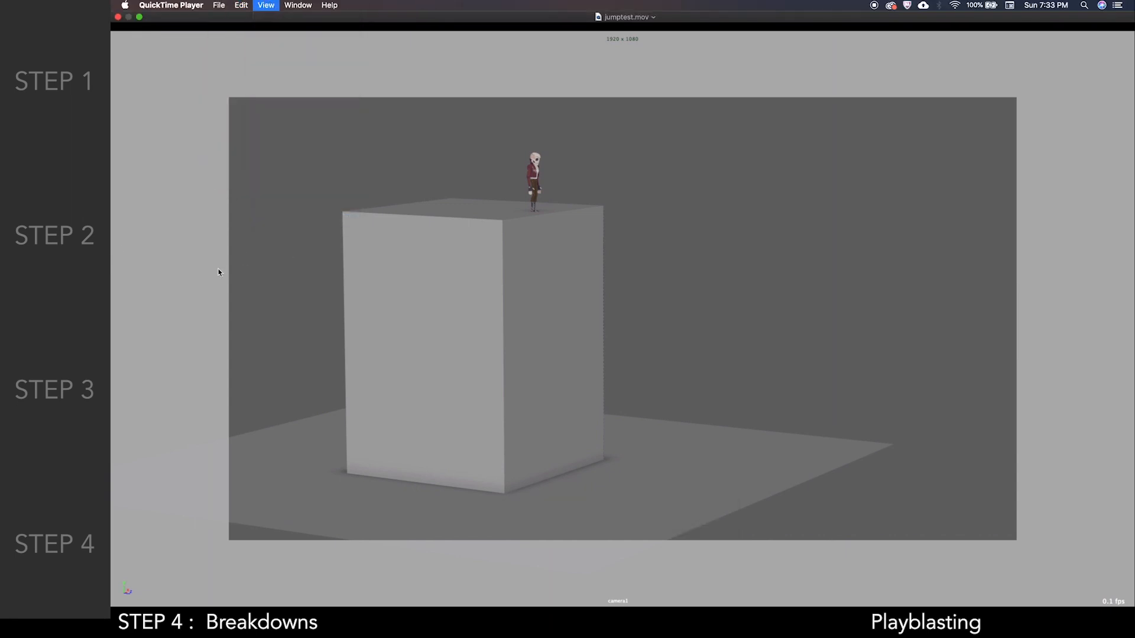
{"action": "left_click_drag", "start_coordinate": [570, 519], "coordinate": [566, 558]}
{"action": "key", "text": "space"}
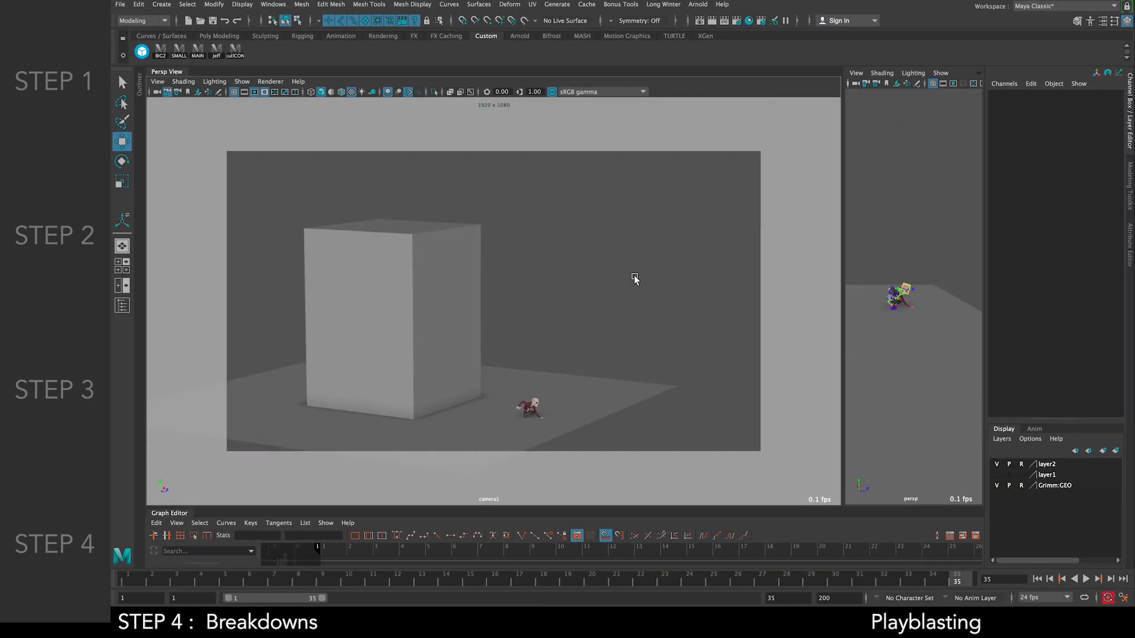
Back in Maya, try deleting the static channels on all the character's controls, and undo the deletion
{"action": "left_click_drag", "start_coordinate": [941, 242], "coordinate": [863, 322]}
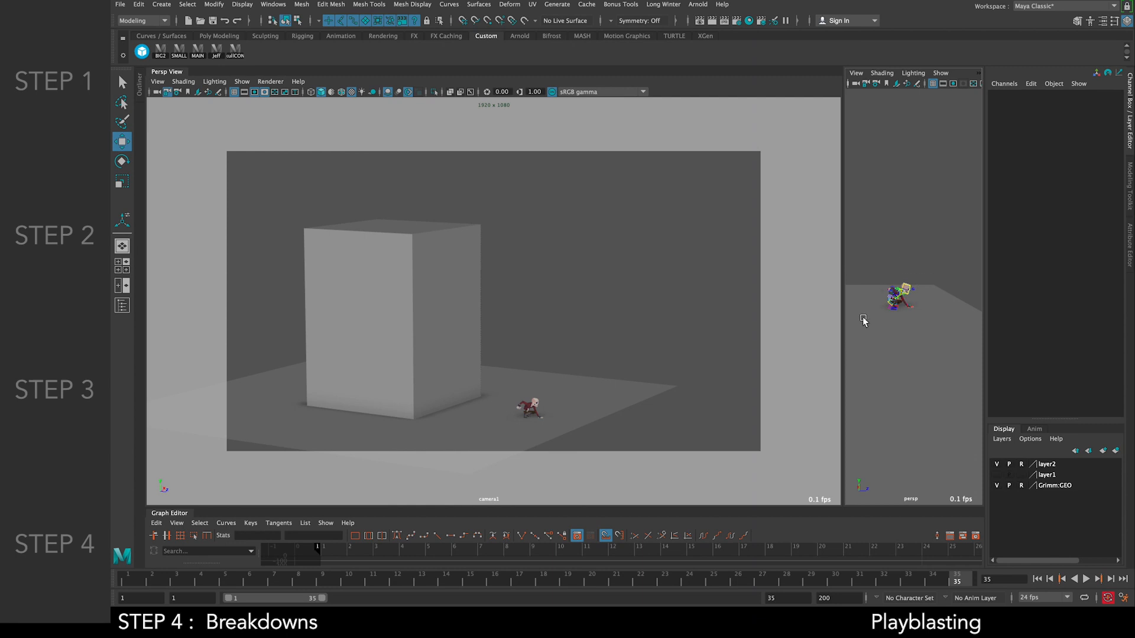
{"action": "left_click", "coordinate": [891, 200]}
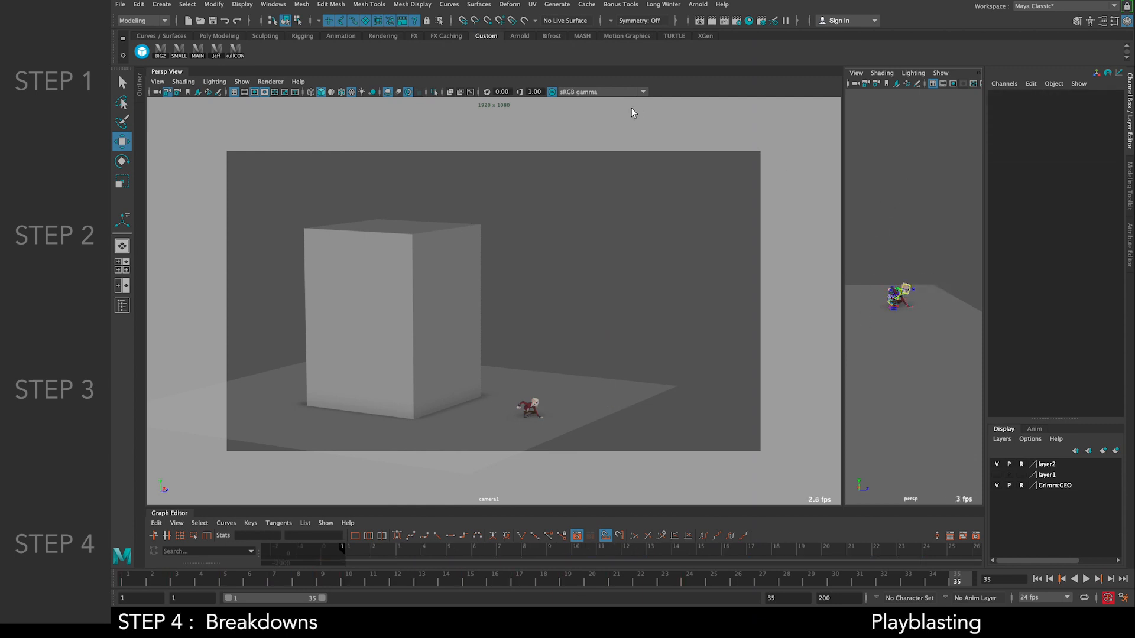
{"action": "left_click", "coordinate": [216, 52]}
{"action": "left_click", "coordinate": [141, 6]}
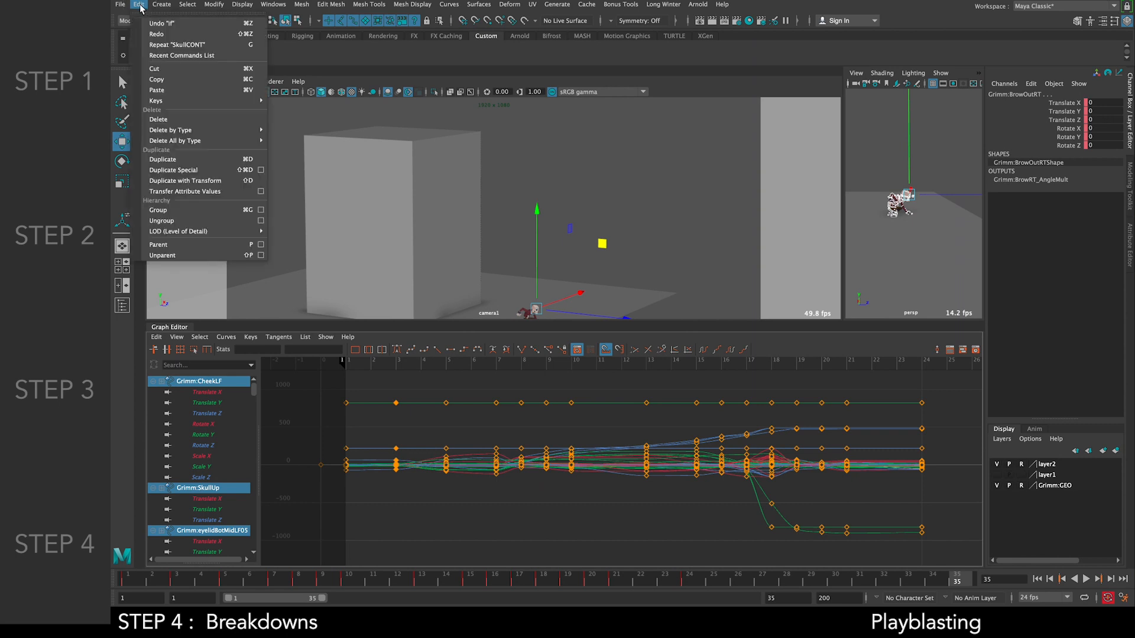
{"action": "mouse_move", "coordinate": [215, 133]}
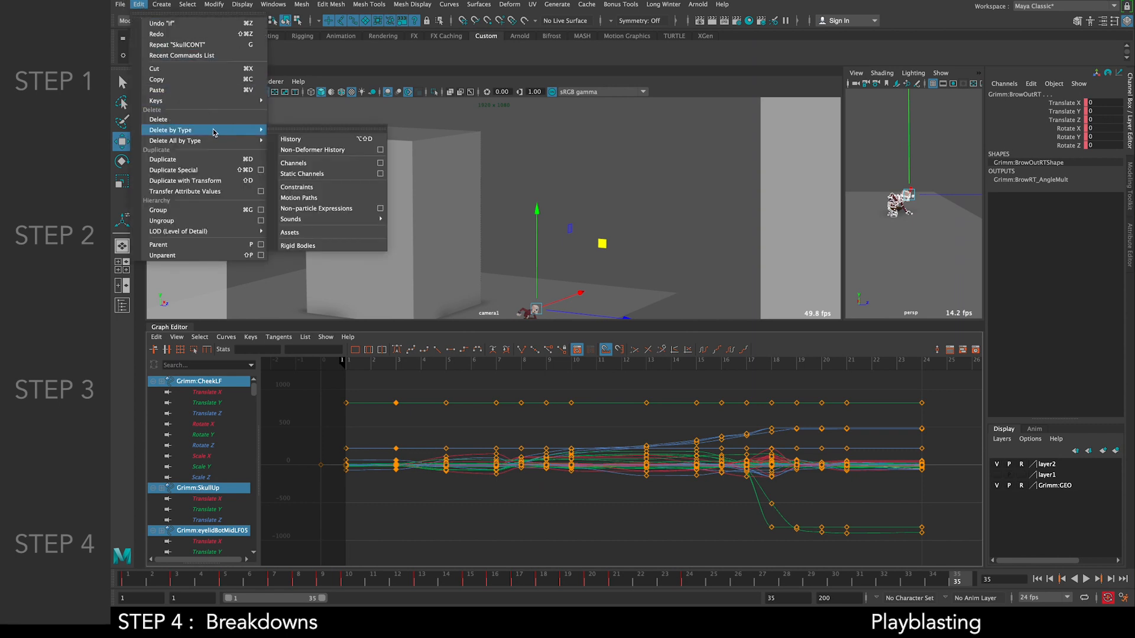
{"action": "left_click", "coordinate": [292, 176]}
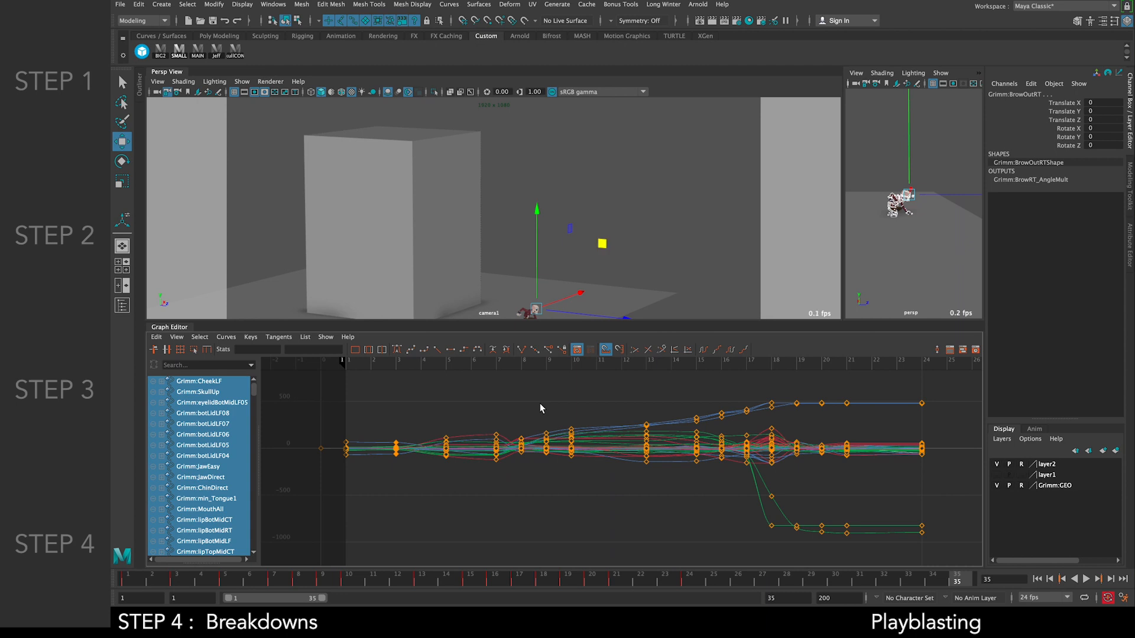
{"action": "key", "text": "ctrl+z"}
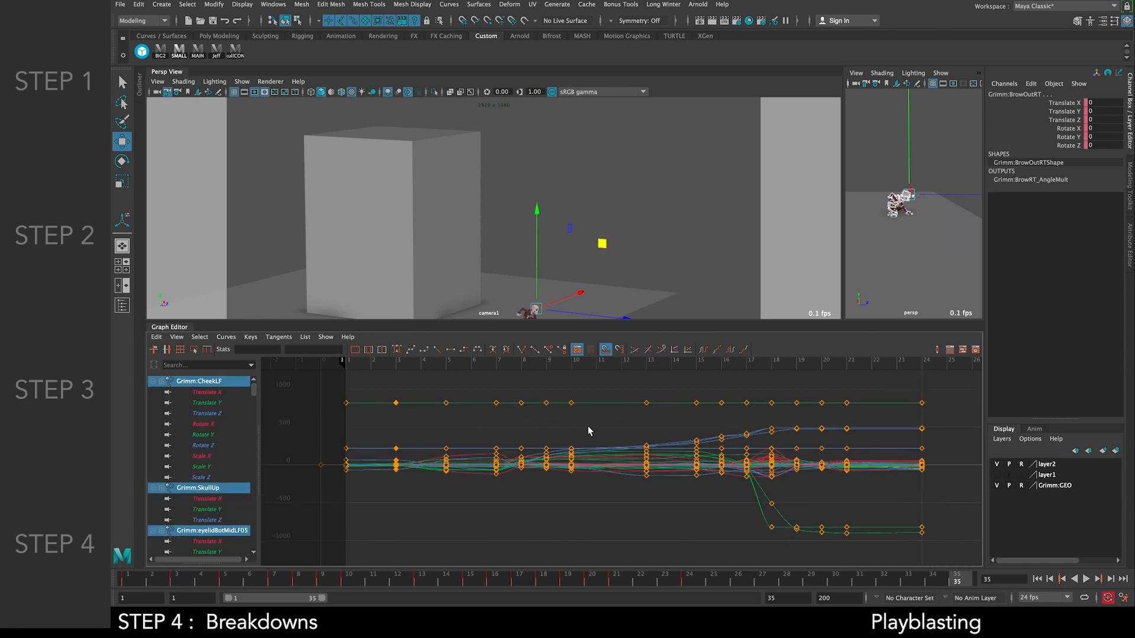
Shrink the Graph Editor to give the camera and perspective views more height, and deselect all the character's controls
{"action": "left_click_drag", "start_coordinate": [484, 325], "coordinate": [482, 552]}
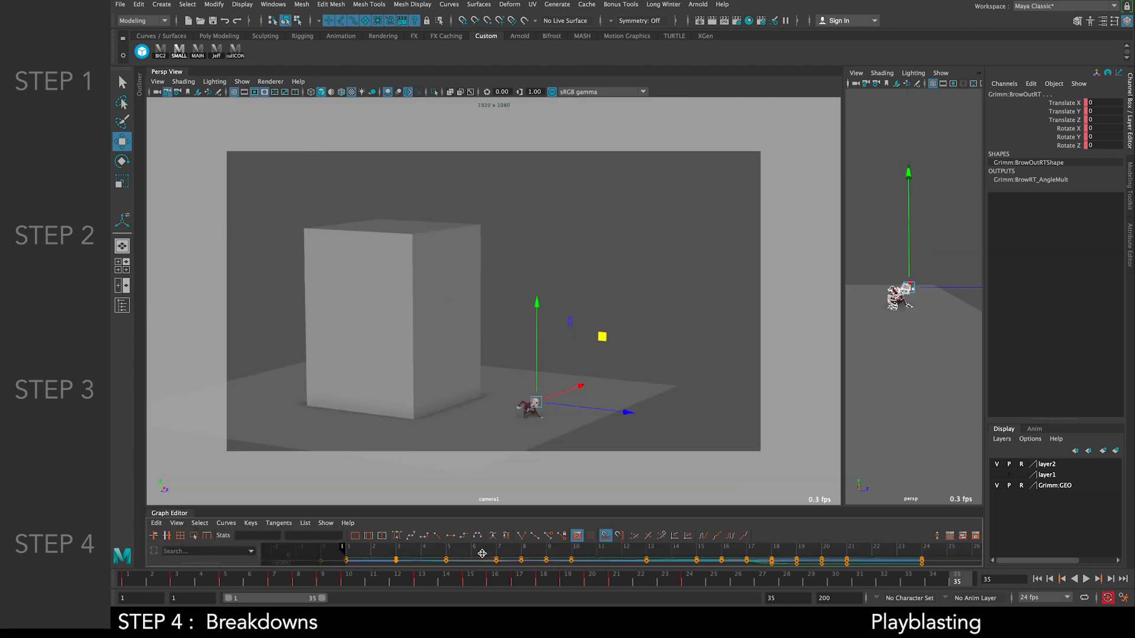
{"action": "left_click", "coordinate": [628, 254]}
Switch to the full-screen QuickTime Player and replay the jumptest.mov playblast
{"action": "key", "text": "ctrl+Left"}
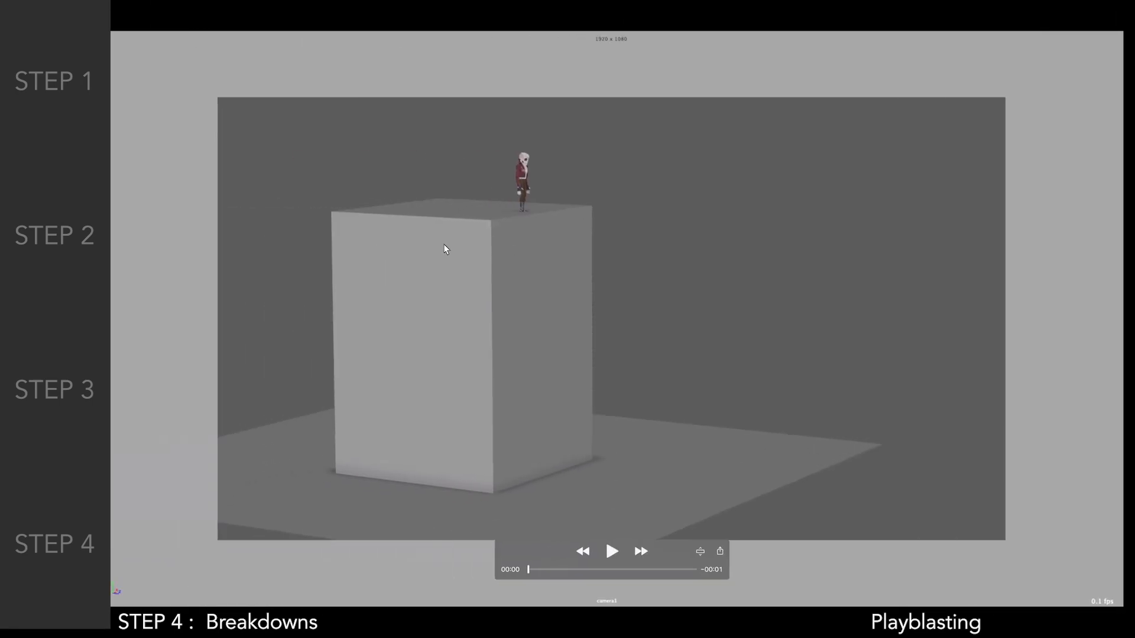
{"action": "key", "text": "space"}
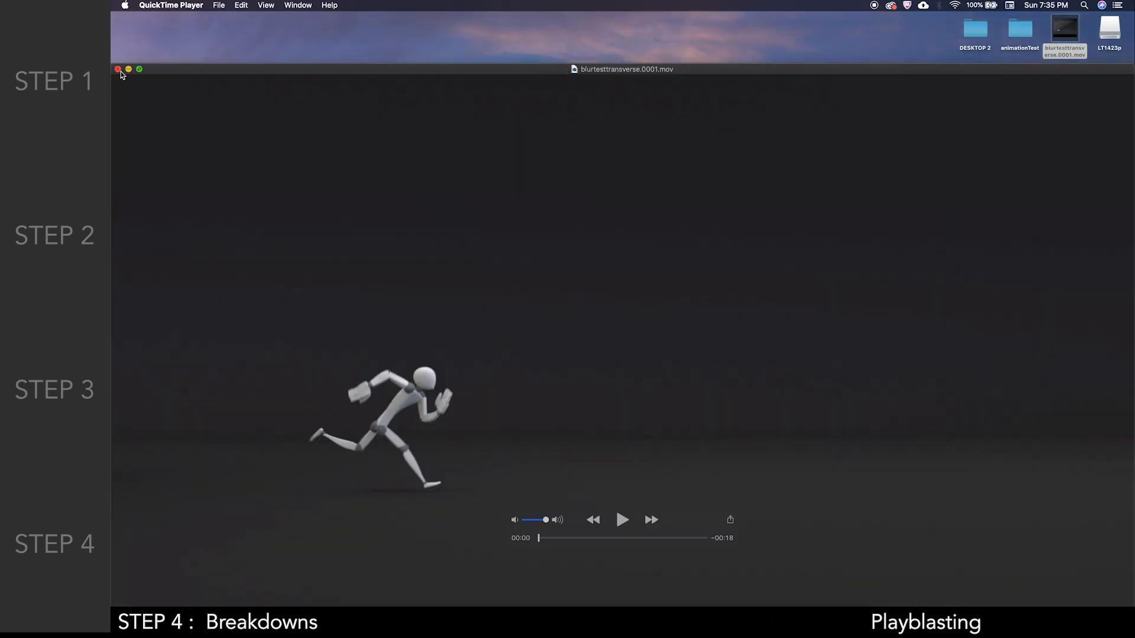
Review the blurtesttransverse.0001.mov running animation at full screen in QuickTime Player, and close the movie
{"action": "left_click", "coordinate": [138, 69]}
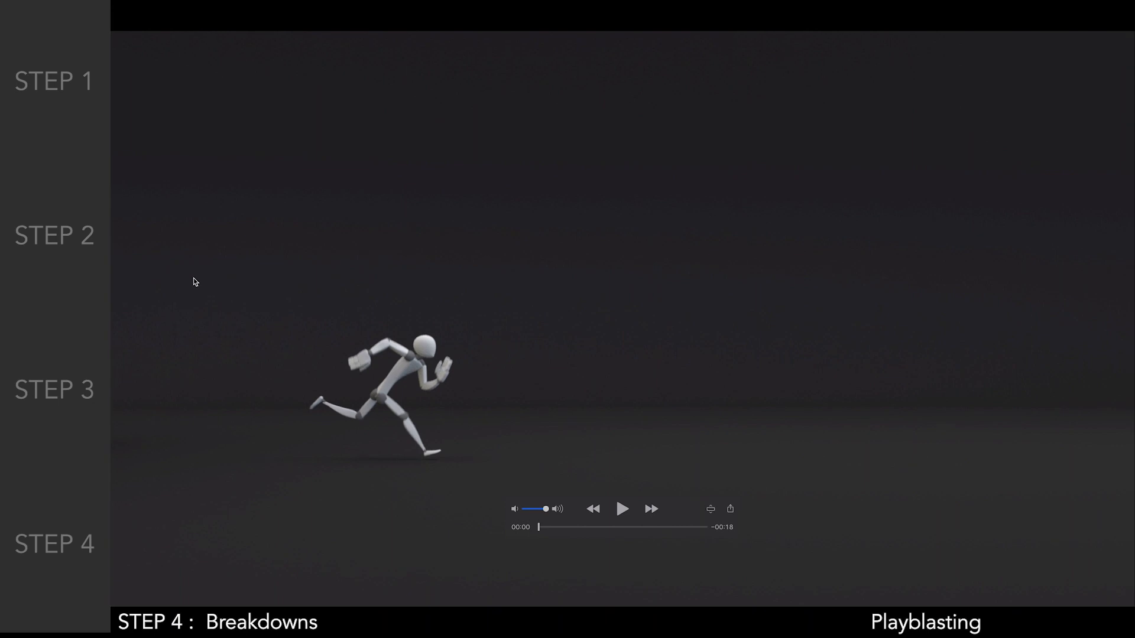
{"action": "left_click_drag", "start_coordinate": [682, 517], "coordinate": [699, 587]}
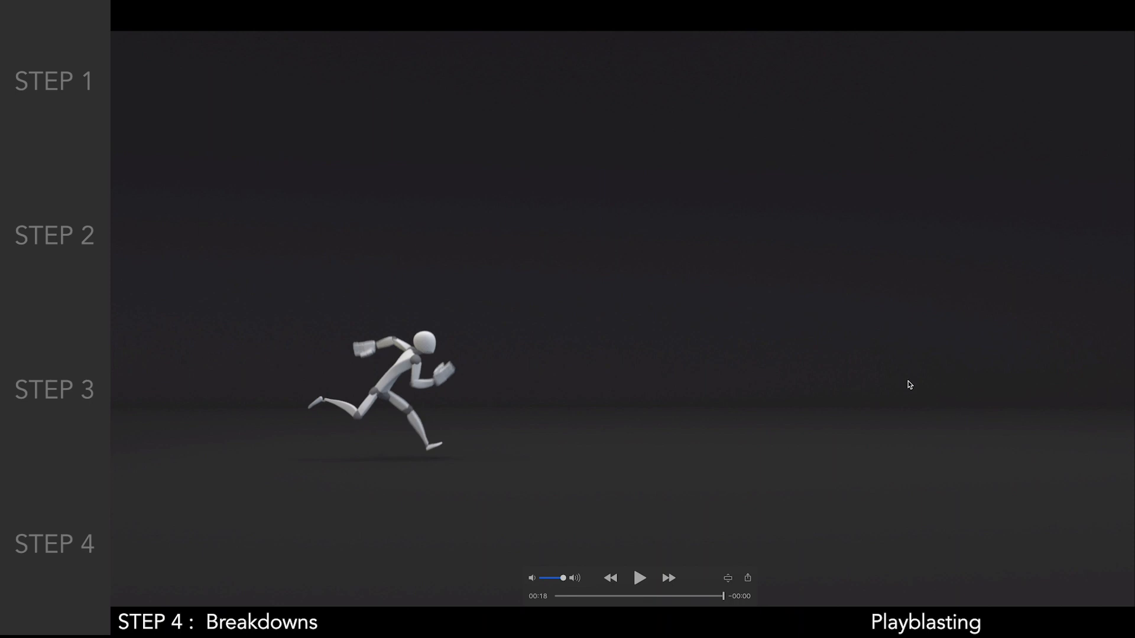
{"action": "key", "text": "Escape"}
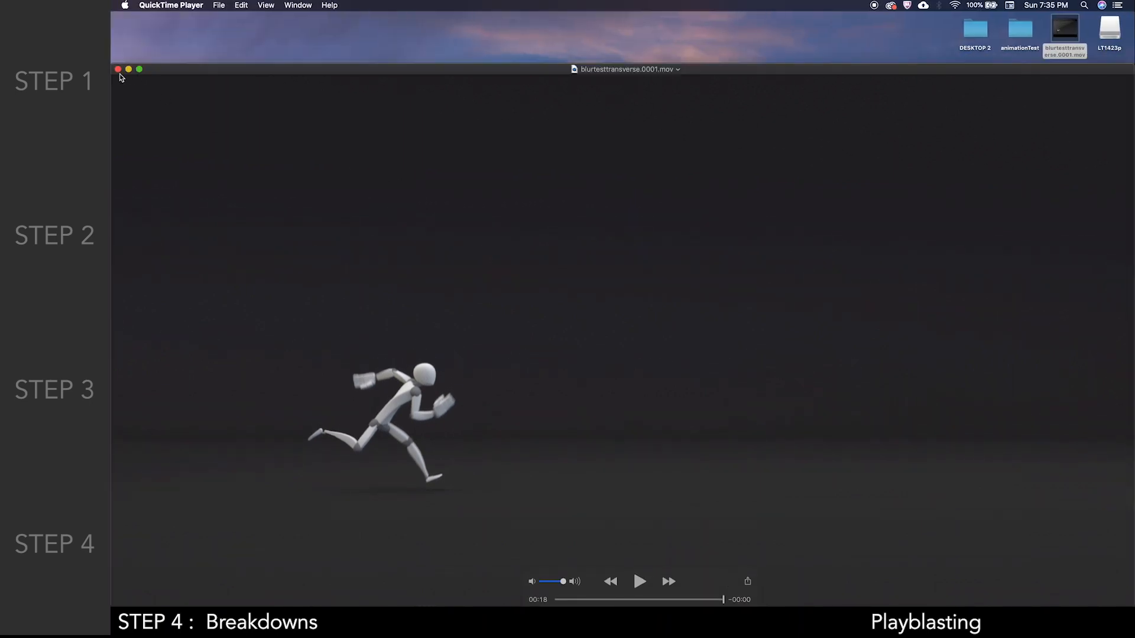
{"action": "left_click", "coordinate": [119, 69]}
Switch from QuickTime Player back to the jump scene in Maya
{"action": "key", "text": "ctrl+Right"}
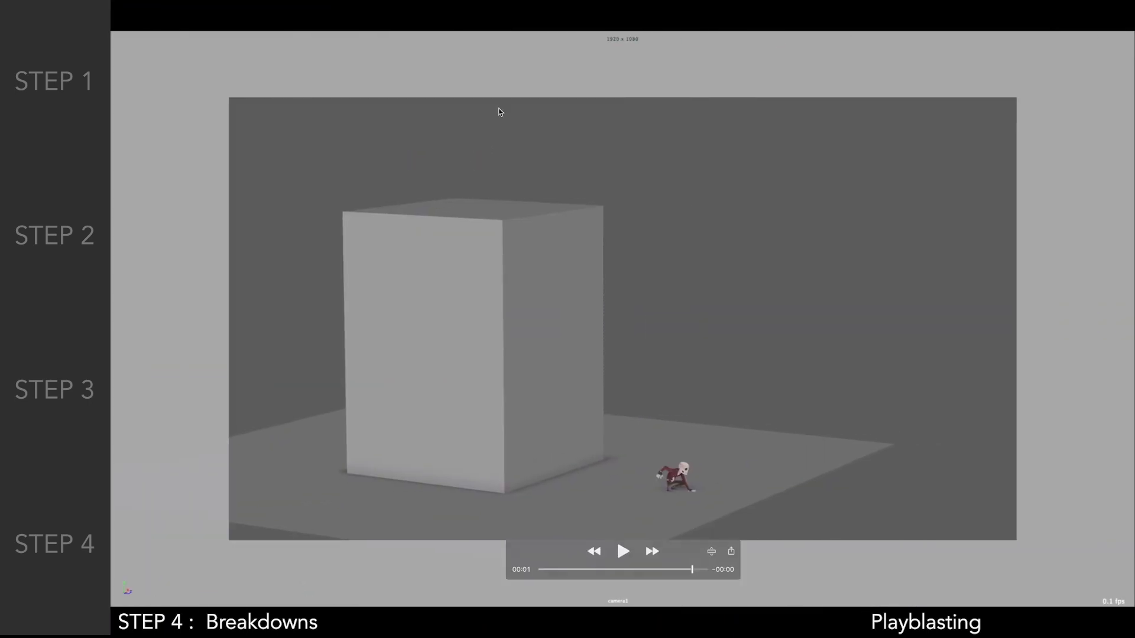
{"action": "mouse_move", "coordinate": [502, 1]}
{"action": "key", "text": "ctrl+Right"}
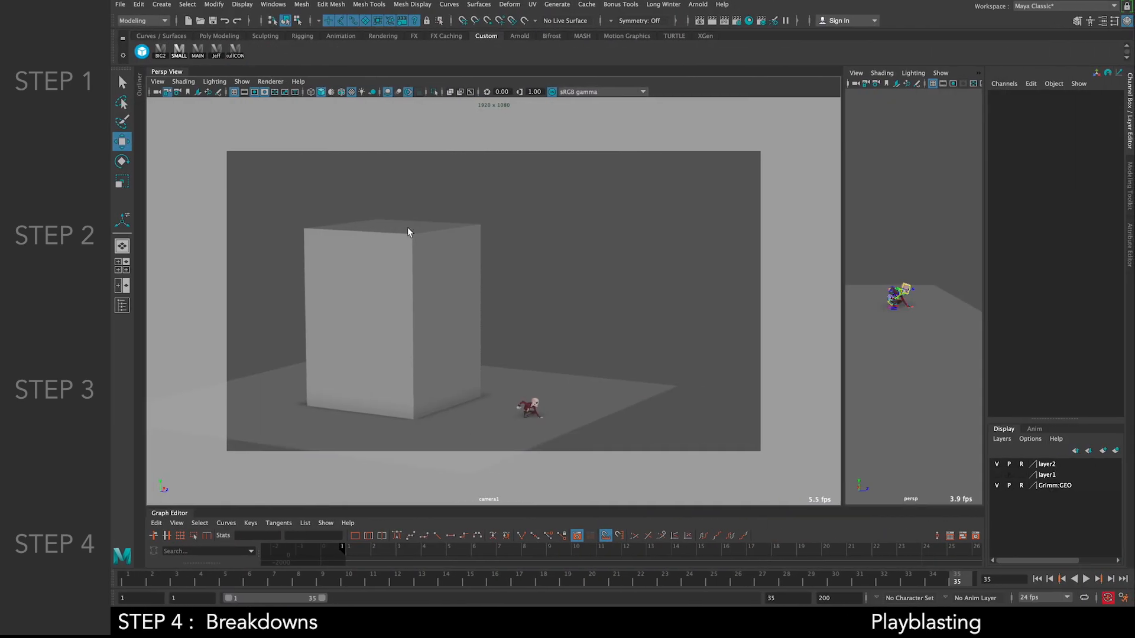